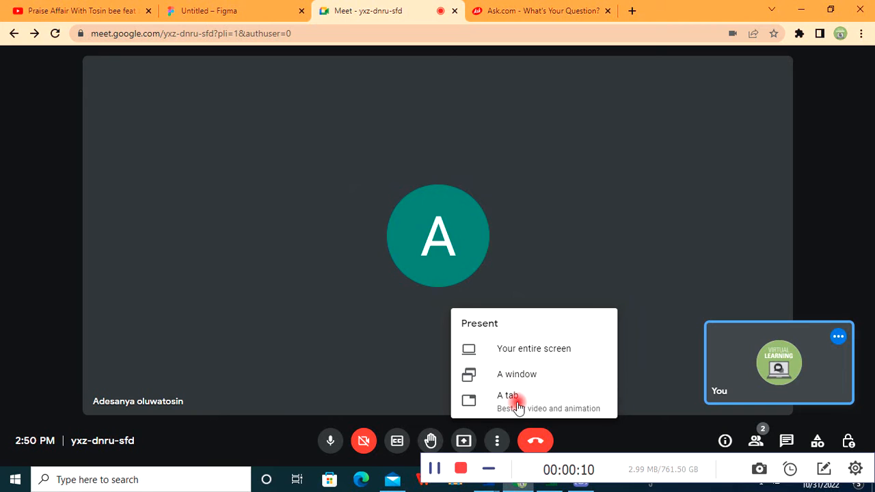
- Present the Chrome window in the Google Meet call and switch to the untitled Figma file
left_click(522, 376)
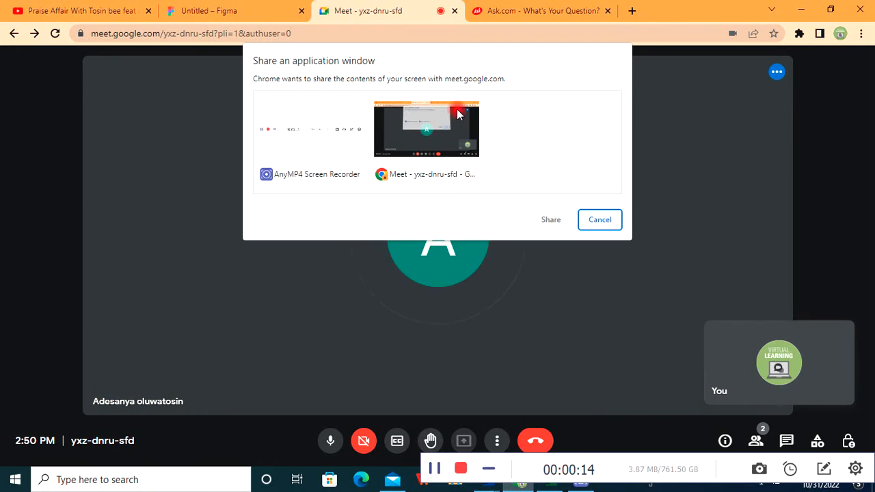
left_click(454, 109)
left_click(301, 151)
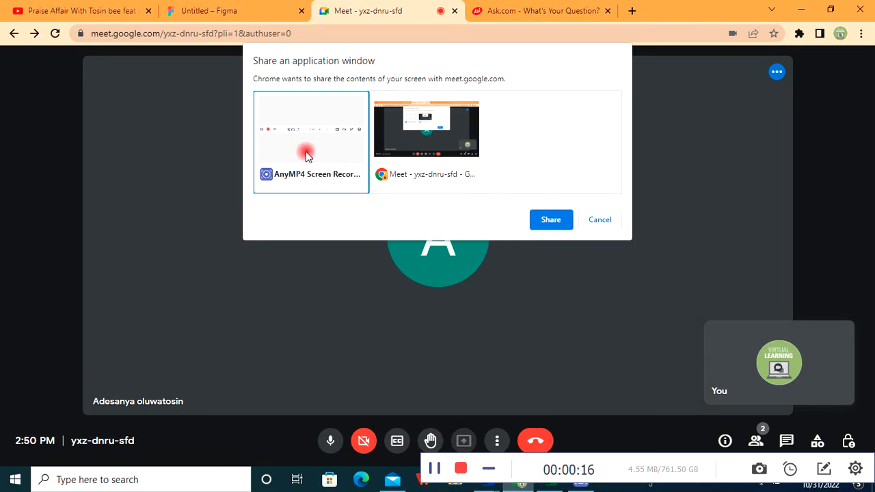
left_click(410, 140)
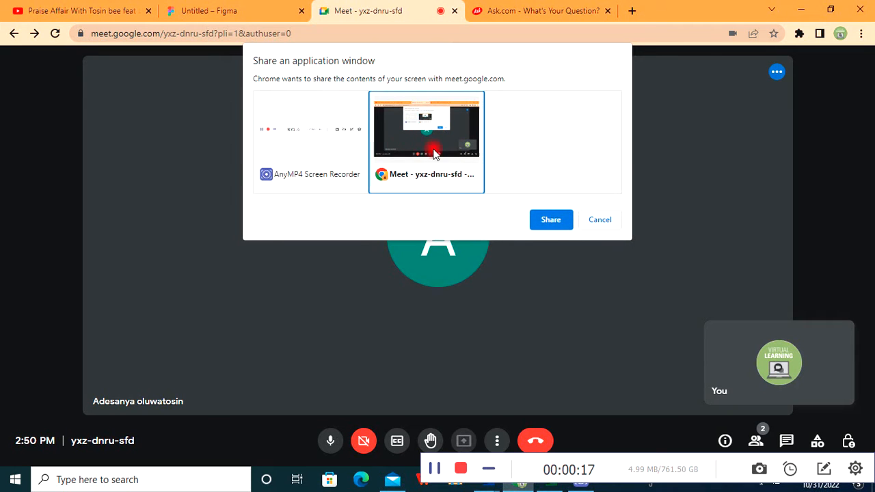
left_click(551, 219)
left_click(213, 10)
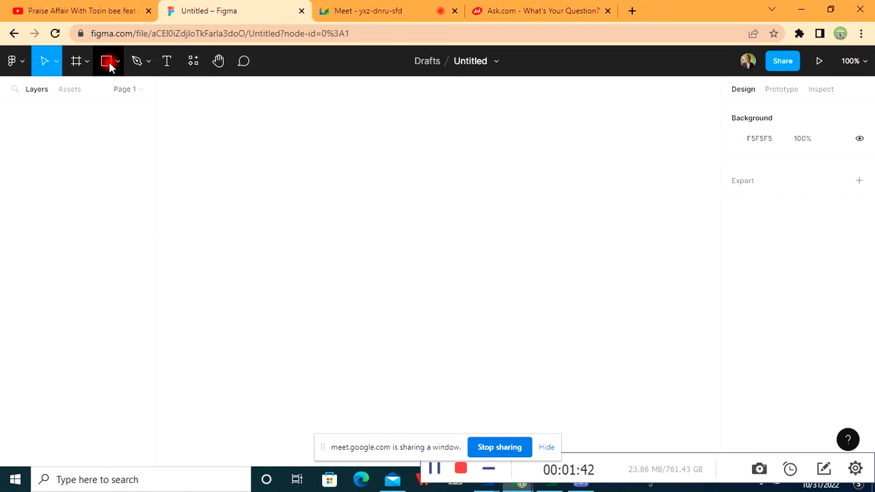
- Add an iPhone 13 Pro Max frame to the empty canvas
left_click(87, 60)
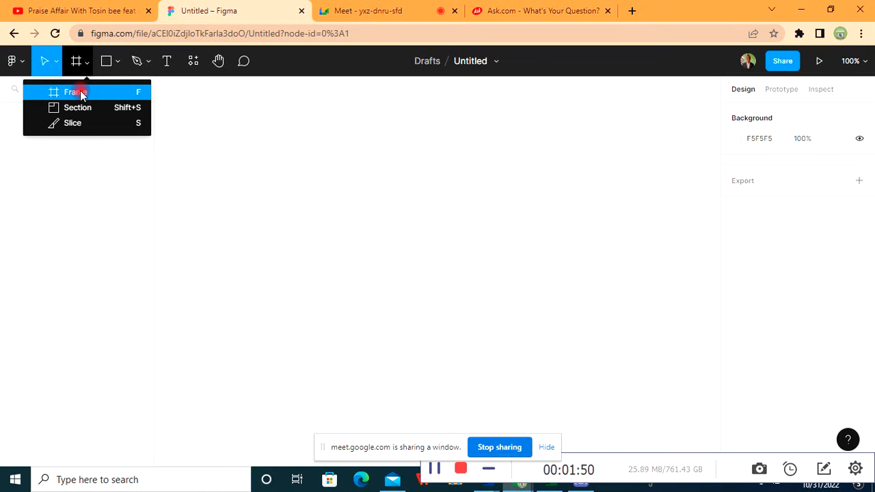
left_click(81, 95)
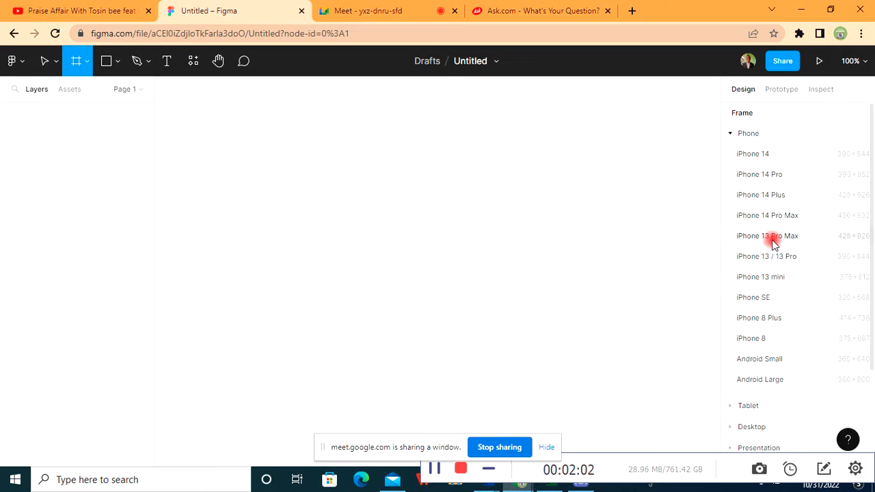
left_click(773, 240)
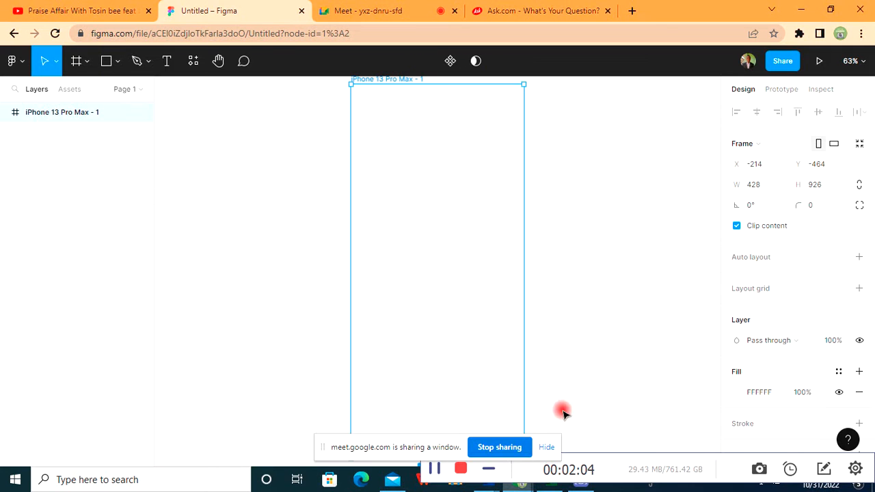
- Zoom to fit the whole phone frame and move the screen-sharing notice away from the canvas
scroll(578, 284, "down", 2)
scroll(581, 283, "up", 3)
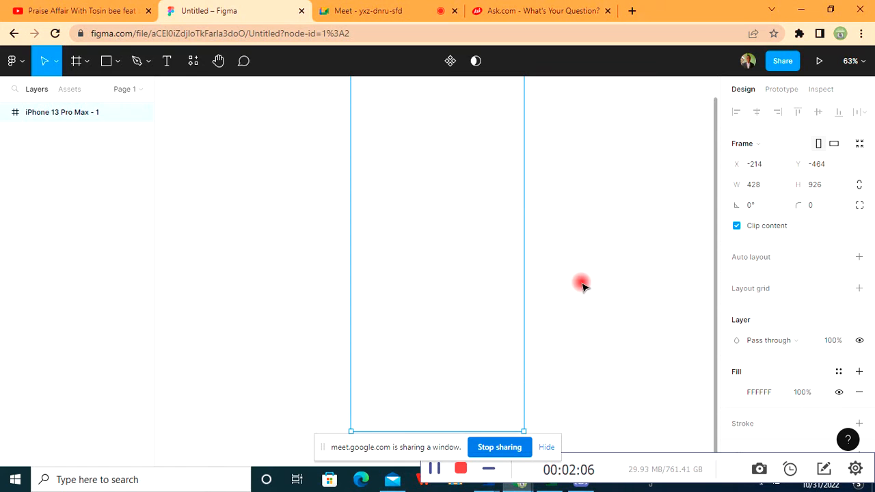
left_click(847, 60)
left_click(779, 156)
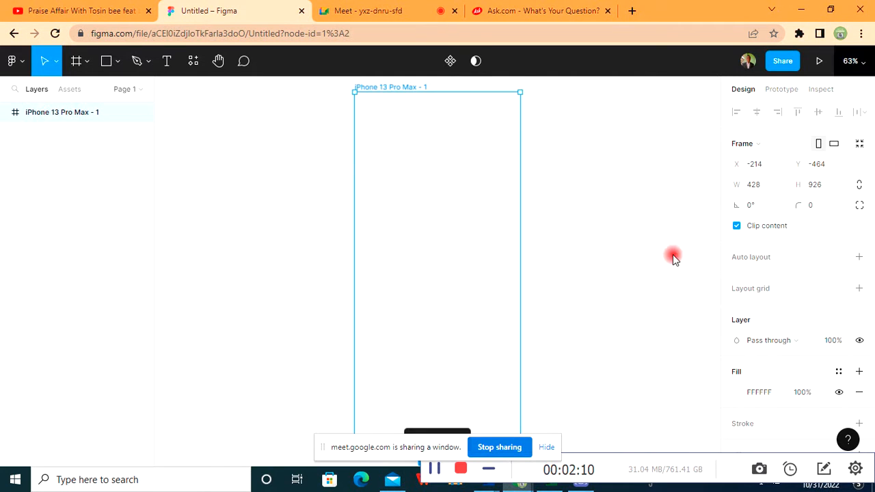
left_click(637, 253)
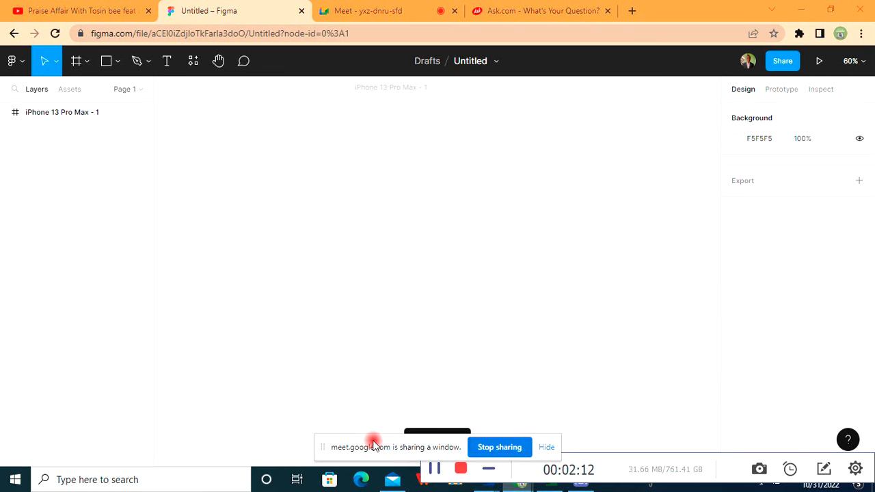
left_click_drag(371, 439, 480, 487)
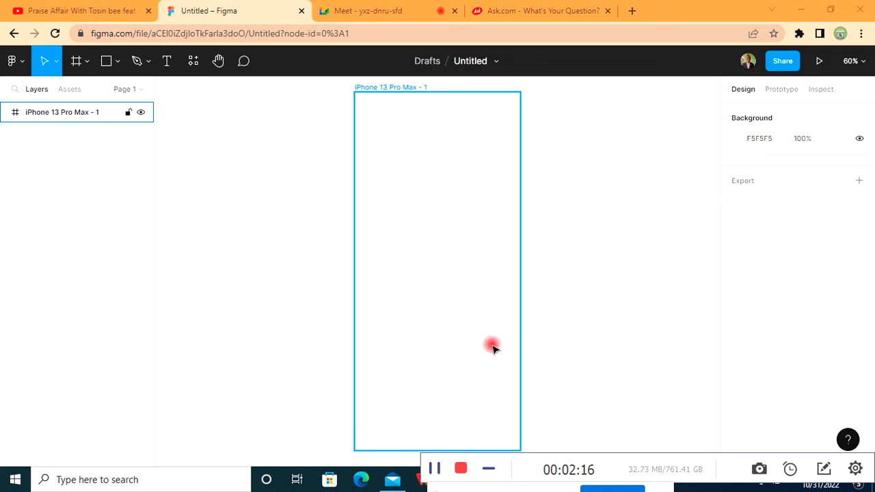
left_click(412, 160)
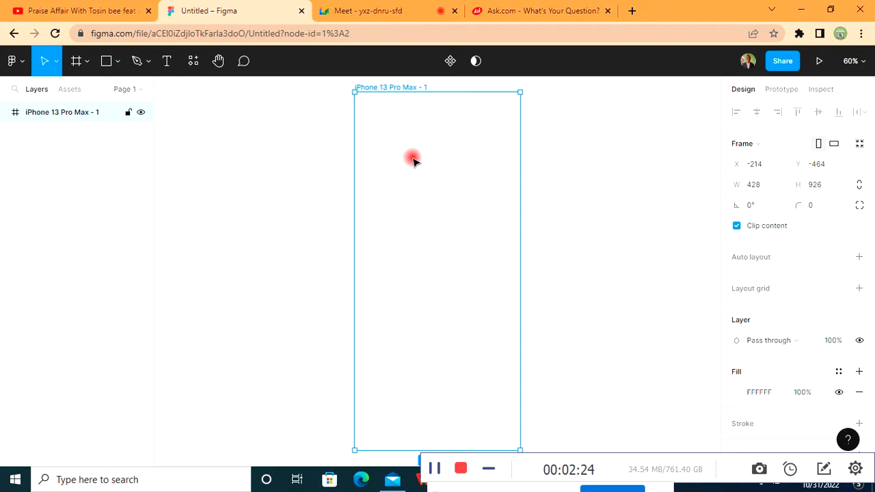
left_click(117, 63)
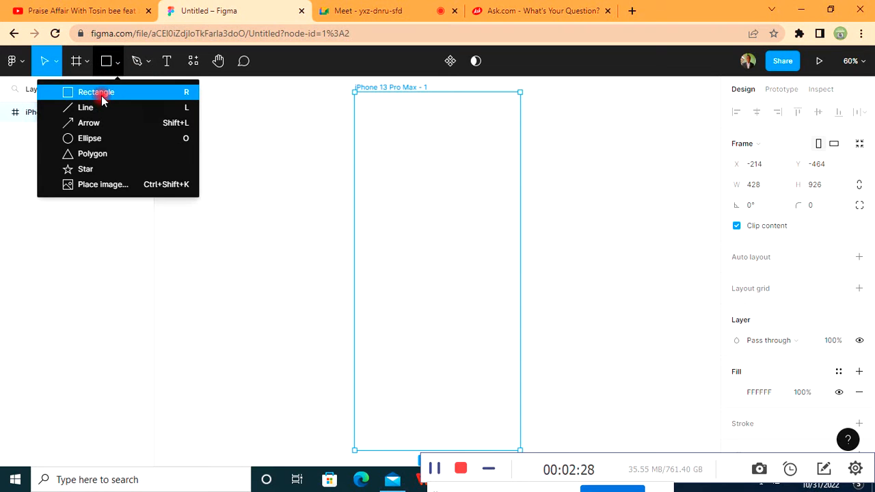
left_click(95, 92)
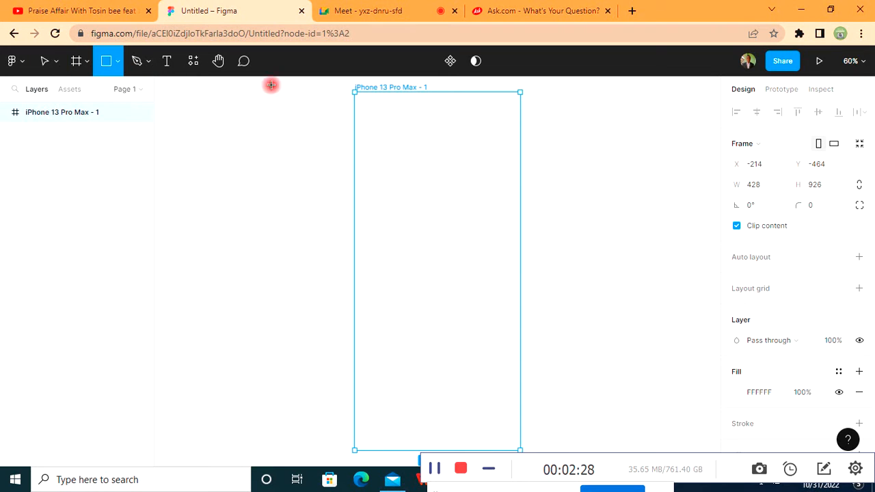
left_click(367, 109)
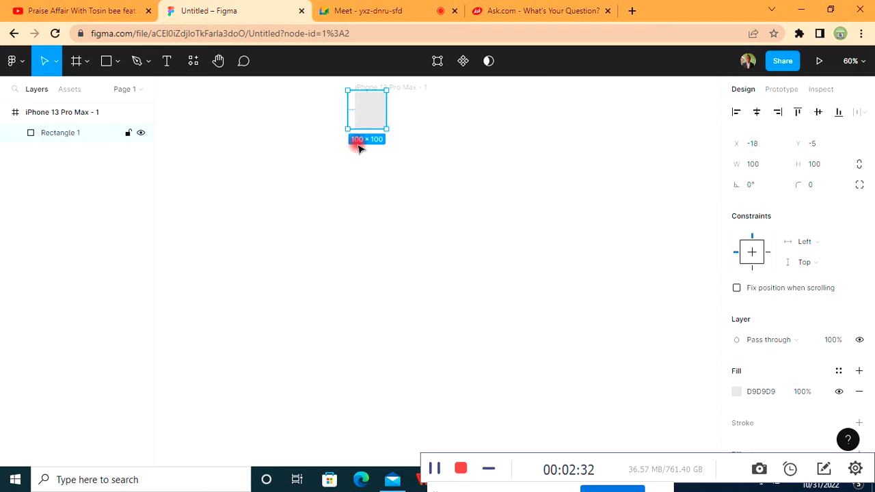
key("ctrl+z")
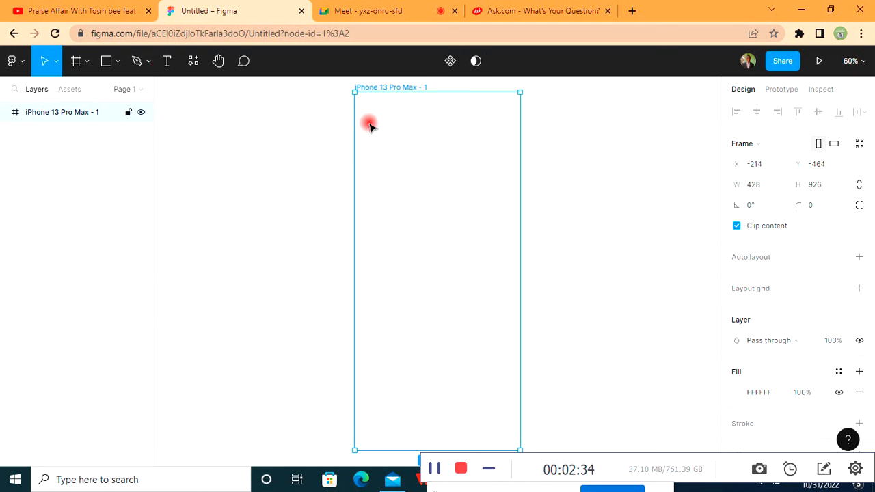
- Draw a thin bar about 56 × 4 in the frame's upper-left area and stack two duplicates below it at Y about 104 and 125
left_click(107, 62)
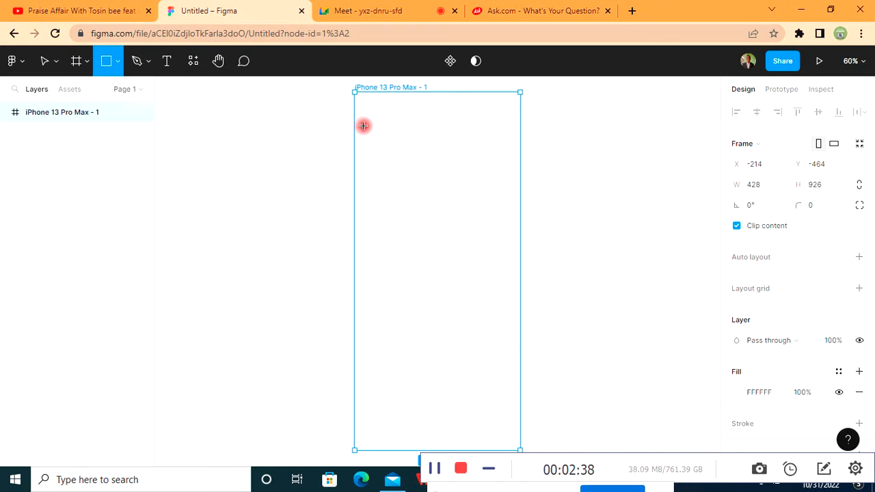
left_click_drag(363, 127, 384, 132)
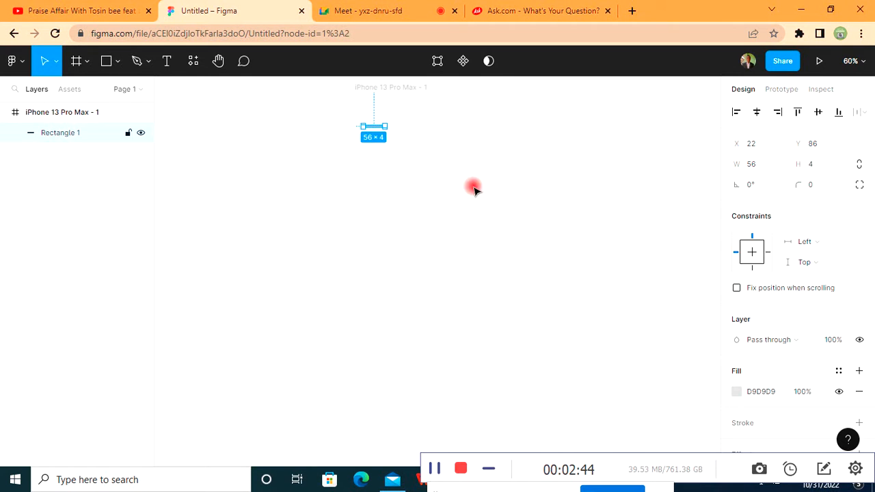
key("ctrl+d")
left_click_drag(374, 127, 376, 137)
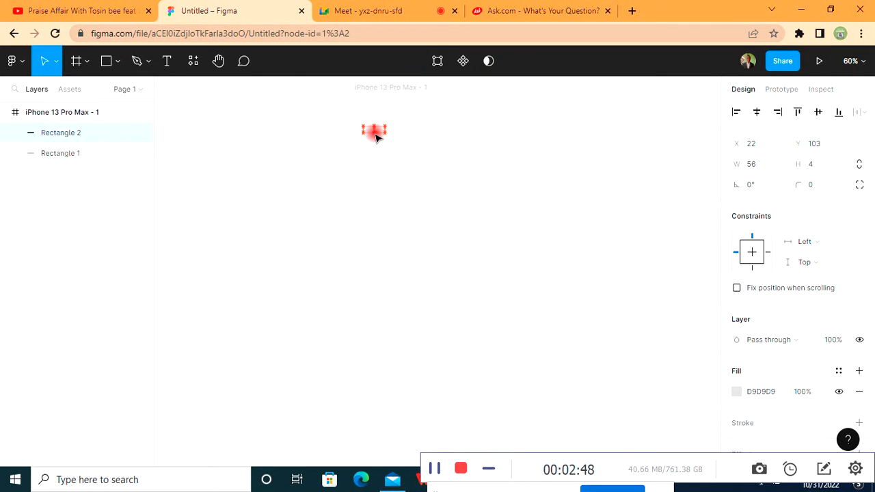
key("ctrl+d")
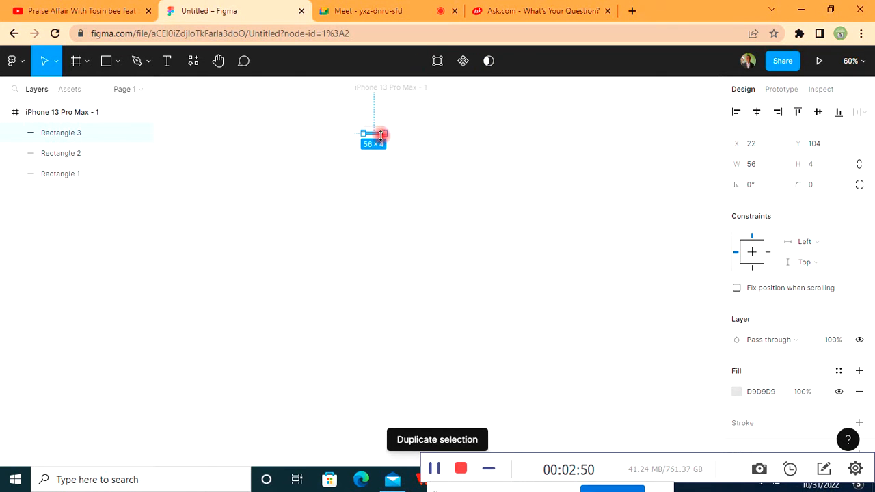
left_click_drag(387, 138, 391, 153)
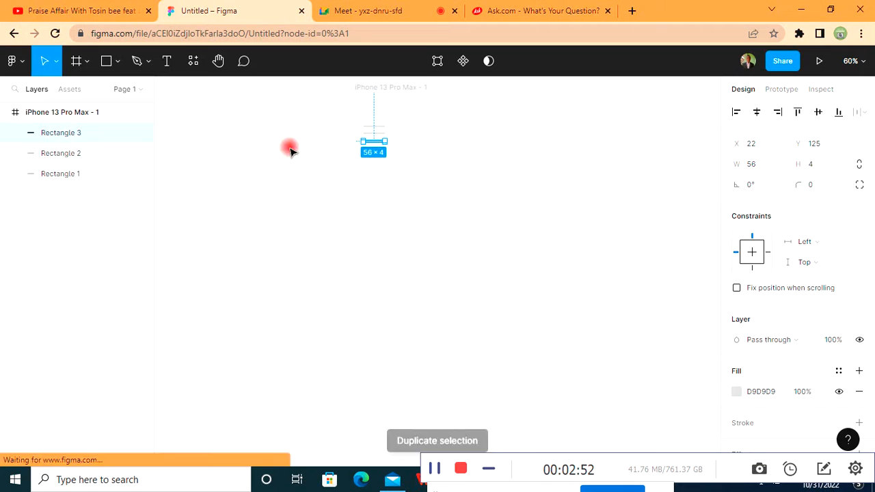
left_click(259, 131)
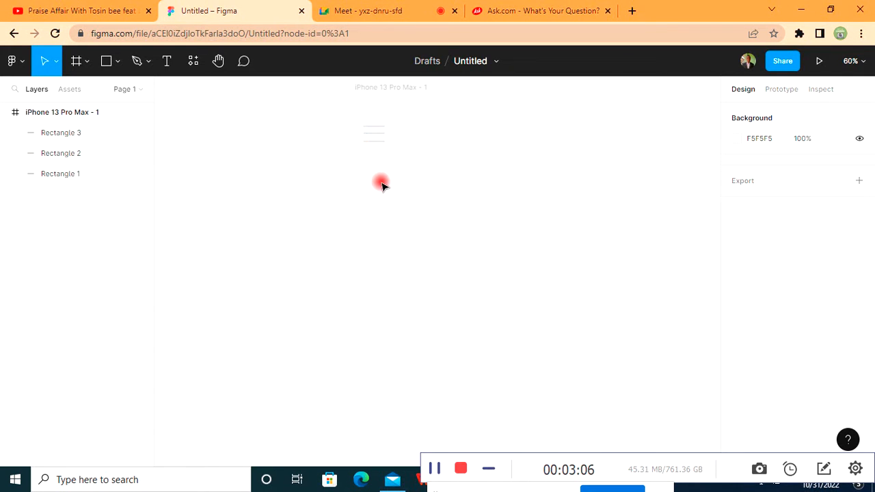
- Change the lowest bar's fill to dark grey 534949
left_click(373, 142)
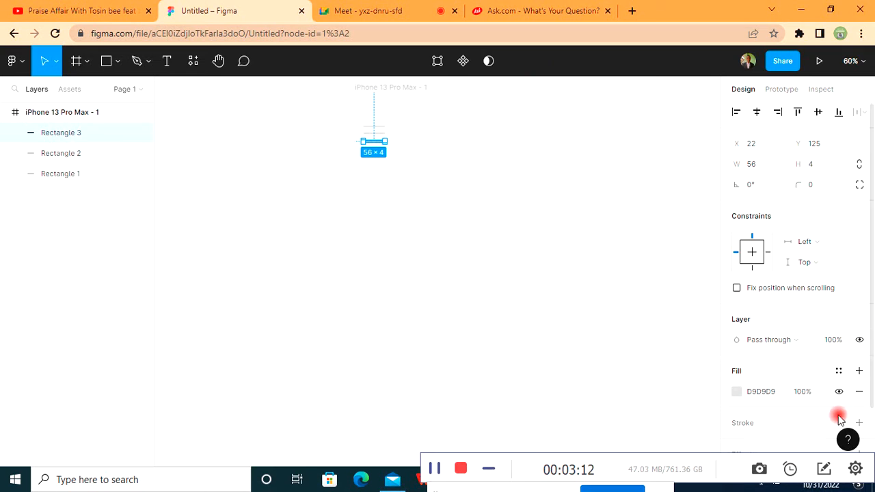
left_click(736, 391)
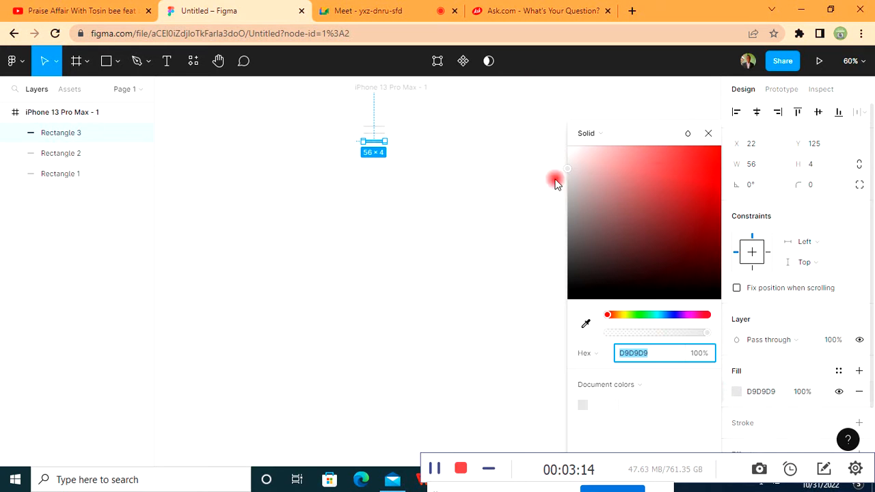
left_click_drag(571, 170, 585, 249)
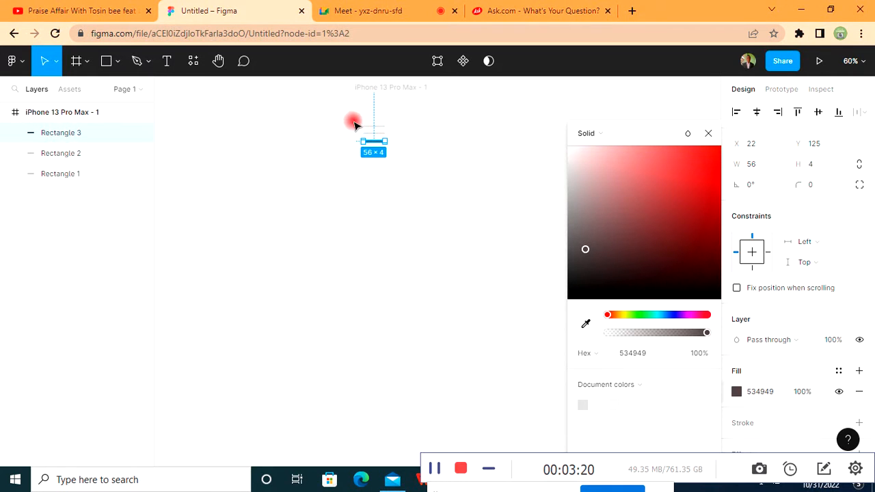
left_click_drag(389, 113, 367, 154)
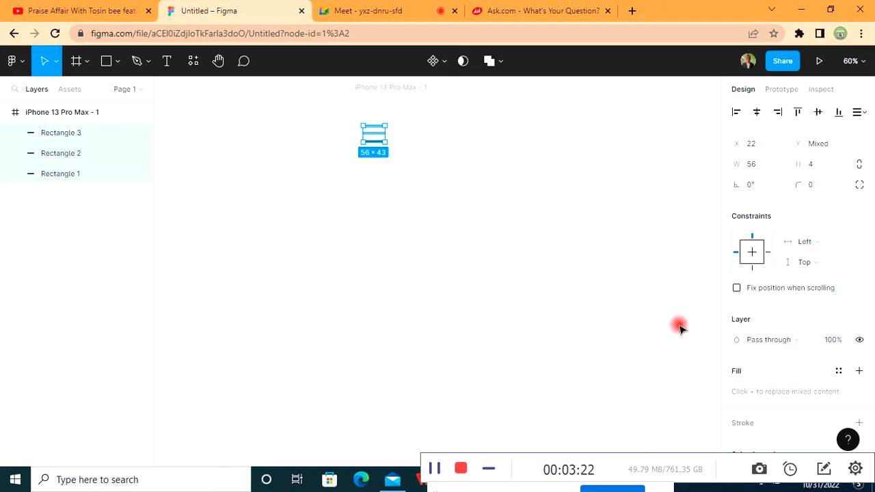
left_click(838, 370)
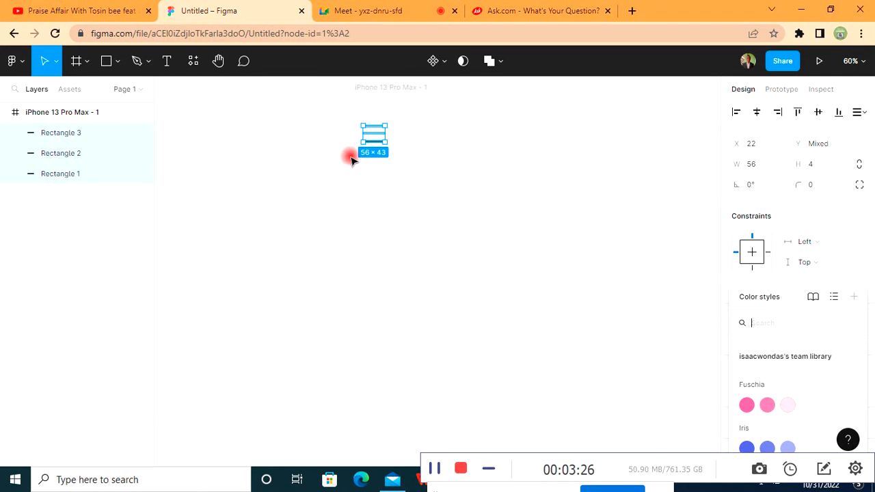
left_click(394, 147)
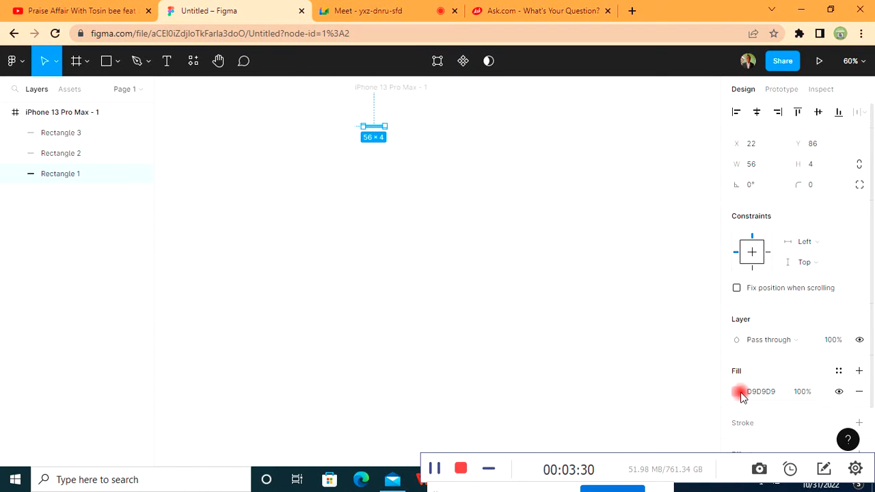
- Apply the dark grey document colour 534949 as the fill of the upper and middle bars
left_click(741, 395)
left_click(629, 405)
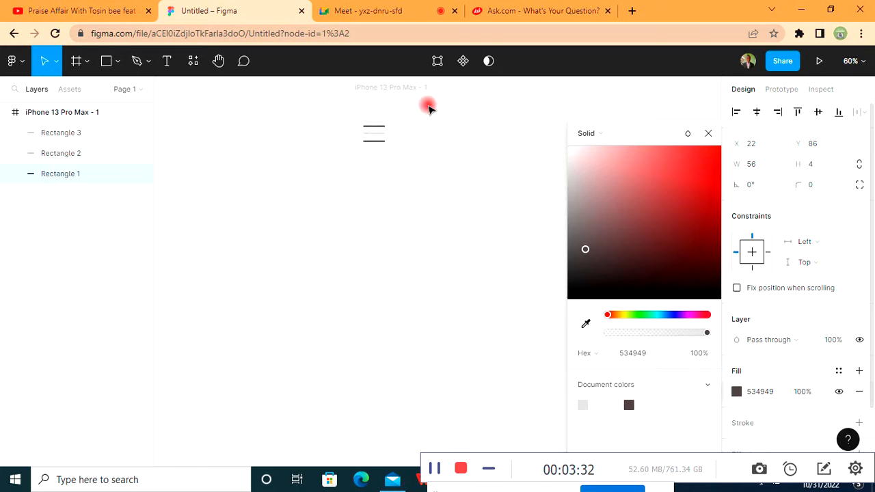
left_click(390, 132)
left_click(385, 133)
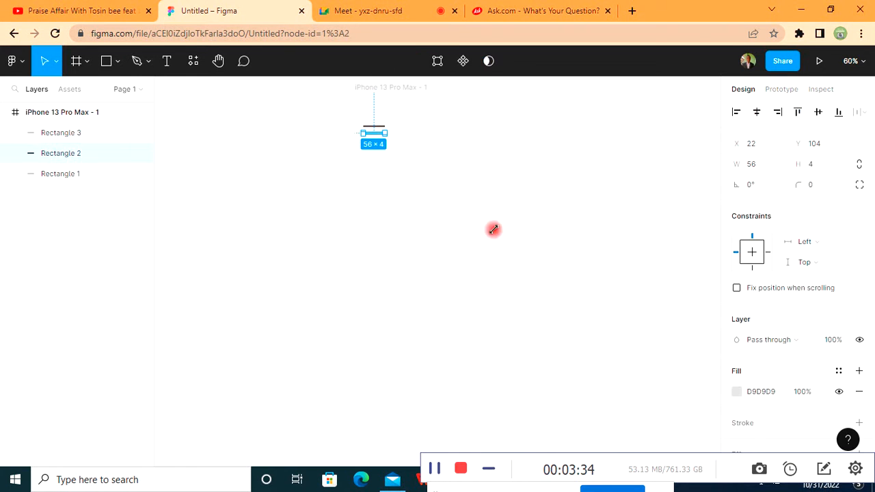
left_click(741, 393)
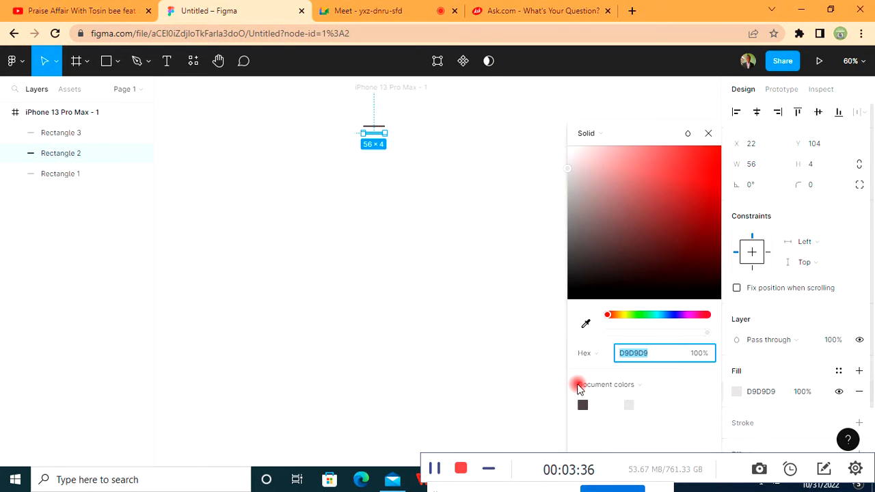
left_click(582, 405)
left_click(524, 287)
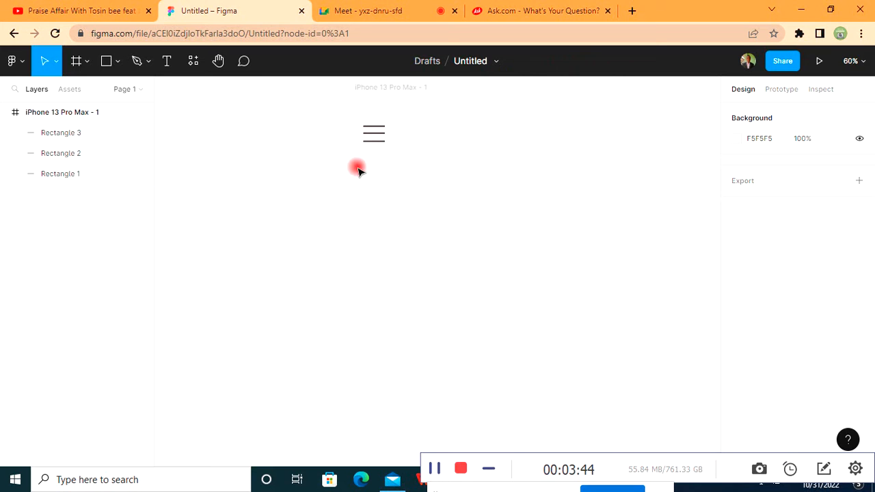
- Delete the three bars and the iPhone 13 Pro Max frame
left_click_drag(343, 109, 411, 184)
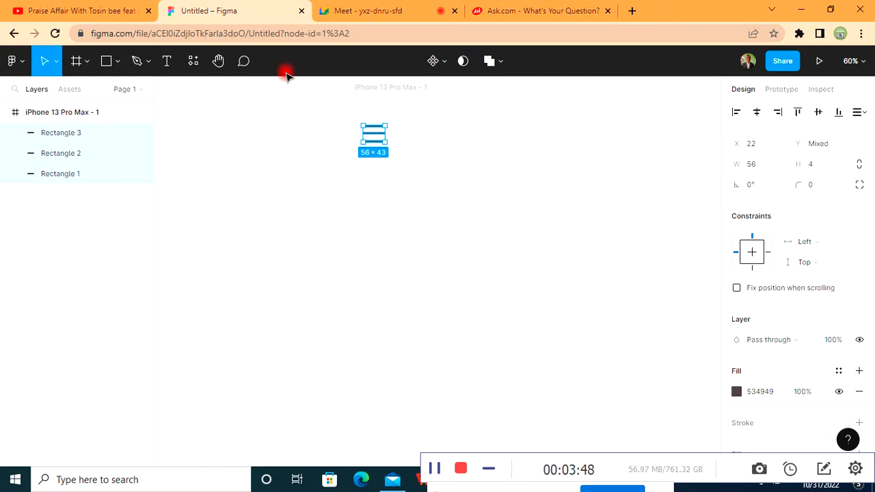
key("Delete")
left_click(383, 90)
key("Delete")
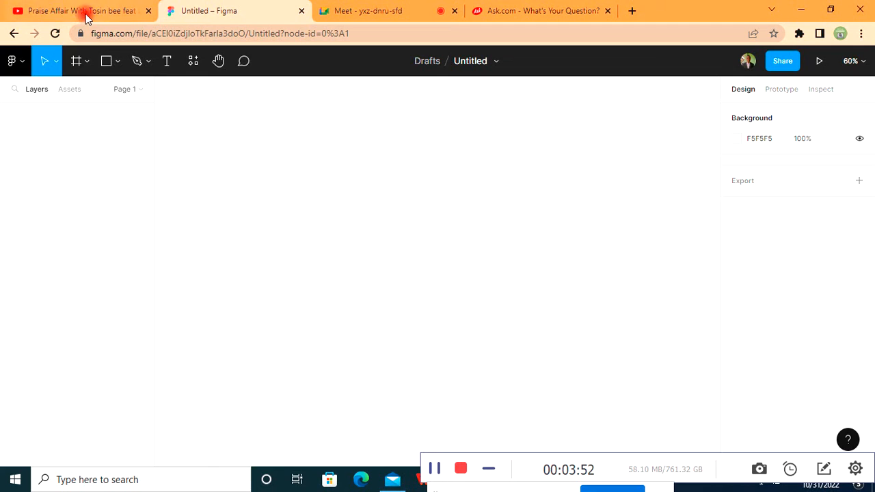
- Add an iPhone 13 Pro Max phone frame to the empty canvas
left_click(85, 62)
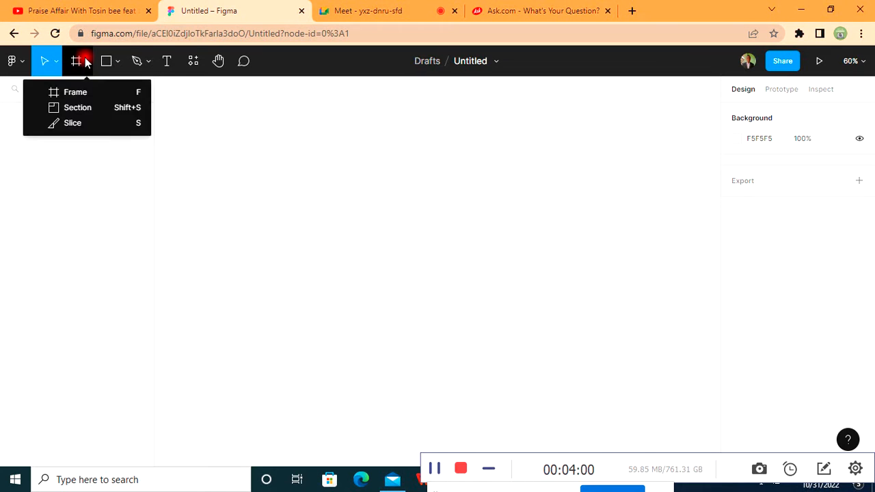
left_click(105, 94)
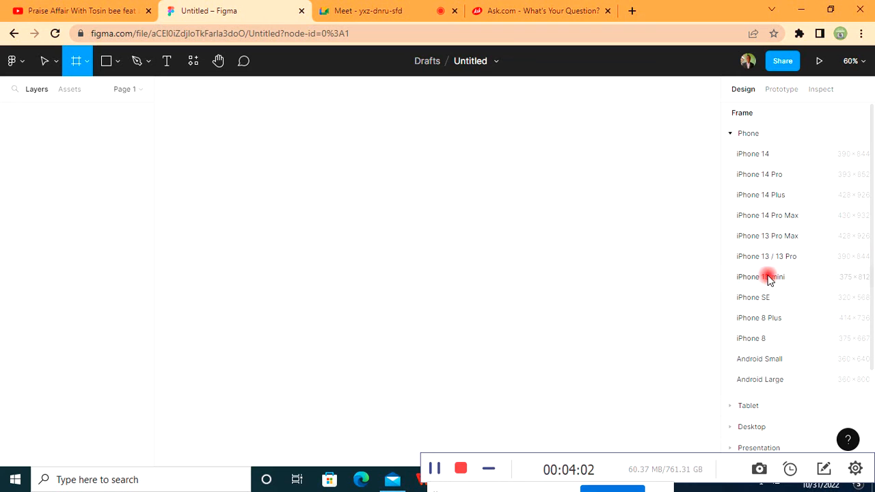
left_click(770, 237)
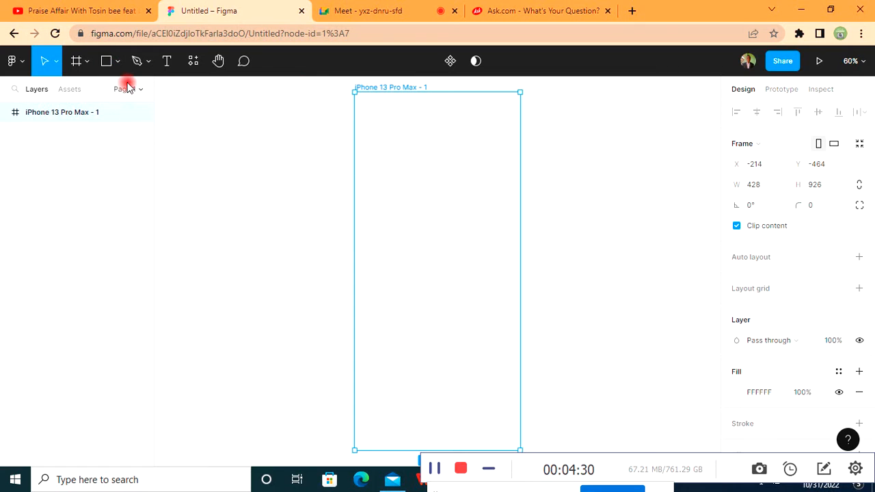
- Draw a thin rectangle about 53 × 1 in the frame's upper-left area at about X 33, Y 56
left_click(117, 62)
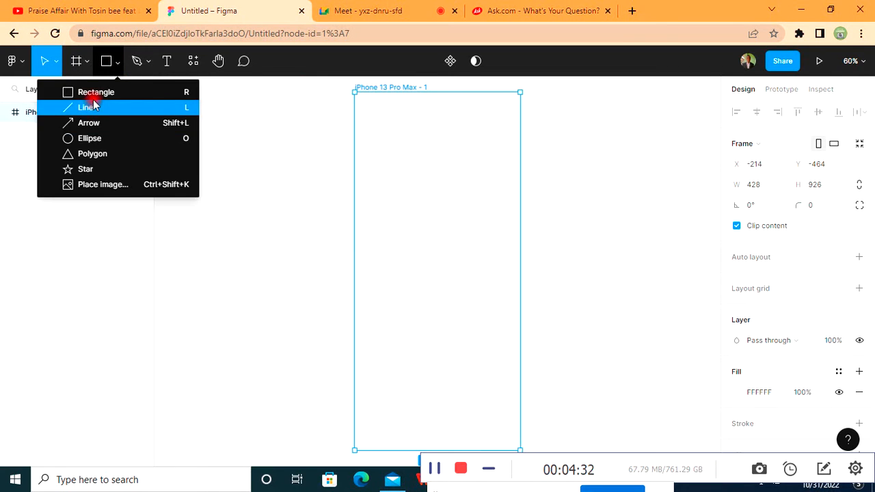
left_click(94, 91)
left_click_drag(368, 114, 388, 113)
- Fill the thin bar with black 000000 and set its height to 4
left_click(736, 391)
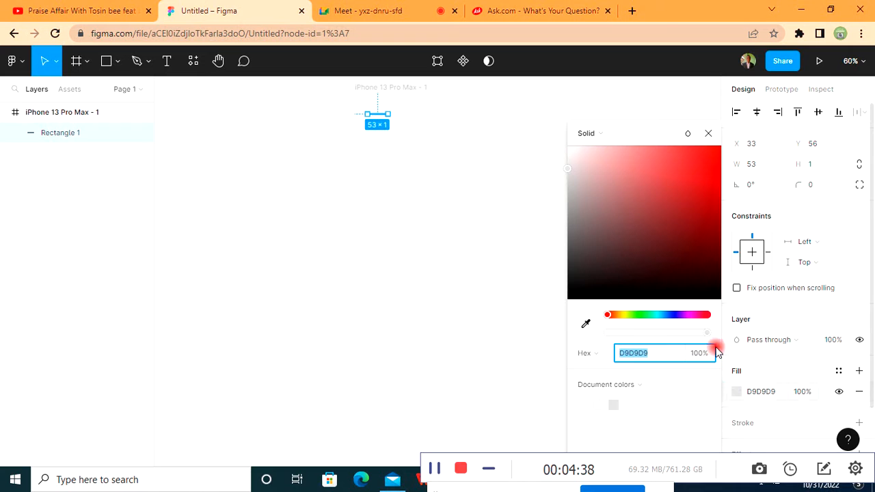
left_click_drag(576, 297, 297, 186)
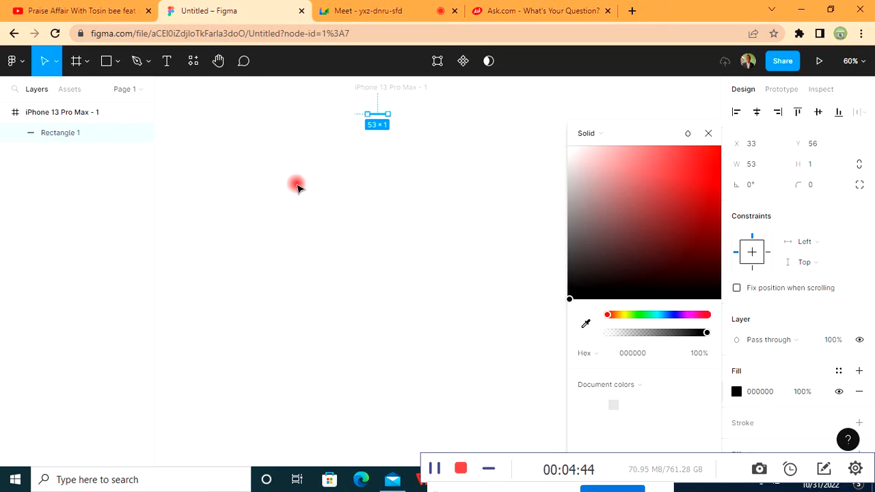
left_click(297, 187)
left_click(376, 114)
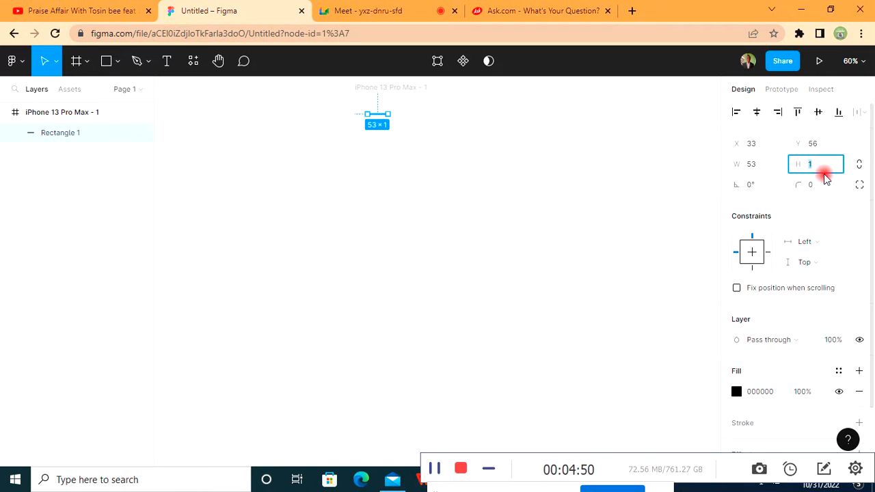
key("Return")
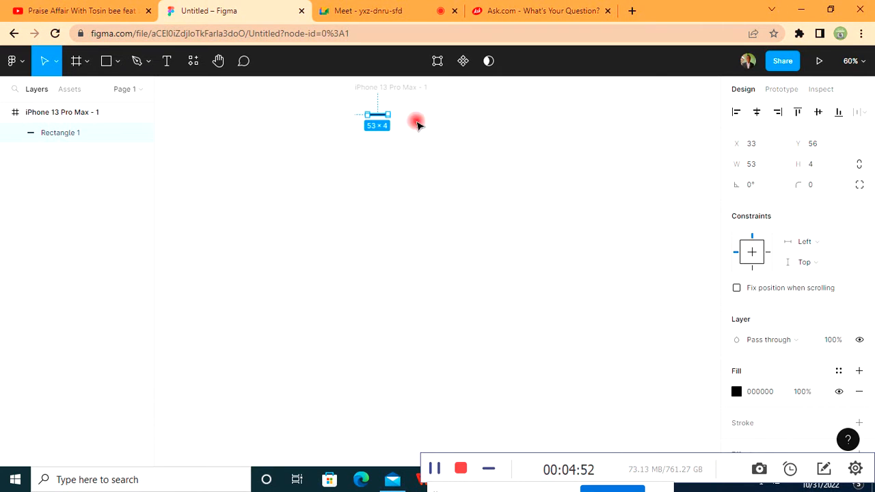
- Duplicate the black bar twice and stack the copies evenly below it, with the lowest at Y 92
left_click(377, 122)
left_click(378, 115)
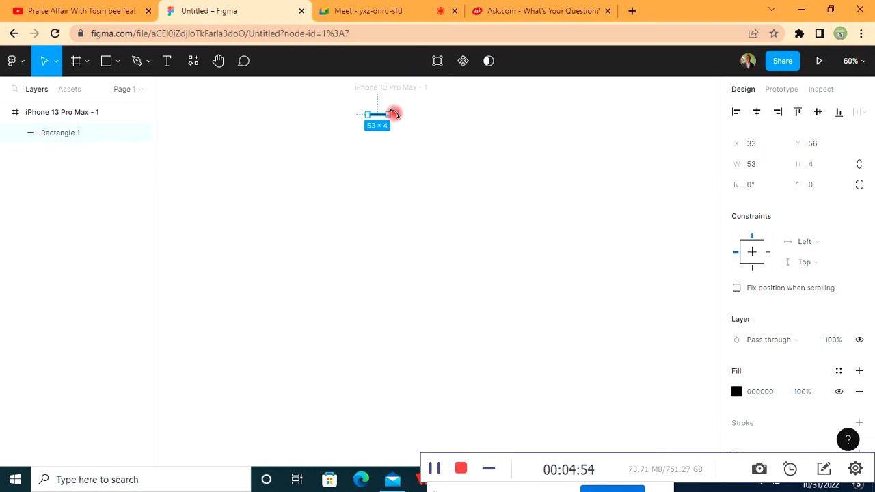
key("ctrl+d")
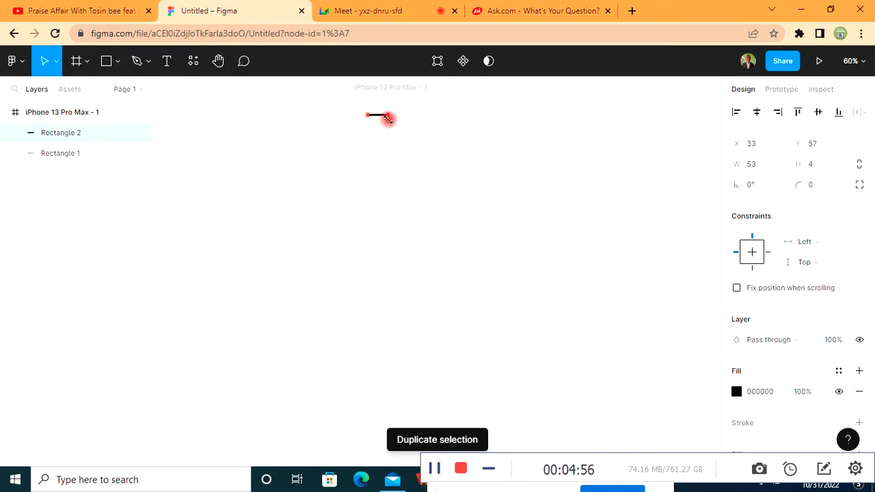
key("Up")
key("Up")
key("ctrl+d")
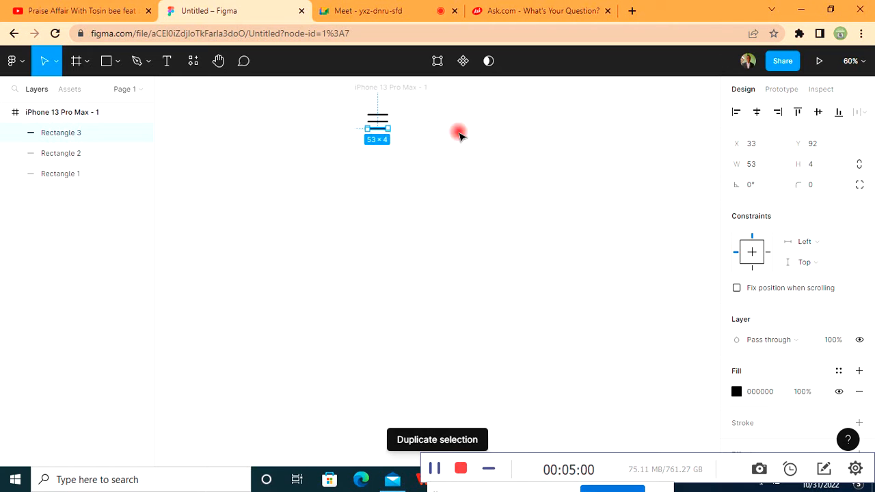
left_click(316, 154)
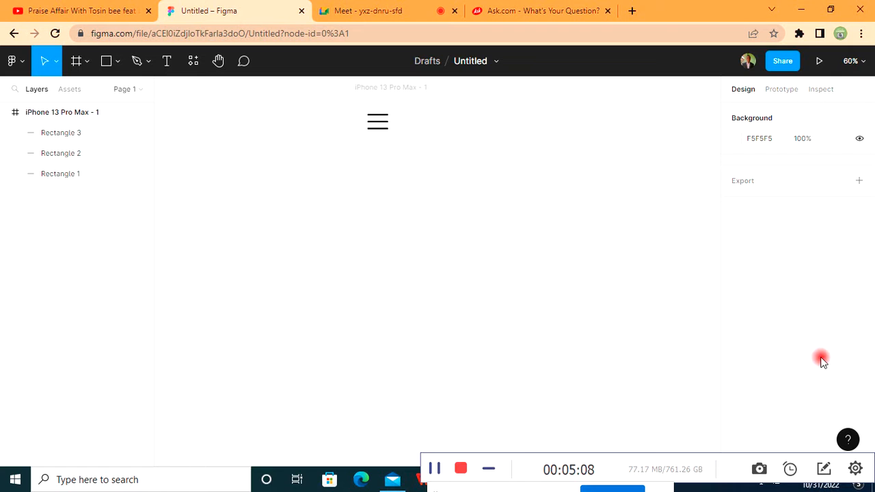
- Draw a rectangle about 73 × 66 in the frame's upper-right area at about X 322, Y 47
left_click(120, 60)
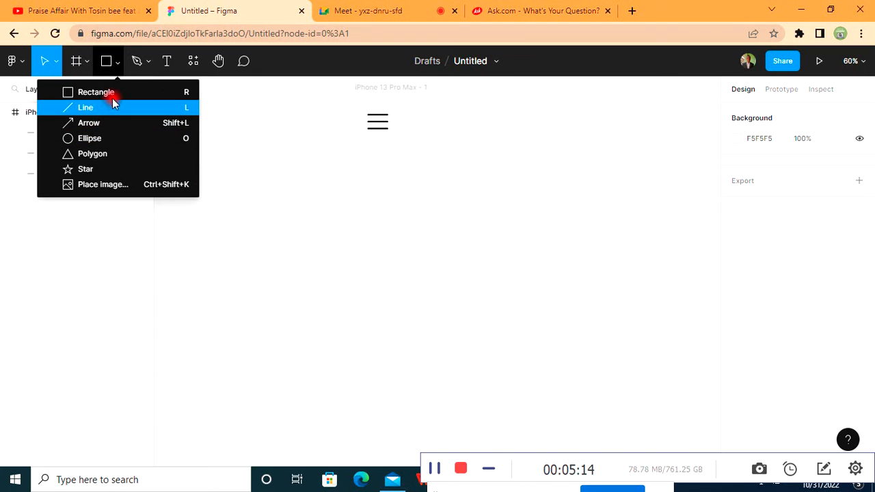
left_click(110, 92)
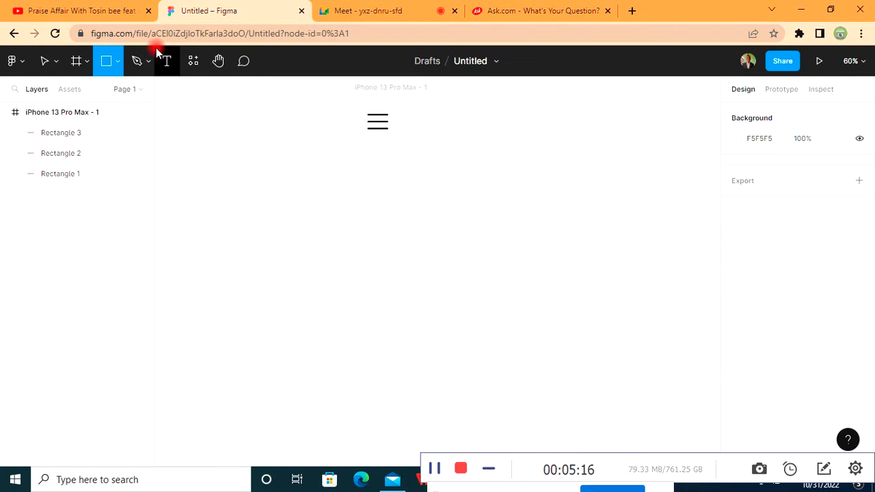
left_click(116, 64)
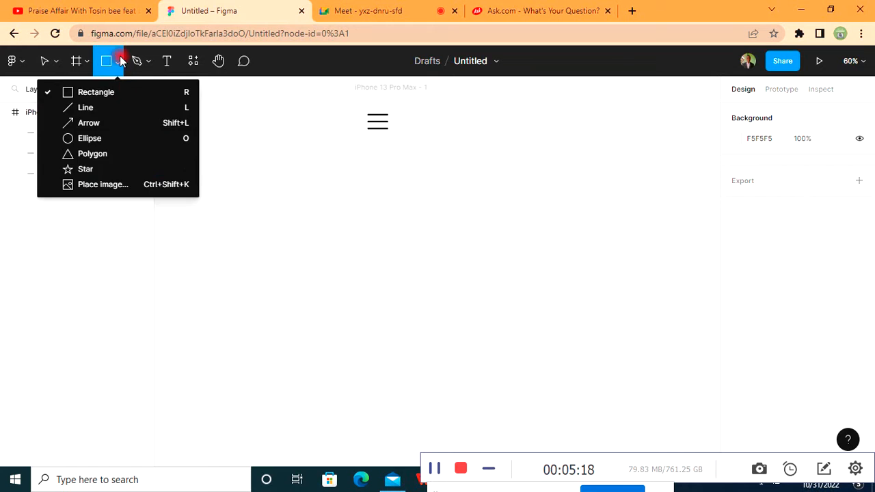
left_click(503, 147)
mouse_move(478, 110)
left_mouse_down()
mouse_move(499, 148)
mouse_move(507, 140)
left_mouse_up()
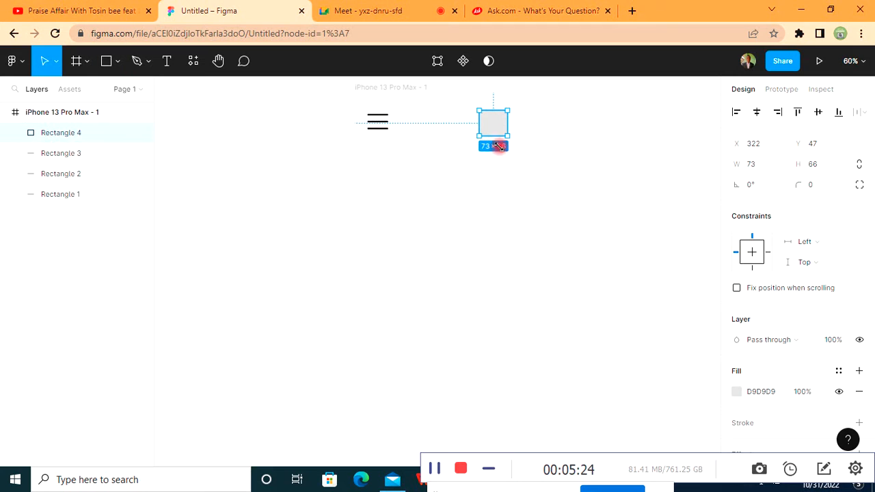
- Set the width of all three menu bars to 45 and nudge them together to X 28
left_click(383, 116)
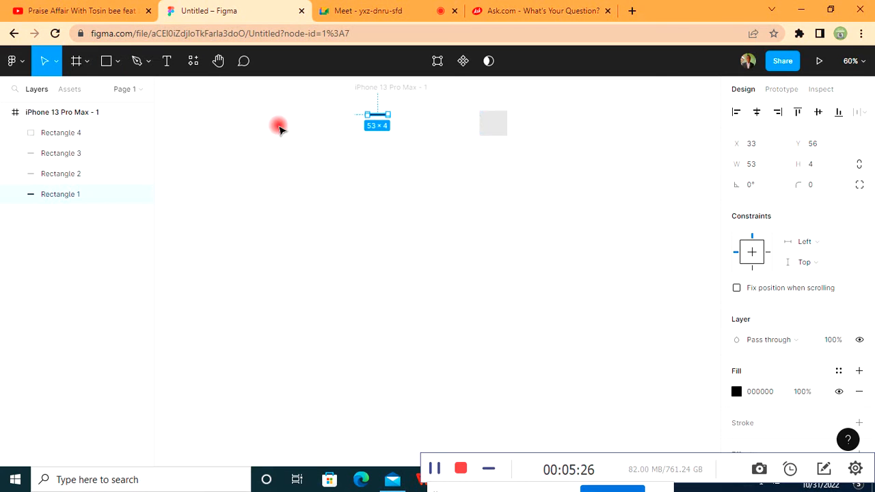
left_click(402, 107)
left_click_drag(403, 105, 367, 143)
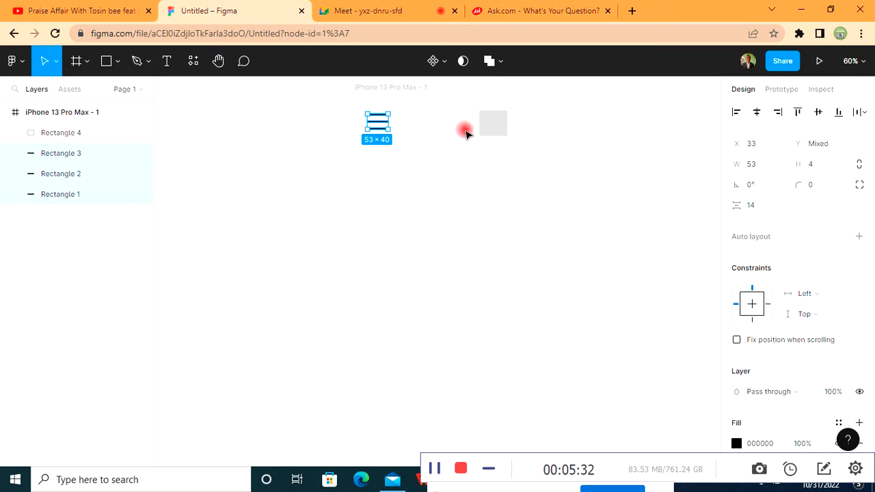
left_click(764, 168)
type("45")
key("Return")
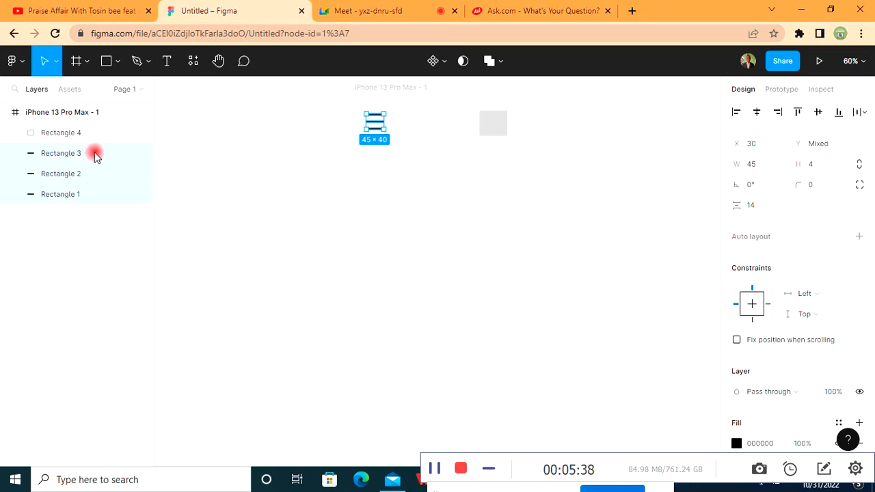
key("Left")
key("Left")
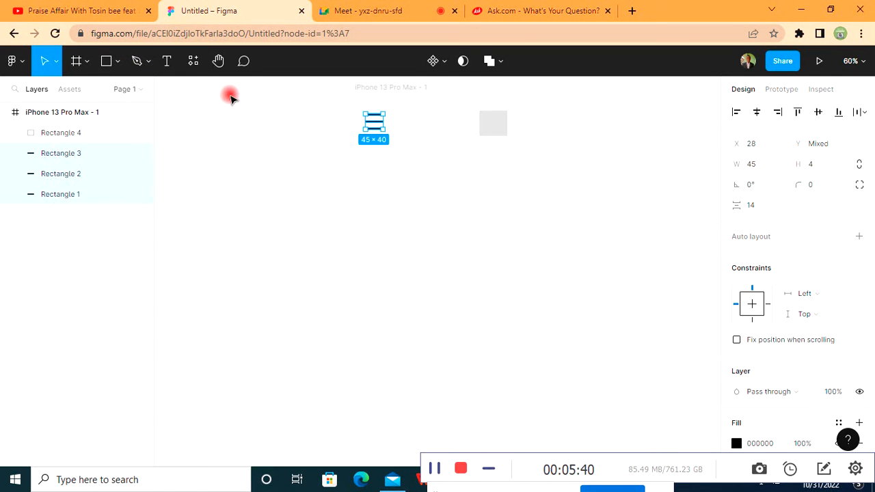
- Set the corner radius of the grey rectangle to 30
left_click(498, 125)
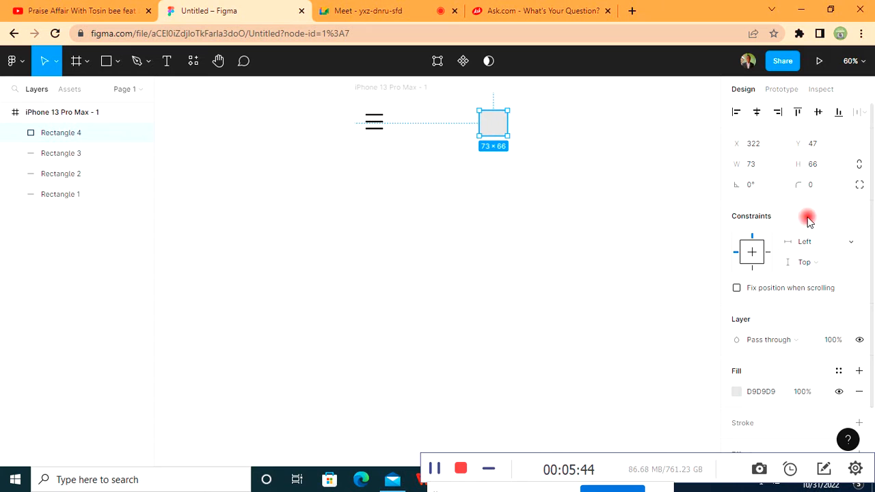
left_click(812, 189)
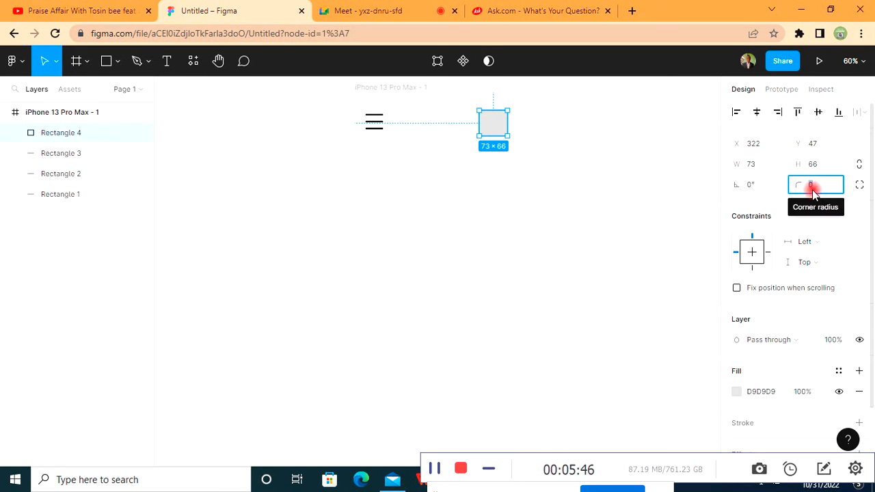
type("3")
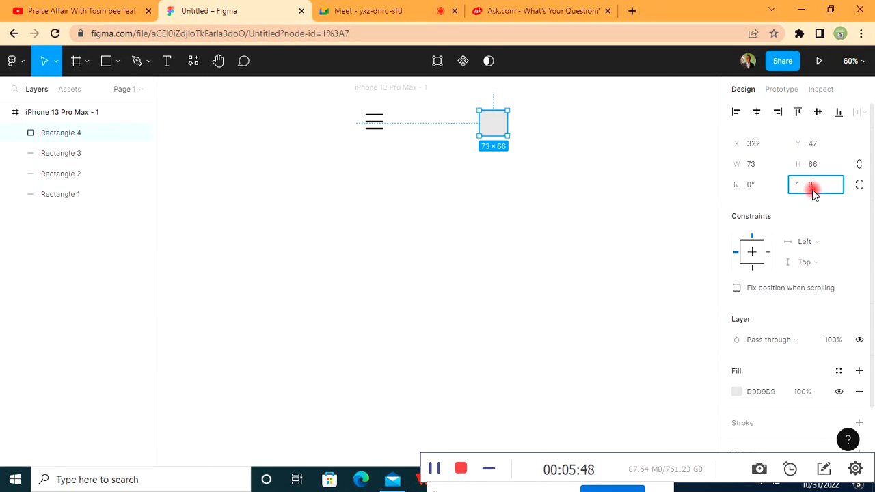
type("0")
key("Return")
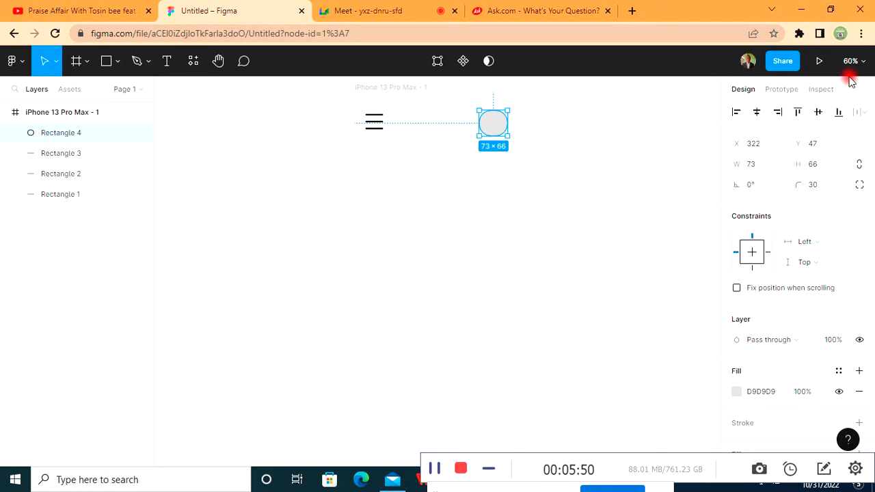
left_click(540, 149)
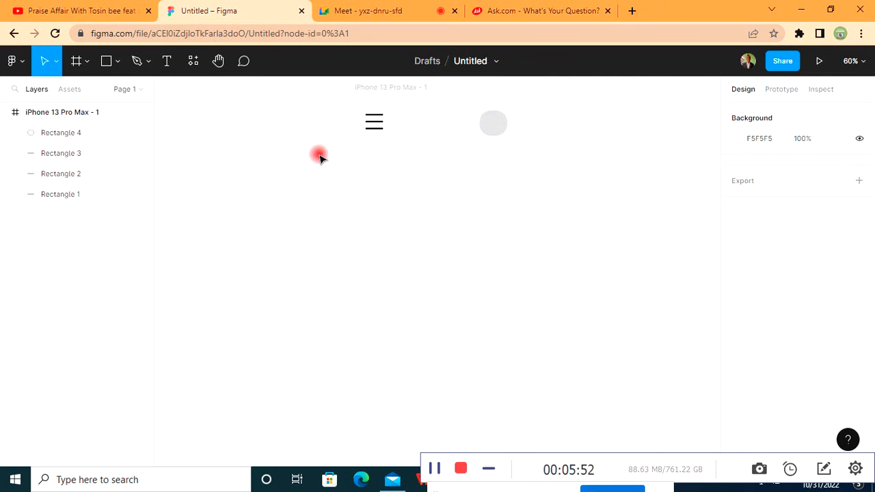
- Change the grey rectangle's corner radius to 25
left_click(497, 122)
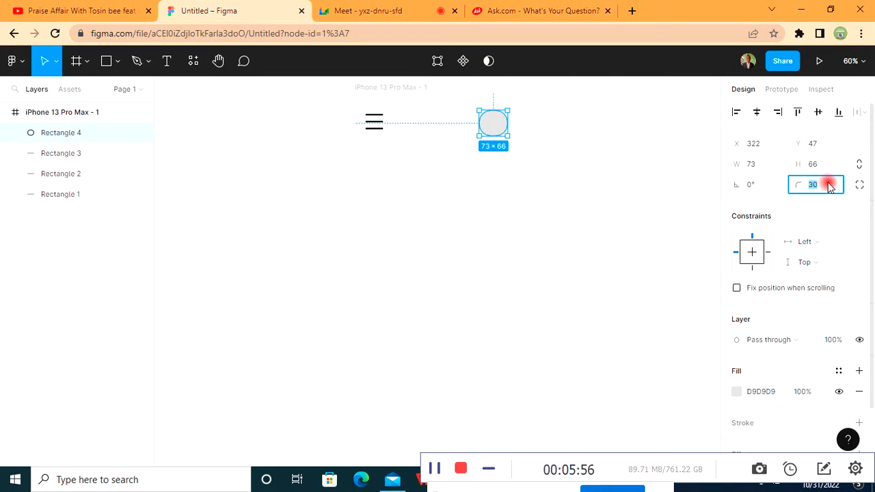
type("25")
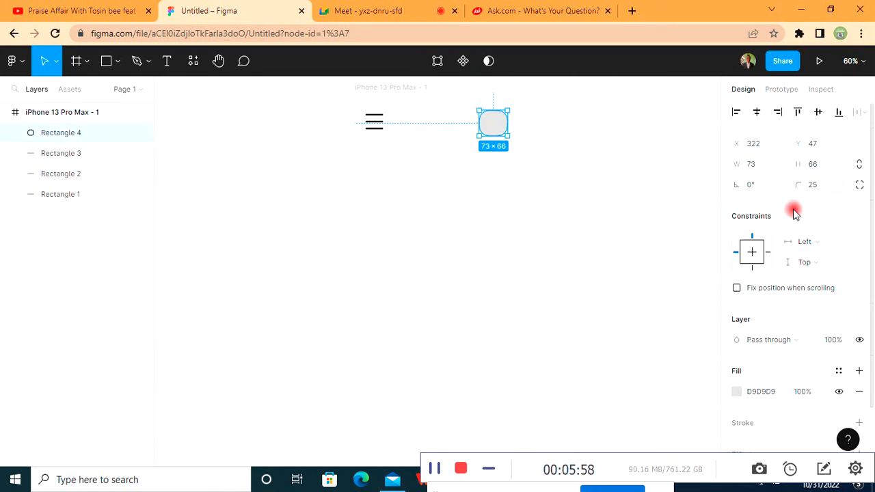
left_click(690, 225)
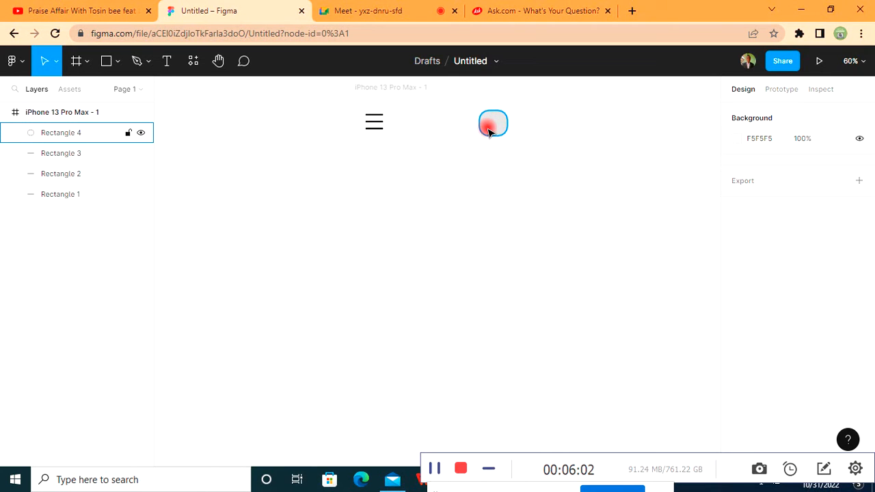
- Add the text "My Cards" below the menu icon at about X 52, Y 204
left_click(165, 61)
left_click(374, 171)
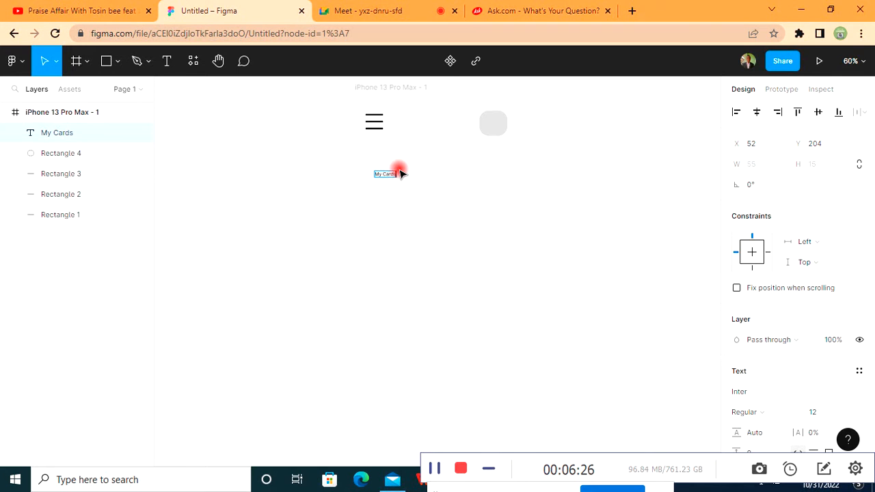
- Try widening the "My Cards" text box to about 139, and undo the resize
left_click(384, 174)
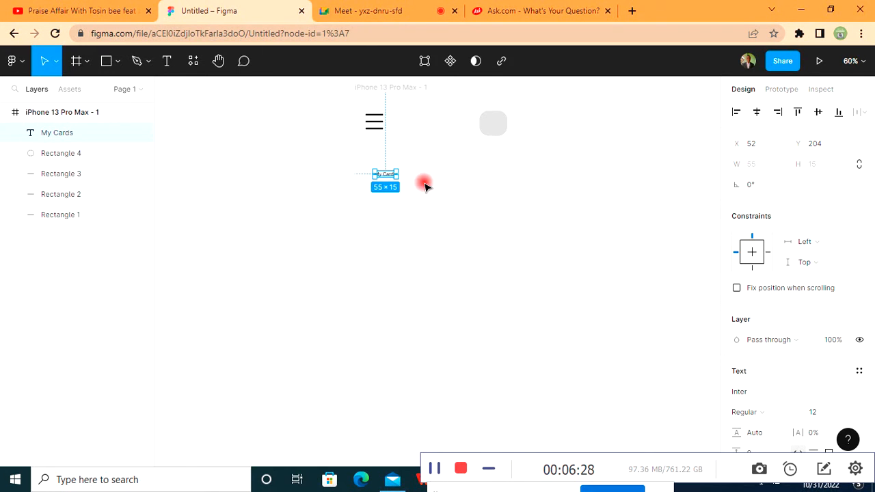
left_click_drag(397, 176, 428, 205)
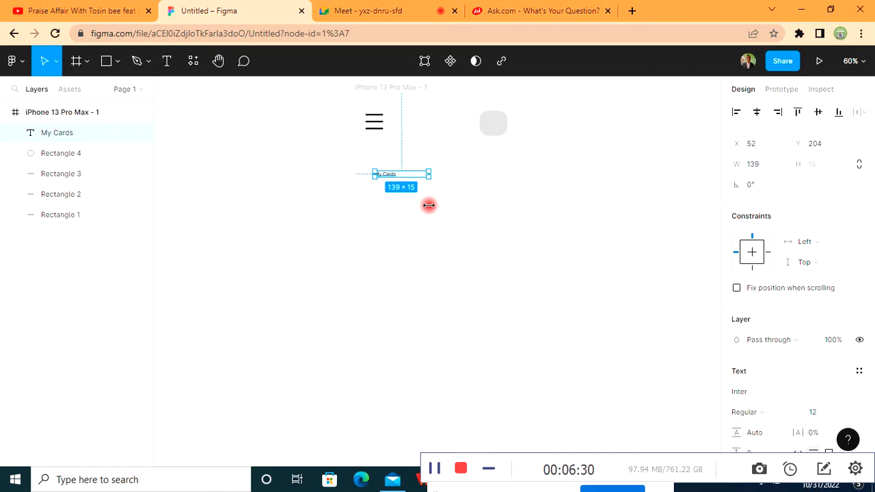
key("ctrl+z")
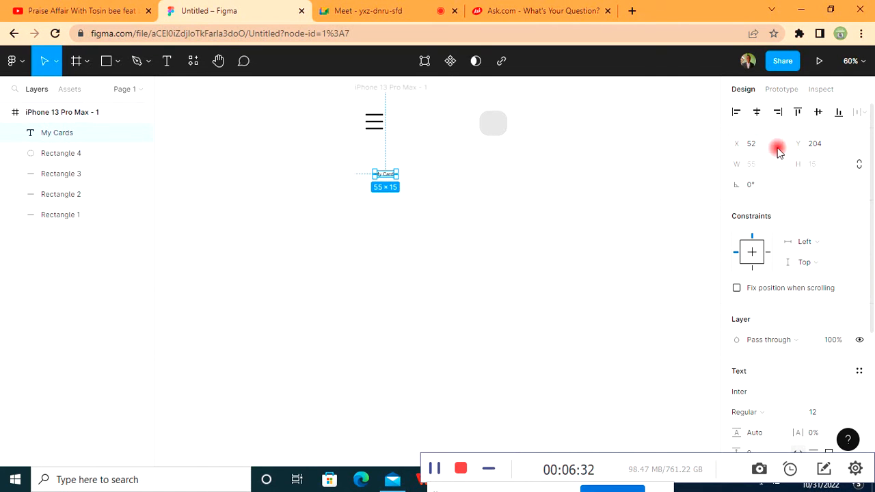
- Set the font weight of the "My Cards" text to Semi Bold
scroll(766, 369, "down", 3)
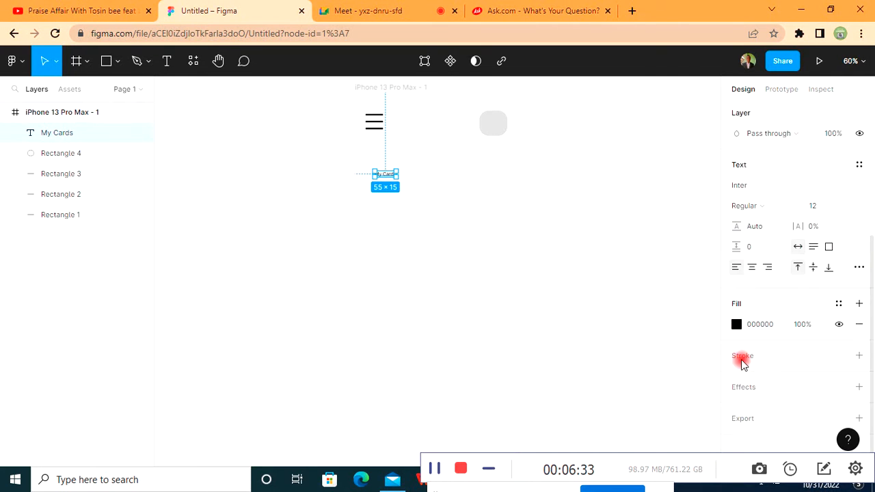
left_click(757, 207)
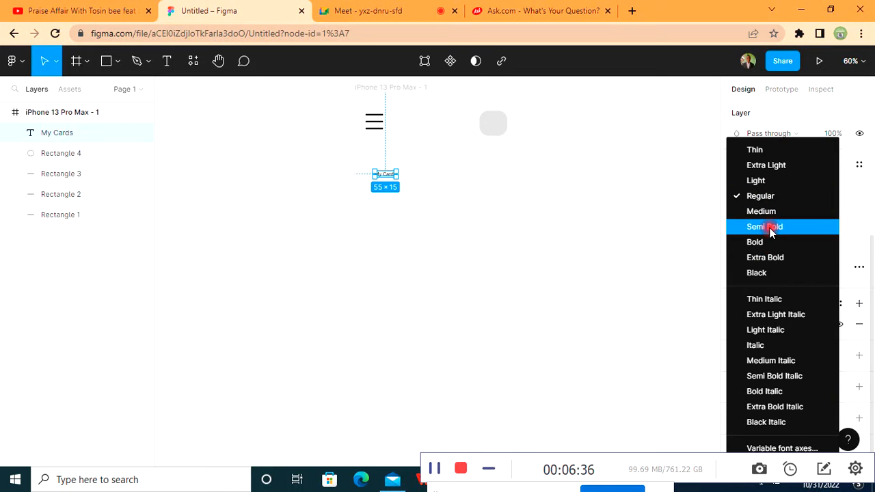
left_click(771, 228)
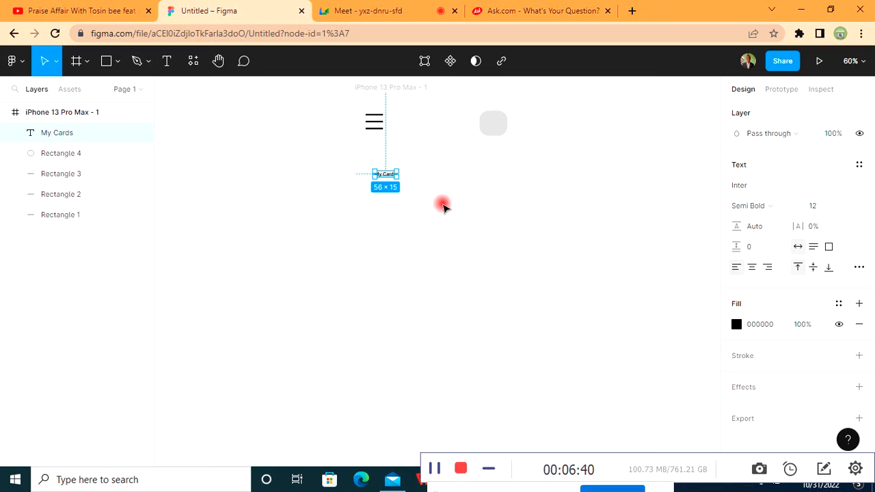
- Change the font family of the "My Cards" text to Poppins
left_click(425, 179)
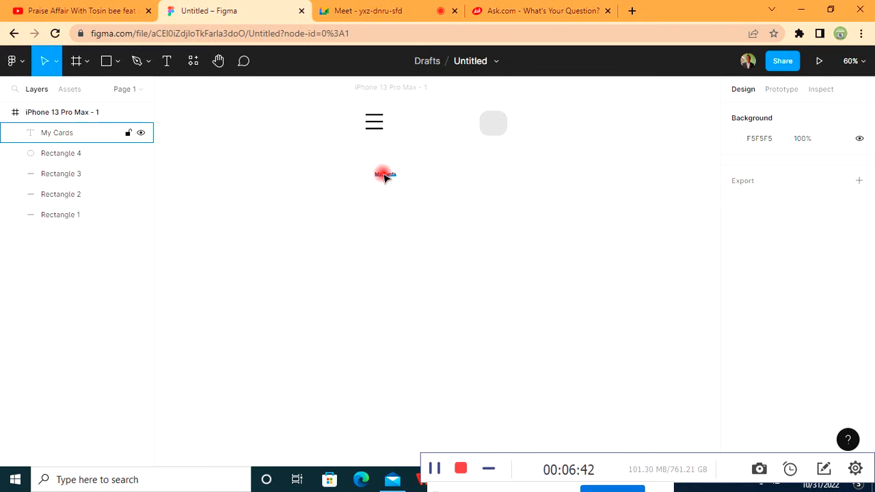
left_click(384, 175)
scroll(791, 335, "down", 3)
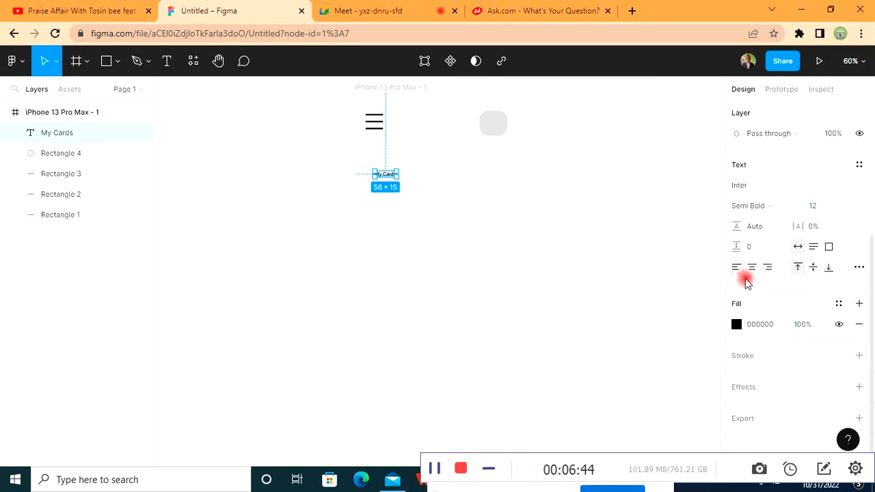
left_click(765, 186)
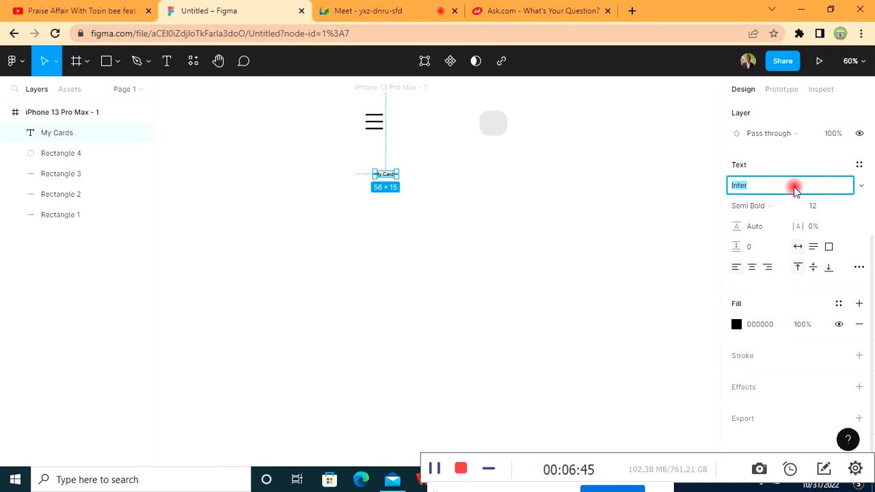
left_click(864, 186)
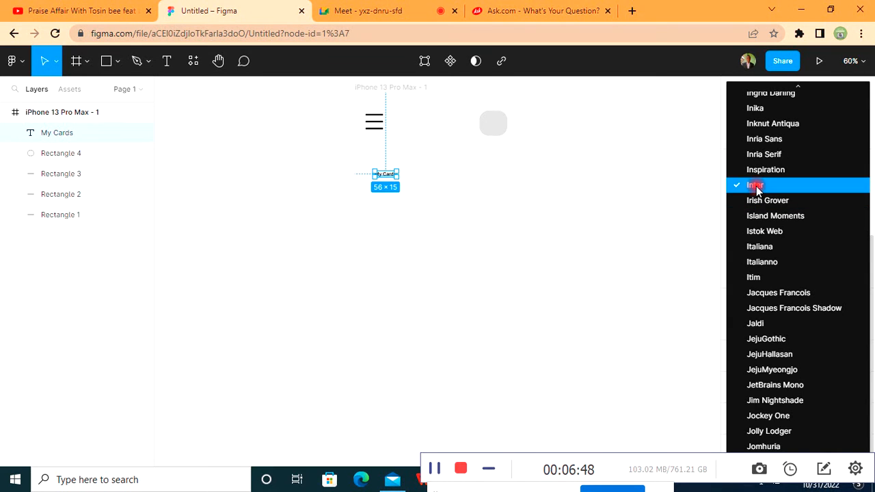
scroll(756, 191, "down", 20)
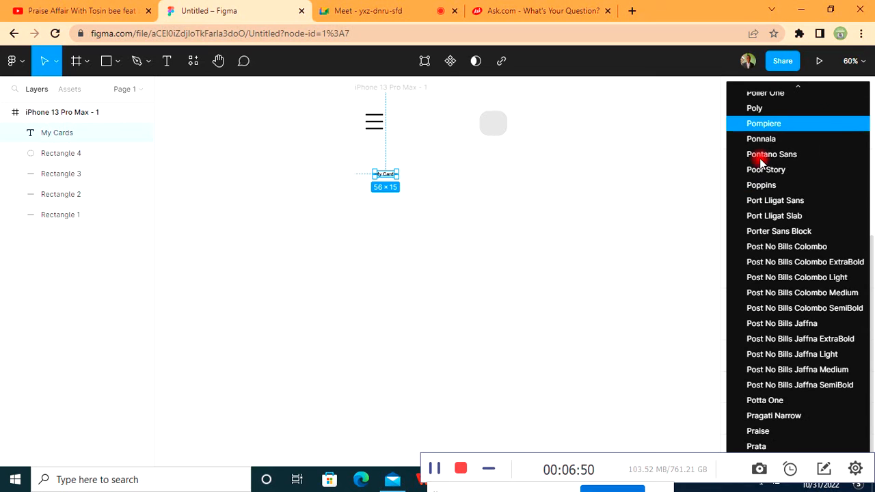
left_click(757, 185)
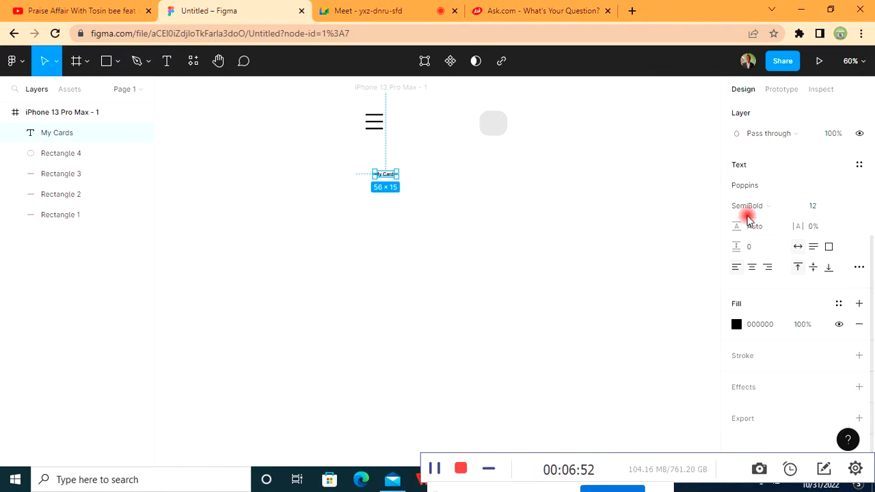
- Try the "My Cards" text in Bold weight at font sizes 14 and 32
left_click(791, 207)
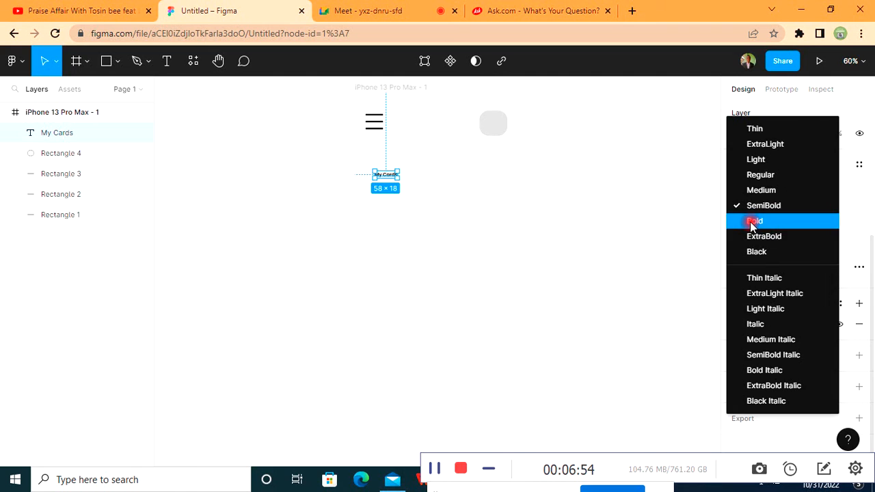
left_click(753, 221)
left_click(855, 208)
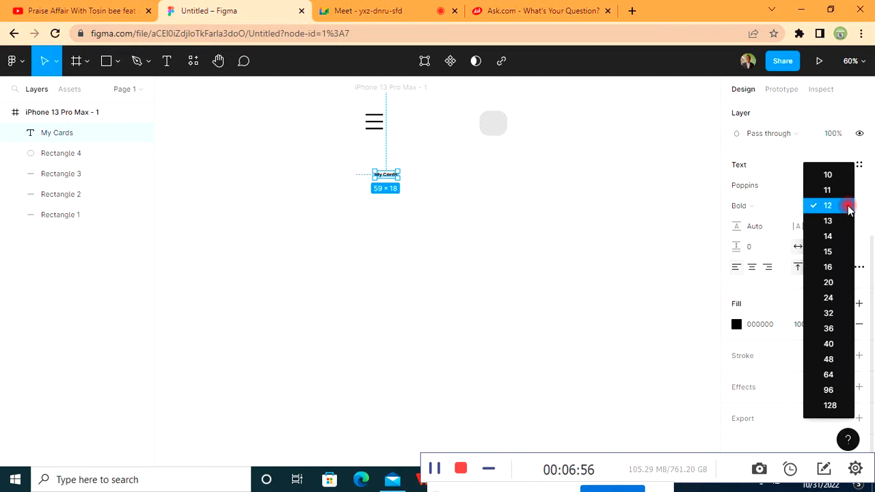
left_click(827, 236)
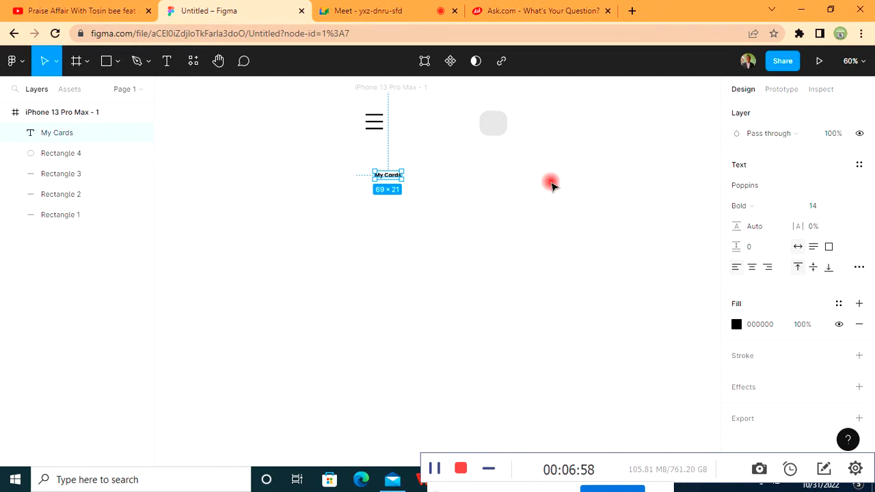
left_click(843, 207)
left_click(826, 282)
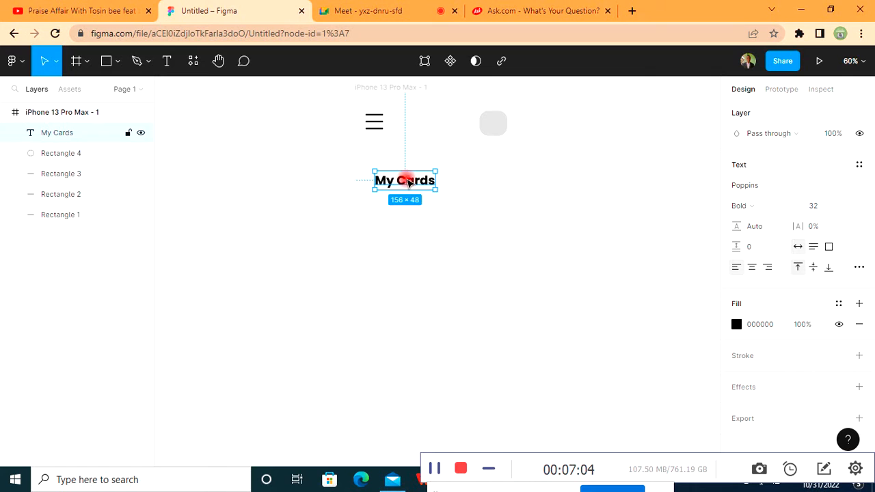
- Set the font weight of the "My Cards" text to Medium and deselect it
left_click(746, 206)
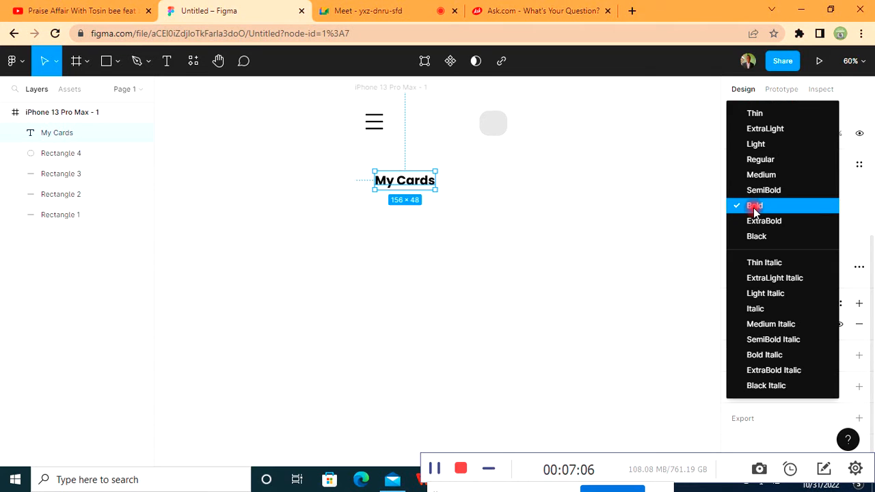
left_click(761, 175)
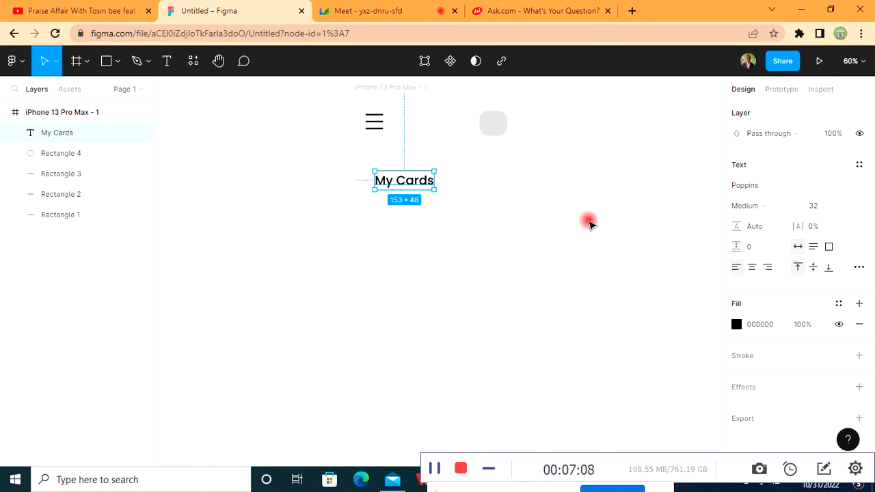
left_click(312, 183)
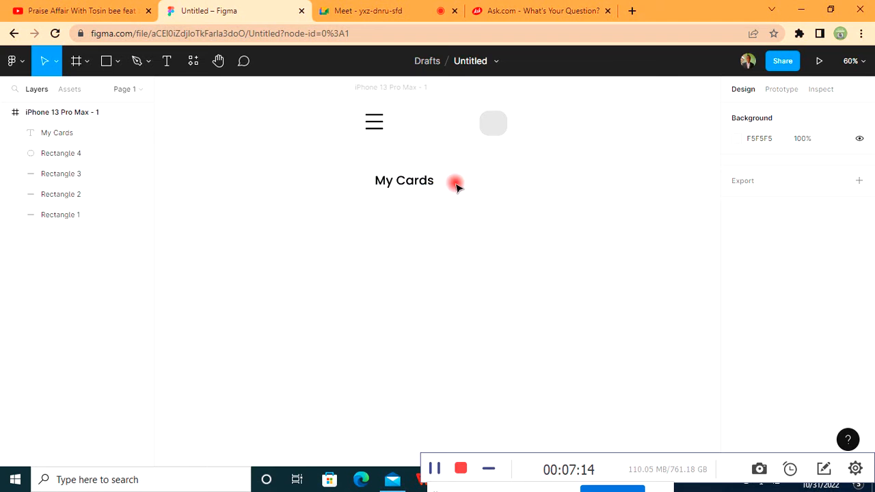
- Set the "My Cards" font size to 38 and move the text to about X 28, Y 189, aligned with the menu icon
left_click(395, 185)
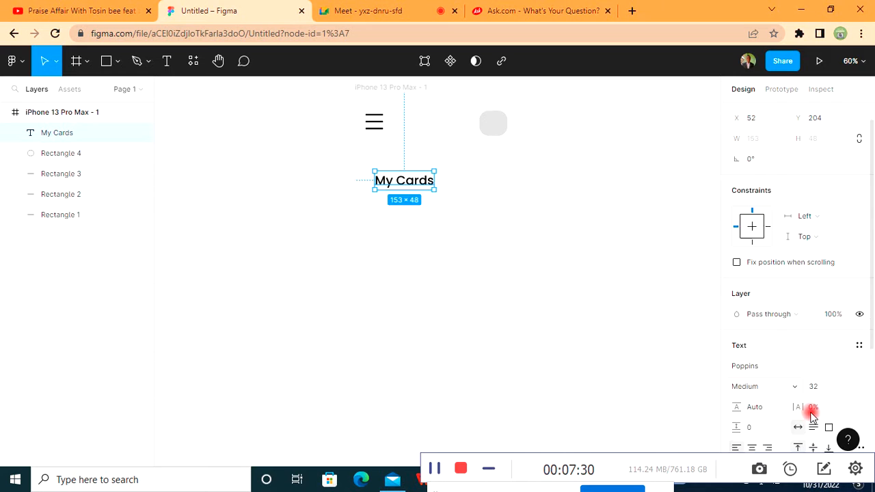
scroll(811, 410, "down", 3)
left_click(827, 220)
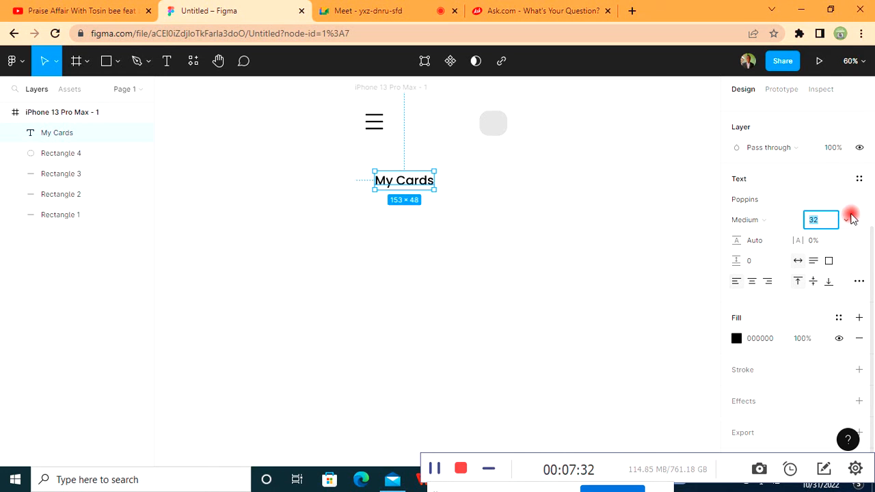
left_click(849, 218)
left_click(841, 267)
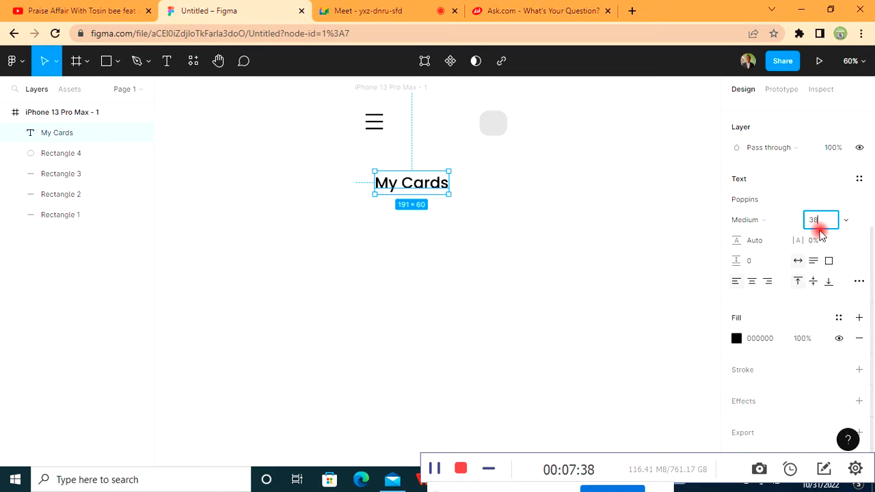
key("Return")
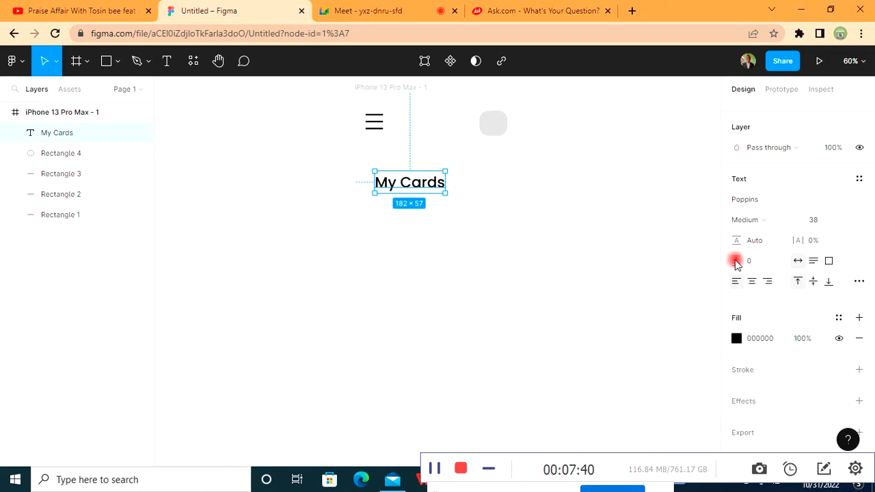
left_click(551, 242)
mouse_move(394, 189)
left_mouse_down()
mouse_move(380, 173)
mouse_move(376, 178)
mouse_move(396, 183)
left_mouse_up()
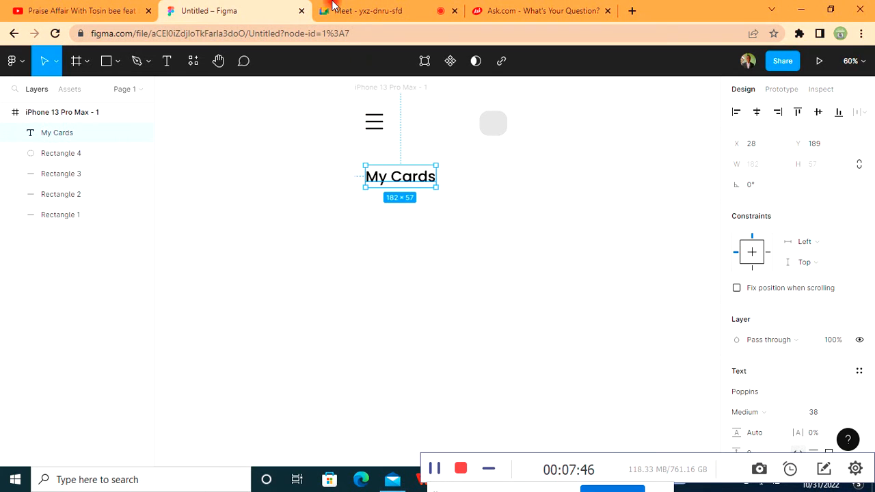
- Draw a card rectangle of about 249 × 141 below the "My Cards" heading, at about X 45, Y 288
left_click(106, 60)
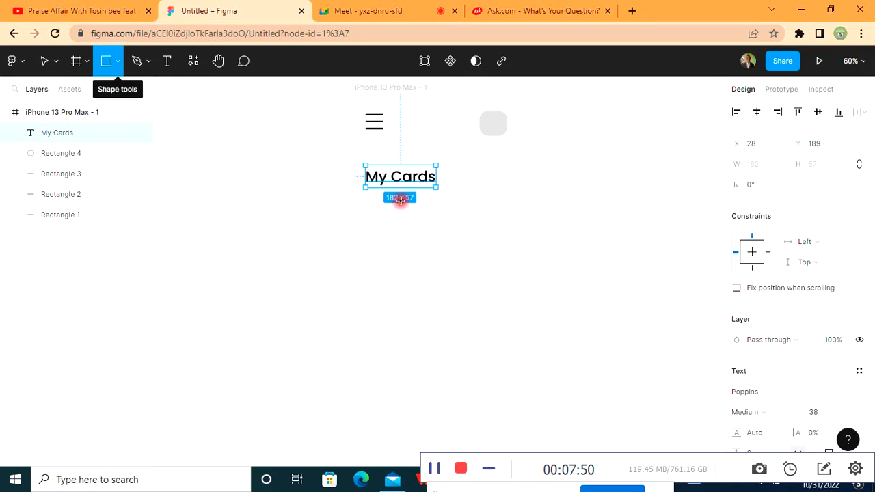
mouse_move(372, 203)
left_mouse_down()
mouse_move(473, 250)
mouse_move(492, 250)
mouse_move(453, 252)
mouse_move(466, 253)
mouse_move(469, 263)
left_mouse_up()
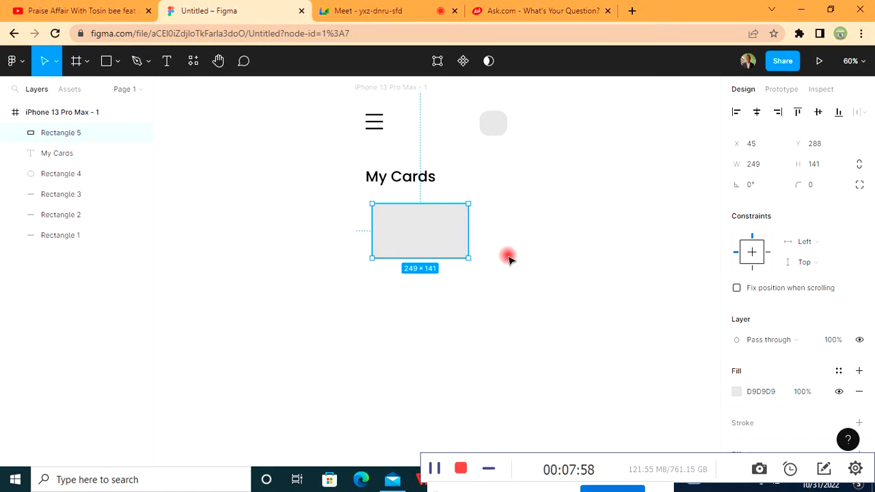
left_click(546, 215)
- Set the card rectangle's corner radius to 5
left_click(426, 234)
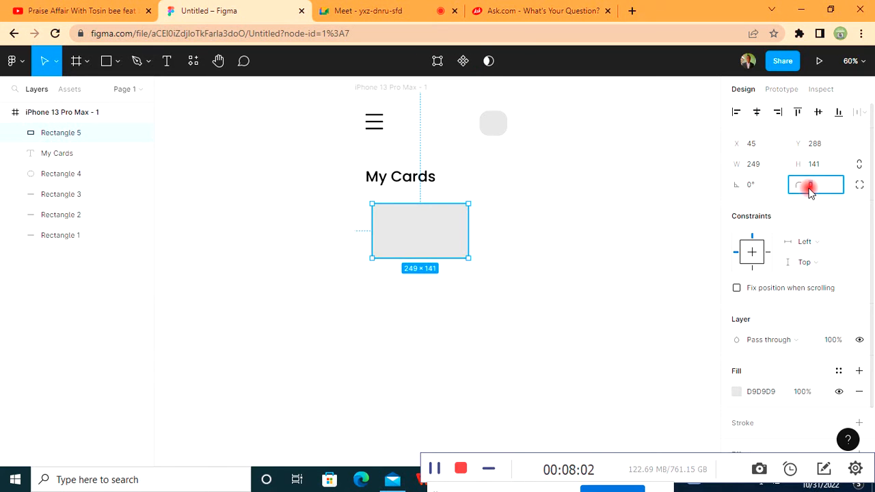
key("Return")
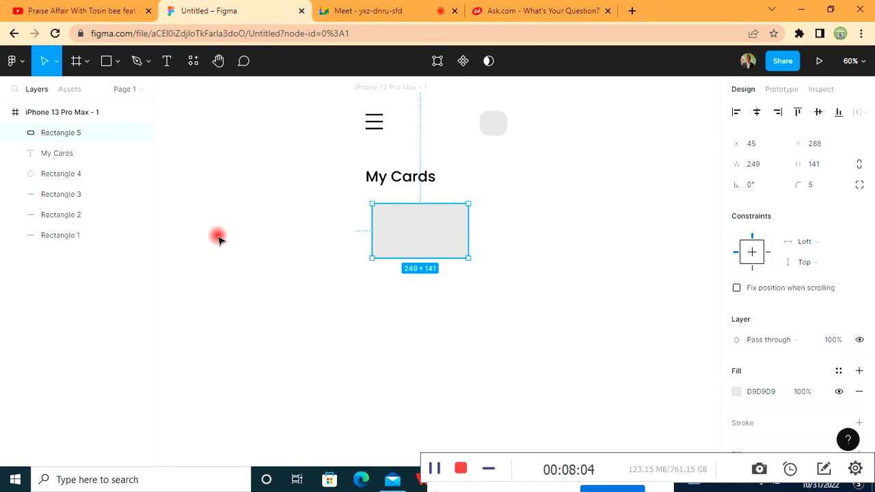
left_click(219, 237)
- Duplicate the card rectangle, place the copy beside the original at about X 316, Y 295, and nest it in the iPhone 13 Pro Max frame
left_click(429, 240)
key("ctrl+d")
left_click_drag(428, 236, 390, 358)
left_click_drag(434, 332, 465, 287)
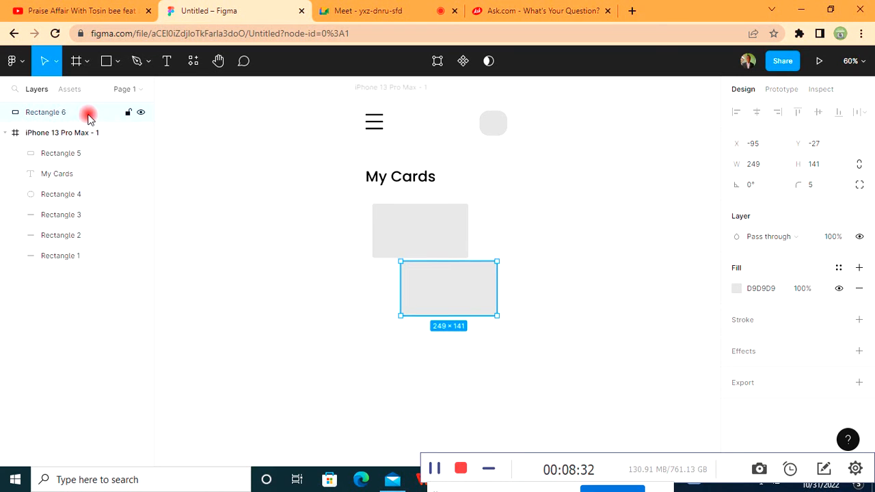
left_click_drag(490, 294, 503, 231)
left_click_drag(44, 116, 41, 143)
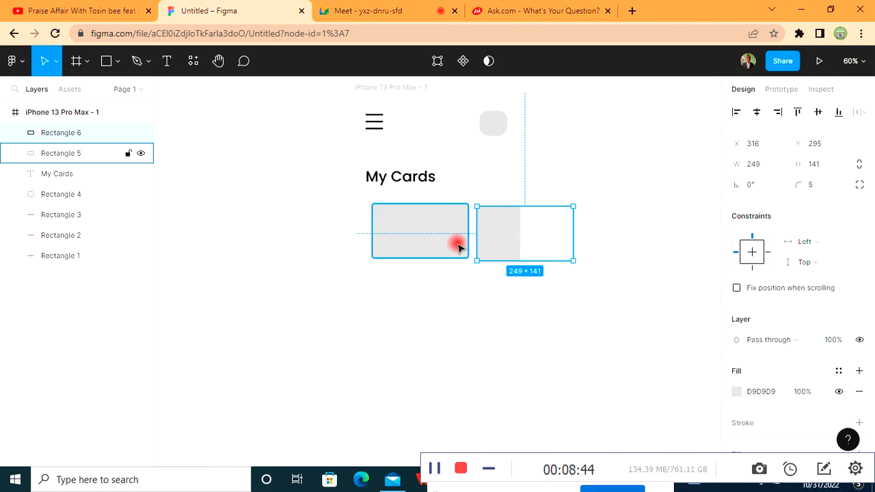
- Move the card copy below the first card and take its layer out of the iPhone 13 Pro Max frame
left_click_drag(503, 246, 464, 330)
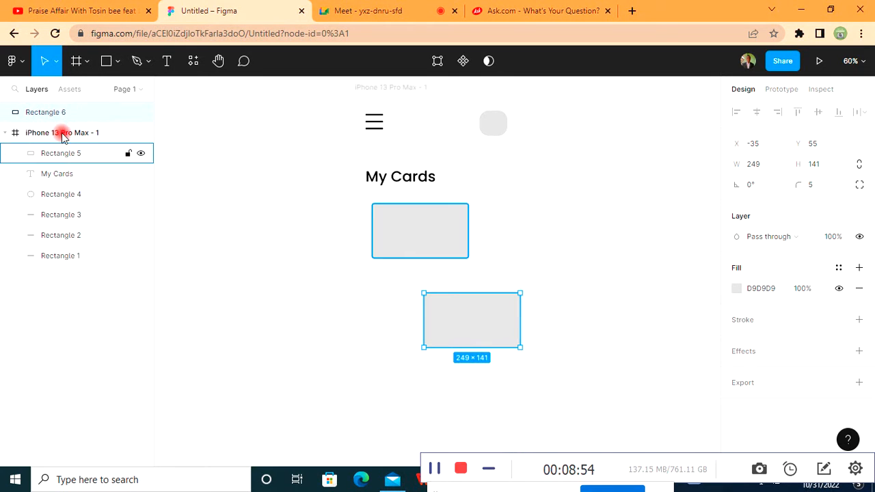
left_click_drag(52, 152, 54, 114)
left_click(55, 112)
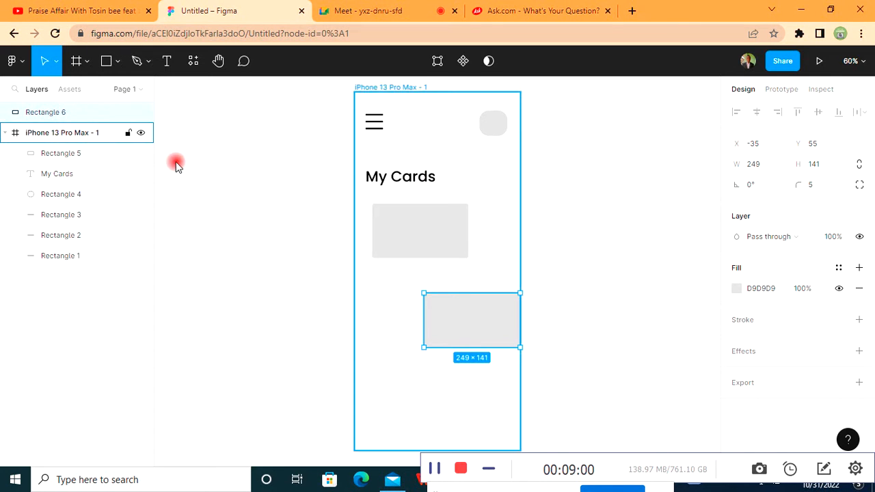
- Place the card copy beside the first card and nest its layer in the iPhone frame, at about X 321, Y 289
left_click_drag(479, 332, 538, 244)
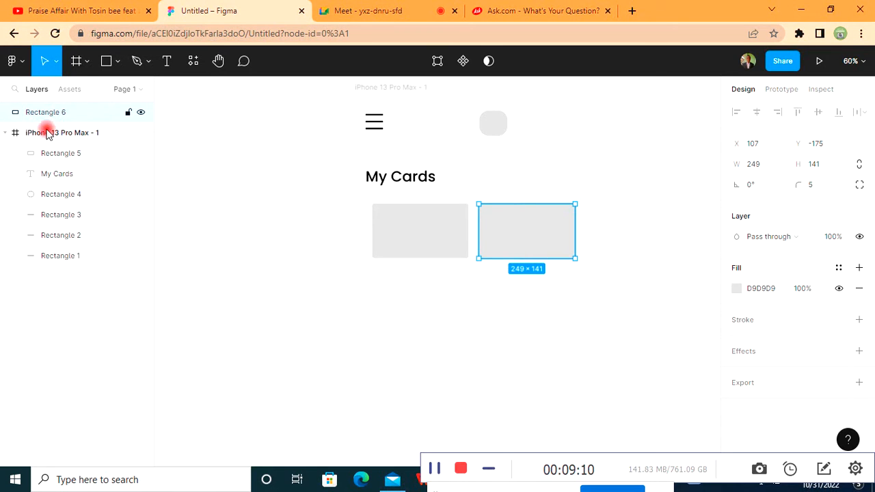
left_click_drag(63, 116, 76, 149)
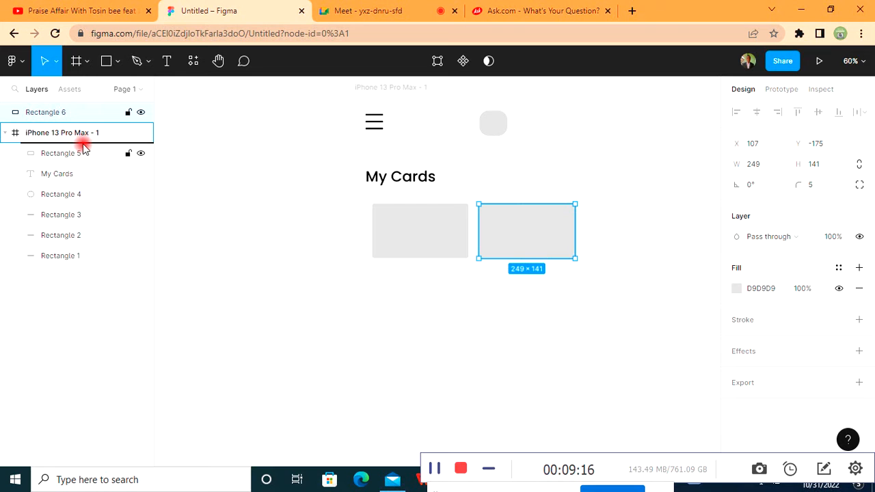
left_click_drag(83, 147, 84, 147)
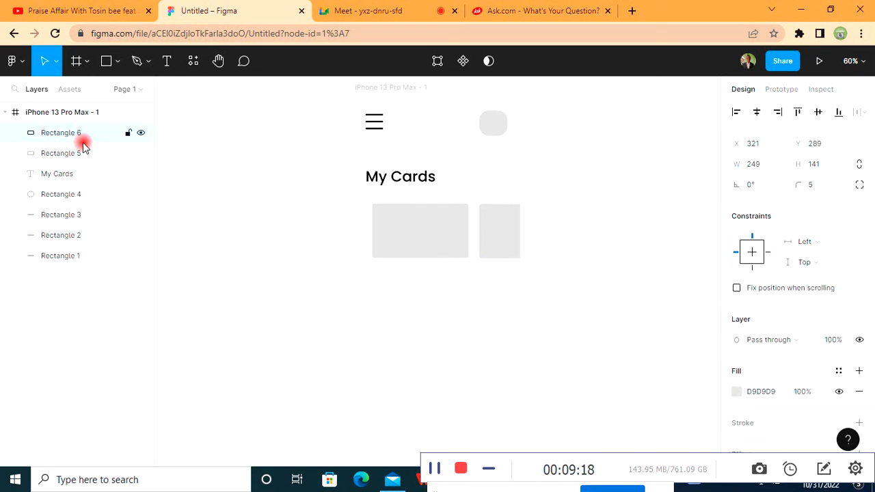
- Rename the first card rectangle's layer as "savings"
left_click(369, 234)
left_click(386, 240)
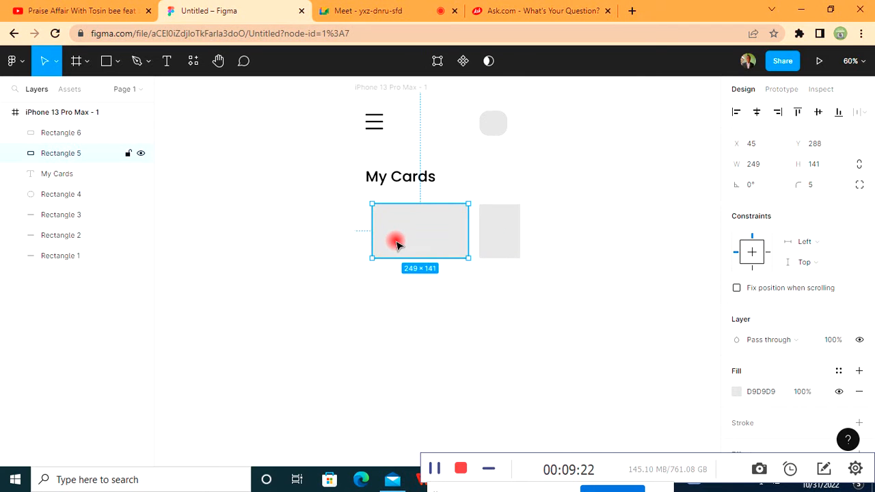
left_click(498, 234)
left_click(437, 239)
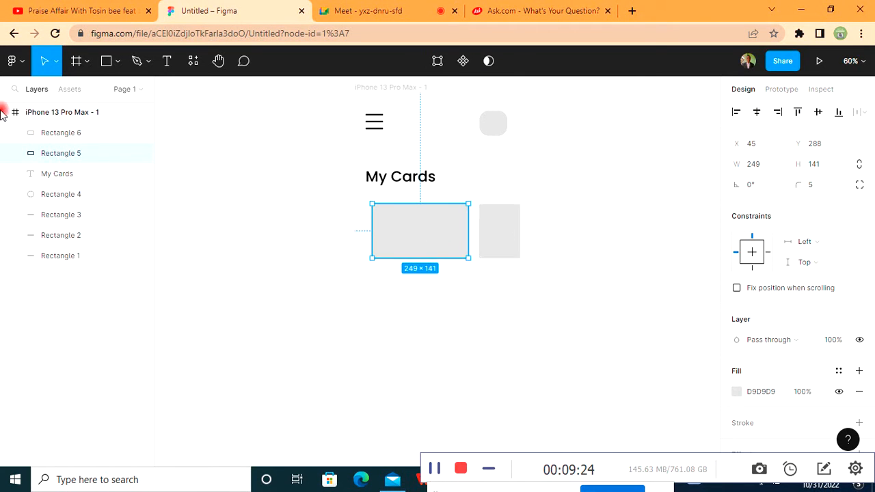
left_click(66, 156)
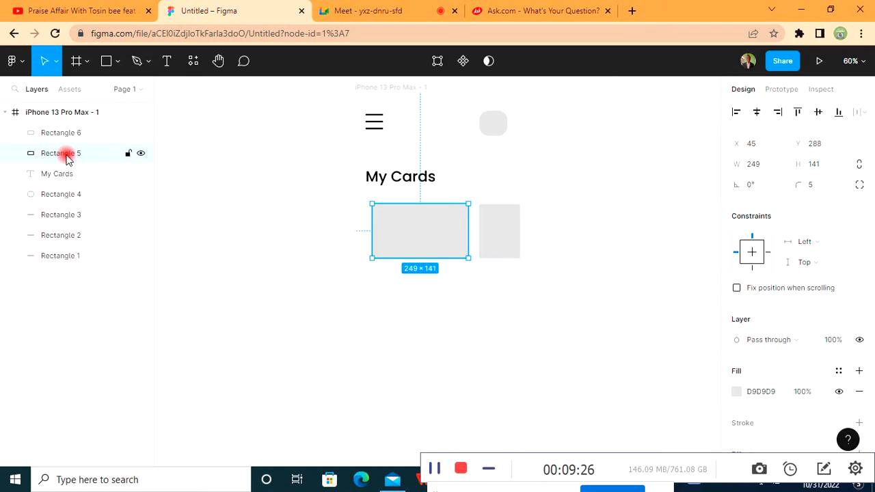
double_click(66, 153)
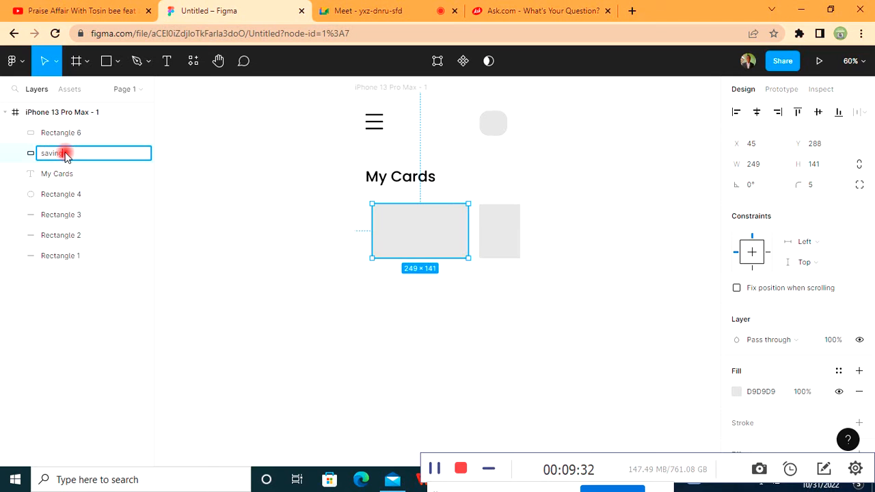
- Rename the second card rectangle's layer as "Current"
left_click(90, 135)
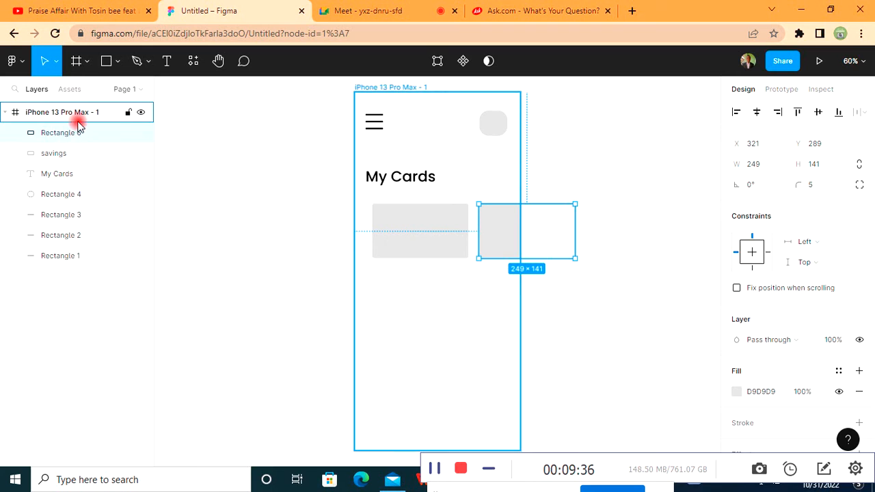
double_click(74, 133)
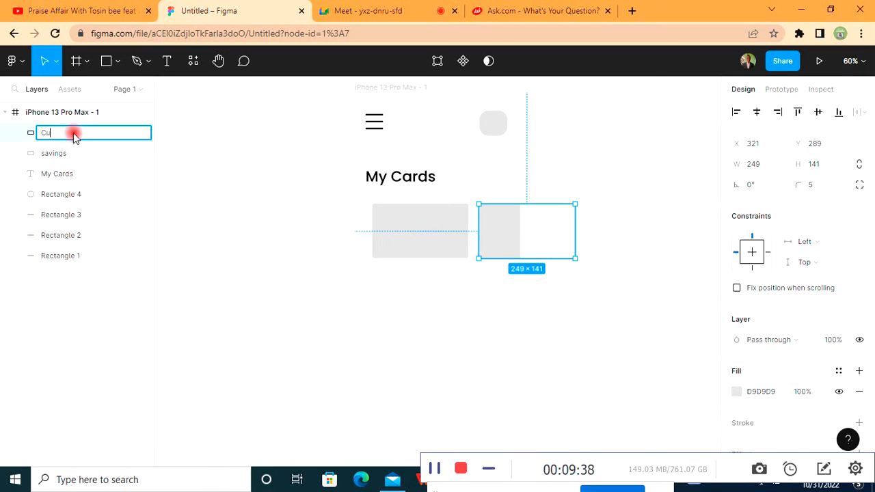
type("Currents")
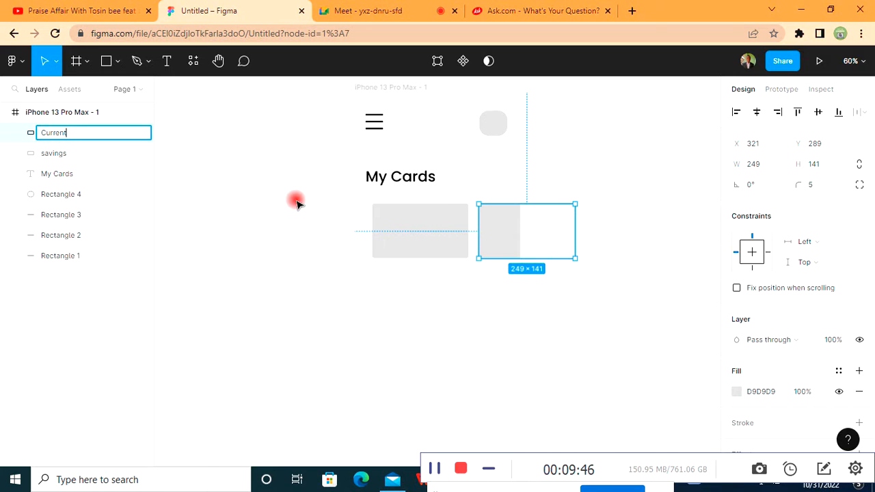
left_click(273, 230)
left_click(443, 233)
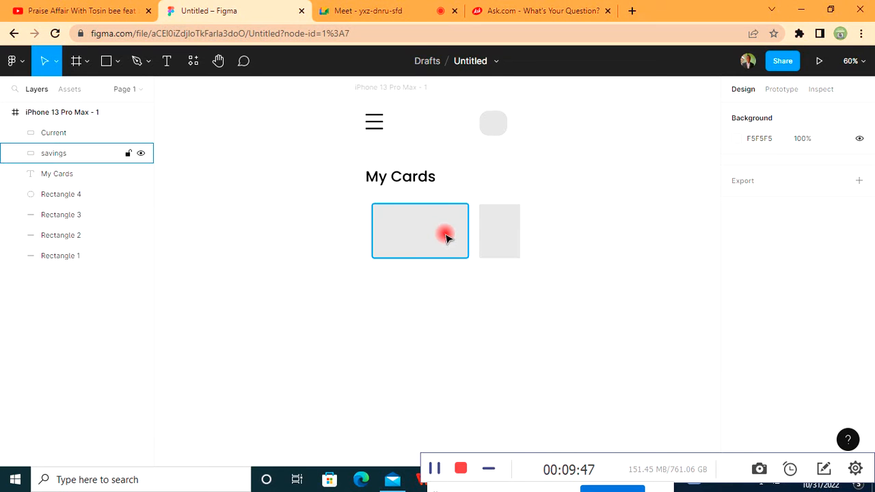
left_click(496, 247)
left_click(403, 236)
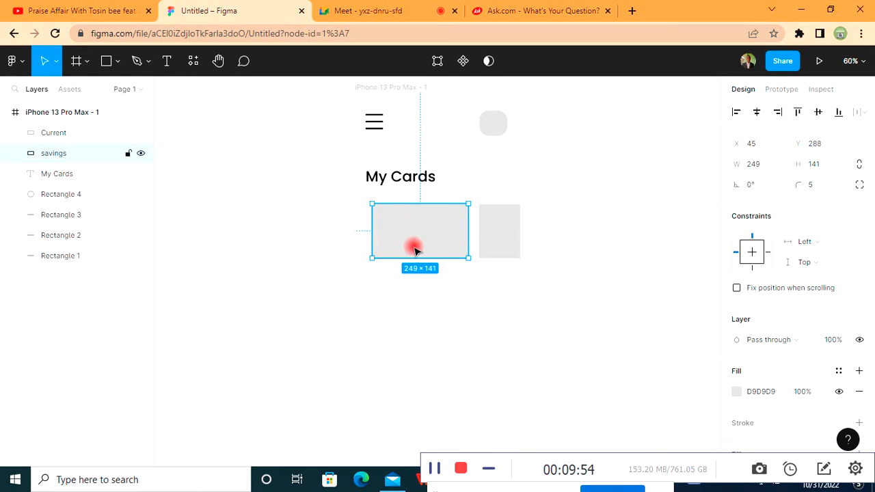
- Add a text reading "send money" below the first card at about X 48, Y 505
left_click(396, 181)
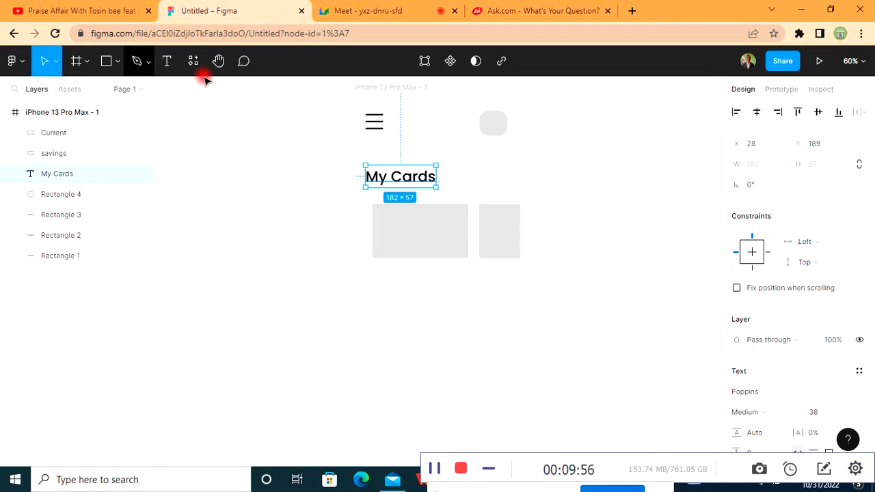
left_click(166, 60)
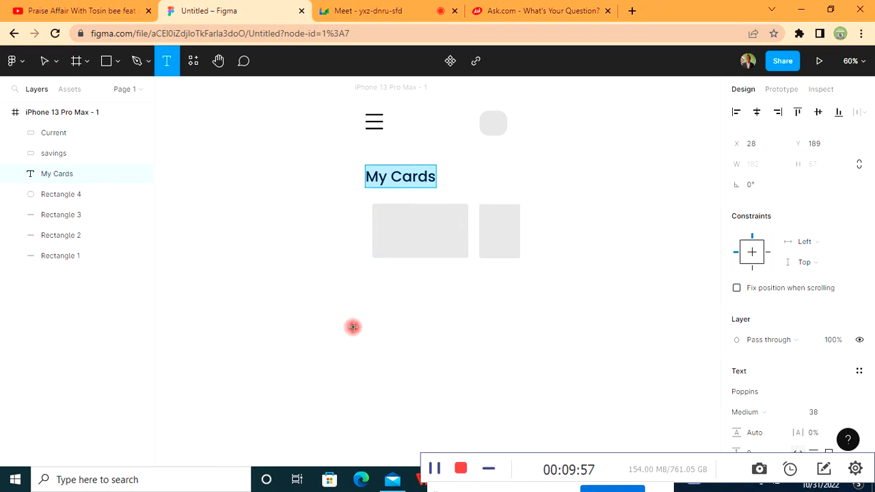
left_click(375, 287)
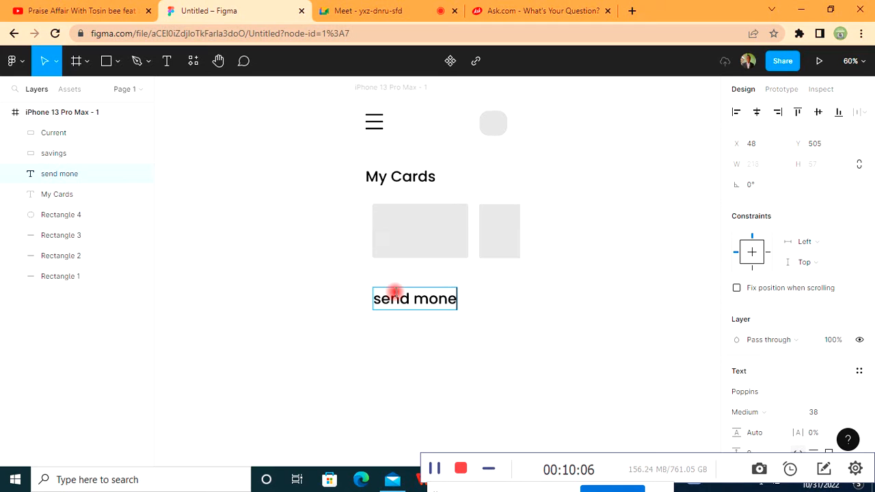
key("Escape")
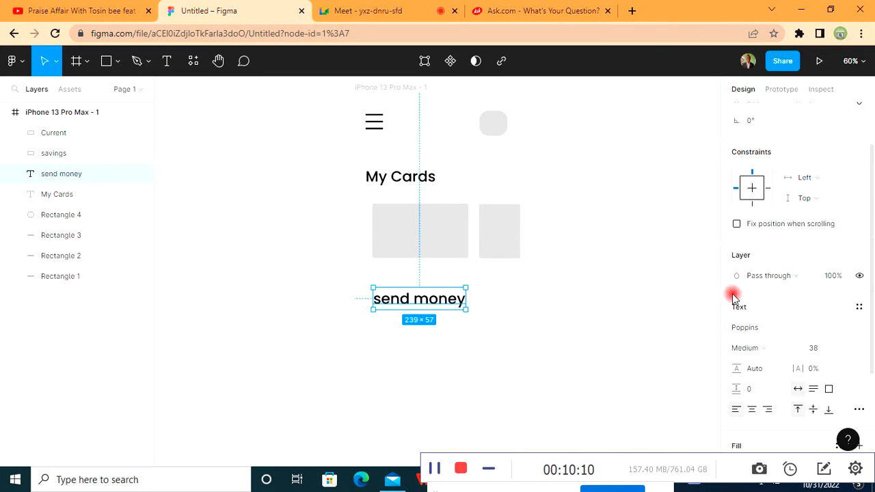
- Set the "send money" text's font size to 24
left_click(846, 350)
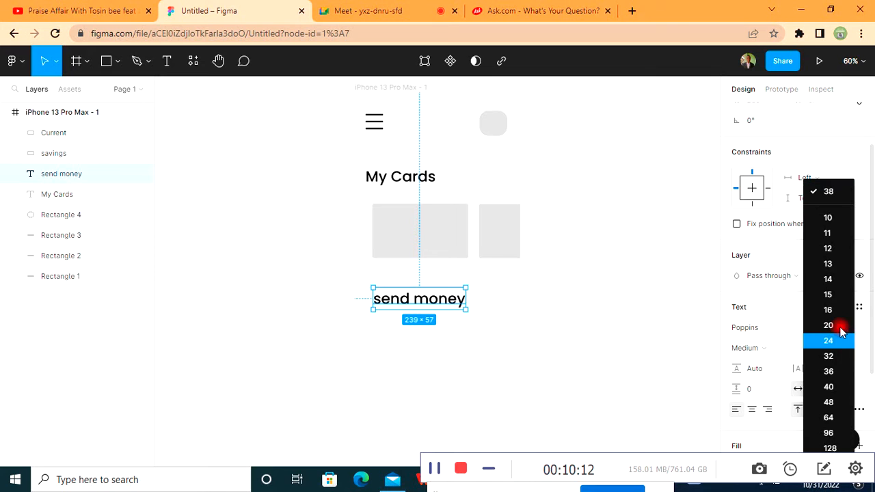
left_click(832, 340)
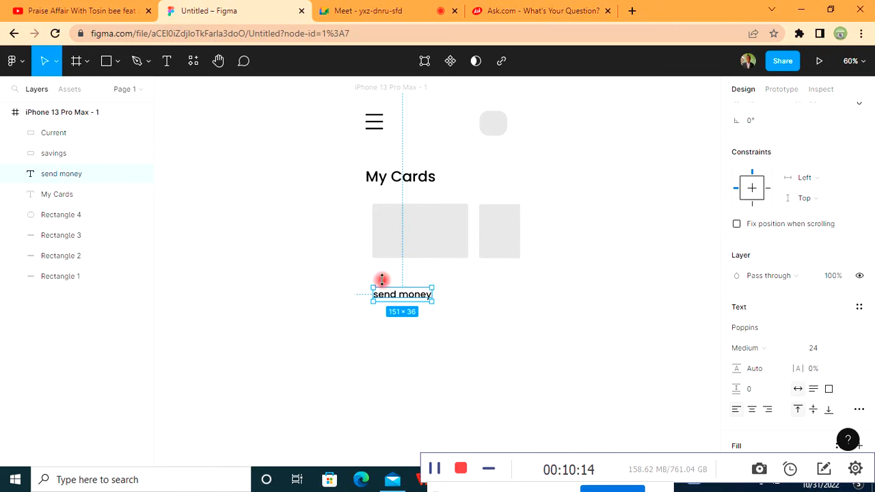
left_click(846, 350)
left_click(847, 347)
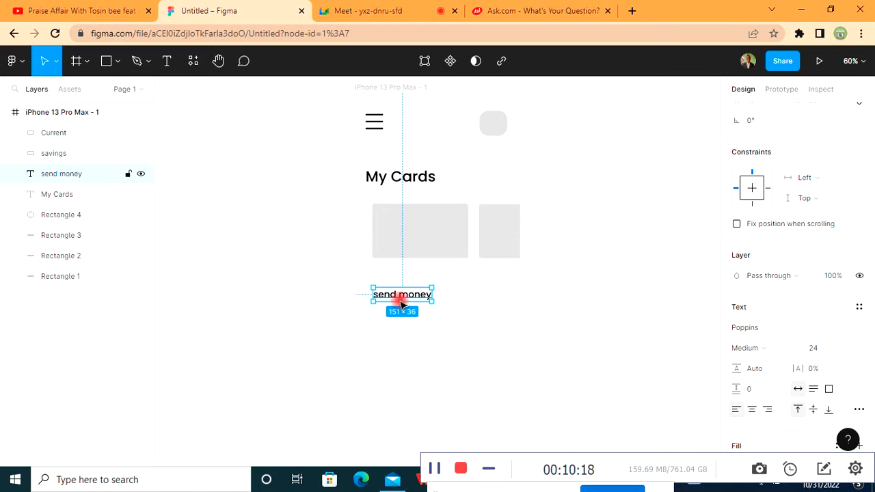
- Capitalise the text to read "Send money" and move it to about X 28, Y 487, aligned with the "My Cards" heading
left_click(281, 296)
double_click(379, 295)
left_click(377, 294)
type("S")
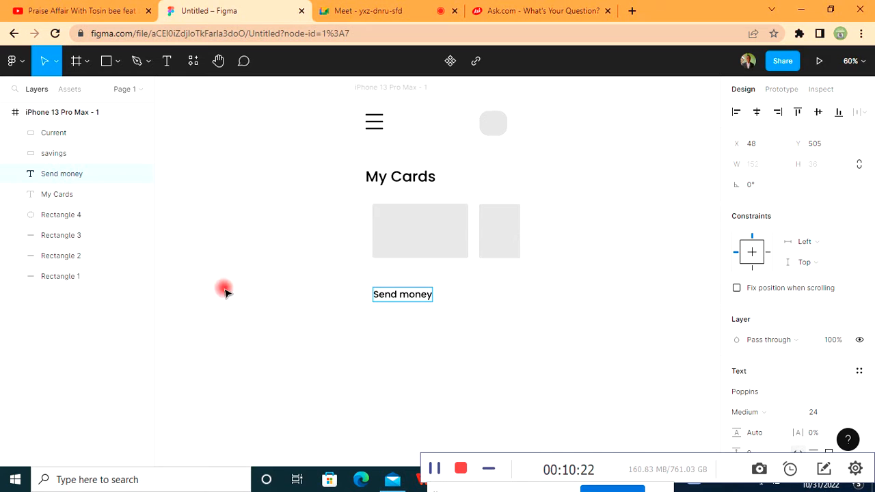
key("Escape")
mouse_move(401, 301)
left_mouse_down()
mouse_move(390, 283)
mouse_move(400, 290)
mouse_move(393, 307)
mouse_move(393, 295)
left_mouse_up()
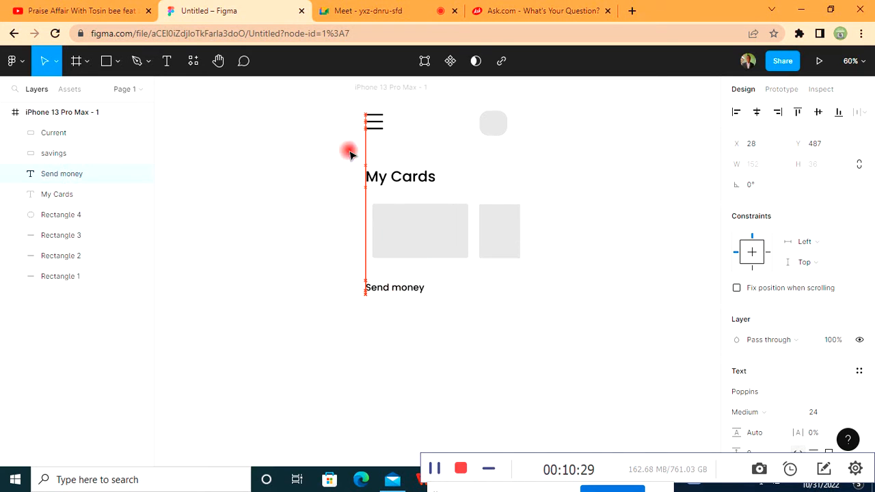
- Add a layout grid to the iPhone 13 Pro Max frame and set its type to rows
left_click(379, 87)
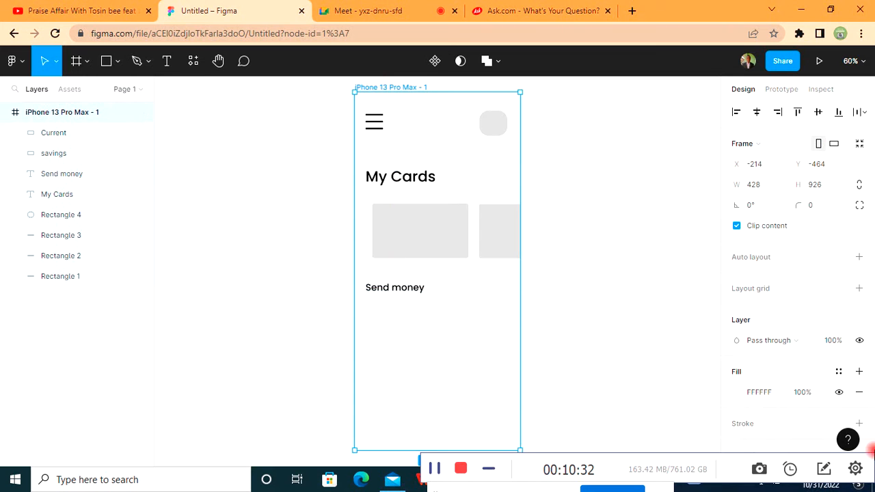
left_click(749, 290)
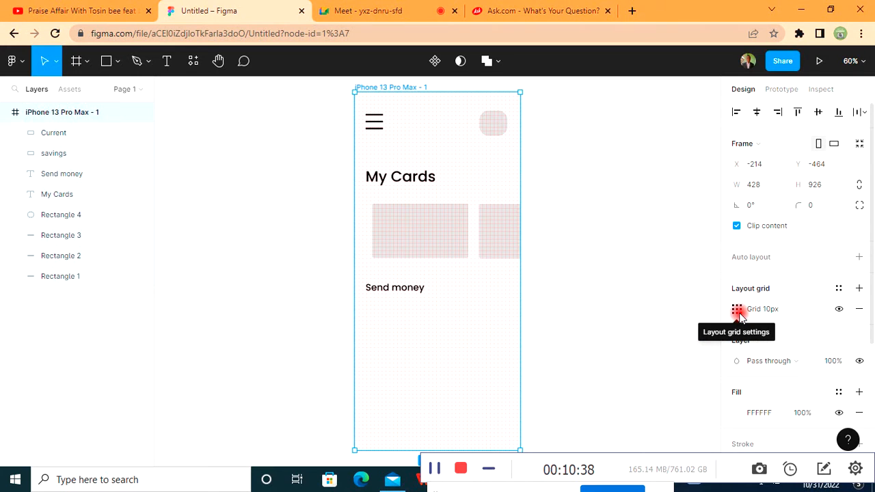
left_click(737, 311)
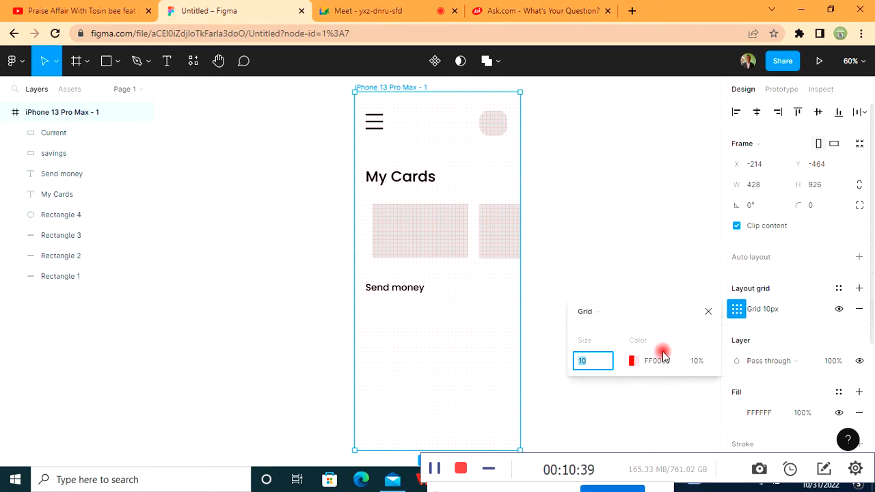
left_click(629, 313)
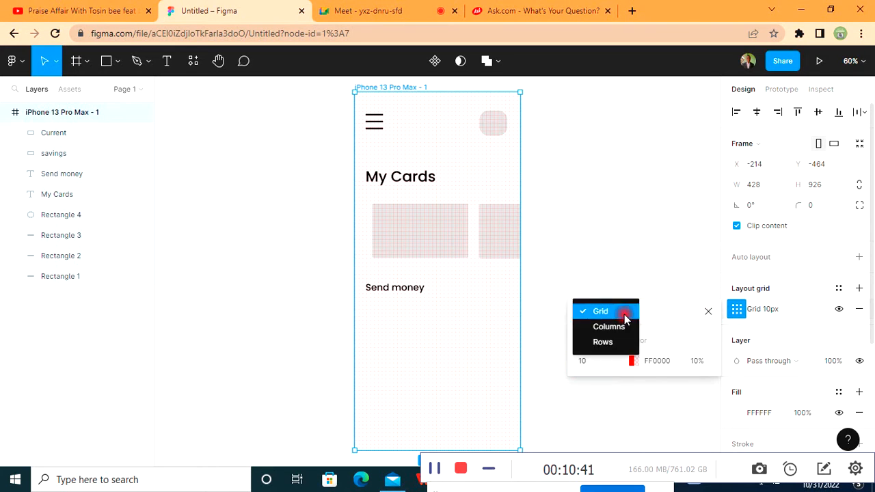
left_click(603, 342)
left_click(580, 350)
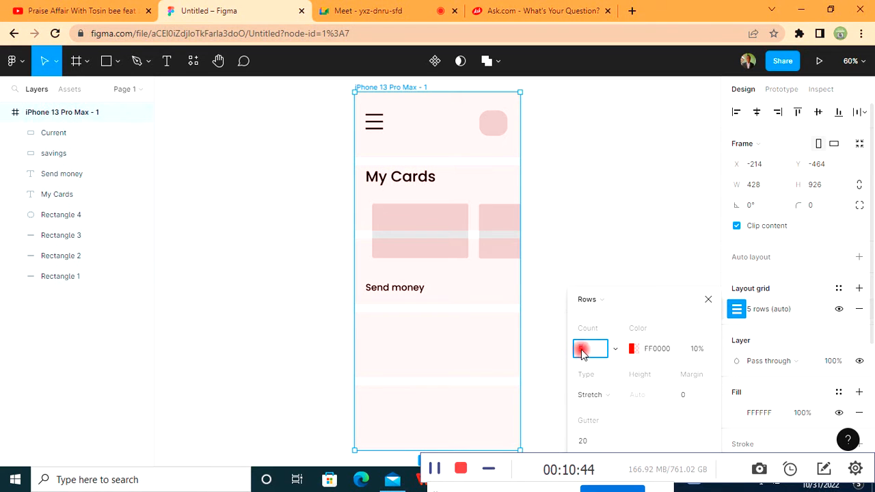
- Switch the frame's layout grid to columns and set its margin to 16
left_click(599, 299)
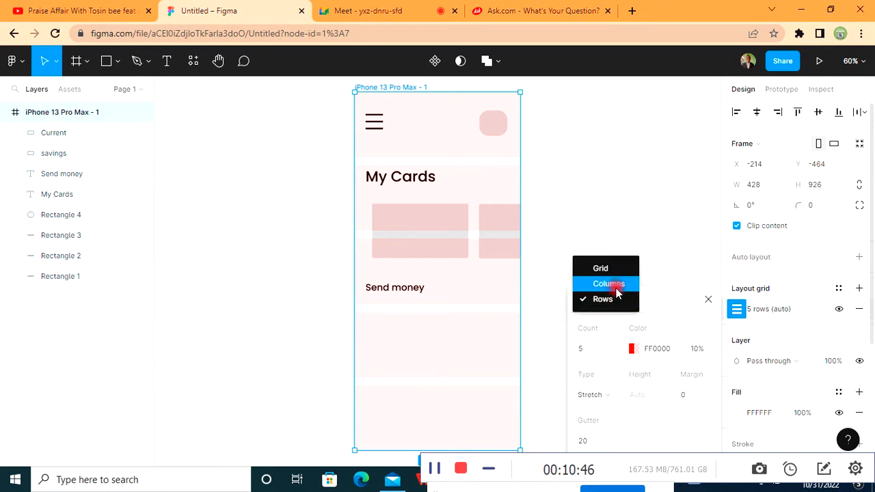
left_click(629, 286)
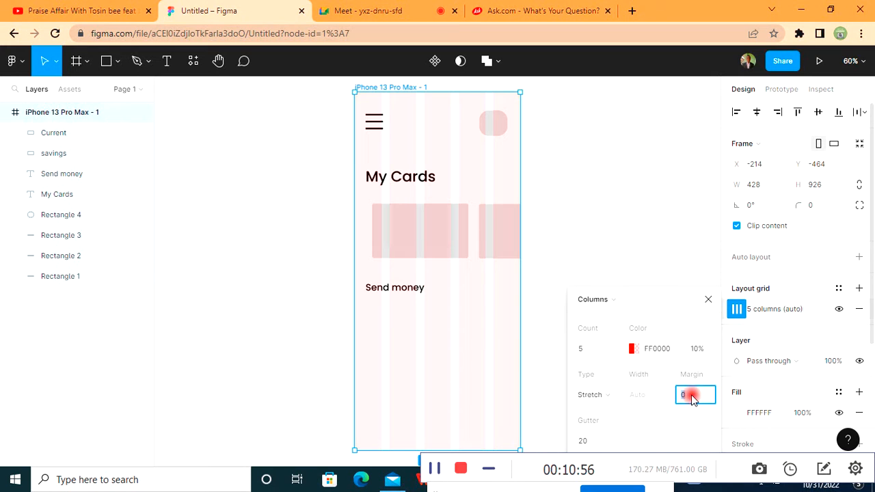
key("Return")
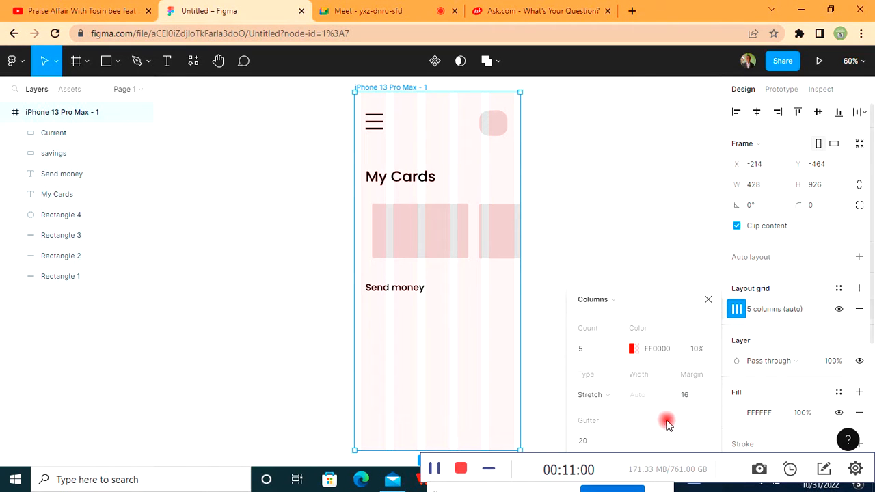
left_click(709, 300)
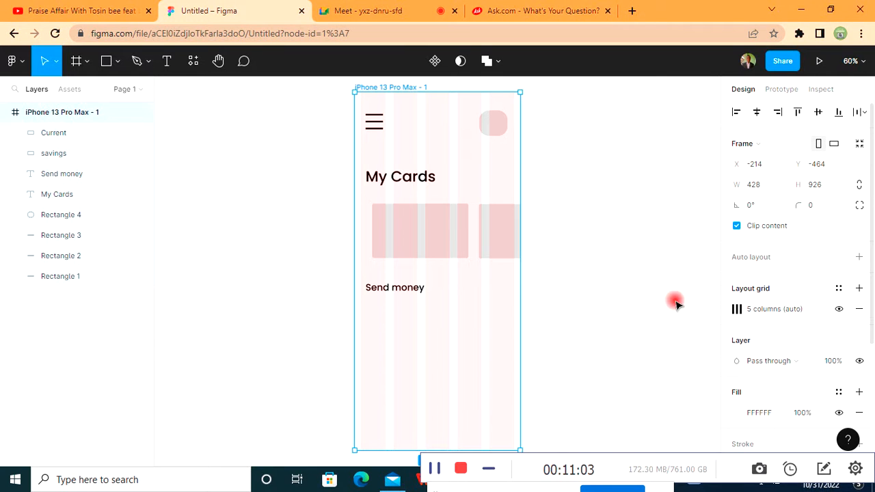
- Move the three menu icon bars together to X 18, beside the first grid column's left edge
left_click(608, 203)
left_click(381, 122)
left_click_drag(393, 95, 362, 134)
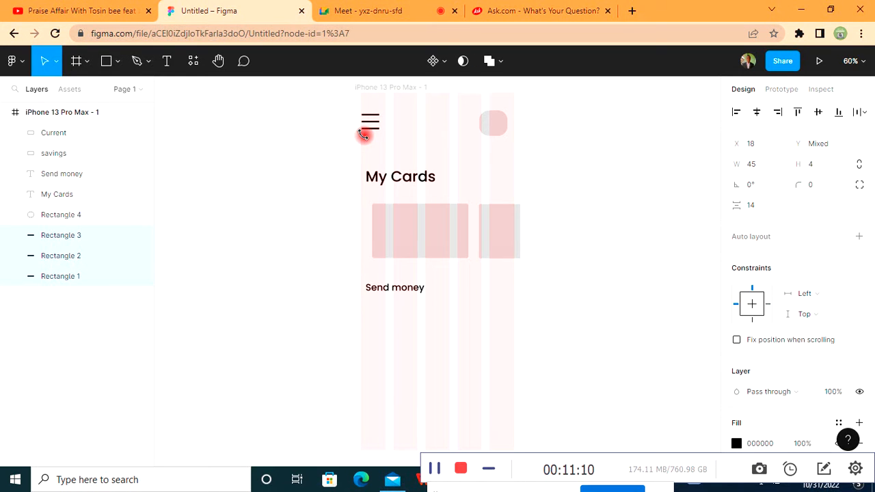
- Shift the savings and Current cards left together so the first card lines up with the first grid column
left_click(407, 228)
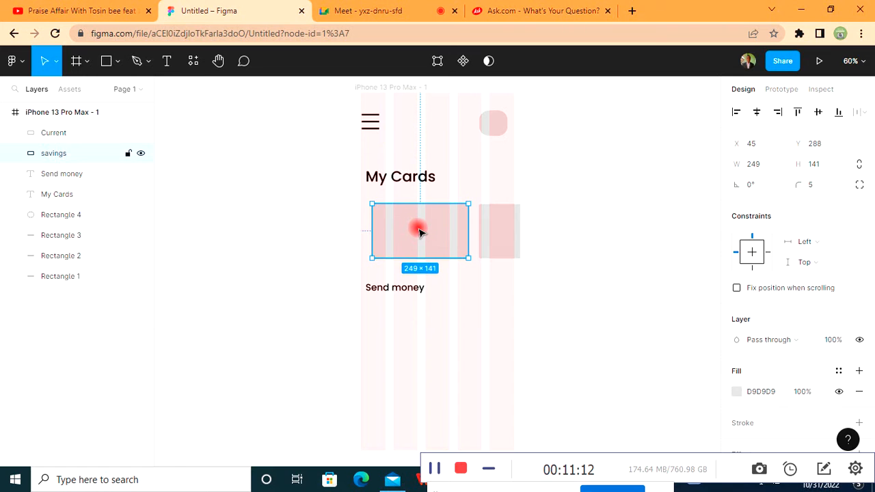
left_click(493, 237, "shift")
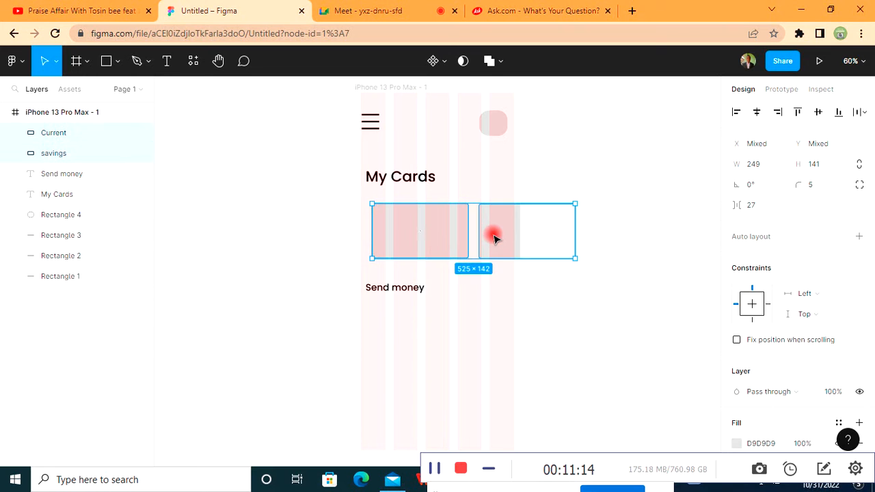
key("Left")
key("Left")
key("Left")
key("Left")
key("Left")
key("Left")
key("Left")
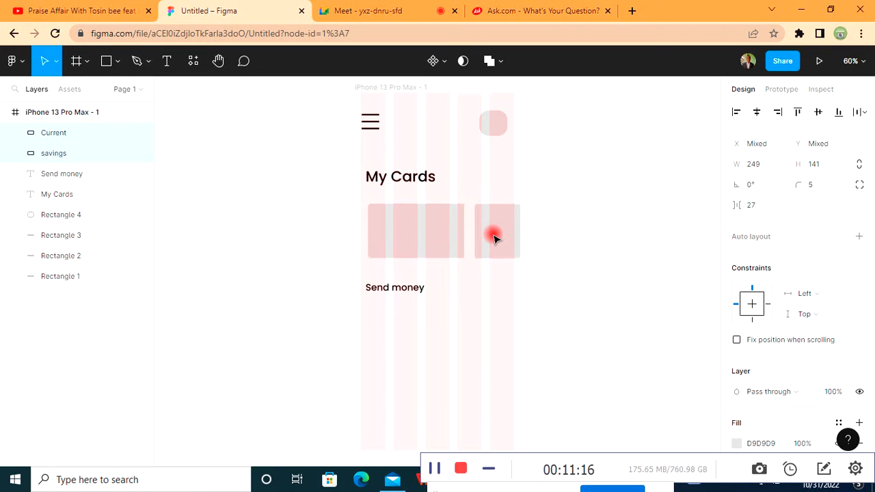
key("Left")
key("Left")
key("Left")
key("Left")
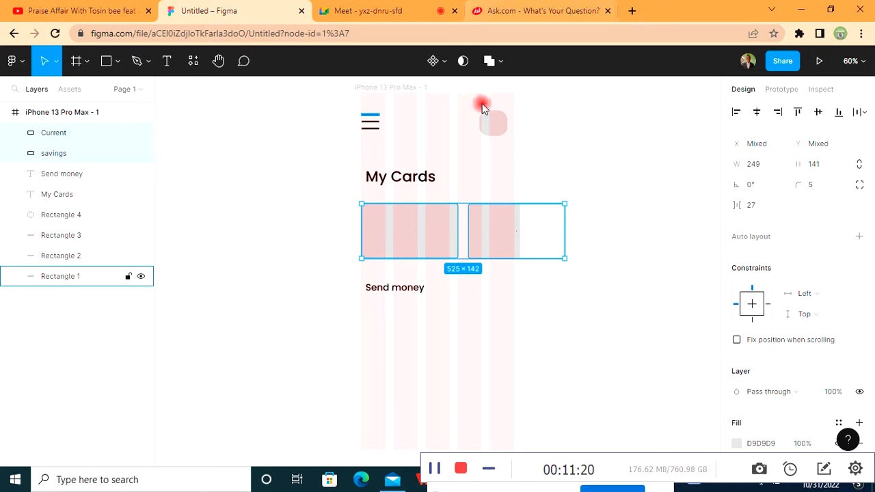
- Move the "My Cards" heading left to X 15, along the first grid column's edge
left_click(395, 178)
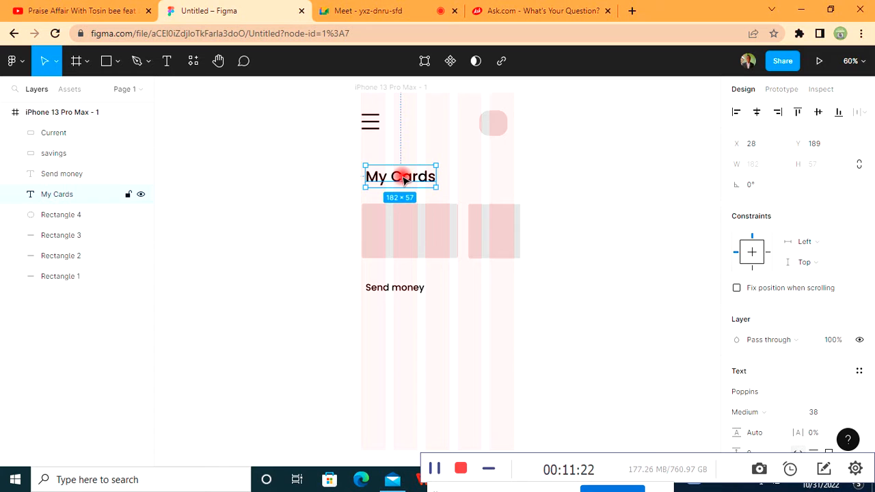
key("Left")
key("Left")
key("Left")
key("Left")
key("Left")
key("Left")
key("Left")
key("Left")
key("Left")
key("Left")
key("Left")
key("Left")
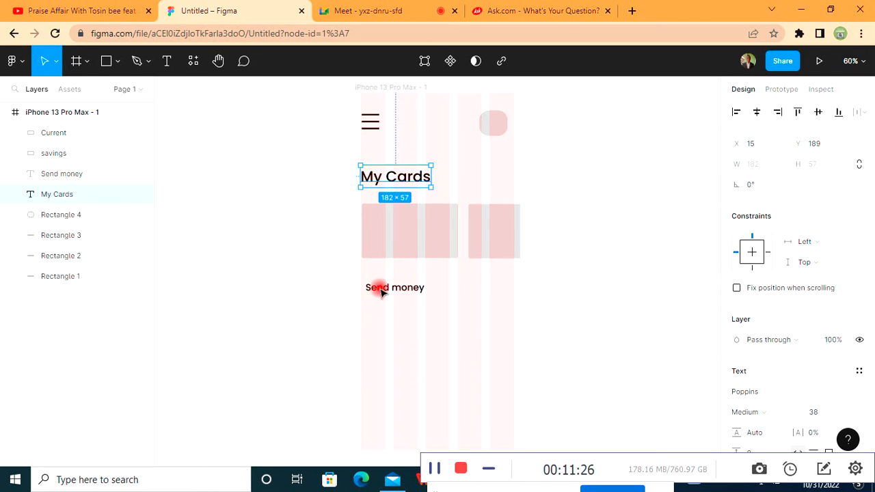
- Move the "Send money" text to about X 16, Y 461, closer below the first card
left_click(403, 292)
mouse_move(403, 289)
left_mouse_down()
mouse_move(380, 280)
mouse_move(405, 279)
left_mouse_up()
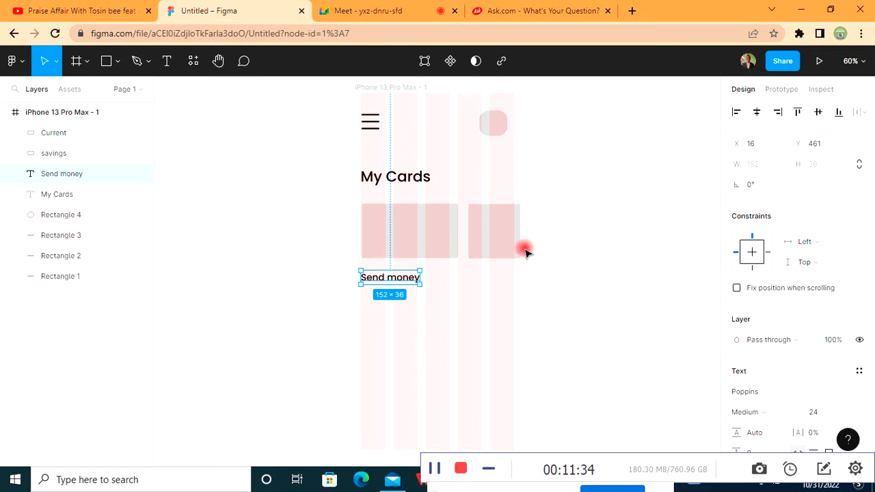
left_click(385, 87)
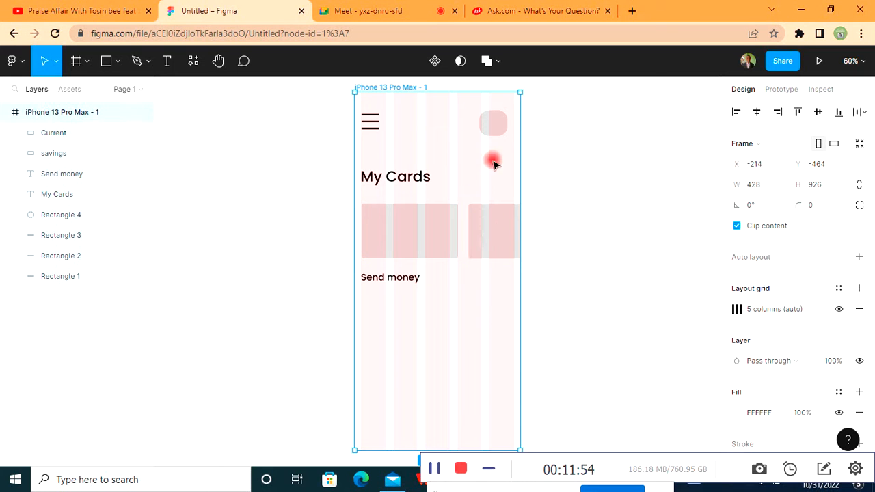
- Move the rounded profile shape to about X 339, Y 45 at the last grid column, and select the iPhone 13 Pro Max frame
left_click_drag(493, 123, 495, 125)
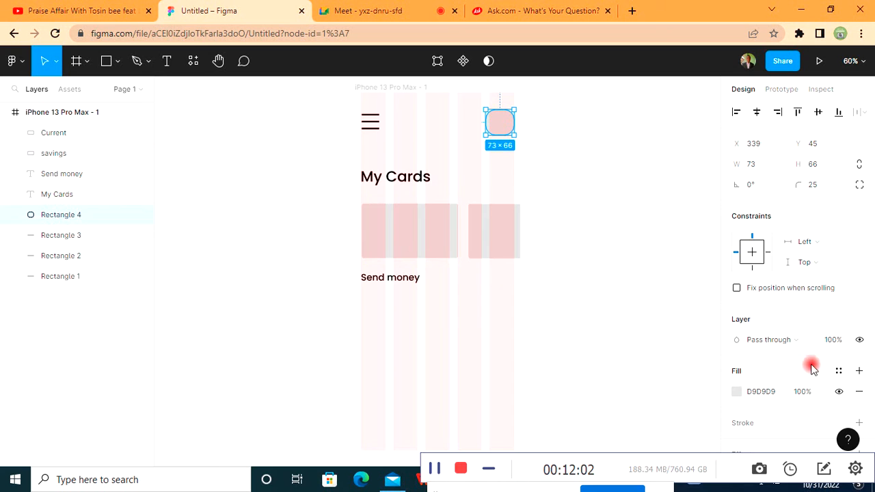
left_click(391, 279)
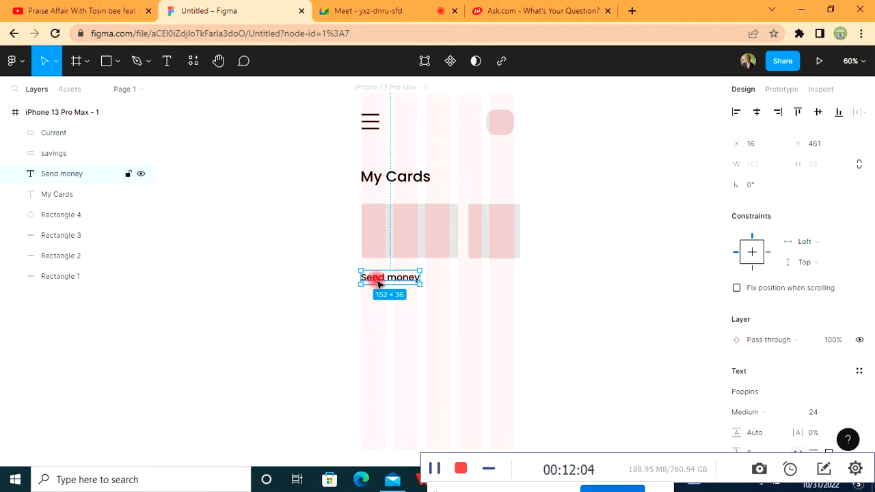
left_click(378, 88)
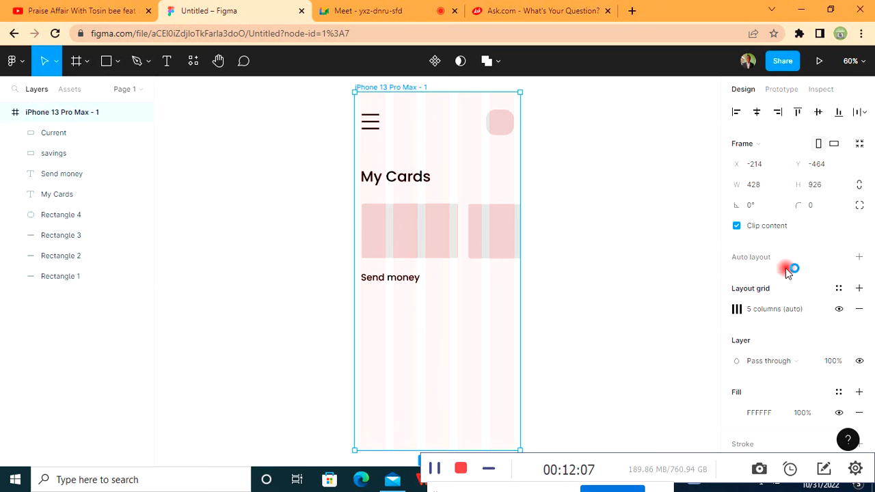
- Add a second layout grid to the frame as a rows grid with a count of 1000
left_click(859, 288)
left_click(737, 308)
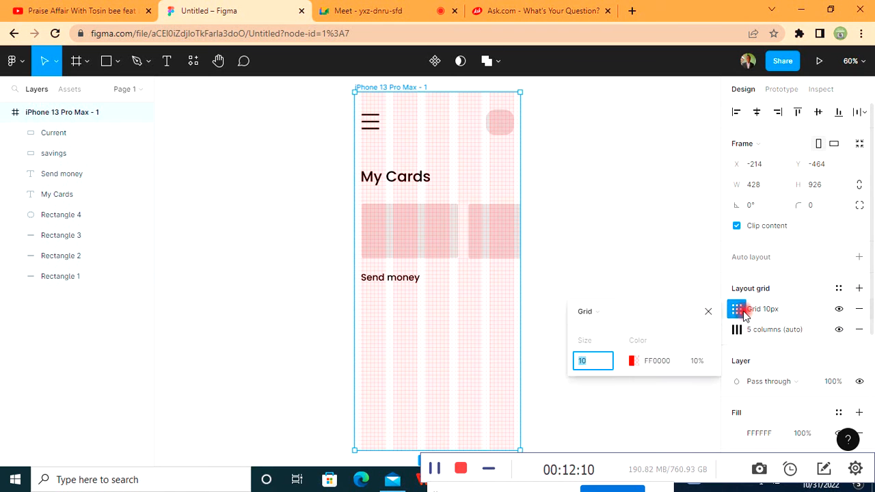
left_click(602, 311)
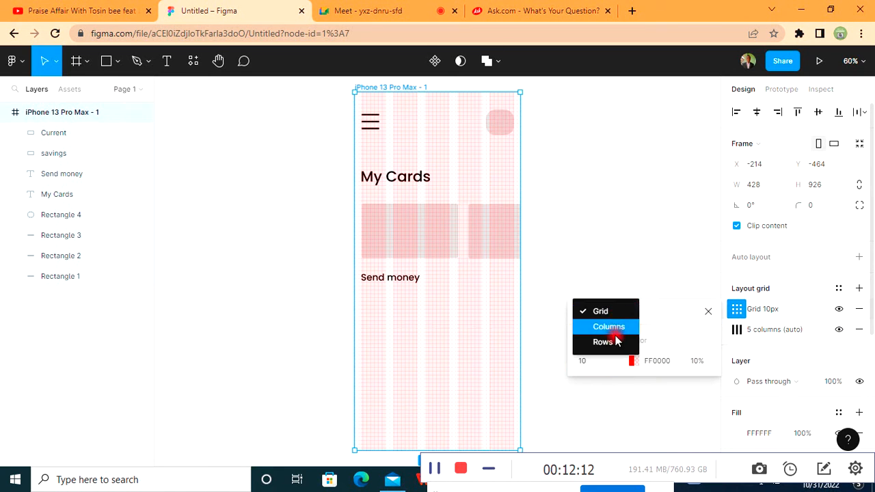
left_click(636, 343)
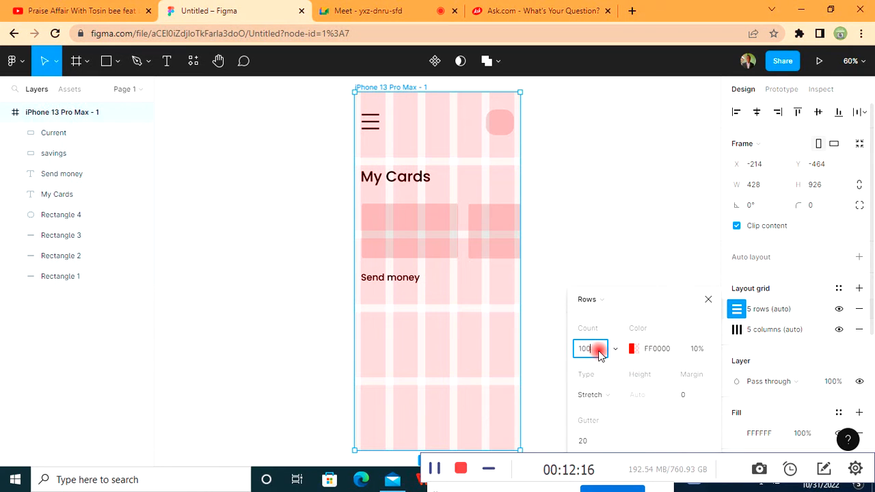
type("1000")
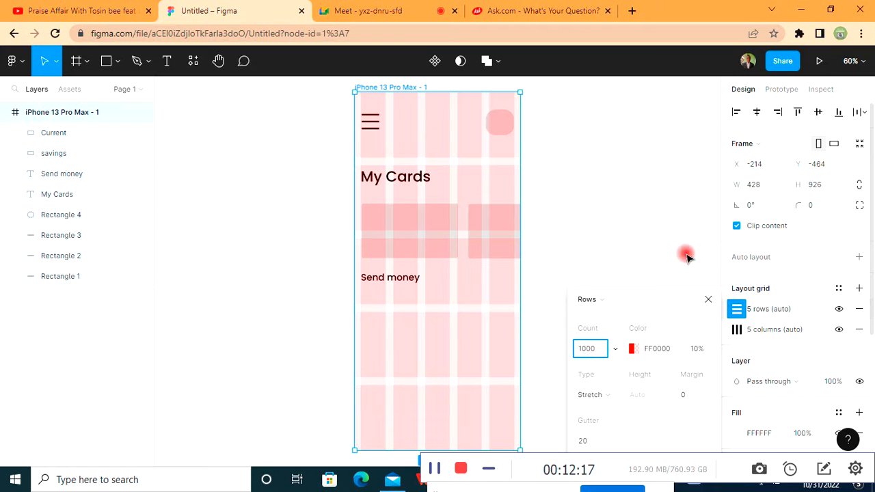
left_click(641, 376)
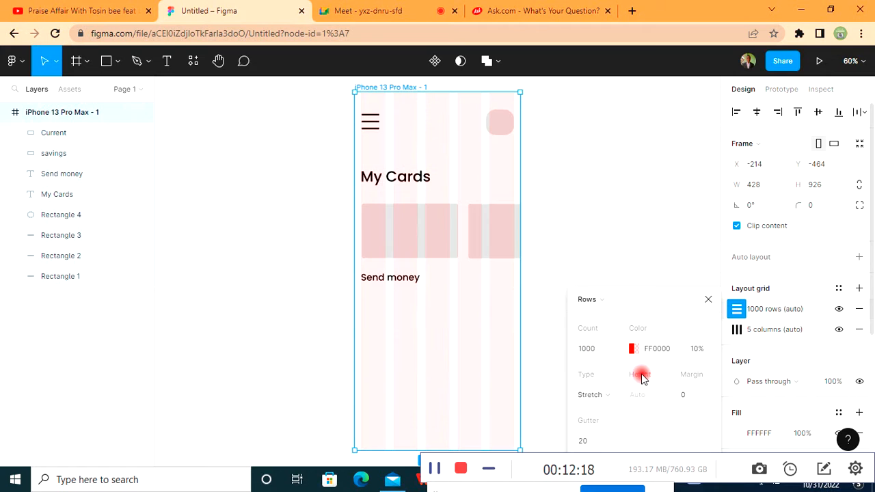
- Set the rows grid's type to Center with a row height of 8
left_click(592, 395)
left_click(593, 379)
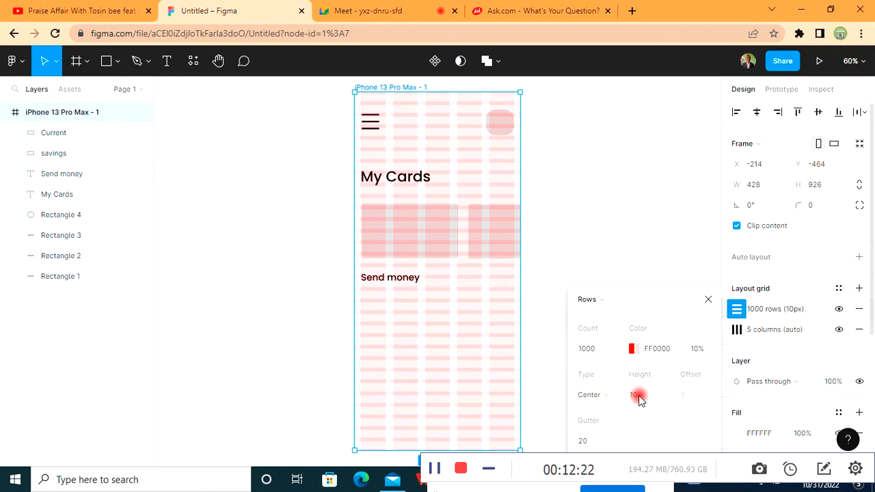
left_click(639, 400)
type("5")
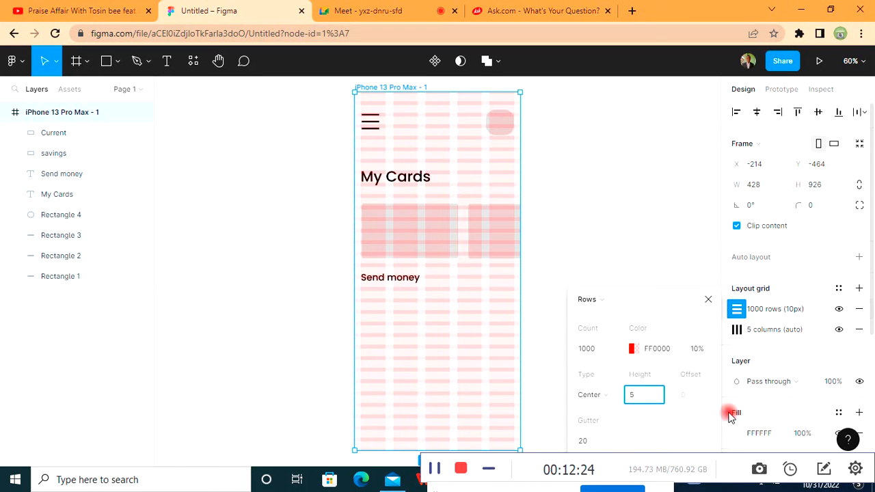
key("Return")
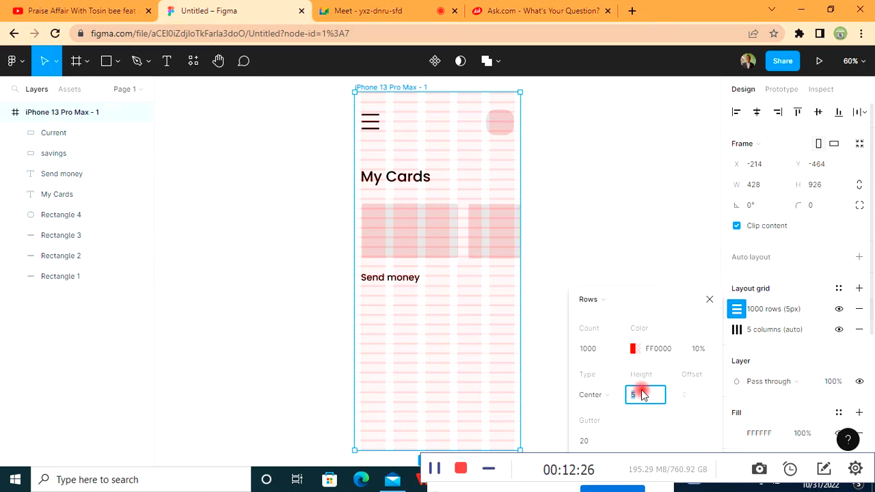
key("Return")
- Set the rows grid's gutter to 16 and close the grid settings
left_click(597, 442)
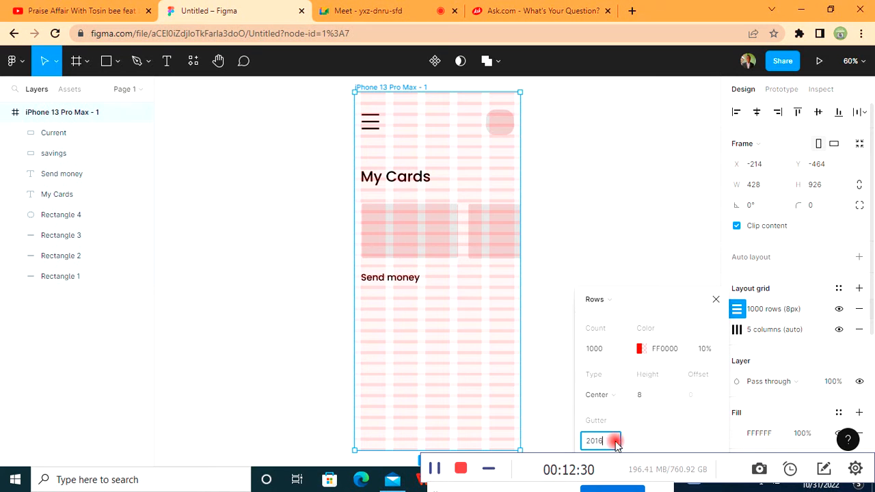
type("16")
key("Return")
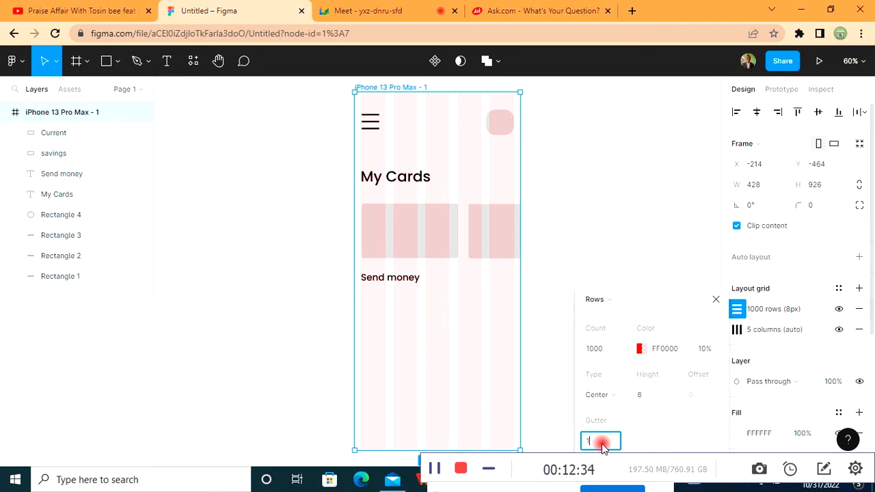
key("Return")
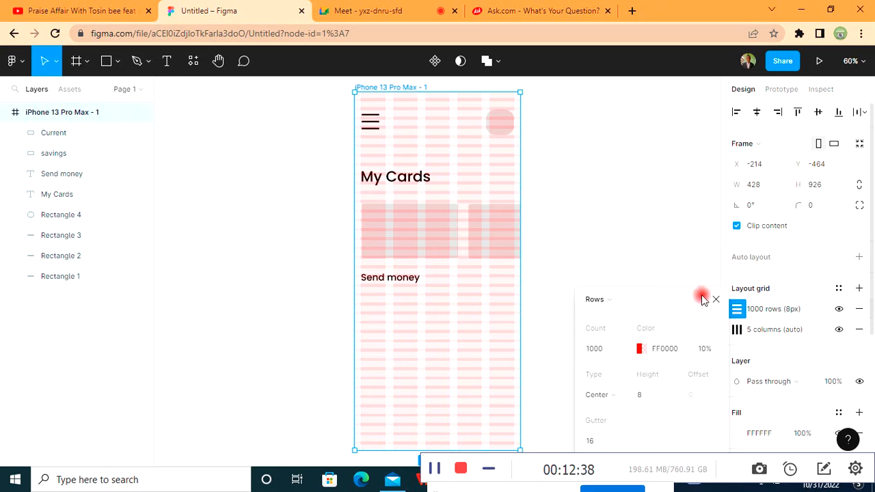
scroll(735, 311, "down", 3)
left_click(689, 275)
- Hide both the rows grid and the columns grid on the iPhone 13 Pro Max frame
left_click(387, 87)
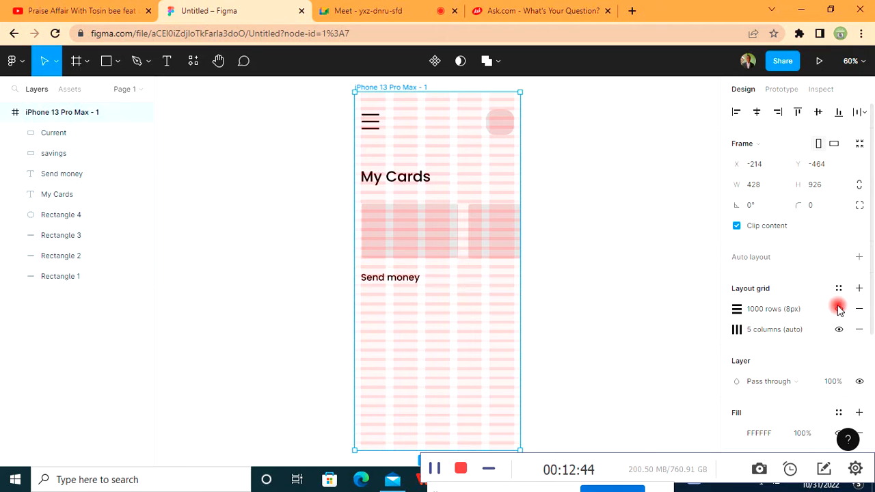
left_click(837, 309)
left_click(838, 329)
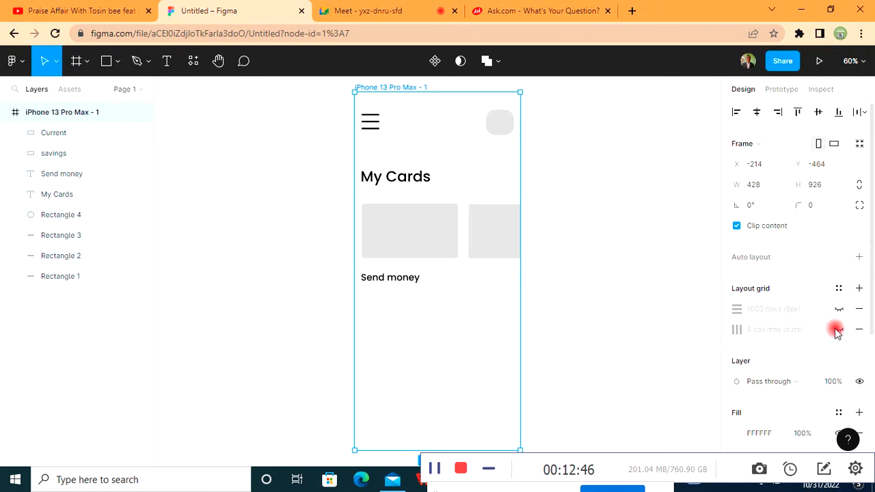
left_click(838, 309)
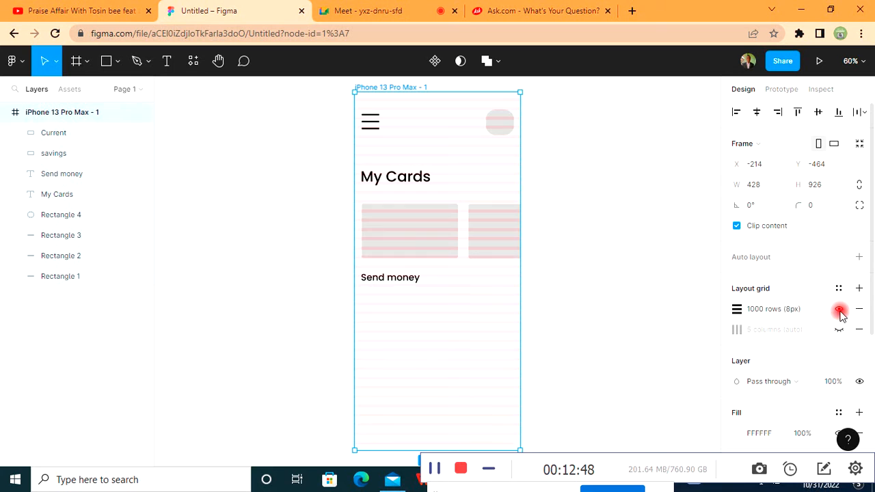
left_click(839, 310)
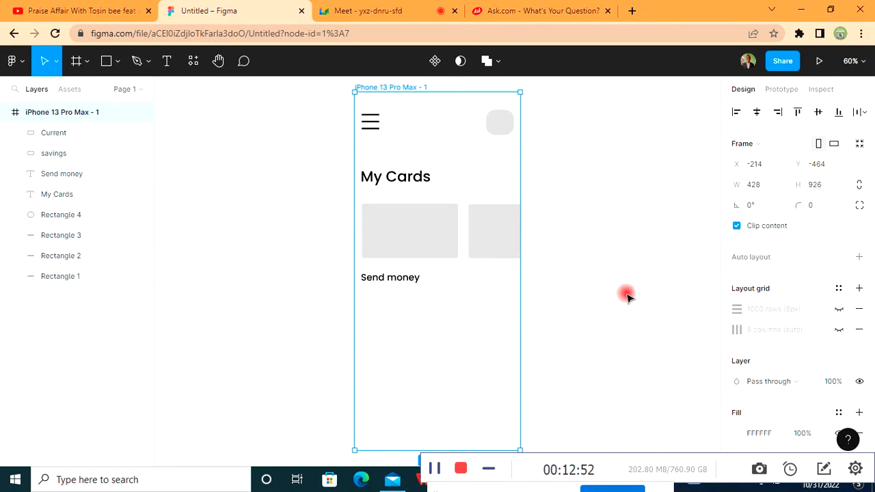
- Draw a circle about 66 × 66 below the "Send money" text with the Ellipse tool
left_click(396, 281)
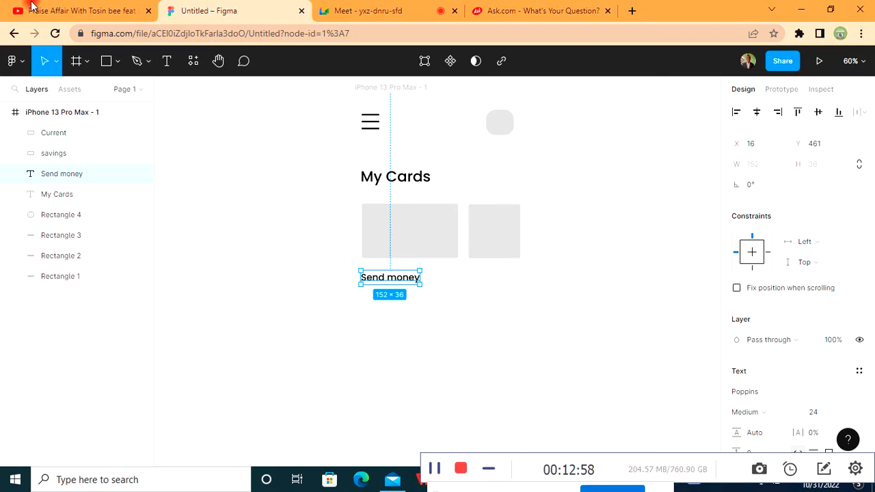
left_click(129, 61)
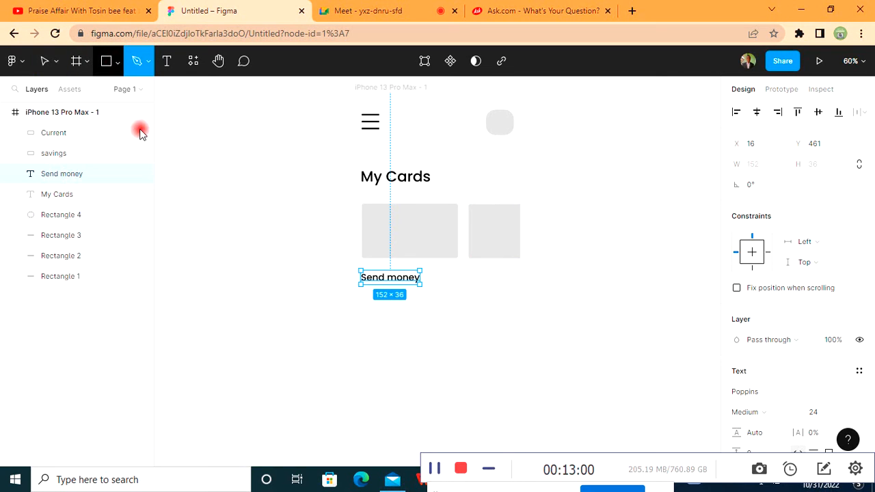
left_click(116, 62)
left_click(94, 141)
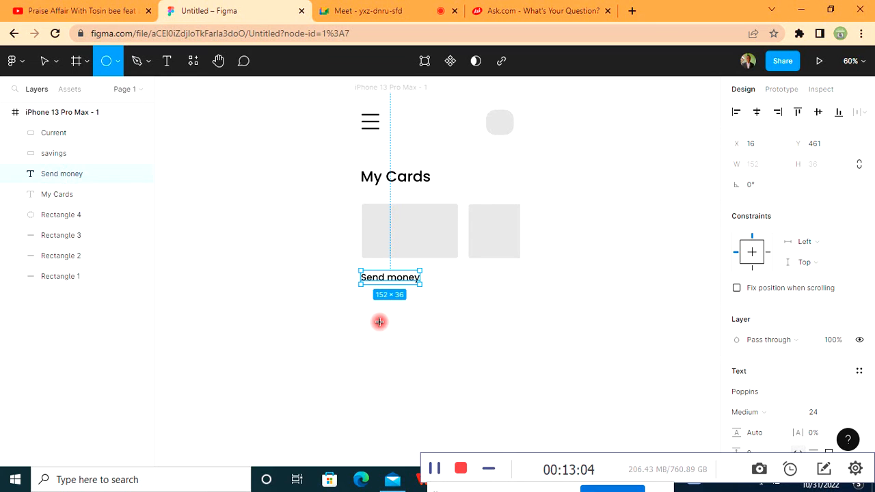
left_click_drag(387, 335, 406, 343)
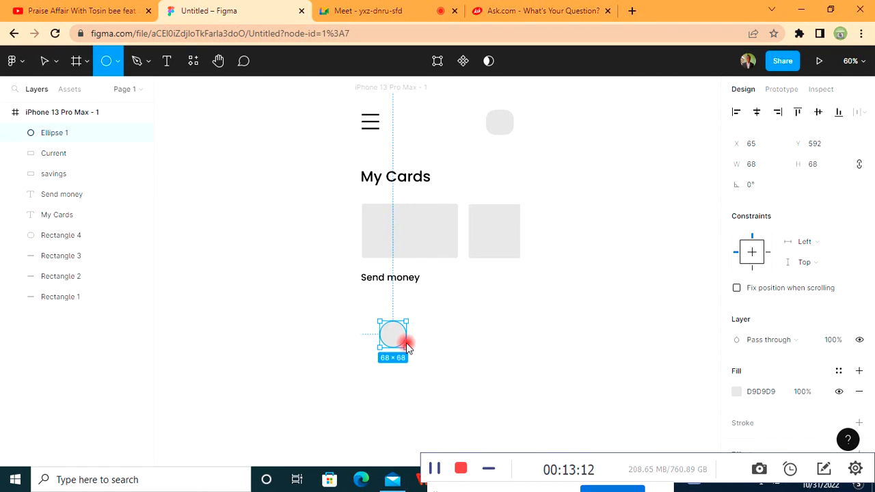
left_click(278, 300)
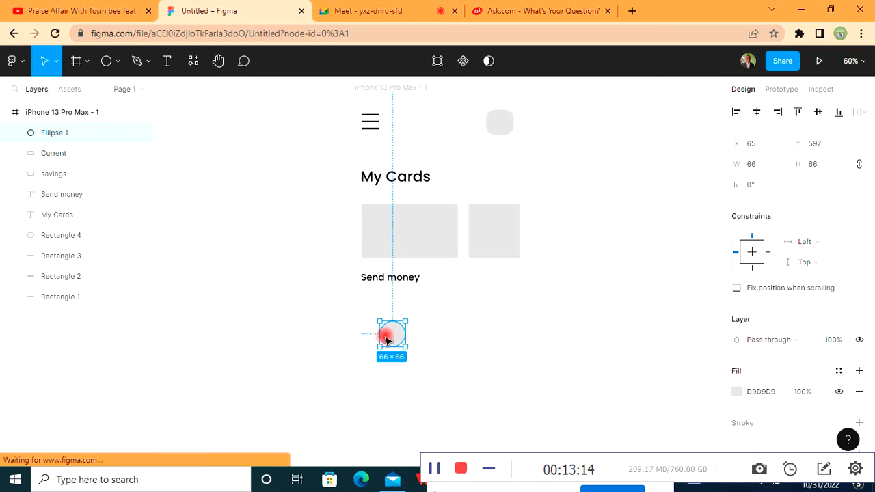
- Move the circle to X 18, Y 529, just under "Send money" and in line with the first card's left edge
left_click_drag(393, 339, 387, 313)
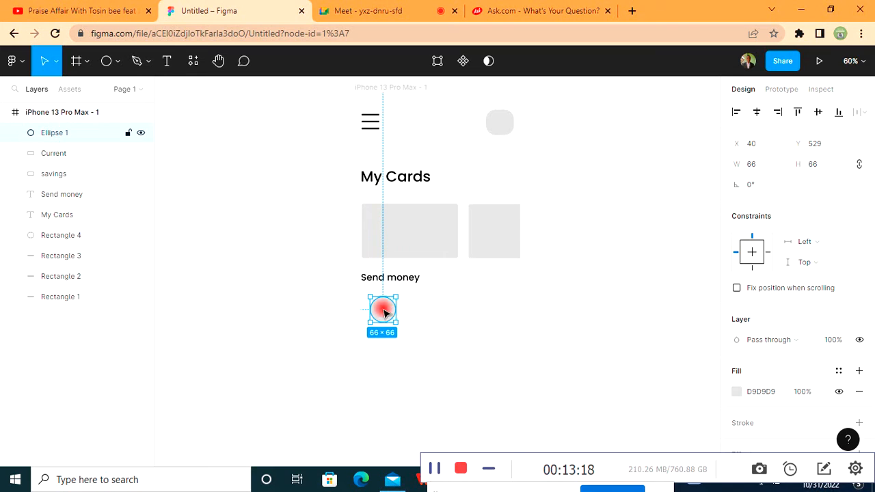
key("Left")
key("Left")
key("Left")
key("Left")
key("Left")
key("Left")
key("Left")
key("Left")
key("Left")
key("Left")
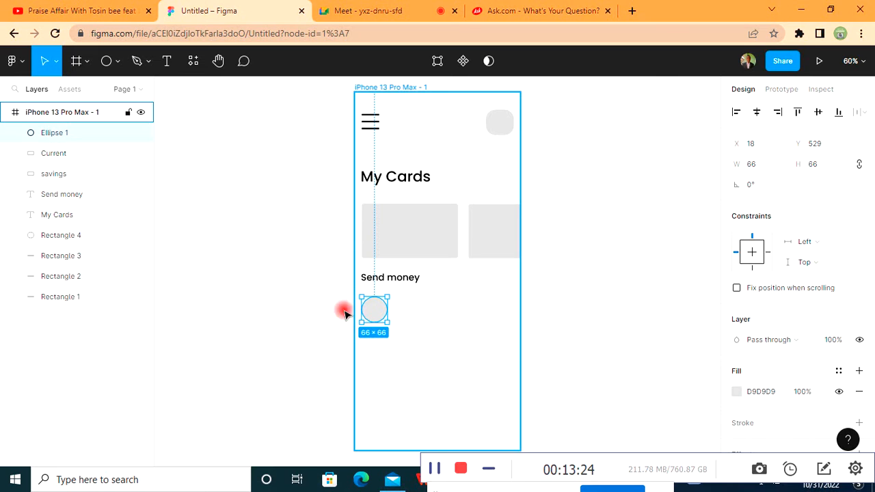
- Duplicate the circle three times rightward, making an evenly spaced row of four overlapping circles at Y 529
key("ctrl+d")
left_click_drag(374, 313, 390, 311)
key("ctrl+d")
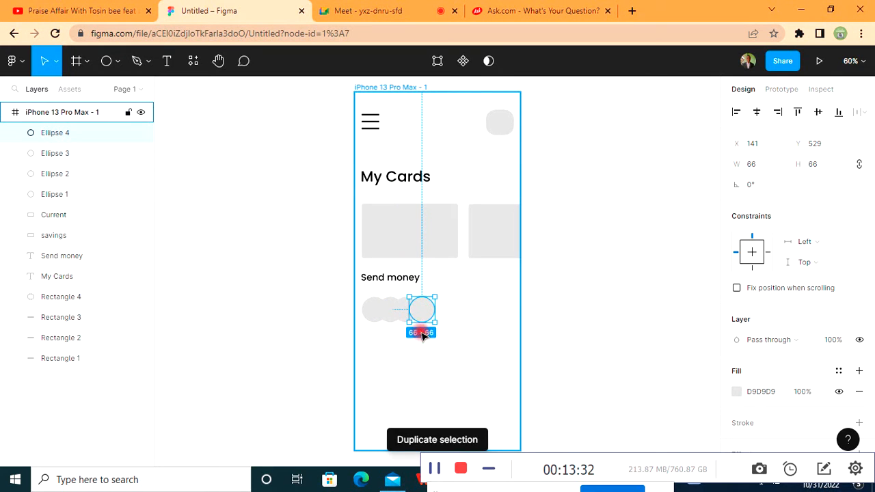
- Move the second circle to X 64 and give it a black inside stroke of 6
left_click(287, 313)
left_click_drag(395, 315, 391, 313)
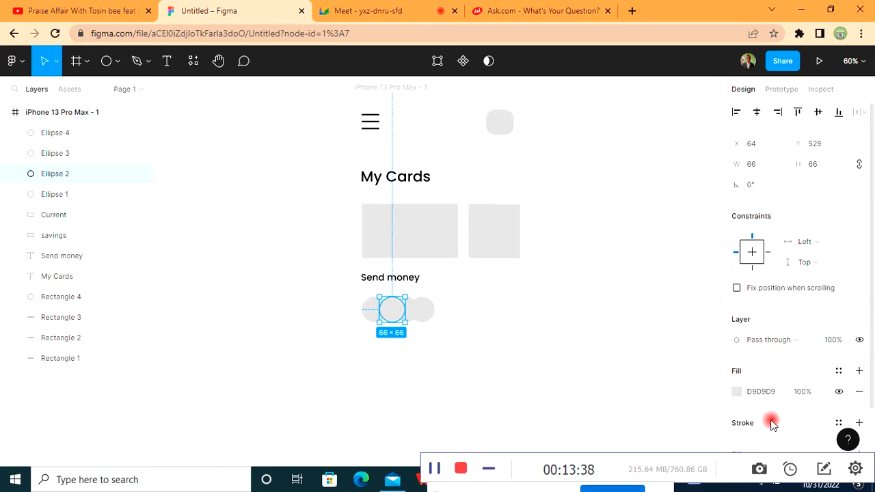
scroll(745, 414, "down", 2)
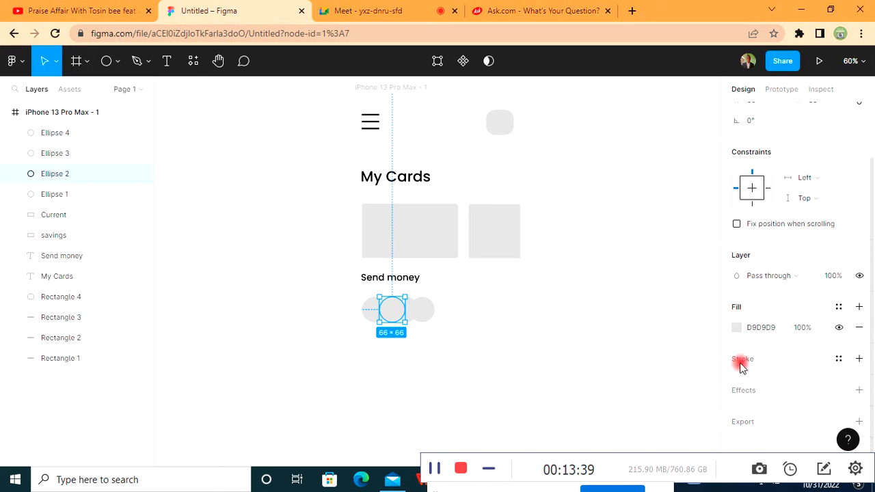
left_click(859, 359)
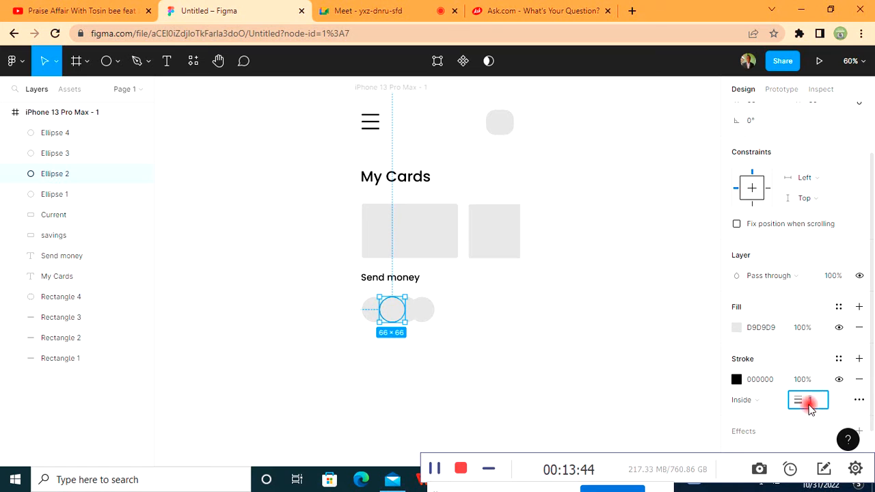
key("BackSpace")
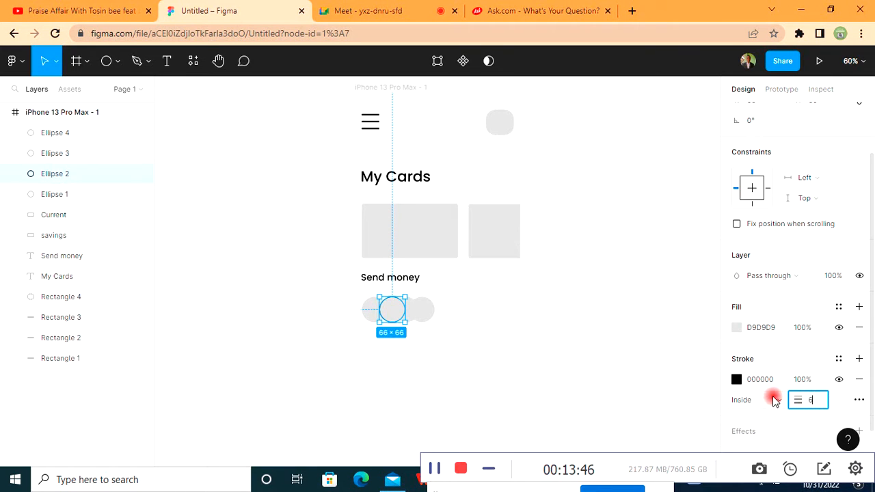
key("Return")
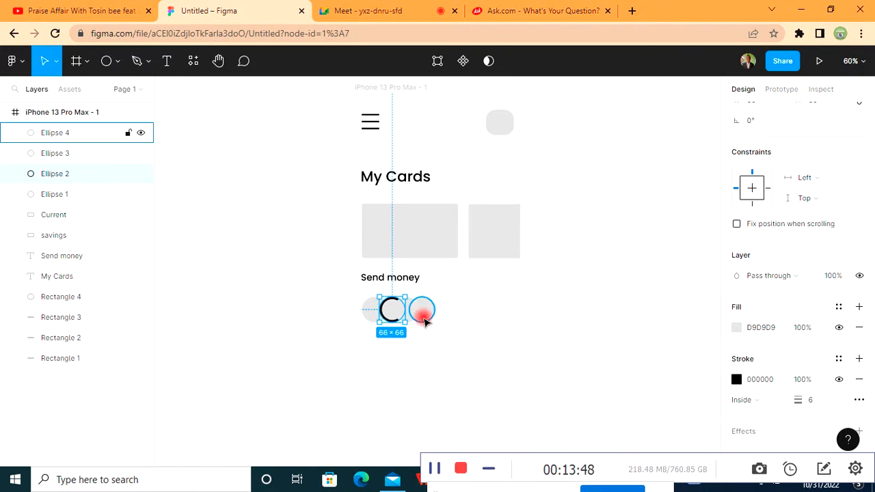
- Spread the fourth and third circles to the right, the third at X 119, and set the second circle's stroke to 4
mouse_move(422, 320)
left_mouse_down()
mouse_move(419, 309)
mouse_move(480, 311)
mouse_move(414, 307)
mouse_move(398, 332)
mouse_move(414, 312)
left_mouse_up()
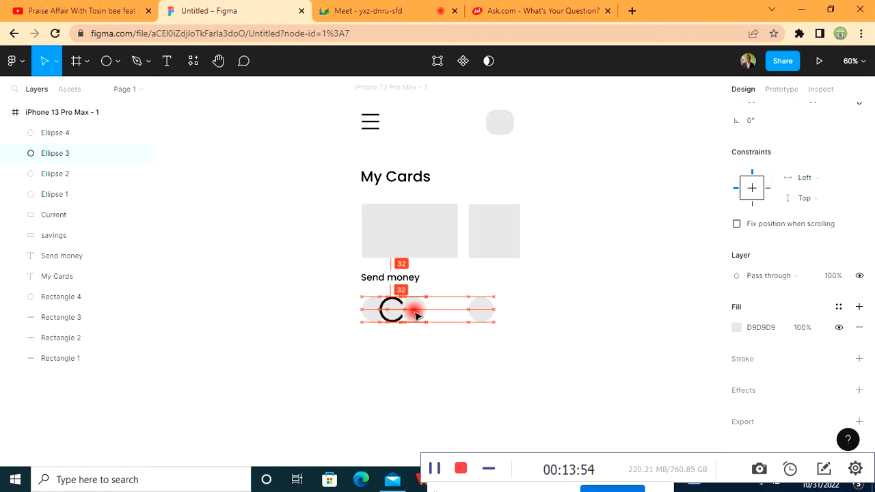
left_click(390, 307)
left_click(816, 401)
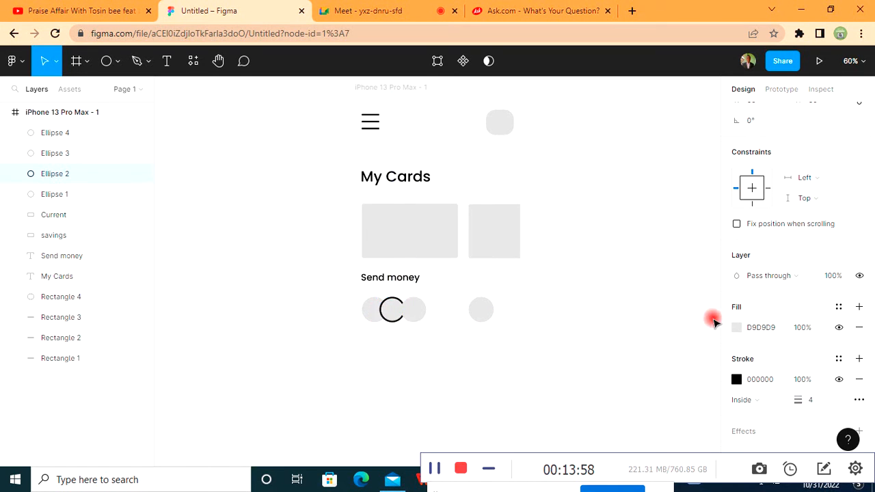
key("Escape")
- Give the third circle a black inside stroke of 4
left_click(419, 311)
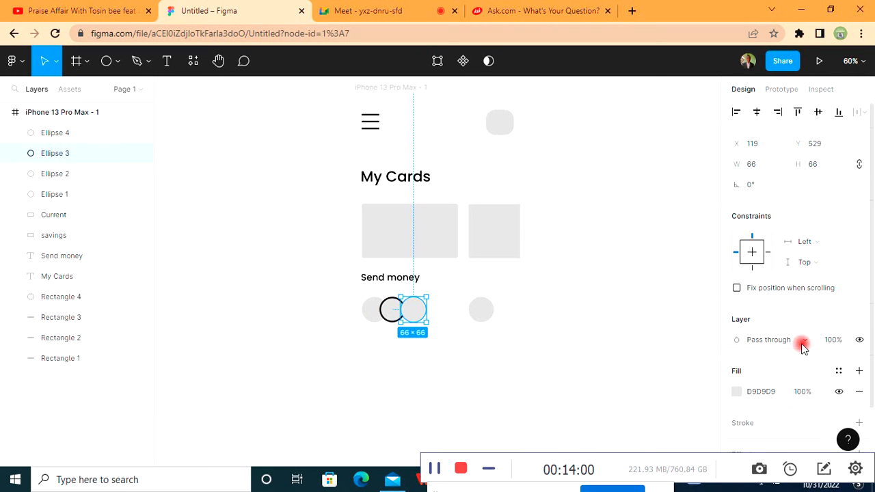
scroll(820, 390, "down", 2)
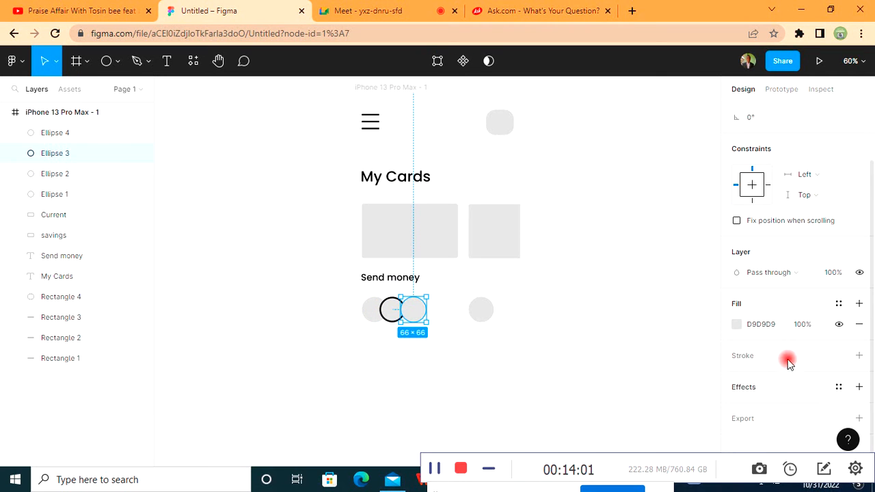
left_click(859, 357)
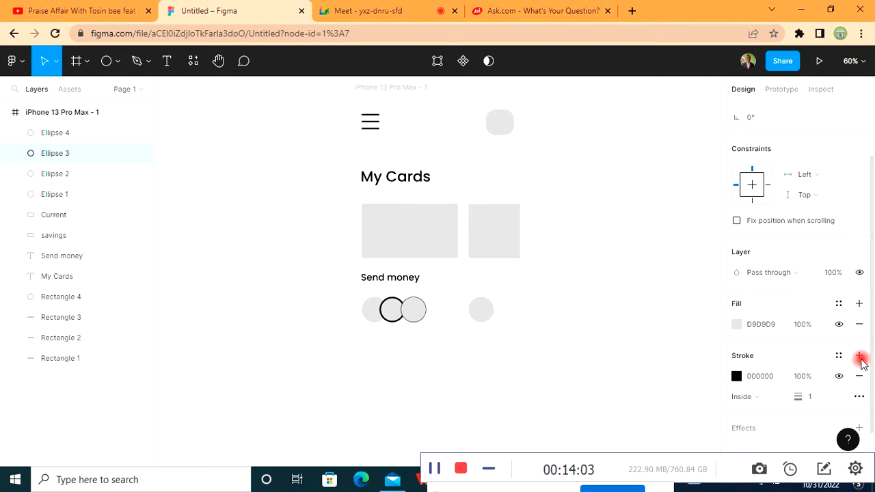
left_click(819, 400)
type("4")
key("Return")
left_click(673, 391)
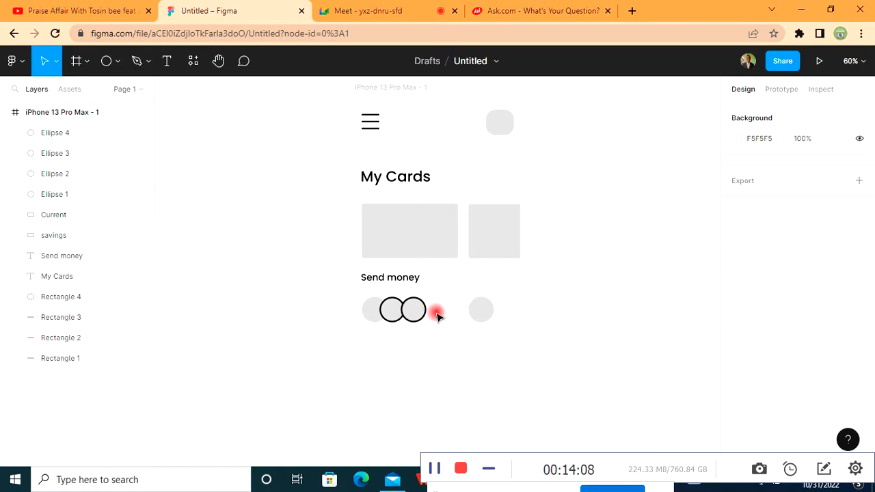
- Move the fourth circle back to about X 168, Y 529, overlapping the third circle
left_click_drag(479, 309, 432, 313)
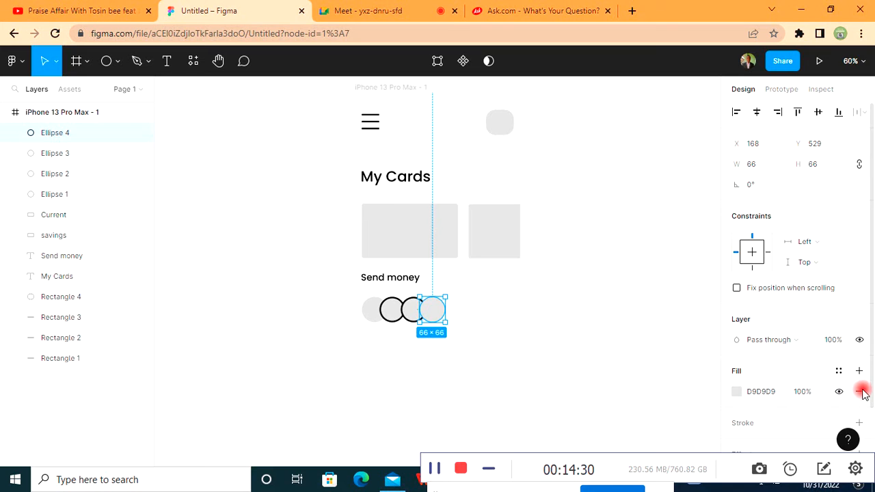
- Remove the fourth circle's fill and give it a black inside stroke of 4
left_click(862, 393)
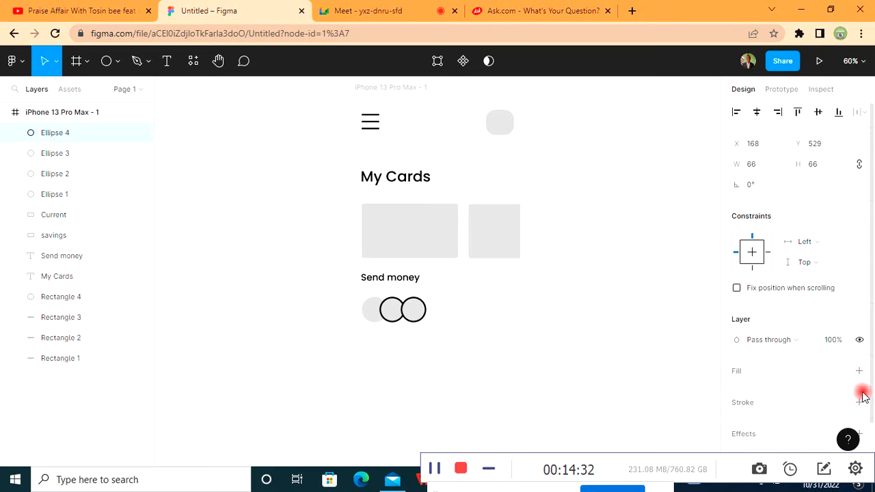
left_click(859, 401)
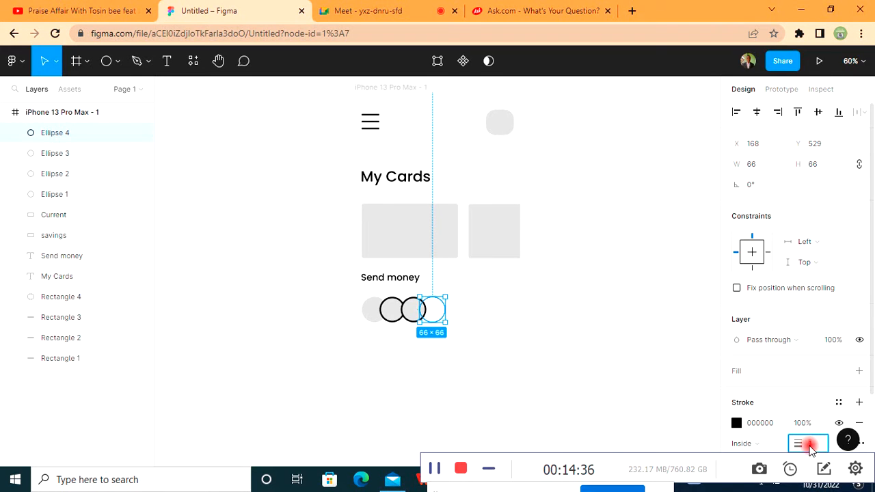
left_click(593, 360)
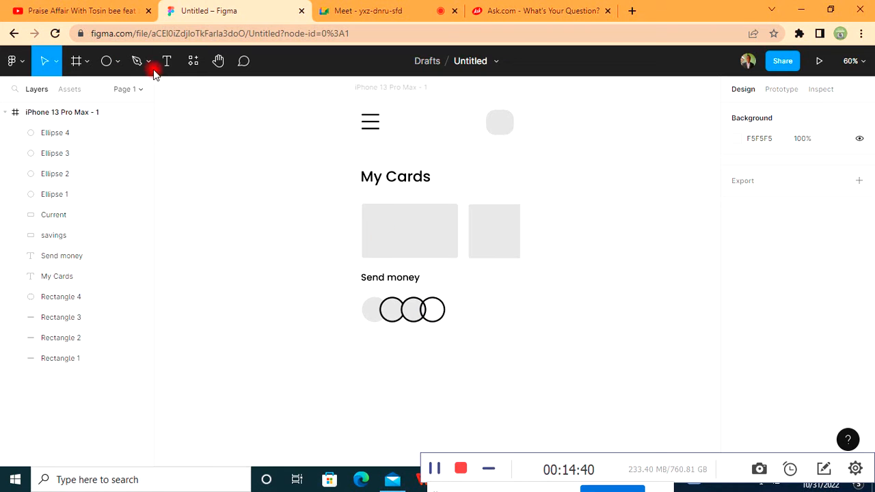
left_click(15, 62)
mouse_move(66, 261)
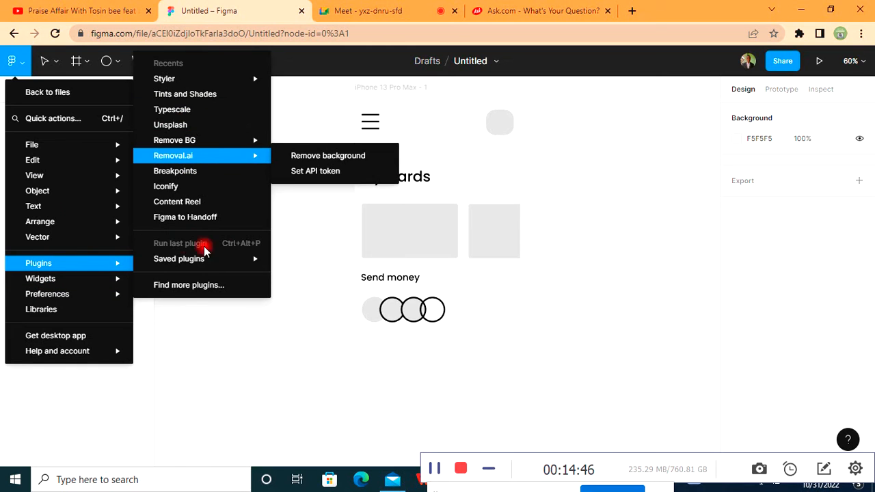
left_click(645, 221)
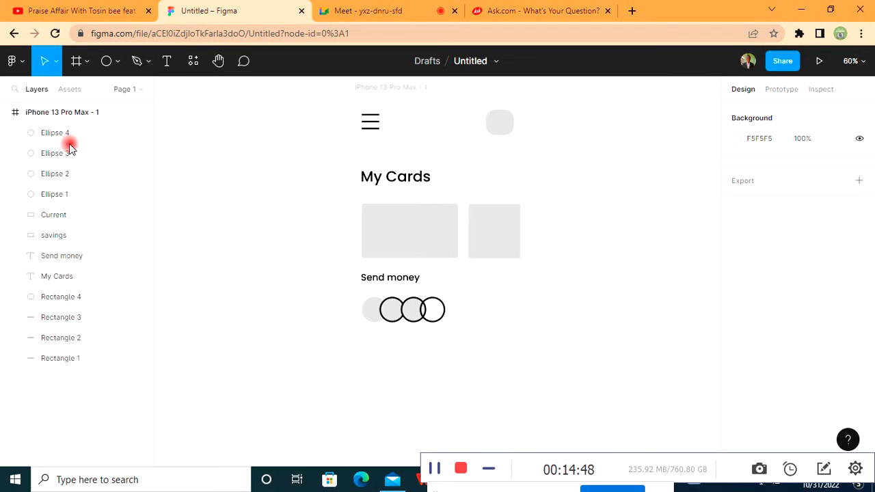
- Draw a thin vertical rectangle on the empty canvas beside the phone frame and size it to 5 by 45
left_click(107, 61)
left_click(115, 63)
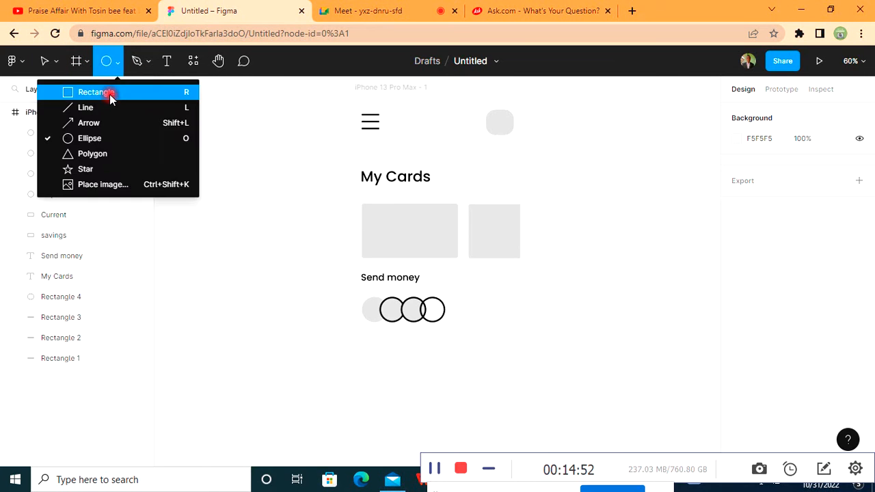
key("r")
mouse_move(593, 231)
left_mouse_down()
mouse_move(592, 309)
mouse_move(608, 244)
left_mouse_up()
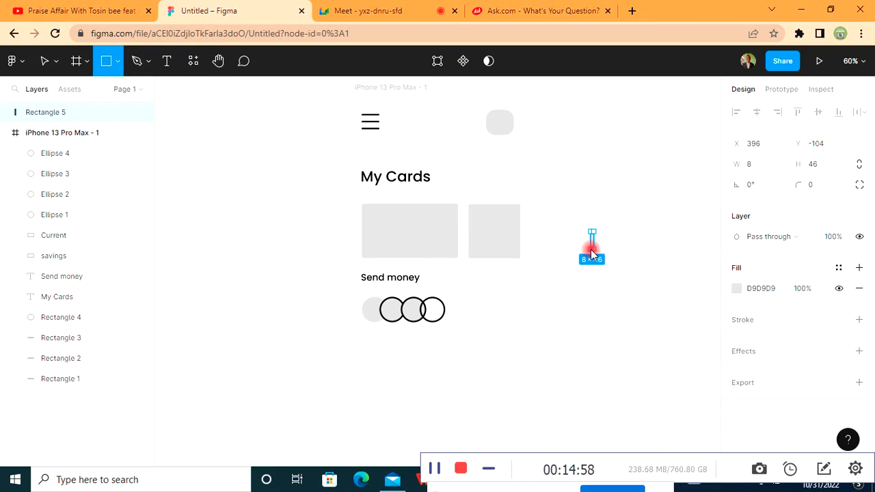
left_click_drag(591, 253, 590, 253)
left_click(765, 169)
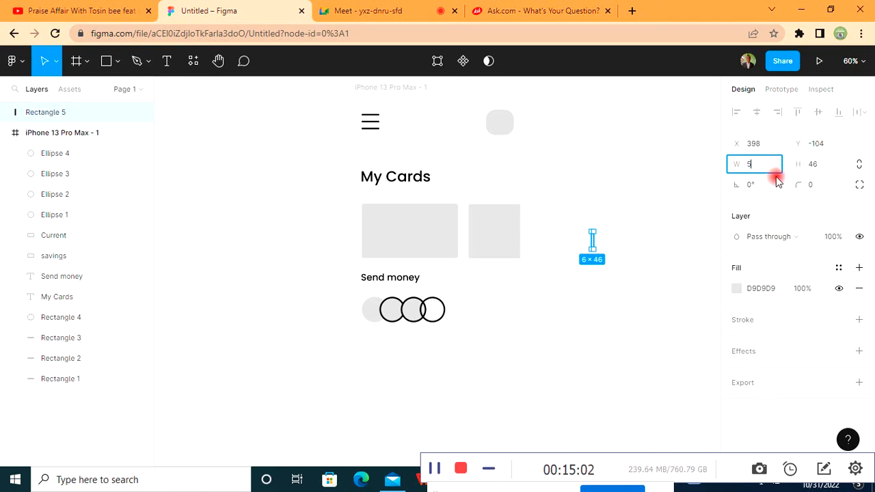
left_click(822, 166)
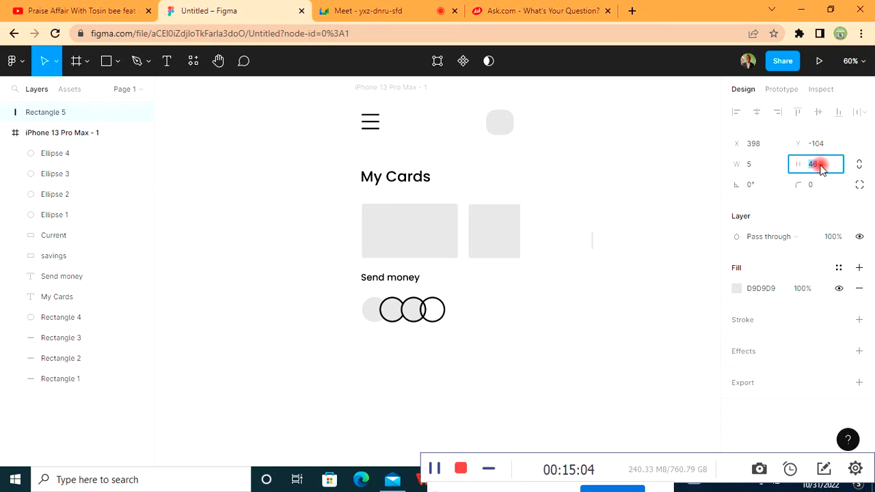
type("45")
left_click(662, 285)
- Change the thin vertical bar's fill to black (000000)
left_click(592, 240)
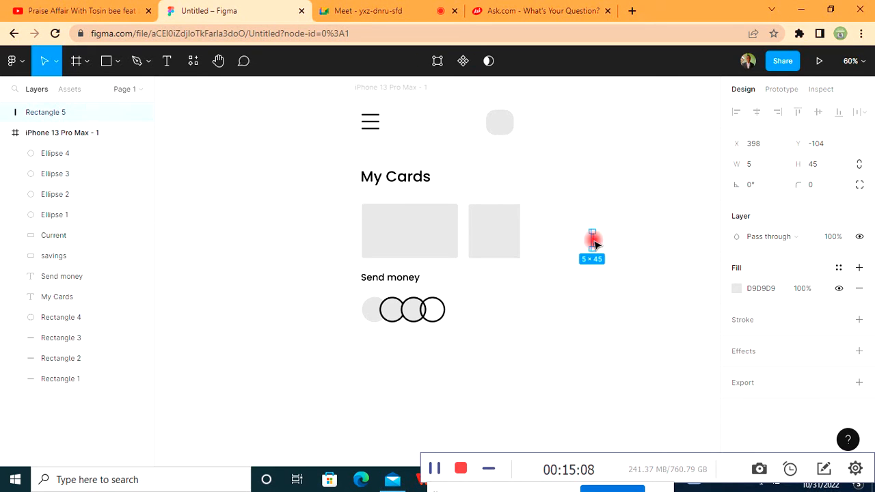
left_click(737, 288)
left_click(582, 404)
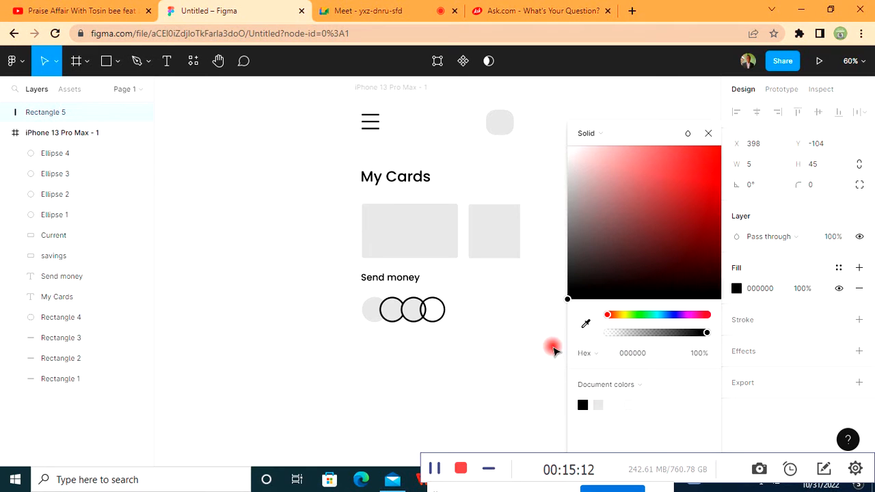
left_click(553, 351)
- Duplicate the black bar in place and rotate the copy 90° to form a plus sign
left_click(593, 244)
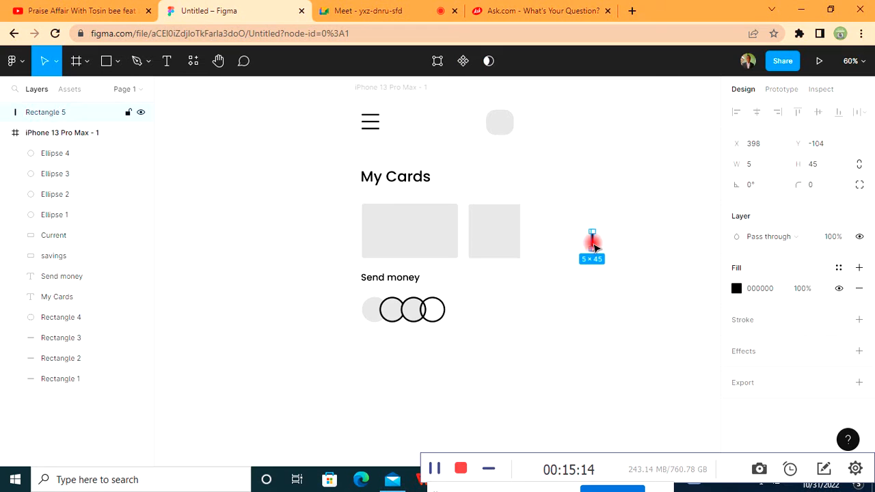
key("ctrl+d")
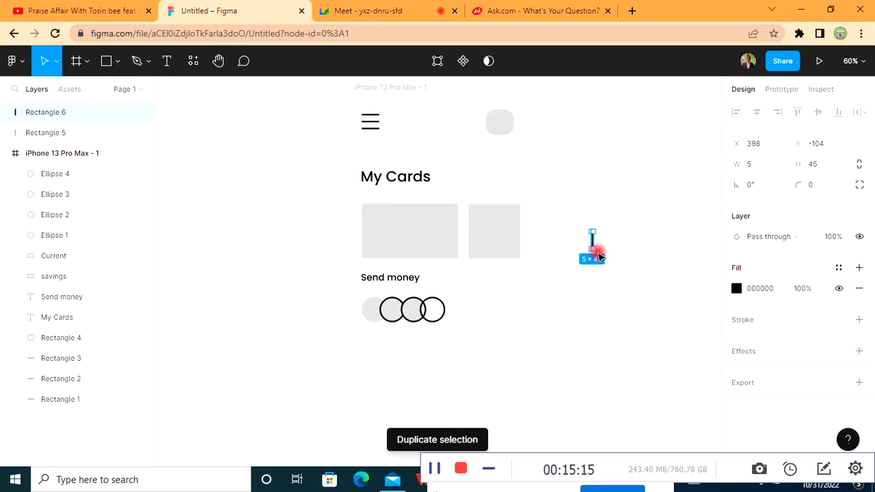
left_click(752, 188)
type("90")
key("Return")
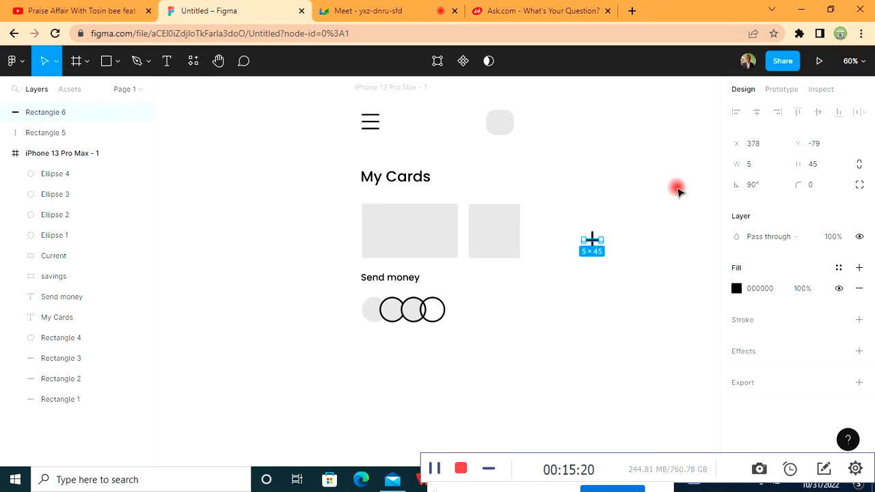
- Select both crossed bars of the plus sign and group them
left_click(618, 269)
left_click_drag(617, 276, 572, 220)
left_click(670, 289)
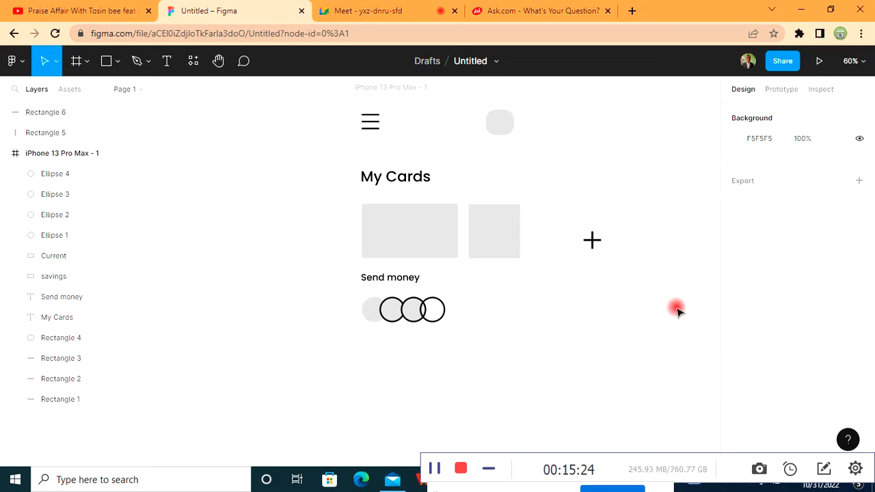
left_click_drag(573, 210, 632, 275)
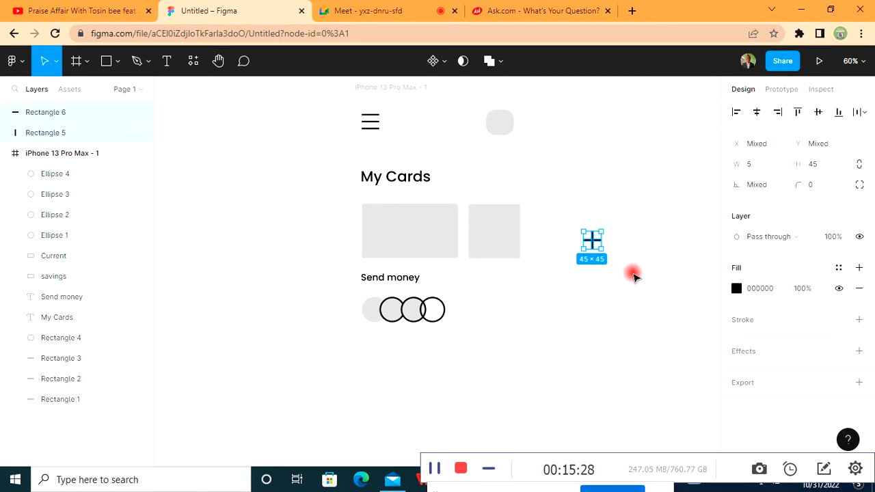
right_click(595, 243)
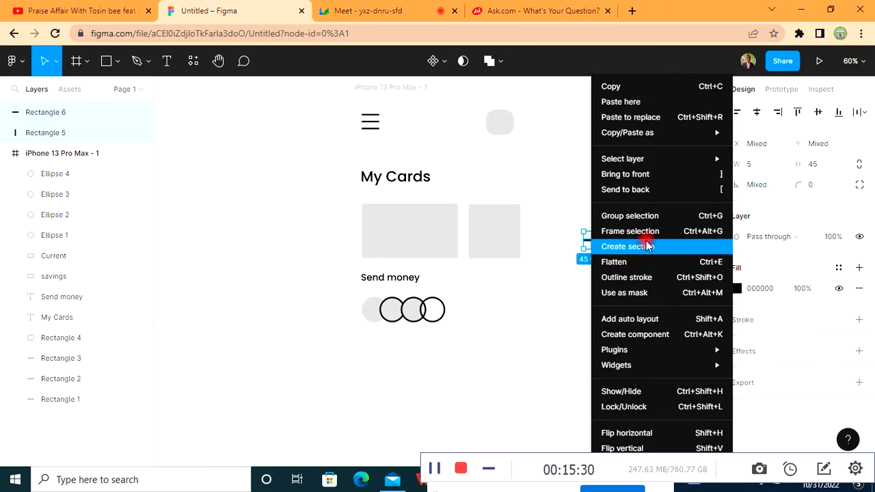
left_click(636, 217)
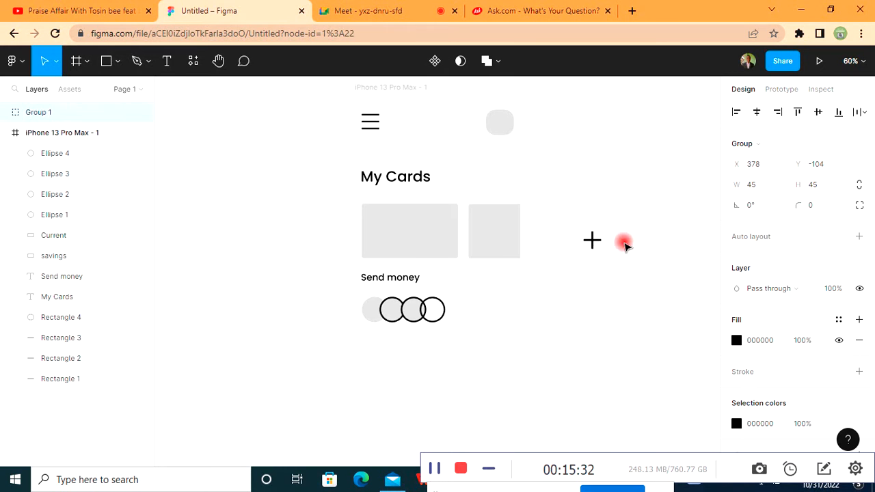
- Move the plus group into the fourth "Send money" circle, shrink it and centre it there
left_click_drag(592, 240, 432, 310)
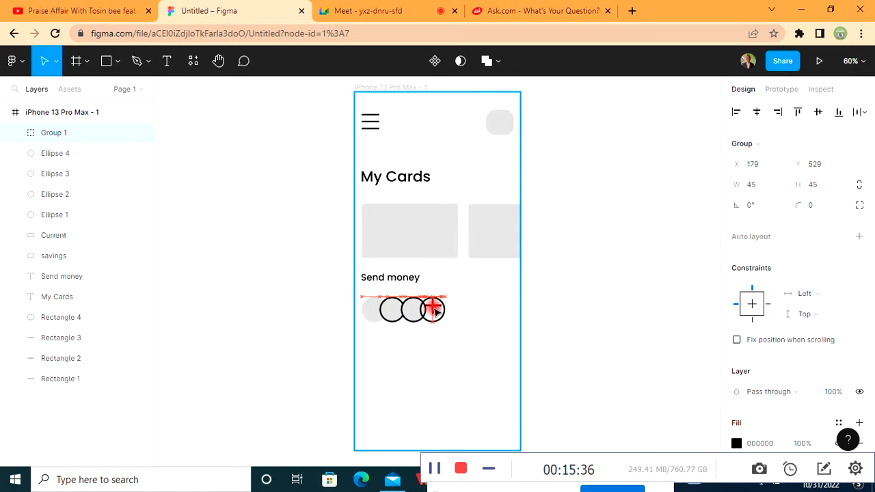
left_click_drag(433, 311, 442, 311)
key("ctrl+z")
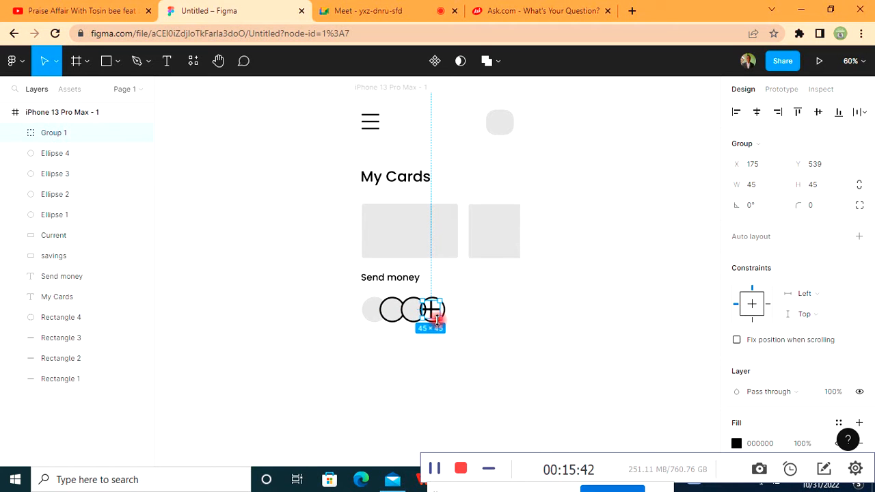
mouse_move(438, 312)
left_mouse_down()
mouse_move(427, 305)
mouse_move(436, 315)
left_mouse_up()
left_click(581, 320)
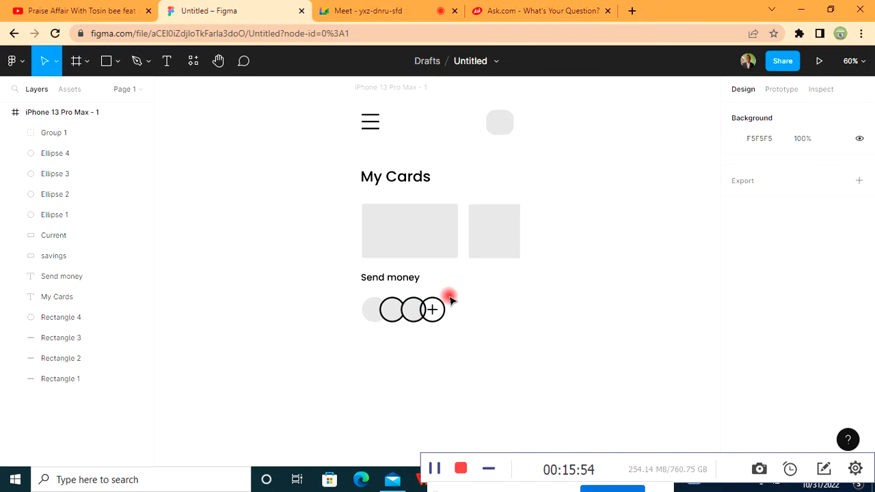
- Give the first "Send money" circle a black inside stroke of 4
left_click(373, 310)
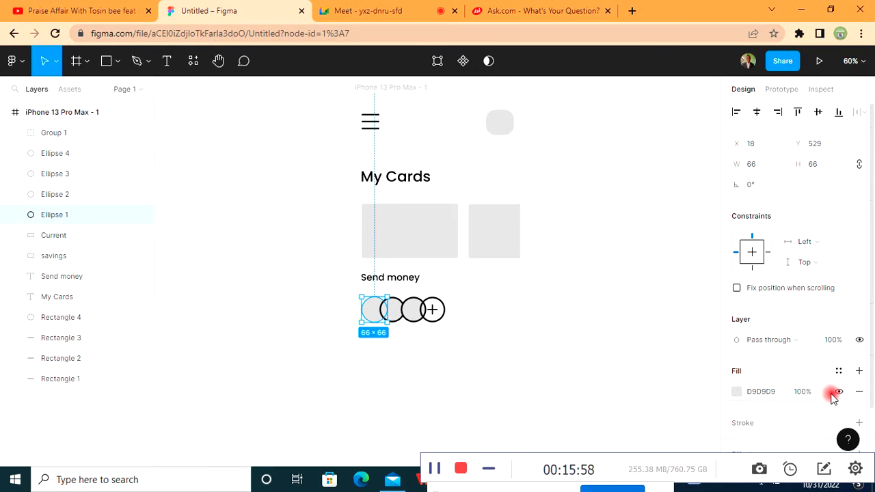
scroll(827, 392, "down", 2)
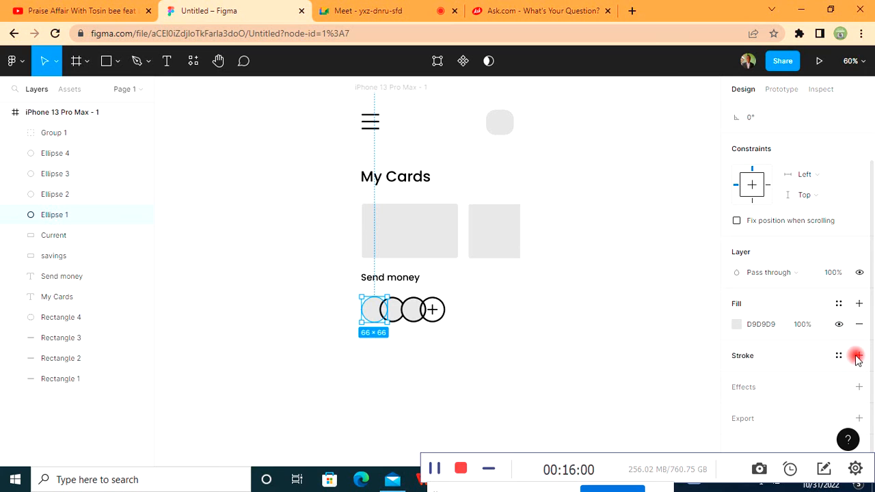
left_click(857, 356)
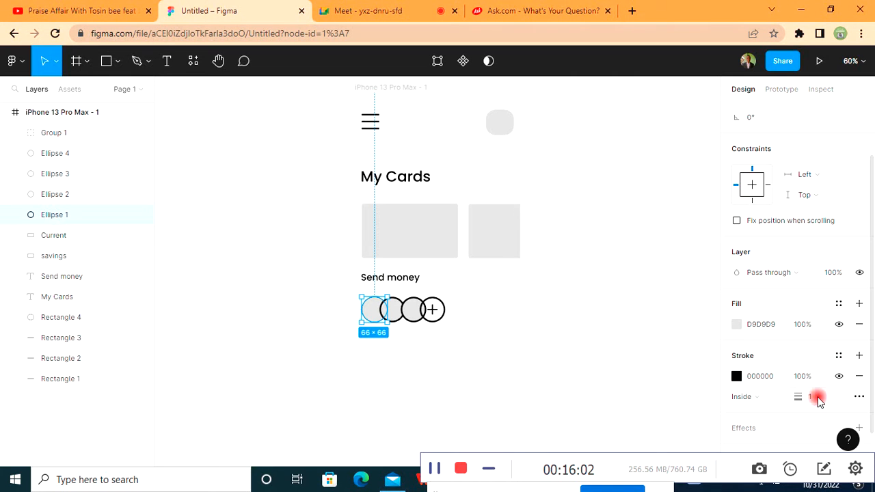
key("Return")
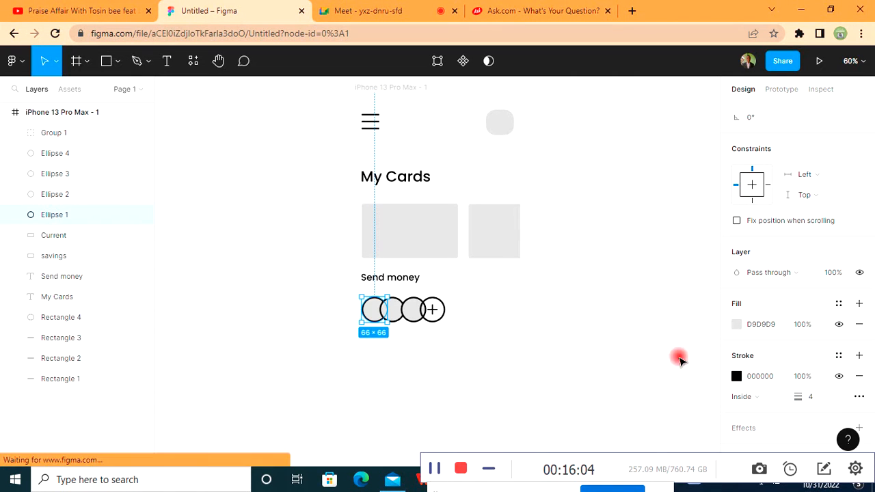
left_click(678, 359)
left_click(440, 303)
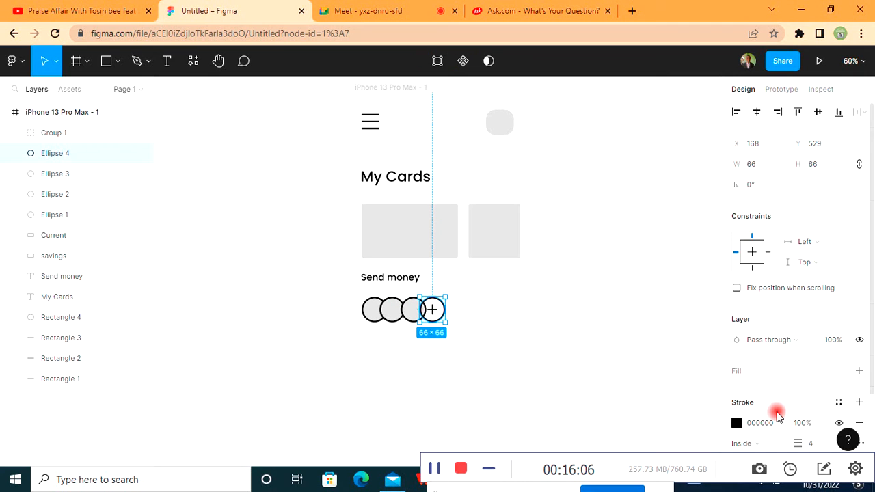
scroll(772, 410, "down", 2)
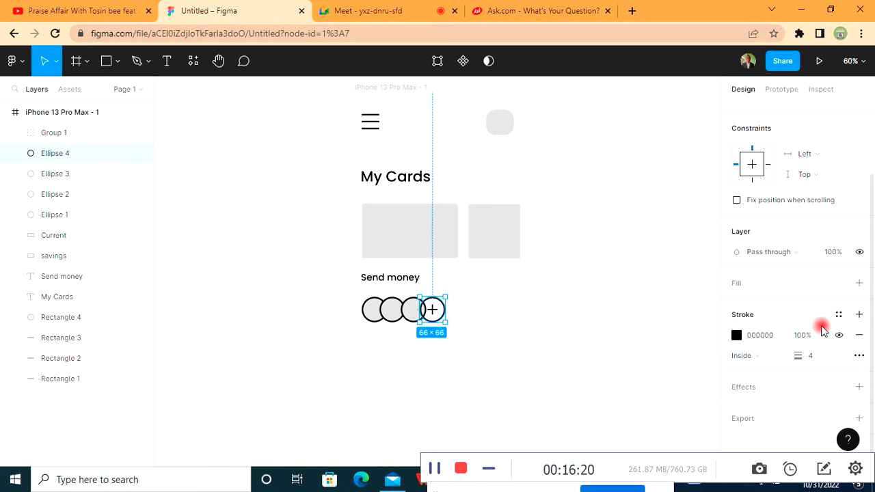
left_click(775, 360)
left_click(772, 354)
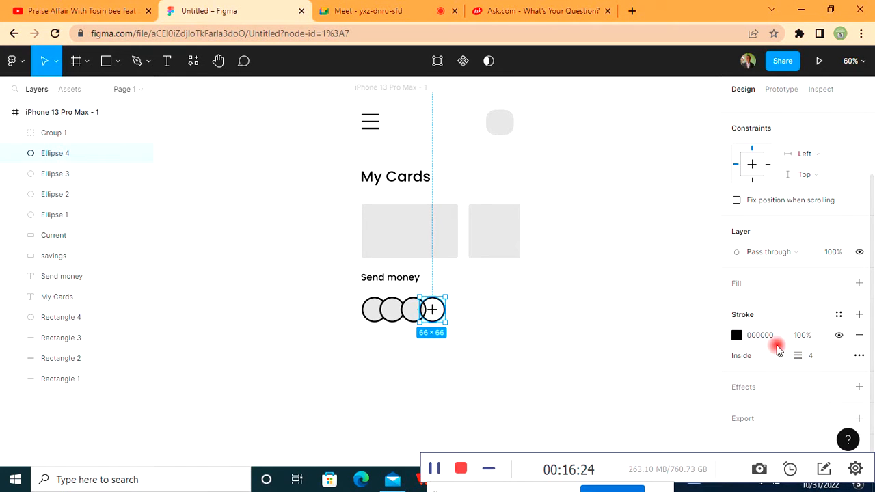
left_click(758, 335)
left_click(810, 359)
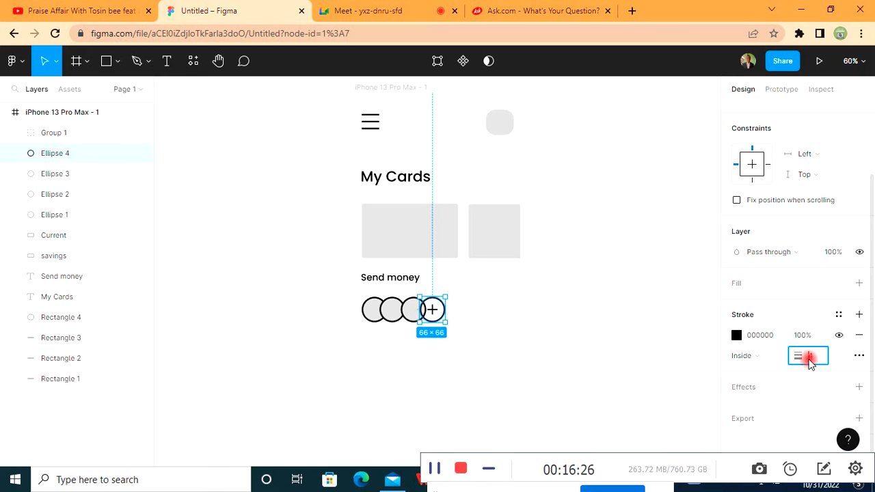
left_click(858, 355)
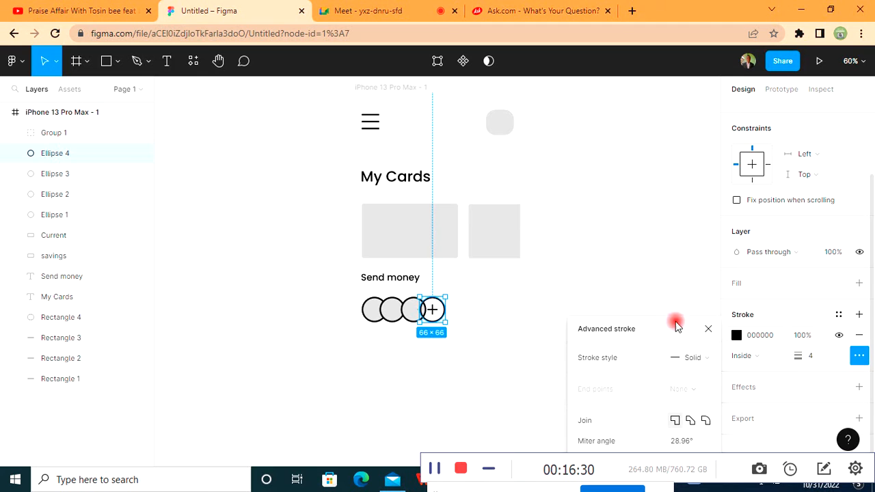
left_click(710, 330)
key("Escape")
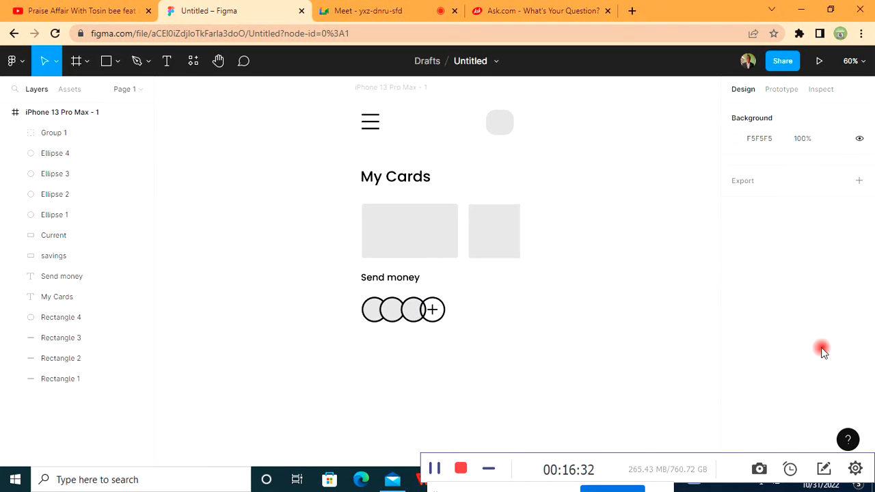
- Change the stroke style of the circle around the plus sign to Dash with a dash length of 8
left_click(444, 309)
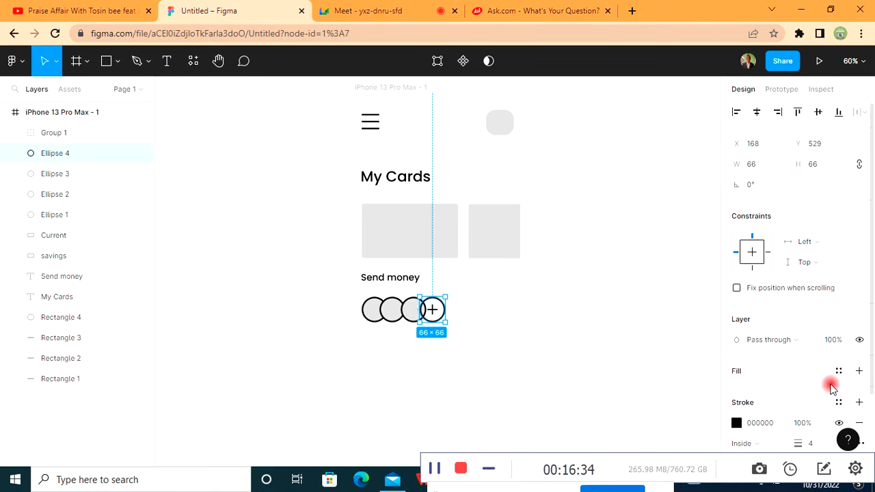
scroll(854, 383, "down", 2)
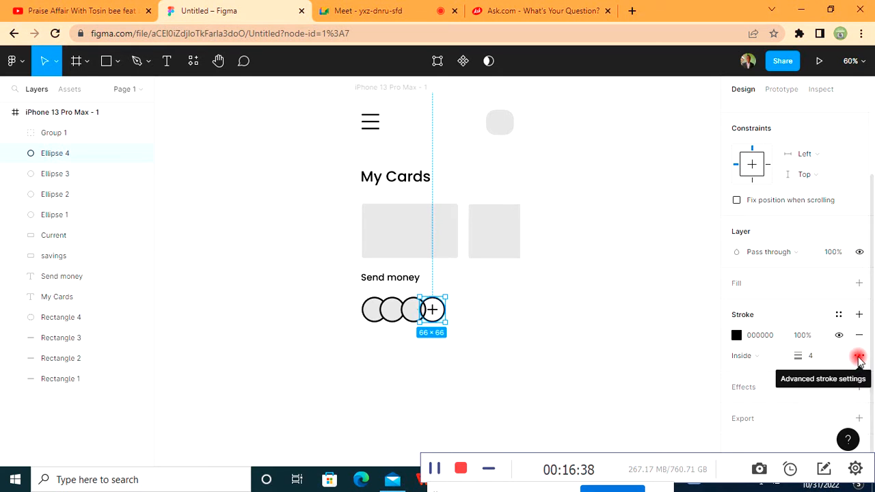
left_click(859, 356)
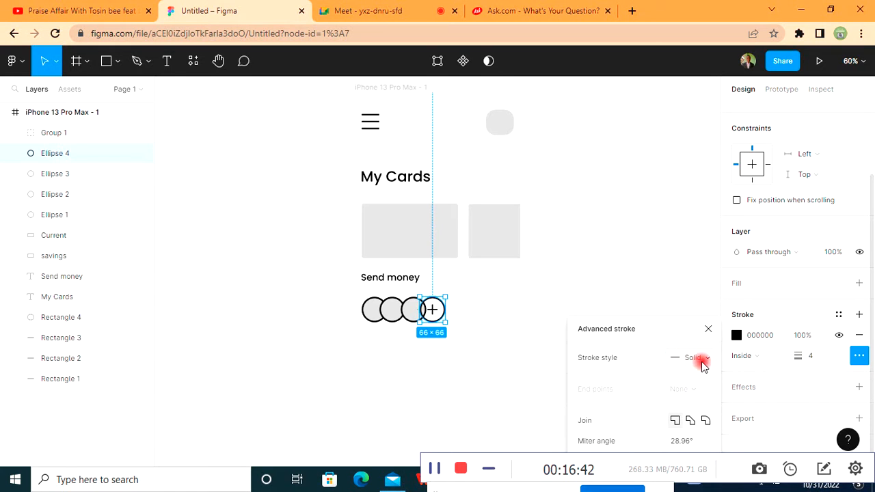
left_click(703, 362)
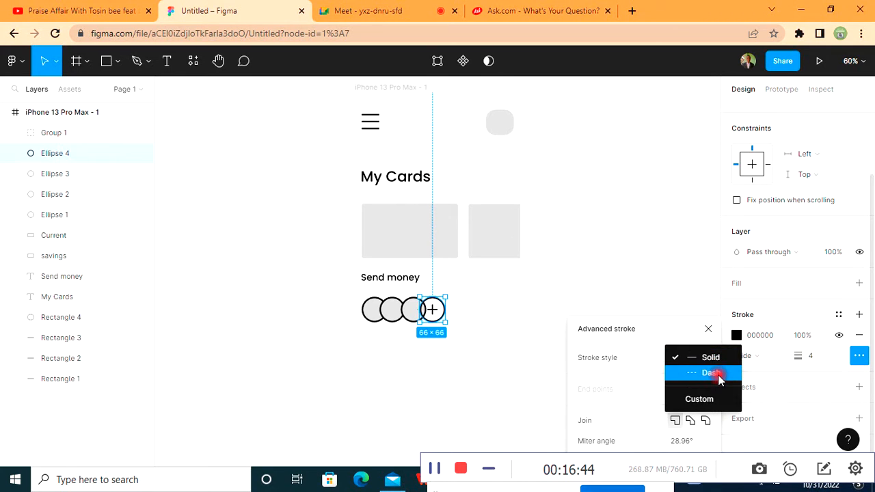
left_click(718, 374)
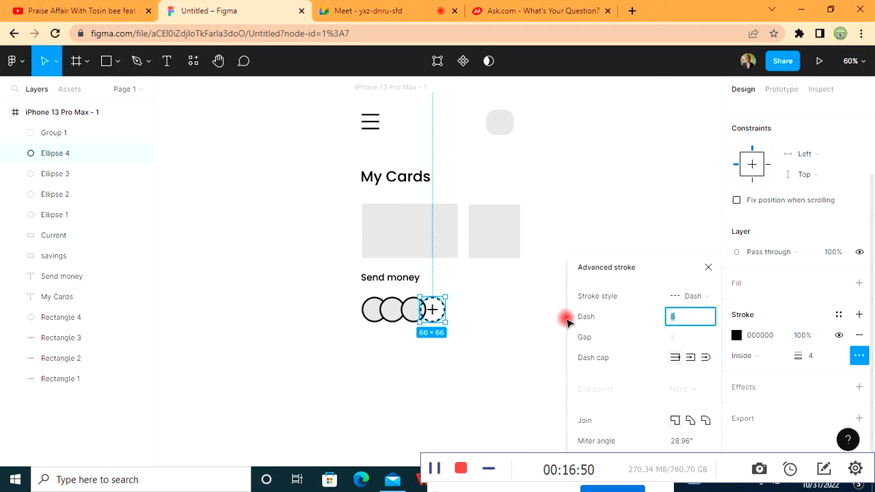
left_click(710, 267)
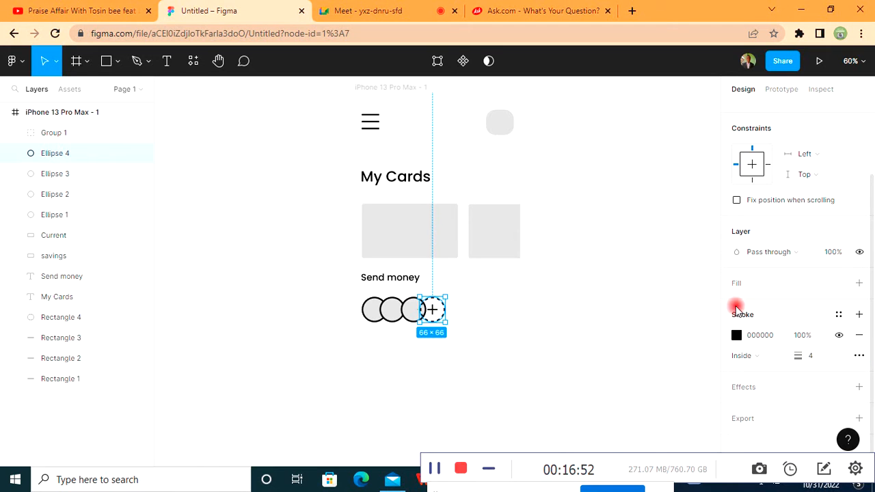
- Reopen the plus circle's advanced stroke settings, reselect the Dash style and deselect the circle
left_click(858, 355)
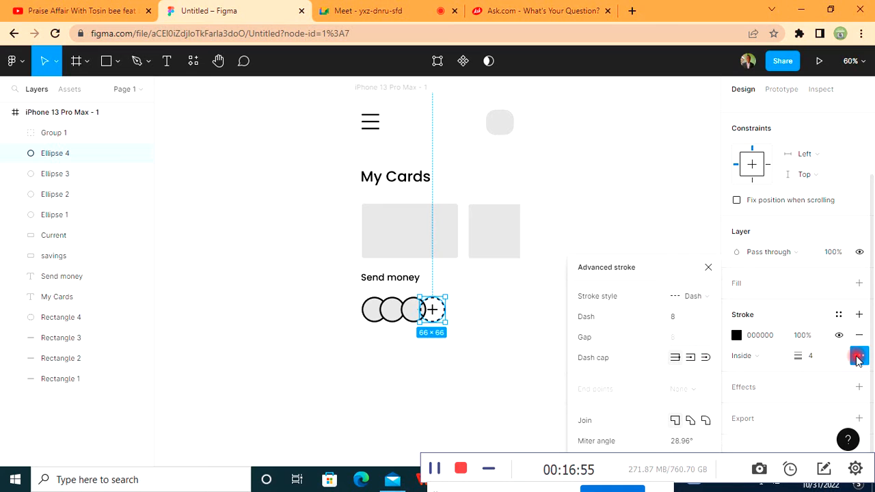
left_click(702, 299)
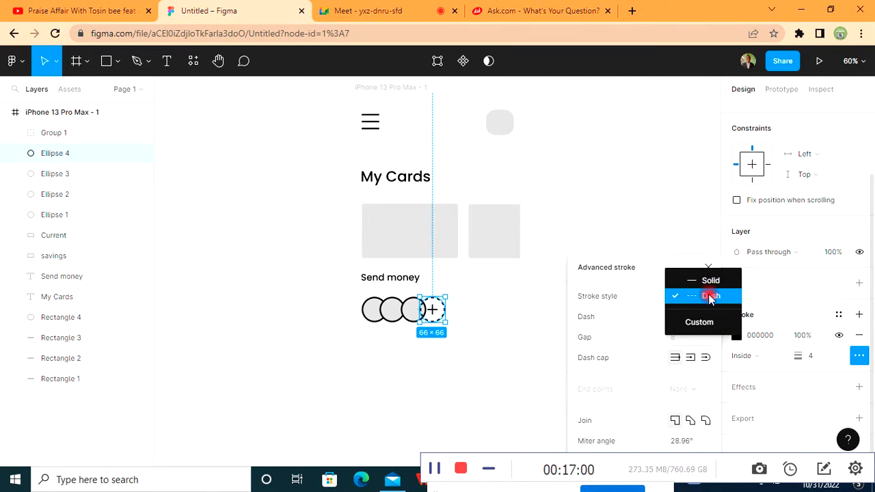
left_click(710, 298)
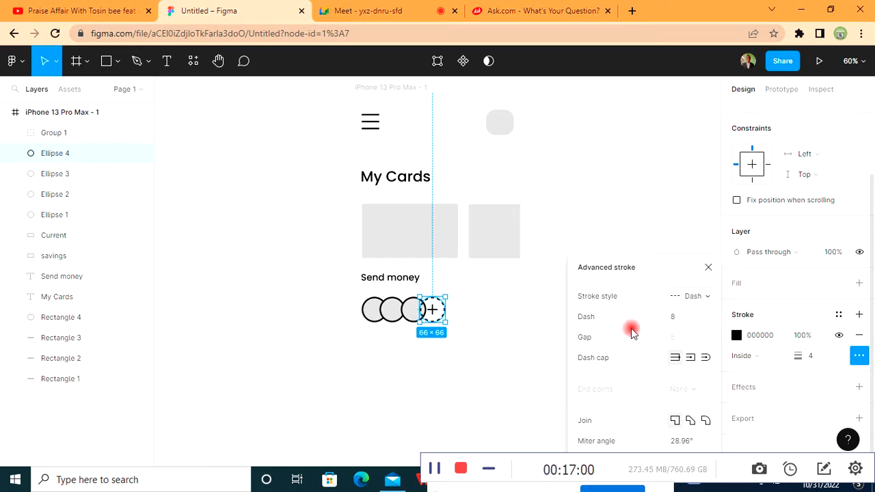
left_click(710, 267)
left_click(644, 273)
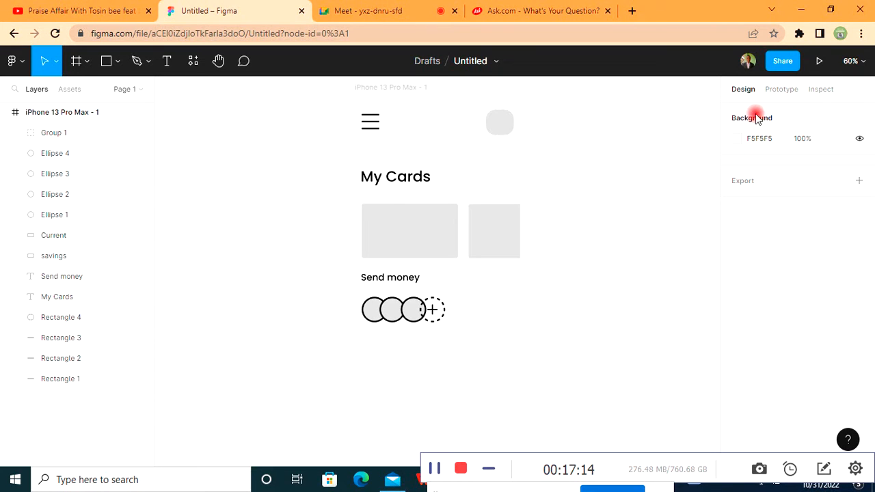
- Duplicate the "Send money" heading, place the copy below the row of circles and change its text to "Amount"
left_click(394, 280)
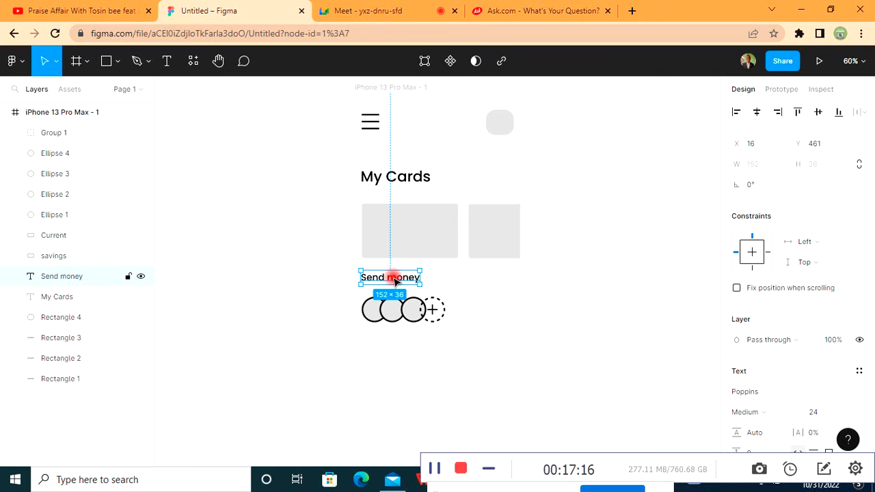
key("ctrl+d")
left_click_drag(393, 309, 391, 349)
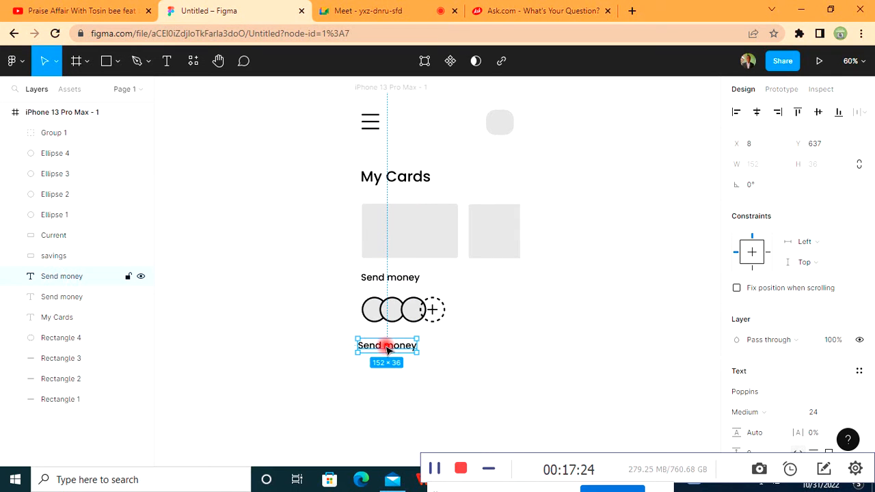
double_click(401, 343)
type("Amount")
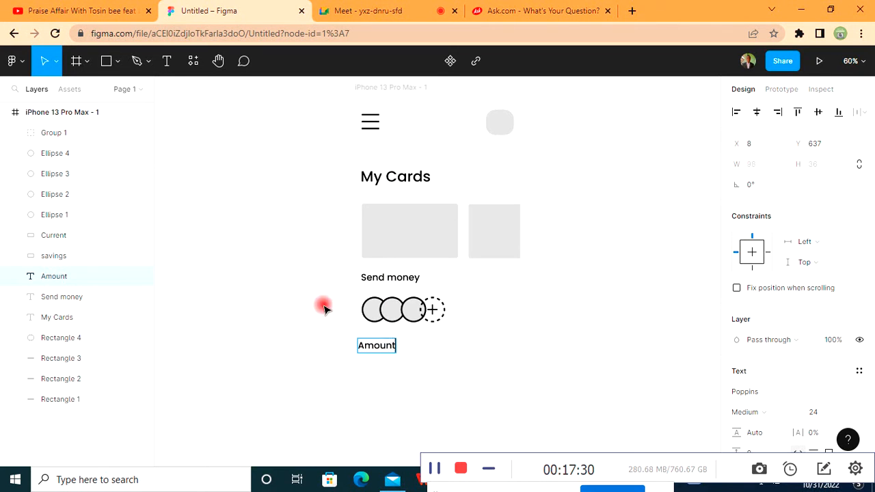
key("Escape")
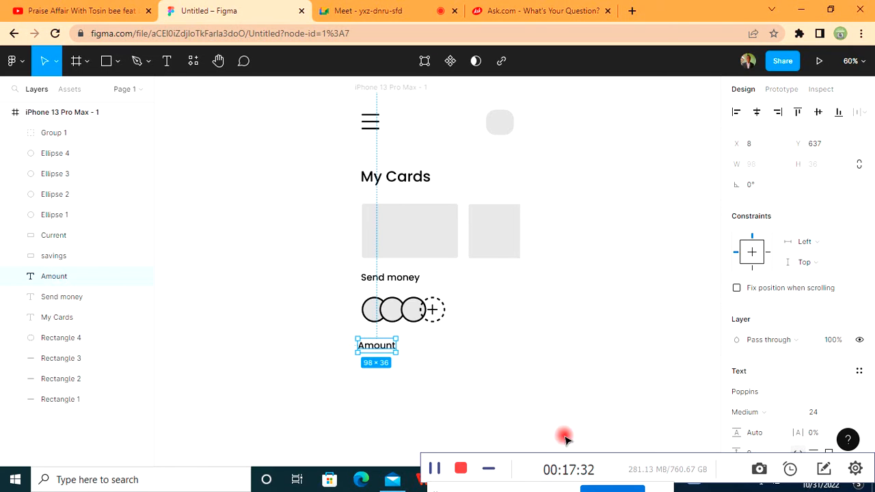
left_click(439, 359)
- Activate the Rectangle tool and add a new page named "component" to the file
scroll(410, 342, "down", 1)
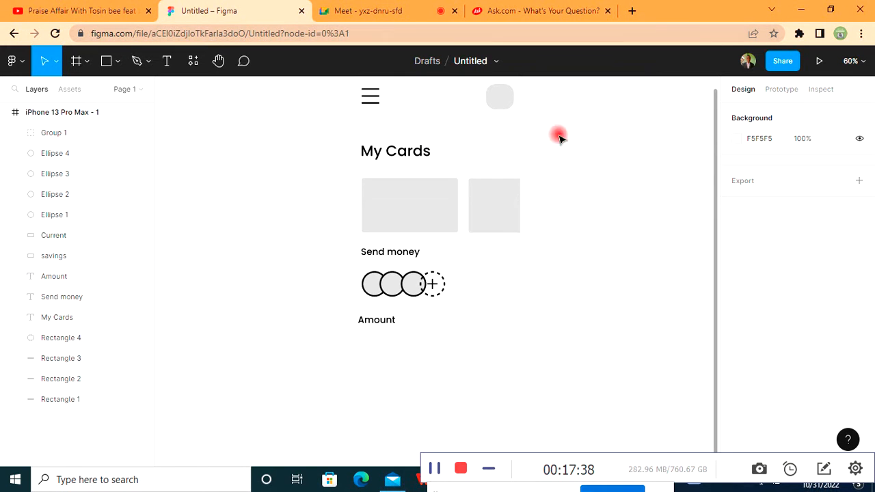
left_click(111, 65)
left_click(113, 65)
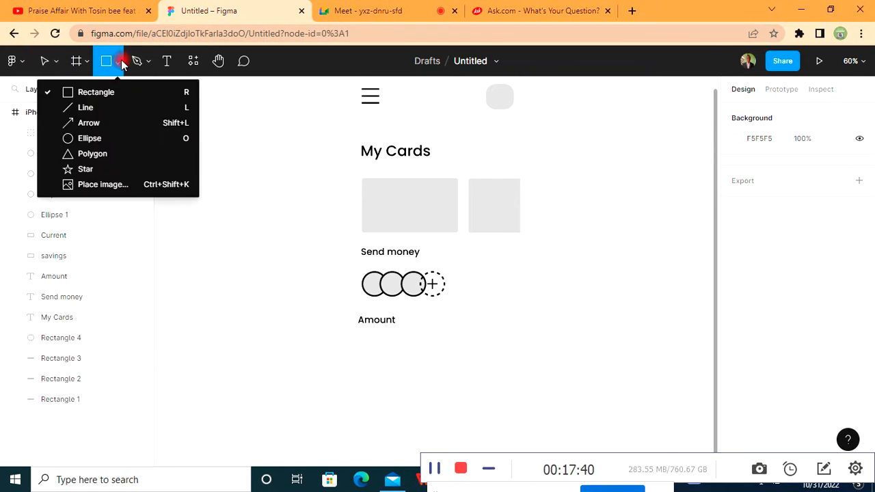
left_click(113, 93)
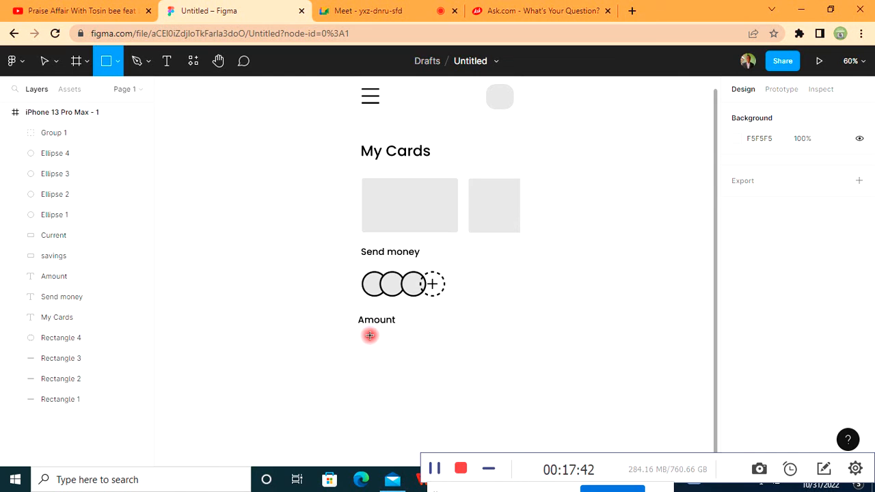
scroll(426, 178, "up", 5)
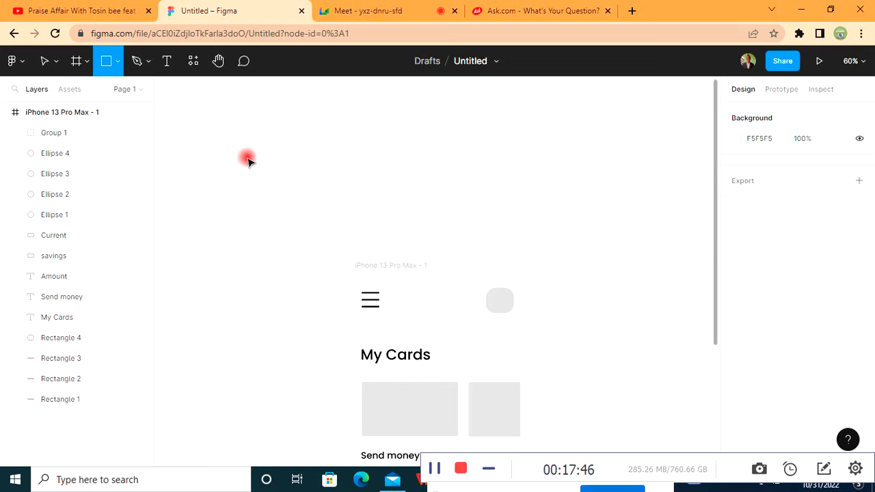
left_click(69, 90)
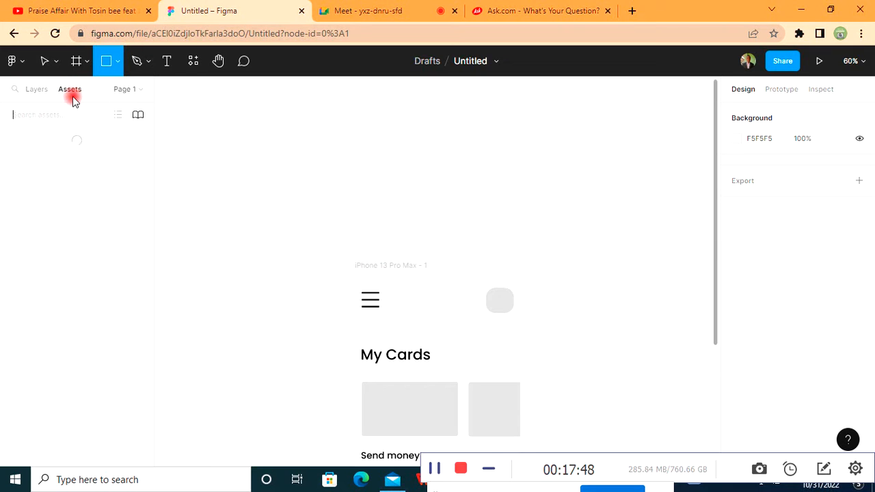
left_click(36, 92)
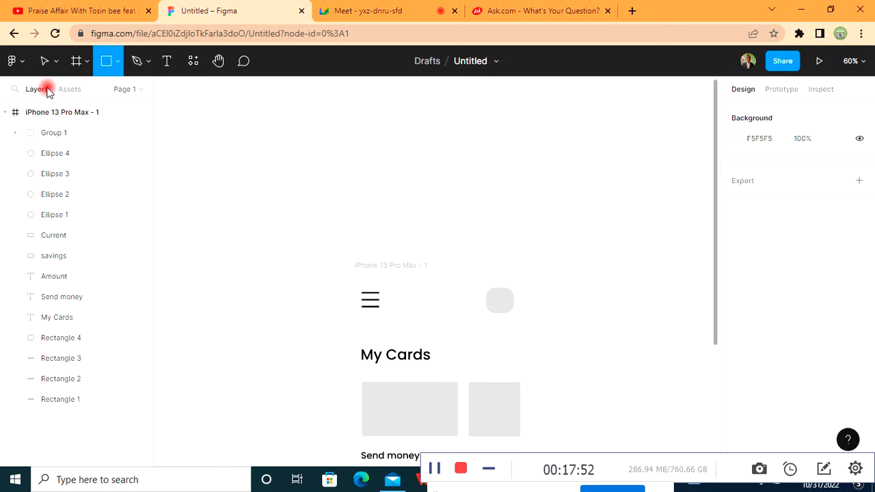
left_click(144, 90)
left_click(137, 114)
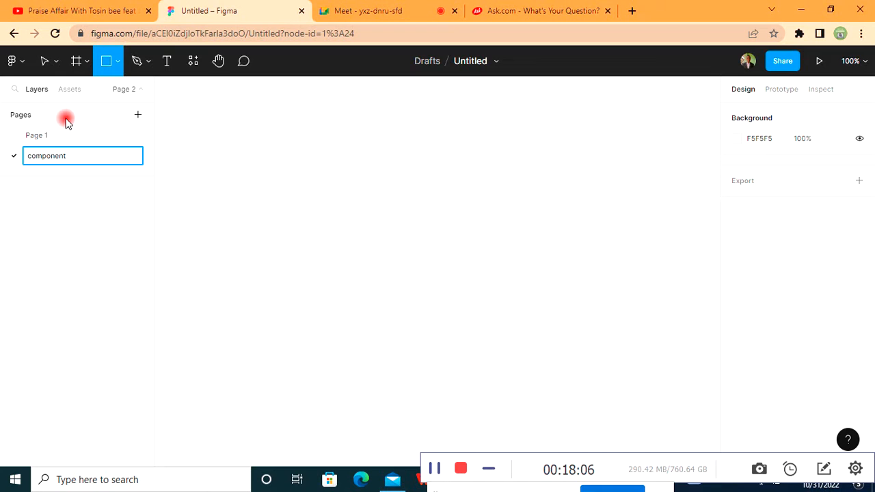
key("Return")
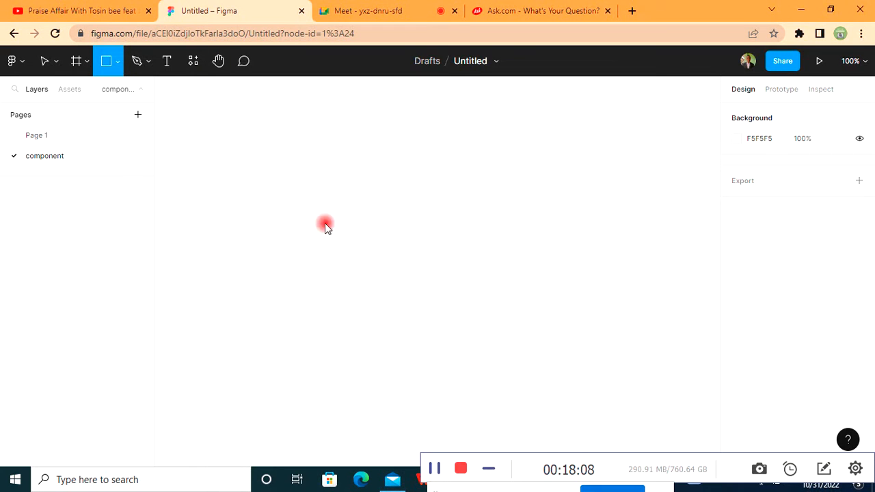
- Draw a rectangle about 204 × 32 on the component page and give it a grey 8F8F8F inside stroke of 1
mouse_move(300, 185)
left_mouse_down()
mouse_move(504, 211)
mouse_move(503, 221)
mouse_move(400, 209)
mouse_move(437, 208)
left_mouse_up()
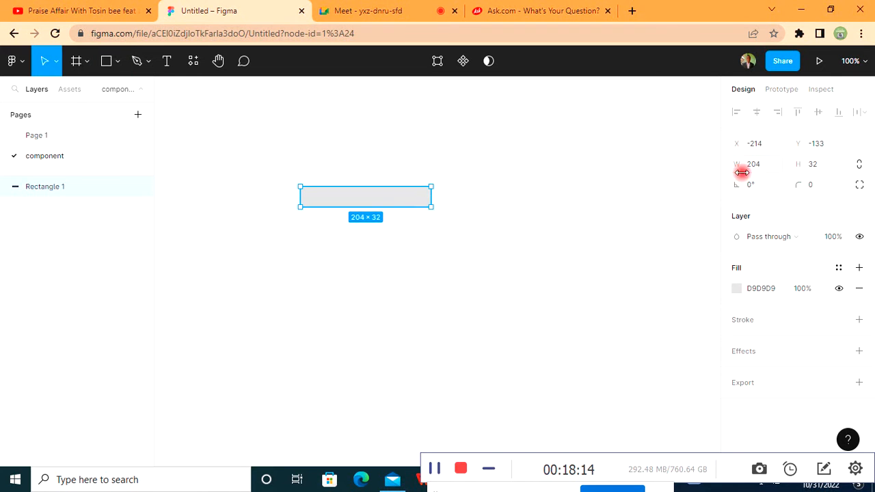
left_click(248, 143)
left_click(379, 200)
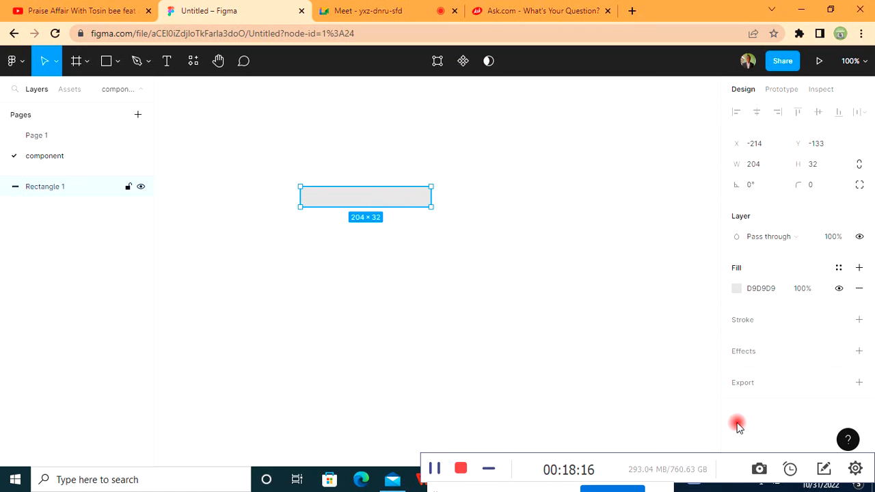
left_click(859, 319)
left_click(735, 339)
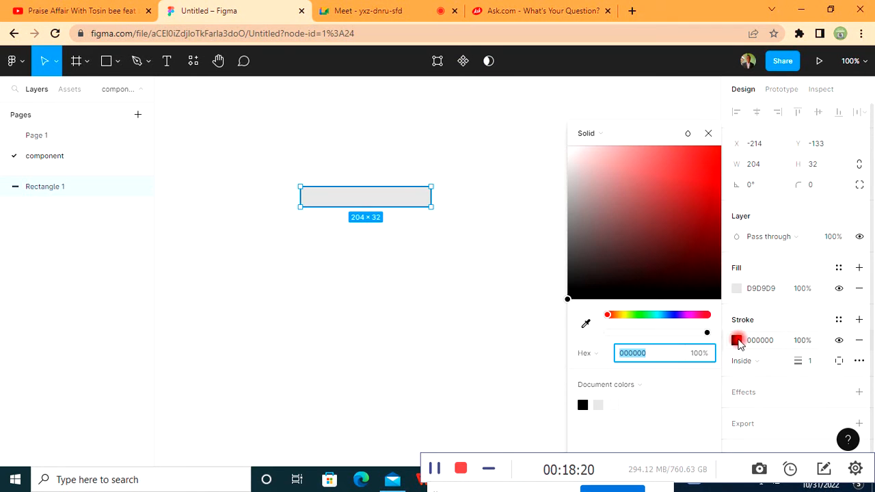
mouse_move(567, 298)
left_mouse_down()
mouse_move(575, 226)
mouse_move(567, 215)
left_mouse_up()
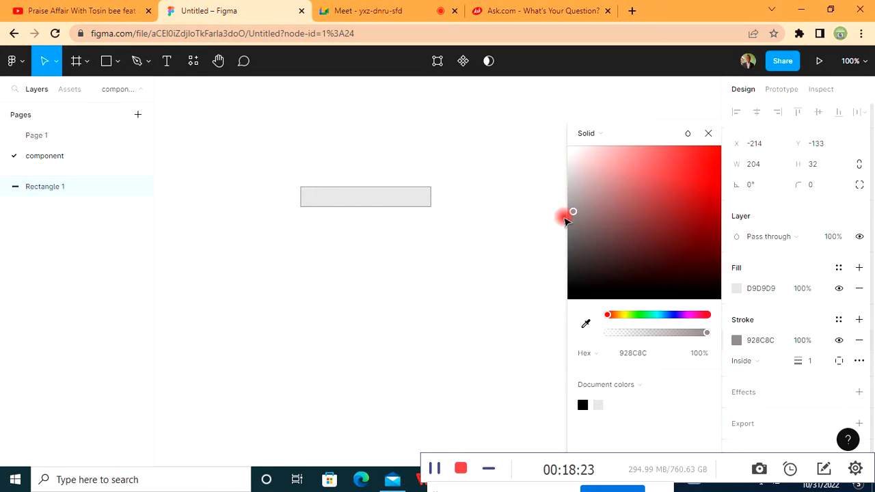
left_click(707, 134)
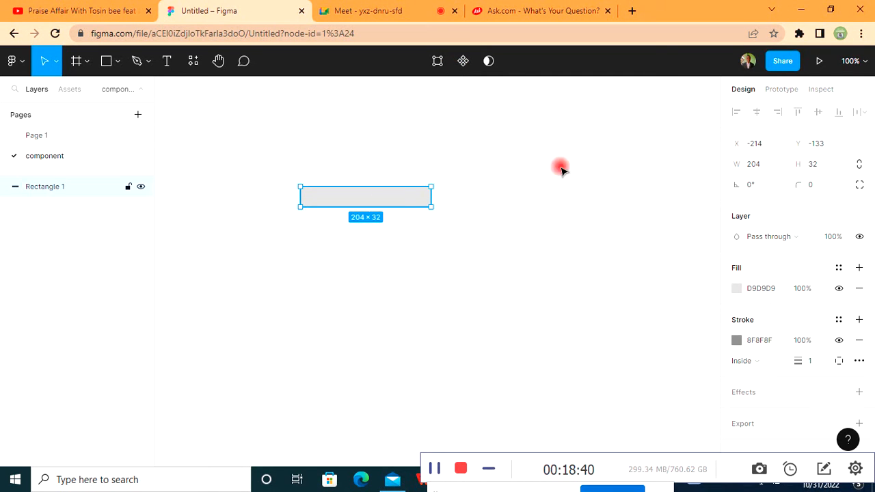
- Set the rectangle's corner radius to 5
left_click(813, 186)
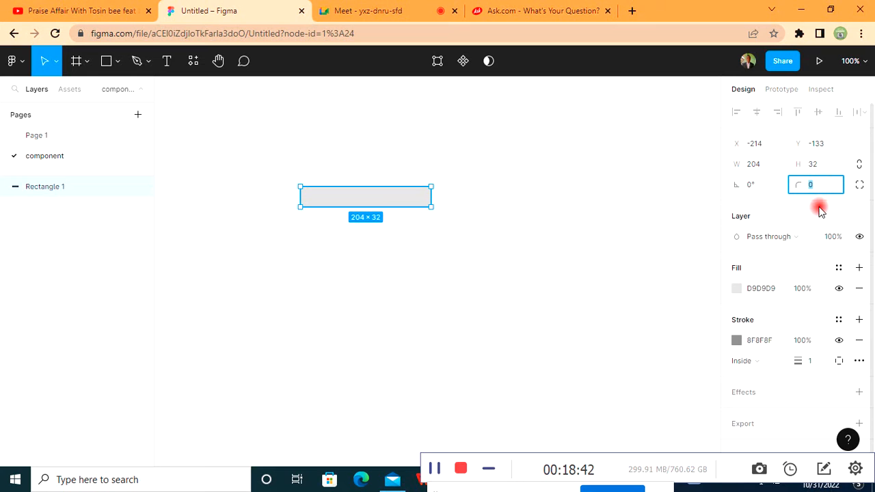
left_click(470, 260)
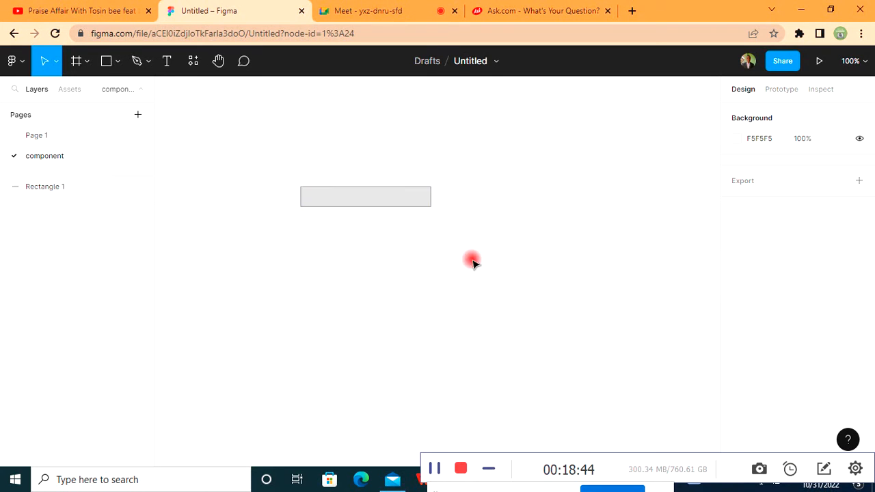
left_click_drag(318, 191, 322, 196)
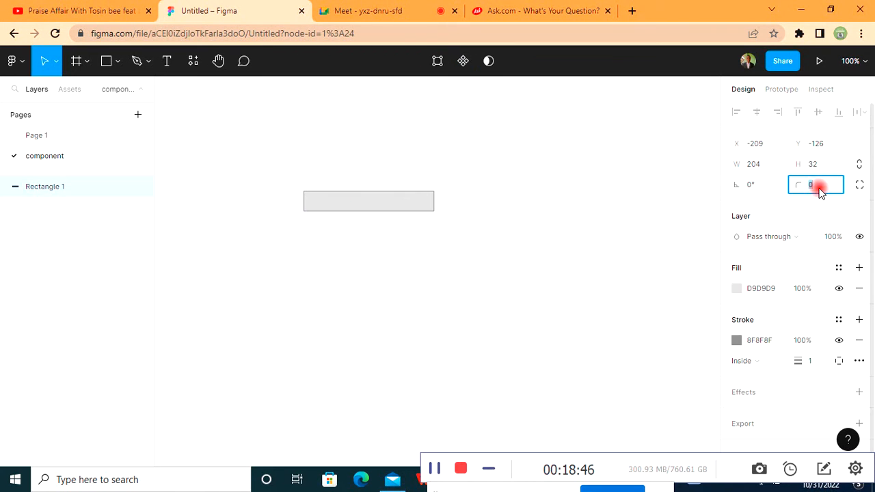
key("Return")
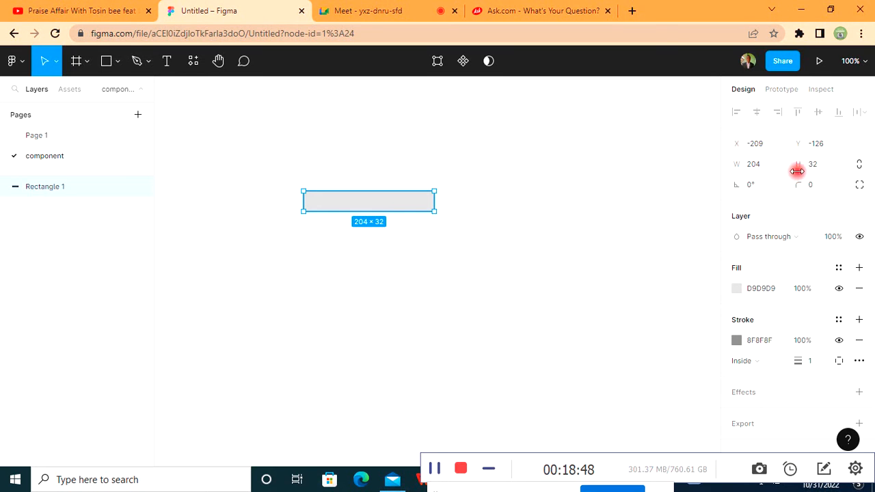
left_click(815, 187)
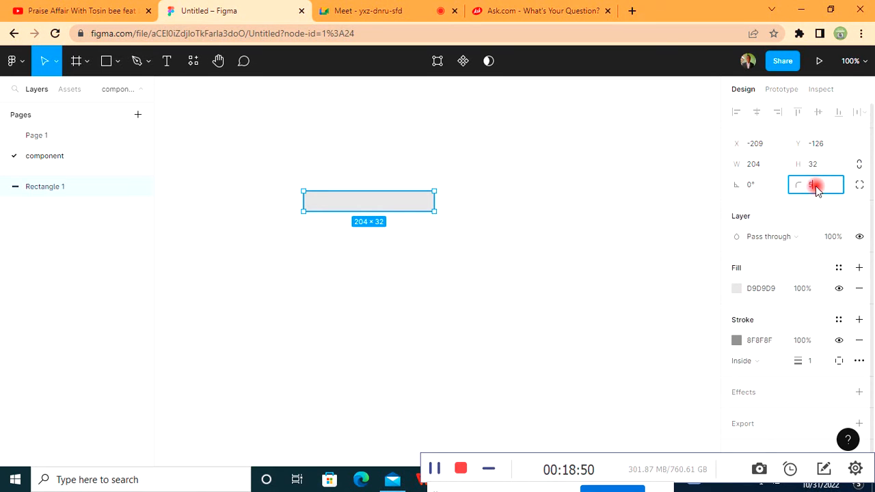
left_click(586, 271)
- Add a drop shadow to the grey rectangle on the component page and set its X offset to 2
left_click(347, 199)
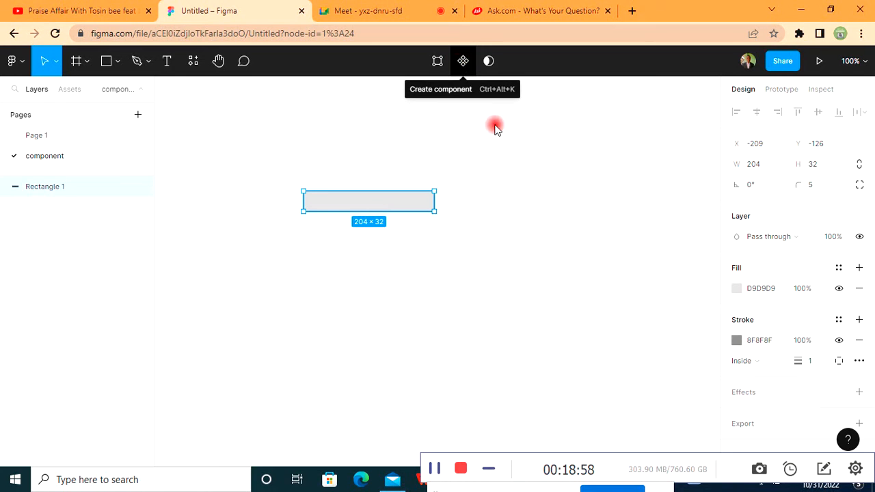
scroll(745, 393, "down", 1)
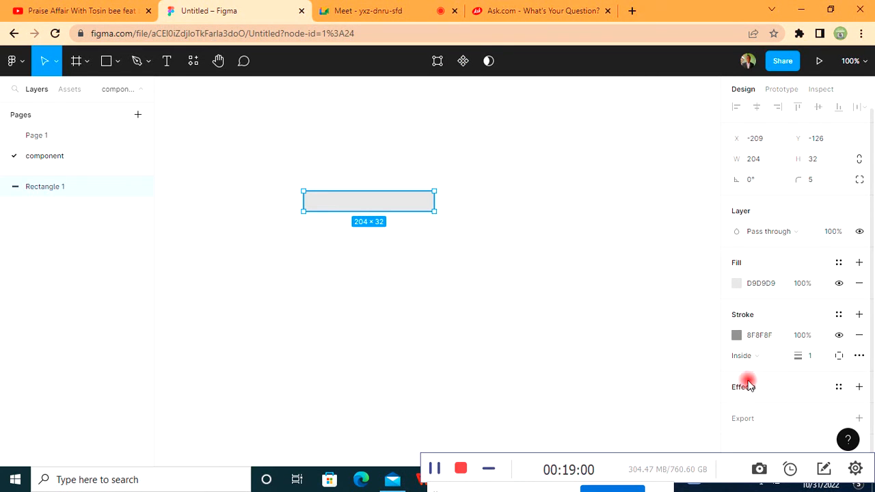
left_click(742, 388)
left_click(736, 407)
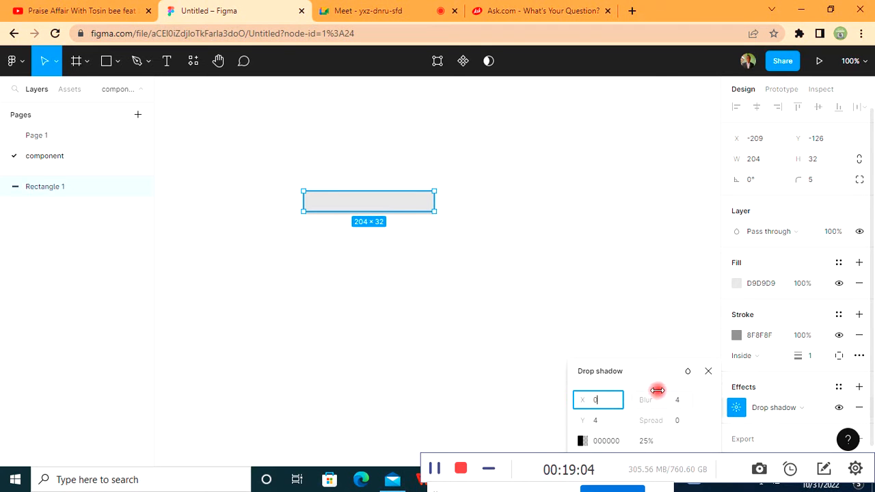
key("BackSpace")
type("2")
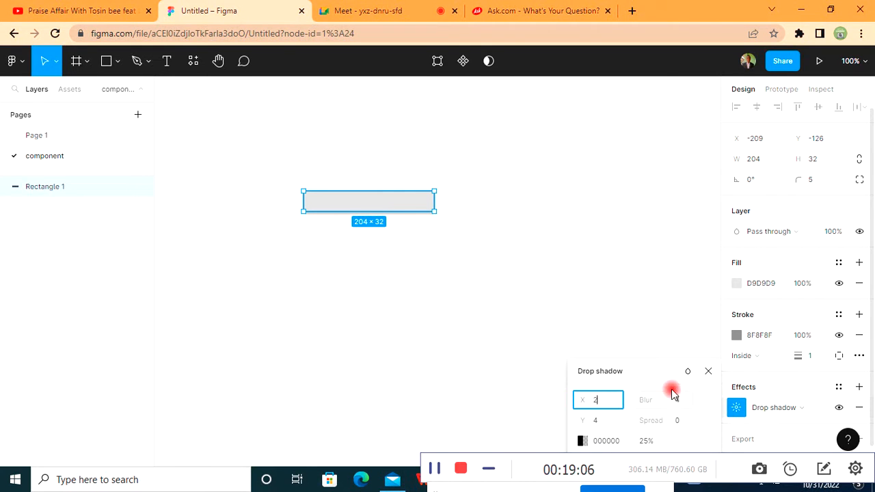
left_click(584, 333)
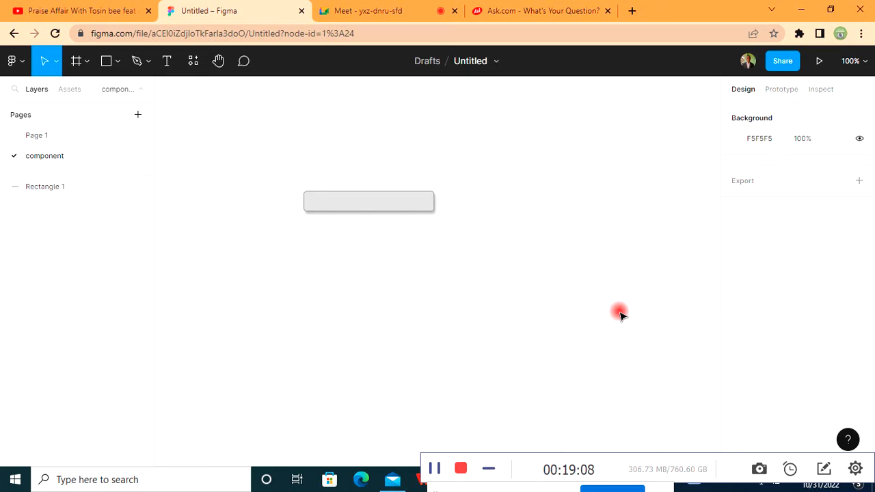
- Set the grey rectangle's drop shadow to a Y offset of 1, a blur of 1 and an opacity of 1%
left_click(393, 206)
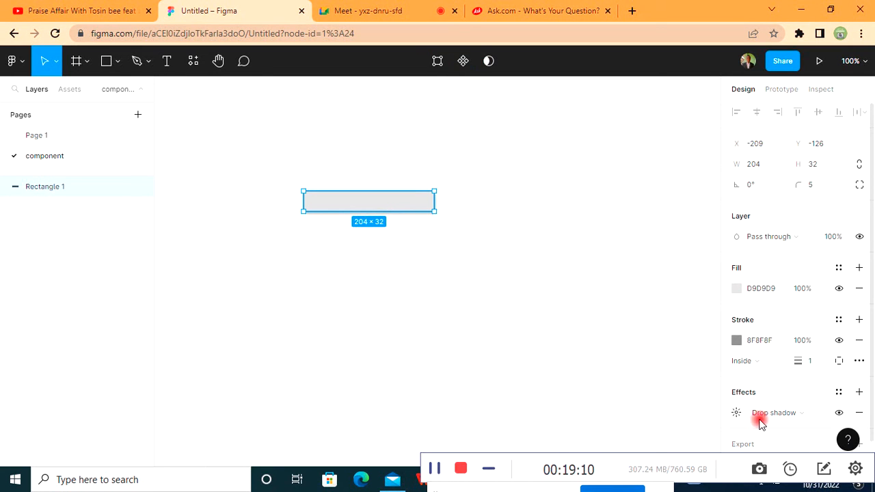
left_click(736, 413)
left_click(597, 422)
type("1")
left_click(683, 403)
type("1")
left_click(655, 443)
type("1")
left_click(604, 311)
left_click(333, 200)
left_click(360, 315)
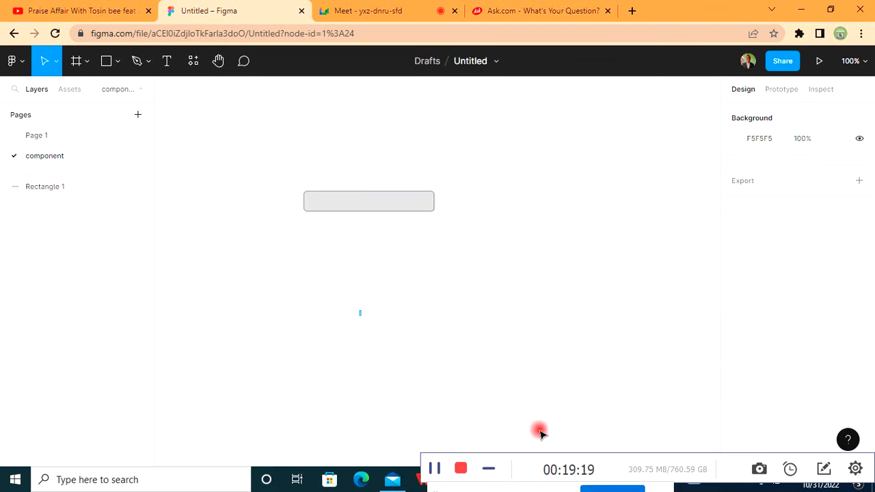
- Move the grey rectangle slightly up and left to about X -224, Y -138 and convert it into a component
left_click(352, 209)
mouse_move(362, 207)
left_mouse_down()
mouse_move(334, 209)
mouse_move(352, 200)
left_mouse_up()
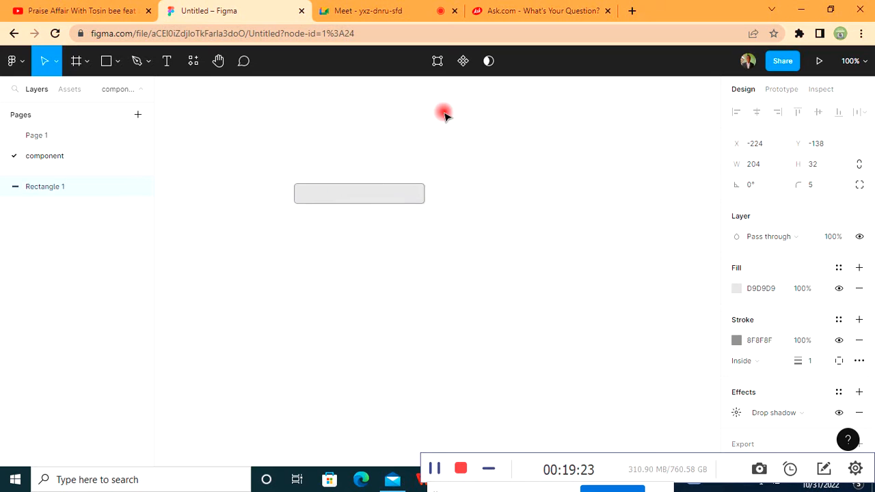
left_click(464, 63)
left_click(488, 301)
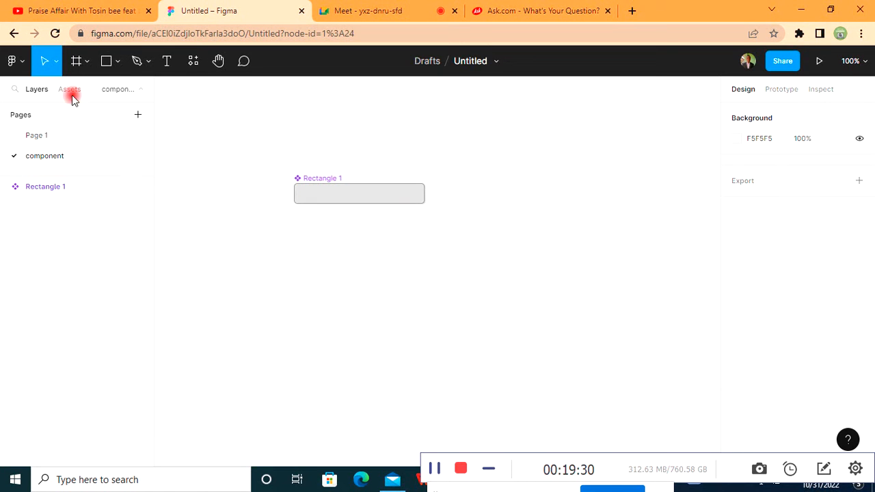
- Place an instance of the rectangle component below the "Amount" heading in the iPhone frame on Page 1
left_click(41, 135)
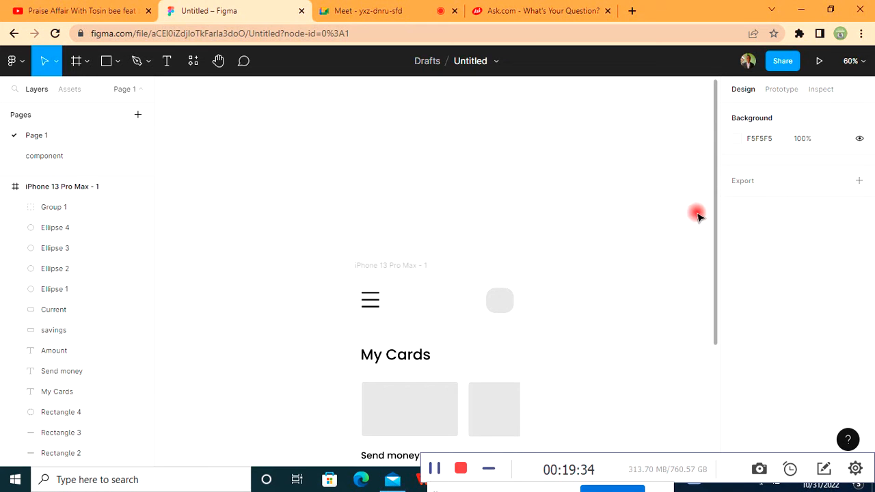
scroll(704, 217, "down", 2)
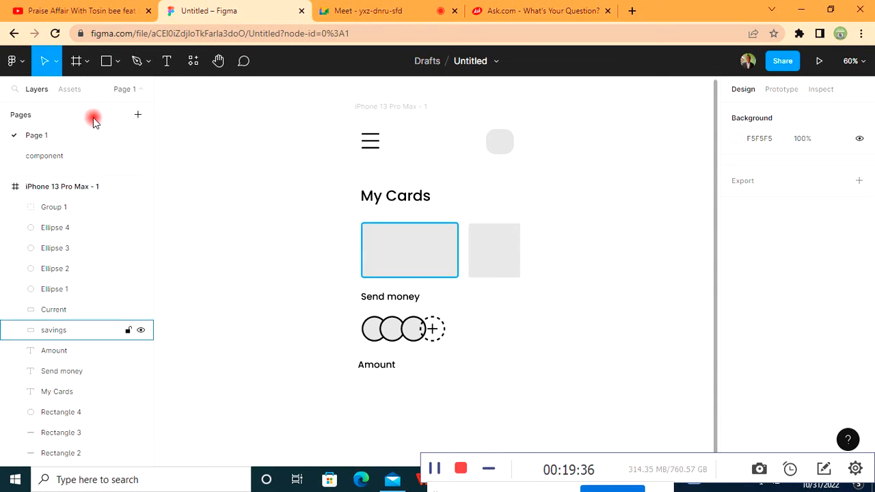
left_click(70, 89)
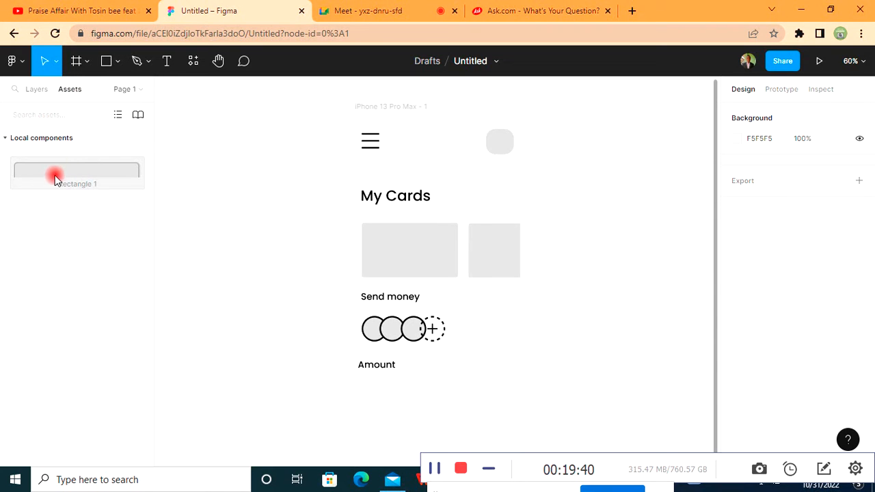
left_click_drag(445, 285, 401, 396)
- Show the row and column layout grids of the iPhone frame and align the "Amount" heading to the first column
left_click(369, 106)
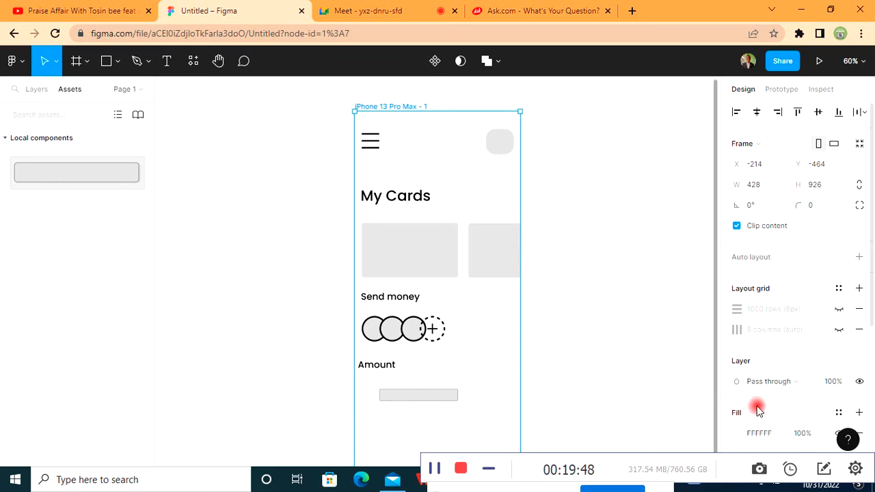
scroll(745, 341, "down", 3)
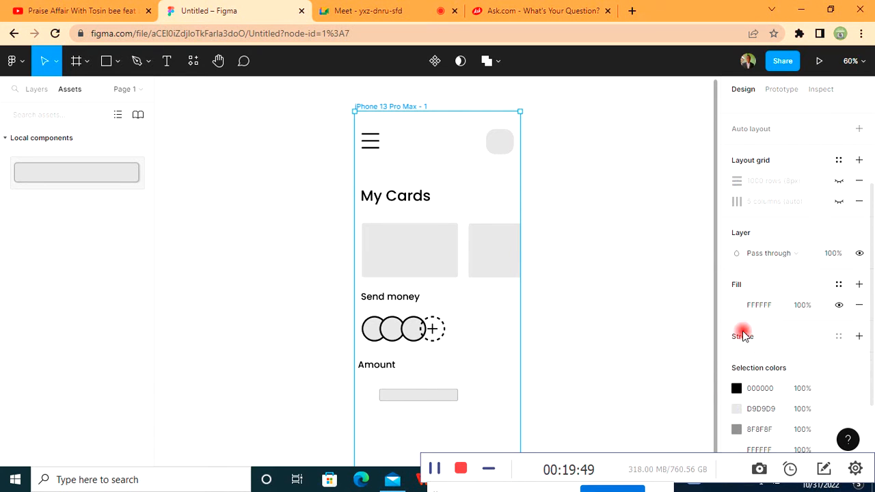
left_click(838, 200)
left_click(839, 180)
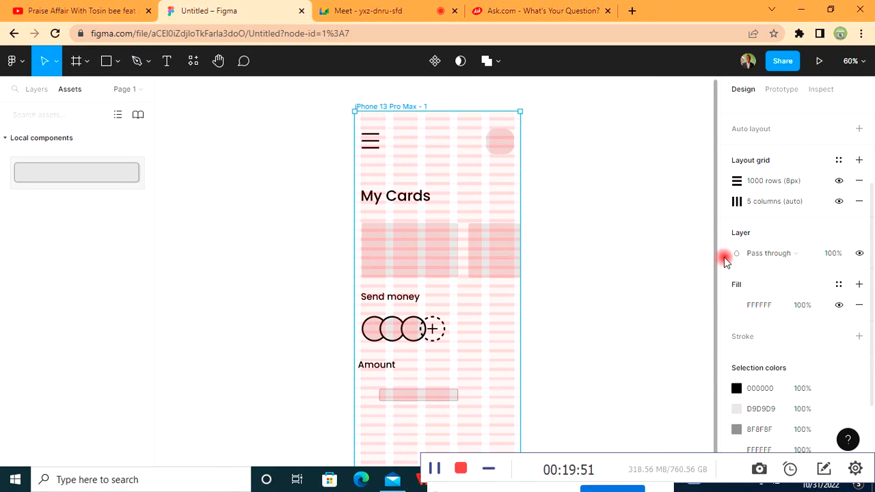
left_click(378, 368)
left_click_drag(378, 369, 378, 370)
- Return to the component page and draw a rectangle about 204 × 34 below the existing component
left_click(36, 89)
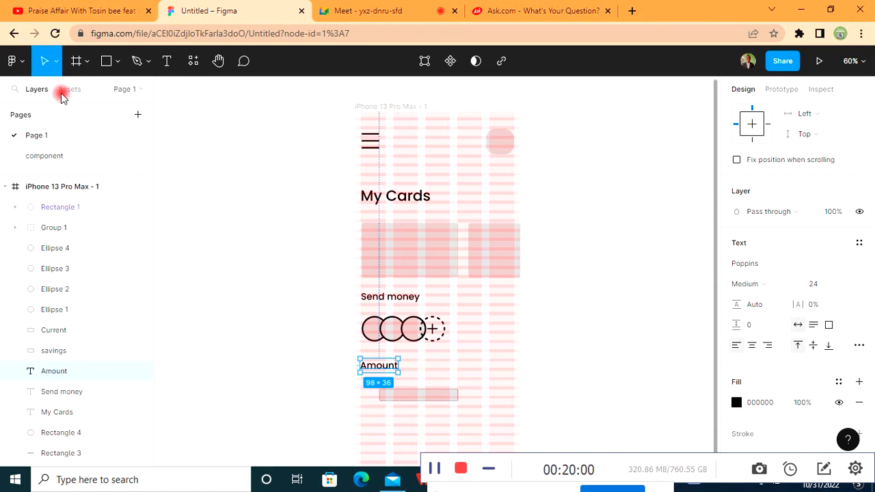
left_click(54, 156)
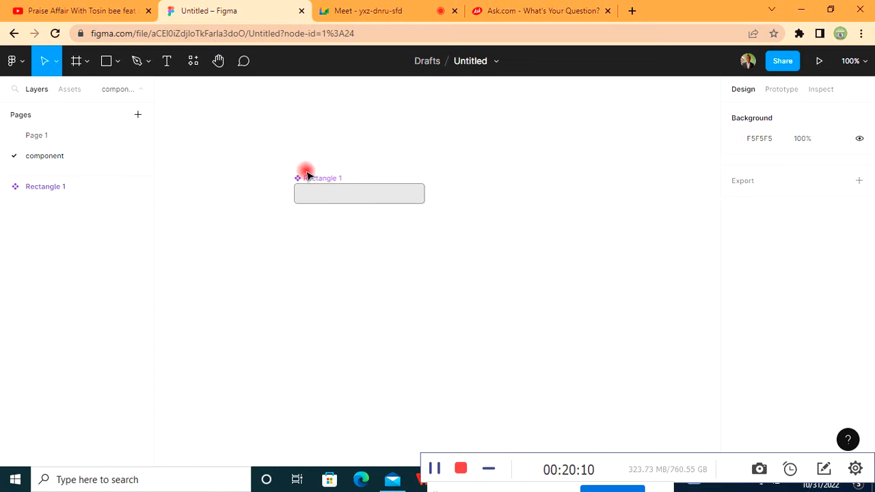
left_click(71, 89)
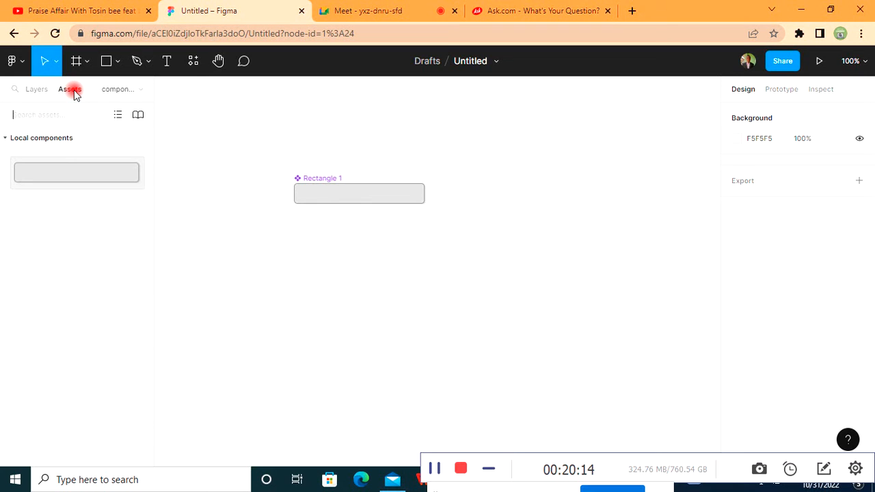
left_click(39, 91)
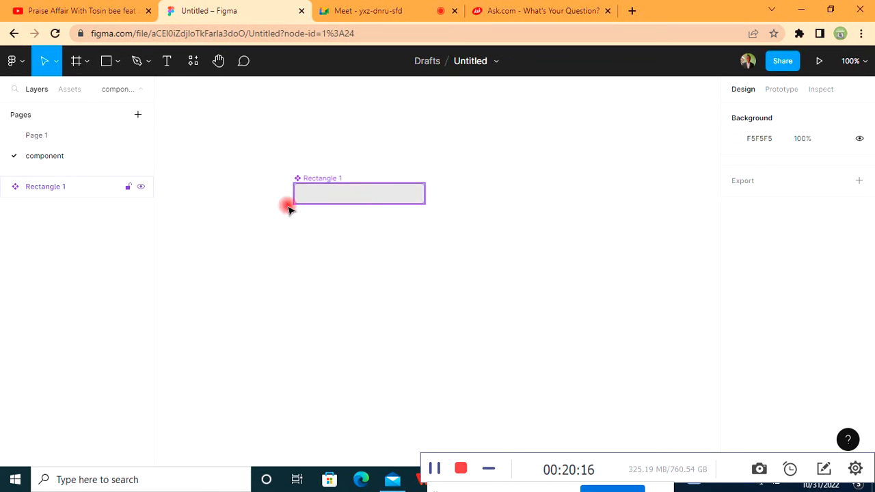
left_click(104, 61)
mouse_move(294, 237)
left_mouse_down()
mouse_move(421, 298)
mouse_move(435, 272)
mouse_move(424, 263)
left_mouse_up()
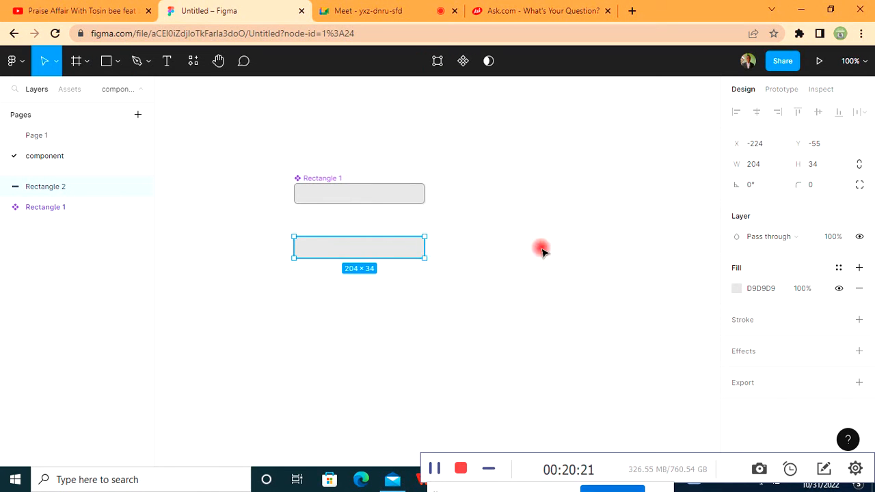
- Fill the new rectangle with near-black 0C0000 and set its corner radius to 10
left_click(735, 289)
left_click(691, 205)
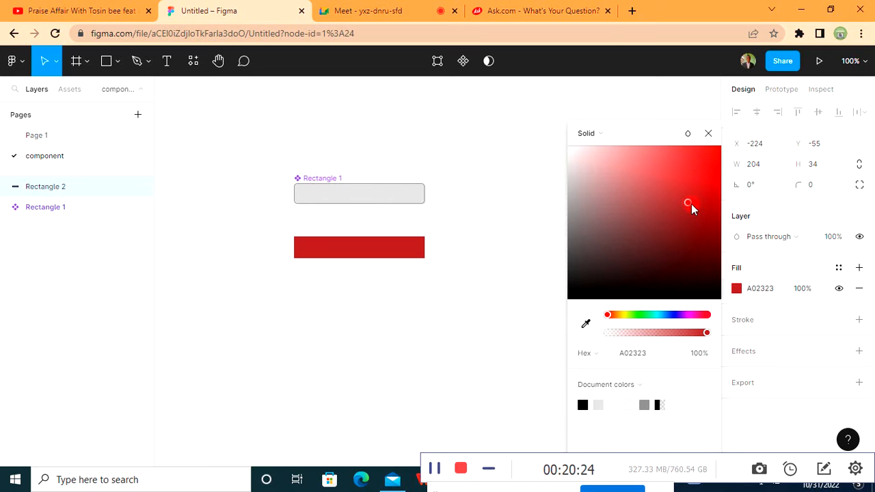
left_click(720, 299)
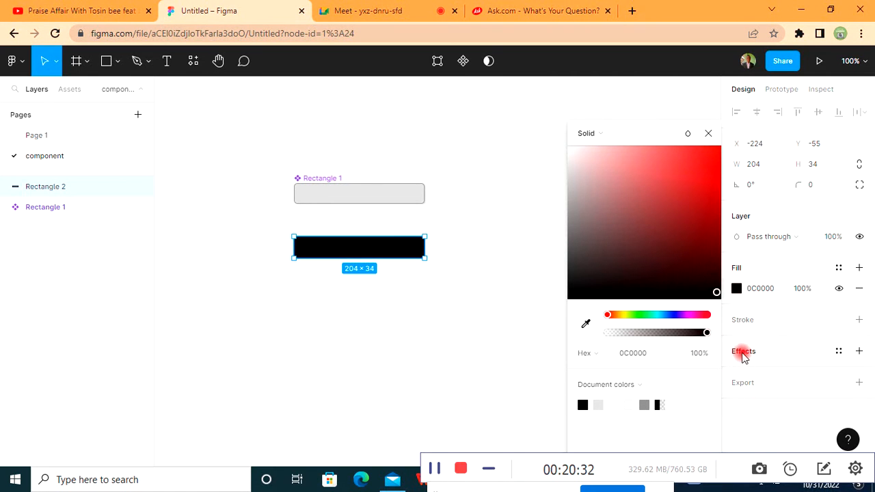
left_click(814, 184)
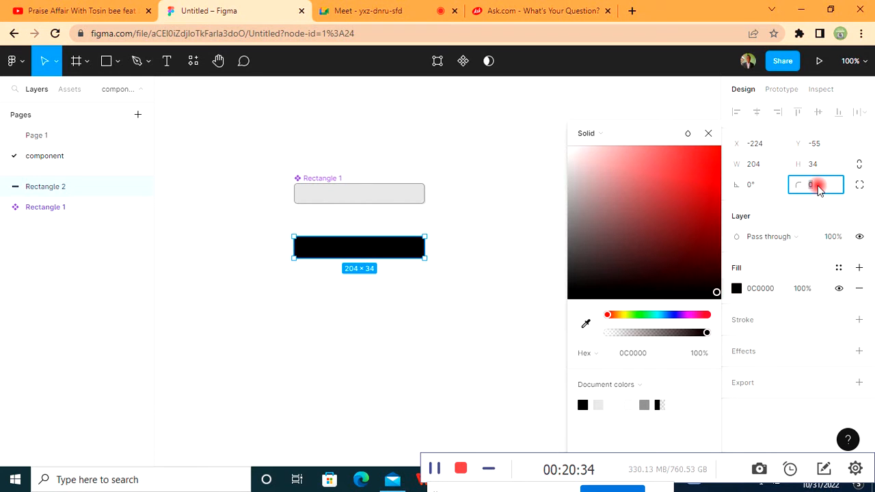
key("Return")
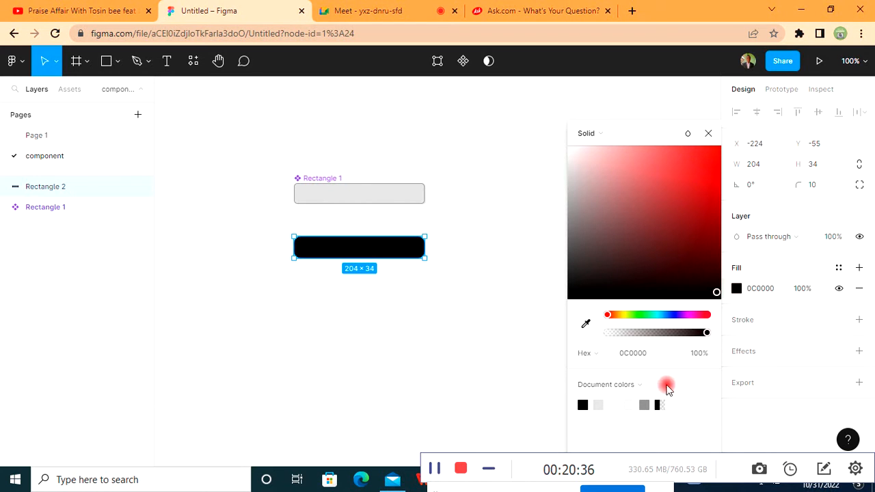
- Add a drop shadow to the black rectangle with an X offset of 2 and a blur of 2
left_click(739, 353)
left_click(744, 353)
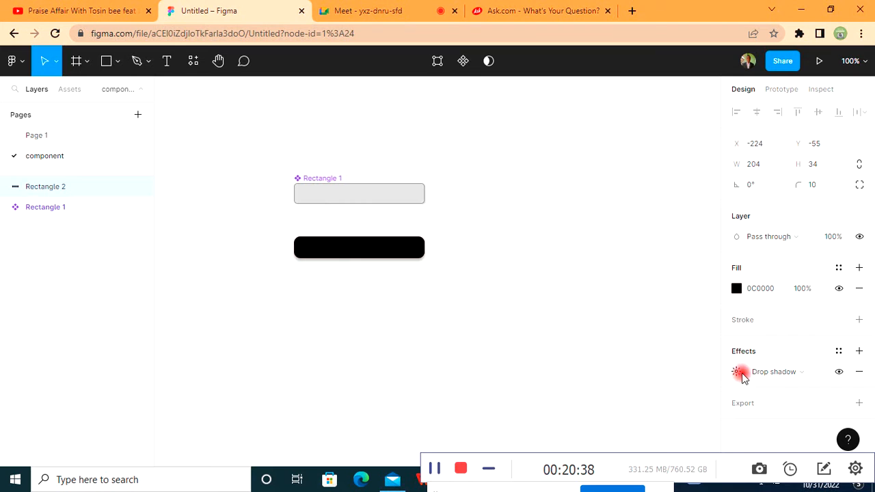
left_click(737, 372)
left_click(604, 406)
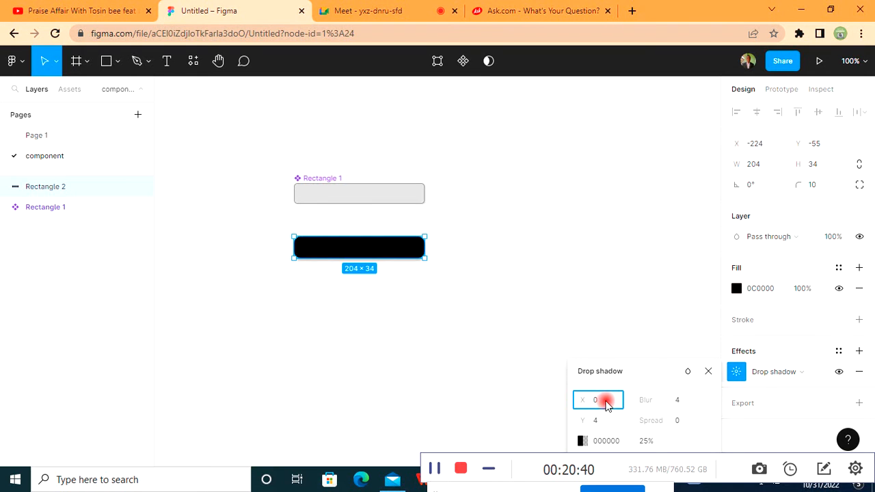
type("21")
key("BackSpace")
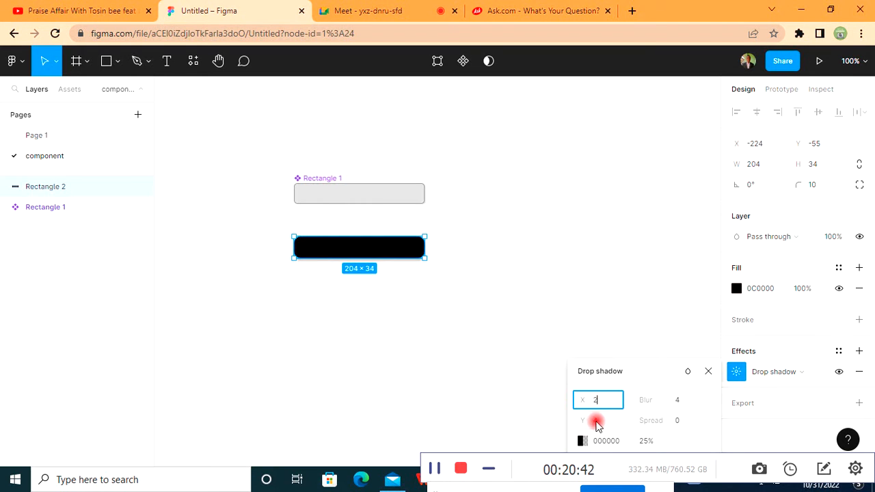
left_click(596, 421)
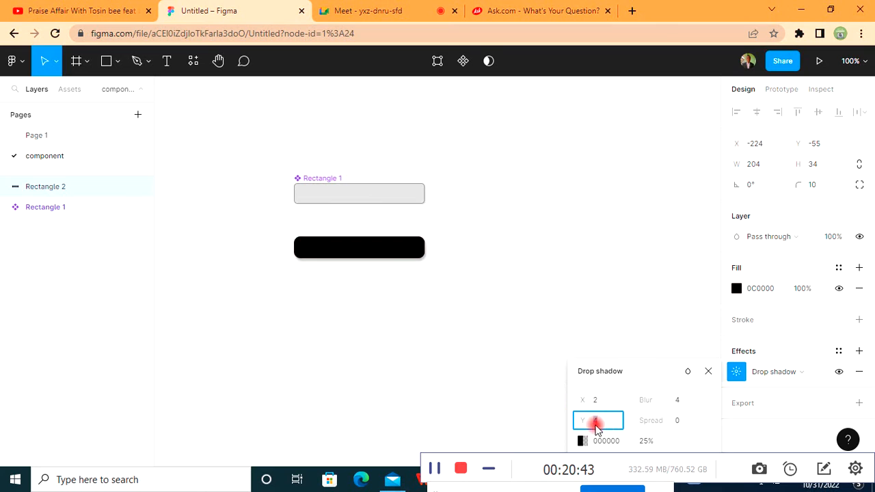
left_click(684, 400)
type("2")
left_click(645, 442)
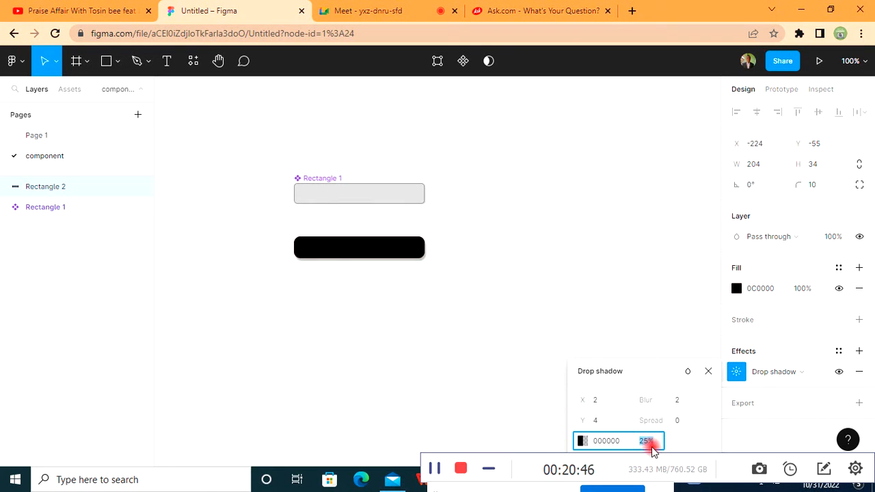
left_click(485, 354)
left_click(367, 254)
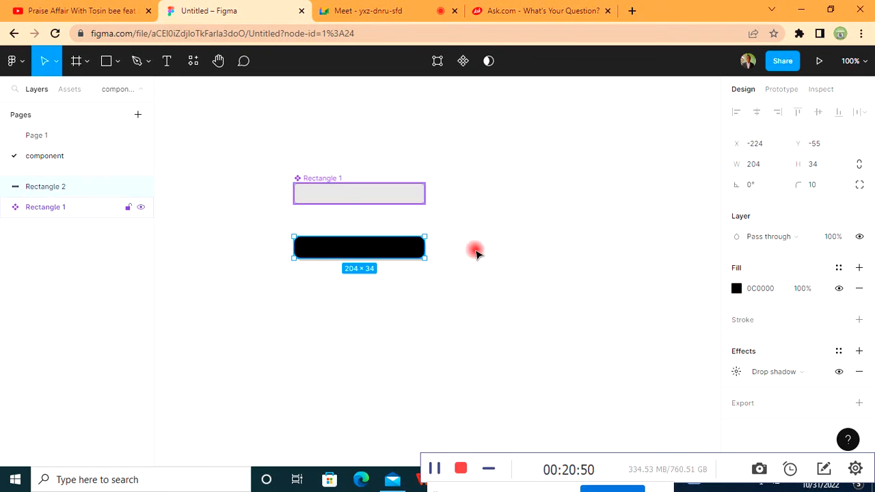
- Add the text "Button" beside the black rectangle, to its right
left_click(167, 61)
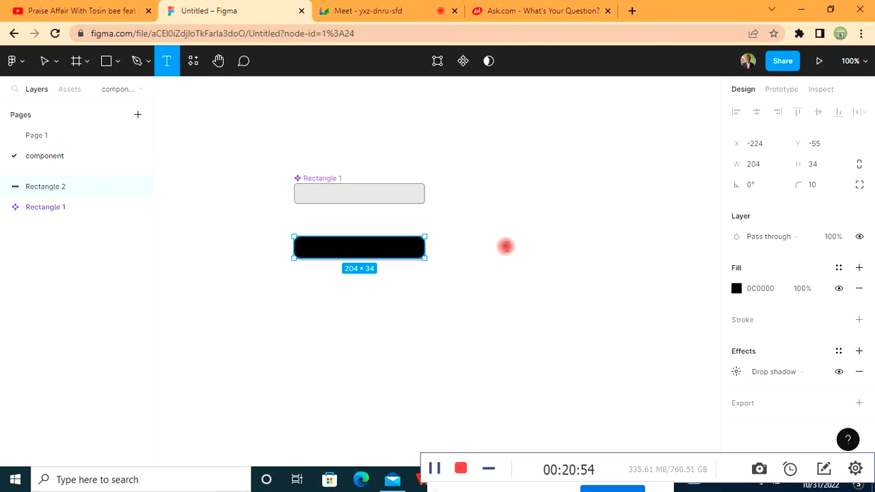
left_click(475, 245)
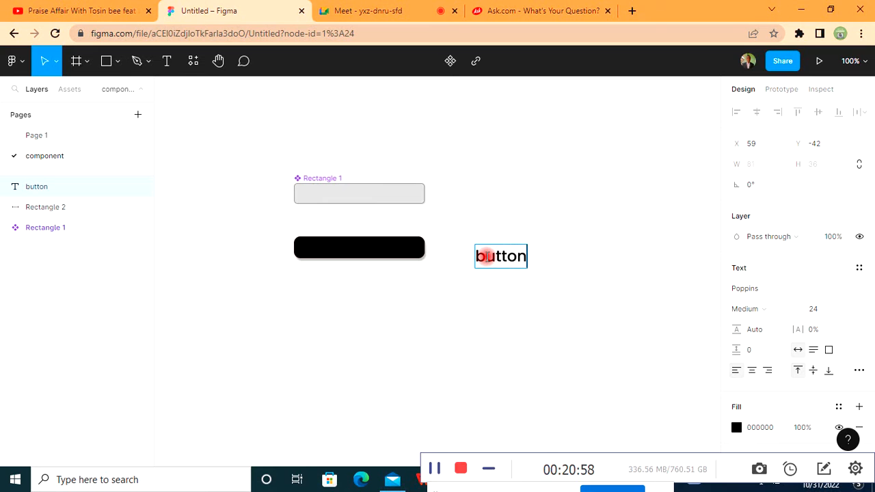
type("B")
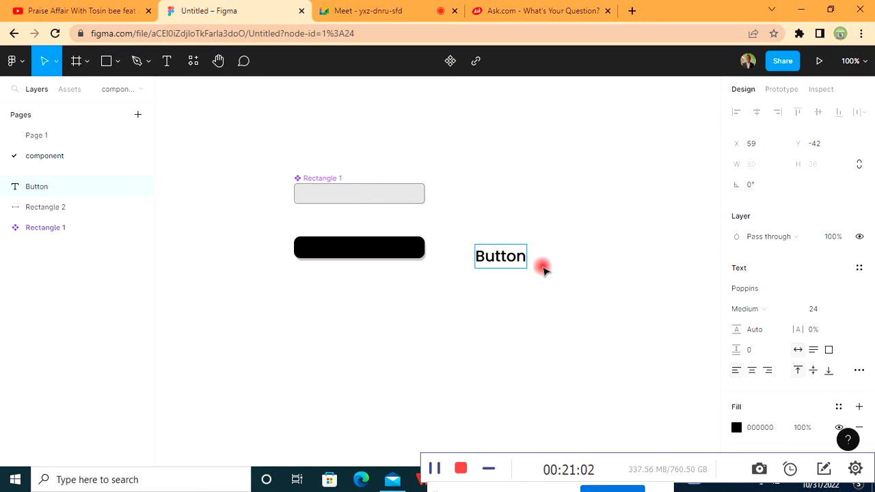
key("Escape")
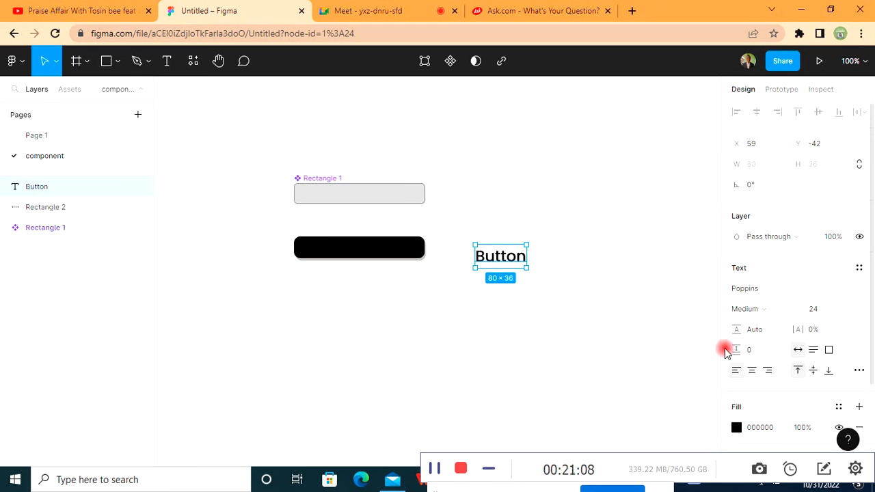
double_click(509, 260)
key("Escape")
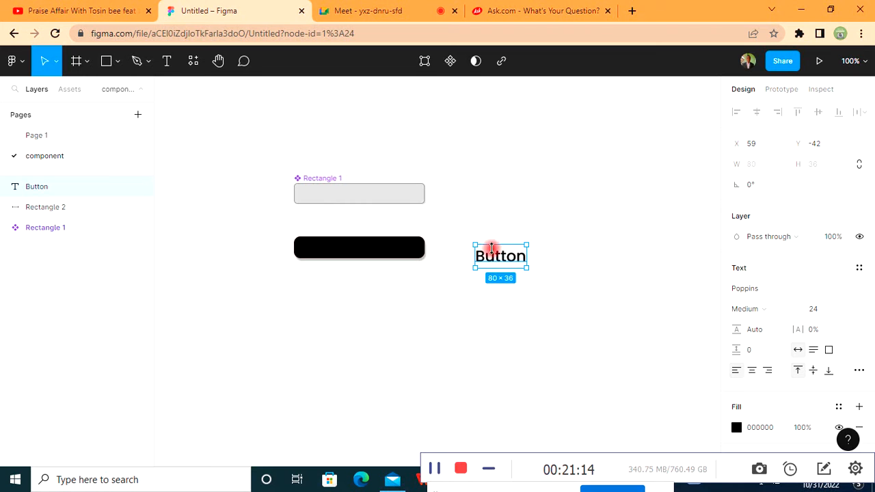
- Wrap the "Button" text in an auto layout frame and set the frame's corner radius to 10
key("shift+a")
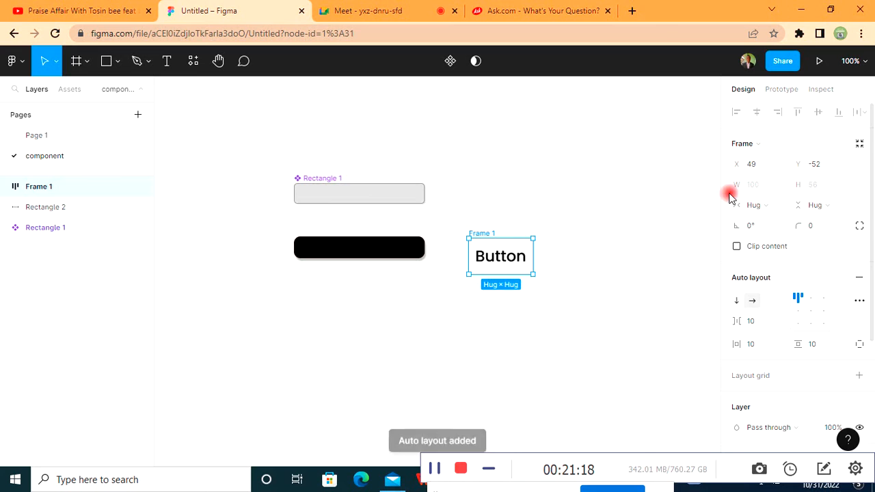
left_click(814, 232)
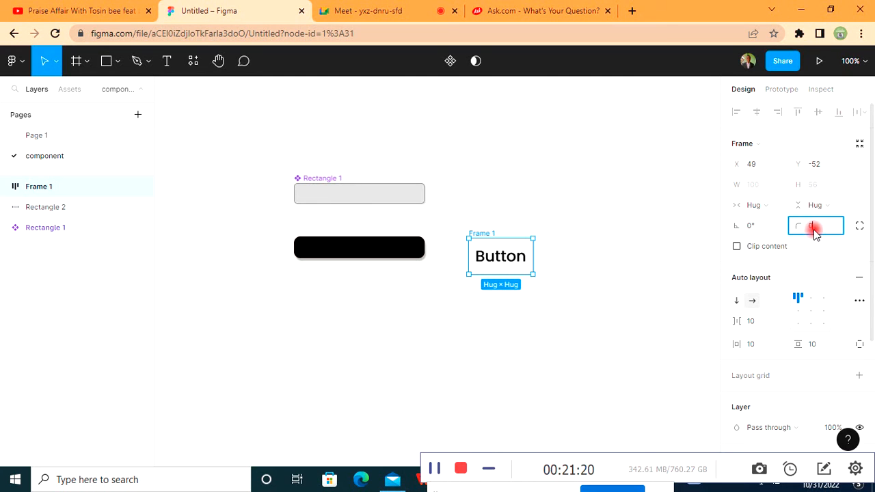
type("10")
key("Return")
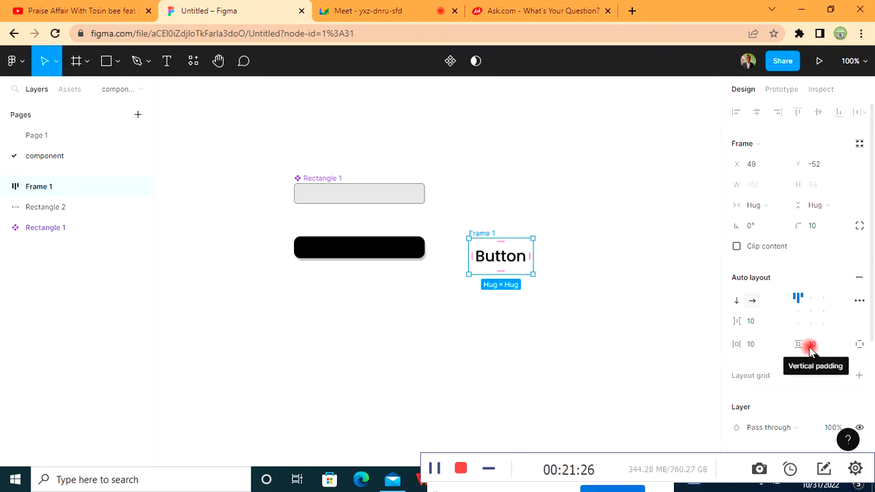
- Try horizontal paddings of 30 and 55 on the "Button" auto layout frame
left_click(749, 345)
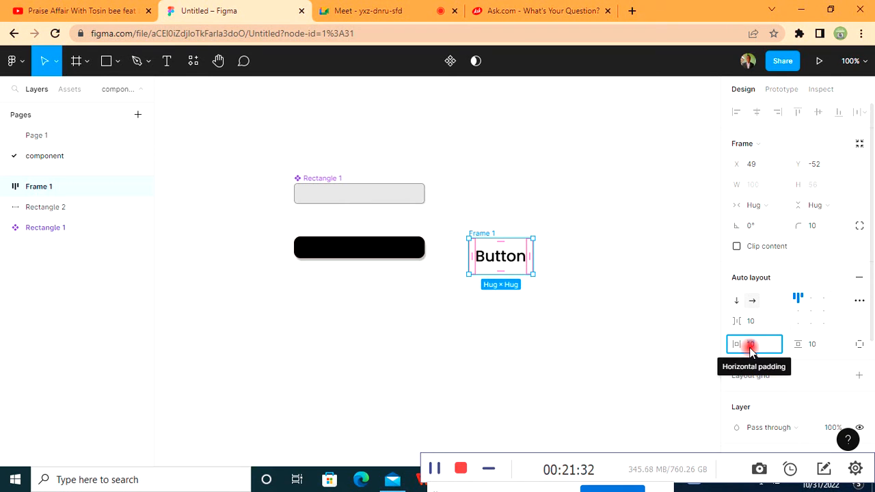
key("BackSpace")
key("Return")
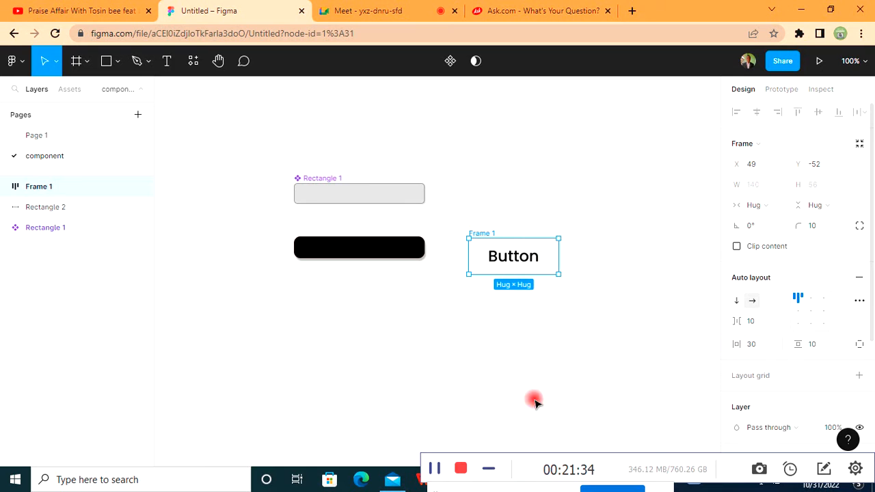
left_click(751, 345)
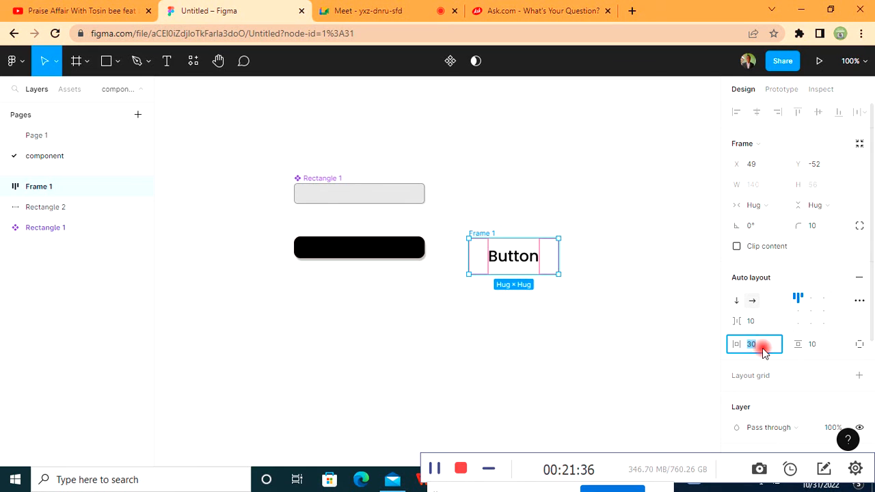
type("55")
key("Return")
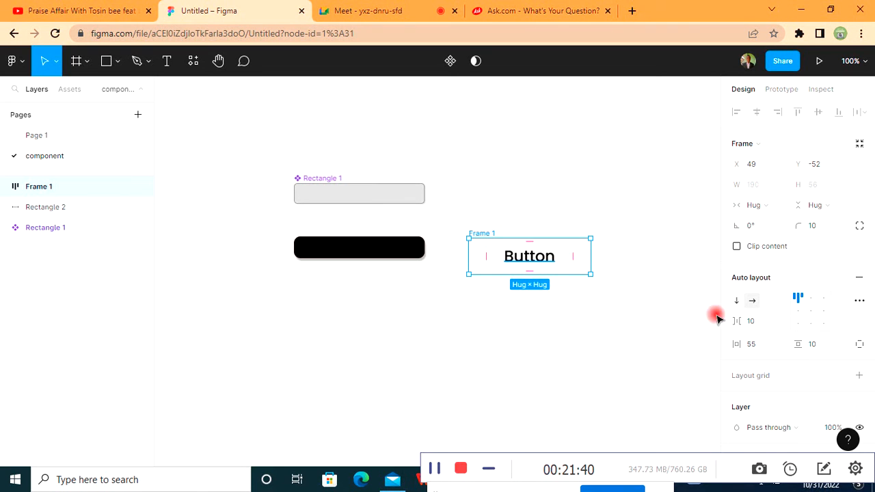
- Set the button frame's horizontal padding to 80 and its vertical padding to 5
left_click(764, 345)
type("80")
key("Return")
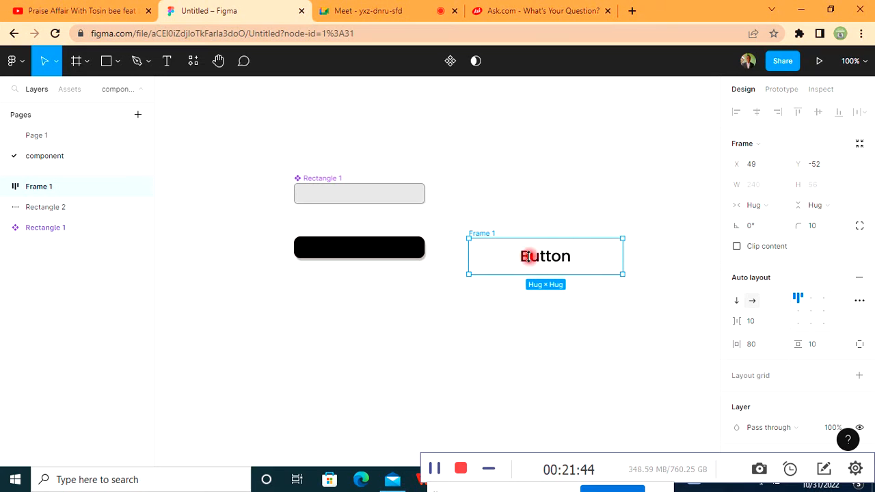
left_click(820, 346)
type("5")
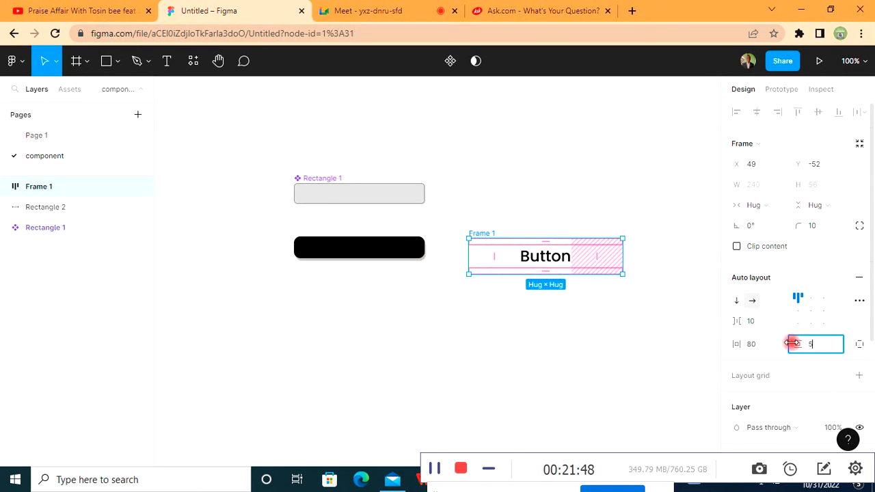
key("Return")
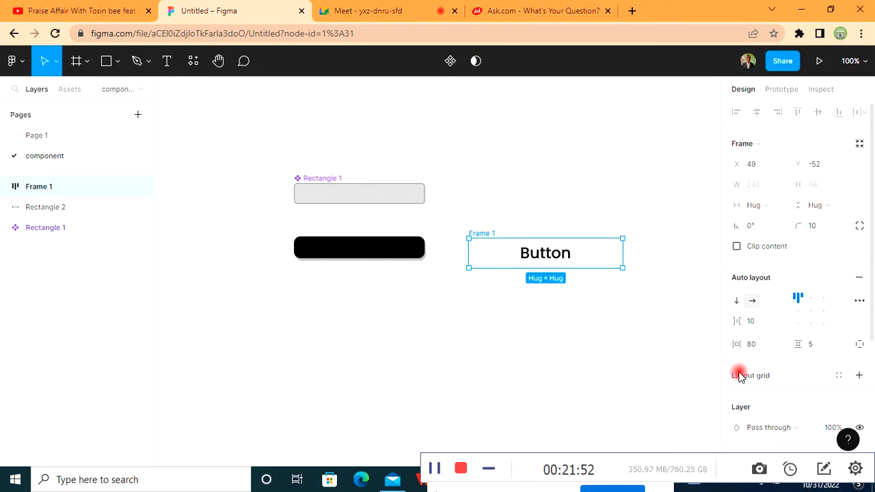
- Add a solid black 000000 fill to the button frame
scroll(741, 389, "down", 3)
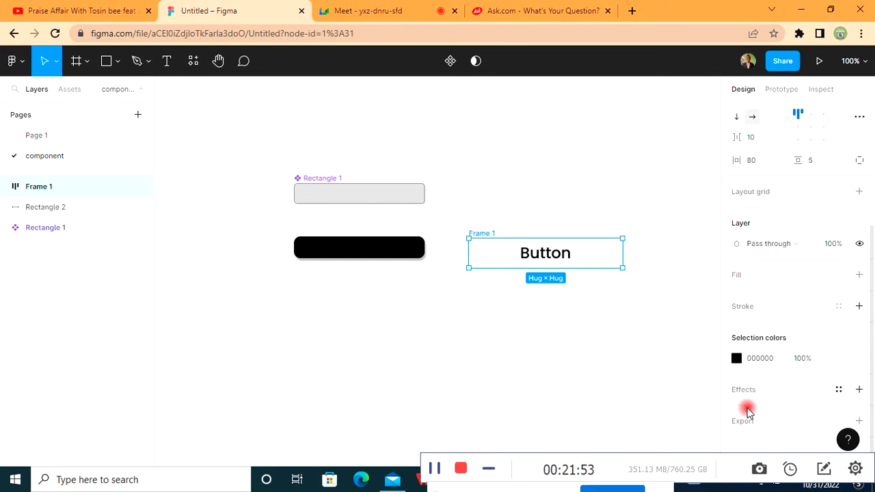
left_click(858, 274)
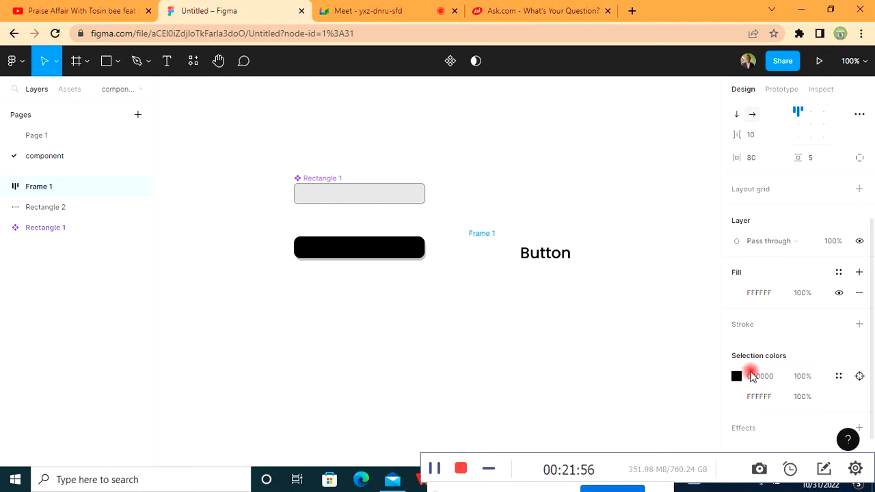
left_click(737, 294)
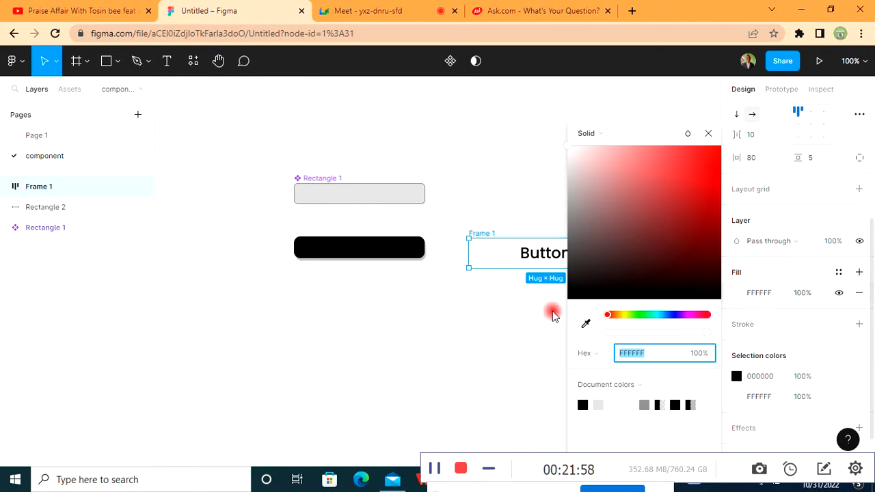
left_click_drag(571, 295, 552, 315)
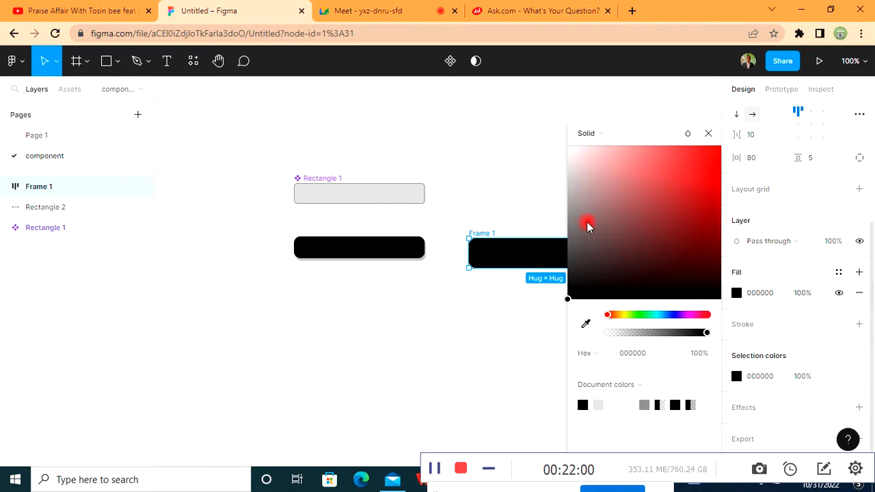
- Change the "Button" text inside the black frame to white FFFFFF
left_click(558, 254)
left_click(553, 253)
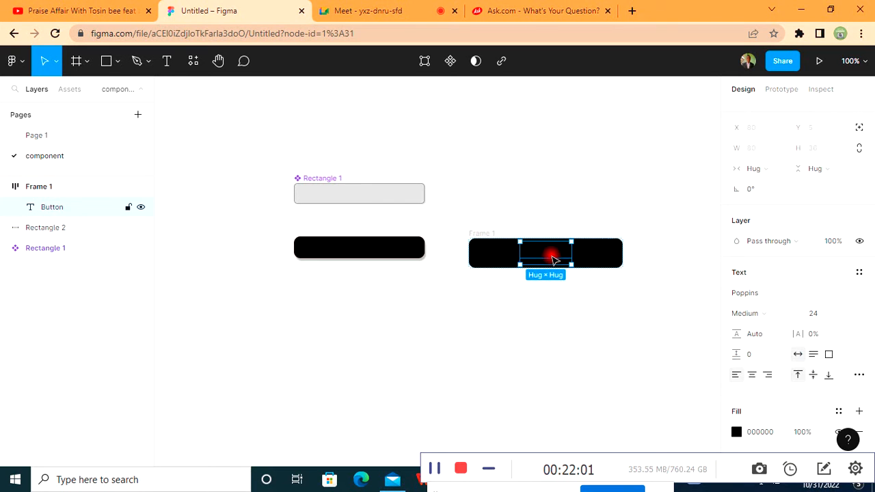
left_click(737, 431)
left_click_drag(619, 176, 685, 103)
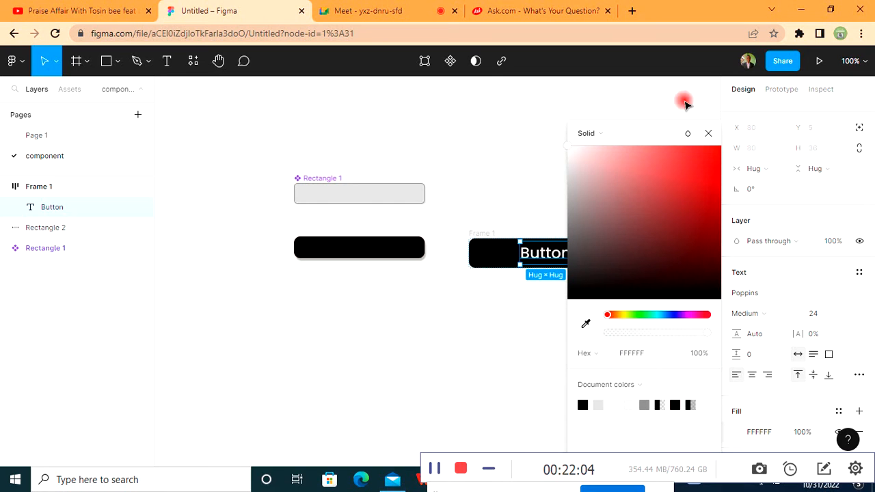
left_click(710, 134)
left_click(673, 280)
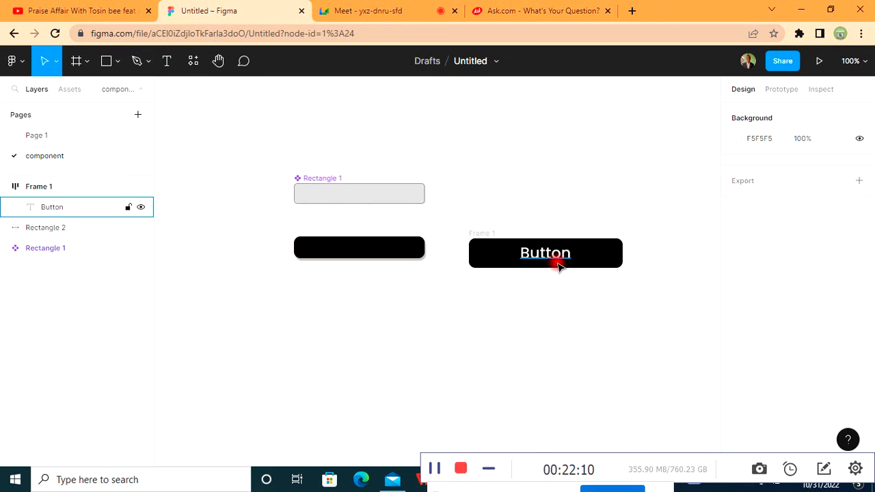
left_click(471, 263)
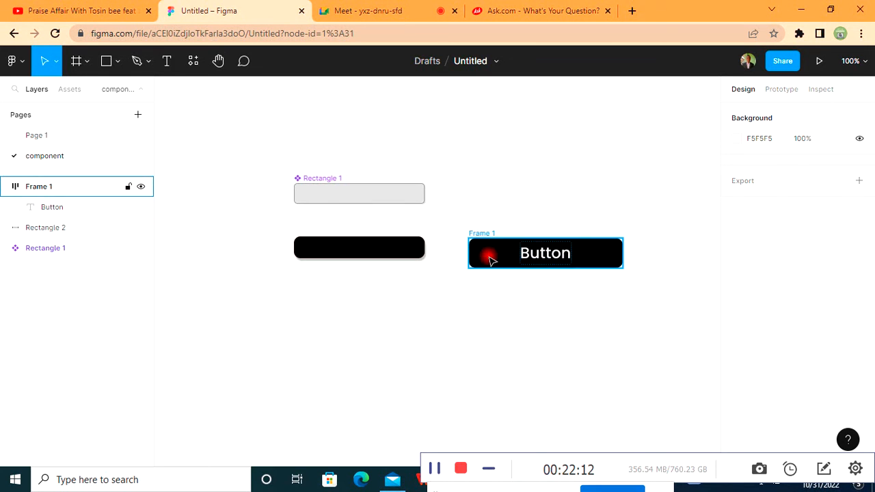
left_click(489, 260)
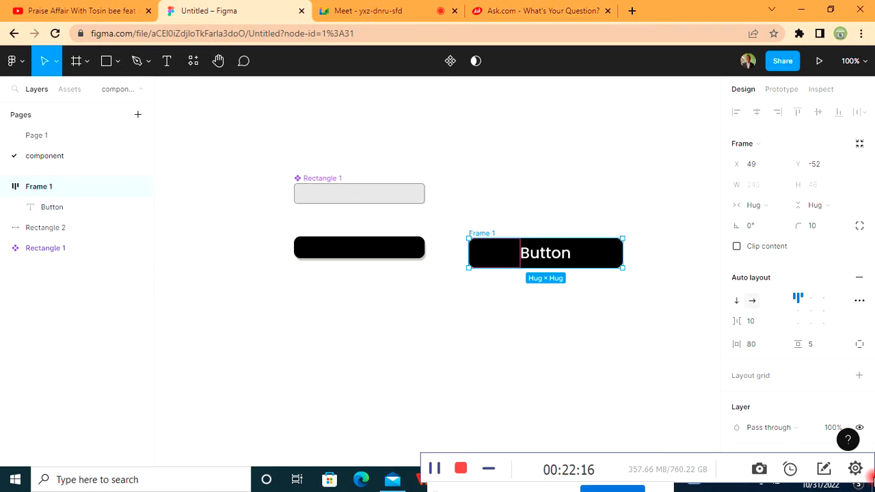
scroll(751, 417, "down", 3)
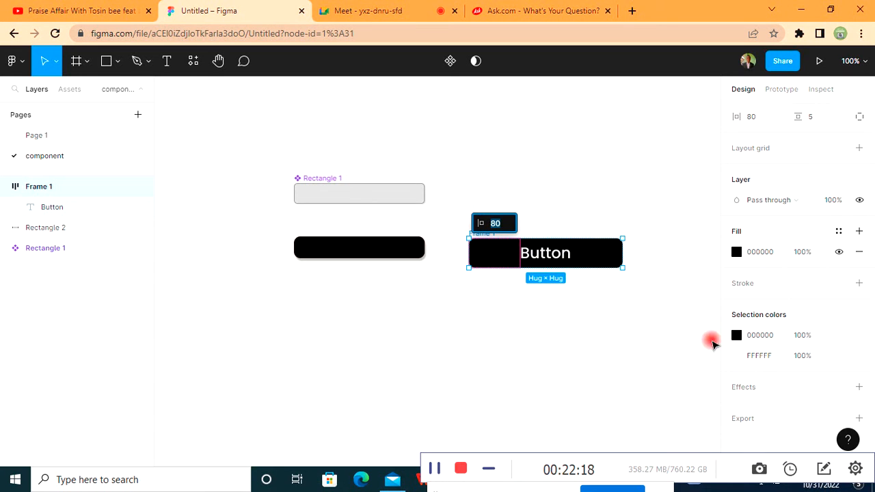
key("Escape")
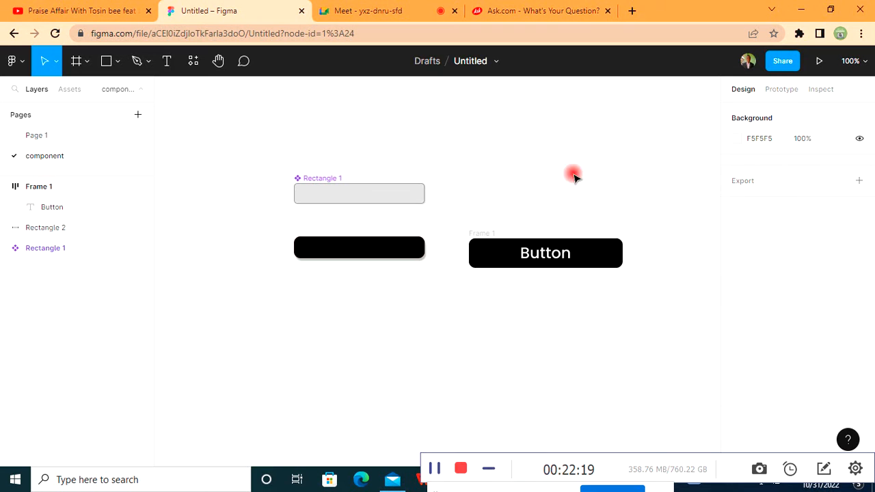
- Add a drop shadow to the button frame with an X offset of 2 and a blur of 3
left_click(483, 257)
scroll(758, 427, "down", 4)
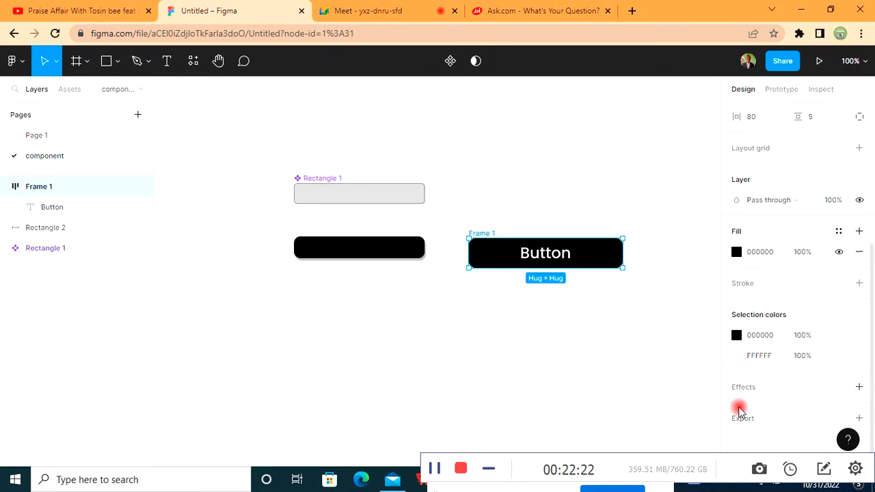
left_click(857, 387)
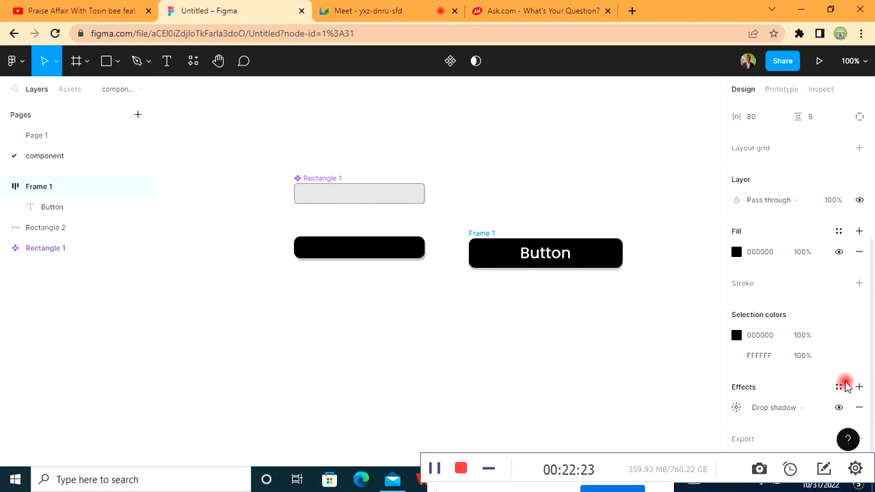
left_click(736, 406)
type("2")
left_click(679, 368)
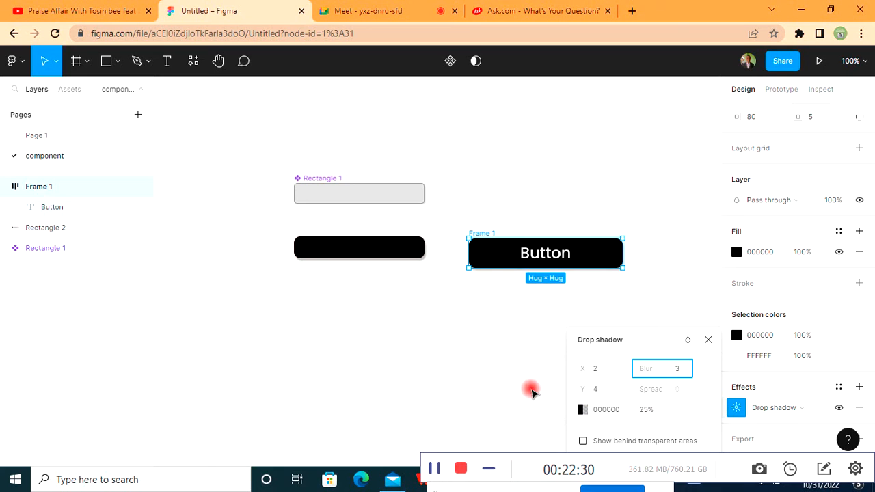
left_click(563, 405)
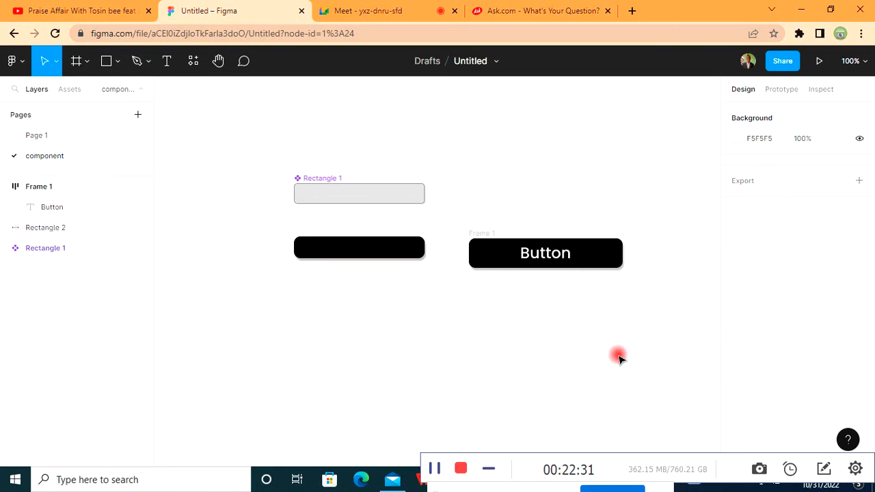
- Show the local component assets and turn the black "Button" frame into a component
left_click(482, 255)
left_click(410, 387)
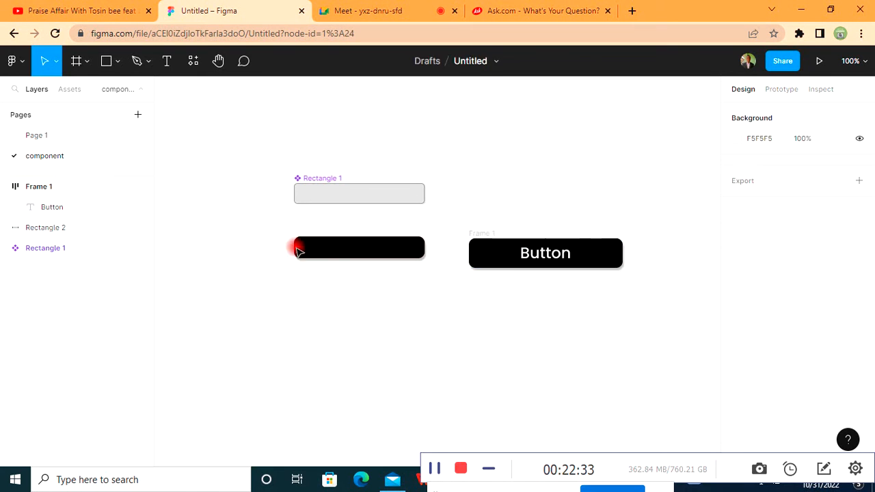
left_click(500, 255)
left_click(74, 91)
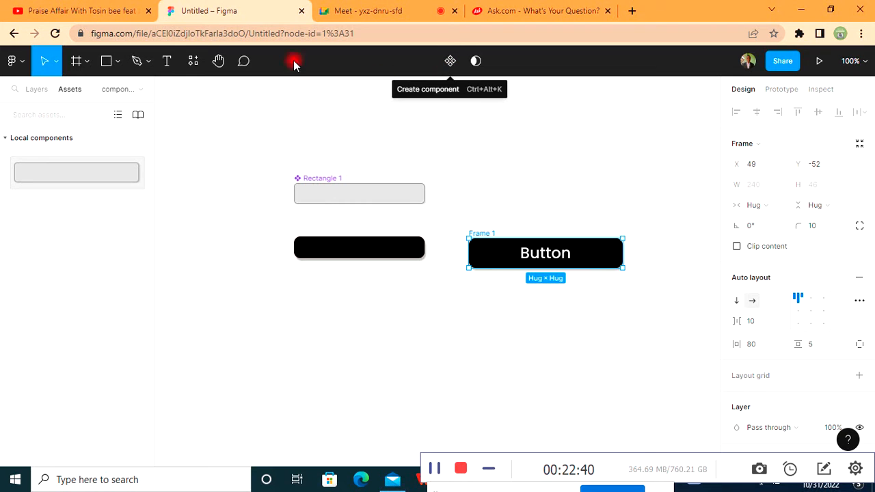
left_click(451, 61)
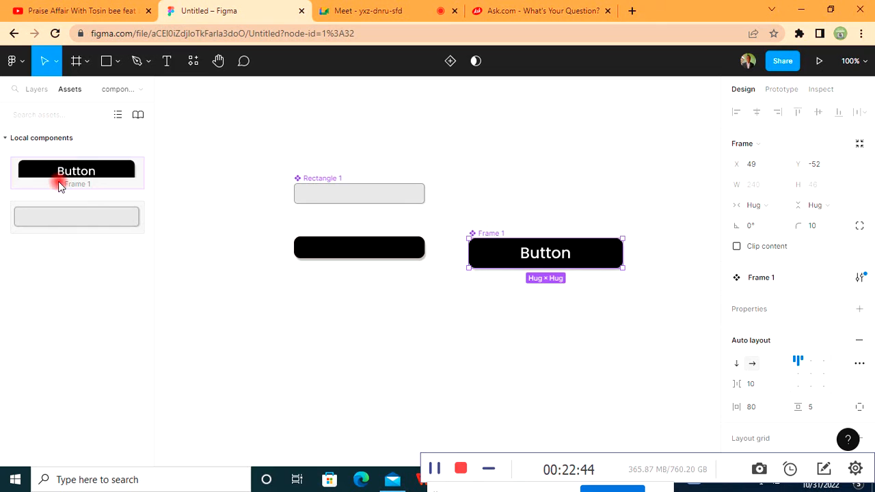
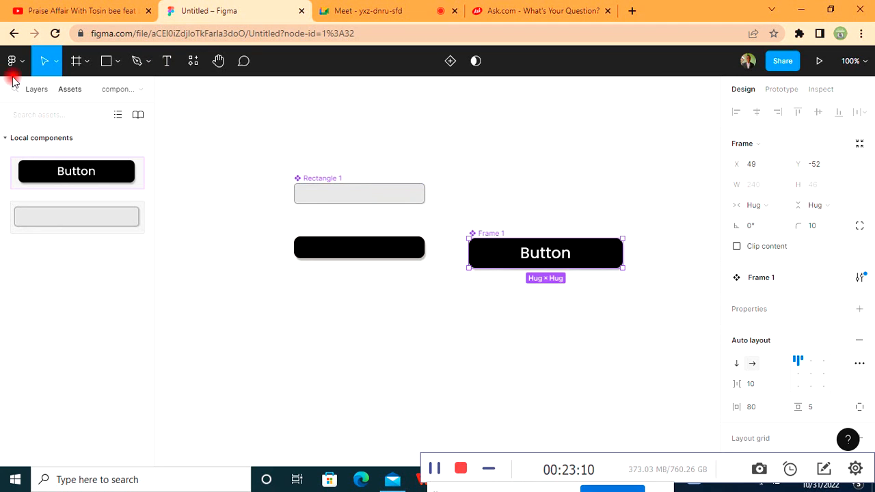
- Return to Page 1 and delete the input field instance below the "Amount" label
left_click(121, 89)
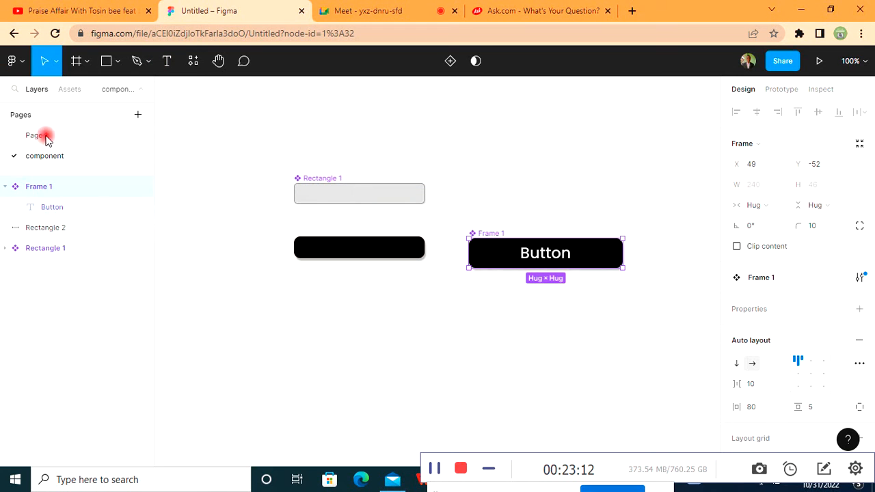
left_click(47, 140)
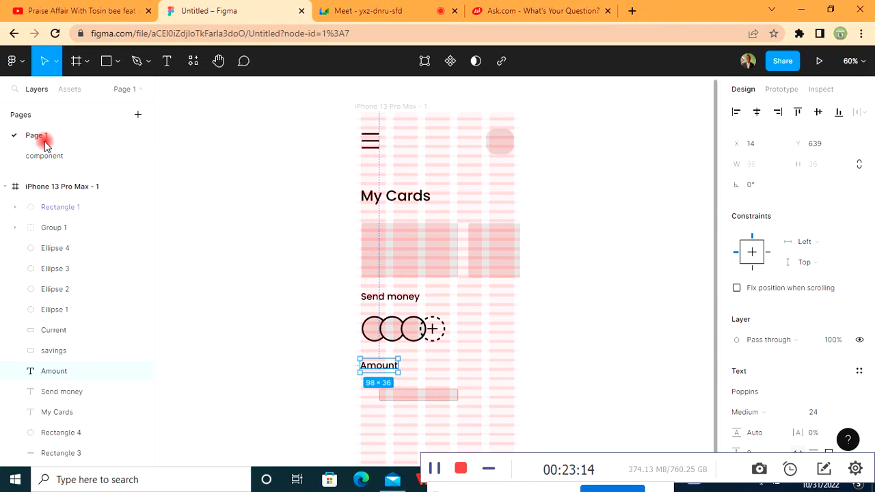
left_click(410, 396)
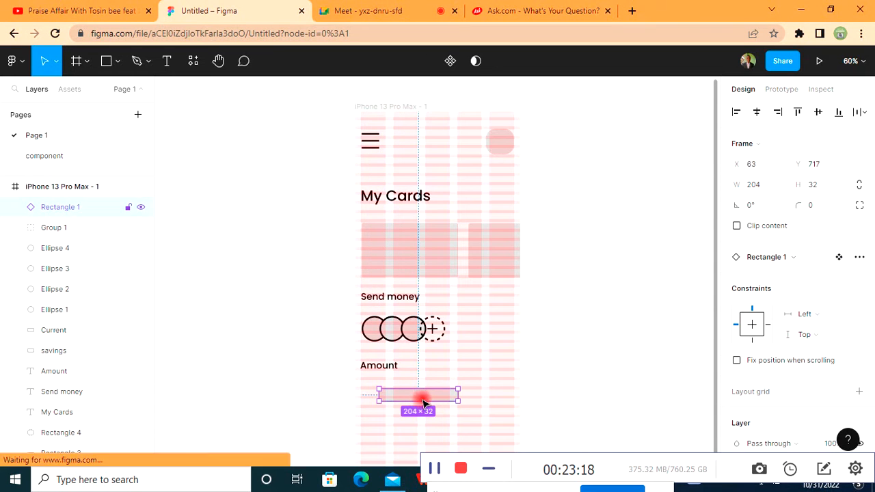
key("Delete")
- Place the grey input field component directly beneath "Amount", align its left edge with the label and resize it to about 170 × 32
left_click(62, 89)
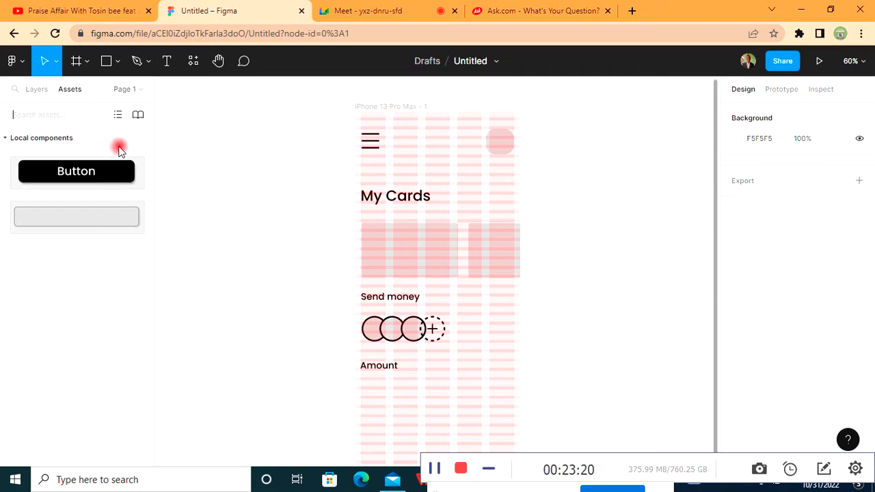
left_click_drag(47, 219, 396, 388)
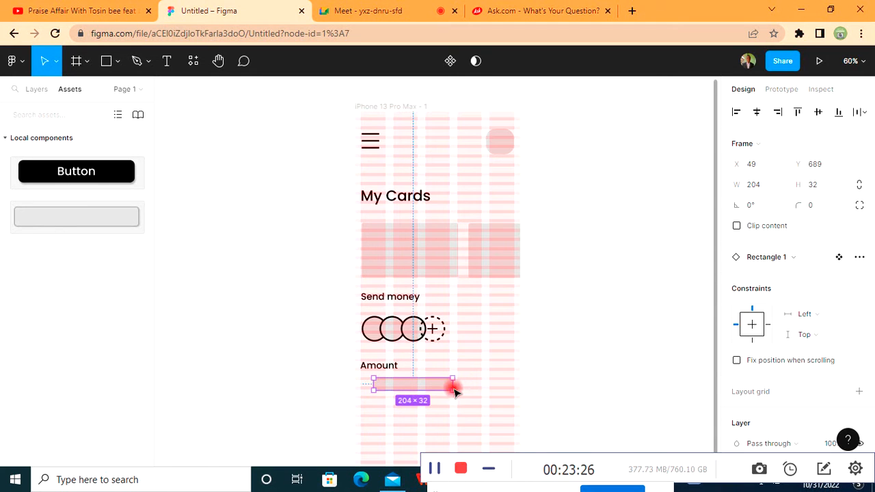
left_click_drag(452, 387, 371, 383)
left_click_drag(369, 385, 362, 386)
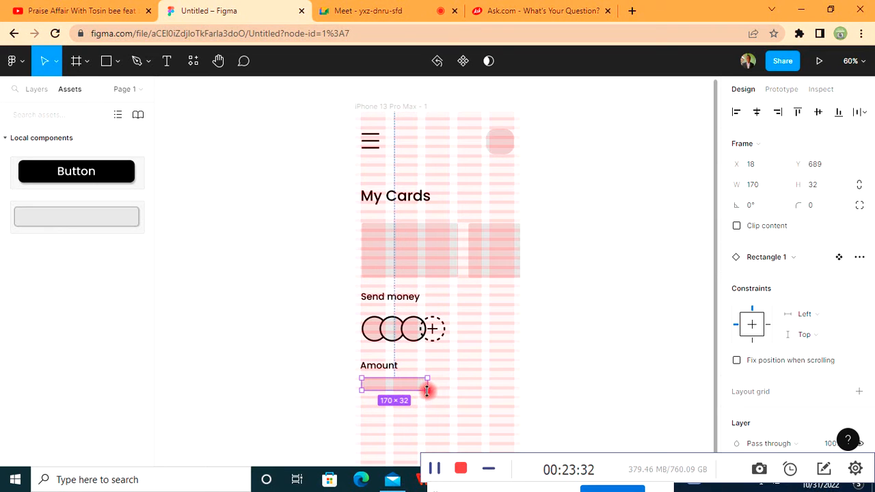
- Resize the input field under "Amount" to about 276 × 63, ending at the second card's left edge
left_click_drag(431, 385, 456, 388)
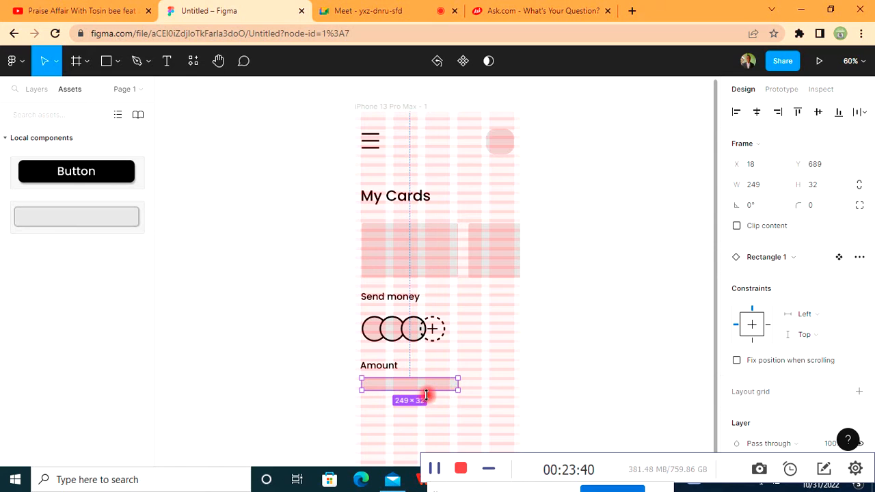
left_click_drag(422, 392, 470, 394)
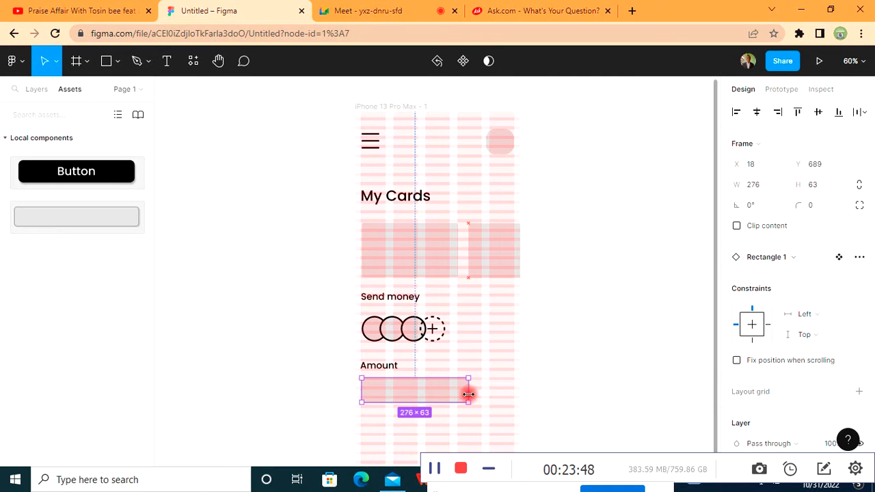
- Hide both the rows and columns layout grids of the iPhone 13 Pro Max frame
left_click(374, 108)
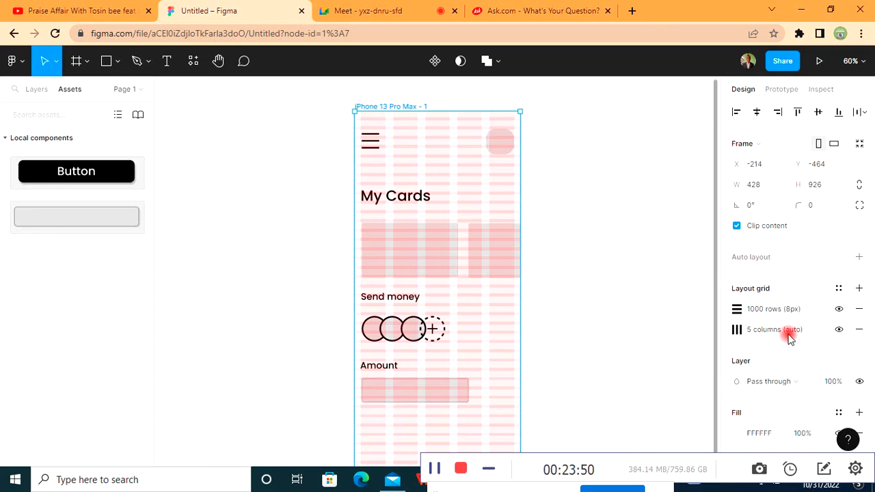
left_click(839, 308)
left_click(839, 330)
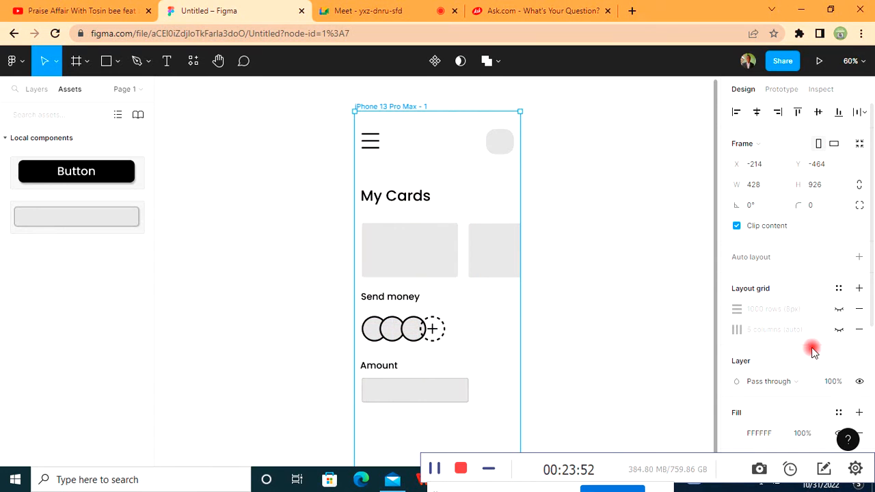
- Give the input field instance under "Amount" a solid dark red frame fill of 822727
left_click(366, 386)
left_click(391, 388)
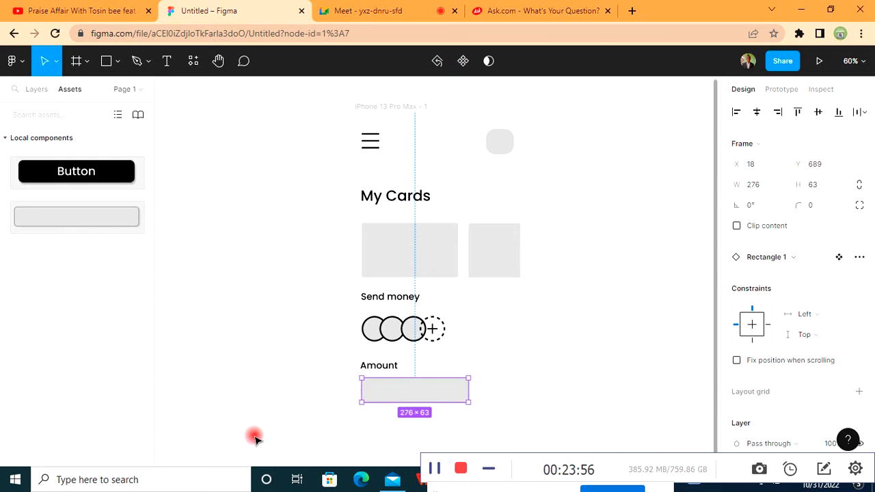
scroll(758, 352, "down", 3)
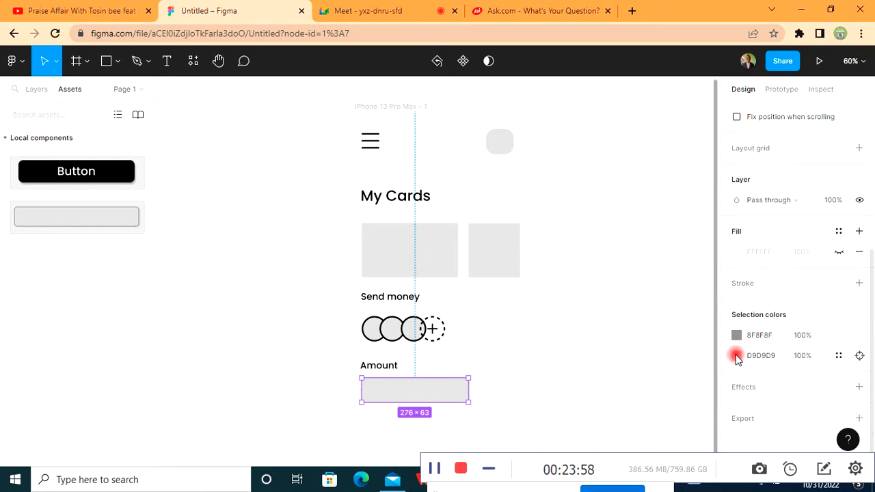
left_click(737, 253)
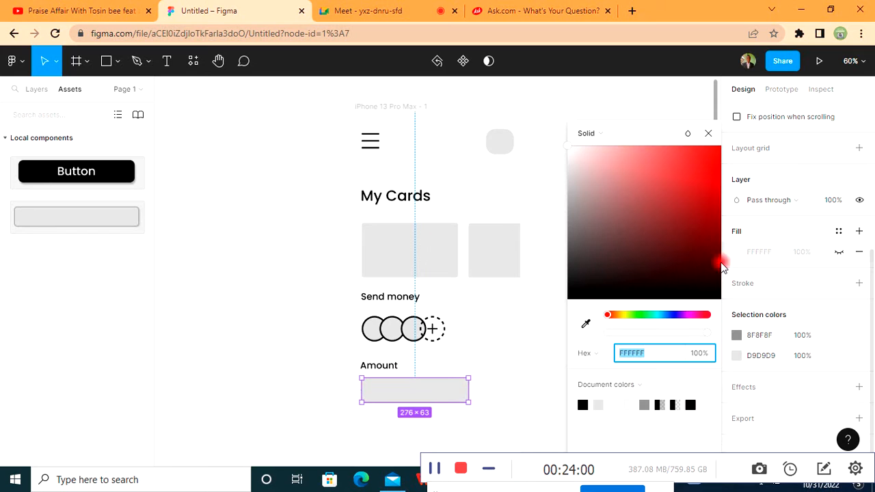
left_click_drag(686, 246, 674, 221)
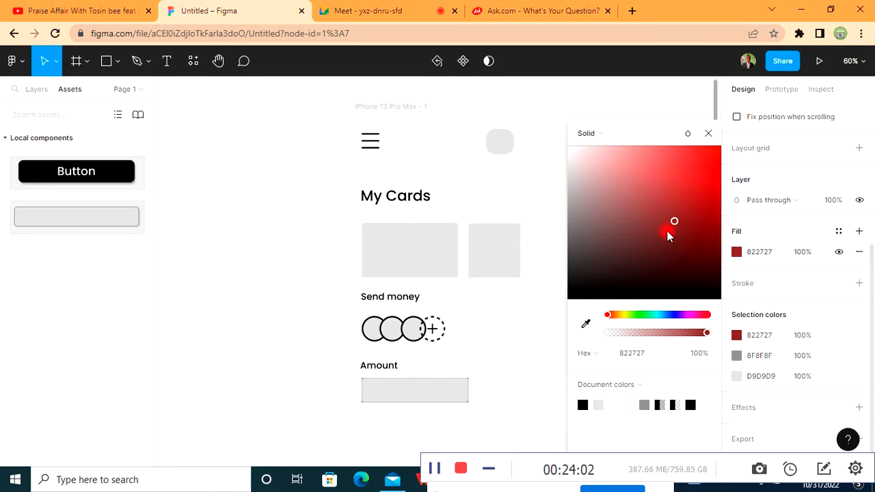
left_click(707, 133)
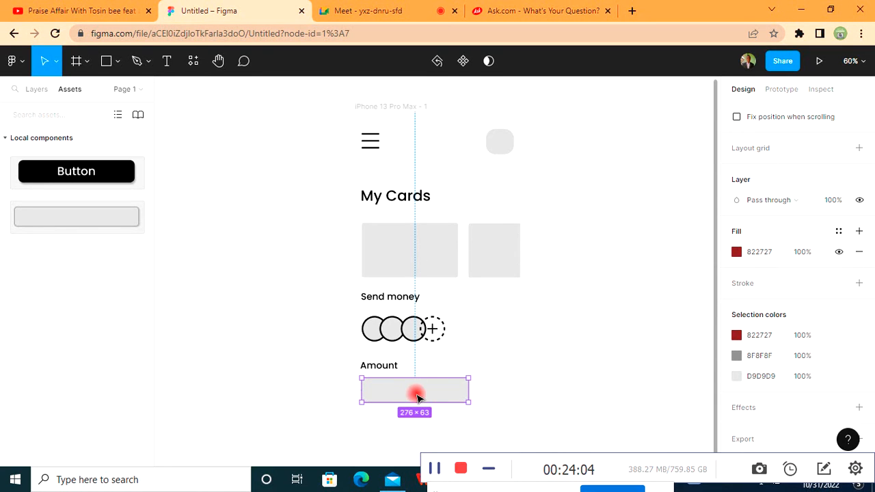
- Recolor the input field's light grey D9D9D9 selection color to the pale pinkish grey DED9D9
left_click(738, 377)
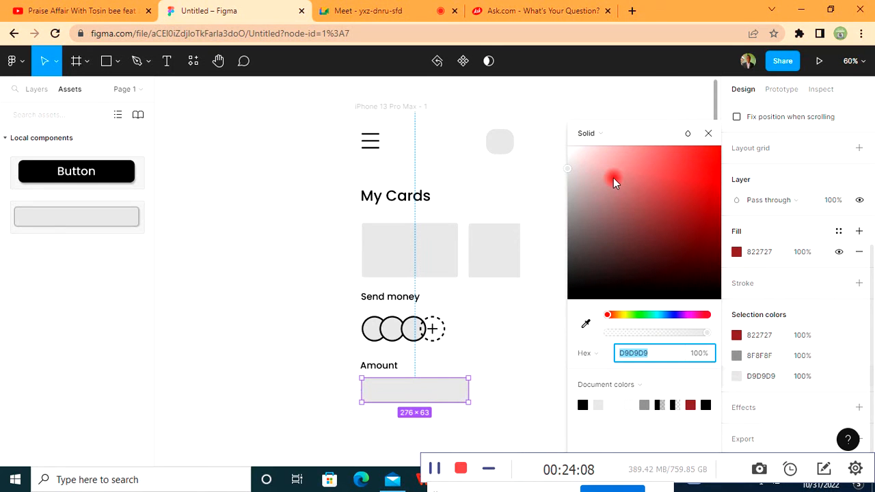
mouse_move(569, 172)
left_mouse_down()
mouse_move(619, 181)
mouse_move(621, 195)
mouse_move(599, 157)
mouse_move(608, 135)
mouse_move(581, 149)
mouse_move(576, 155)
mouse_move(590, 158)
mouse_move(575, 166)
left_mouse_up()
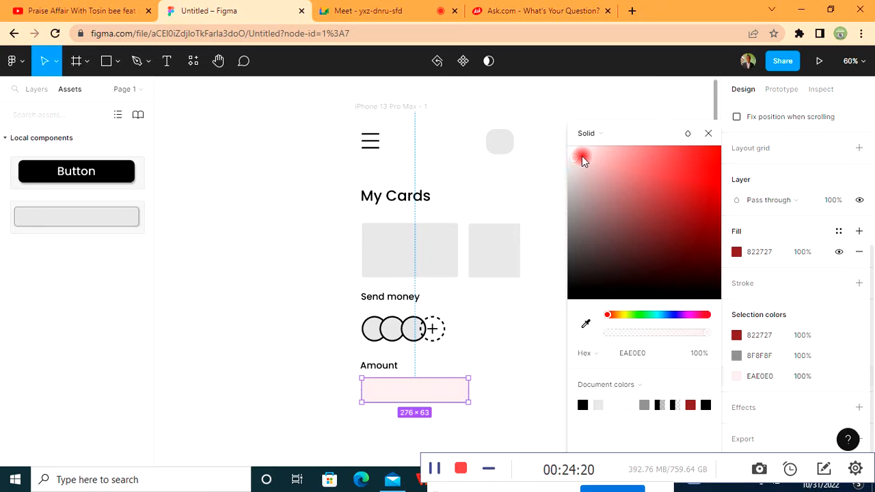
mouse_move(576, 164)
left_mouse_down()
mouse_move(568, 161)
mouse_move(581, 180)
mouse_move(572, 165)
left_mouse_up()
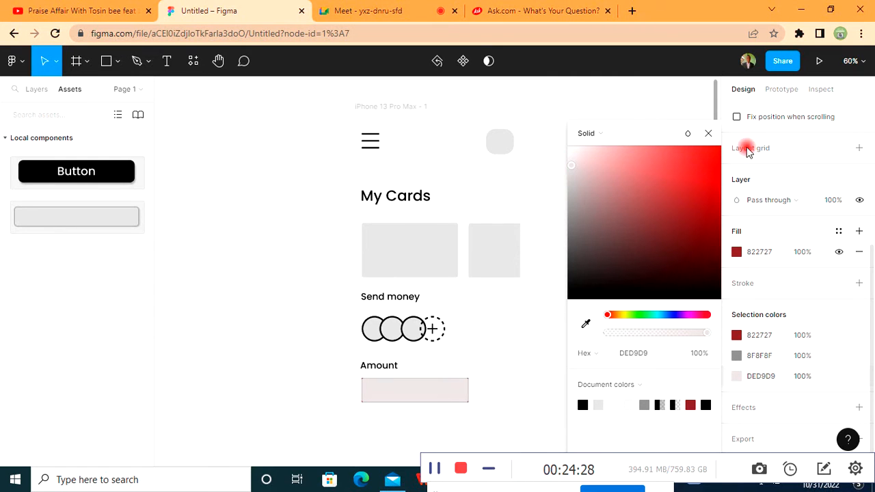
left_click(710, 135)
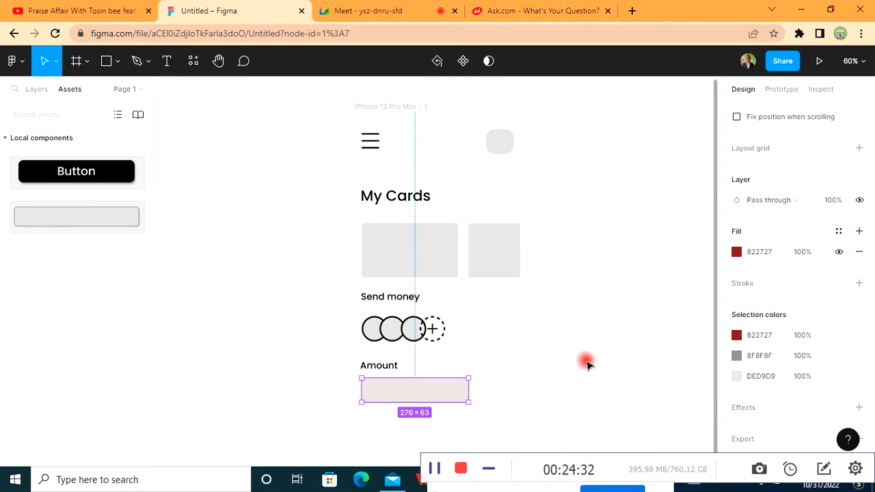
- Add the text "45,000 NGN" inside the input field under "Amount" and center it vertically in the field
left_click(168, 60)
left_click(377, 391)
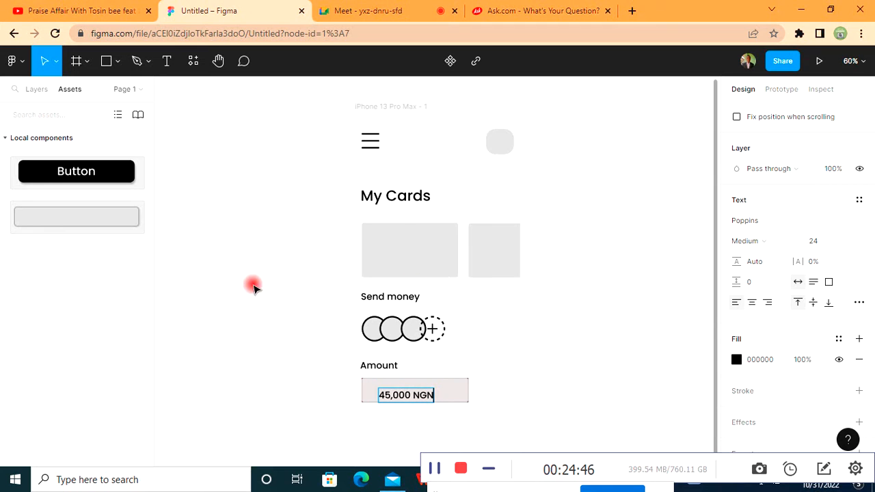
left_click(407, 397)
left_click_drag(403, 398, 401, 393)
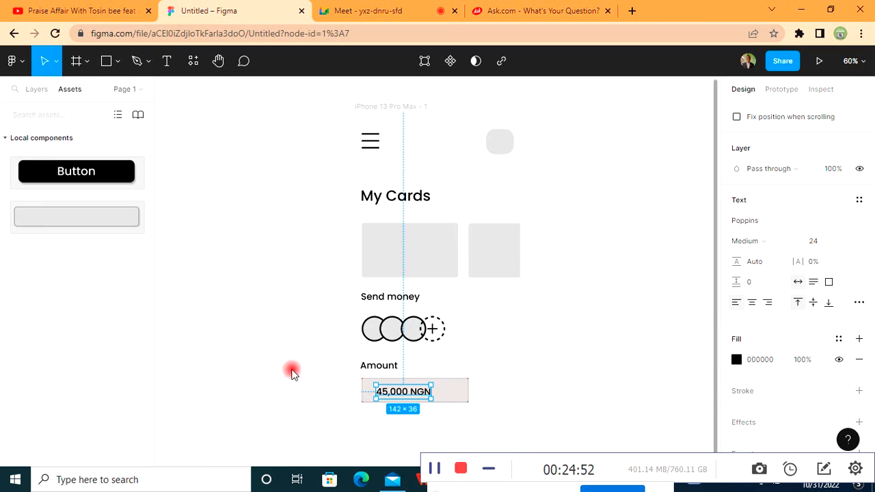
left_click(503, 400)
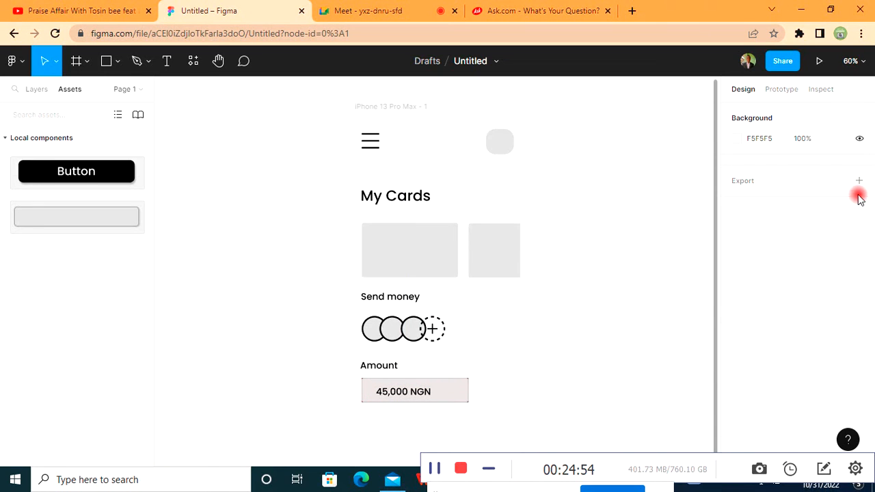
- Start drawing a rectangle beside the "45,000 NGN" input field
left_click(117, 63)
left_click(90, 93)
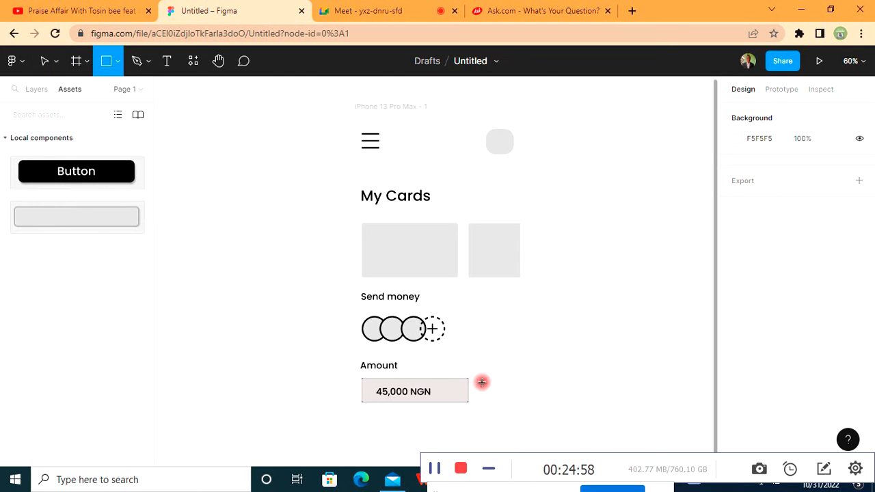
- Draw a rectangle about 100 by 66 beside the 45,000 NGN field and set its corner radius to 8
left_click_drag(474, 377, 509, 405)
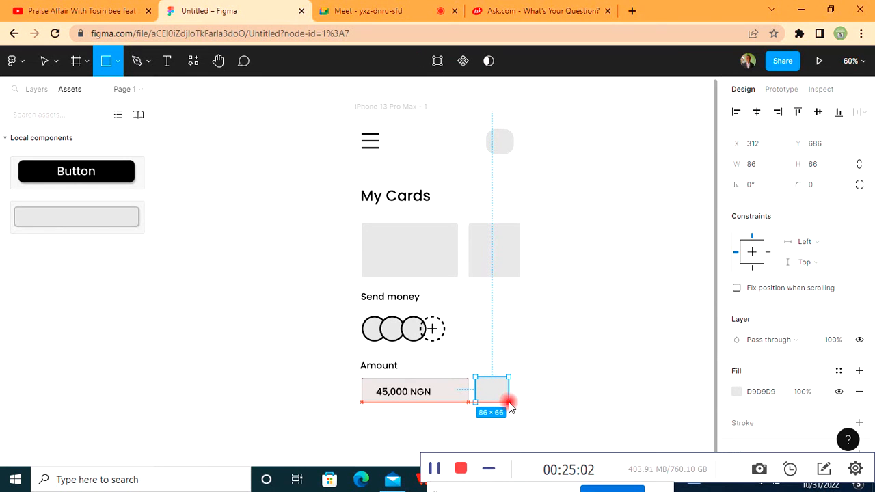
left_click_drag(517, 403, 512, 403)
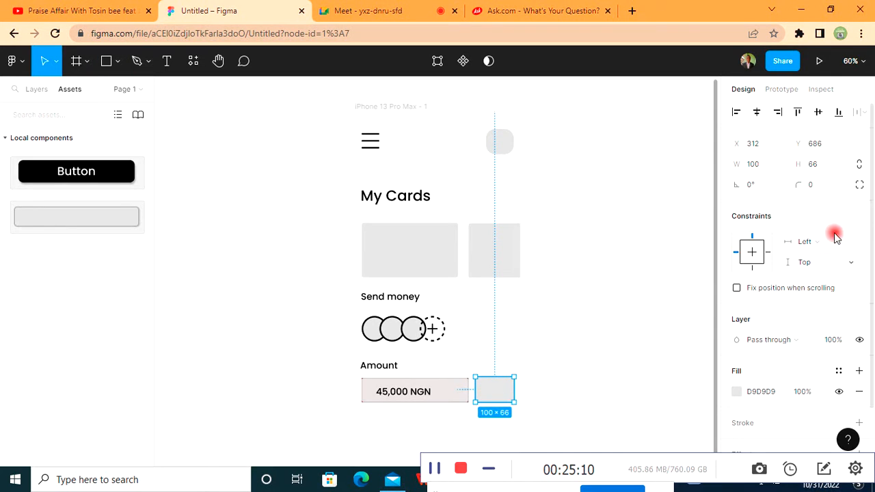
type("8")
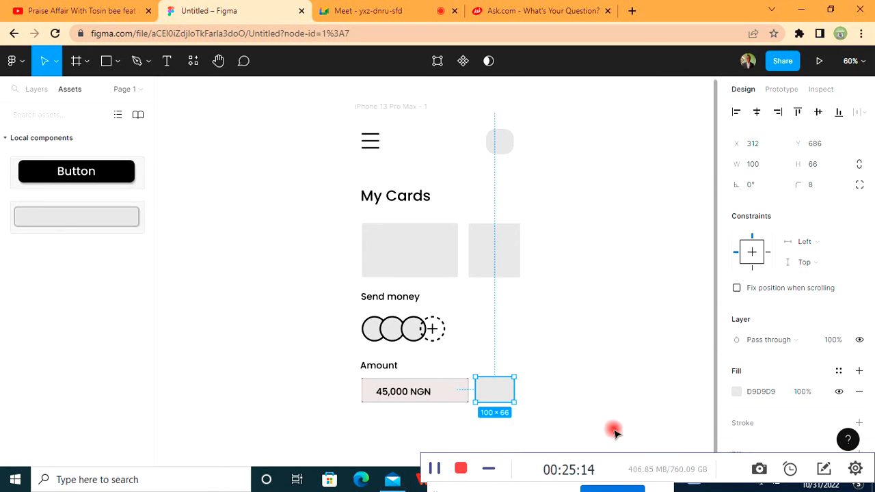
left_click(617, 390)
- Check the amount field's height and set the new rectangle's height to 63 to match it
left_click(444, 392)
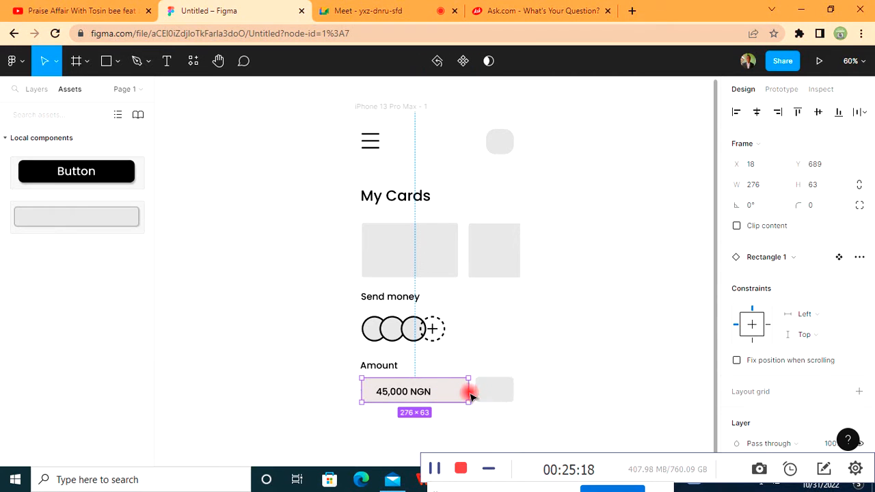
left_click(494, 392)
left_click(818, 167)
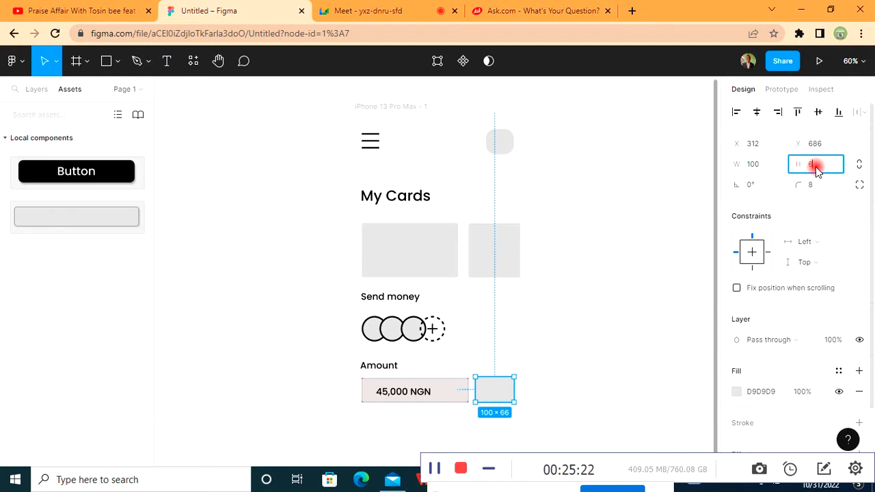
type("63")
key("Return")
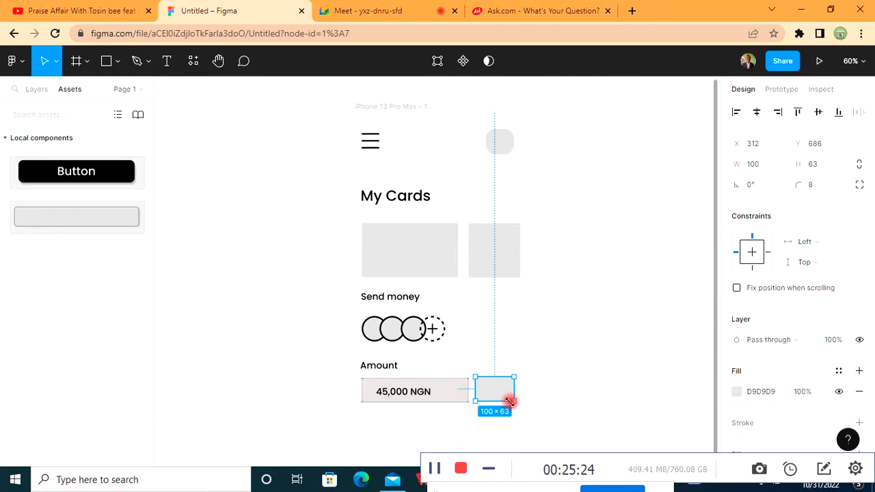
- Align the new rectangle and the 45,000 NGN field along their vertical centers
left_click(470, 390, "shift")
left_click(819, 112)
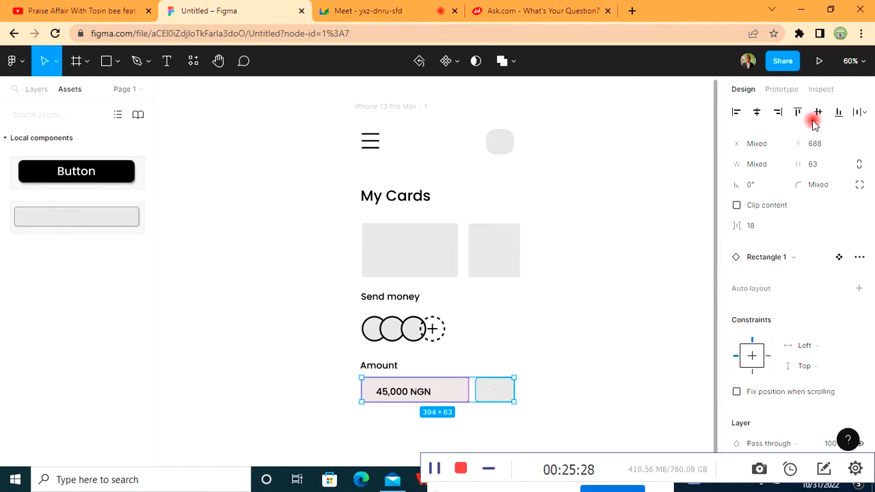
left_click(660, 335)
- Change the fill of the rectangle beside the amount field to the near-black color 242424
left_click(491, 395)
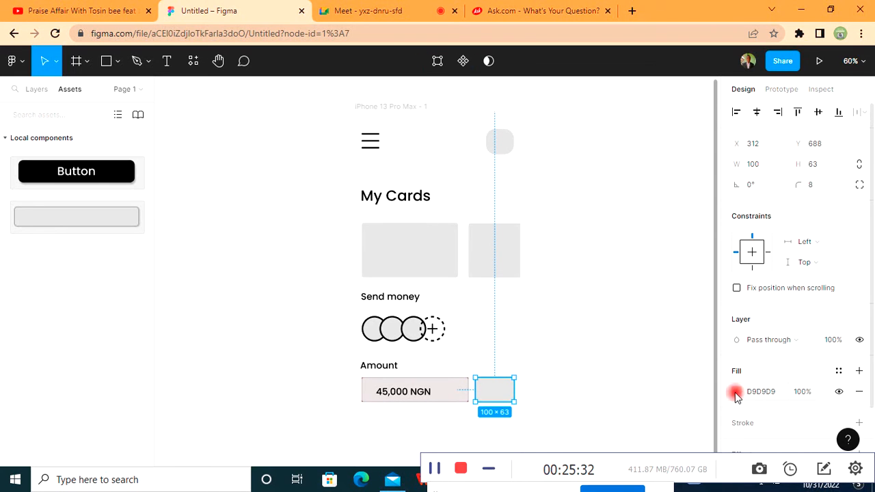
left_click(737, 391)
left_click_drag(603, 251, 567, 279)
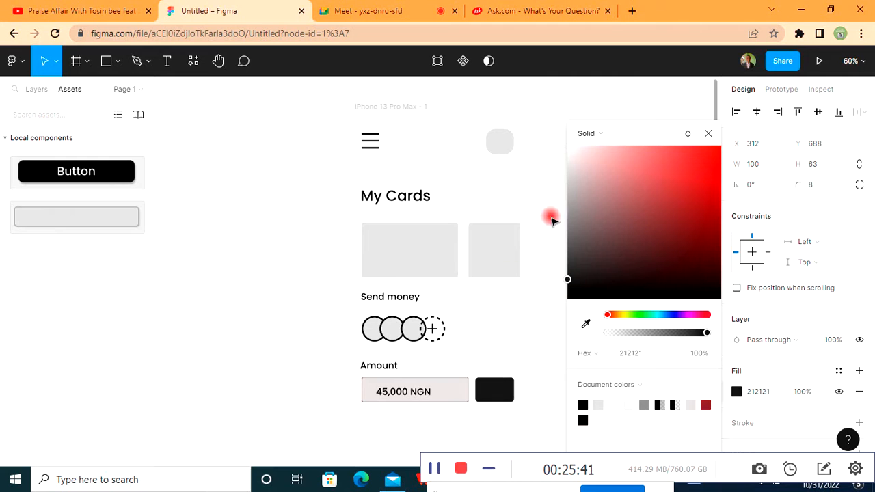
left_click(711, 134)
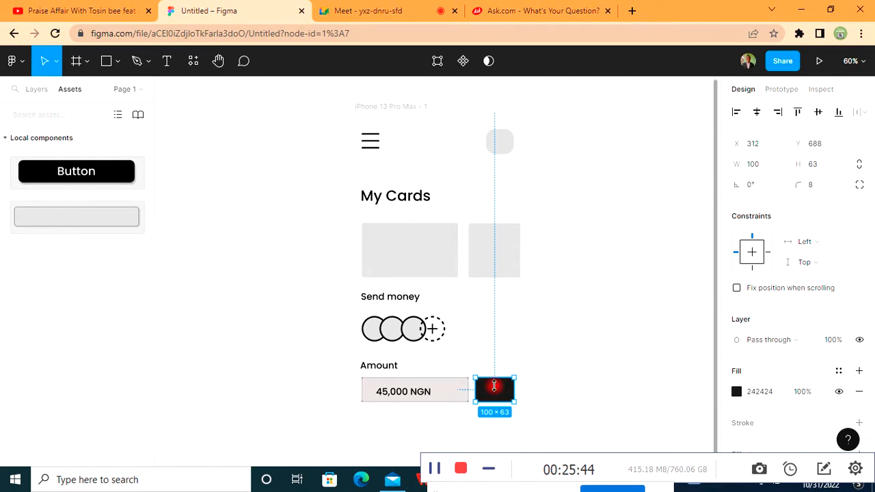
left_click(88, 61)
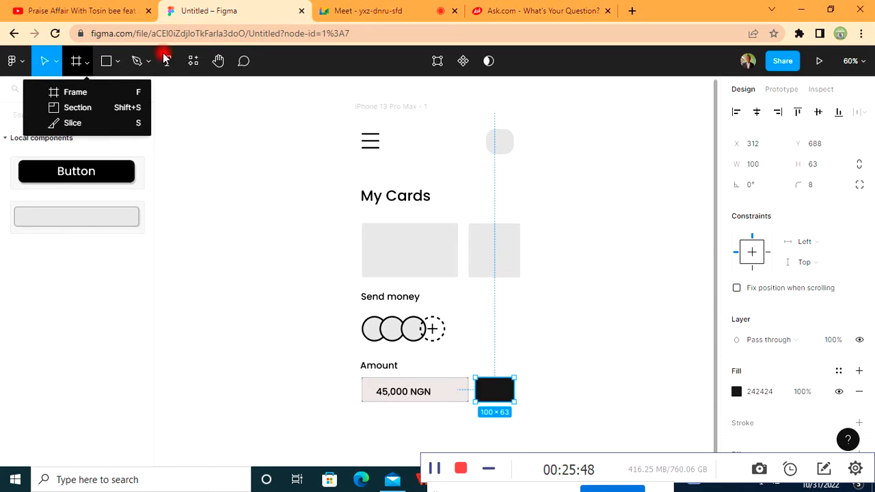
left_click(23, 67)
left_click(14, 61)
mouse_move(68, 277)
mouse_move(121, 263)
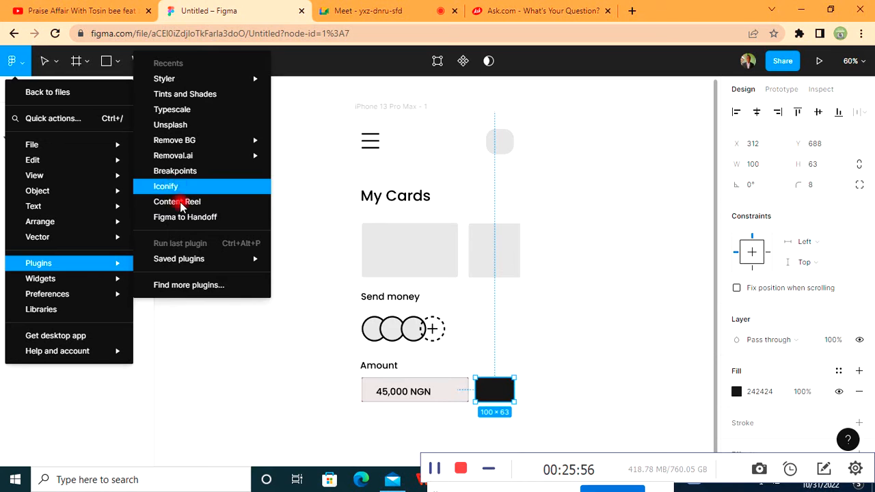
mouse_move(190, 258)
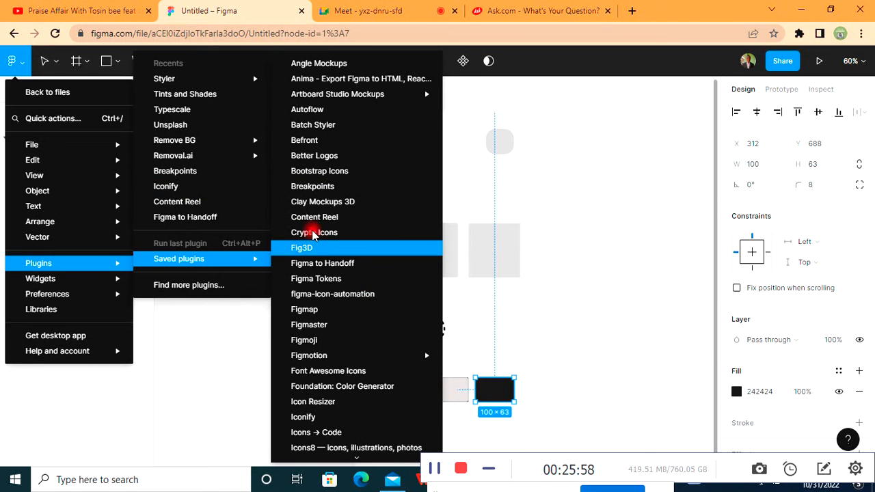
scroll(340, 390, "down", 4)
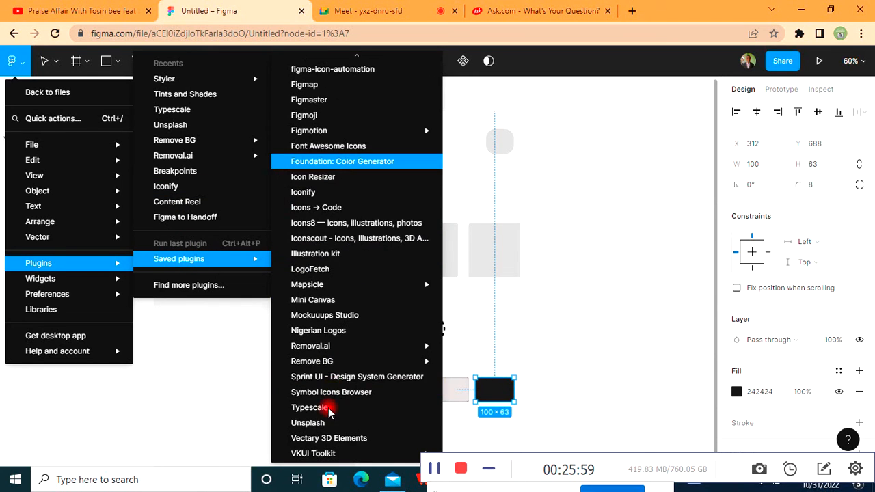
left_click(325, 236)
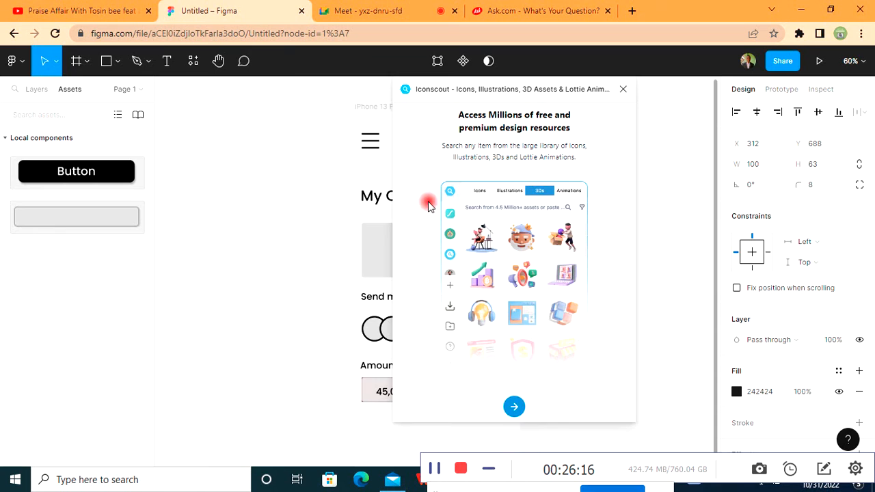
left_click(514, 407)
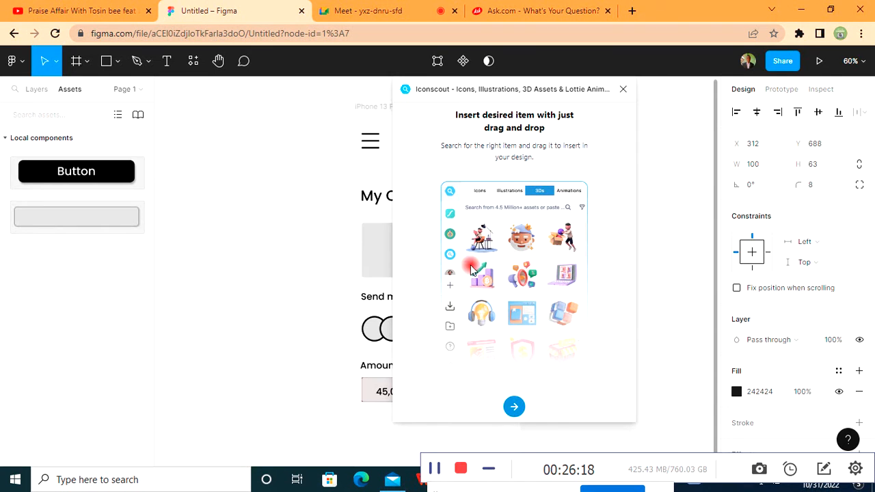
left_click(513, 406)
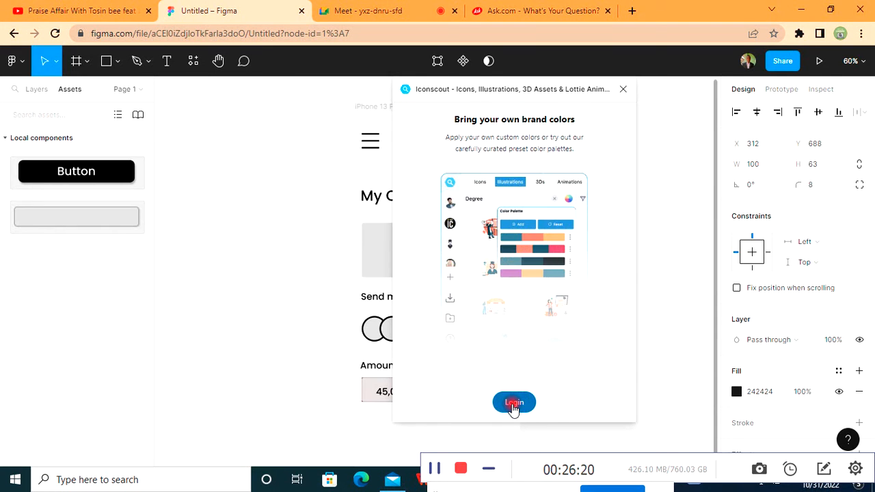
left_click(513, 404)
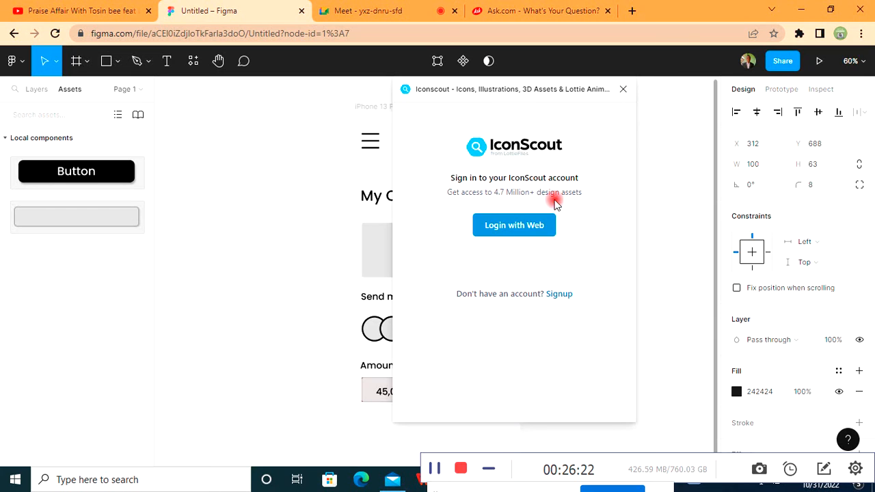
left_click(623, 89)
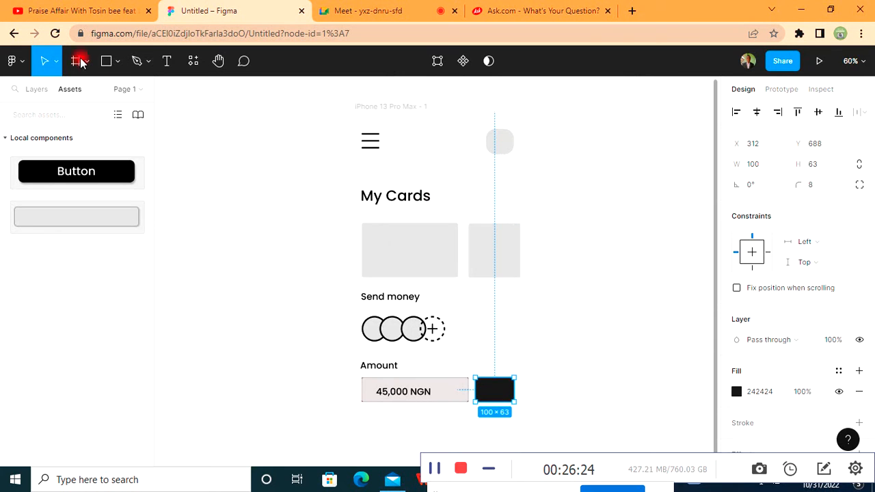
- Search the Iconify plugin for "send", import the bi:send-fill icon into the iPhone 13 Pro Max - 1 frame and close the plugin
left_click(25, 63)
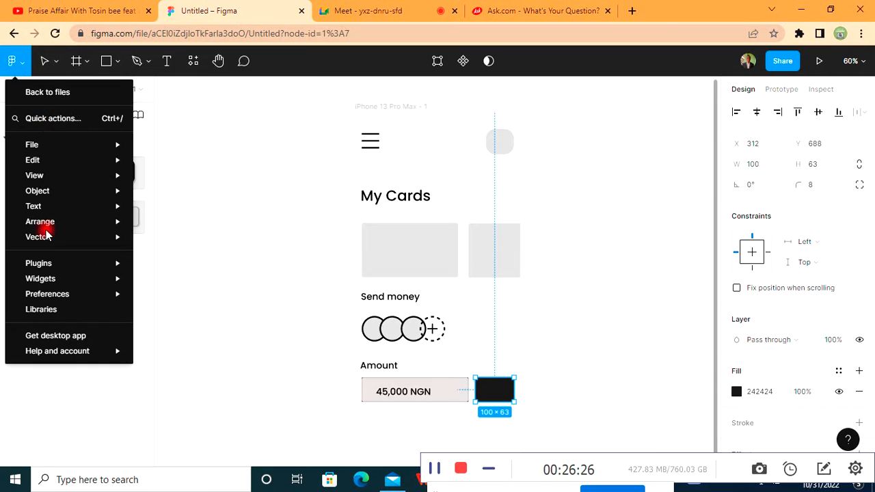
mouse_move(62, 262)
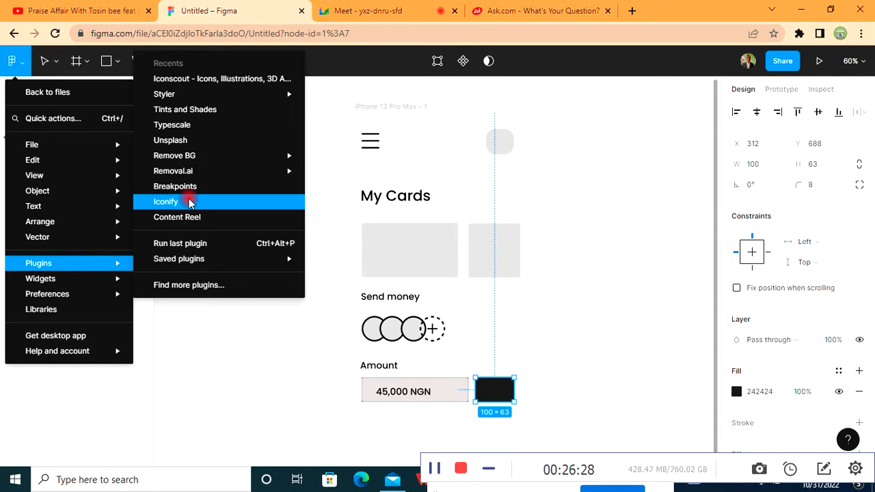
left_click(189, 201)
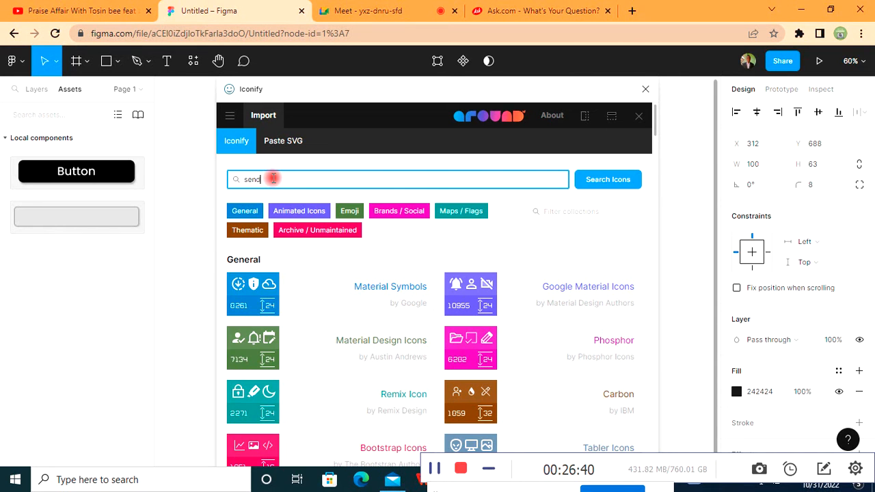
key("Return")
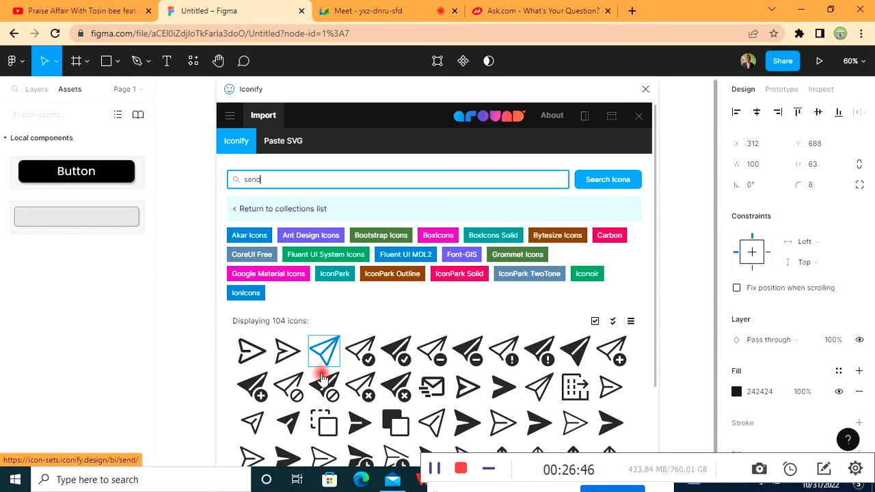
left_click(574, 350)
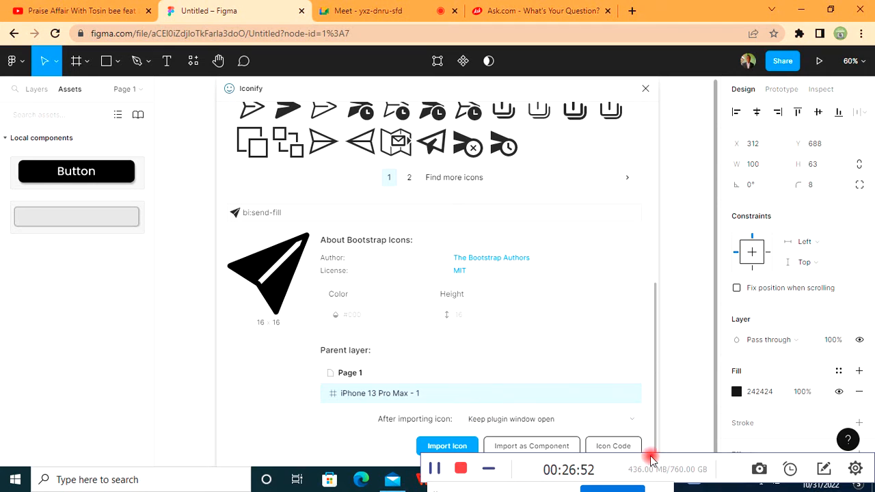
left_click(456, 440)
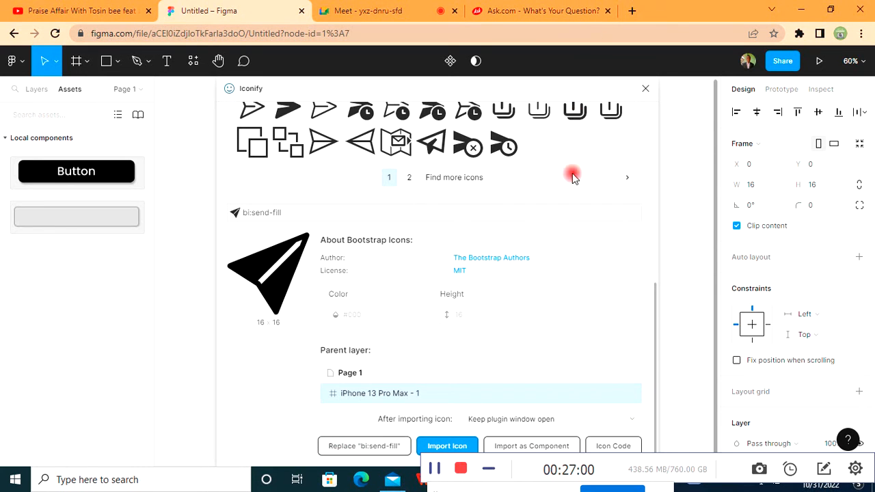
left_click_drag(599, 89, 629, 74)
left_click(673, 88)
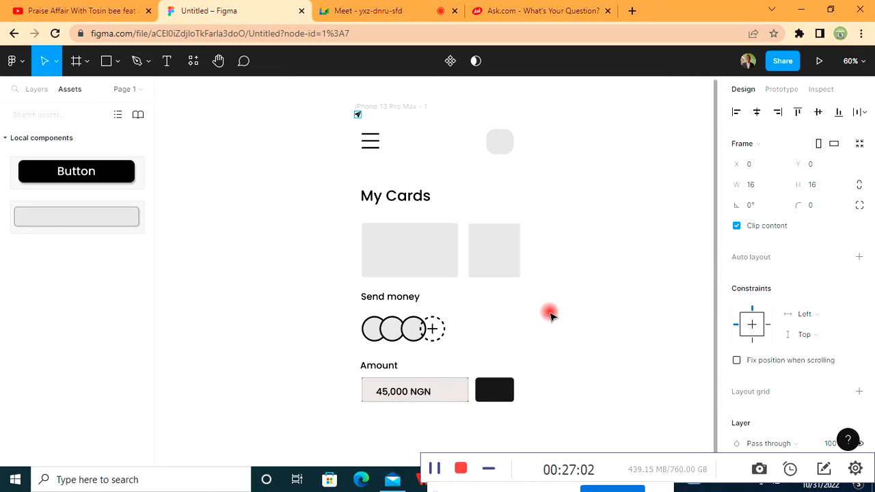
- Move the imported send icon beside the dashed plus circle and resize it to 30 by 30
left_click_drag(359, 116, 471, 331)
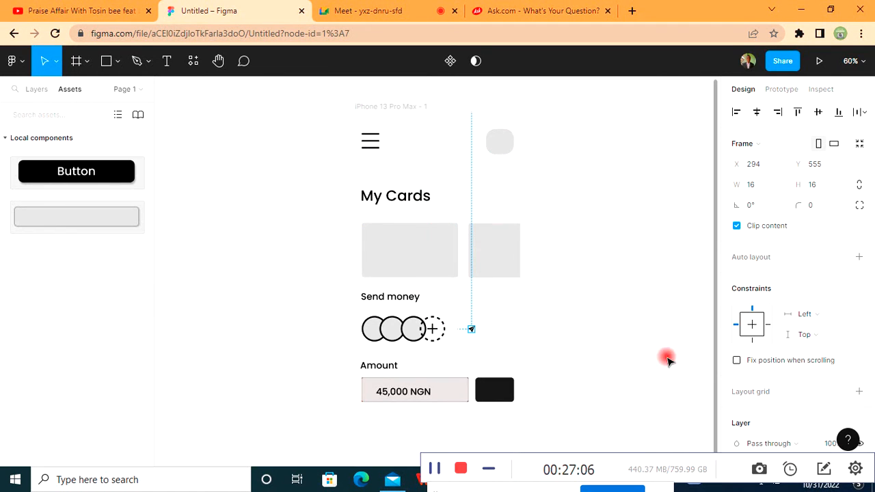
left_click(820, 190)
type("30")
key("Return")
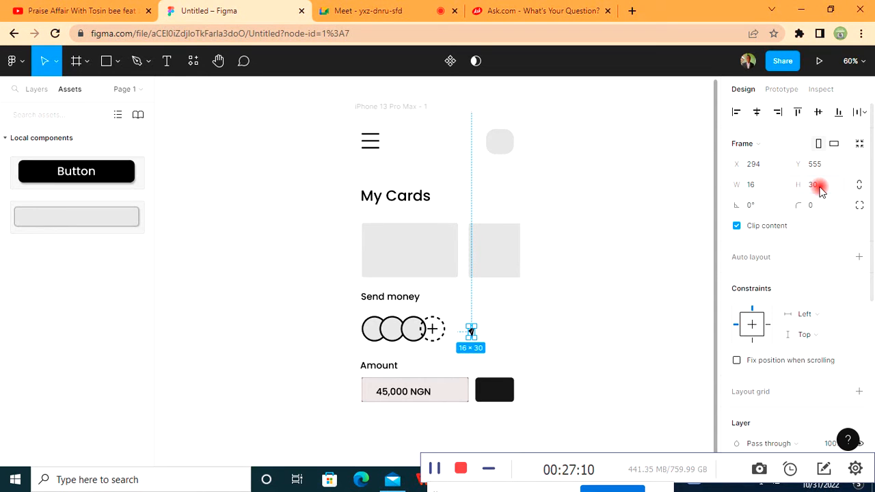
left_click(755, 186)
type("3")
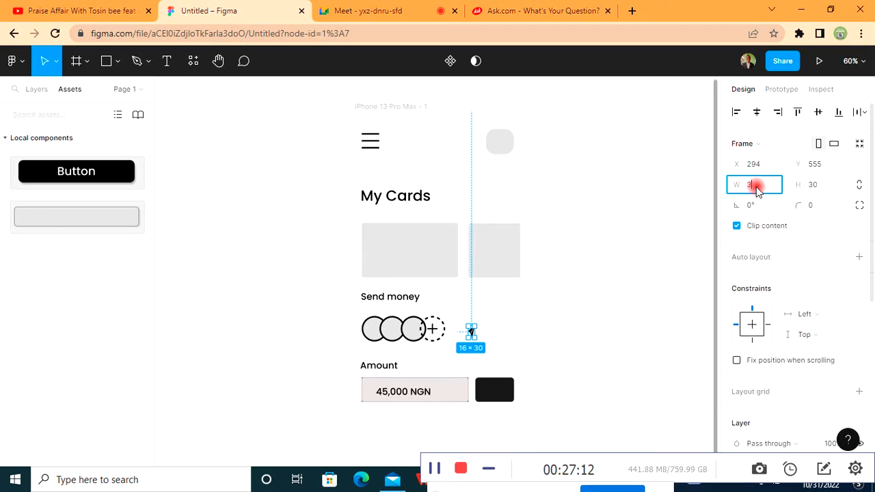
type("0")
key("Return")
- Center the send icon on the dark rectangle beside the amount field and recolor it to white FFFFFF
left_click_drag(474, 331, 494, 389)
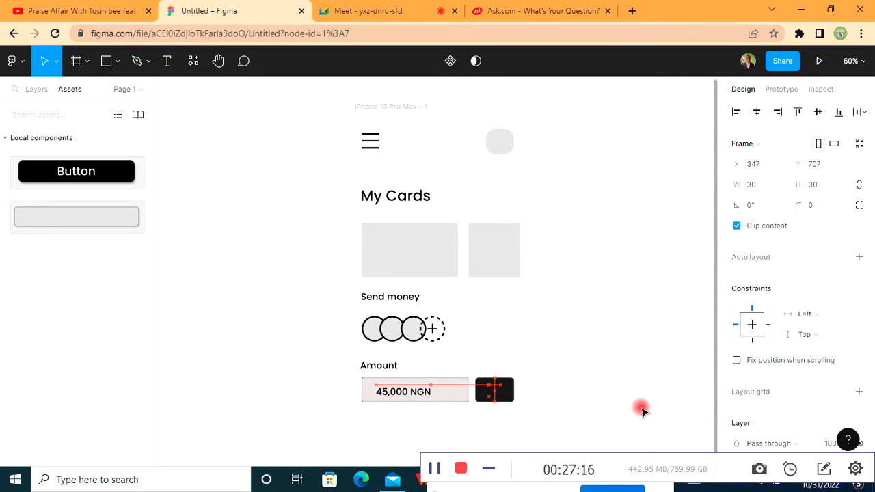
scroll(770, 410, "down", 5)
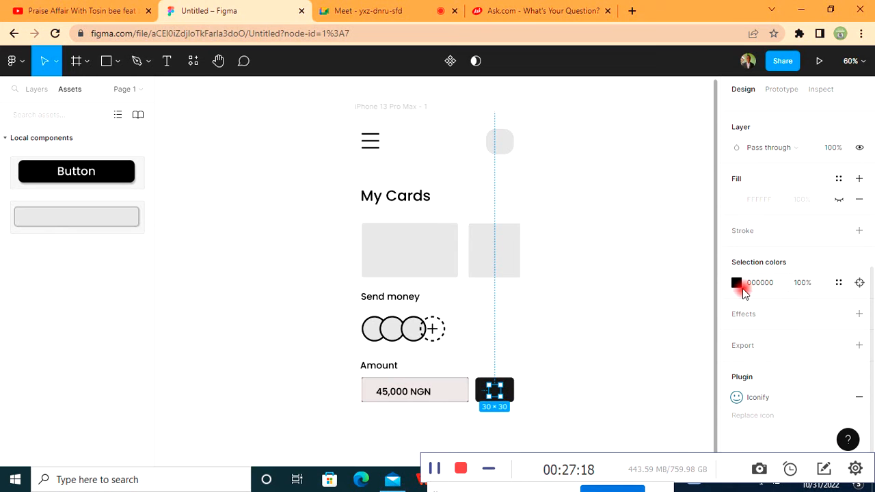
left_click(736, 282)
left_click_drag(568, 298, 527, 98)
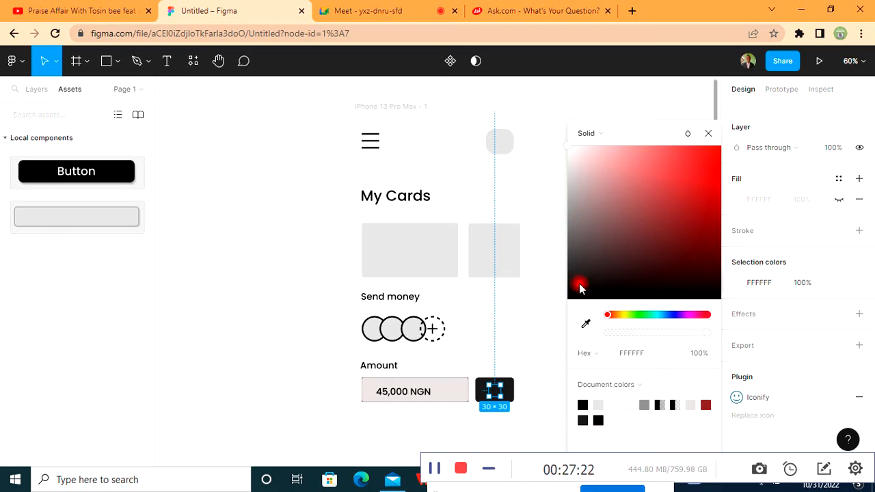
left_click(529, 409)
left_click(500, 390)
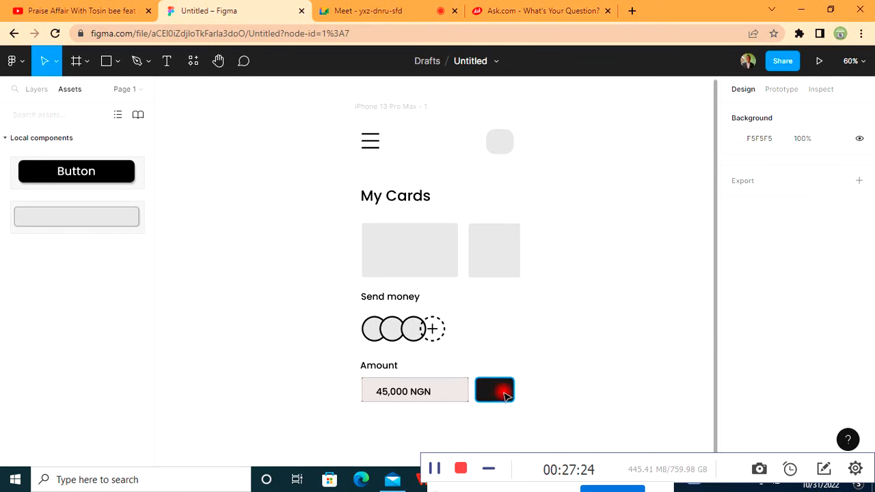
key("ctrl+a")
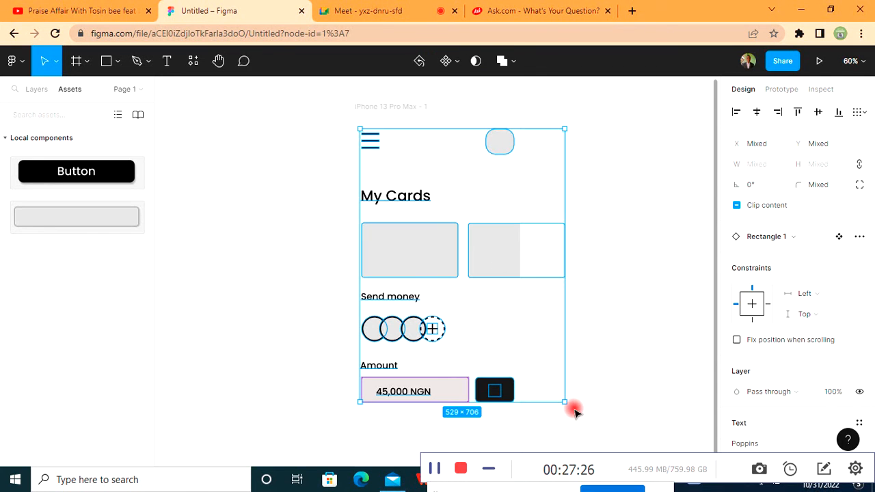
left_click(516, 402)
left_click(574, 380)
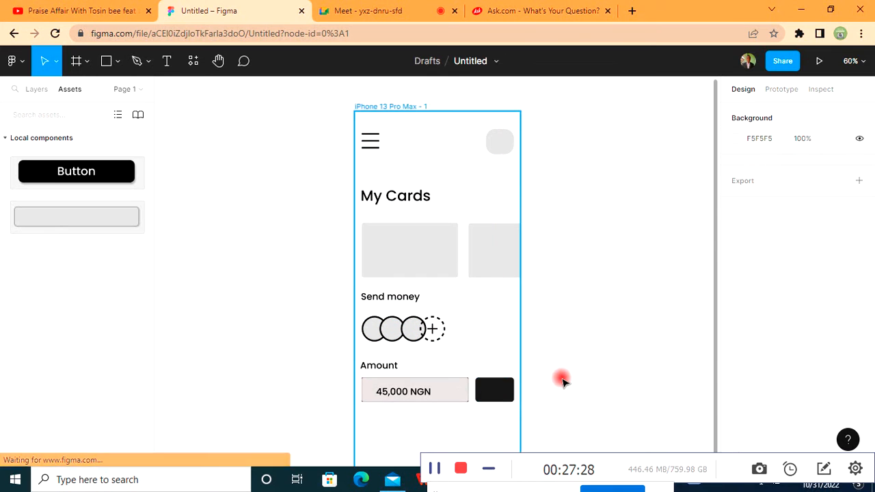
- Paste the send icon, move it beside the dashed plus circle and recolor it to white FFFFFF
key("ctrl+v")
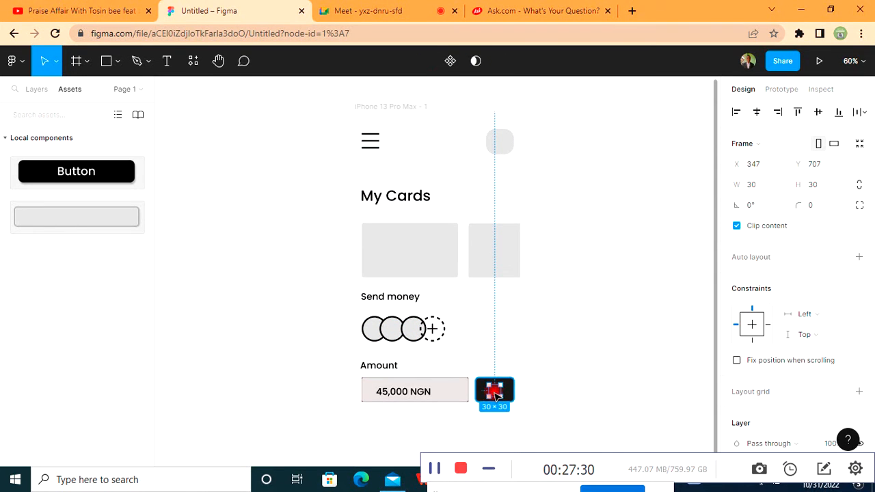
left_click_drag(496, 390, 476, 332)
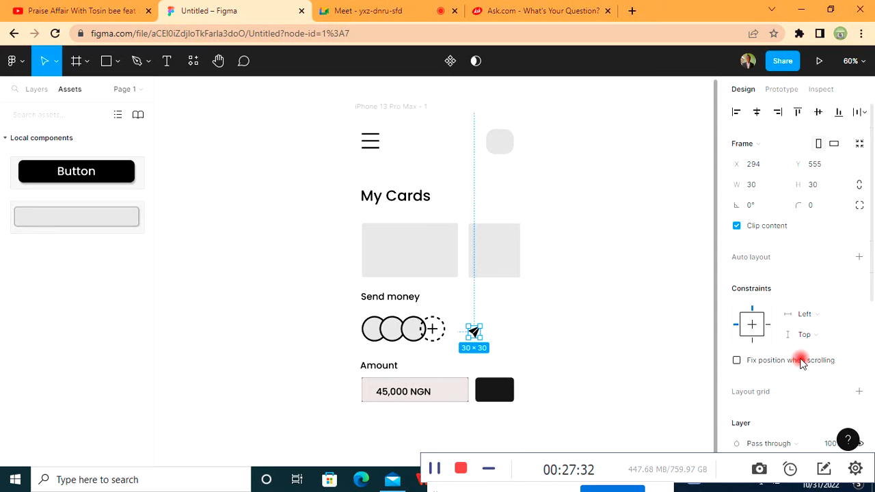
scroll(799, 360, "down", 5)
left_click(735, 282)
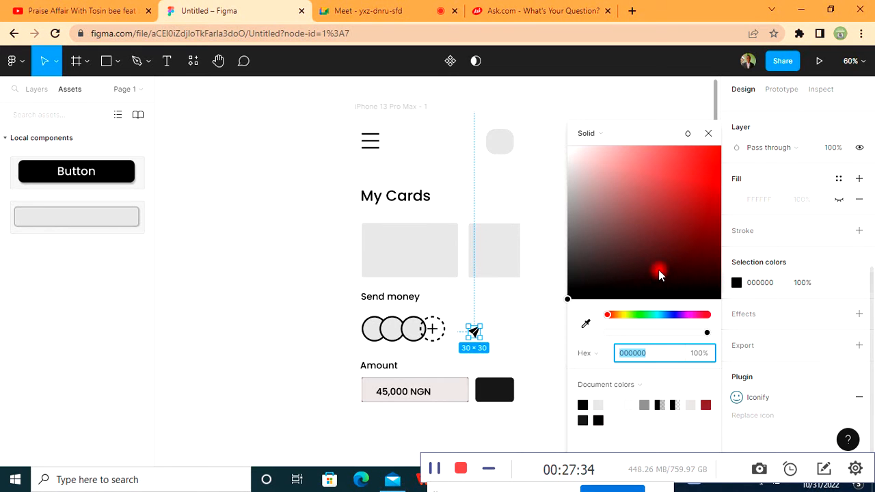
left_click_drag(566, 301, 565, 152)
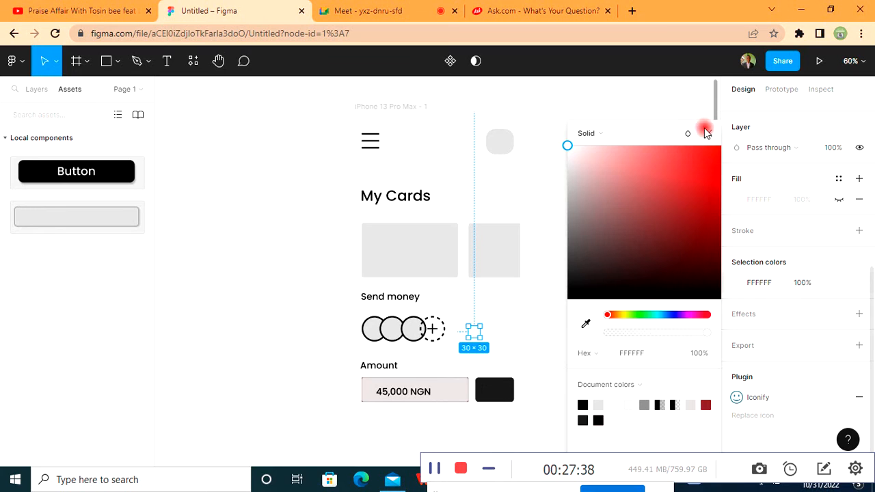
key("Escape")
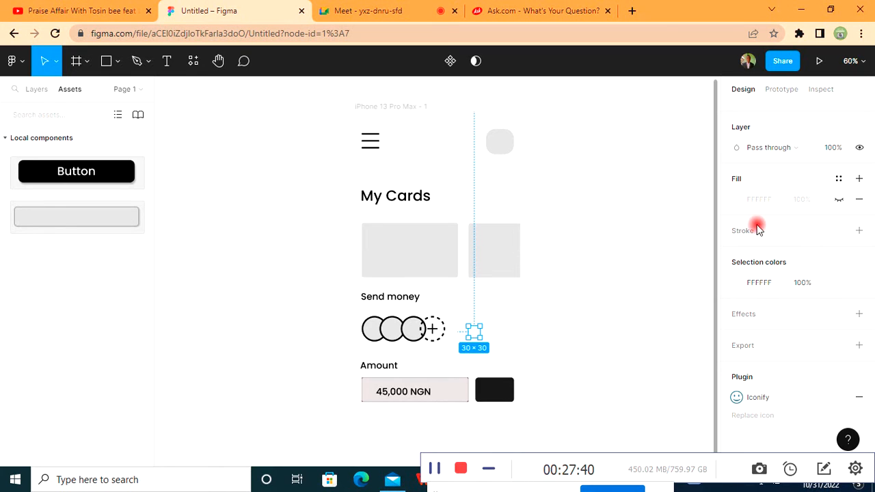
- Move the white send icon onto the dark rectangle beside the amount field and bring it to the front
left_click(455, 332)
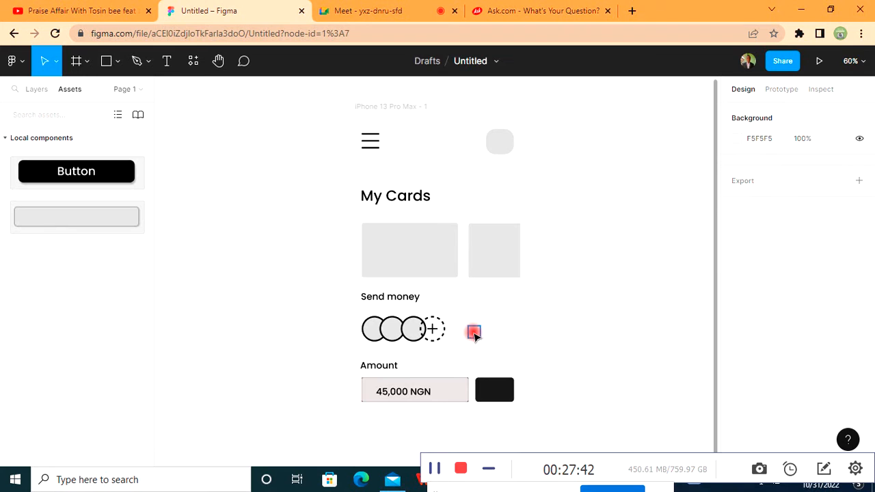
left_click(474, 335)
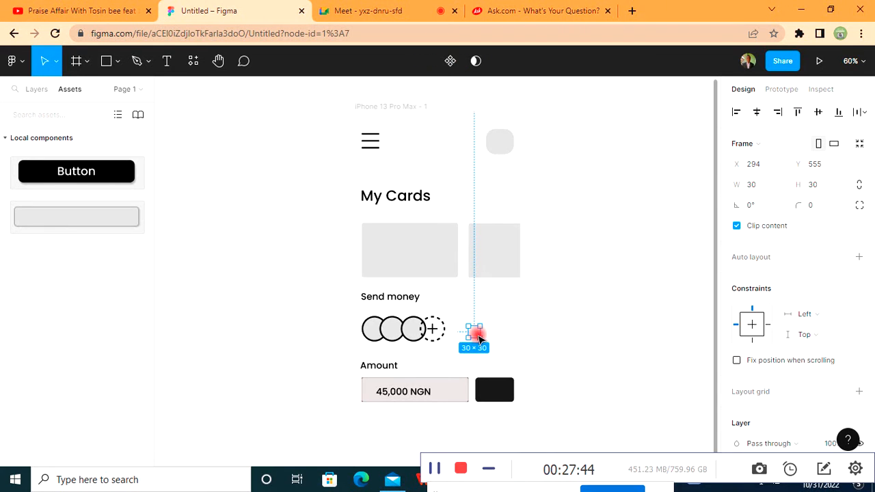
left_click_drag(476, 332, 499, 395)
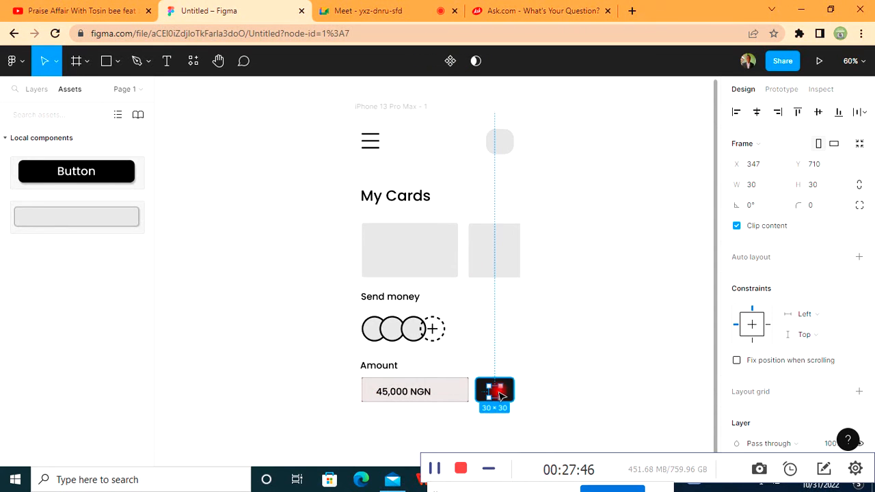
right_click(503, 395)
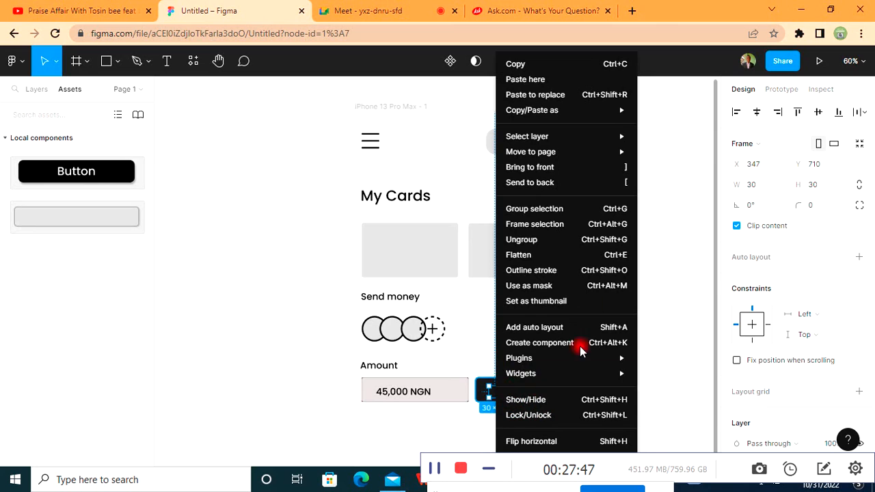
left_click(581, 164)
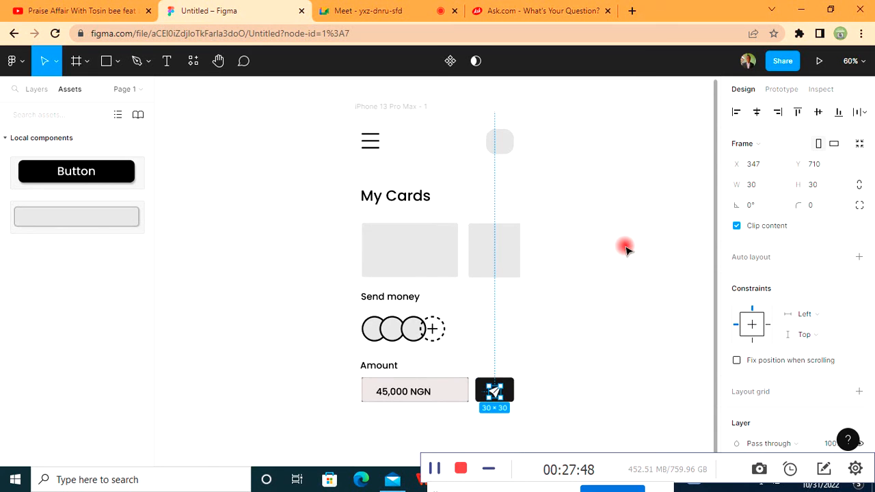
right_click(495, 389)
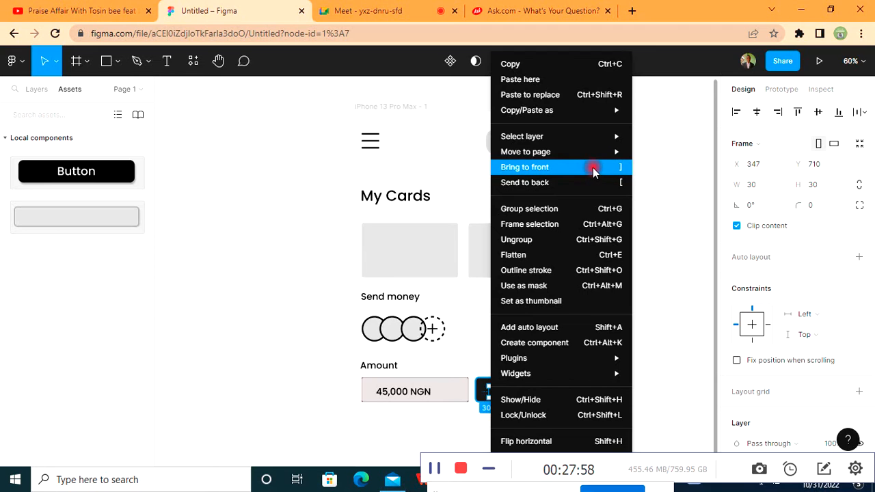
left_click(593, 171)
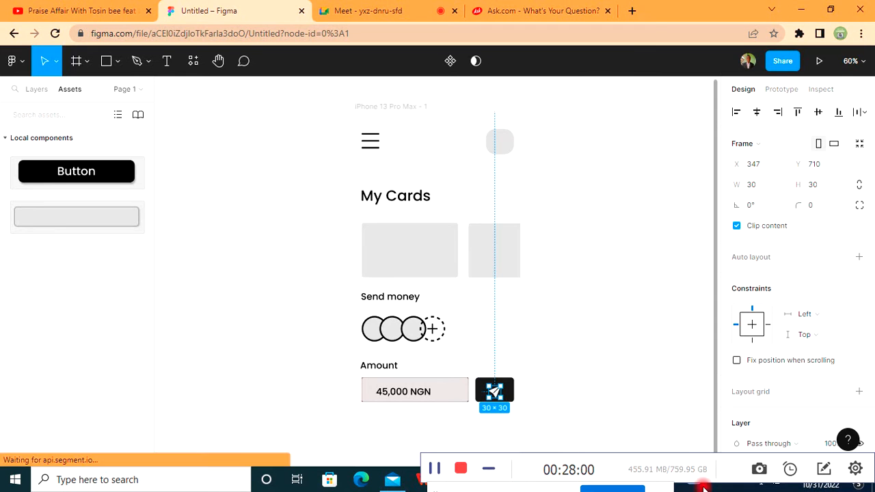
- Align the vertical centers of the send icon and the dark rectangle
left_click(540, 395)
left_click(497, 393)
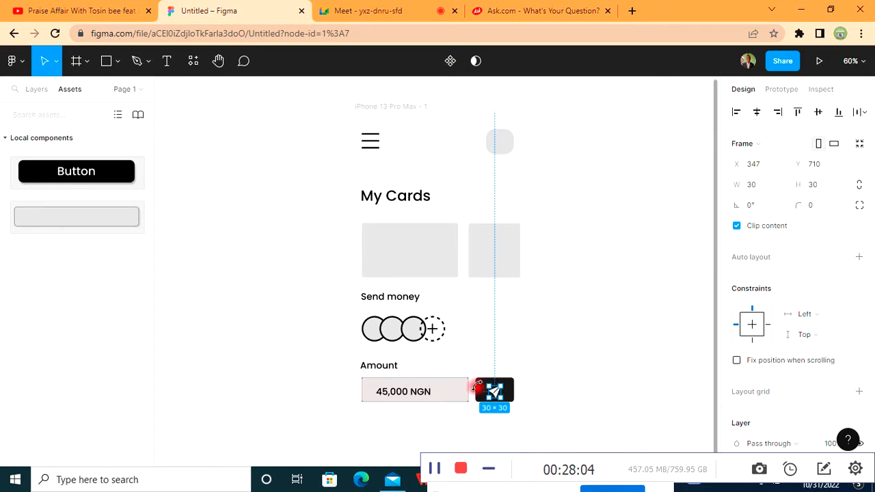
left_click(476, 391, "shift")
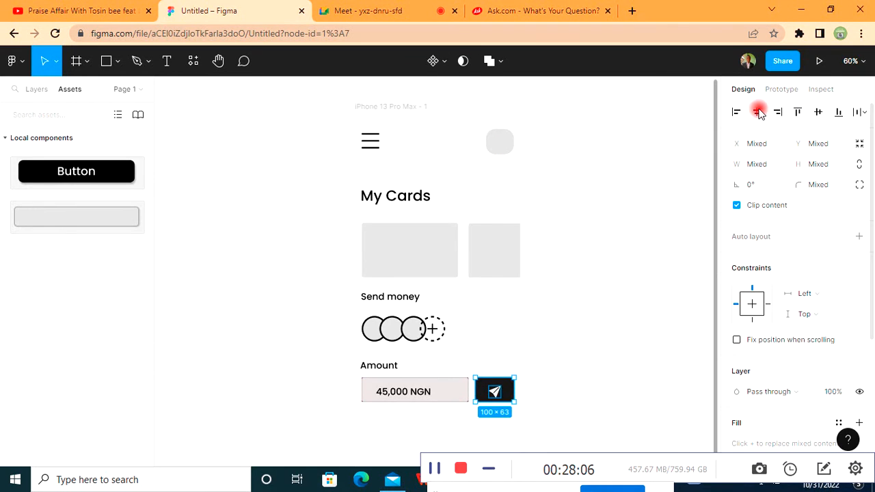
left_click(817, 112)
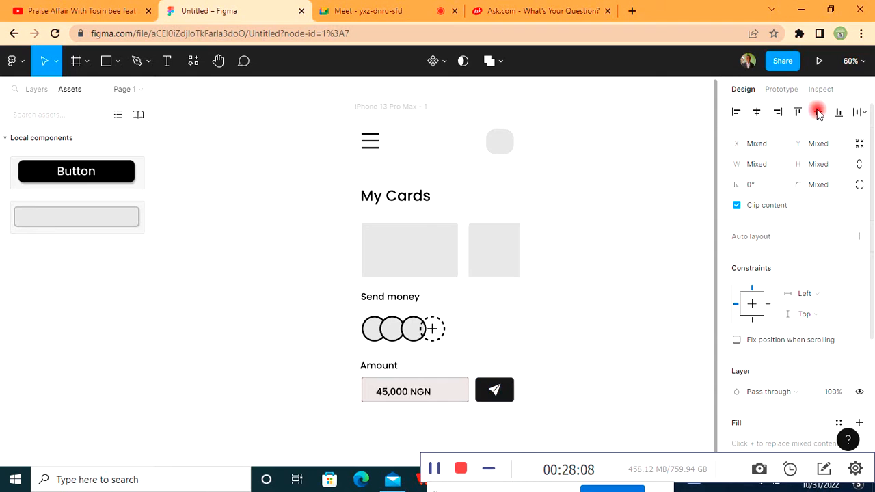
left_click(657, 362)
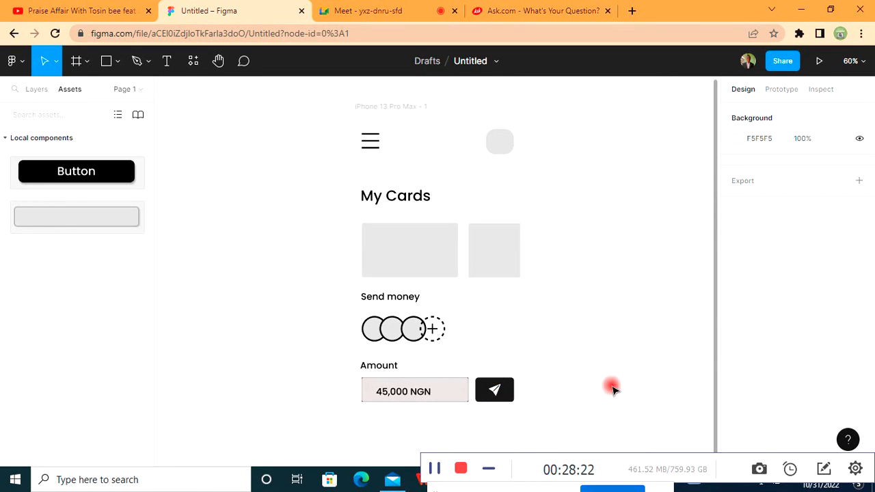
- Select everything from the My Cards heading to the amount row and nudge it upward, closer to the header
left_click_drag(715, 298, 718, 356)
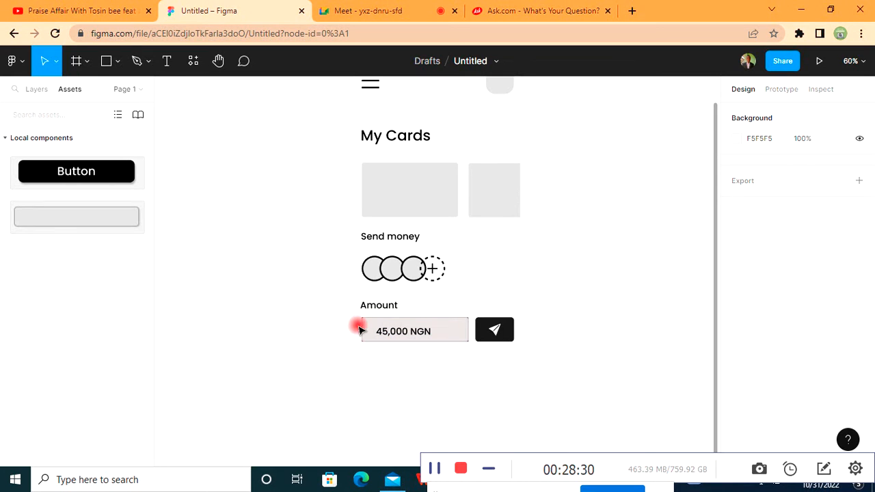
left_click(393, 308)
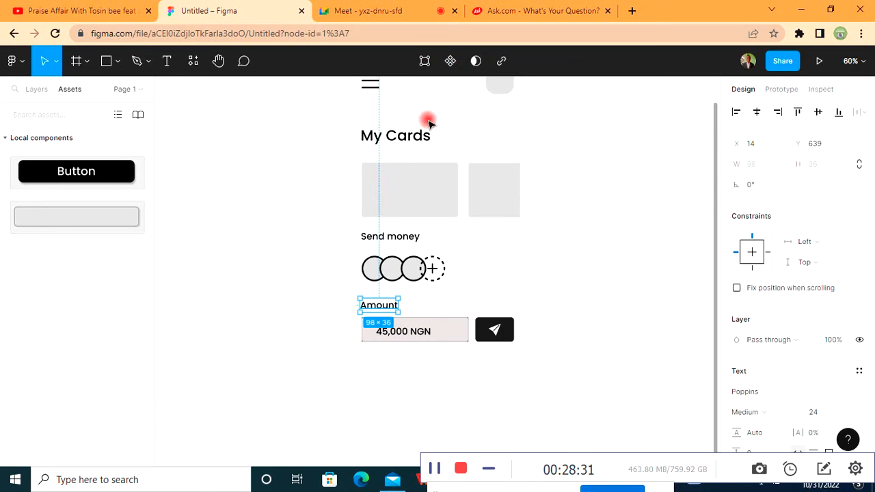
left_click(363, 116)
left_click_drag(362, 113, 483, 352)
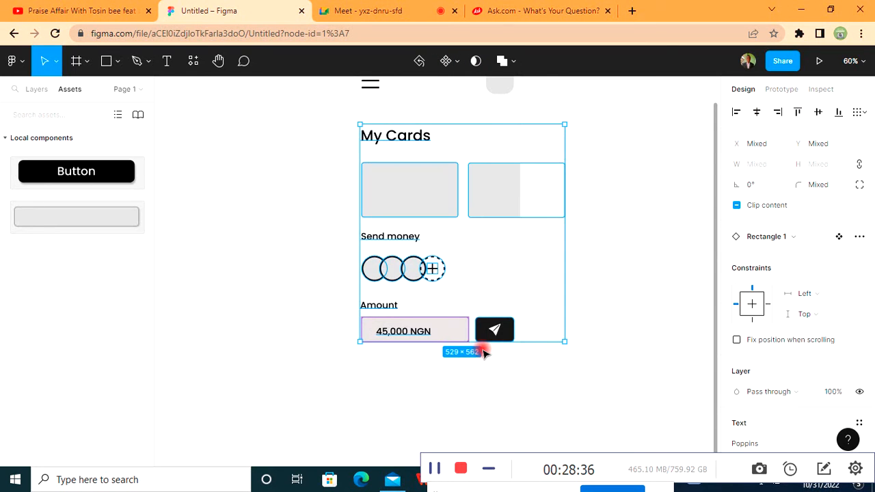
key("Up")
key("Up")
key("Up")
key("Up")
key("Up")
key("Up")
key("Up")
key("Up")
key("Up")
key("Up")
key("Up")
key("Up")
key("Up")
key("Up")
key("Up")
key("Up")
key("Up")
key("Up")
key("Up")
key("Up")
key("Up")
key("Up")
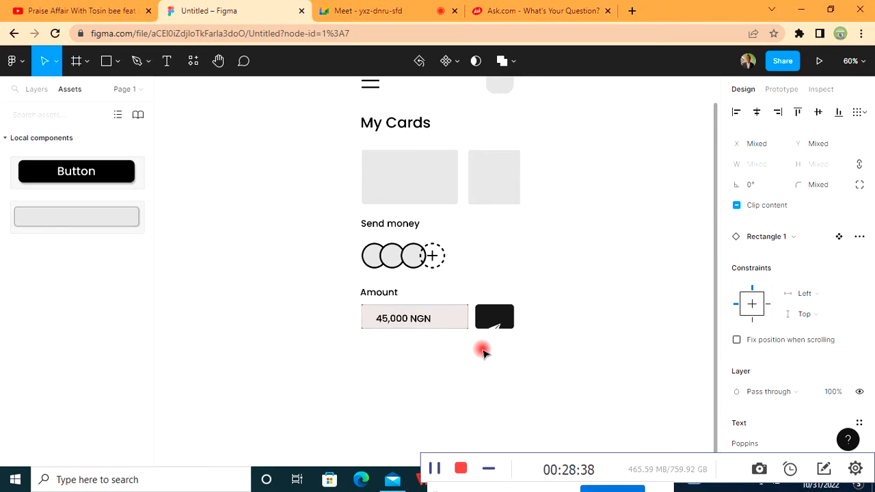
key("Up")
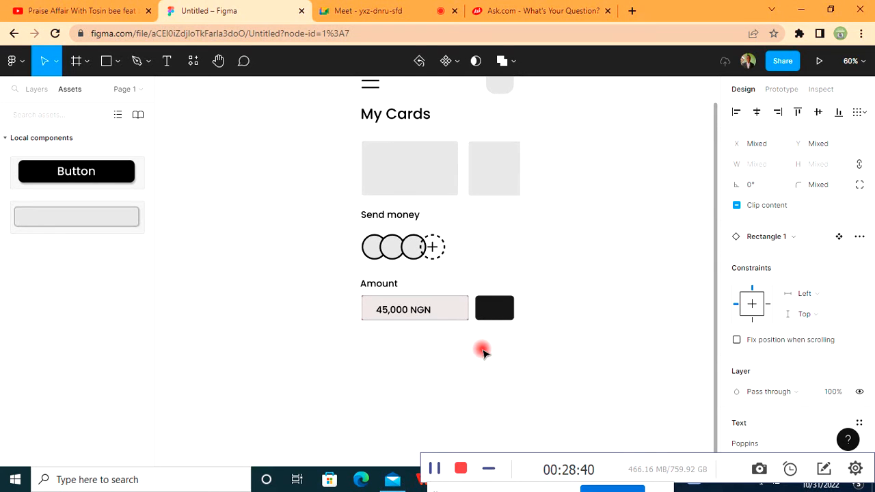
- Duplicate the Amount label, place the copy below the amount field and change its text to "Total Sent"
left_click(355, 280)
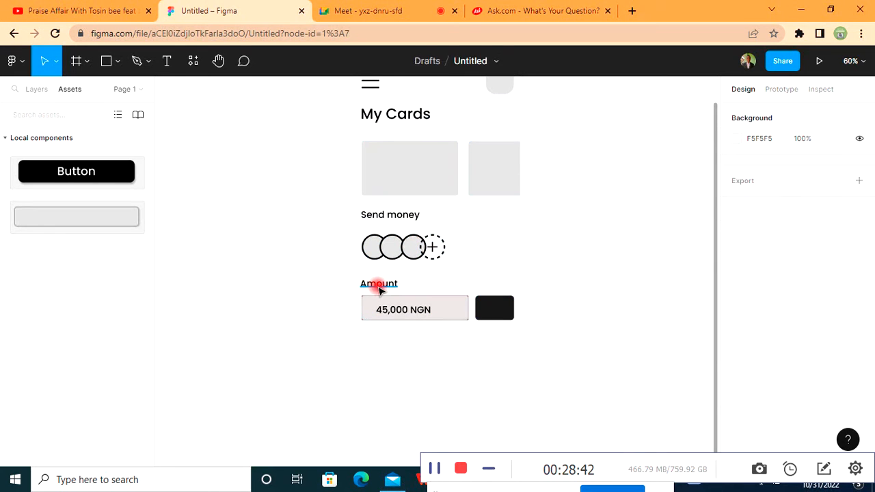
left_click(379, 287)
key("ctrl+d")
mouse_move(383, 324)
left_mouse_down()
mouse_move(379, 350)
mouse_move(384, 340)
left_mouse_up()
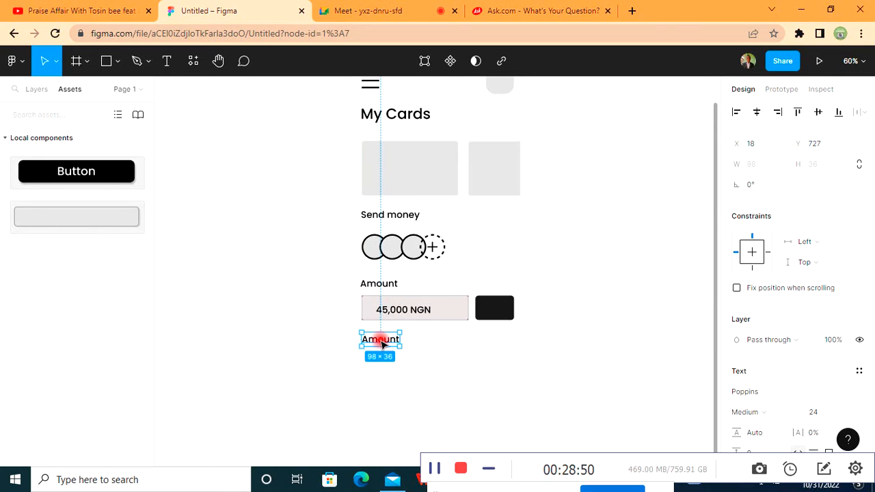
double_click(380, 340)
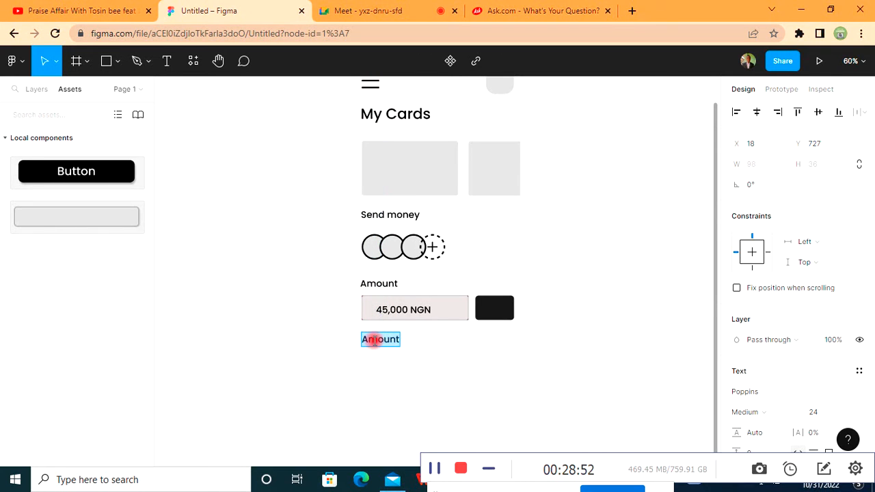
type("Total Se")
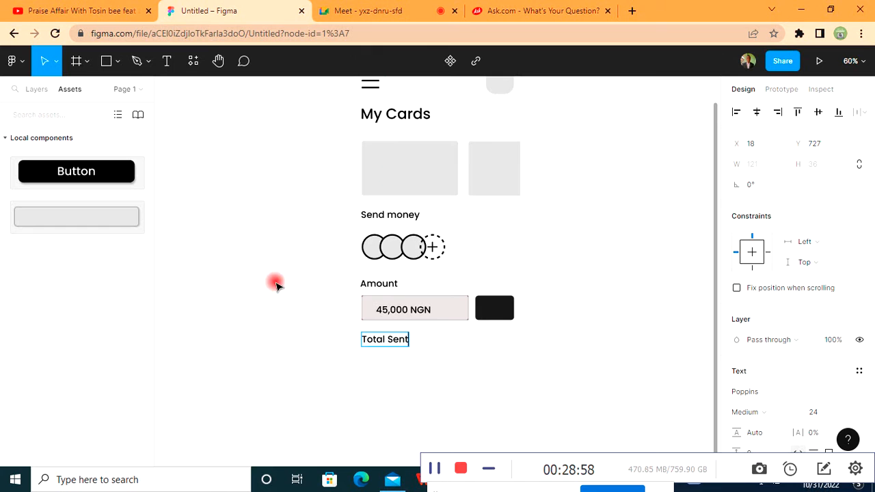
key("Escape")
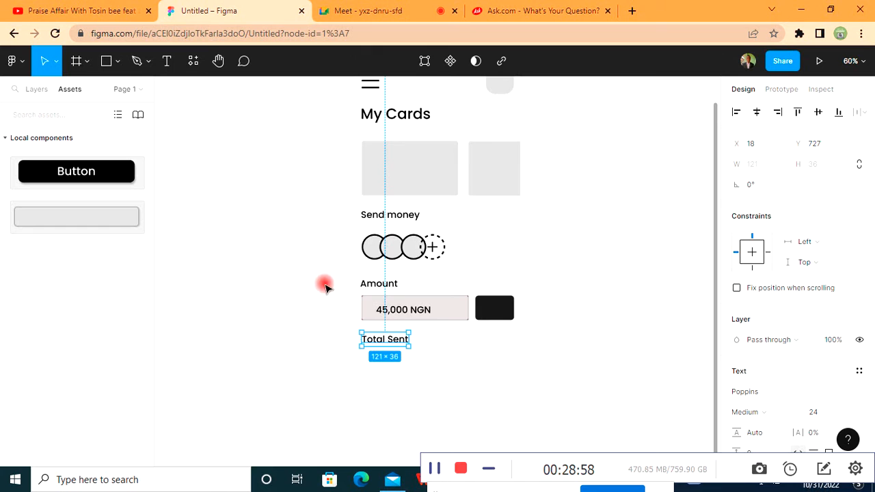
left_click(435, 393)
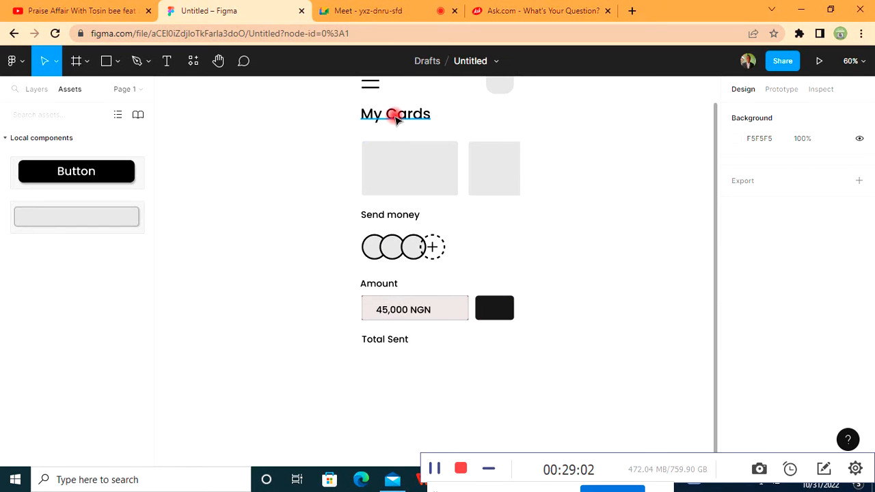
- Duplicate the rounded square in the header and place the copy directly below the Total Sent label at X 16, Y 776
left_click(501, 87)
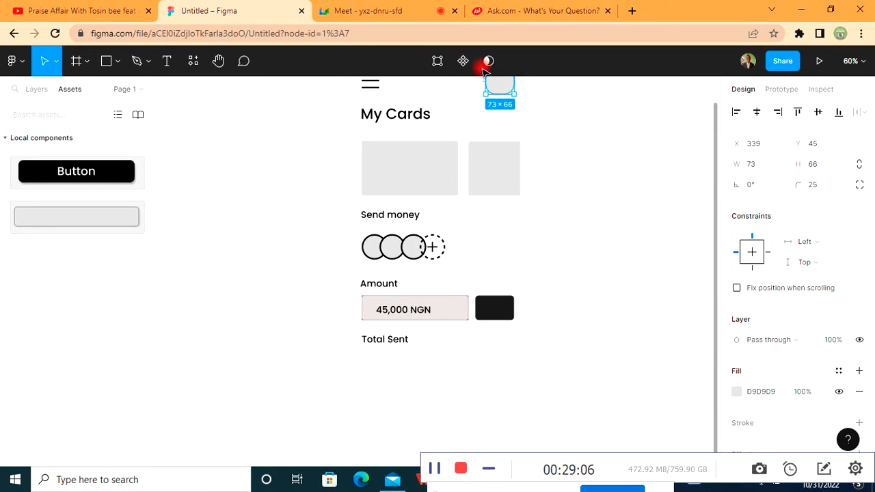
scroll(500, 116, "up", 1)
key("ctrl+d")
left_click_drag(500, 120, 376, 403)
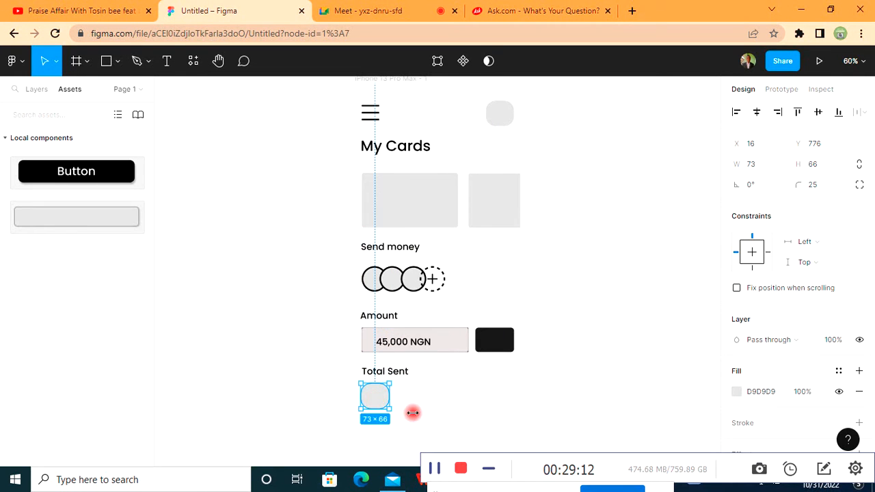
- Duplicate the rounded square under Total Sent and position the copy below it at X 16, Y 867
key("ctrl+d")
left_click_drag(264, 432, 374, 191)
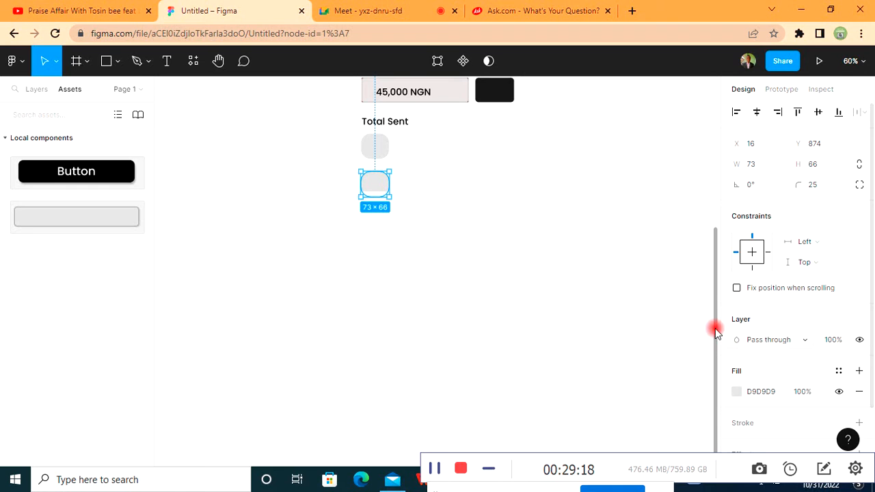
scroll(716, 316, "up", 1)
scroll(716, 316, "up", 2)
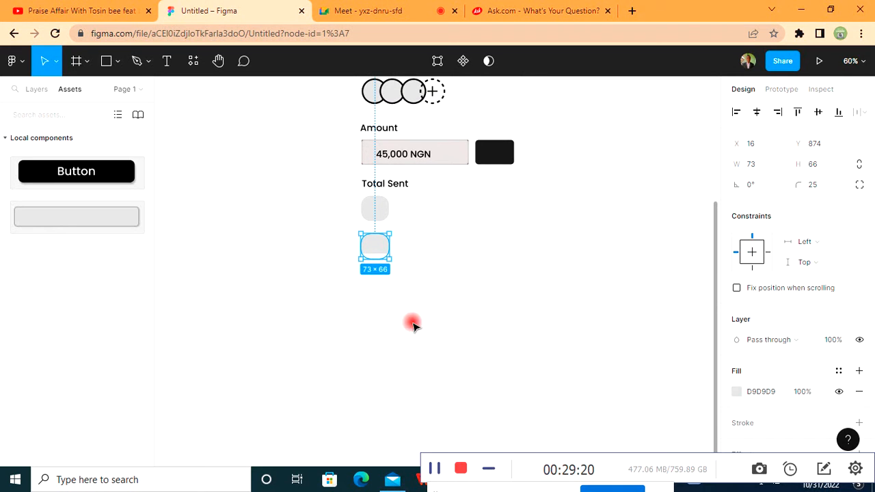
left_click(436, 320)
left_click(380, 248)
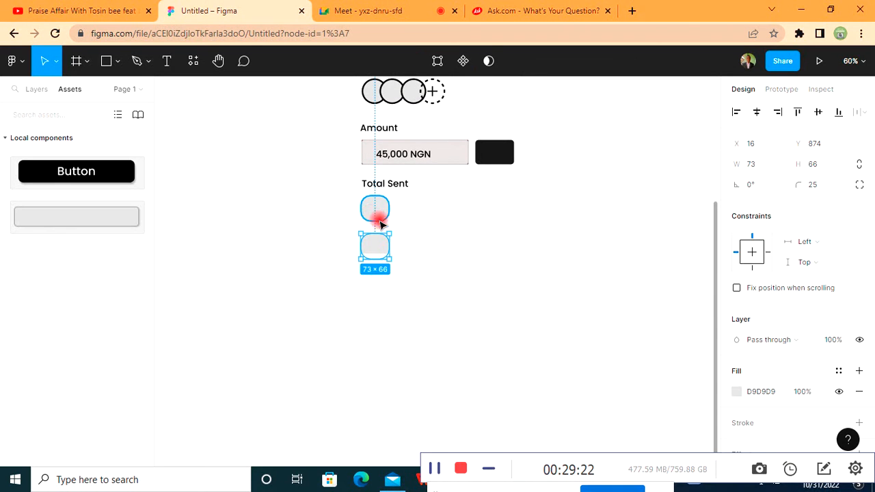
key("Down")
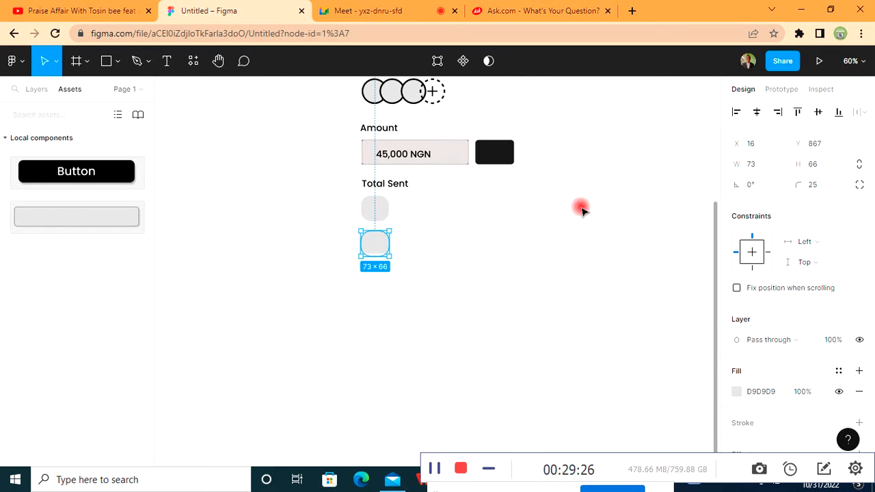
- Duplicate the Total Sent label, place the copy beside the first rounded square at X 108, Y 776 and change its text to the recipient's name
left_click_drag(713, 267, 720, 214)
left_click(659, 313)
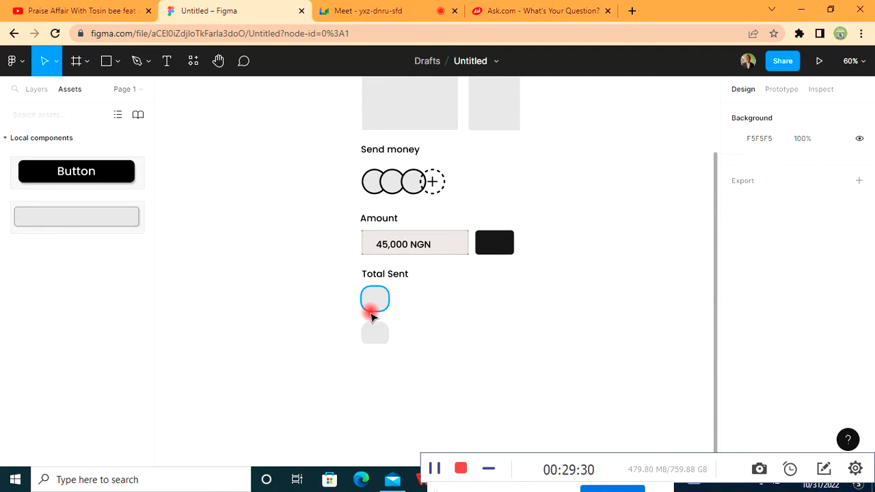
left_click(373, 299)
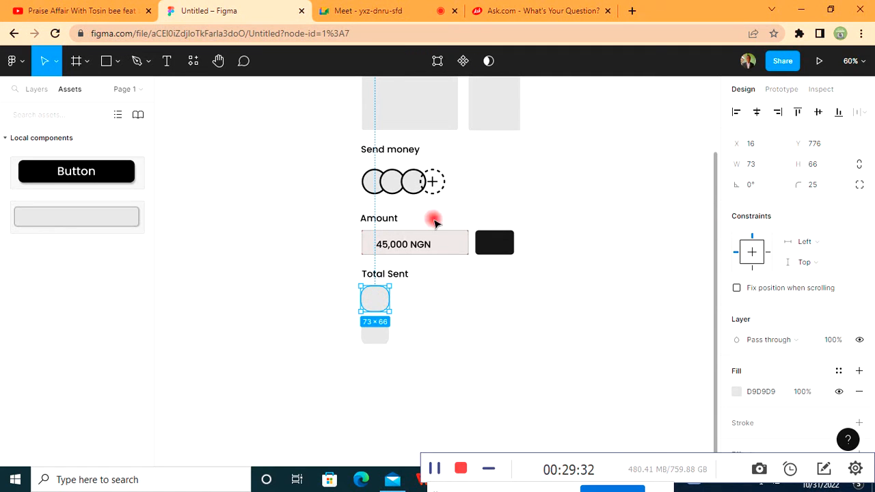
left_click(391, 275)
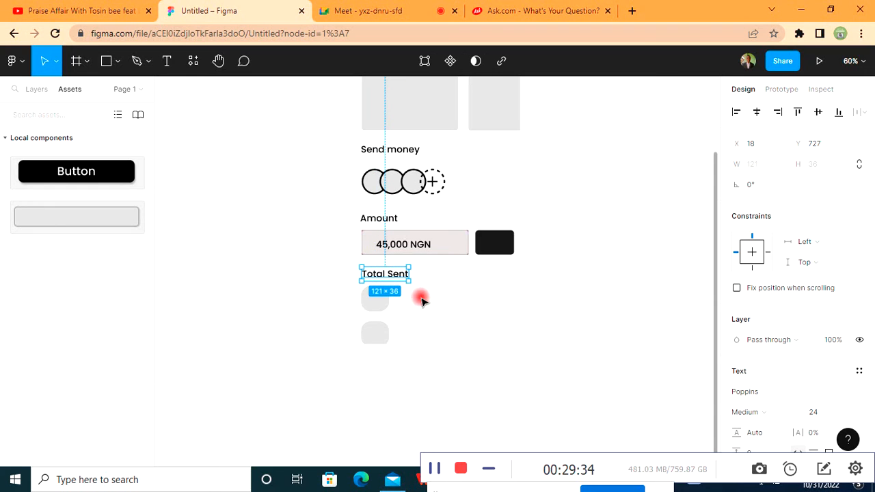
key("ctrl+d")
left_click_drag(390, 274, 429, 293)
double_click(428, 293)
type("Tosin")
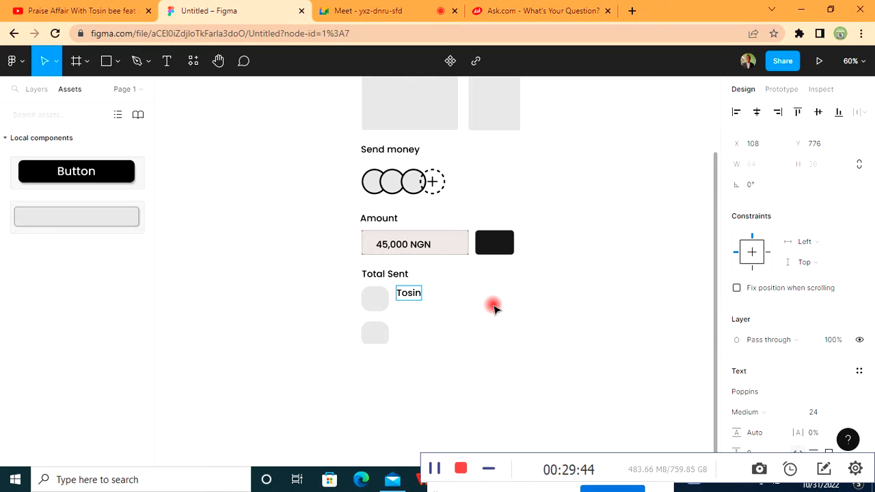
- Duplicate the recipient name, place the copy beside the second rounded square at X 104, Y 874 and enter the second recipient's name
left_click(414, 290)
key("ctrl+d")
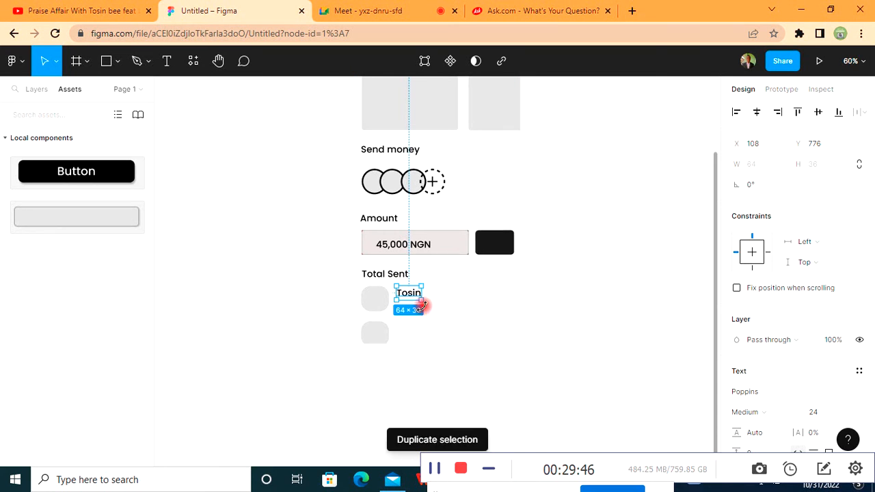
left_click_drag(412, 295, 404, 332)
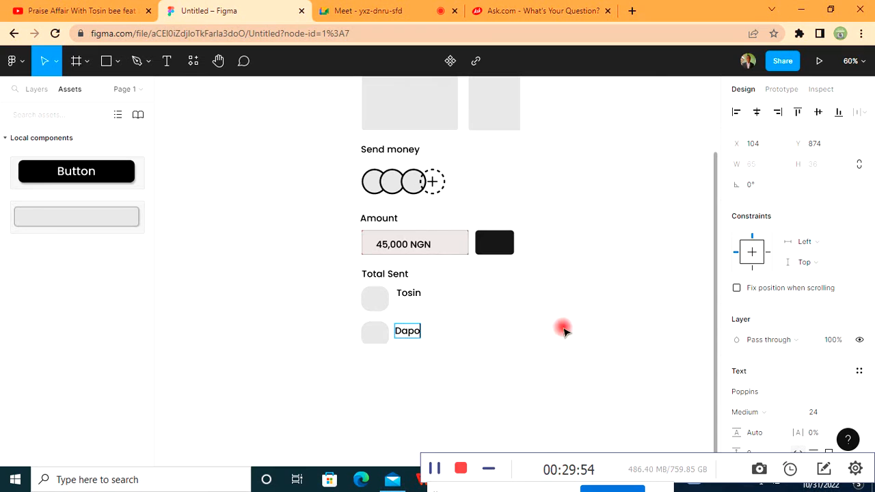
key("Escape")
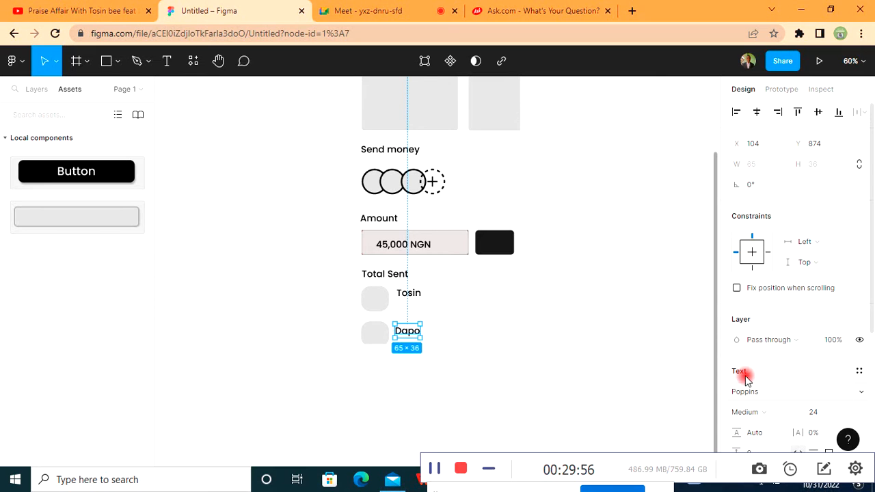
- Duplicate the first recipient's name, place the copy below it at X 112, Y 812 and change its text to "04 Sep, 2022"
left_click(410, 293)
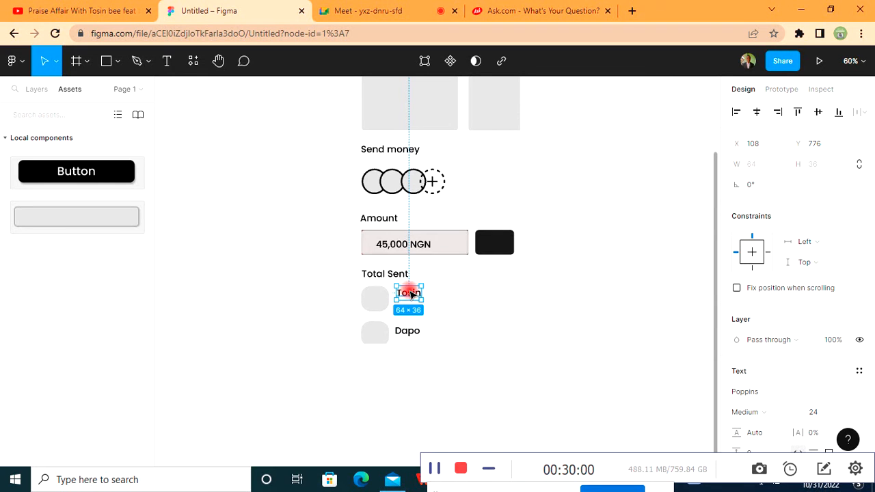
key("ctrl+d")
left_click_drag(412, 294, 412, 308)
double_click(411, 306)
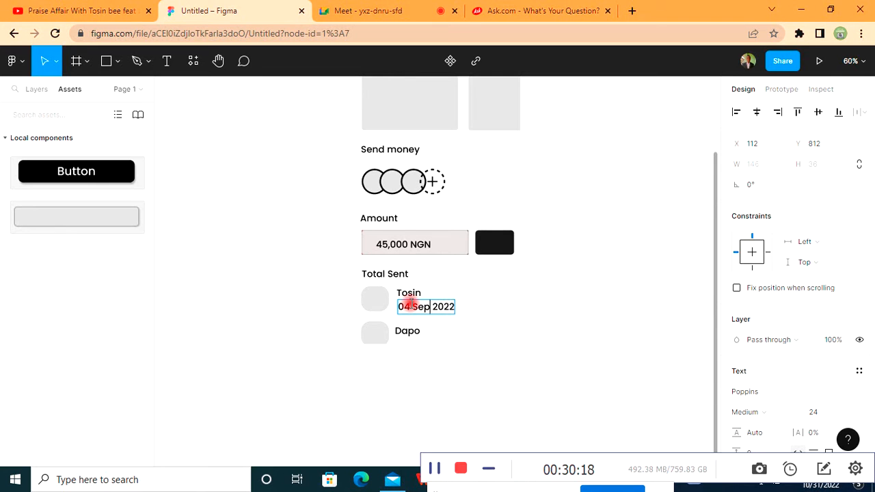
left_click(549, 312)
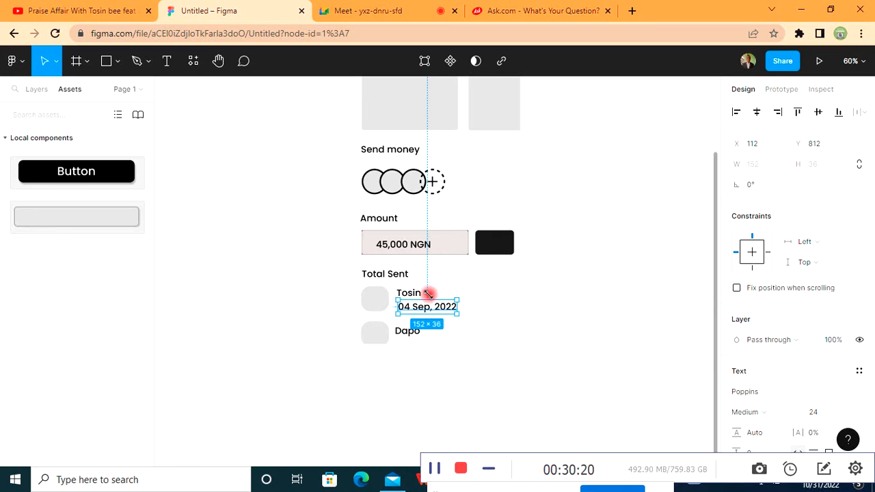
- Change the fill of the 04 Sep, 2022 date to grey 8A8A8A
scroll(704, 372, "down", 1)
scroll(751, 379, "down", 3)
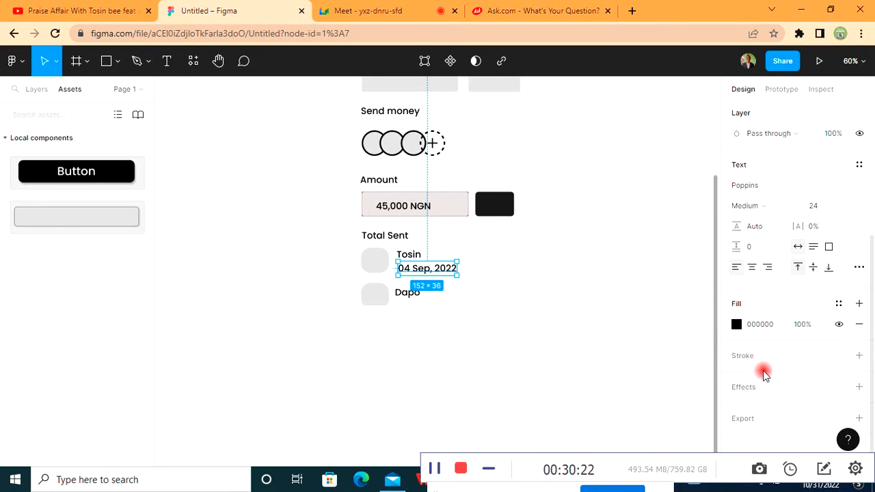
left_click(737, 324)
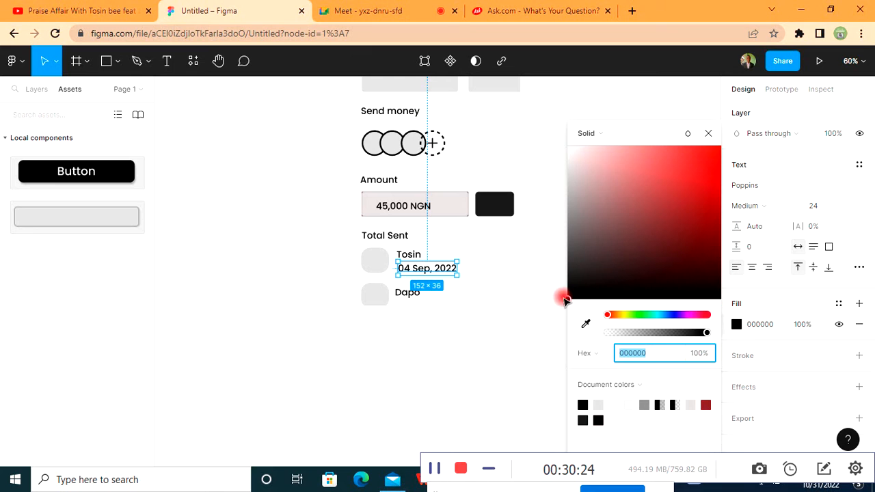
left_click(568, 298)
left_click_drag(574, 236, 566, 216)
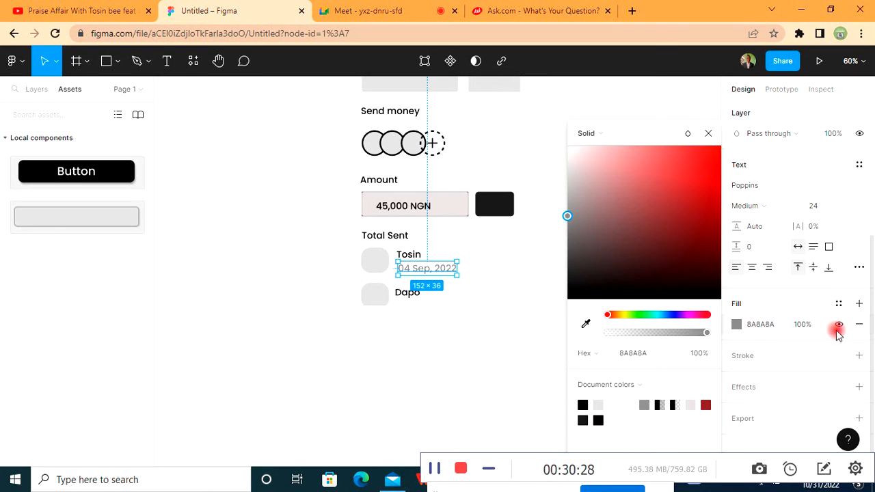
left_click(711, 139)
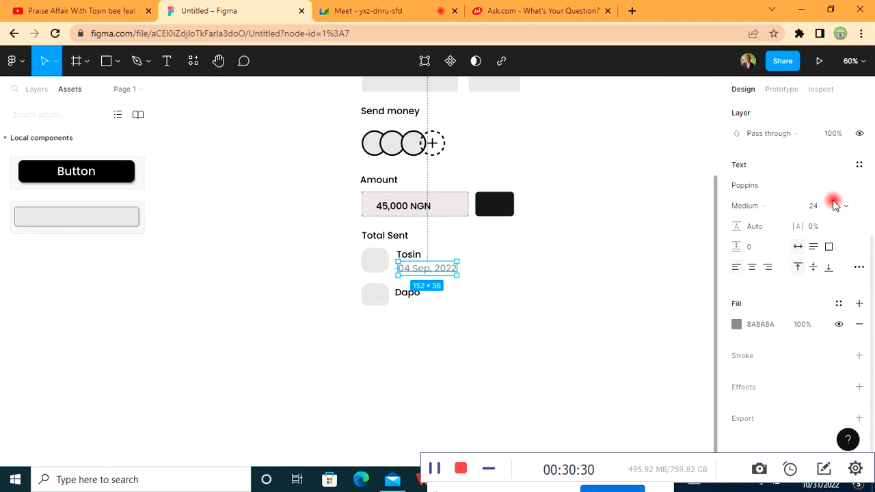
- Reduce the font size of the 04 Sep, 2022 date to 16
left_click(849, 206)
left_click(827, 201)
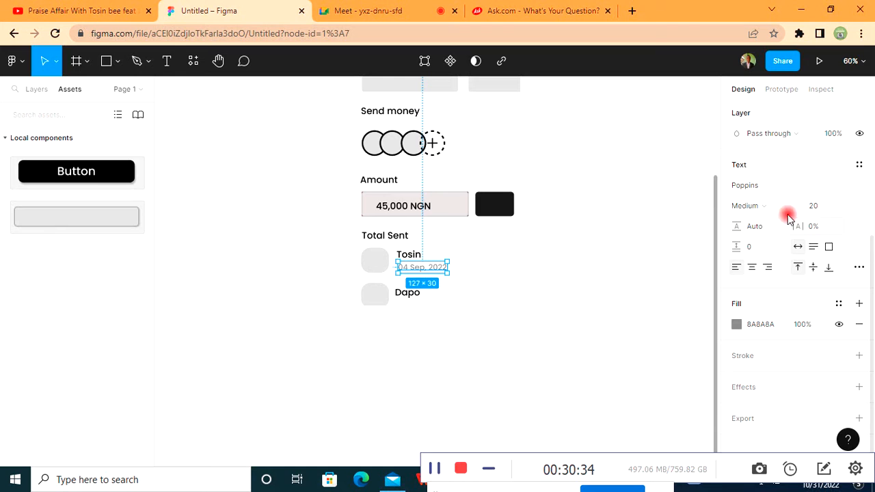
left_click(849, 206)
left_click(828, 188)
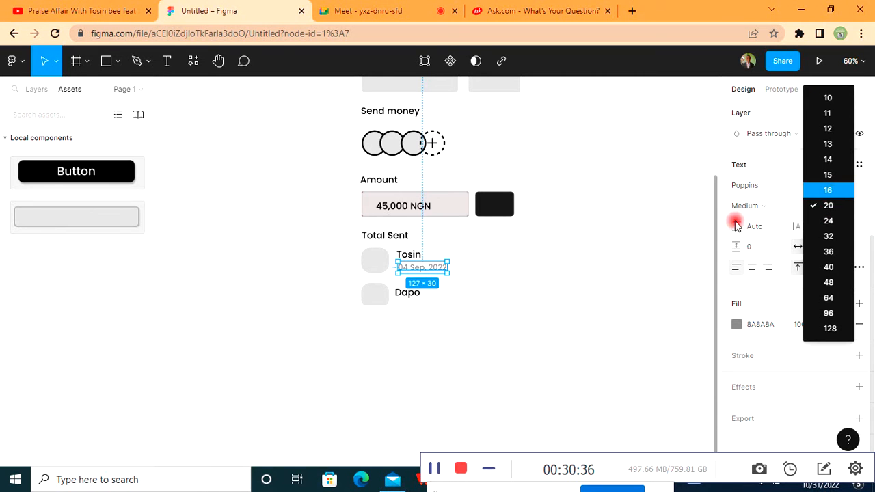
- Enlarge the first recipient's name to font size 32 and move the date beneath it down to Y 817
left_click(413, 255)
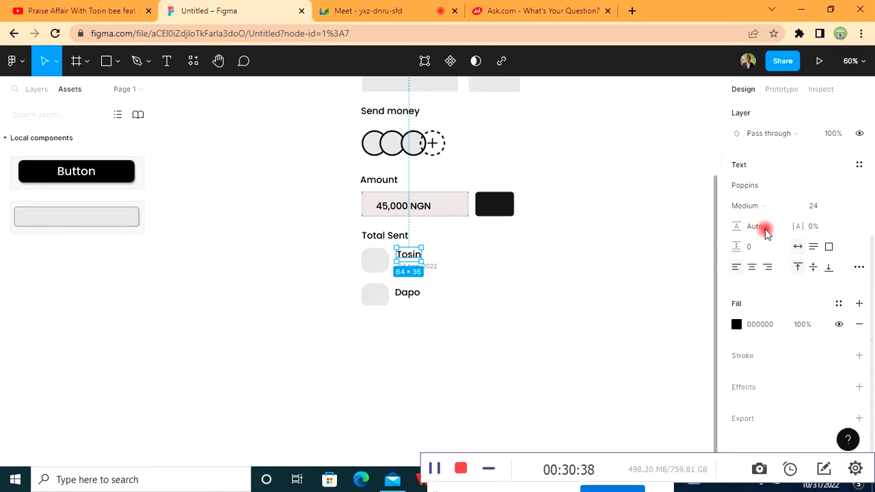
left_click(849, 207)
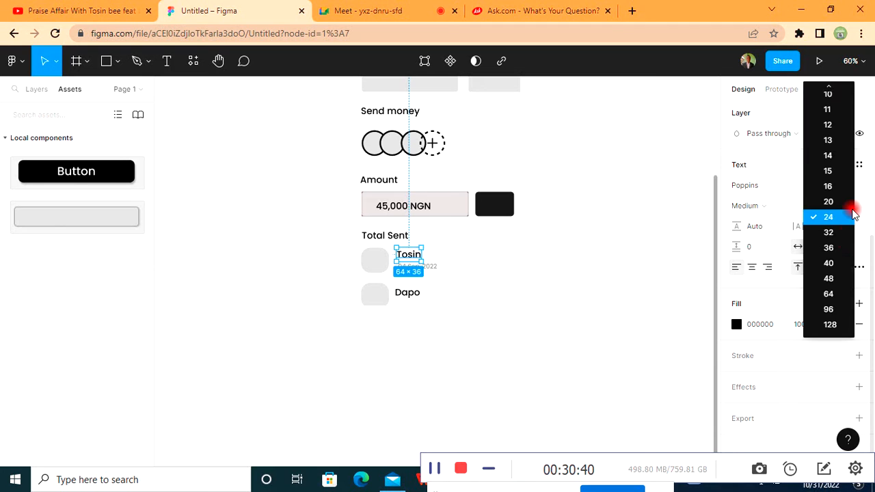
left_click(834, 247)
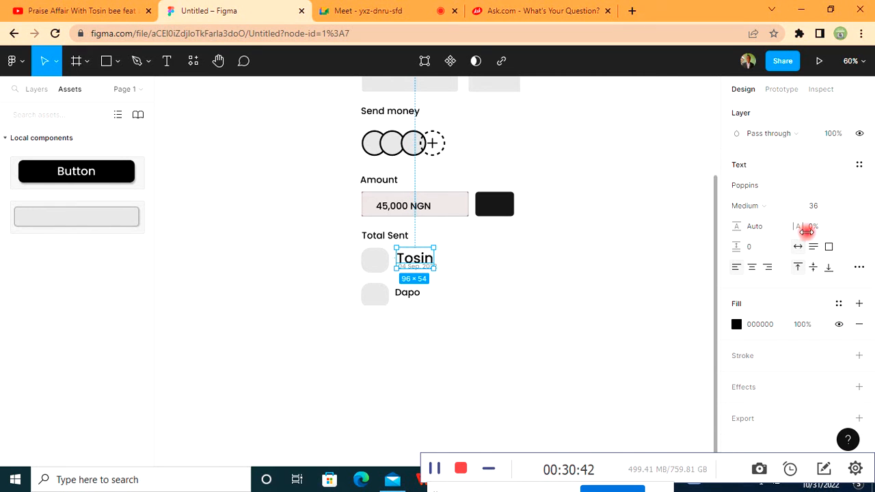
left_click(846, 206)
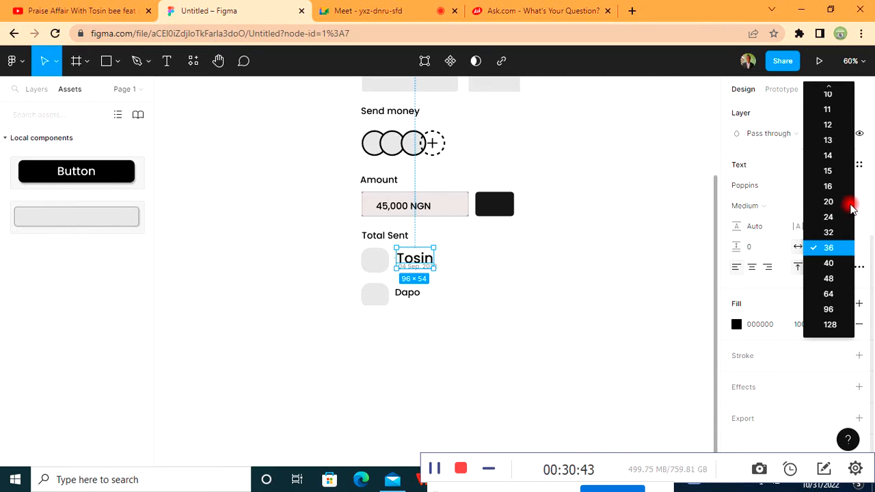
left_click(438, 371)
left_click(568, 299)
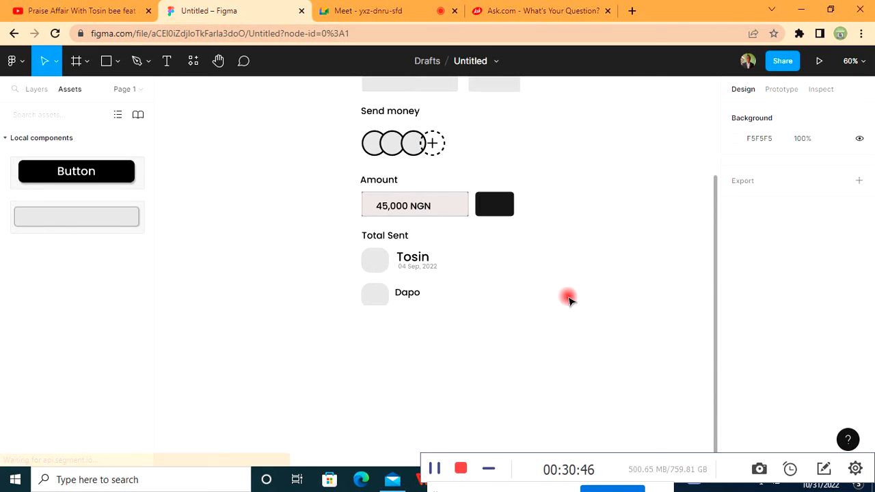
left_click(422, 273)
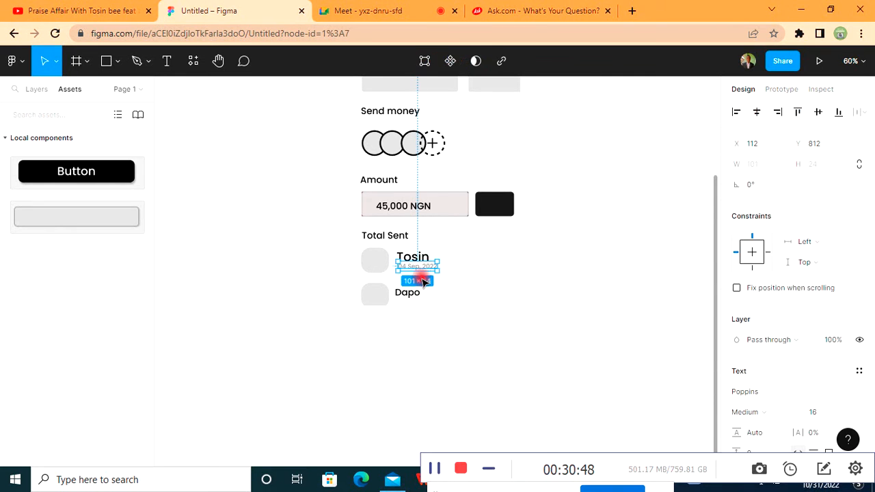
- Set the second recipient's name to font size 32 to match the first one
left_click(406, 293)
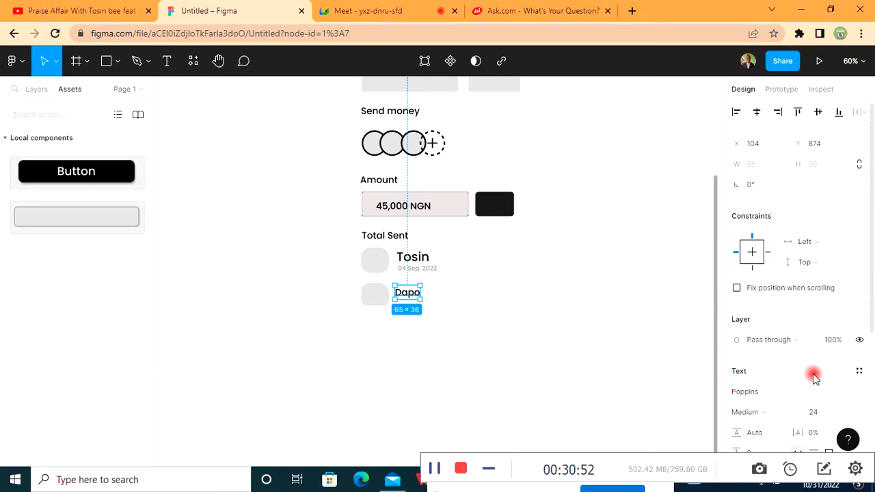
left_click(814, 414)
left_click(851, 410)
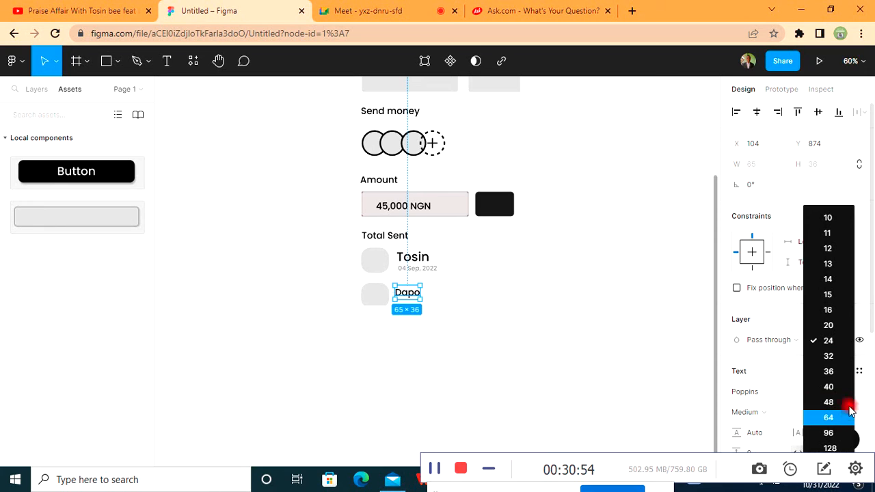
left_click(830, 358)
left_click(423, 267)
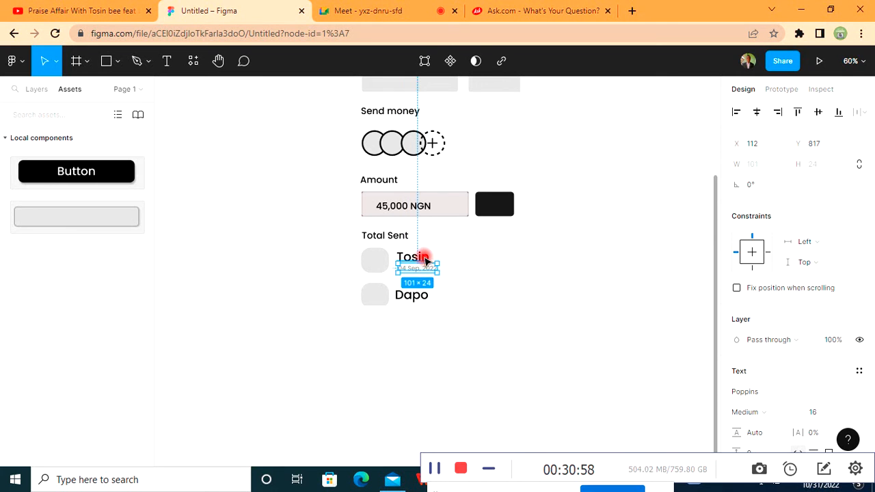
left_click(425, 258)
left_click(417, 298)
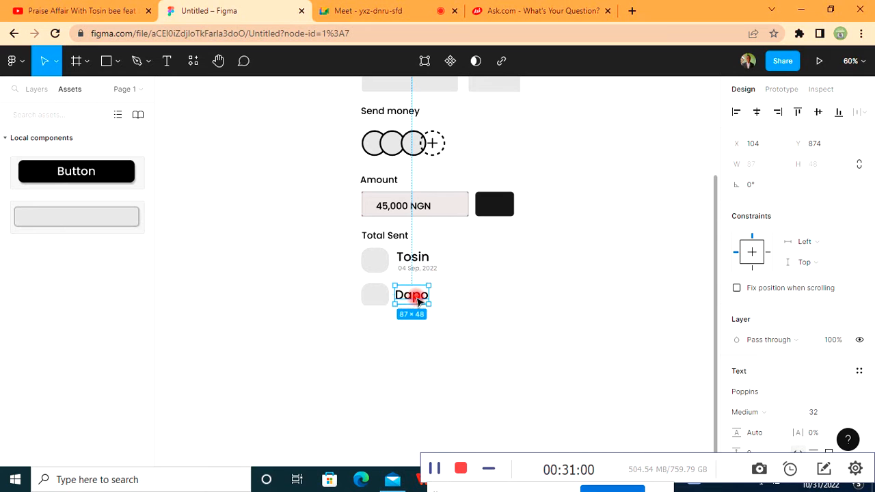
- Duplicate the date, change the copy to "14 Sep, 2022" and place it directly below the second recipient's name
left_click(434, 272)
key("ctrl+d")
left_click_drag(427, 269, 454, 287)
left_click(453, 288)
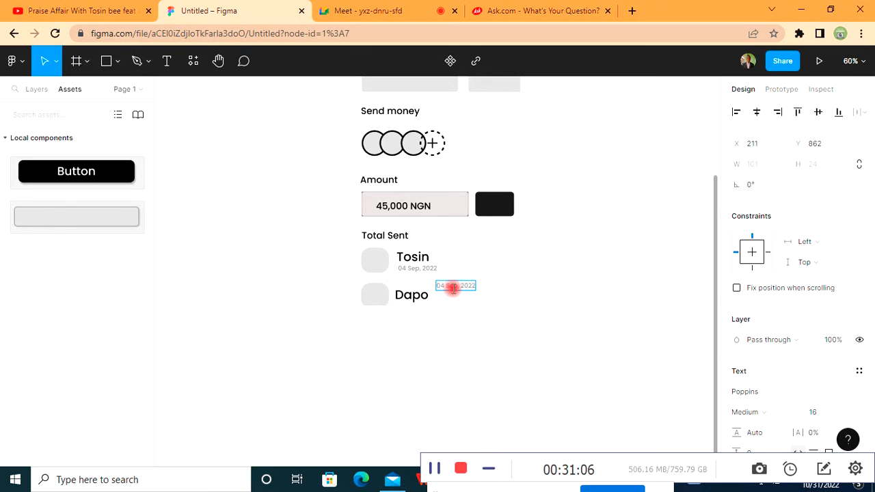
type("1")
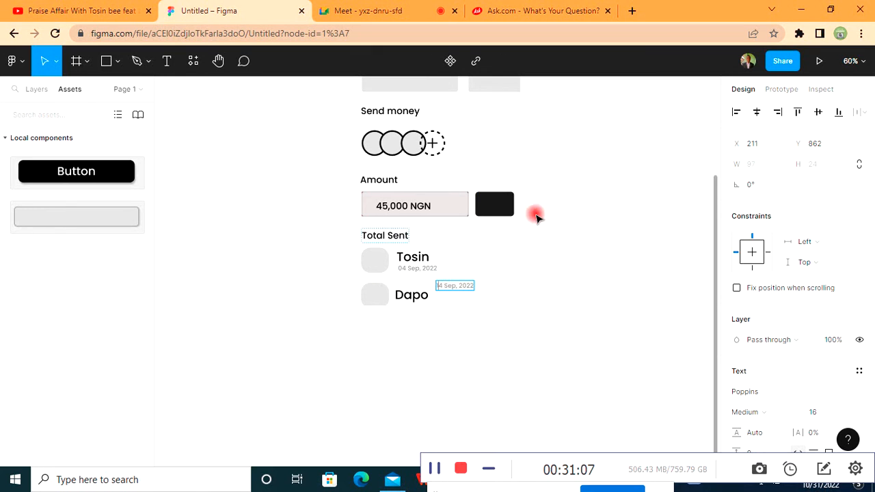
left_click(511, 294)
left_click_drag(462, 287, 417, 305)
left_click(633, 375)
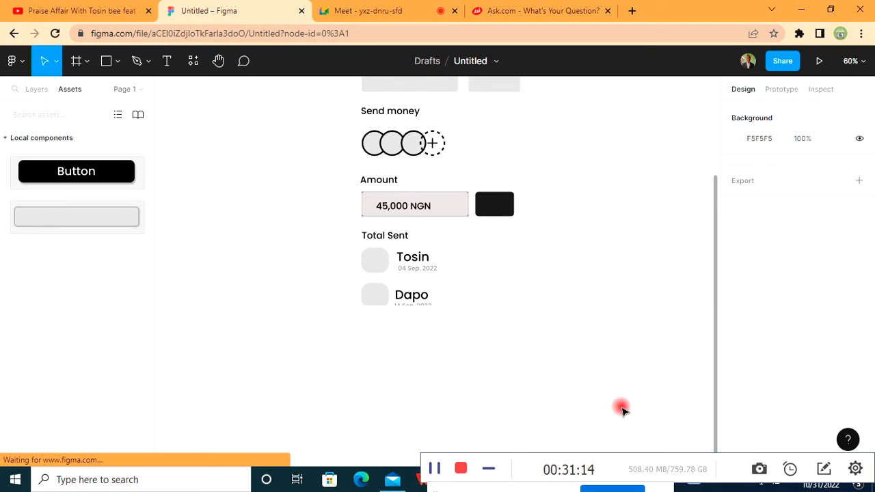
- Move the second recipient's name up to X 104, Y 867, clear of the date below it
left_click(407, 299)
left_click_drag(408, 299, 410, 296)
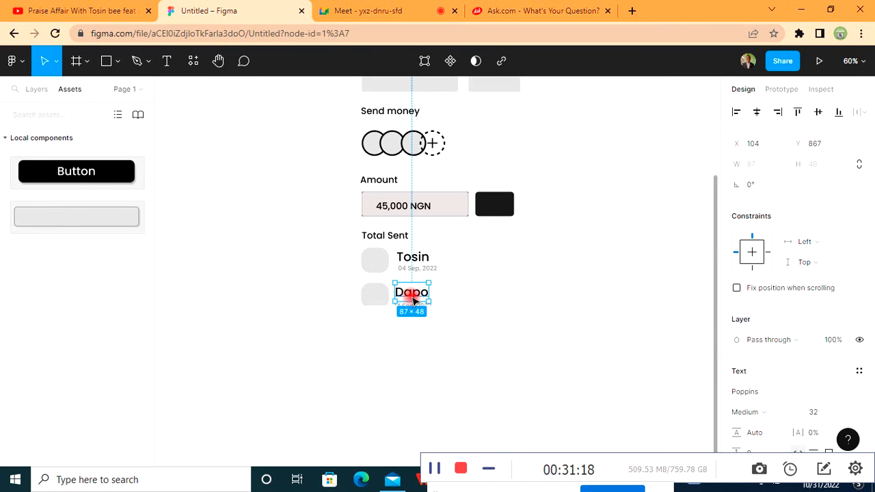
left_click(618, 311)
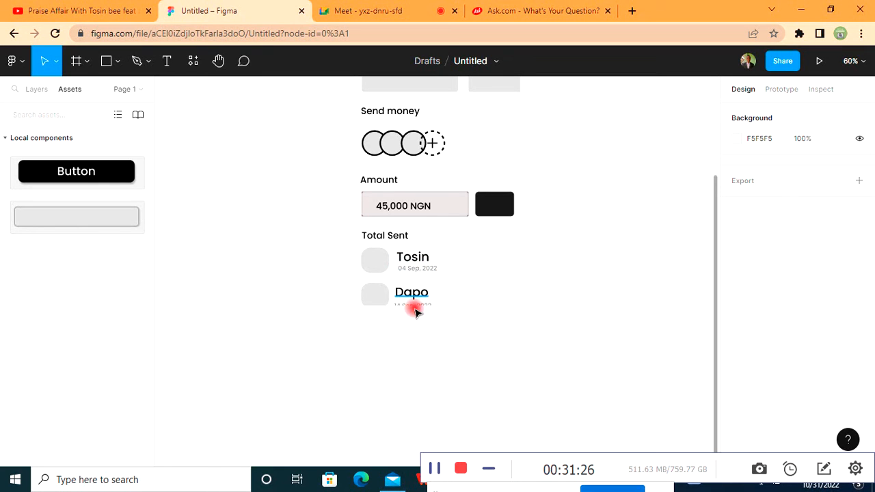
- Try to apply auto layout to the first row's rounded square, recipient name and date together
left_click(415, 259)
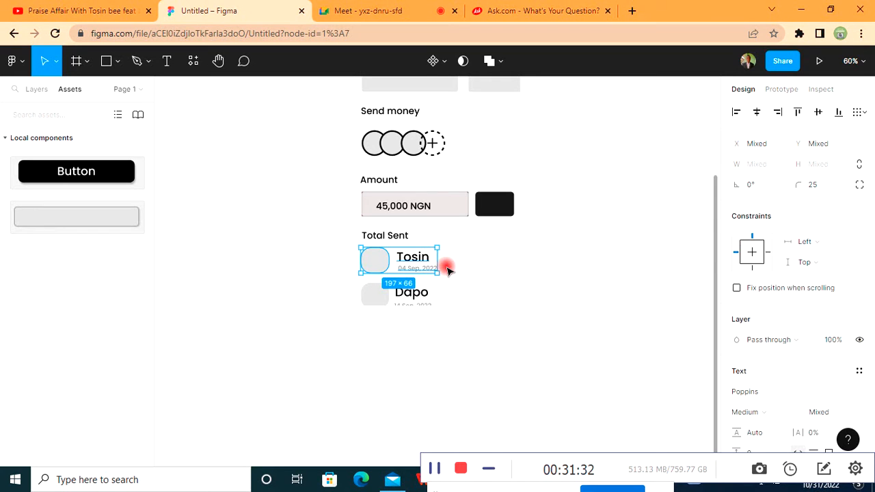
key("shift+a")
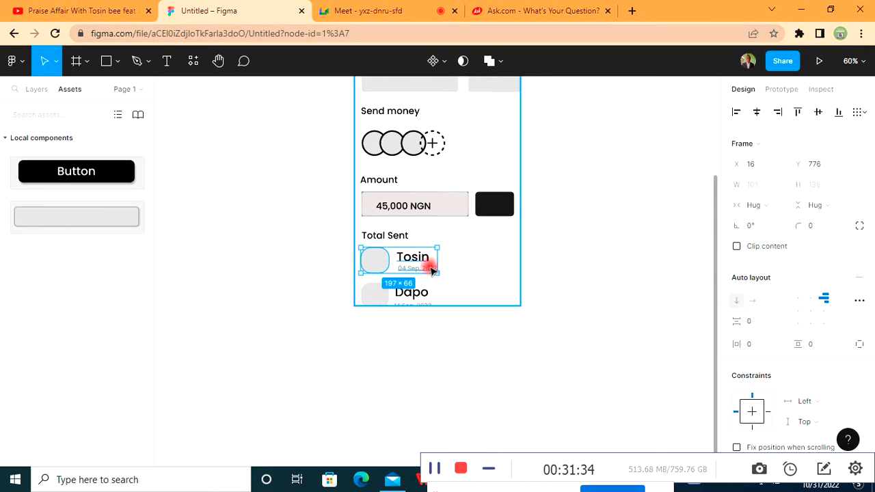
key("ctrl+z")
left_click(566, 266)
- Combine the first recipient's name and the 04 Sep, 2022 date in a vertical auto layout frame
left_click(417, 269)
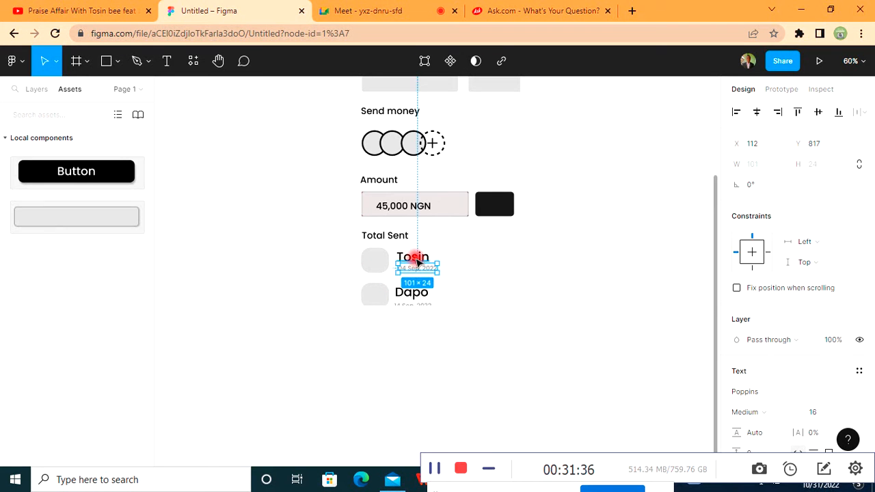
left_click(417, 259, "shift")
key("shift+a")
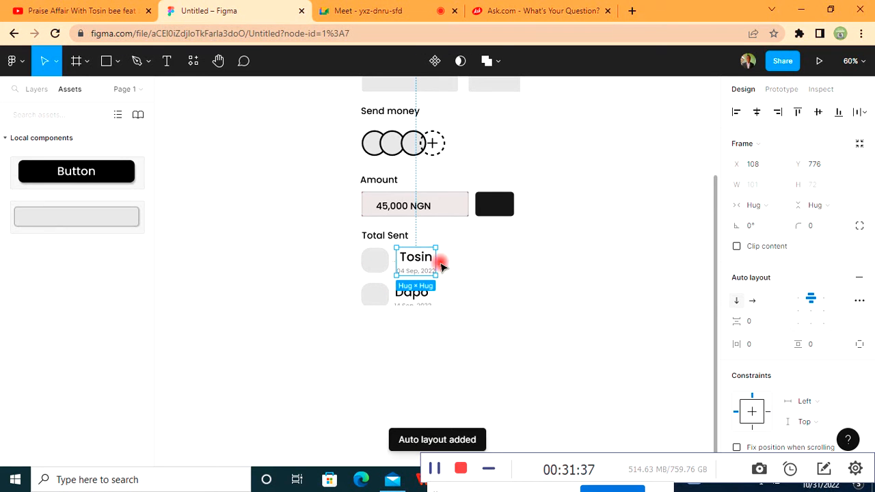
- Combine the first row's rounded square with its name-and-date frame in a horizontal auto layout frame
left_click(384, 268, "shift")
key("shift+a")
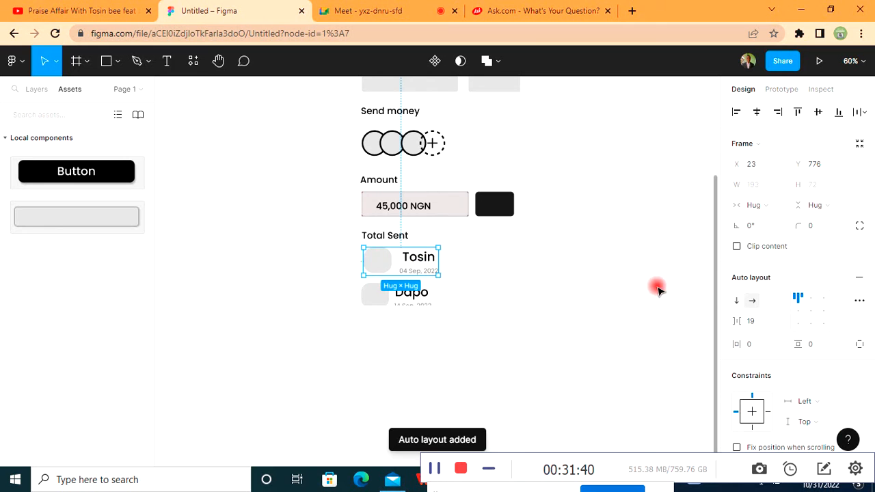
left_click(658, 287)
- Examine how the first row's auto layout frame nests the rounded square, recipient name and date
left_click(411, 268)
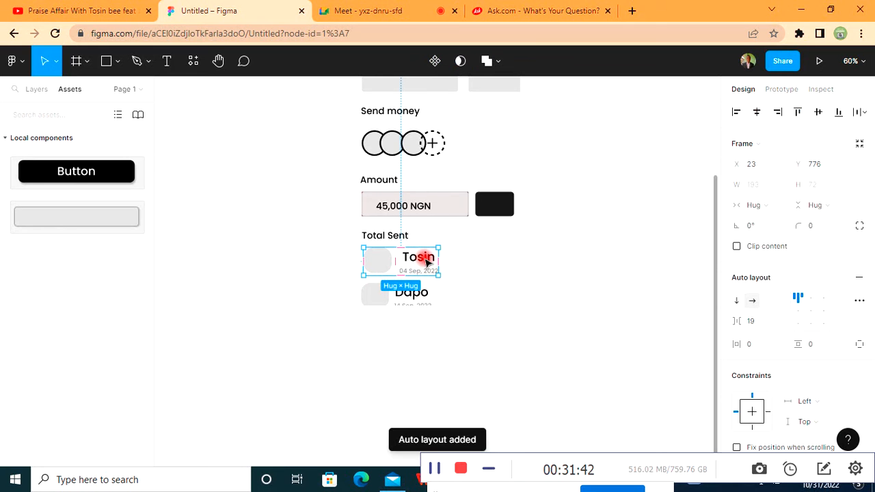
left_click(425, 262)
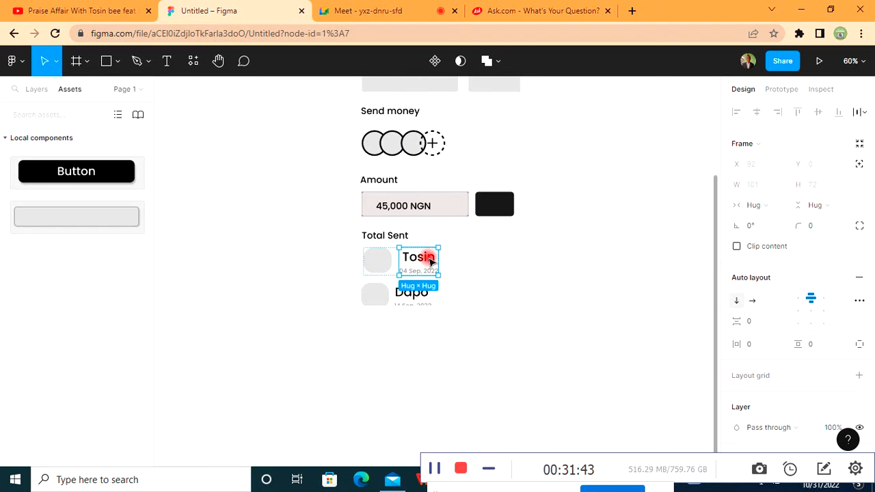
left_click(28, 94)
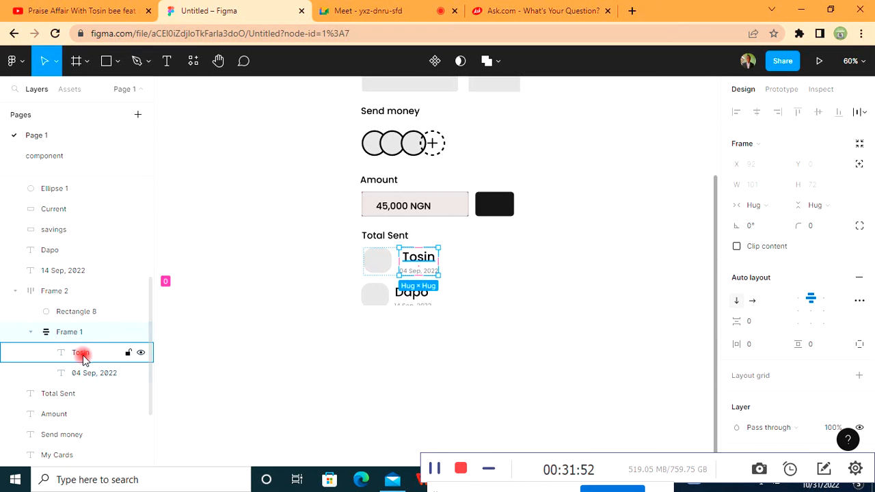
left_click(80, 352)
scroll(854, 287, "down", 3)
scroll(829, 259, "up", 3)
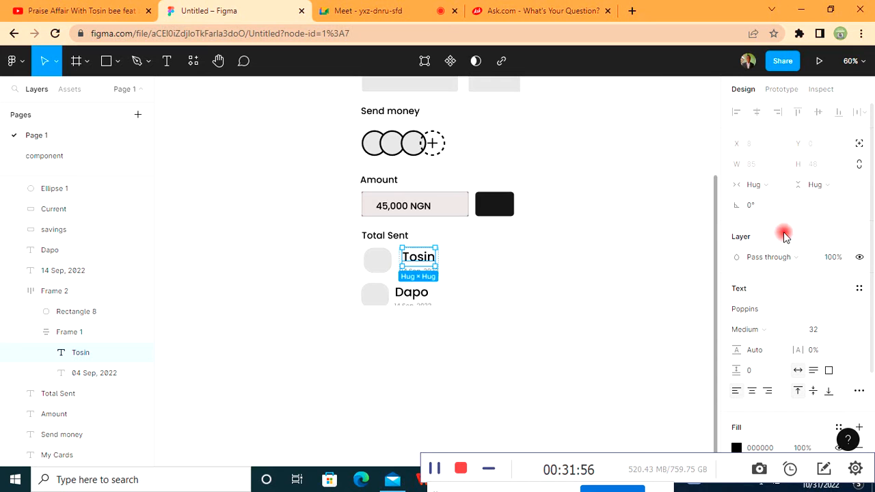
- Move the first row's auto layout frame to X 34, Y 776 below the Total Sent heading
left_click(510, 308)
left_click_drag(427, 266, 397, 264)
left_click(608, 305)
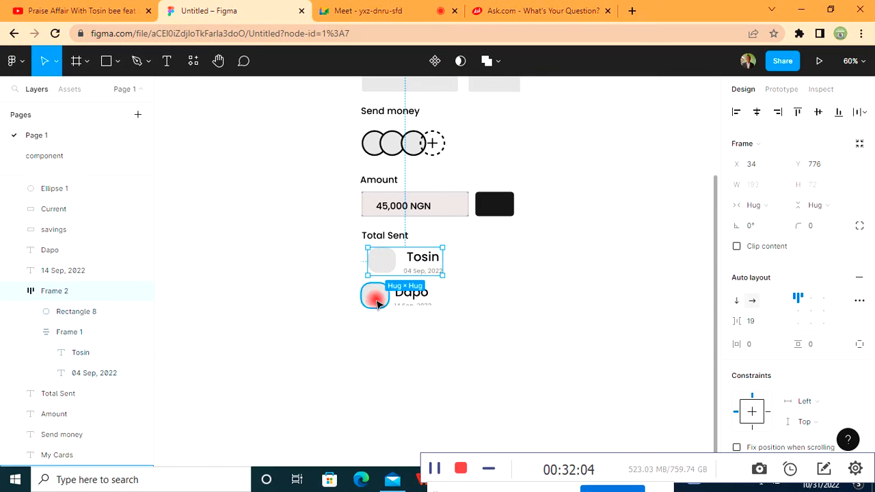
- Delete the second row's separate rounded square, recipient name and date
left_click(376, 300)
key("Delete")
left_click(411, 295)
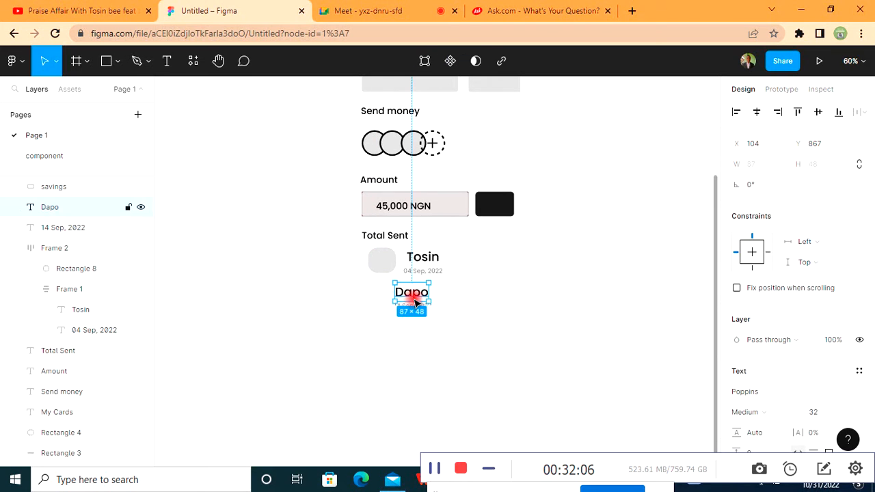
key("Delete")
key("Delete")
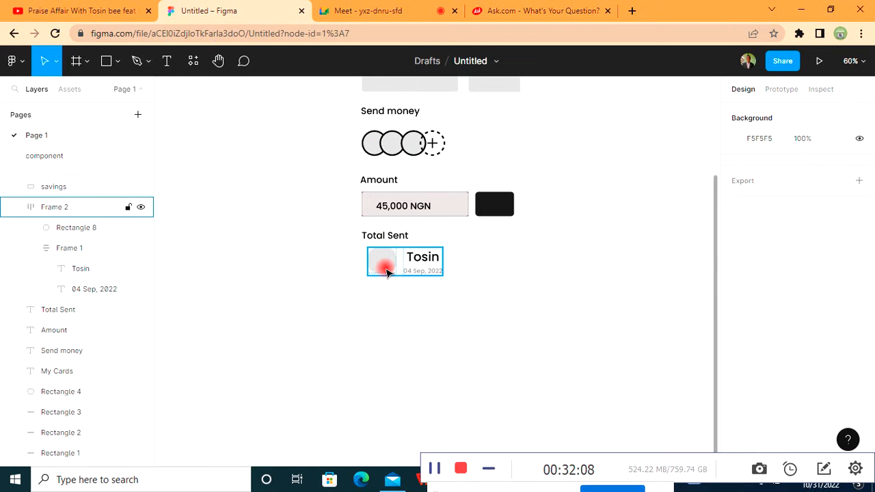
- Duplicate the first row's auto layout frame and place the copy below it at X 41, Y 883
left_click(386, 266)
left_click_drag(395, 264, 435, 301)
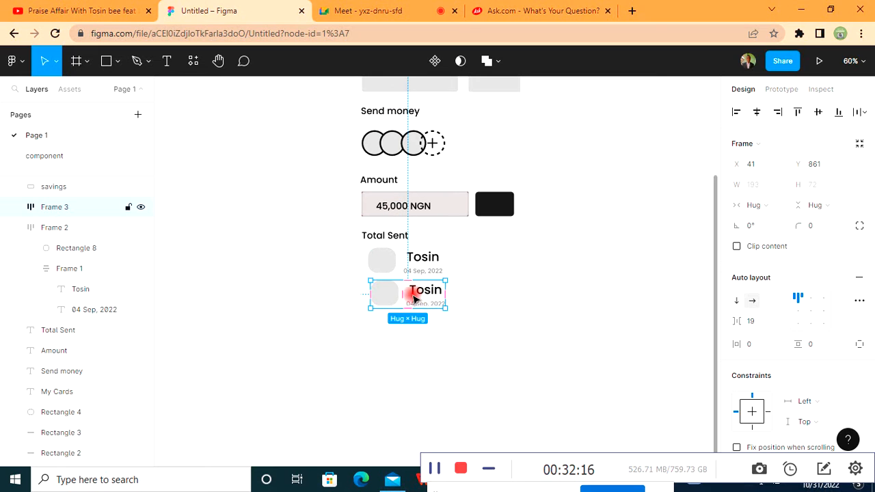
key("Down")
key("Down")
key("Down")
key("Down")
key("Down")
key("Down")
key("Down")
key("Down")
key("Down")
key("Down")
key("Down")
key("Down")
key("Down")
key("Down")
key("Down")
key("Down")
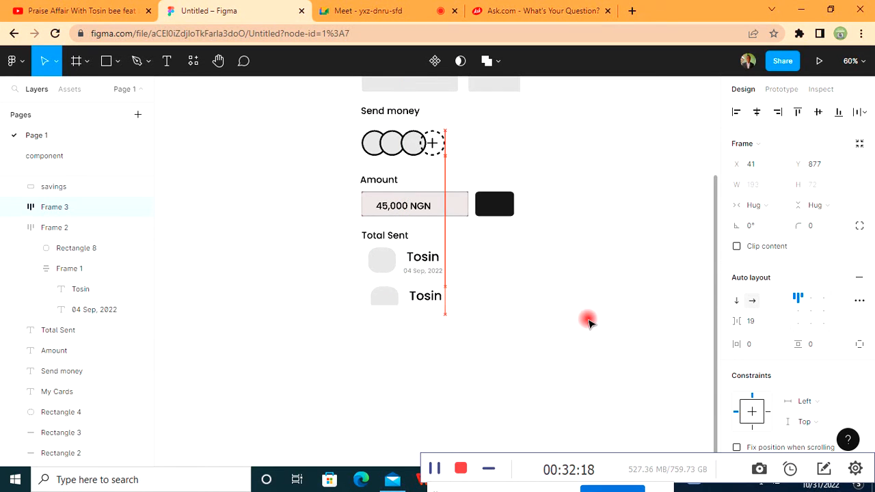
key("Down")
key("Down")
key("Down")
key("Down")
key("Down")
key("Down")
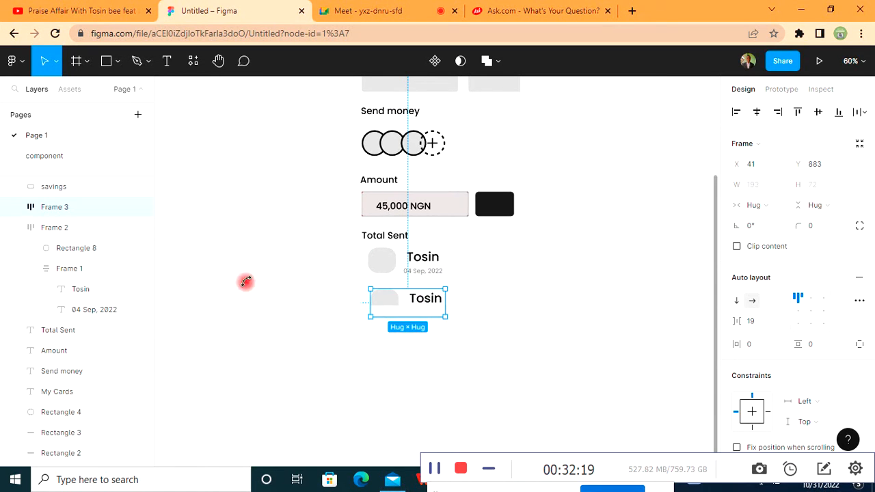
- Replace the recipient's name in the duplicated row with the second recipient's name
left_click(15, 206)
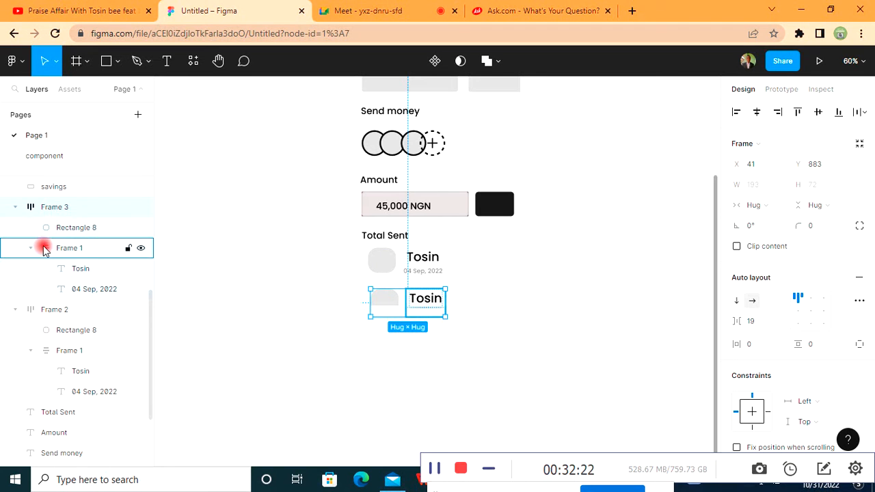
left_click(419, 296)
left_click(425, 299)
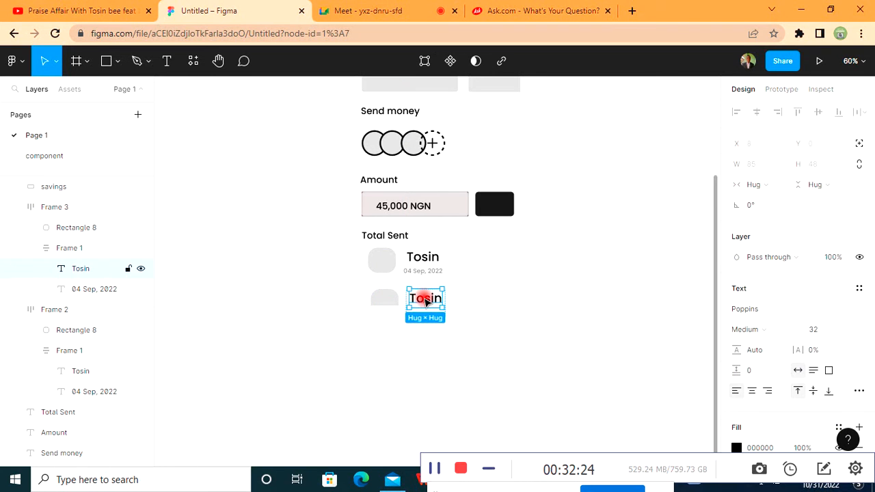
double_click(425, 299)
type("Dapo")
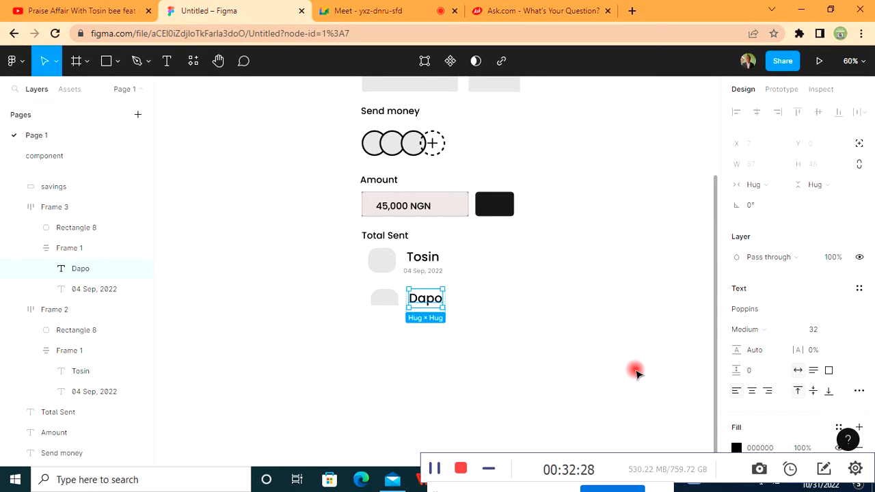
left_click(383, 267)
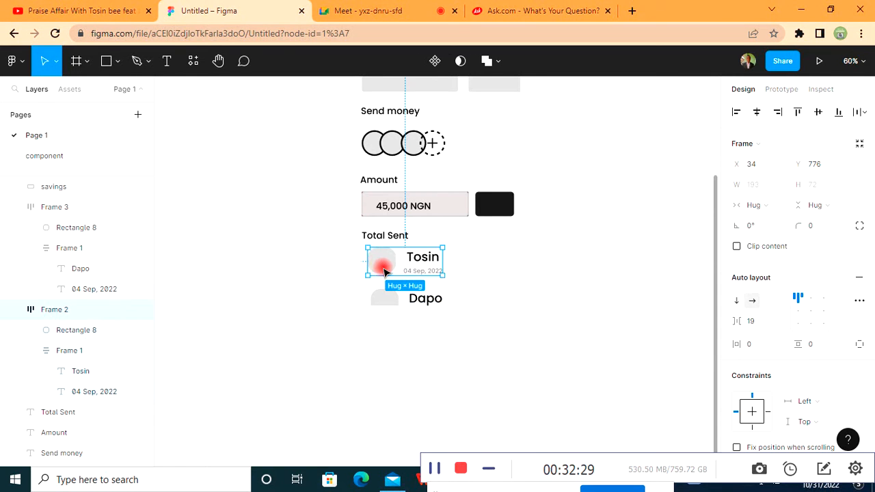
left_click(655, 287)
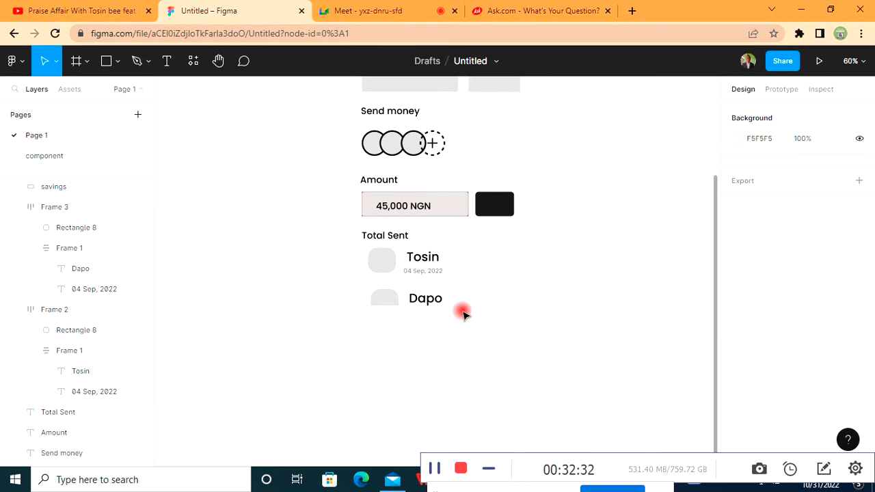
- Duplicate the 45,000 NGN amount text and place the copy at X 270, Y 782, beside the first recipient's name
left_click(401, 211)
left_click_drag(400, 203, 481, 264)
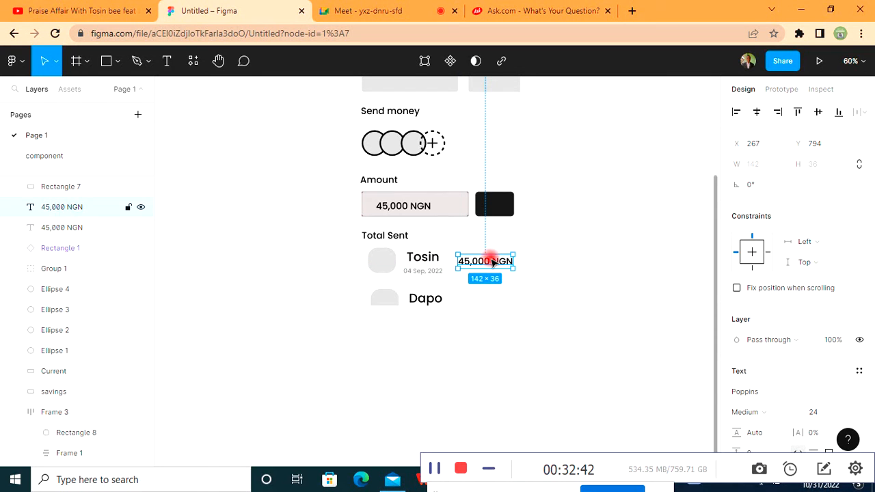
left_click(849, 417)
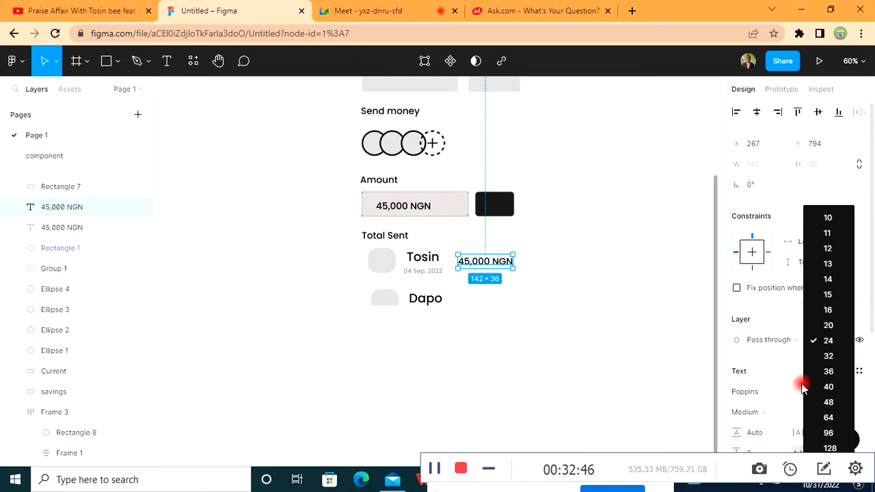
left_click(473, 292)
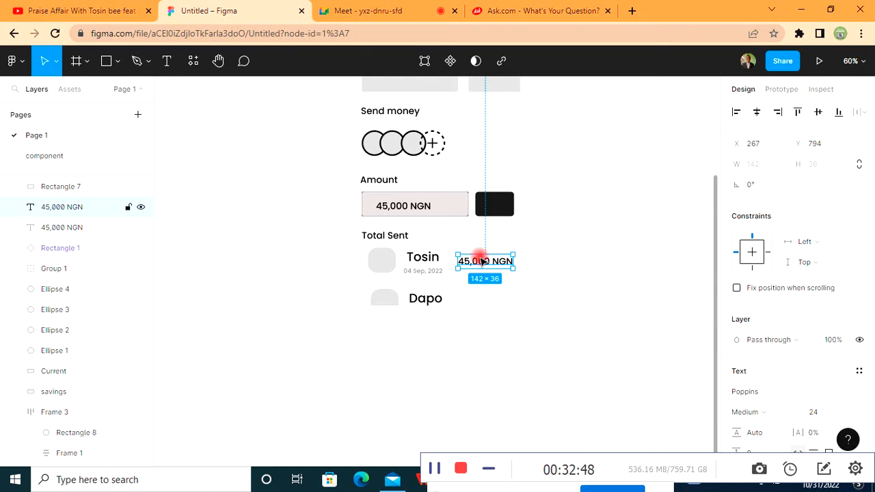
left_click_drag(483, 259, 483, 254)
- Set the spacing between the rounded square and the name in the first row to 10
left_click(408, 256)
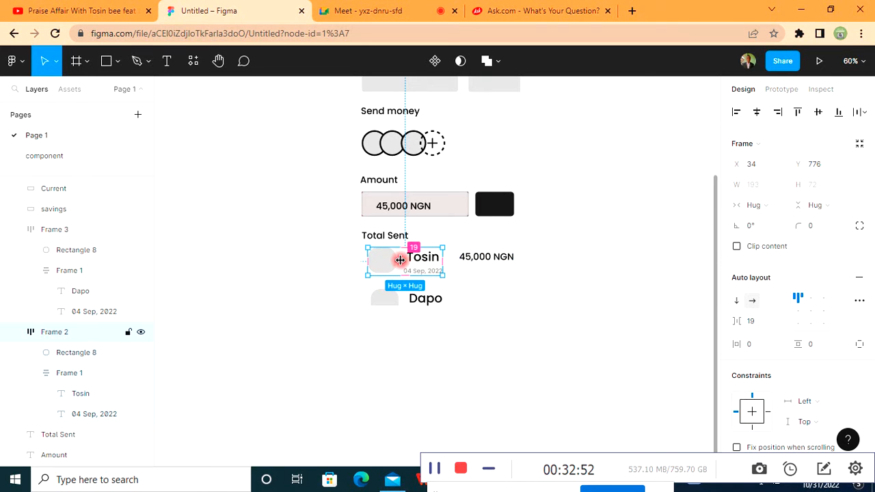
left_click(406, 247)
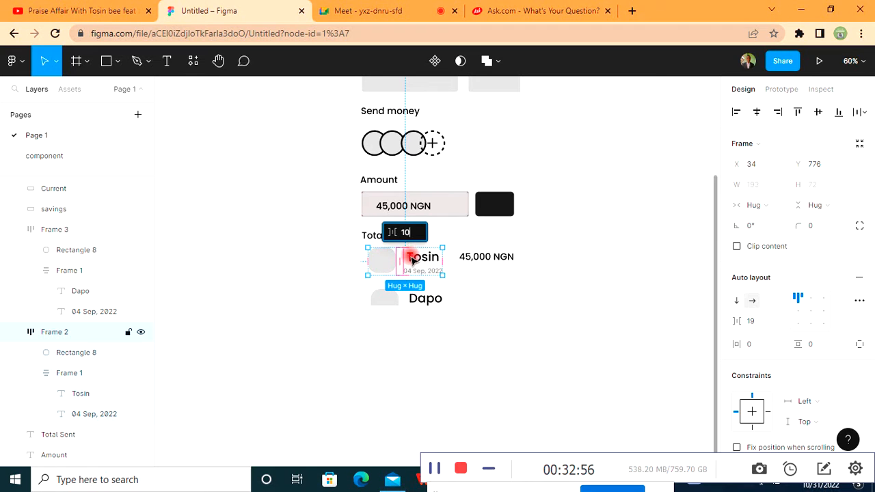
key("Return")
left_click(488, 303)
- Set the second row's auto layout spacing to 10 as well
left_click(406, 305)
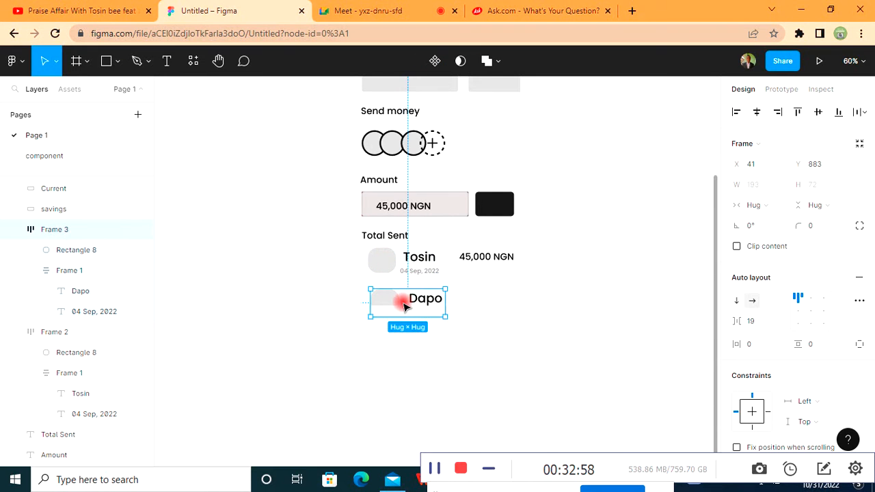
left_click(402, 302)
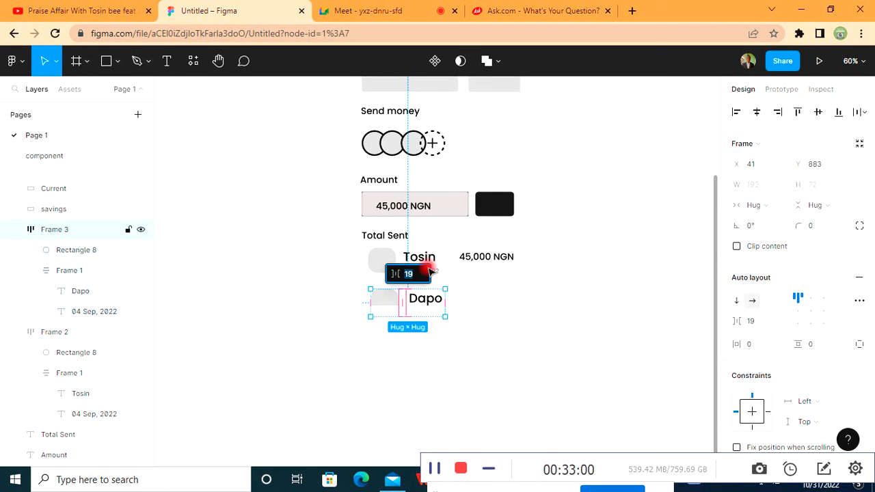
type("10")
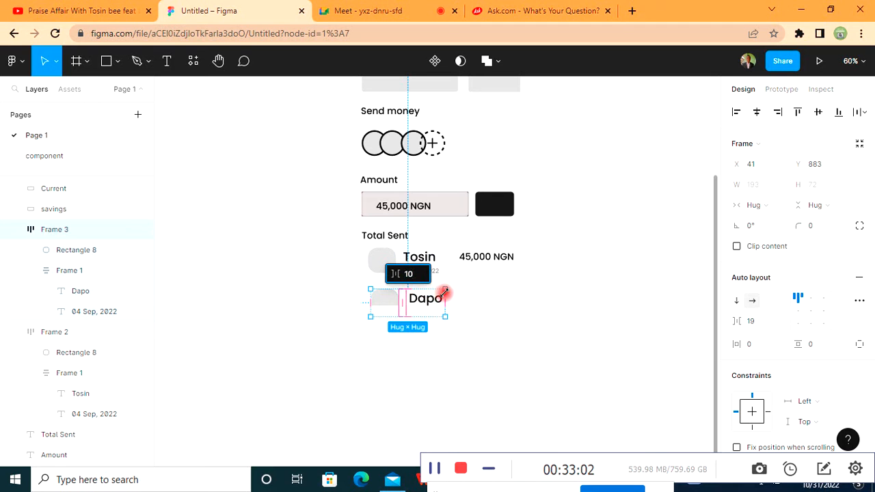
key("Return")
left_click(508, 308)
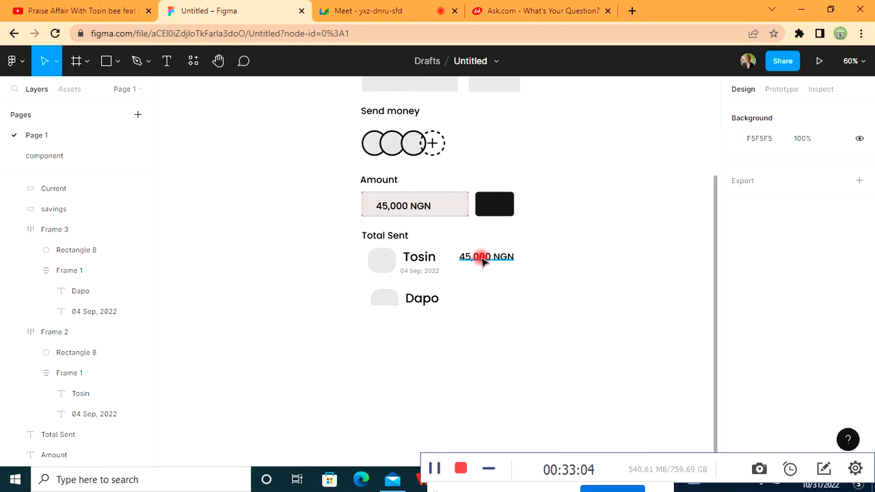
- Duplicate the first row's amount into the second row at X 270, Y 892 and change the copy to 15,000 NGN
left_click(483, 259)
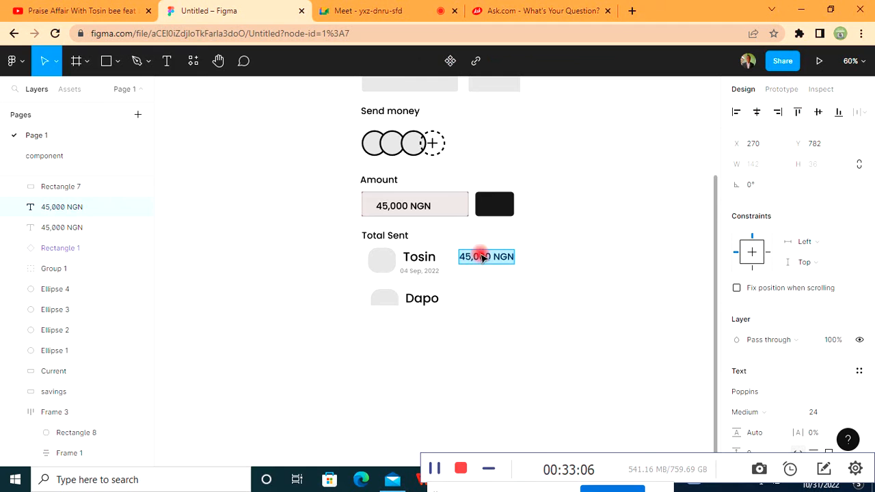
left_click_drag(479, 260, 485, 302)
key("ctrl+d")
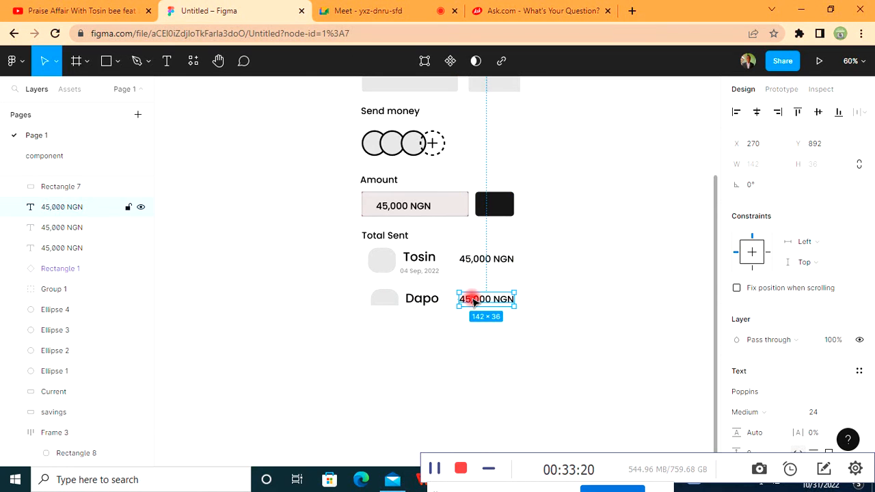
double_click(467, 301)
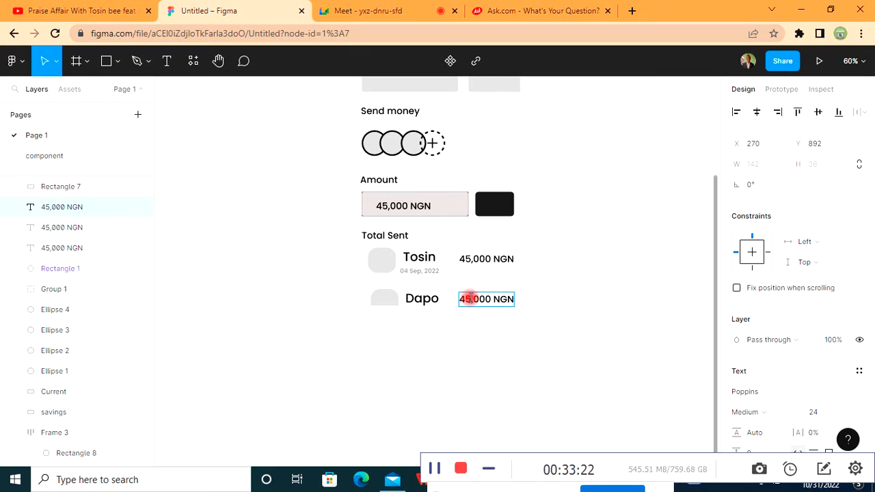
key("BackSpace")
type("1")
key("Escape")
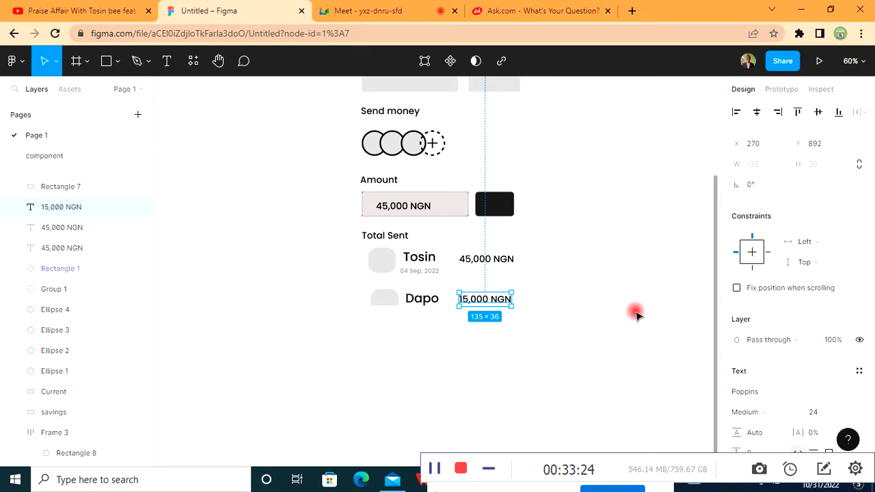
key("Escape")
- Duplicate the Send money heading, place the copy beside it at X 253, Y 405 and change its text to "Search"
scroll(673, 258, "up", 4)
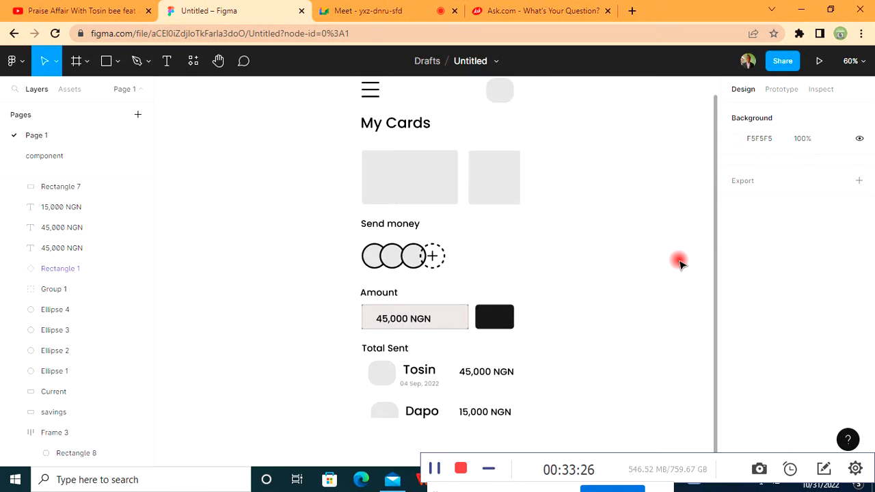
scroll(635, 296, "down", 3)
scroll(639, 293, "up", 1)
scroll(639, 294, "up", 1)
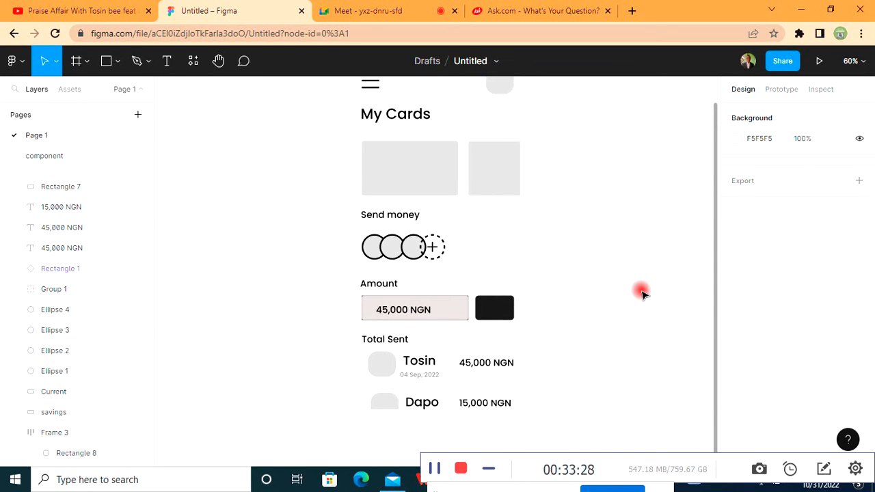
scroll(645, 176, "up", 2)
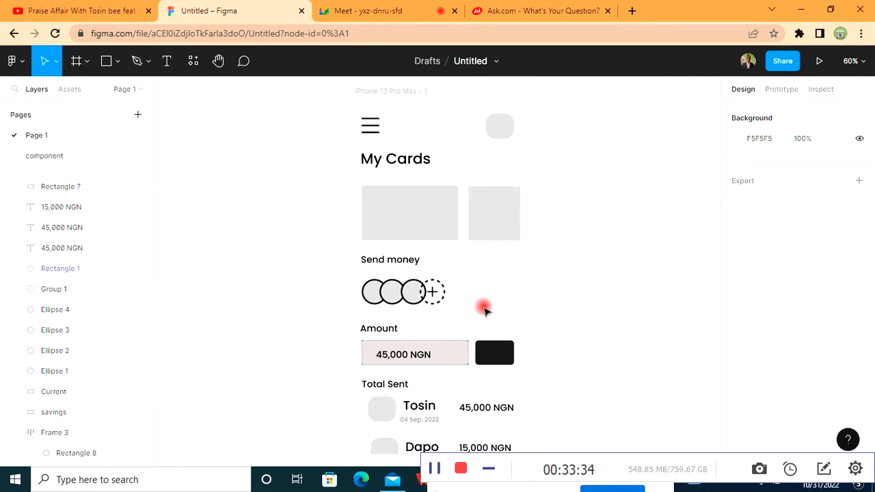
left_click(409, 265)
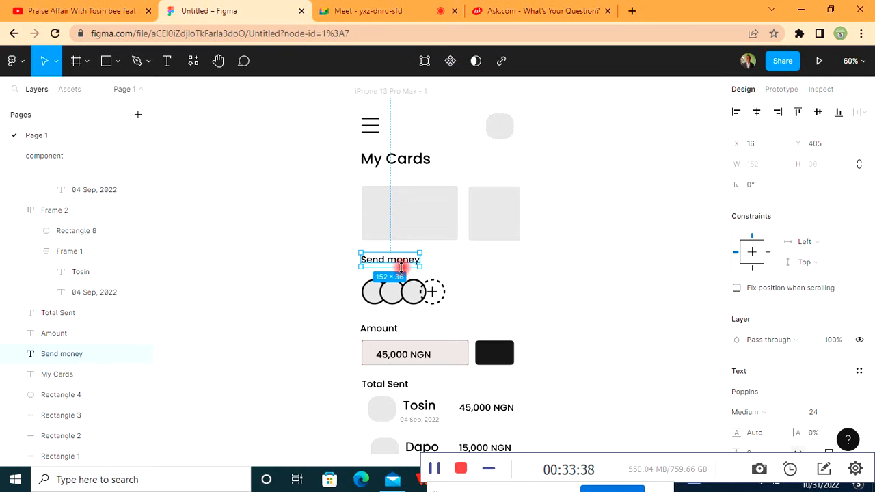
key("ctrl+d")
left_click_drag(402, 261, 492, 260)
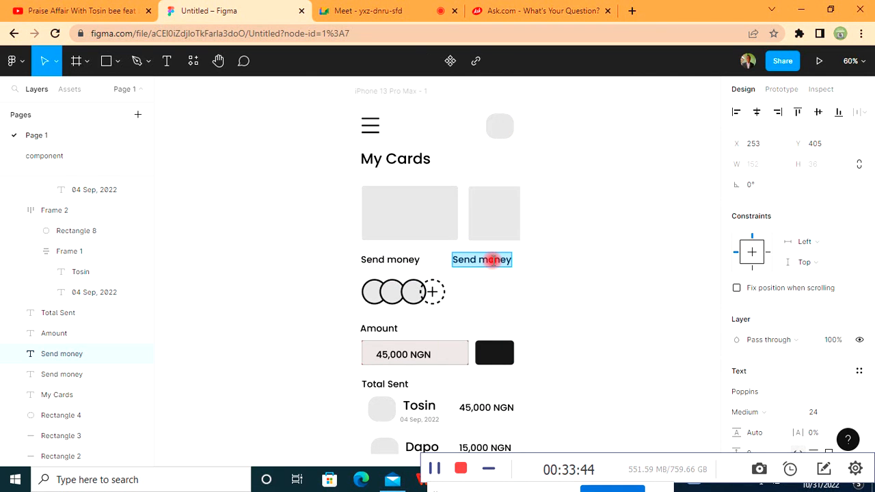
type("Search")
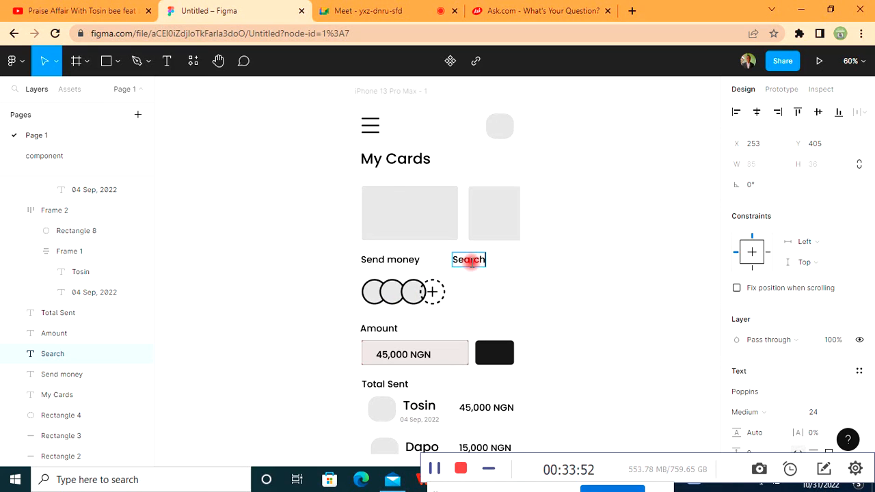
- Move the Search label to X 291, Y 413 and change its fill to the document grey 8A8A8A
left_click_drag(459, 266, 485, 264)
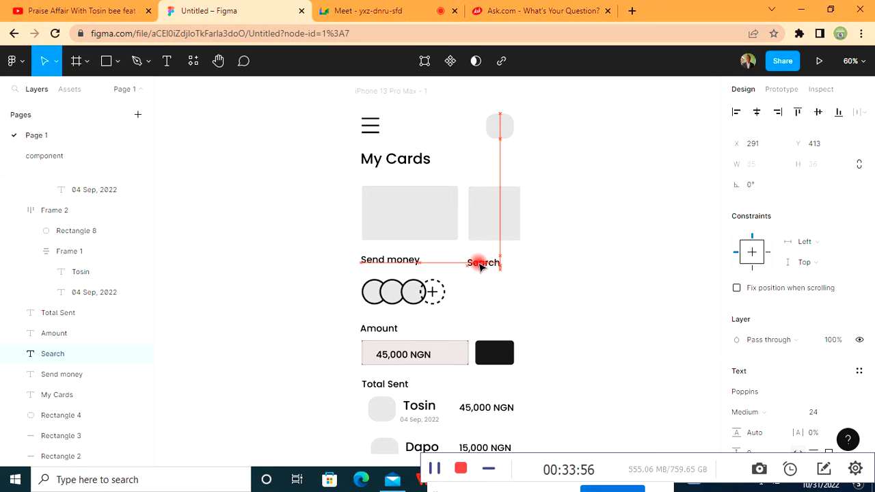
scroll(783, 388, "down", 1)
scroll(783, 388, "down", 3)
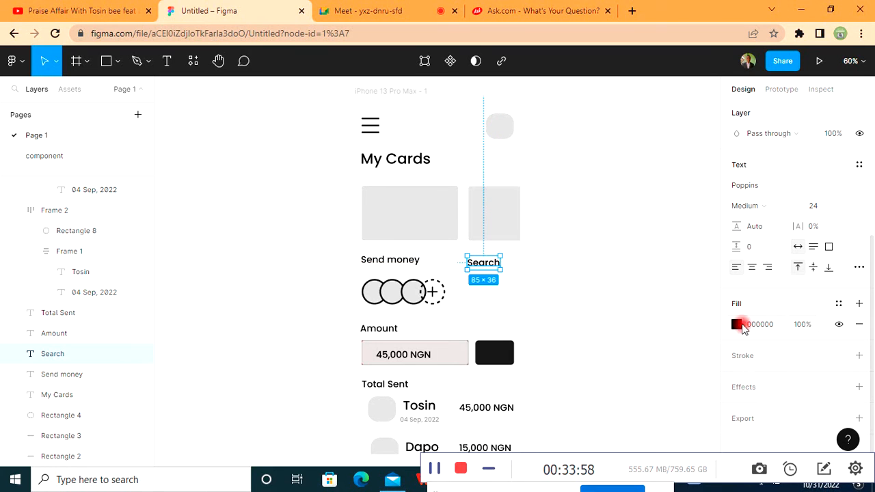
left_click(736, 324)
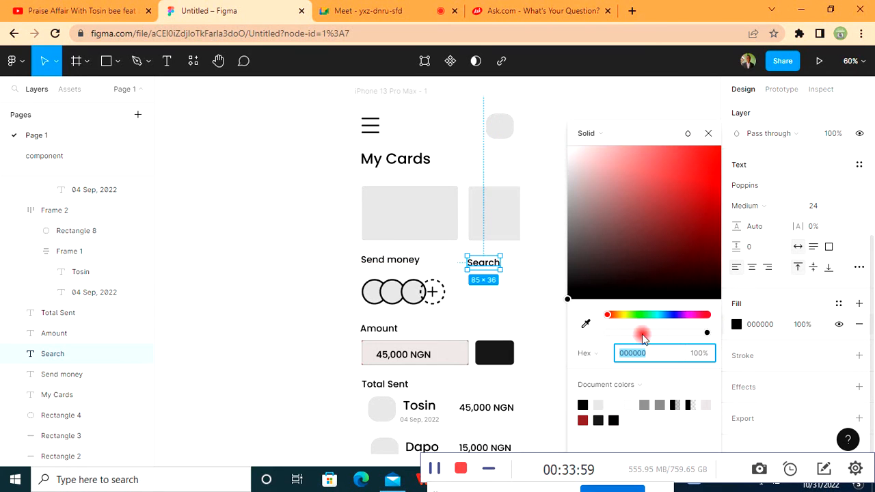
left_click(646, 405)
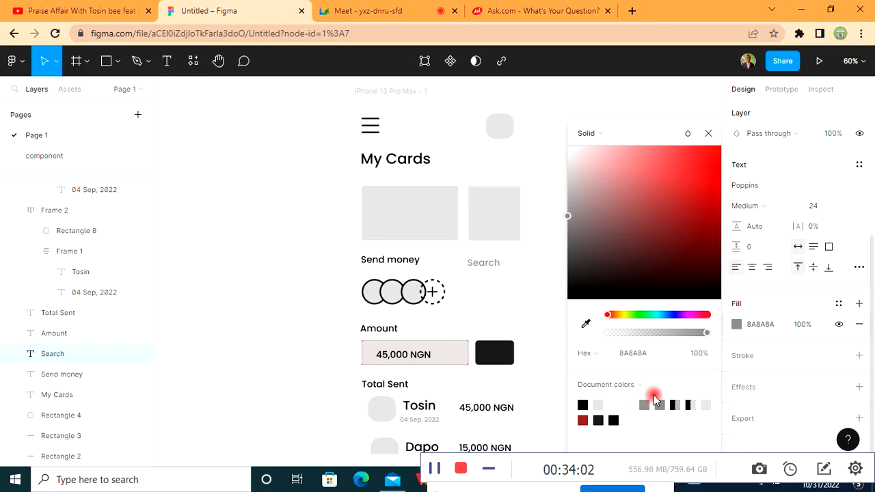
left_click(550, 287)
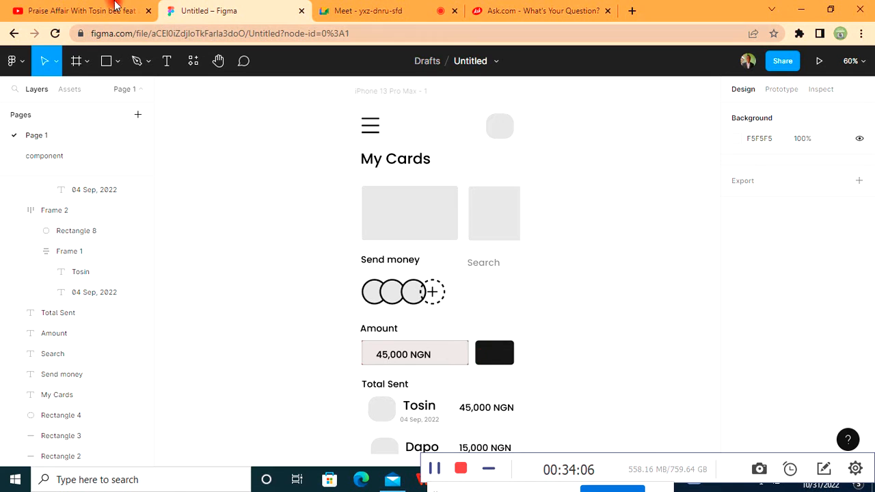
- Search Iconify for "search" icons, import akar-icons:search and close the plugin
left_click(20, 60)
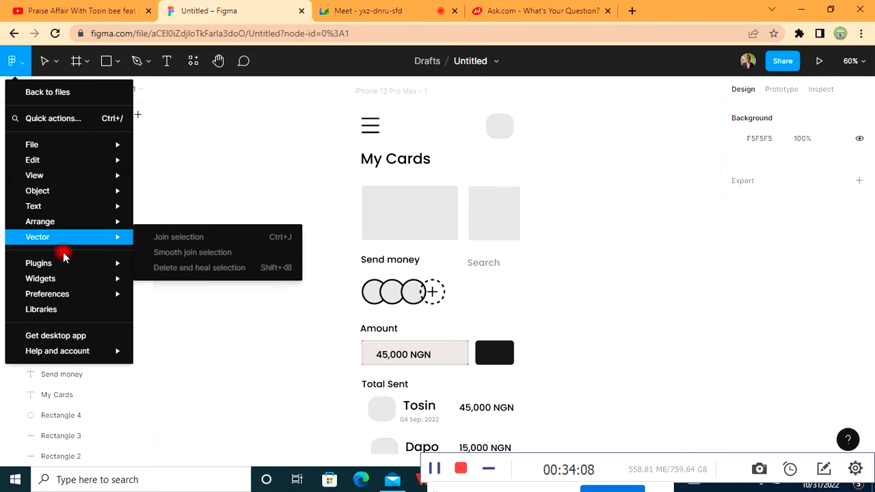
mouse_move(74, 263)
left_click(172, 80)
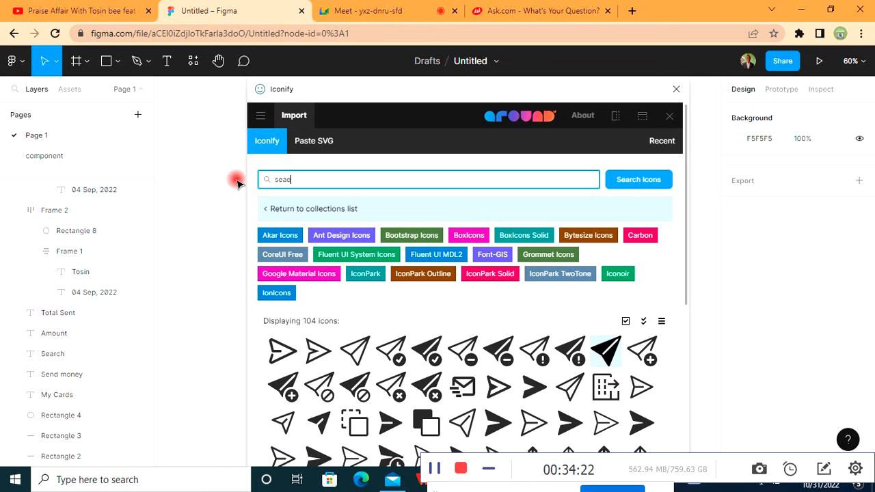
key("Return")
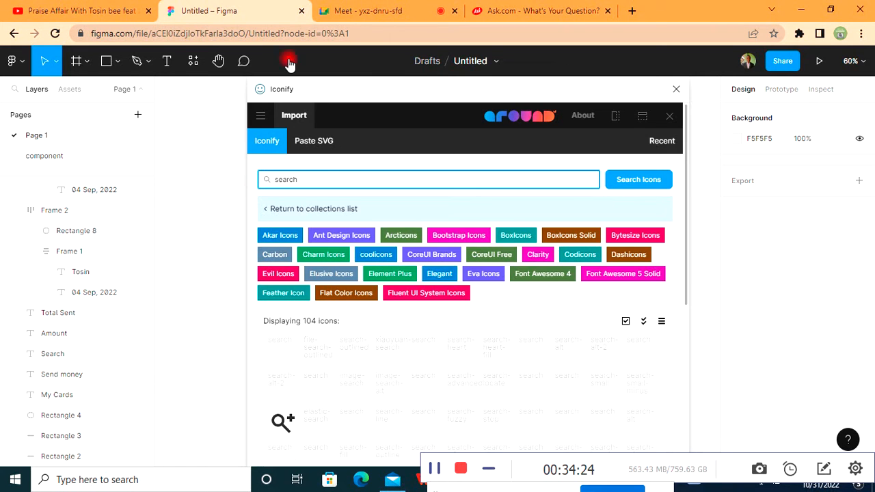
left_click(284, 360)
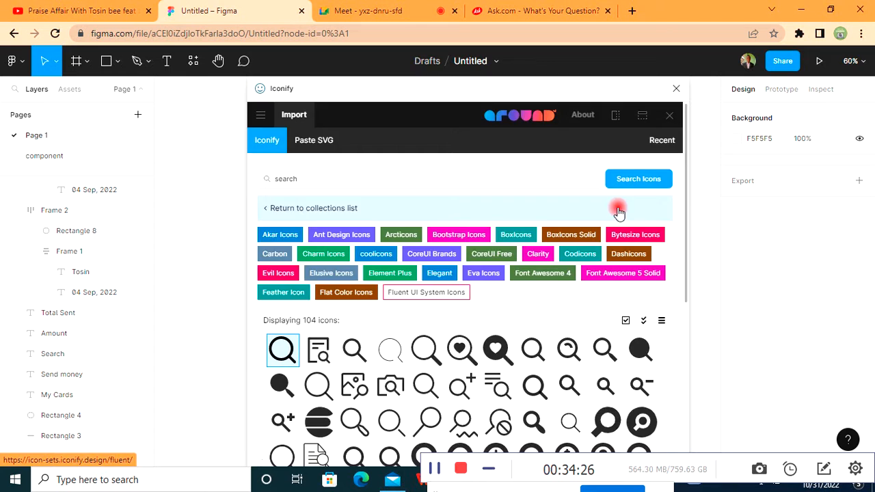
left_click(472, 451)
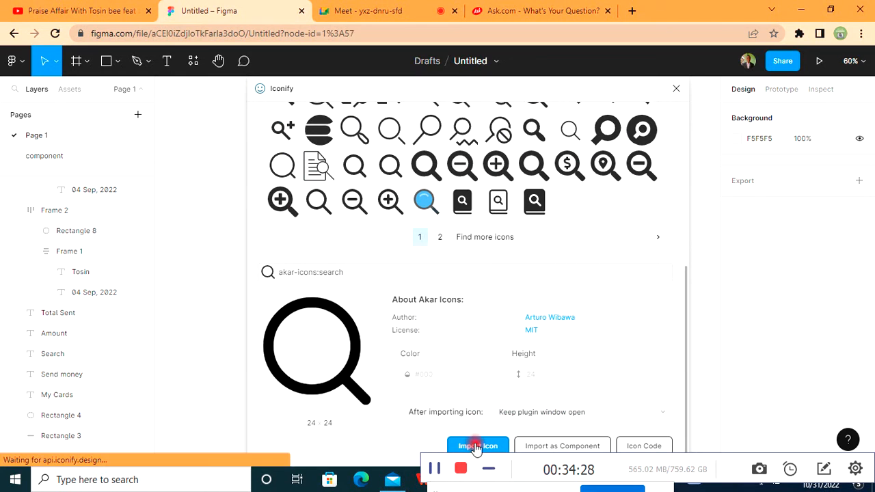
left_click(675, 89)
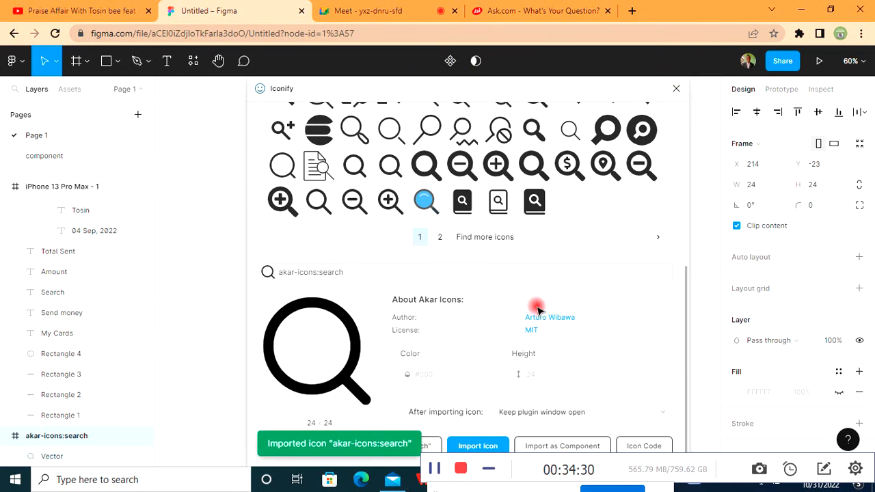
- Place the magnifier icon beside the Search label at X 393, Y 423 and combine both in a horizontal auto layout
mouse_move(524, 272)
left_mouse_down()
mouse_move(499, 264)
mouse_move(511, 276)
left_mouse_up()
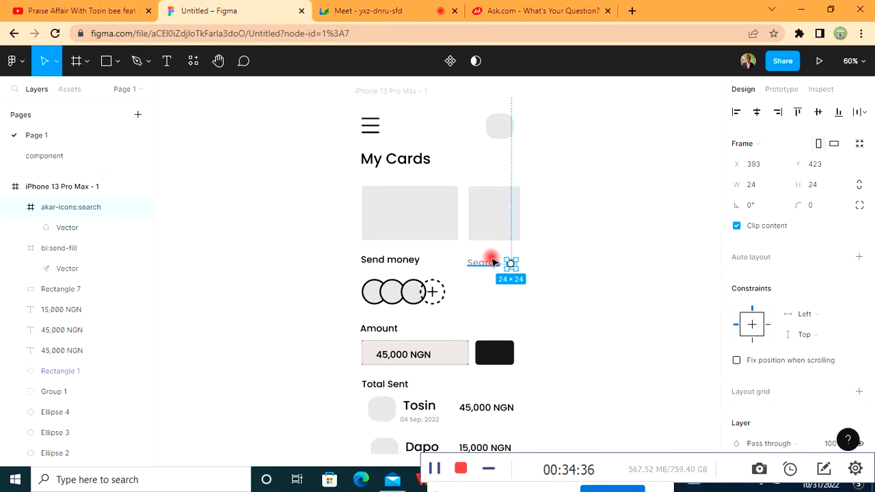
left_click(487, 267, "shift")
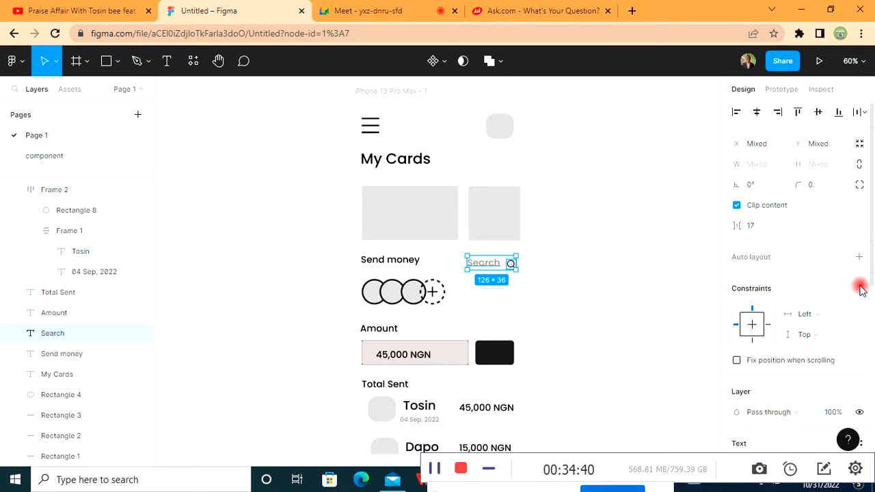
key("shift+a")
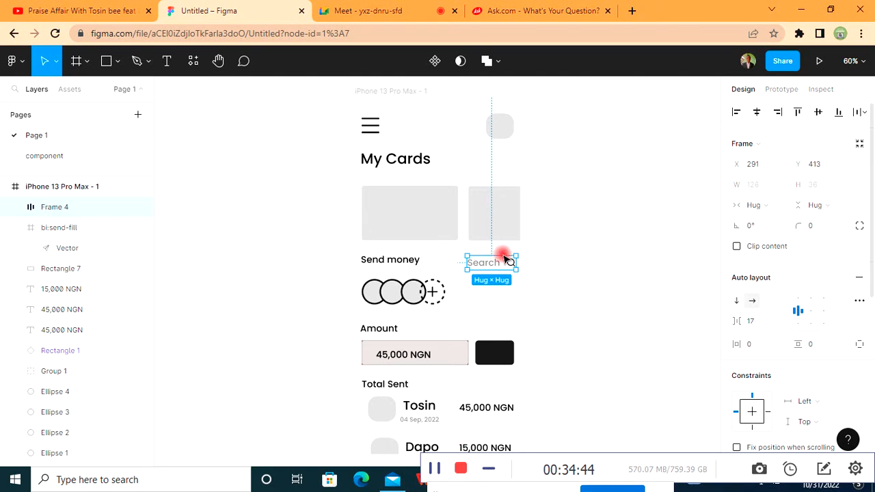
- Recolour the magnifier icon beside Search with the document grey 8F8F8F
left_click(511, 264)
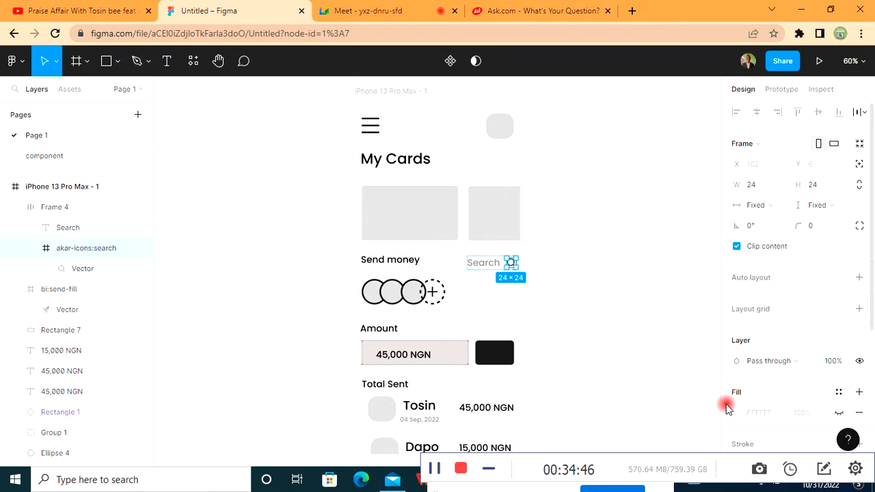
scroll(728, 402, "down", 5)
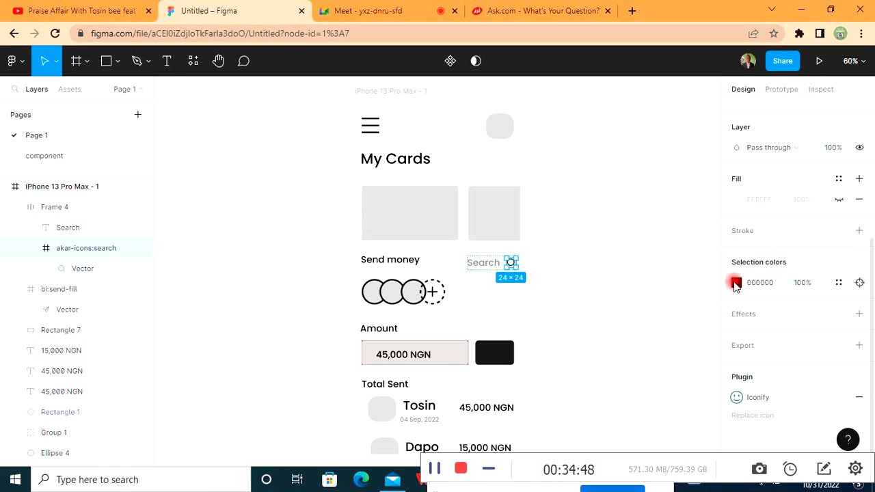
left_click(735, 283)
left_click(630, 403)
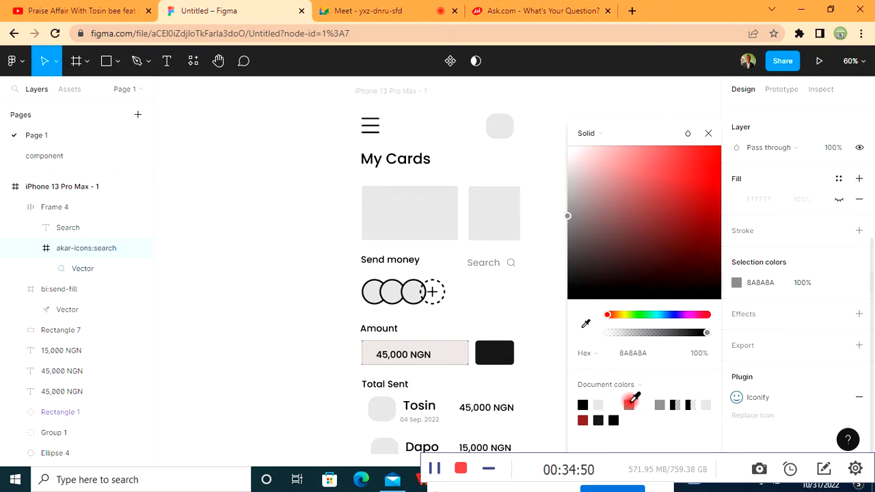
left_click(660, 404)
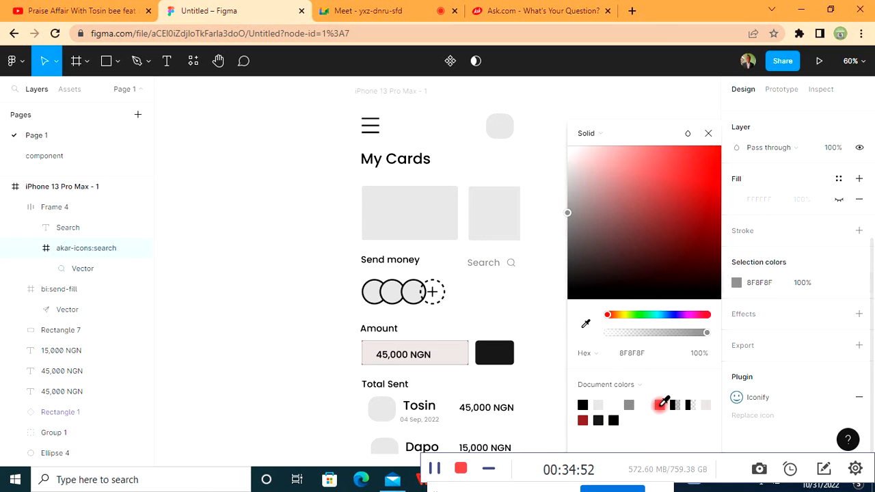
left_click(504, 260)
left_click(501, 259)
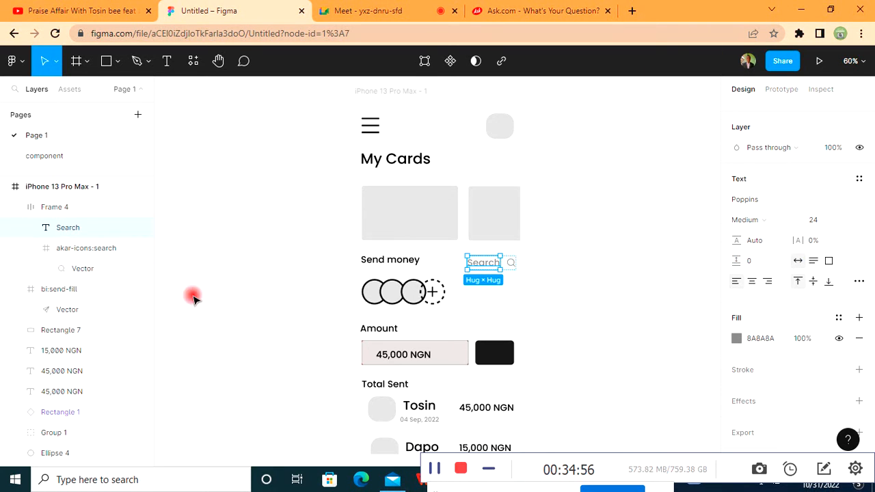
- Try a spacing of 10 between the Search text and its magnifier icon, and settle on 8
left_click(60, 205)
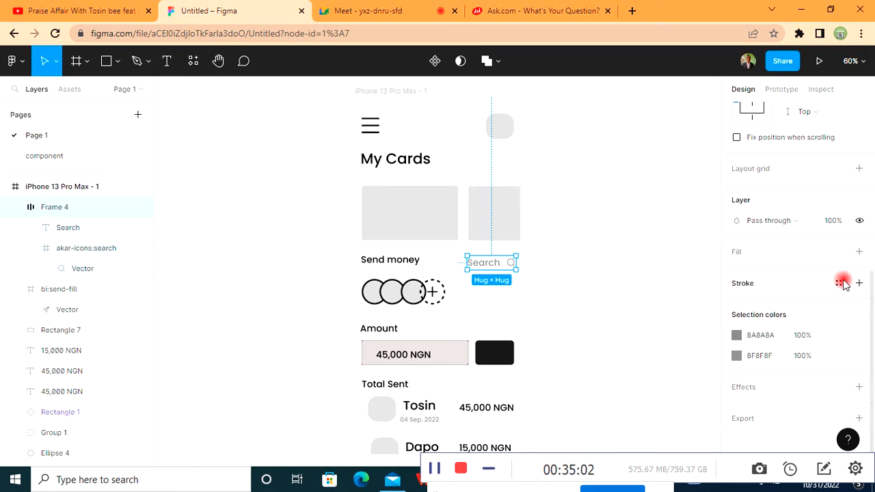
scroll(843, 279, "up", 5)
left_click(752, 326)
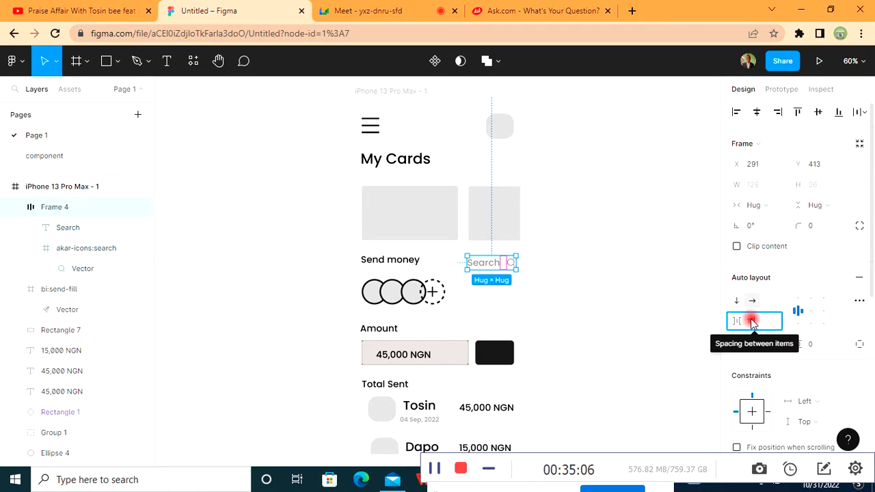
key("BackSpace")
key("Return")
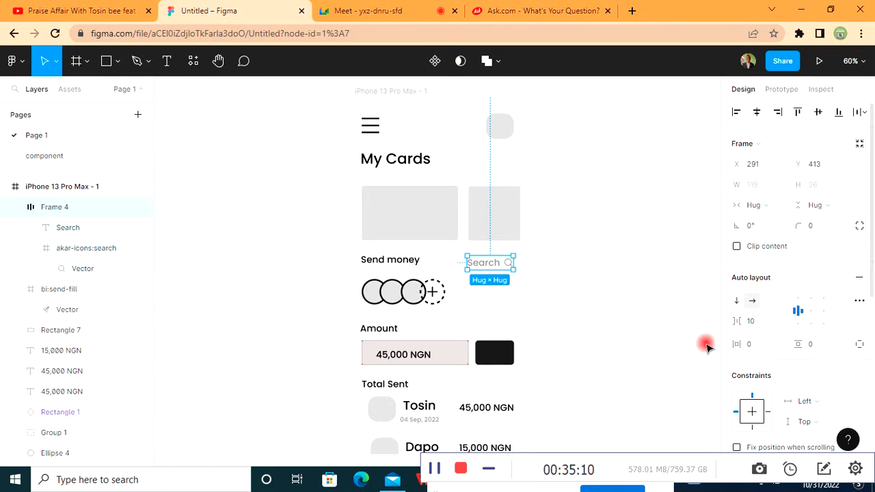
left_click(754, 325)
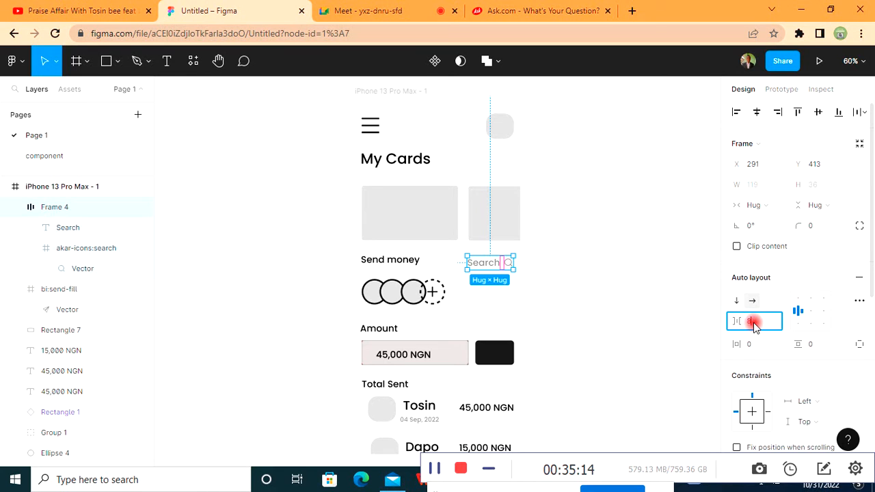
left_click(683, 329)
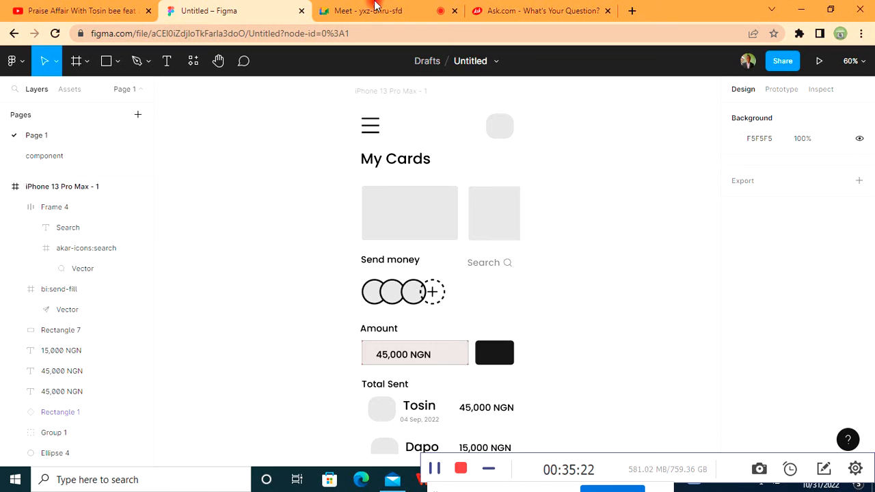
- Rename Page 1 to "wireframe"
double_click(38, 136)
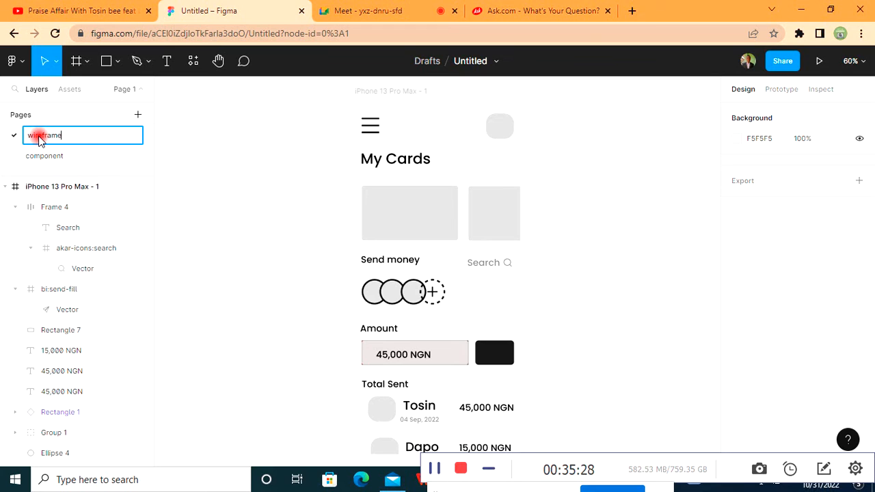
type("wireframe")
key("Return")
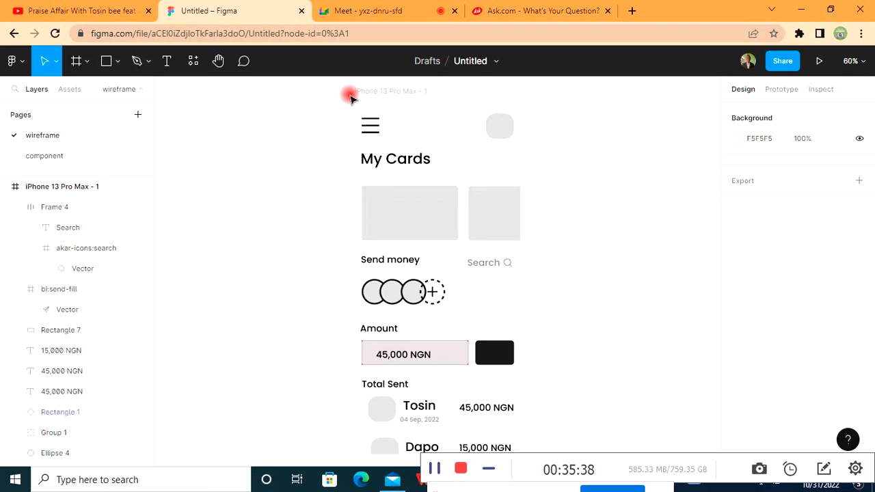
- Add a new page named "design" between the wireframe and component pages
left_click(375, 93)
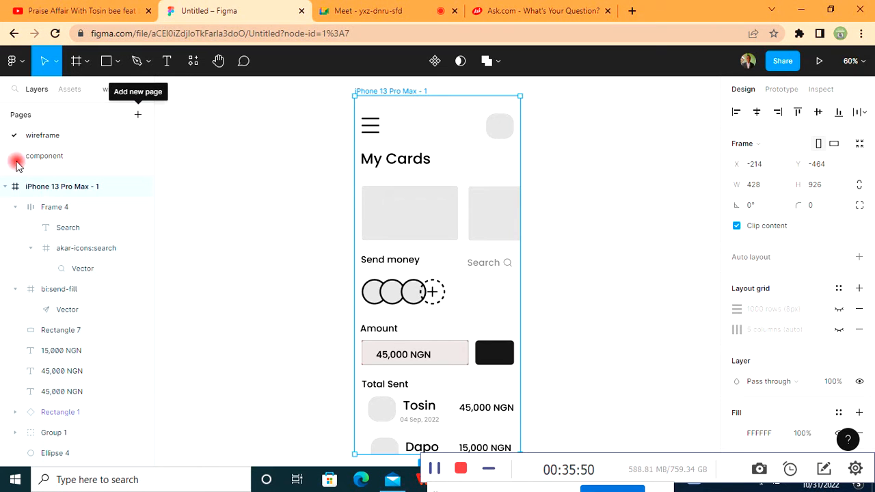
left_click(138, 115)
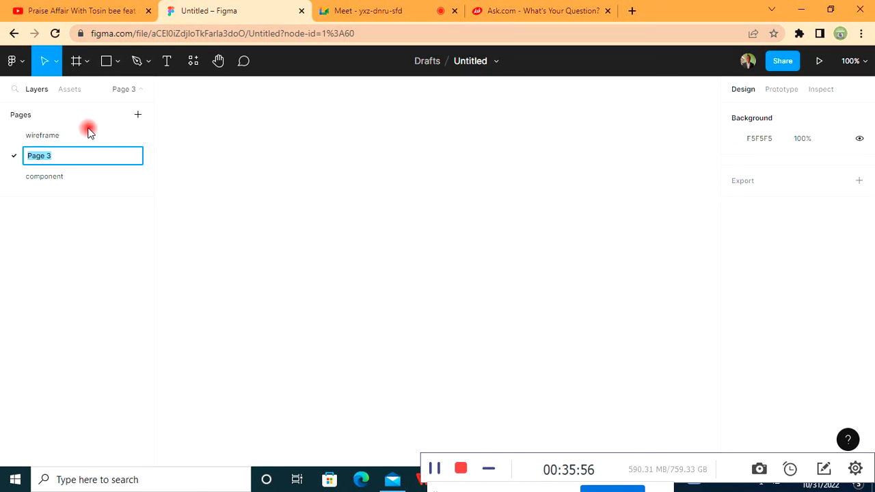
key("Return")
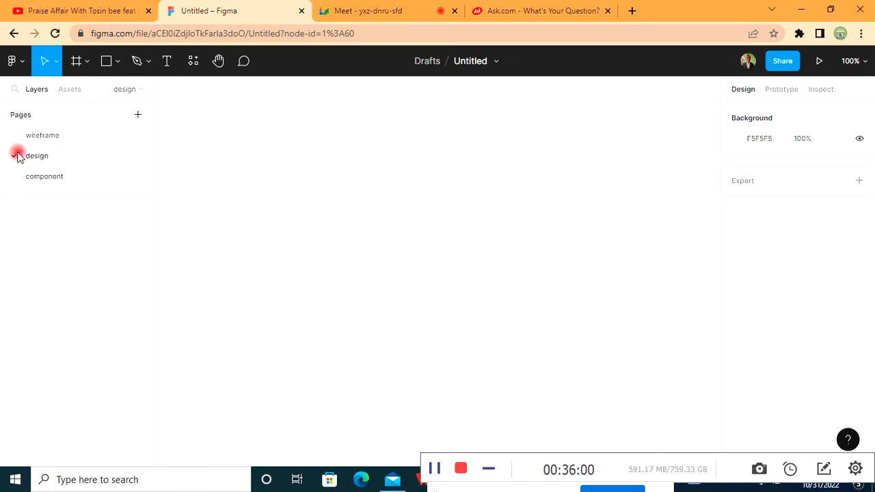
- Return to the wireframe page and copy the whole iPhone 13 Pro Max - 1 frame
left_click(38, 139)
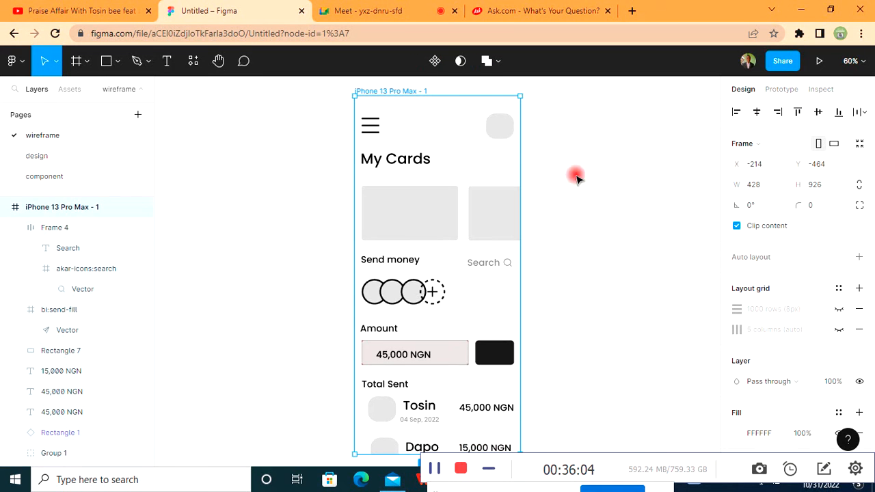
right_click(395, 91)
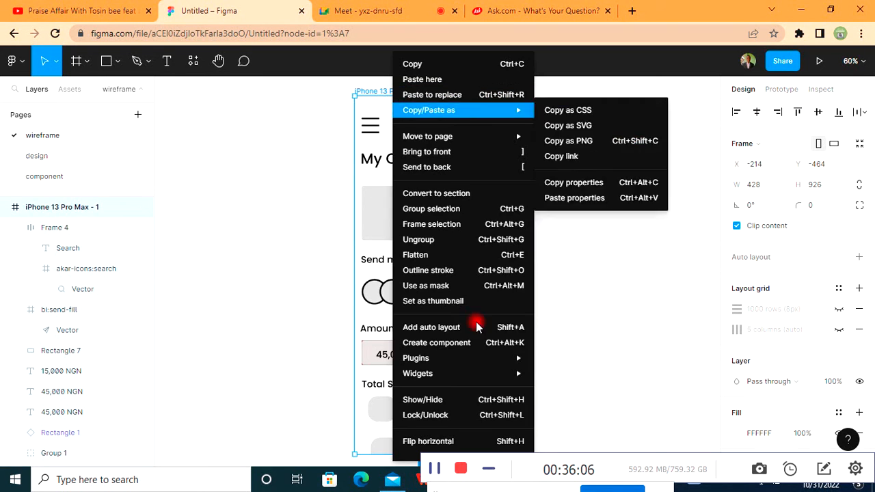
left_click(413, 64)
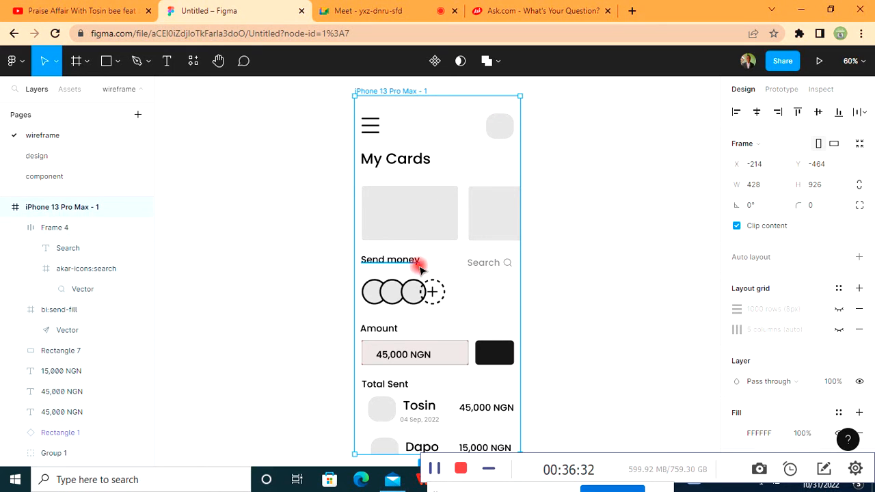
- Combine the Send money heading and the Search group in one horizontal auto layout row
left_click(484, 263)
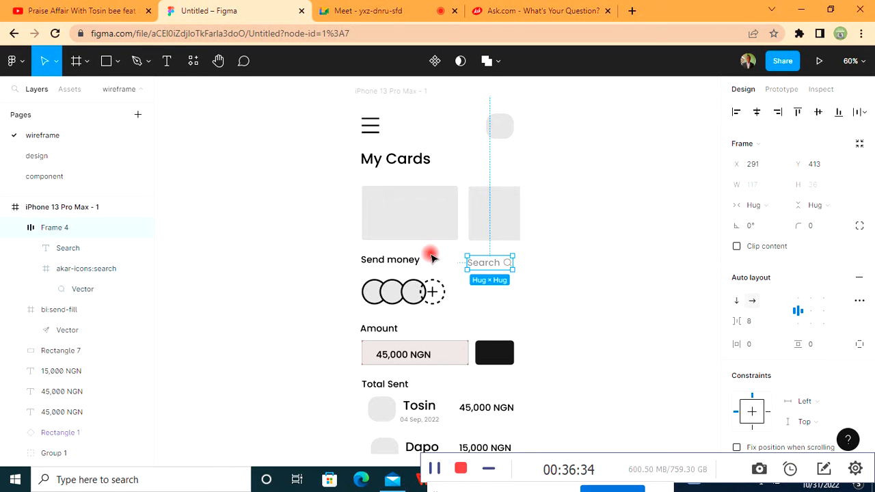
left_click(393, 260, "shift")
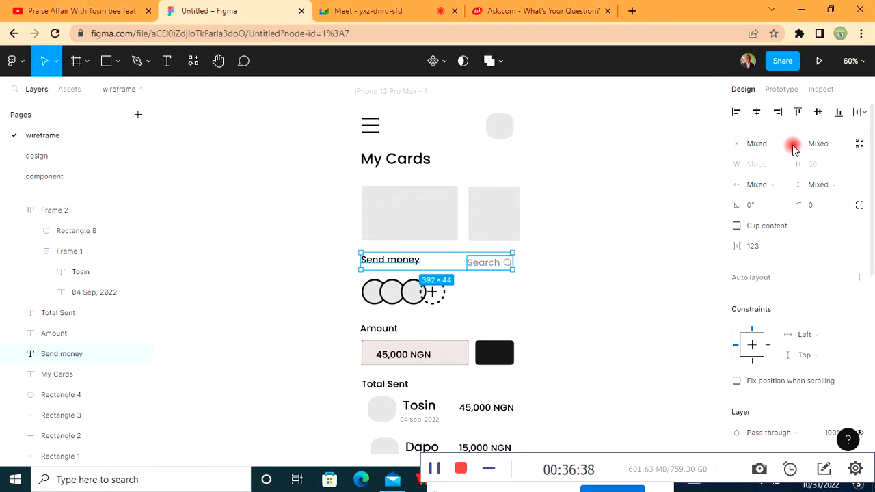
key("shift+a")
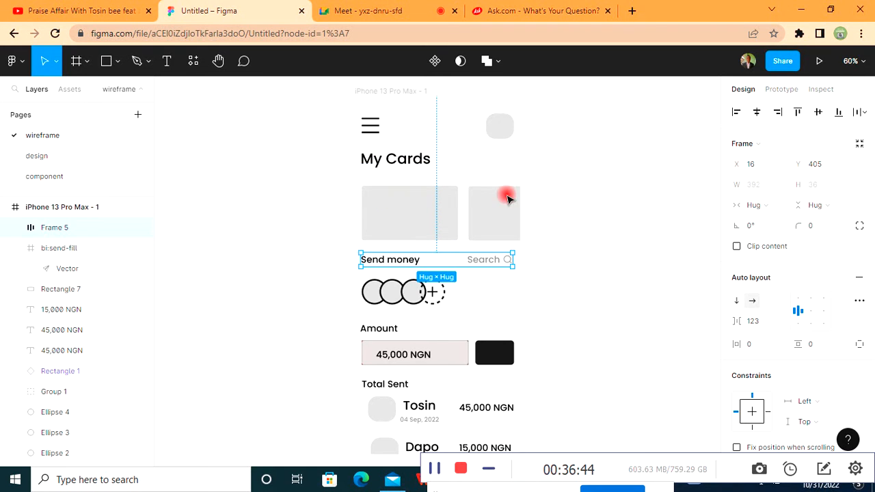
scroll(724, 153, "down", 3)
scroll(621, 276, "down", 2)
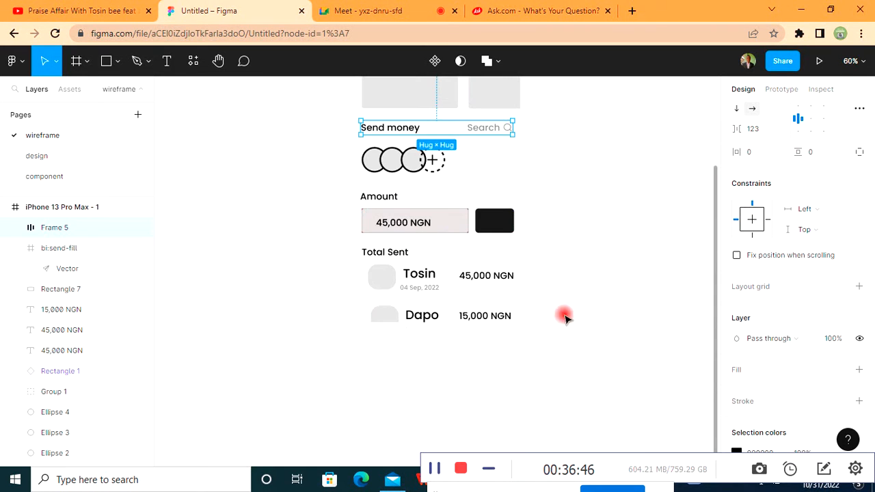
scroll(593, 246, "up", 3)
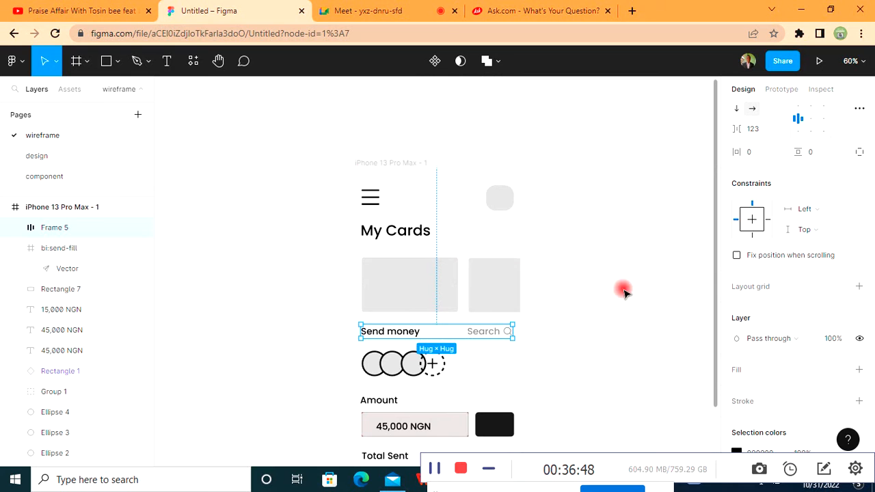
scroll(438, 205, "down", 2)
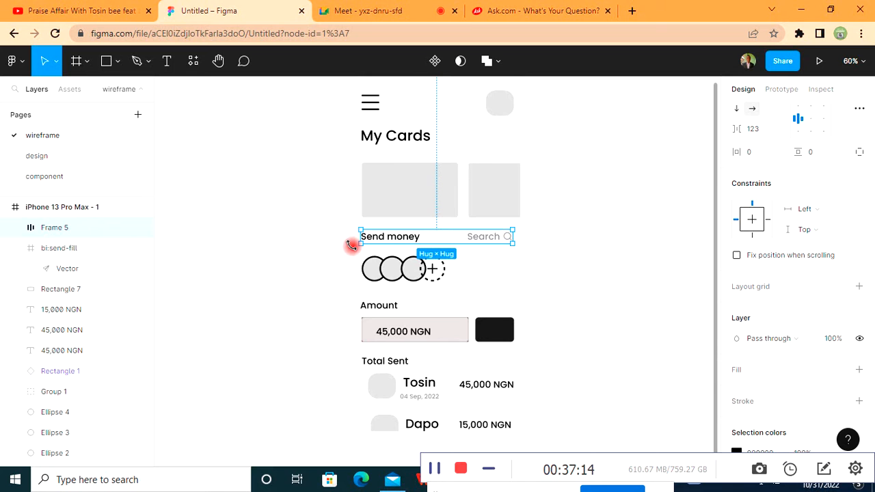
scroll(538, 177, "up", 1)
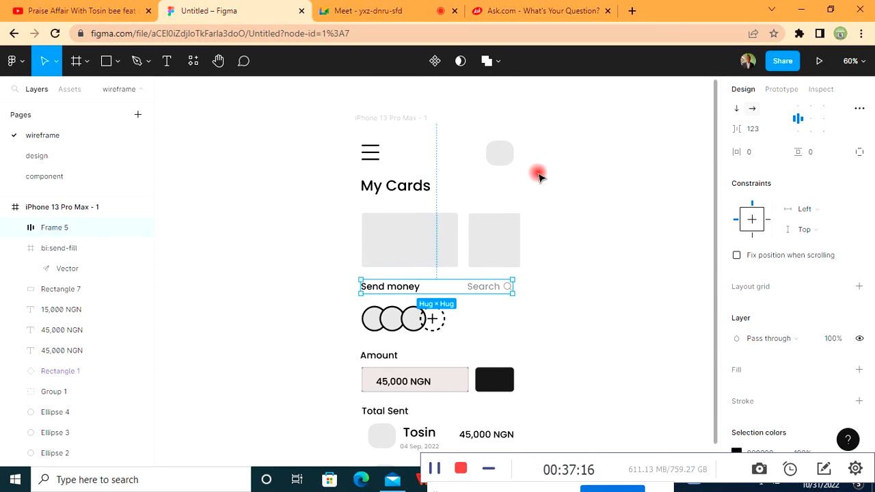
left_click(851, 61)
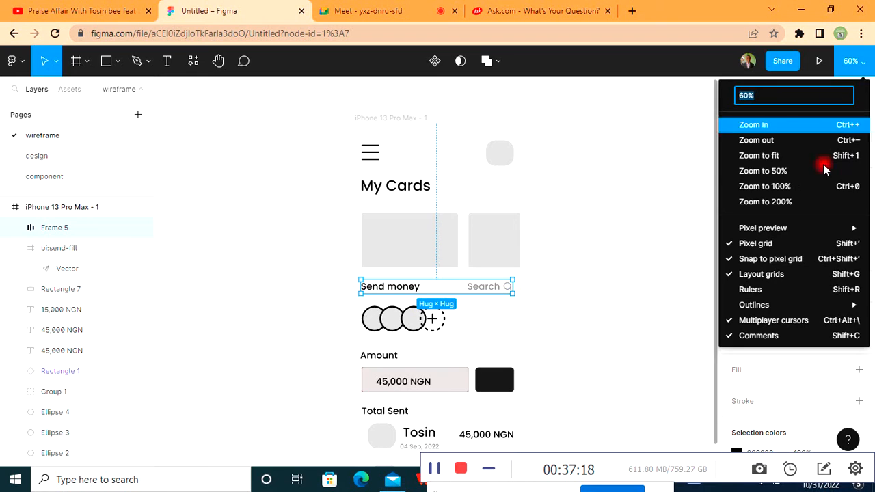
left_click(772, 158)
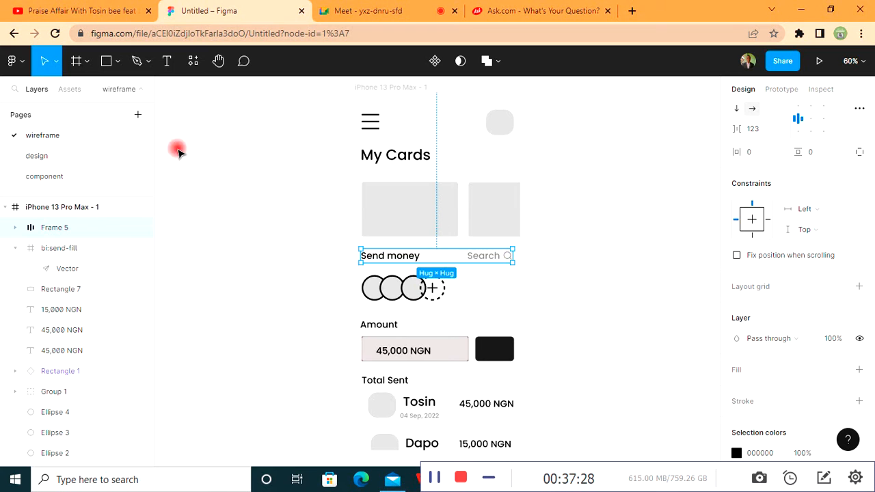
- Copy the whole iPhone 13 Pro Max - 1 frame from the wireframe page and paste it onto the design page
left_click(48, 156)
left_click(37, 136)
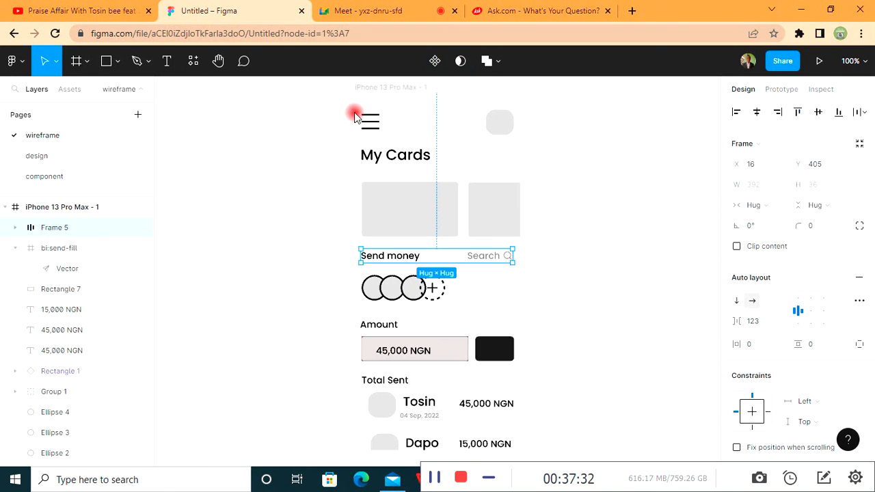
left_click(391, 87)
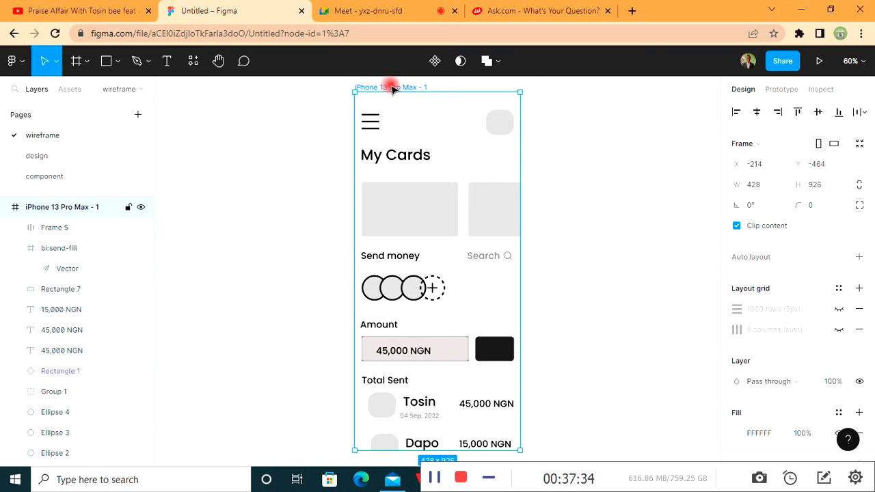
right_click(392, 88)
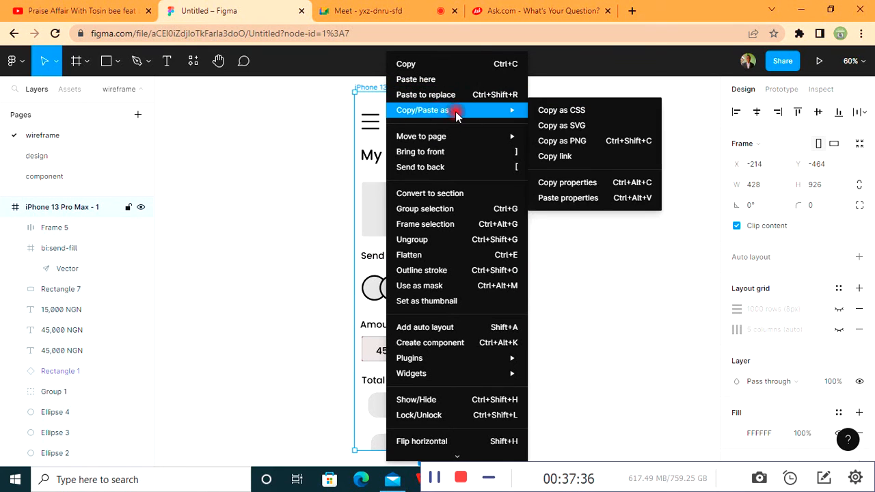
left_click(405, 63)
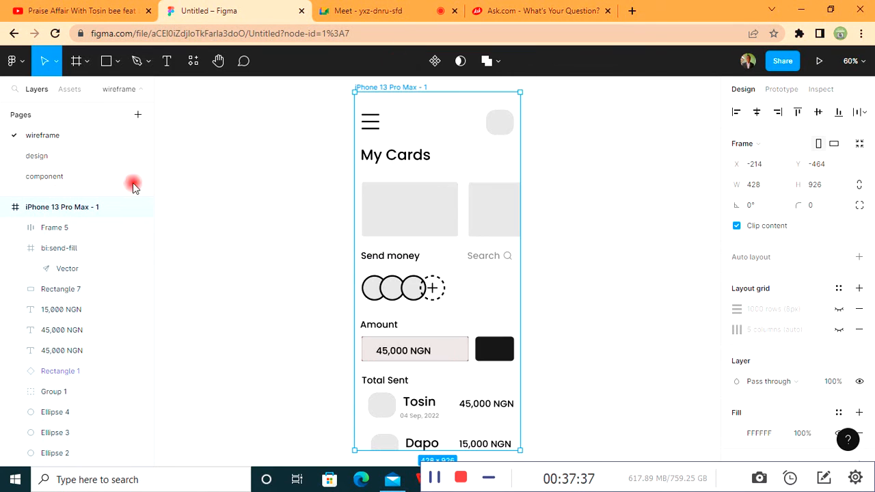
left_click(31, 154)
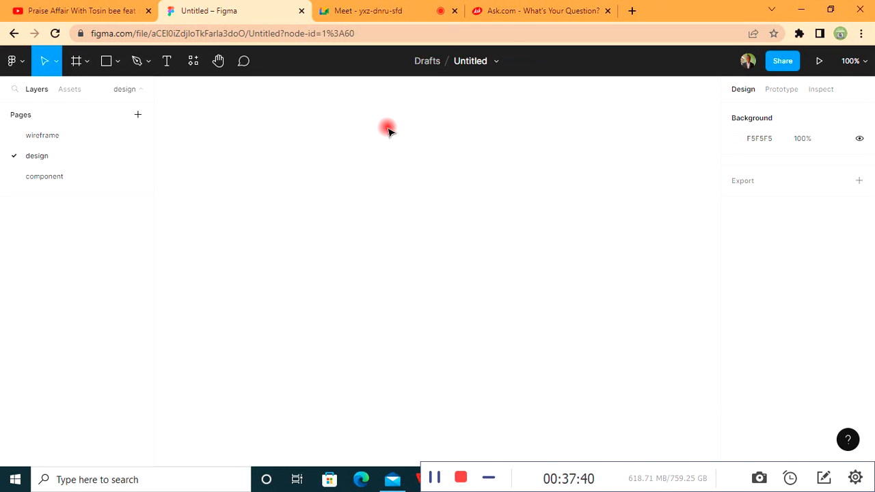
key("ctrl+v")
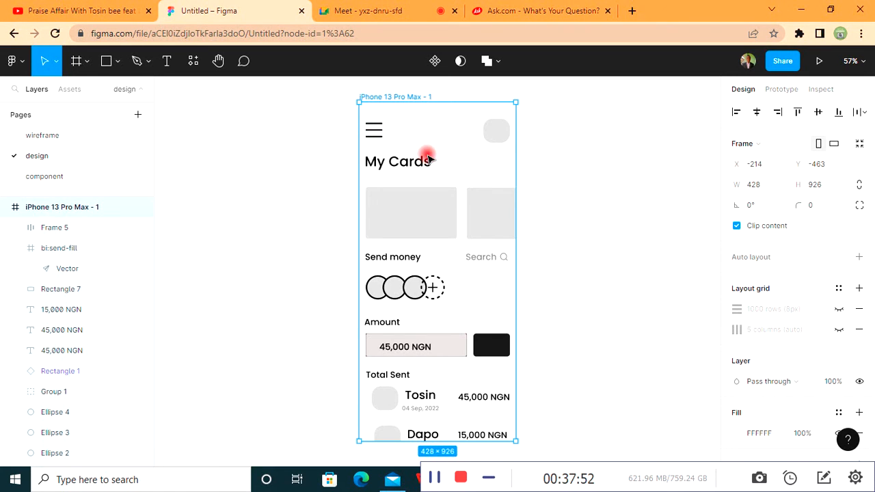
- Change the fill type of the rounded profile placeholder beside the hamburger icon from Solid to Image
left_click(500, 135)
scroll(752, 356, "down", 3)
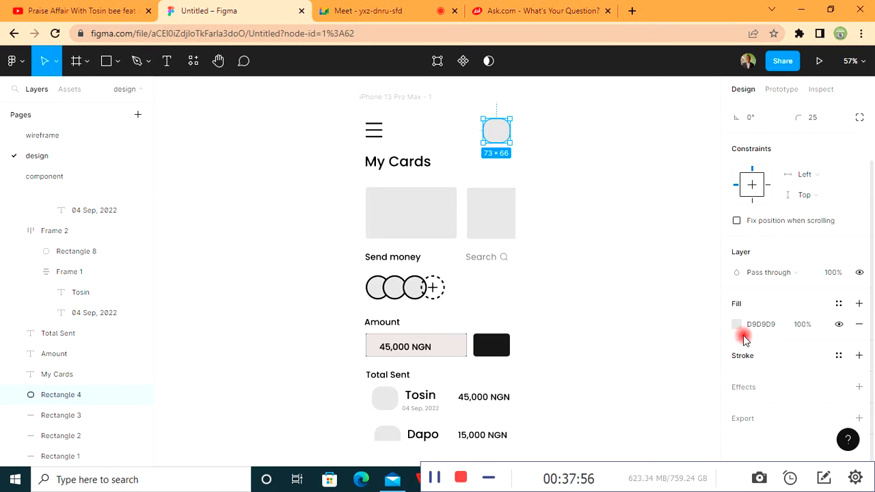
left_click(736, 324)
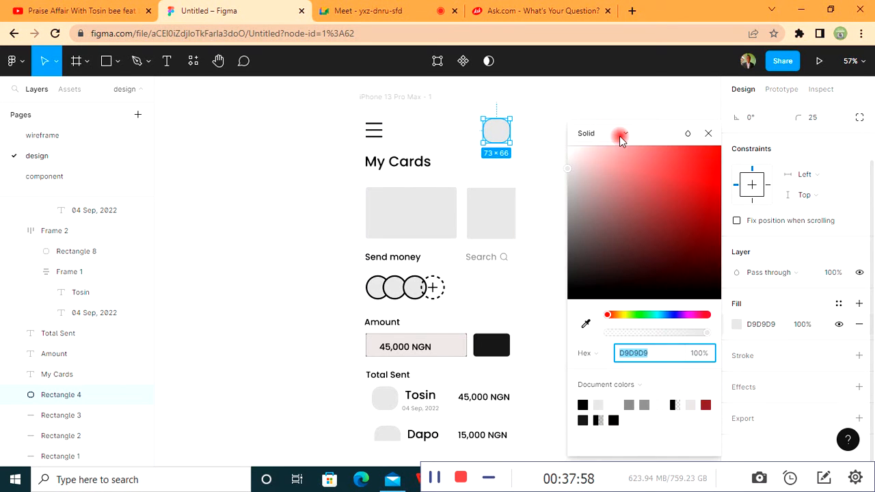
left_click(613, 133)
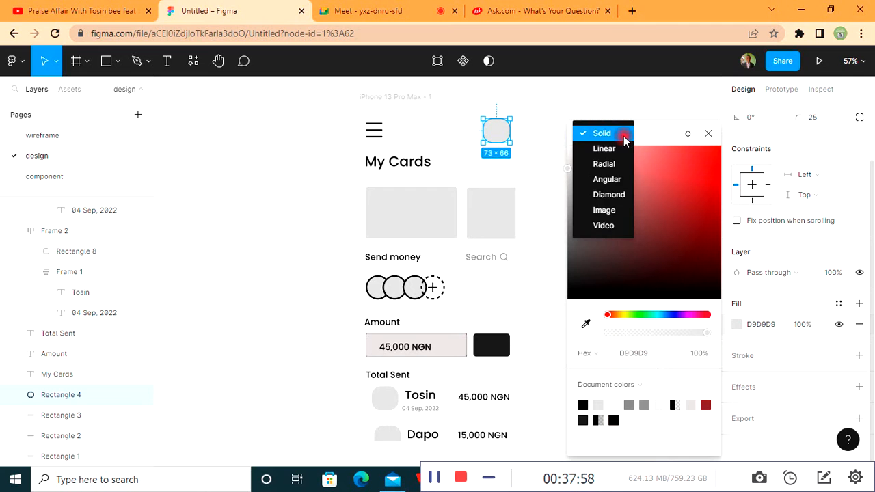
left_click(612, 212)
mouse_move(643, 229)
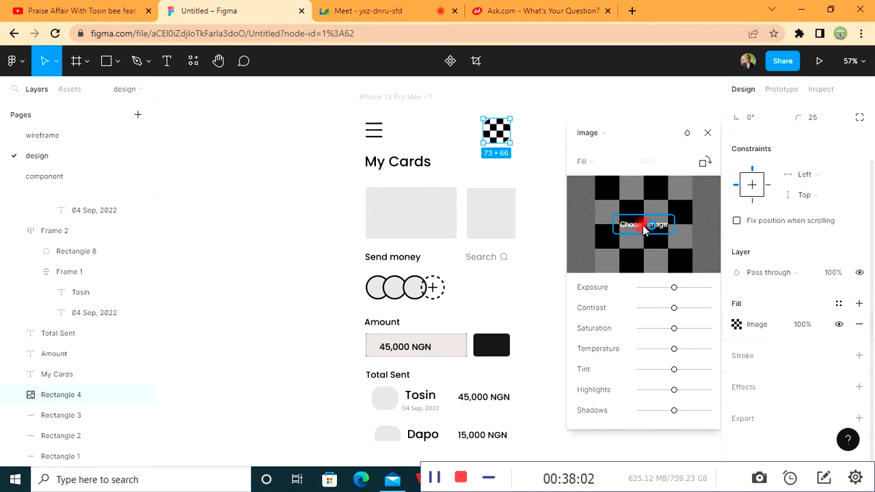
left_click(643, 230)
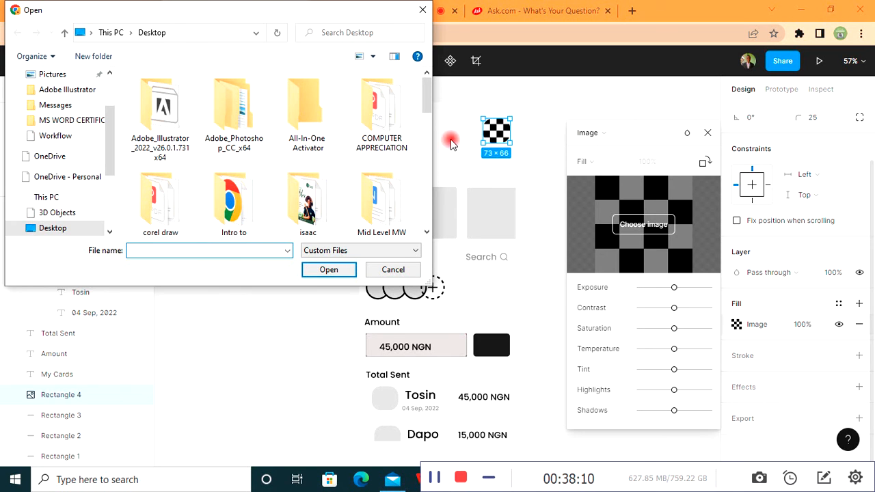
left_click_drag(430, 92, 422, 217)
scroll(418, 216, "up", 3)
left_click(422, 10)
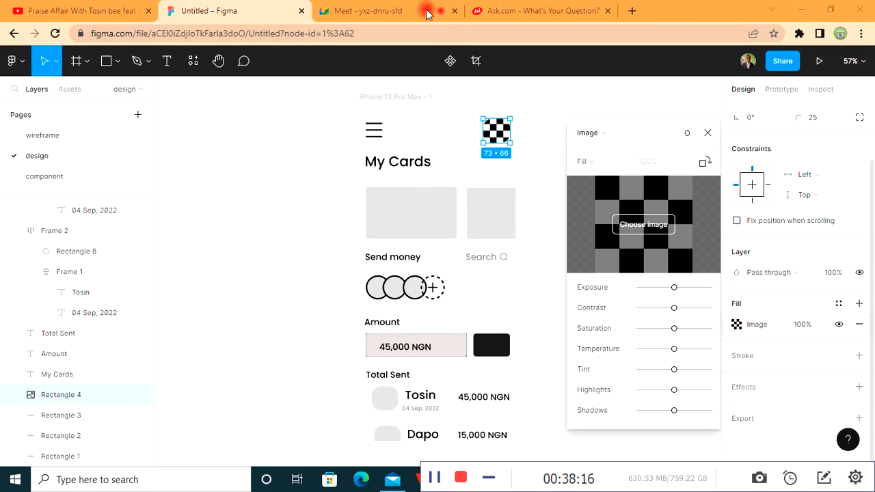
- Switch to the Ask.com browser page and search Google for "avatar icon" from there
left_click(515, 10)
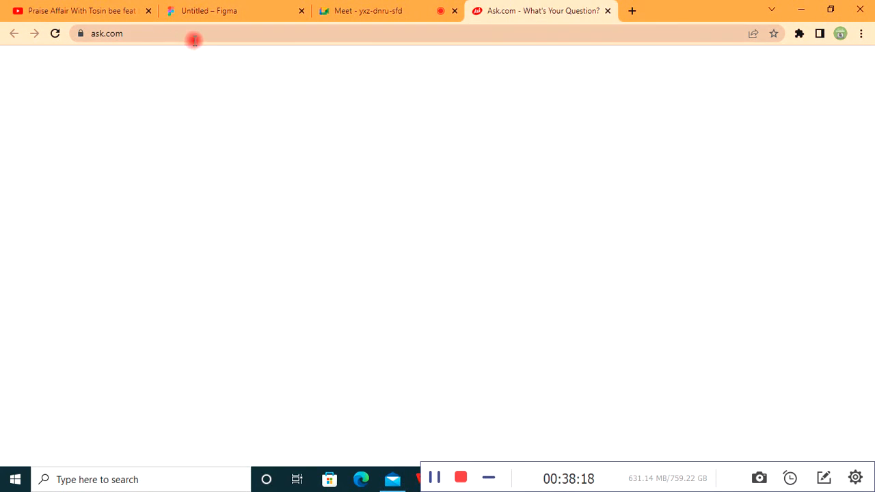
left_click(138, 35)
left_click_drag(139, 34, 25, 22)
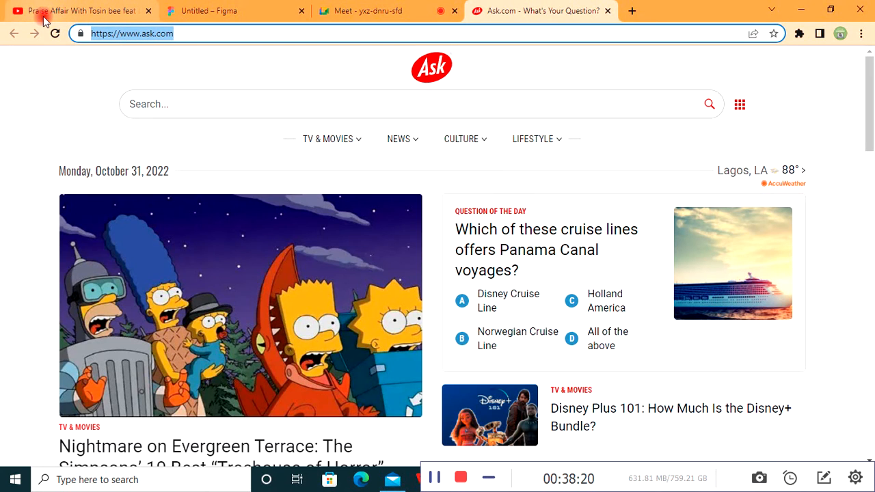
type("ava")
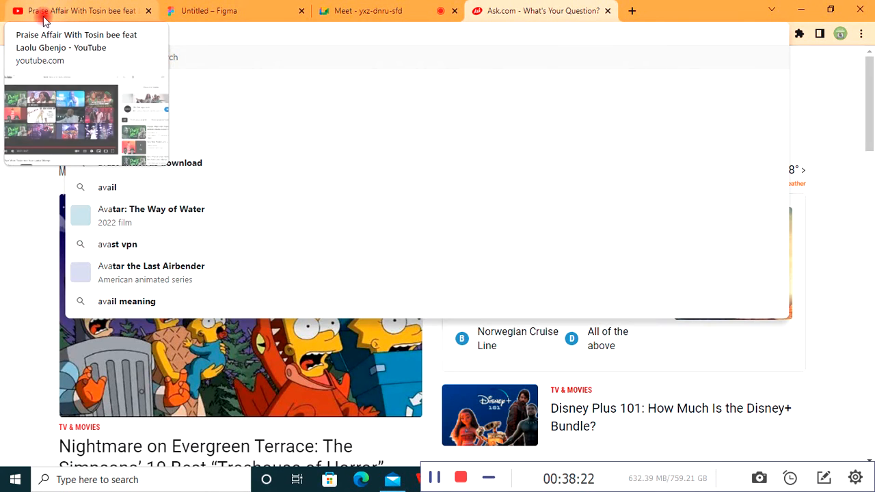
type("te")
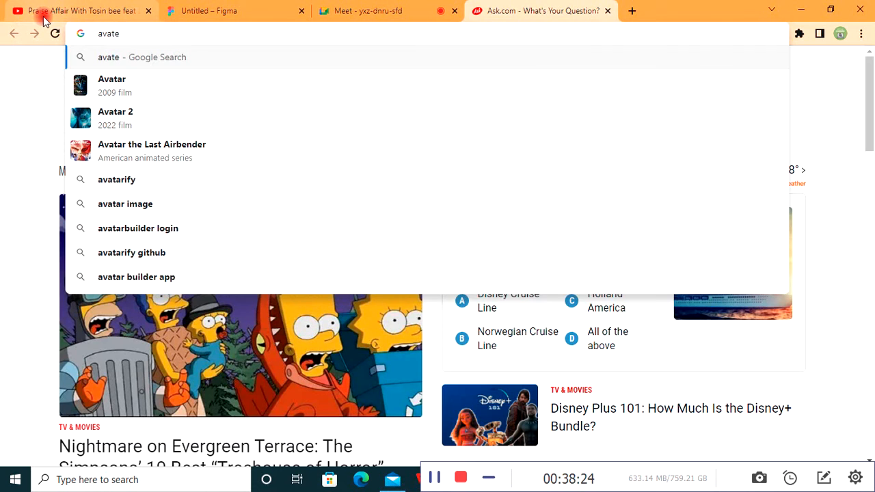
key("BackSpace")
type("ar ")
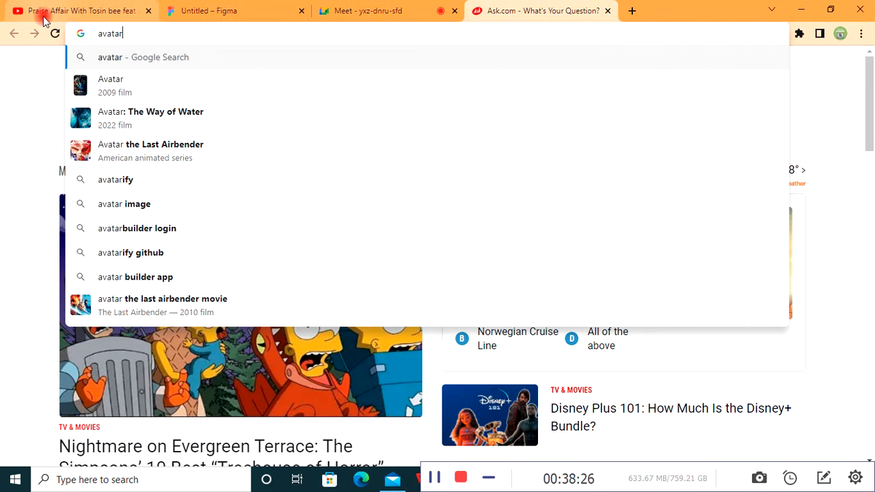
type("icon")
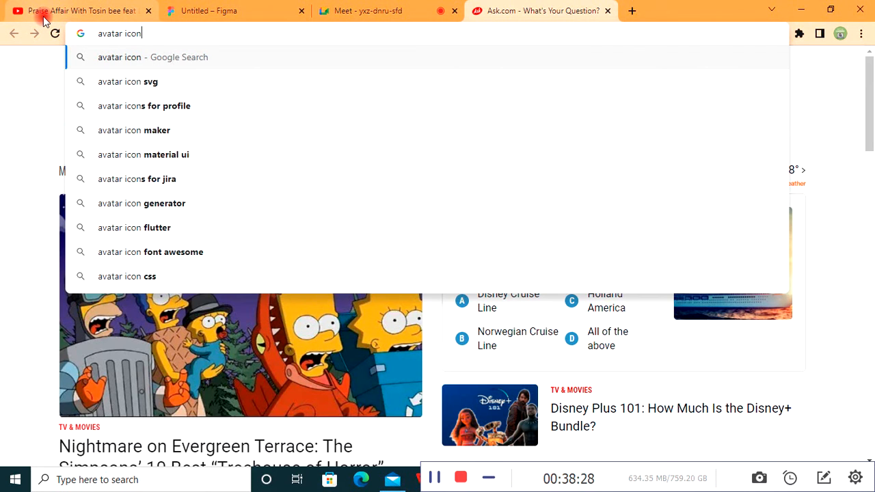
key("Return")
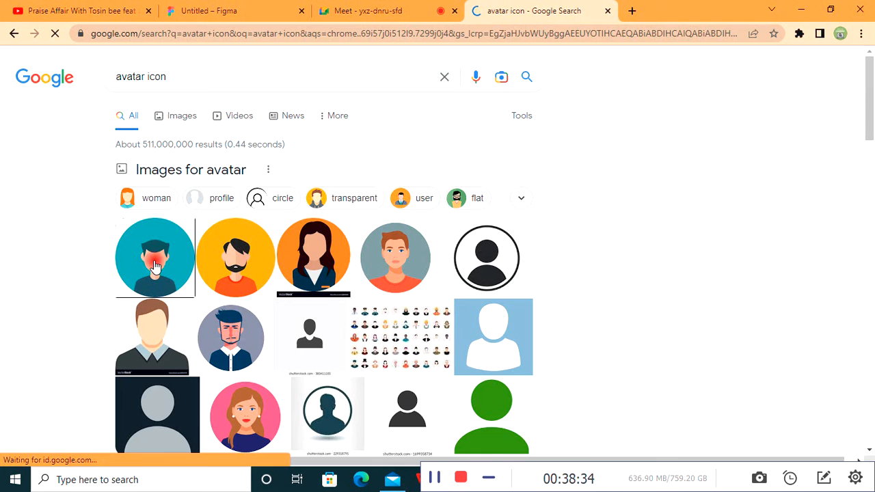
- Save three avatar images to the Desktop: the man on teal, the blue-haired bearded man, and the man in the orange shirt on grey
right_click(154, 265)
left_click(192, 286)
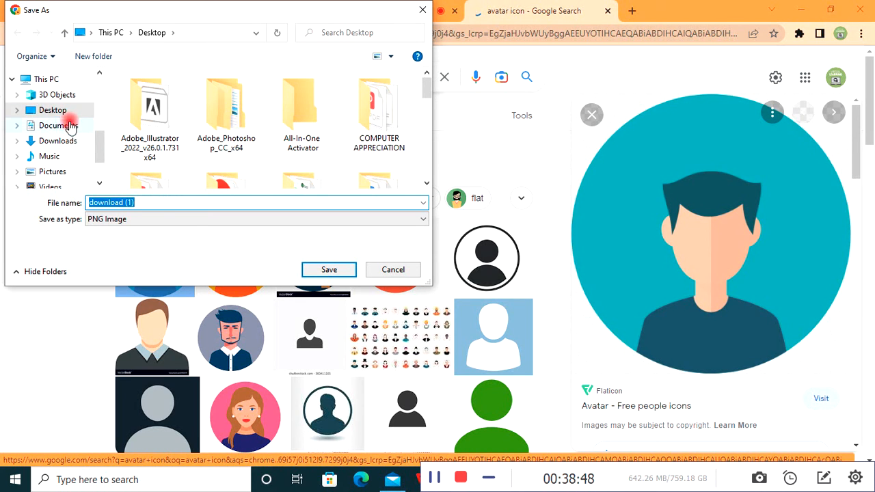
left_click(327, 270)
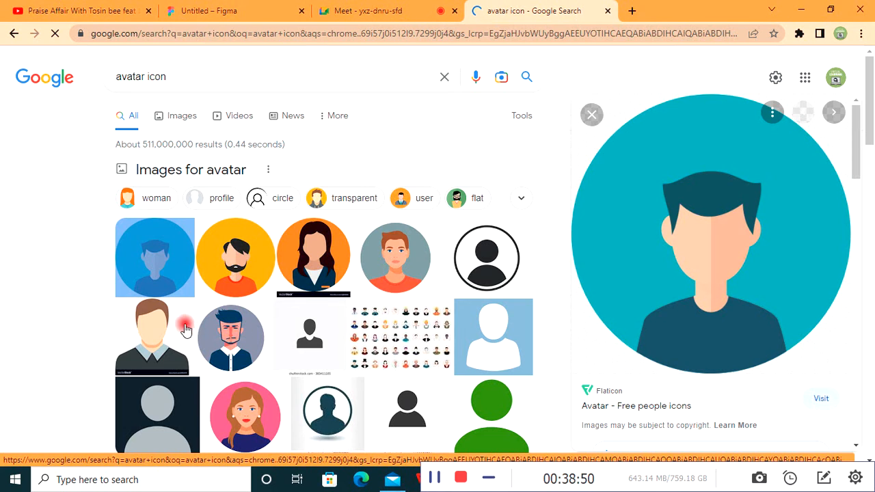
right_click(229, 347)
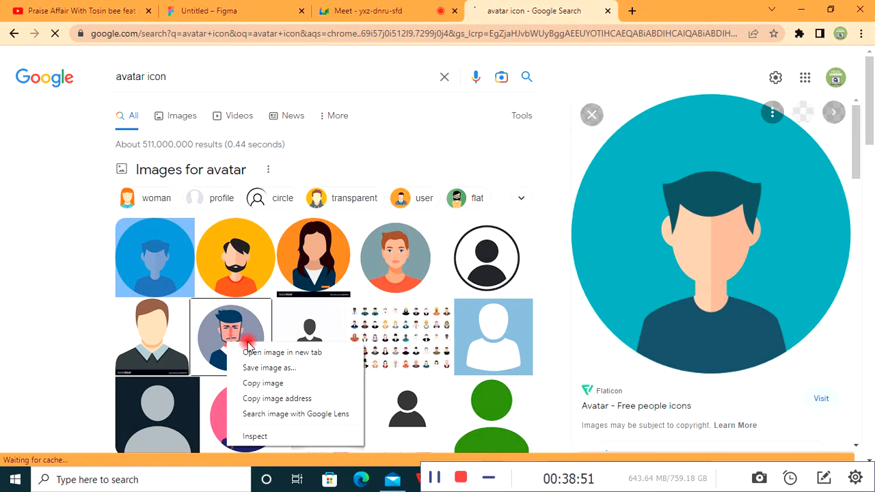
left_click(270, 369)
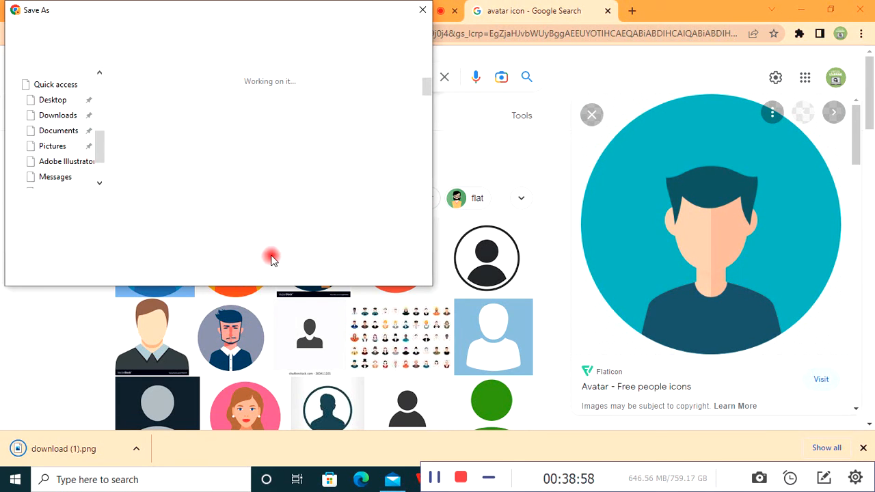
left_click(327, 270)
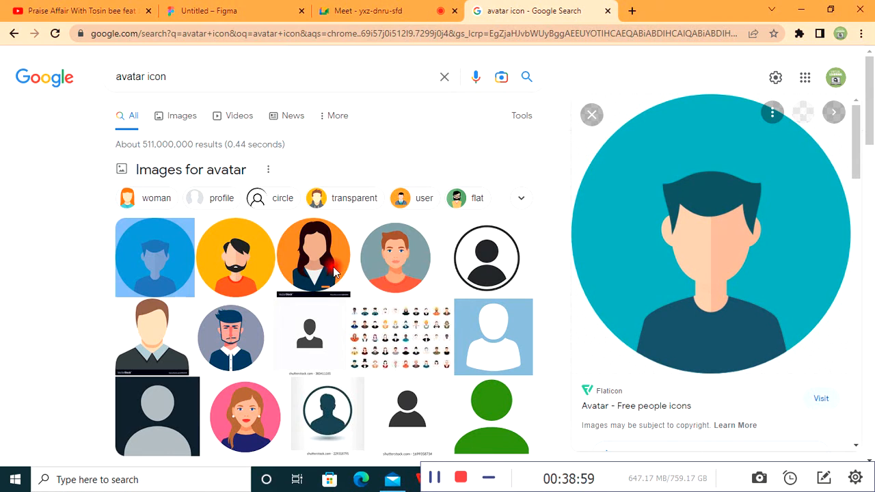
right_click(412, 266)
left_click(440, 287)
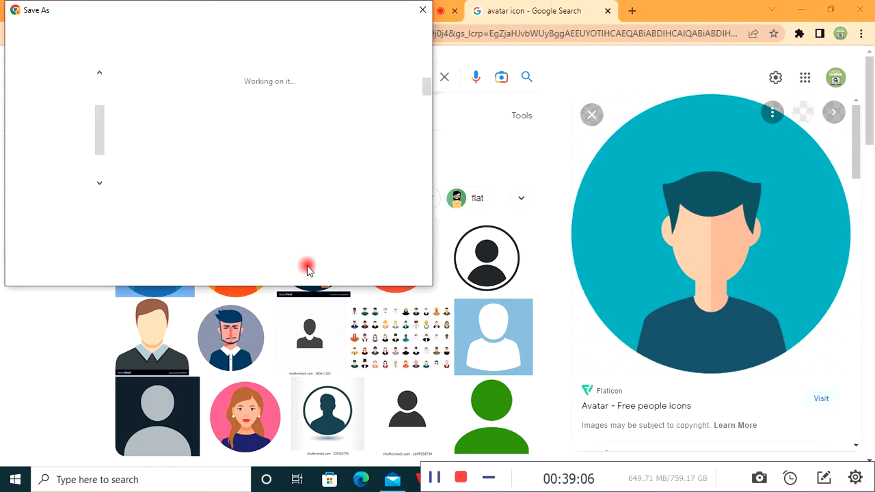
left_click(328, 270)
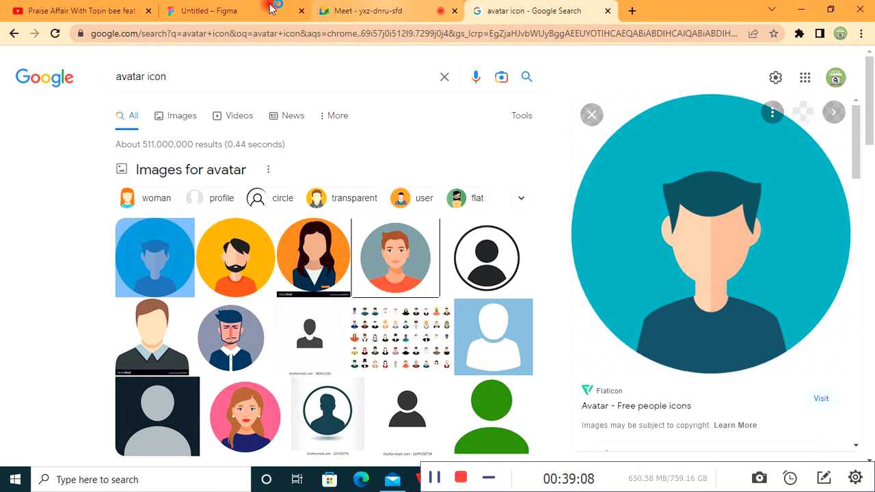
- Return to the Figma file and fill the round profile placeholder with the teal avatar image download (1) from the Desktop
left_click(245, 10)
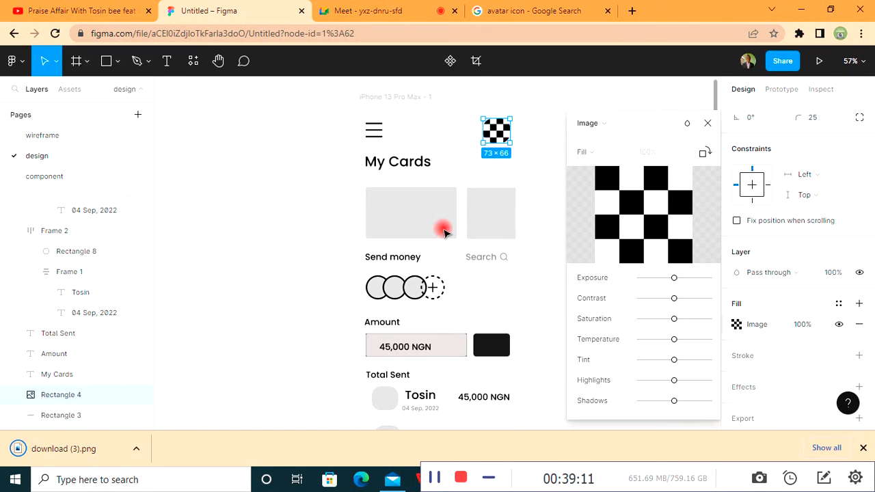
mouse_move(642, 218)
left_click(647, 217)
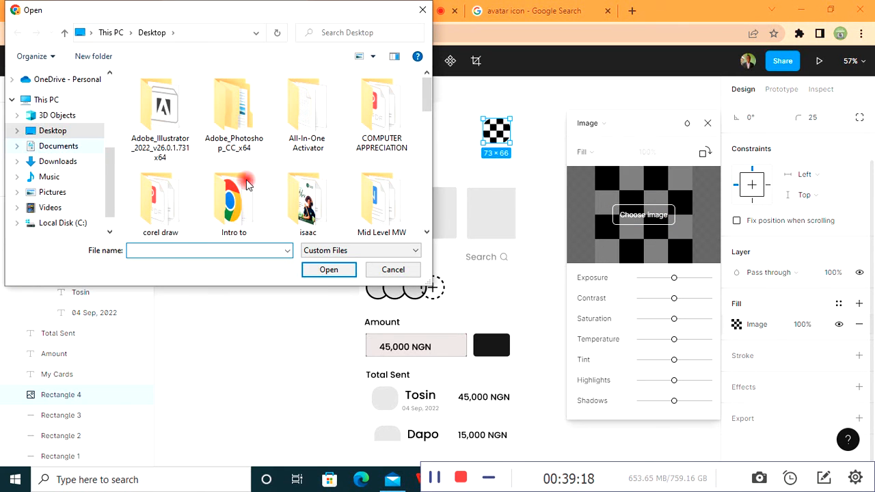
left_click_drag(427, 84, 427, 190)
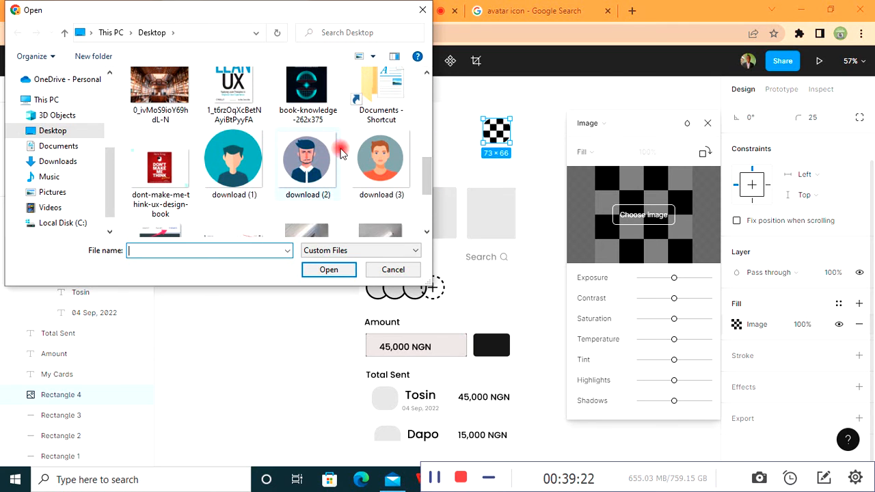
left_click(252, 168)
left_click(330, 270)
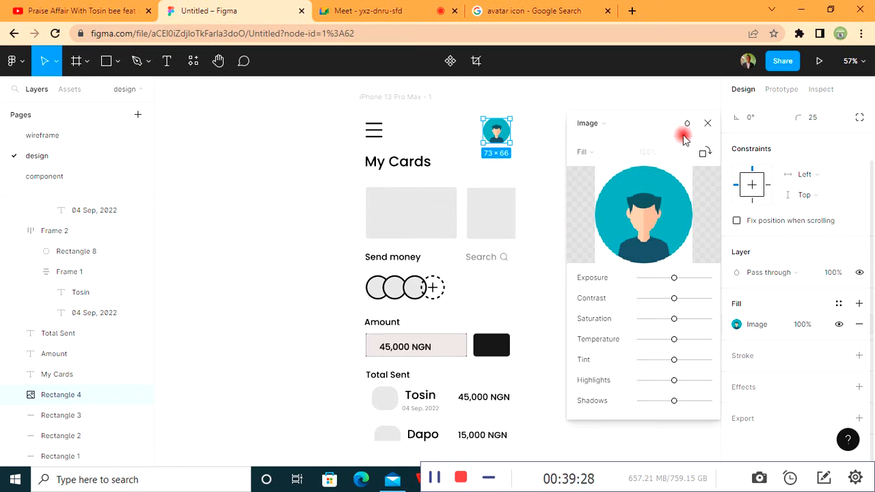
left_click(706, 126)
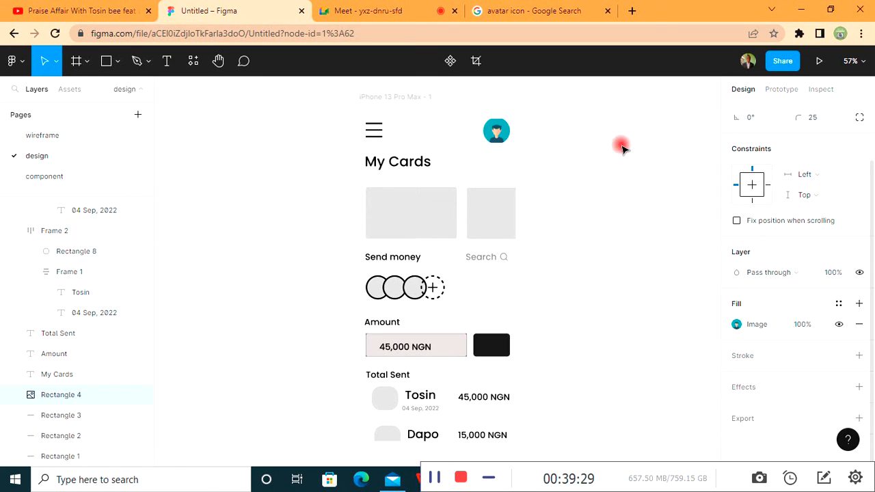
left_click(687, 316)
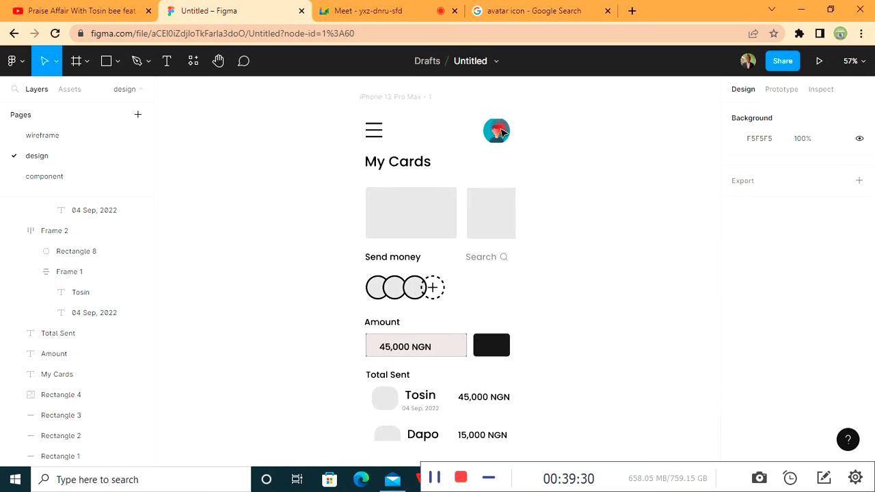
left_click(409, 217)
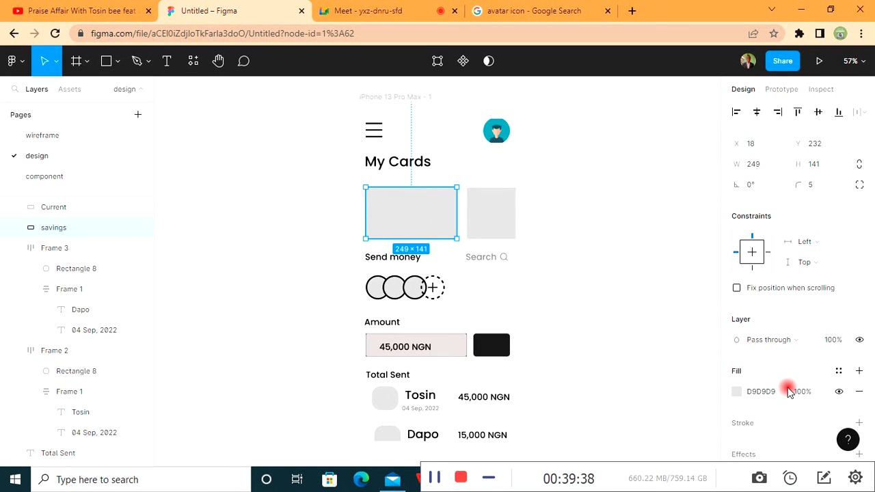
left_click(736, 392)
left_click(611, 313)
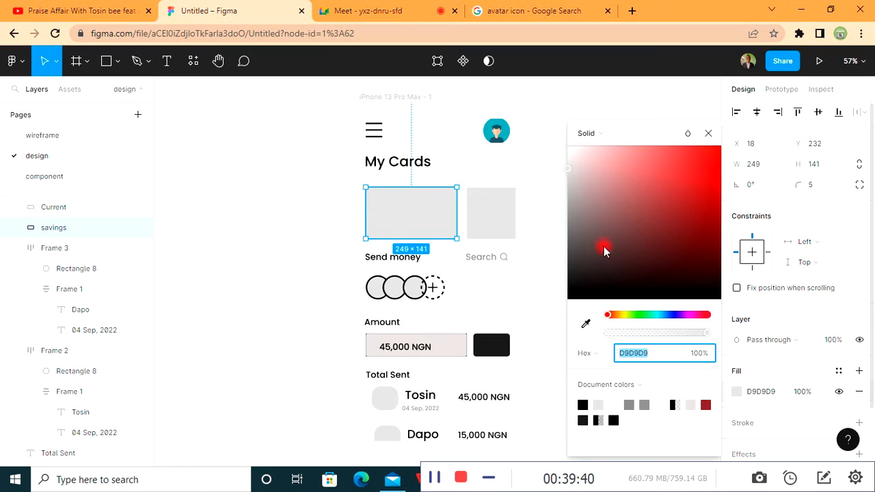
left_click(589, 133)
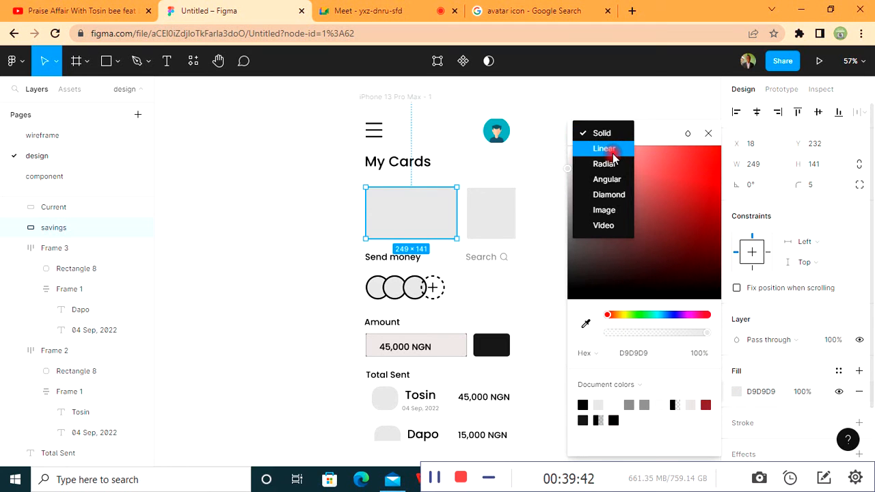
left_click(605, 149)
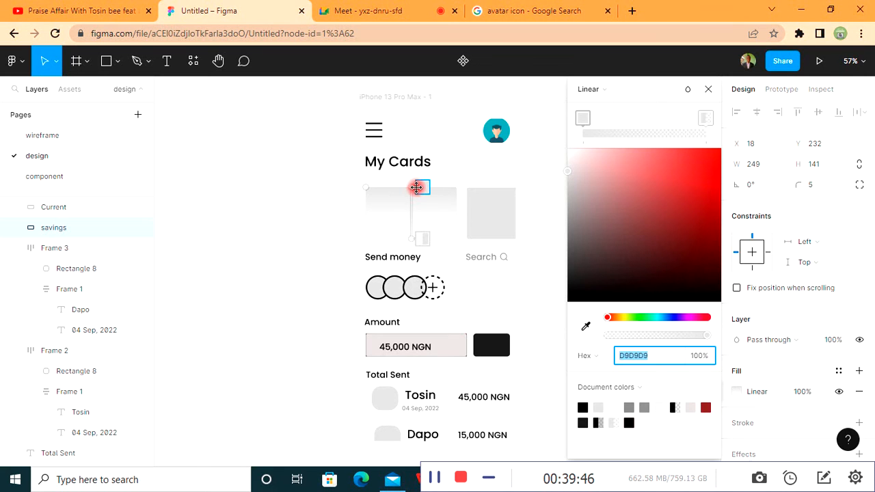
left_click(584, 119)
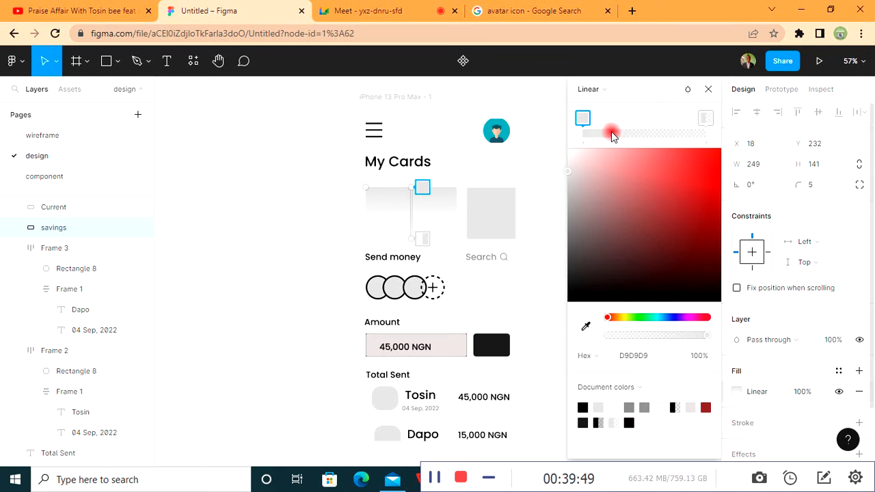
left_click(708, 91)
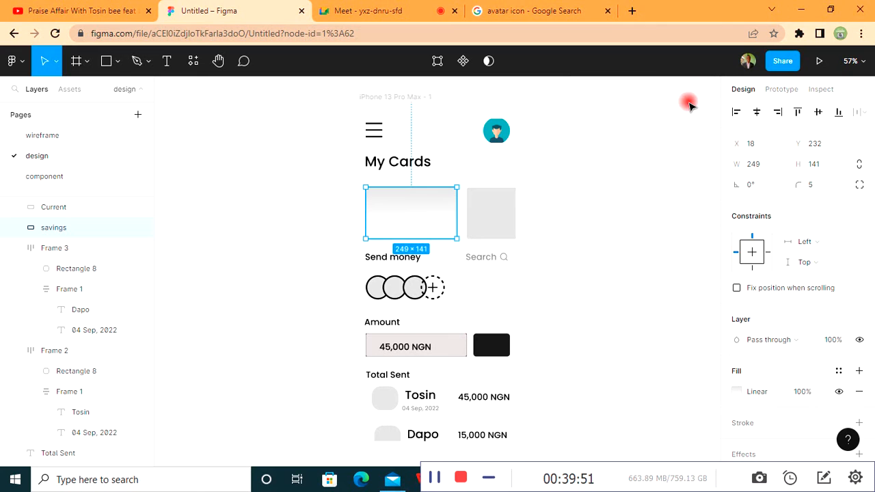
left_click(419, 222)
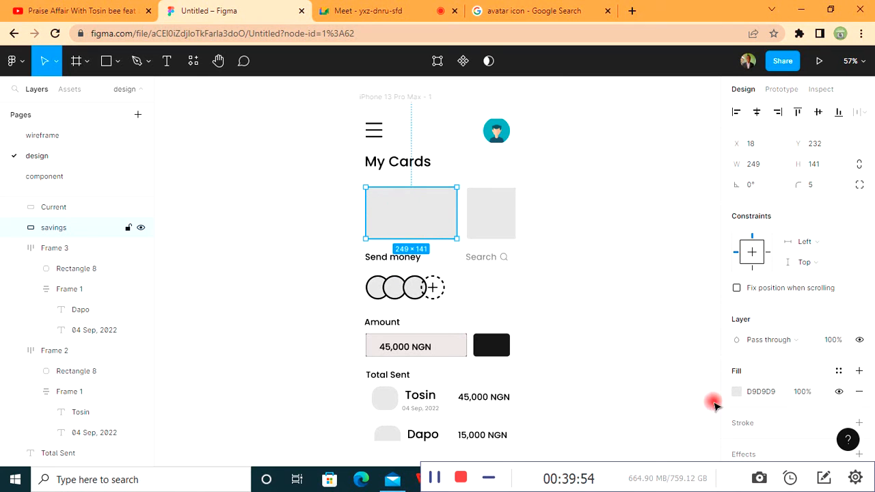
- Change the savings card's fill to Linear, remove the opaque grey stop, and recolor the remaining stop dark purple 3F116C
left_click(735, 390)
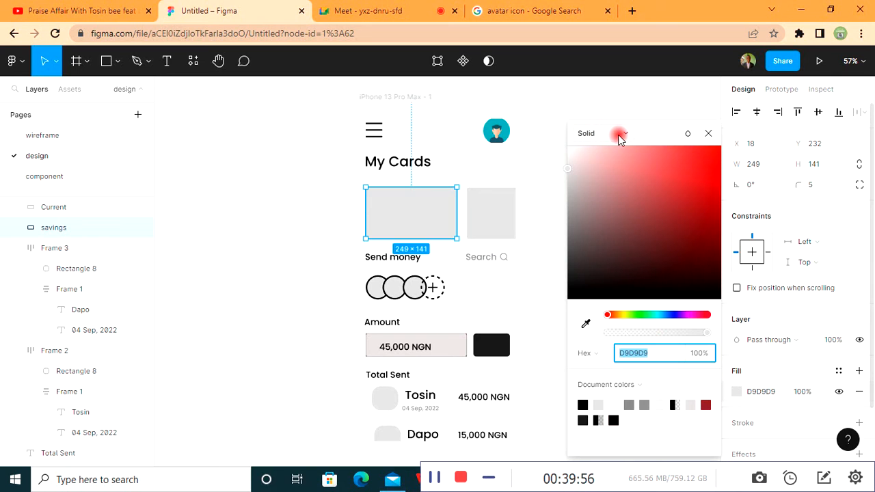
left_click(626, 136)
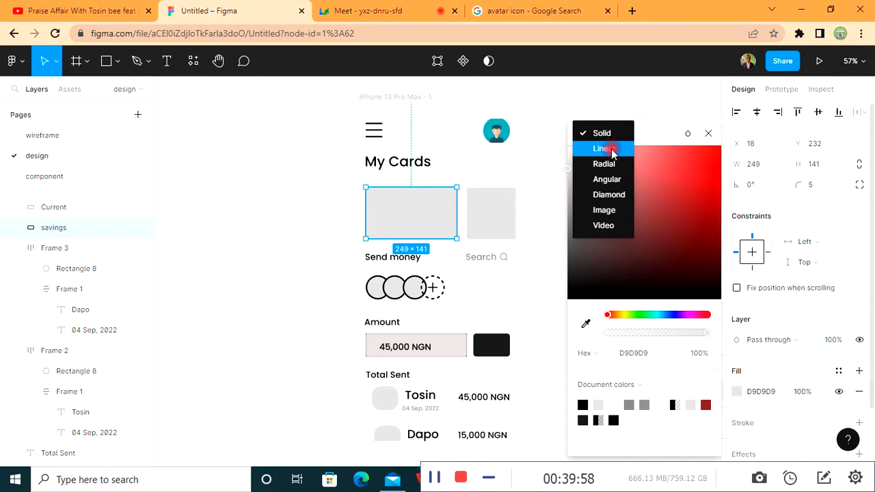
left_click(612, 150)
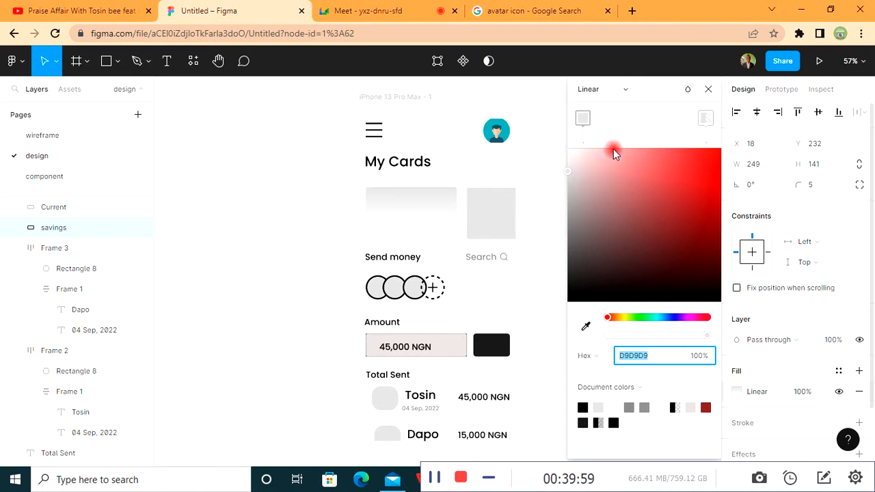
left_click(411, 186)
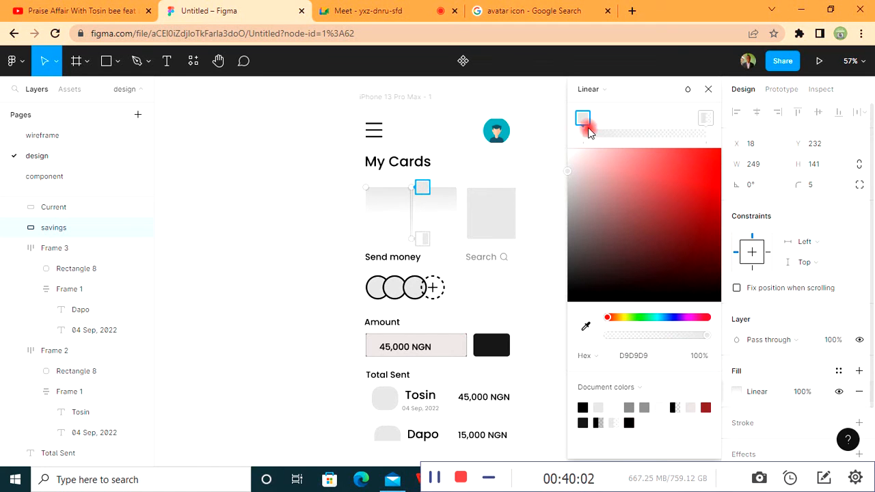
key("Delete")
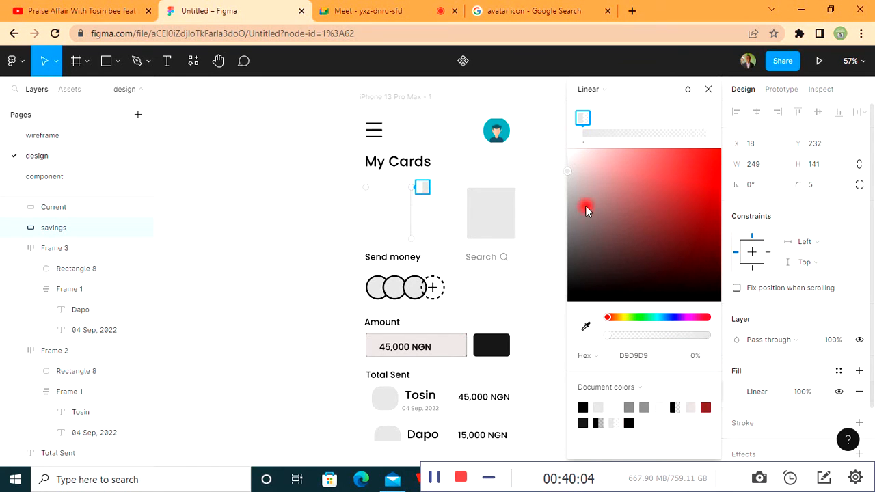
left_click(683, 318)
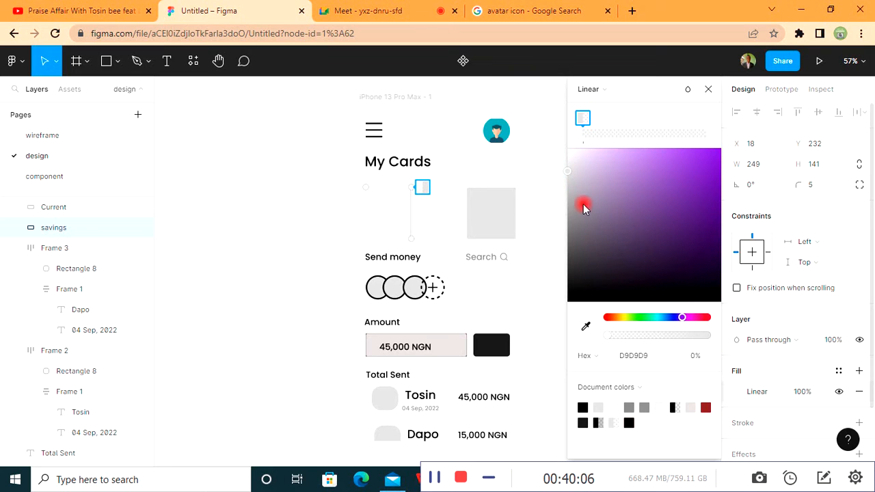
left_click_drag(656, 218, 697, 241)
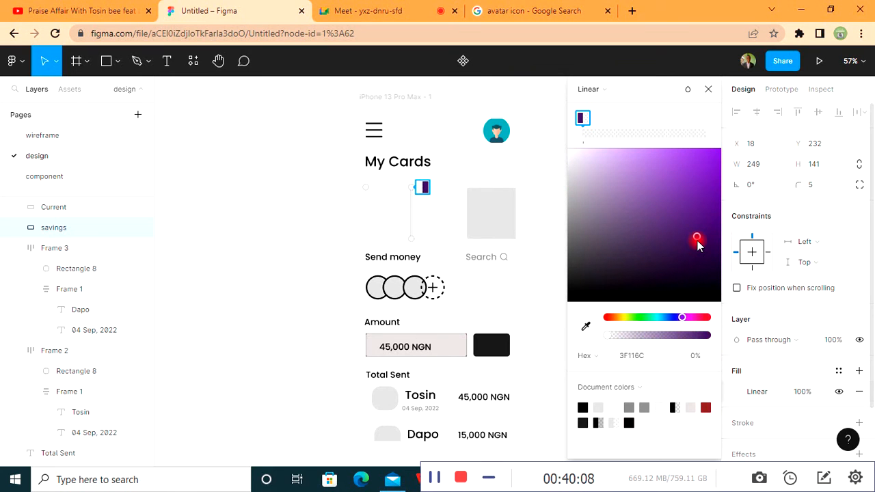
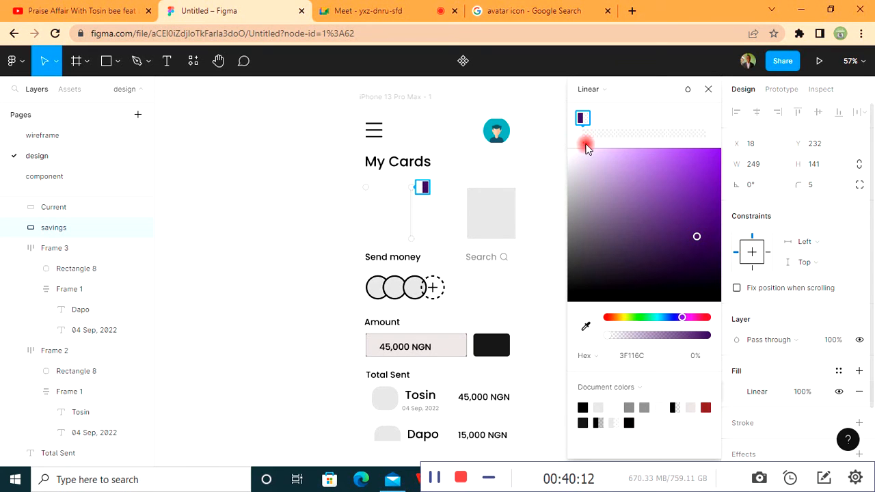
- Add a second stop at the far end of the savings card's gradient and color it muted purple 694E83
left_click(703, 136)
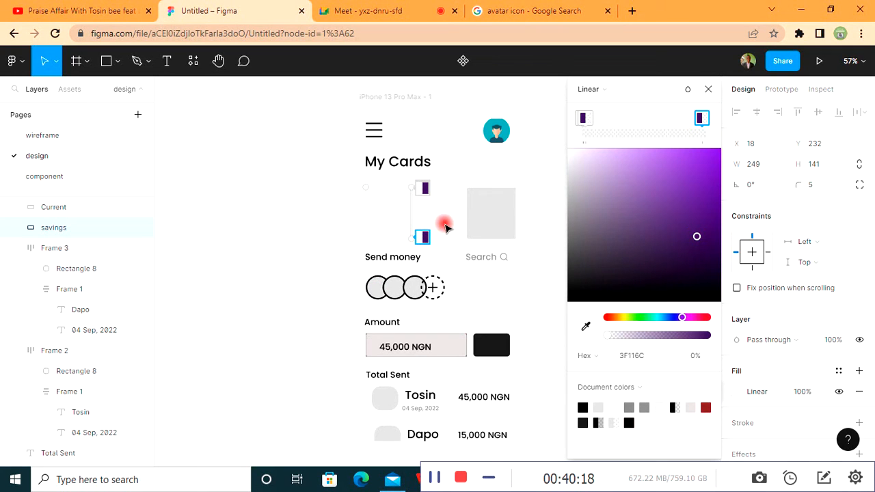
left_click_drag(697, 236, 643, 178)
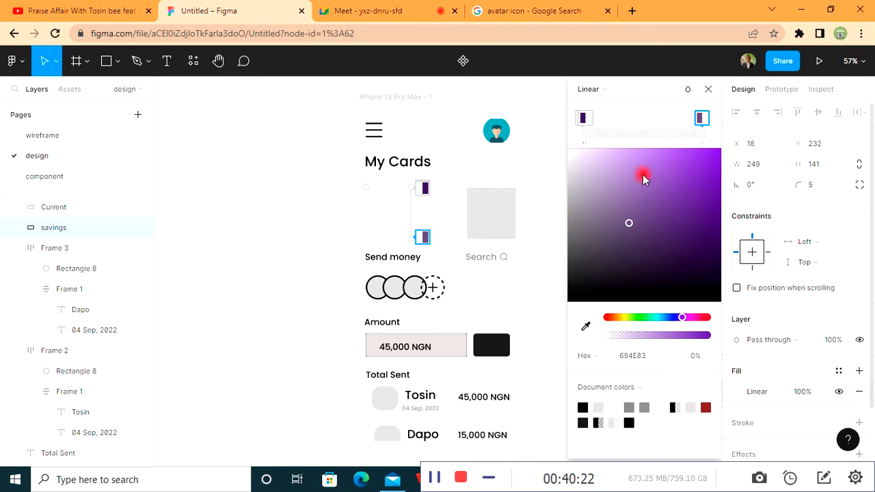
left_click(708, 89)
left_click(382, 229)
left_click(472, 236)
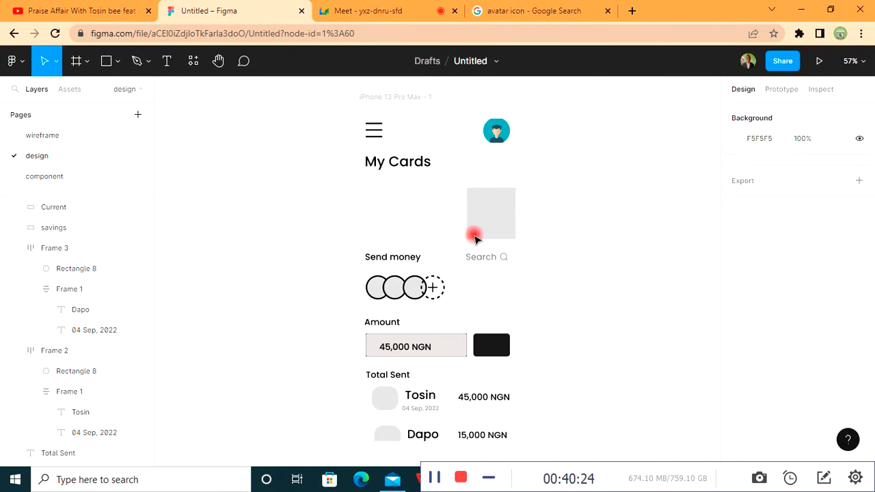
- Recolor the dark purple stop near the start of the savings card's gradient to 481878
left_click(400, 209)
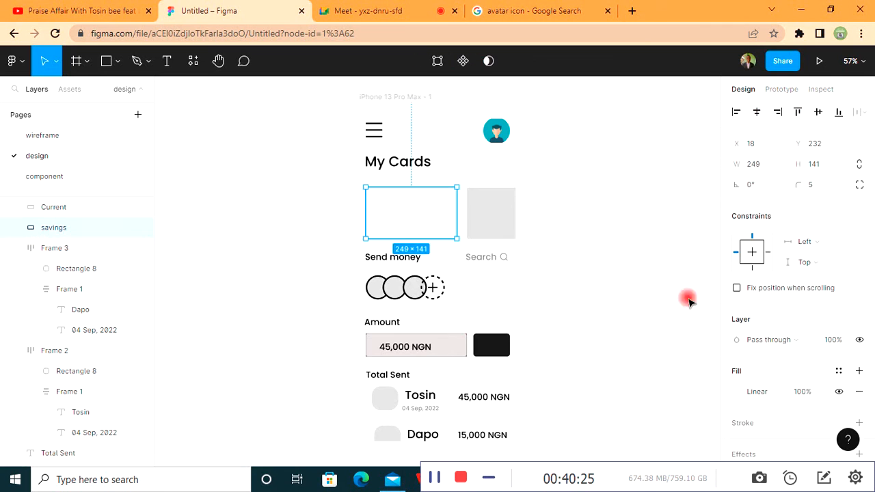
left_click(736, 391)
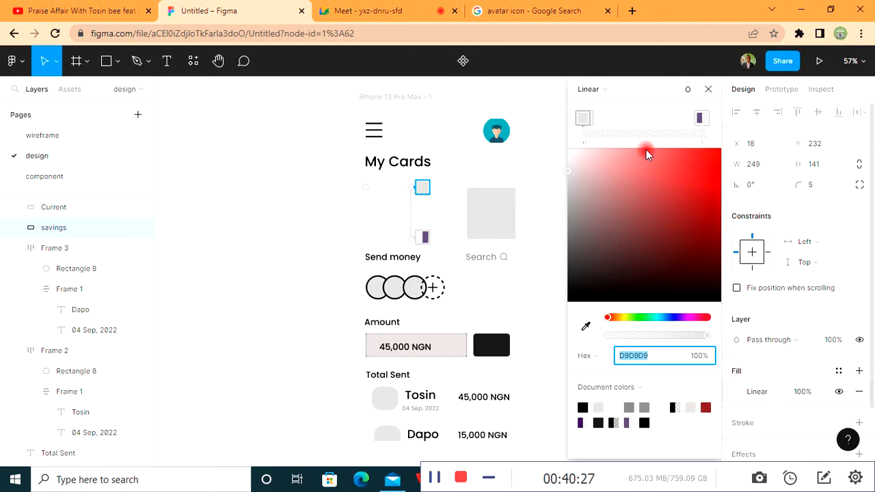
left_click(412, 185)
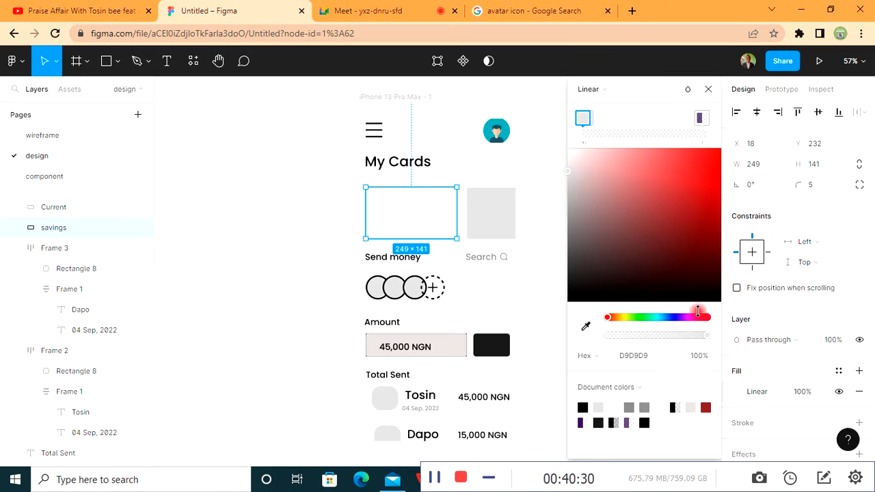
left_click(585, 133)
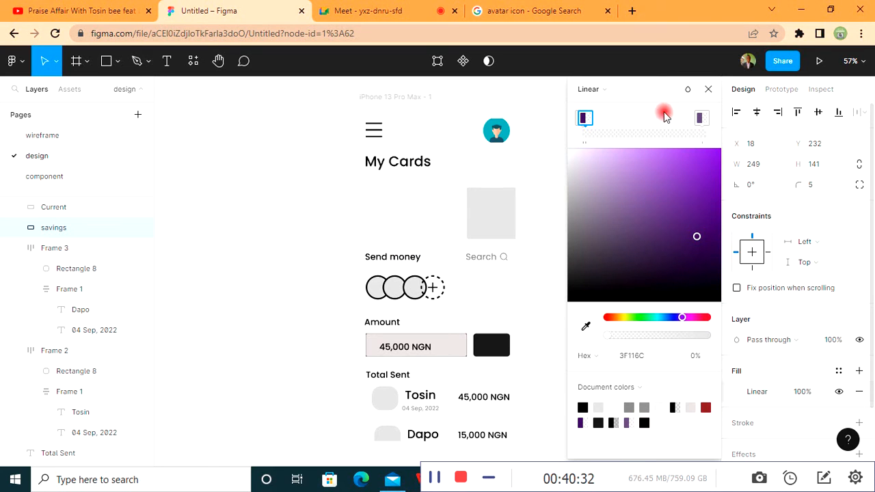
left_click_drag(698, 240, 695, 248)
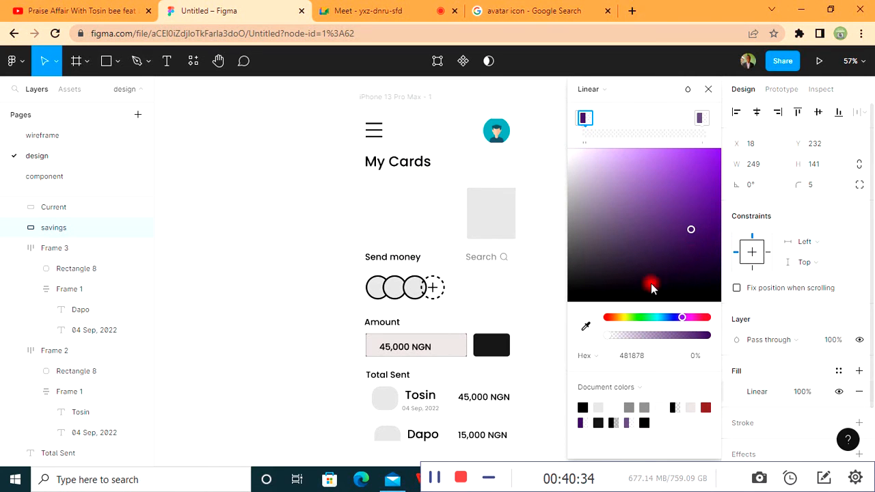
left_click(708, 90)
left_click(609, 321)
- Reopen the savings card's gradient fill and change it to Solid
left_click(439, 226)
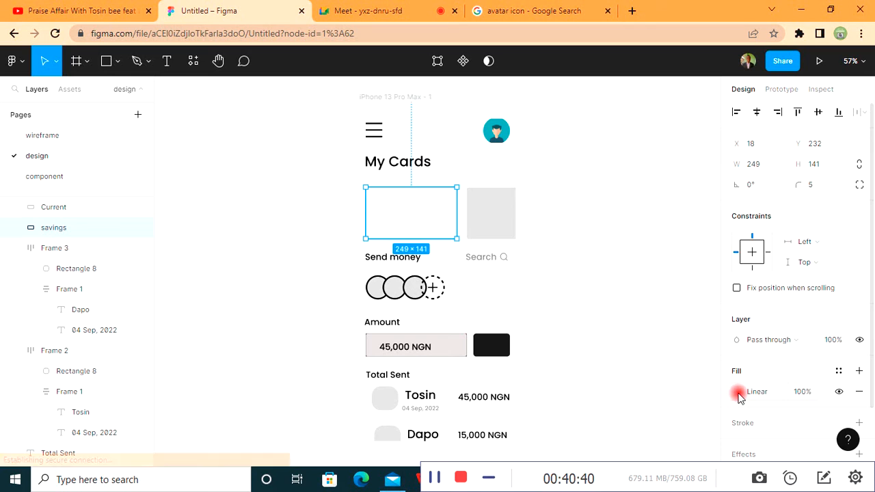
left_click(738, 392)
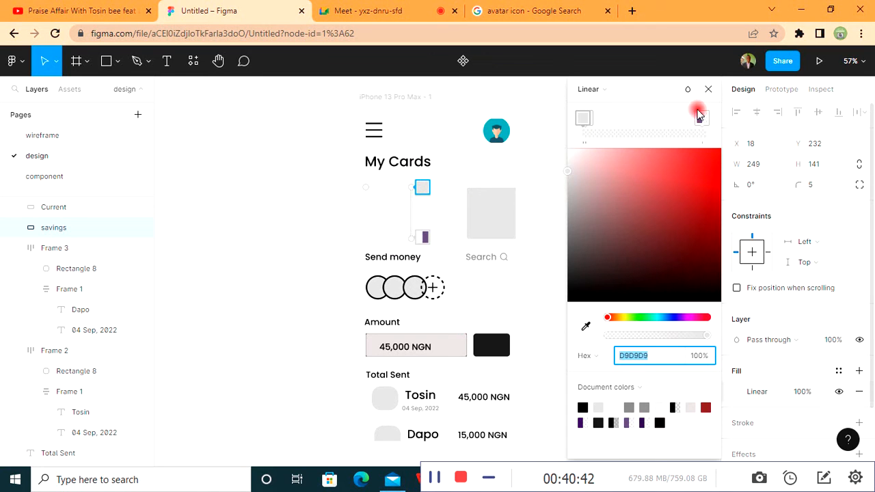
left_click(611, 89)
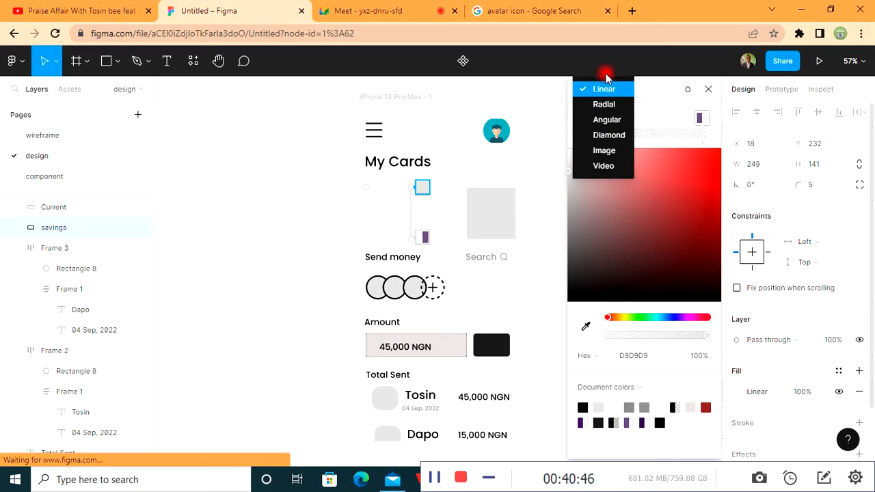
left_click(606, 80)
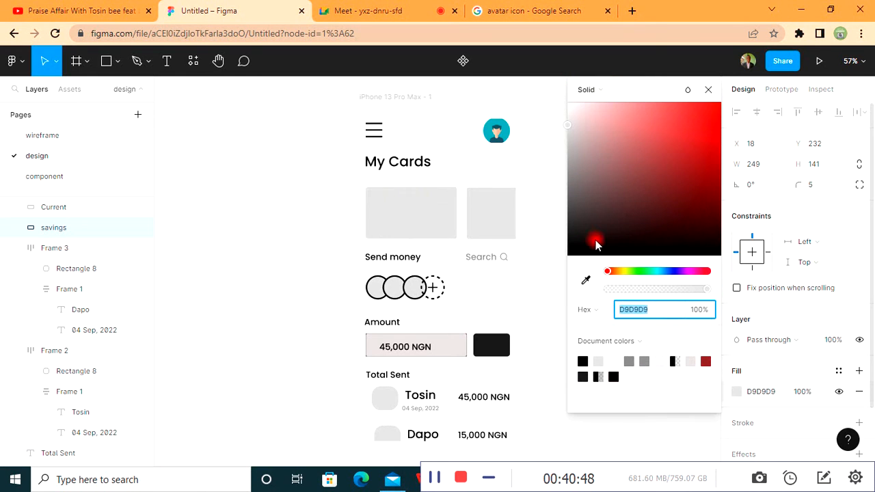
- Recolor the savings card's solid fill to purple 5E0A7B
left_click(678, 272)
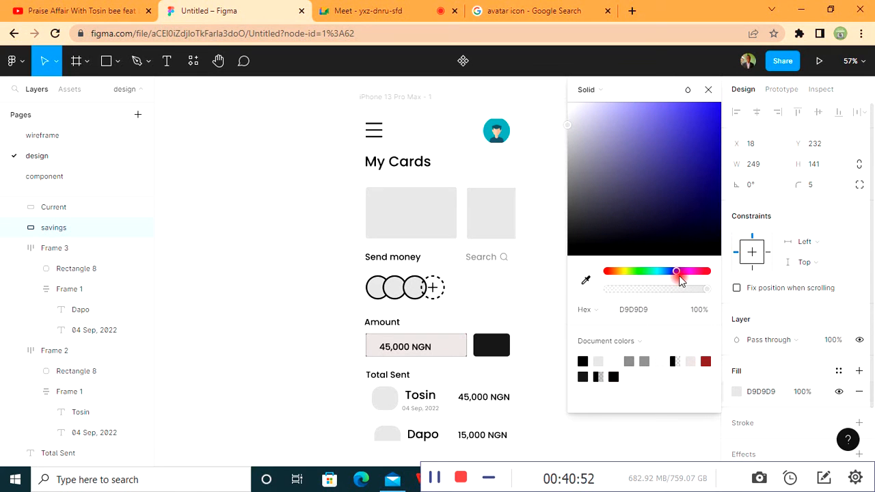
left_click_drag(678, 274, 686, 272)
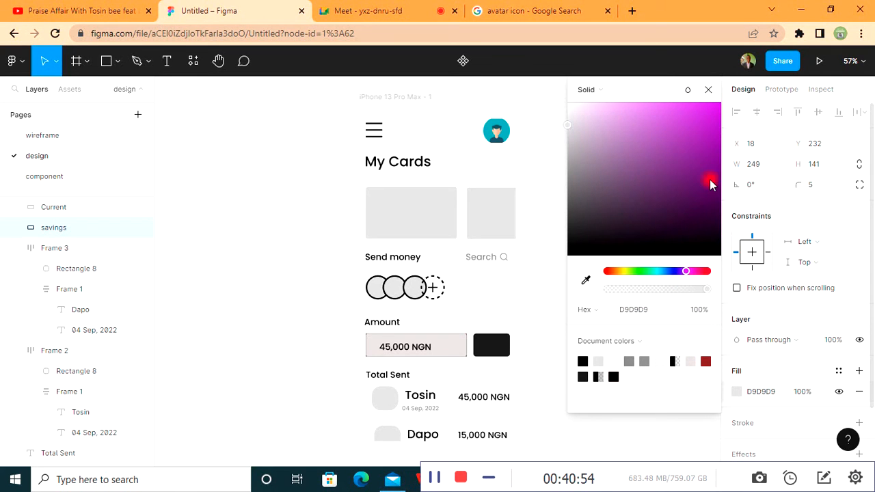
left_click(709, 176)
left_click_drag(709, 179, 708, 182)
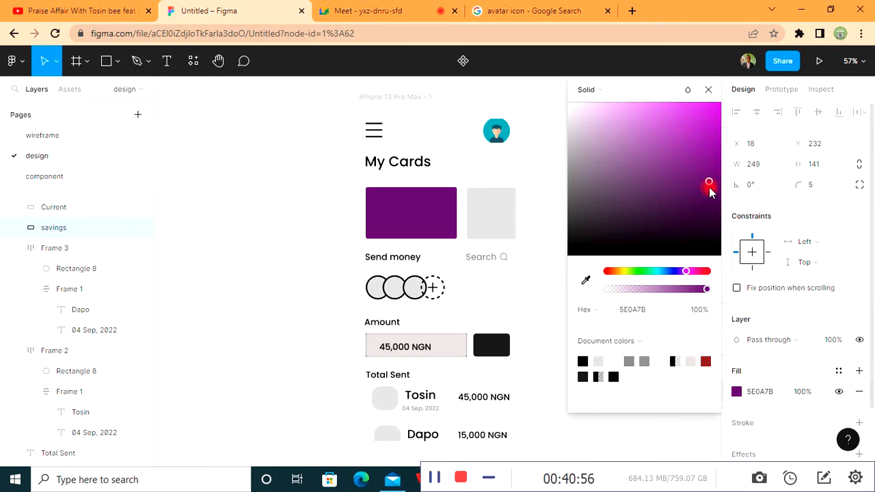
- Change the savings card's purple fill to a Linear gradient
left_click(625, 92)
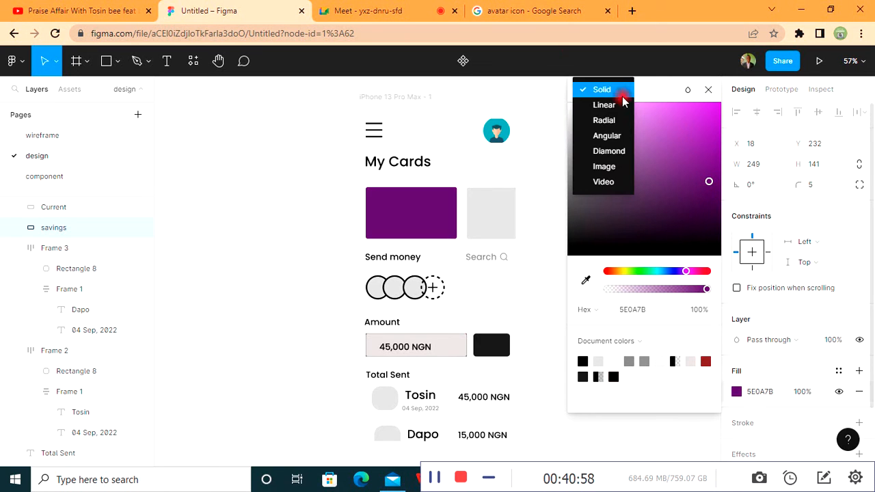
left_click(606, 106)
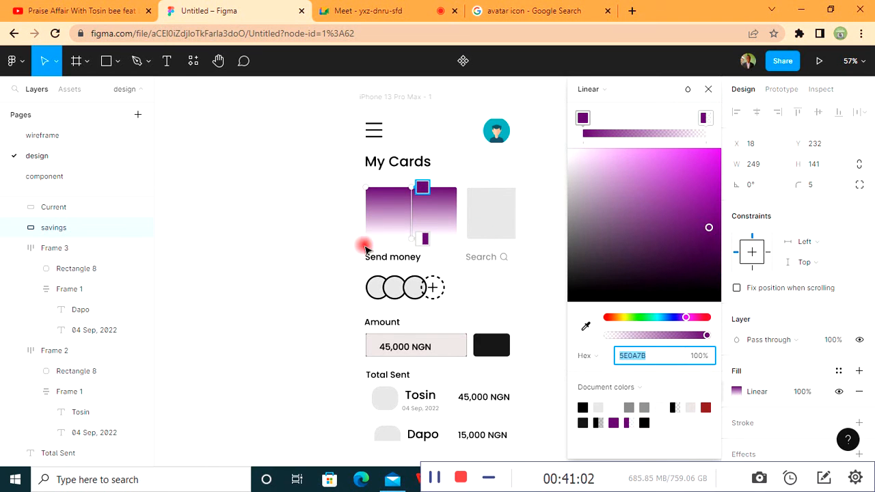
left_click(411, 238)
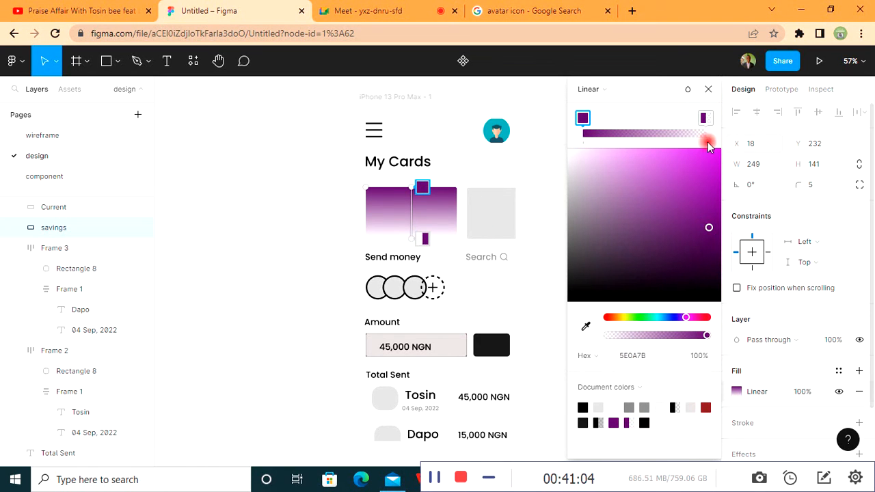
- Recolor the transparent end stop of the savings card's gradient to muted purple 4F2A5B
left_click(706, 119)
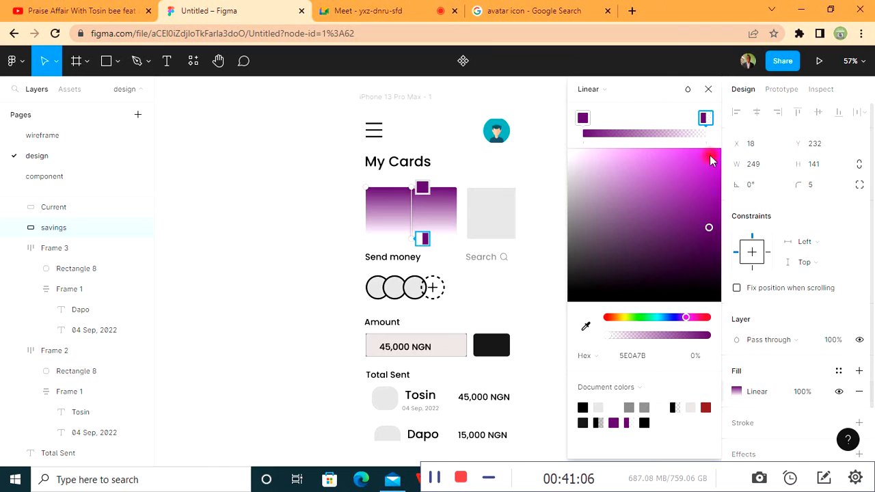
mouse_move(695, 188)
left_mouse_down()
mouse_move(704, 194)
mouse_move(697, 183)
mouse_move(635, 207)
mouse_move(655, 202)
mouse_move(642, 203)
left_mouse_up()
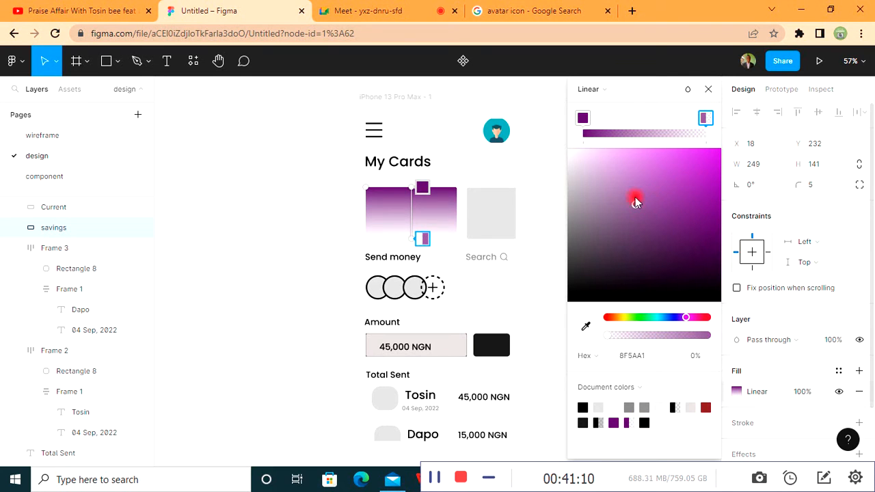
left_click(650, 251)
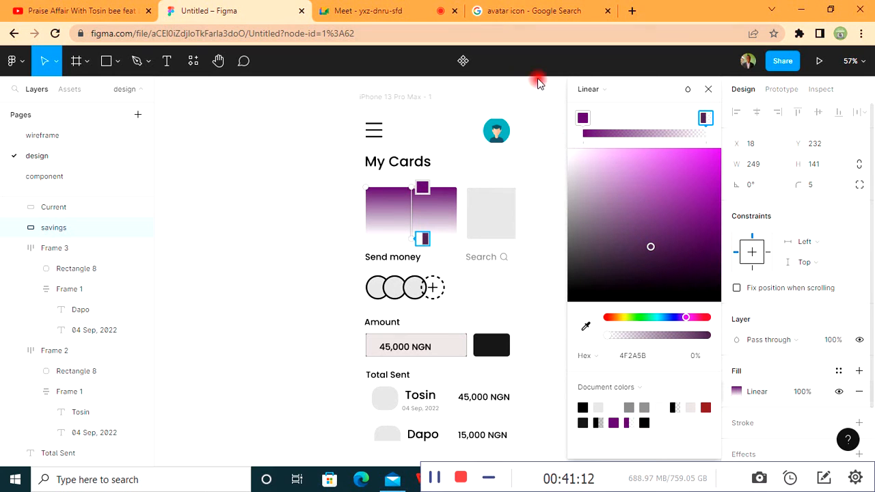
- Add intermediate stops to the savings card's gradient and darken its transparent end stop to 21082B
left_click(583, 117)
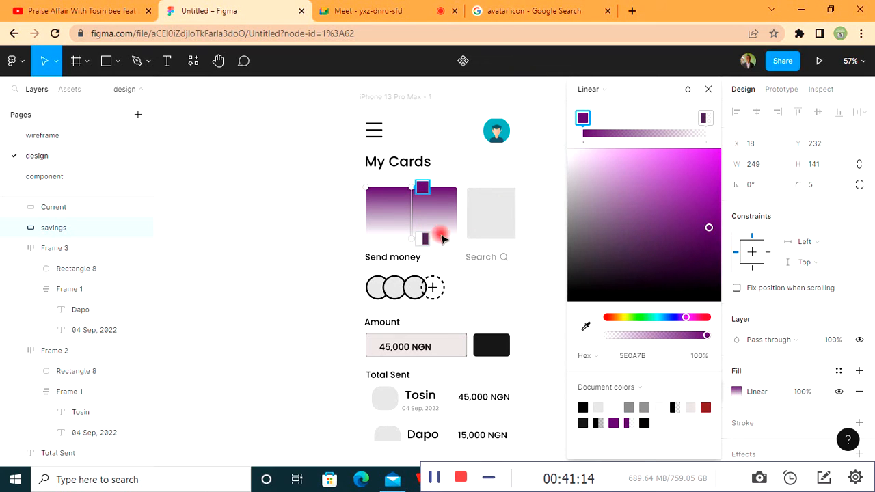
left_click(411, 242)
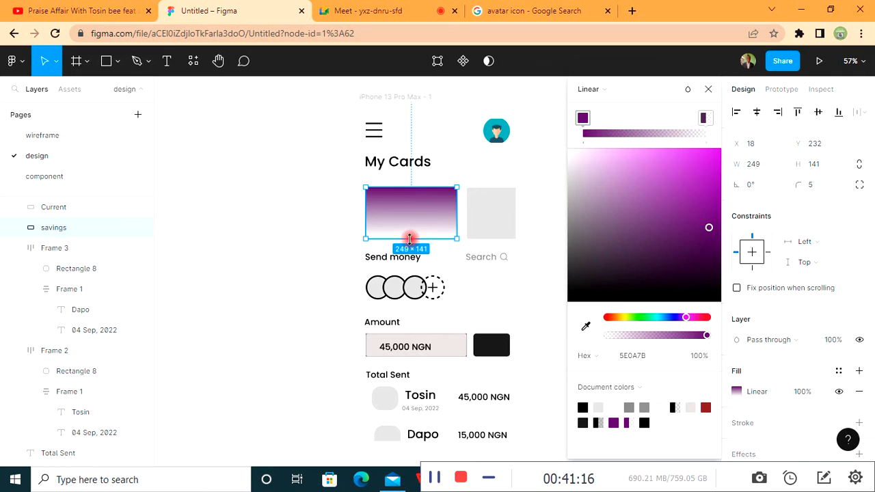
left_click(706, 119)
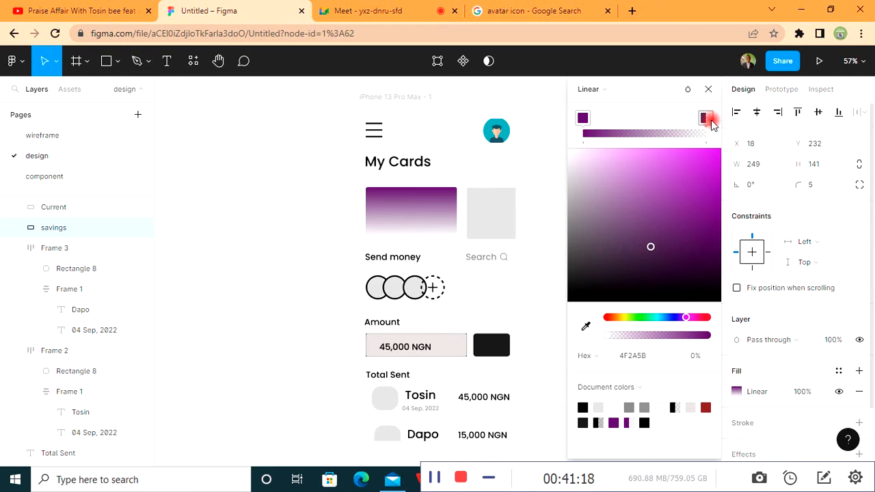
double_click(710, 120)
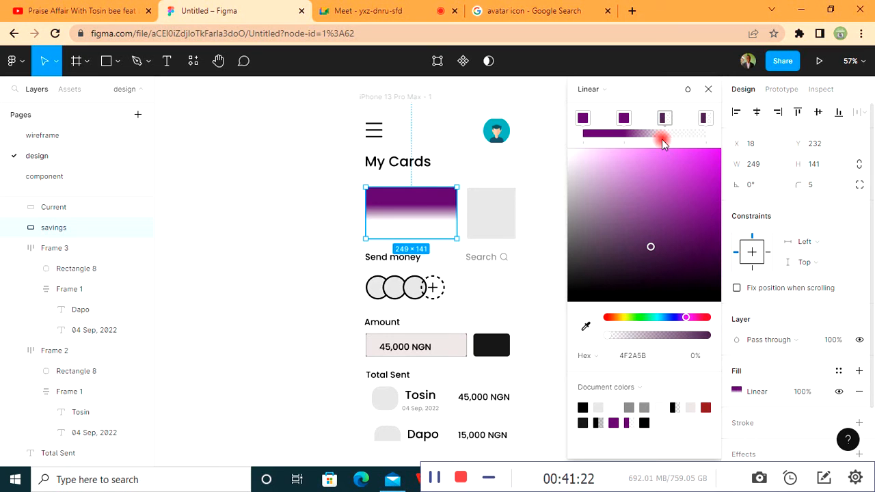
left_click(705, 120)
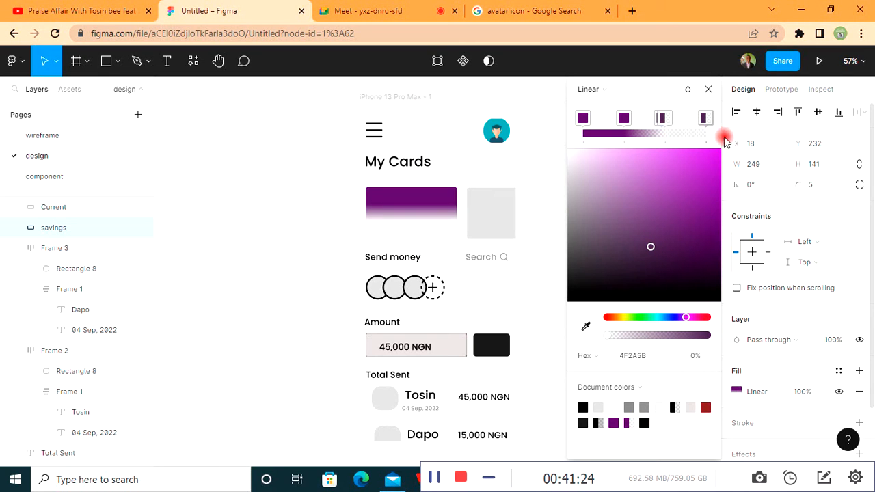
left_click(692, 276)
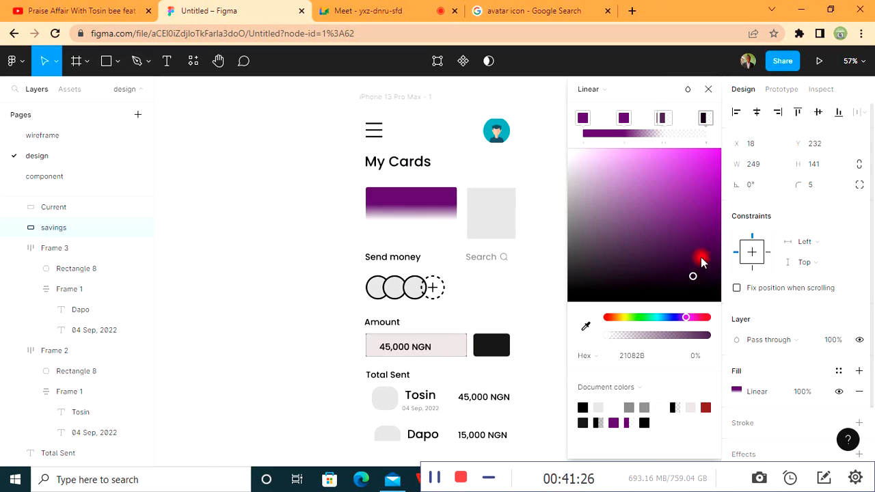
left_click(706, 91)
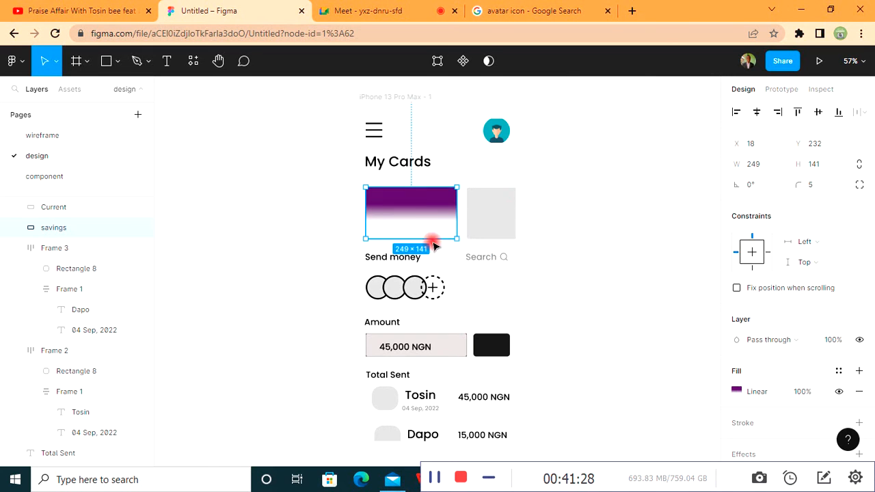
- Reopen the savings card's Linear fill and add further stops toward the transparent end of the gradient
left_click(736, 392)
left_click(579, 118)
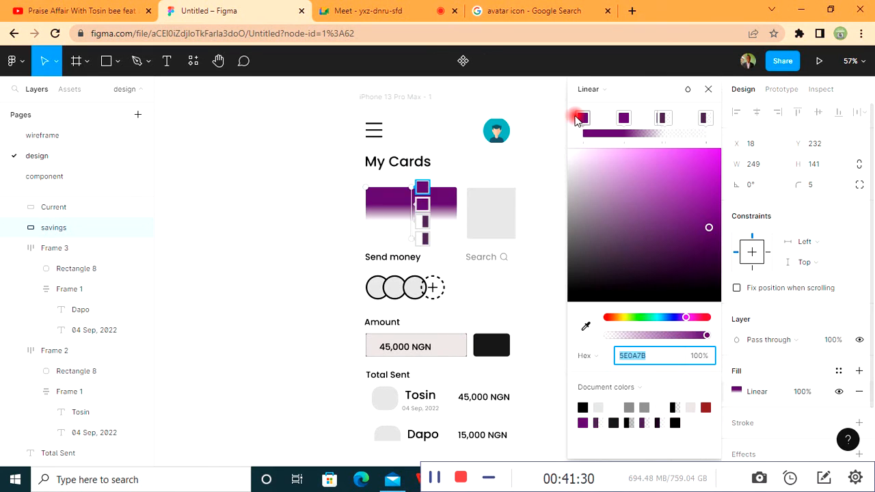
left_click(615, 94)
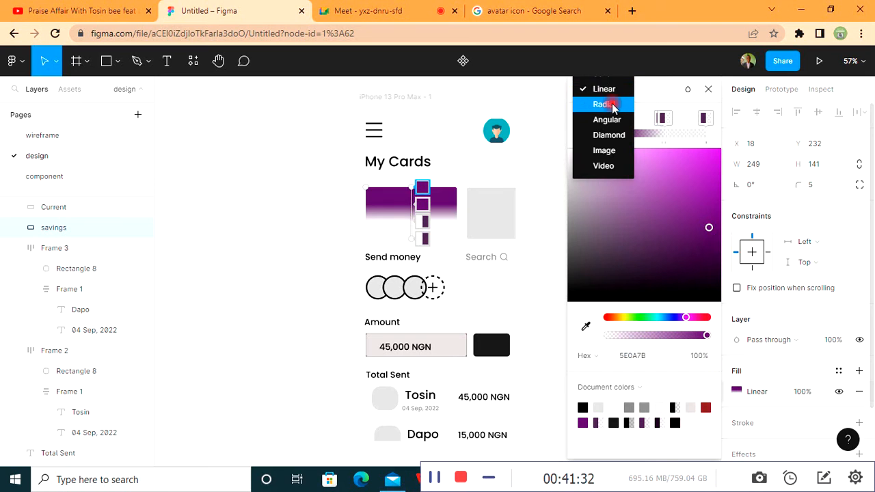
left_click(610, 81)
left_click(605, 90)
left_click(616, 106)
left_click(682, 118)
left_click(660, 117)
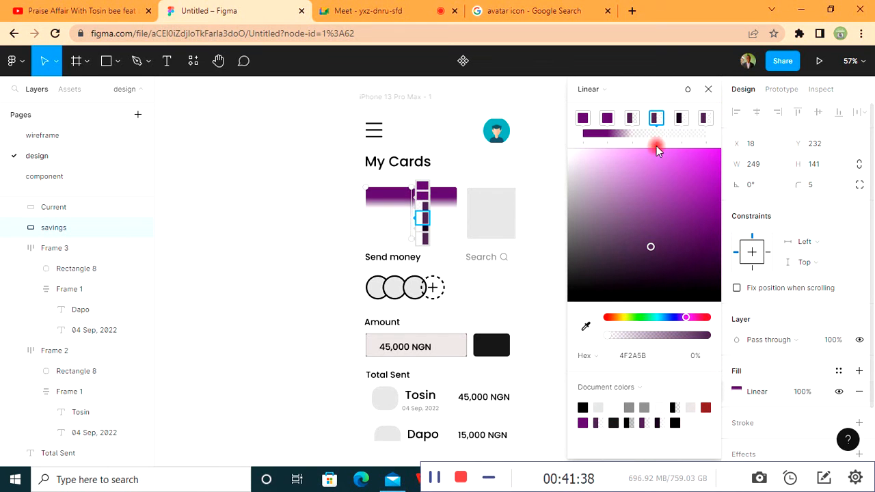
- Remove the transparent stops and the duplicate purple stop from the savings card's gradient, keeping only the 5E0A7B stop at its start
left_click(703, 119)
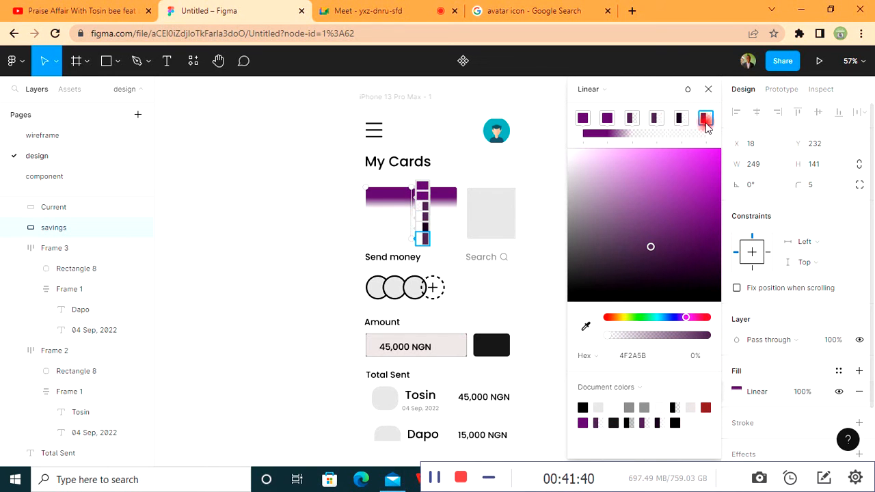
key("Delete")
left_click(681, 120)
key("Delete")
left_click(656, 118)
key("Delete")
left_click(630, 118)
key("Delete")
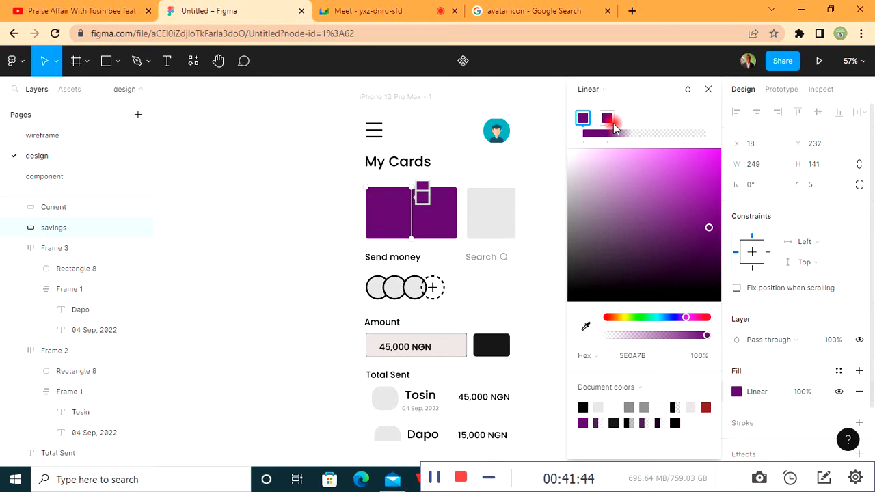
left_click(607, 119)
left_click_drag(612, 119, 582, 119)
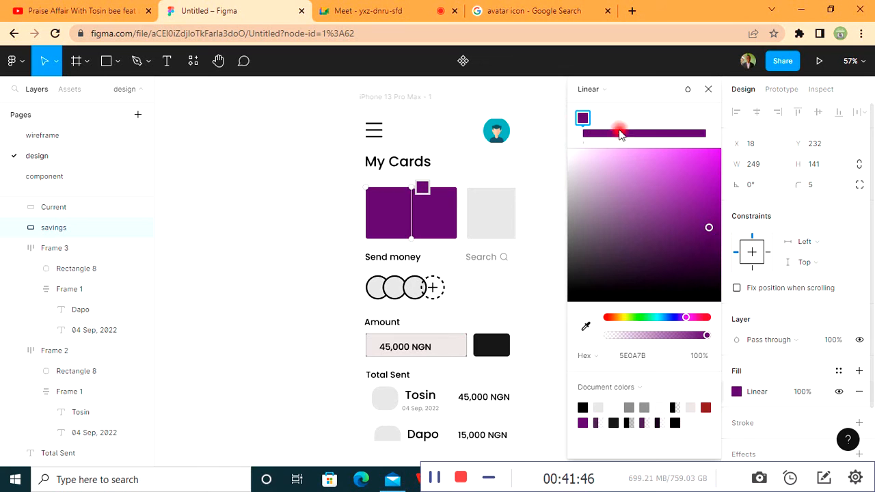
- Add a fully opaque stop at the far end of the savings card's gradient and color it light pink E08FFD
left_click(704, 134)
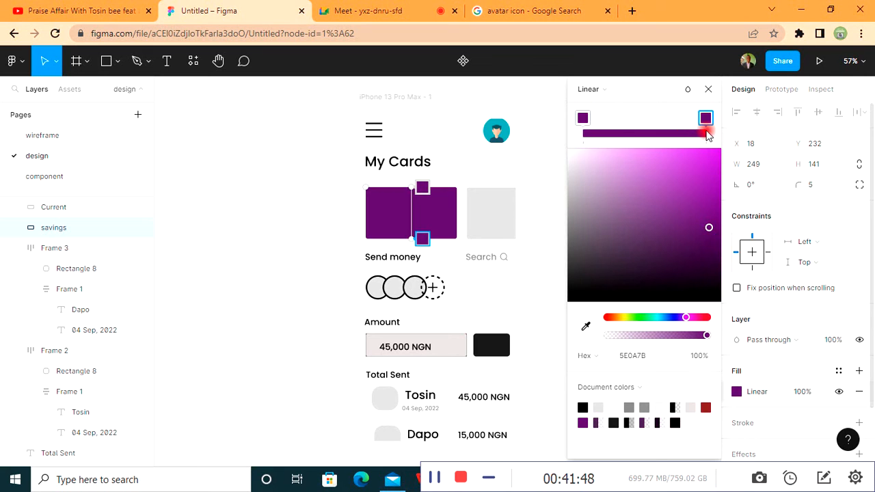
left_click_drag(709, 232, 635, 153)
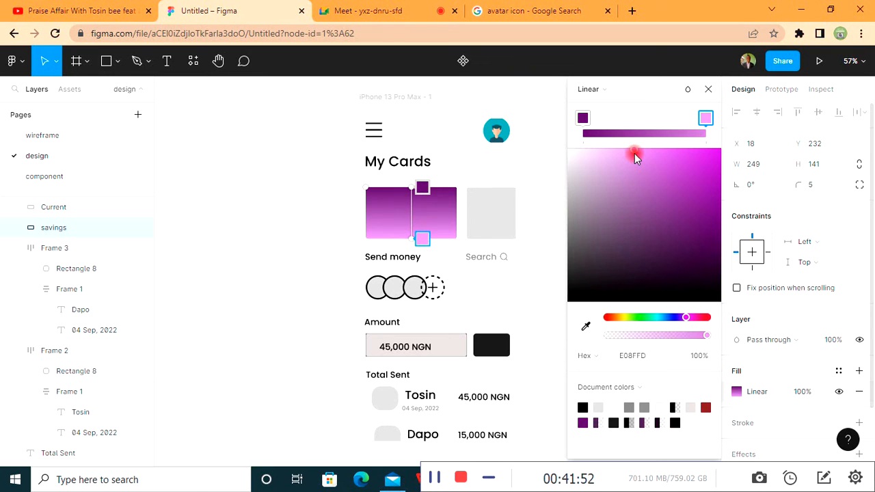
left_click(710, 93)
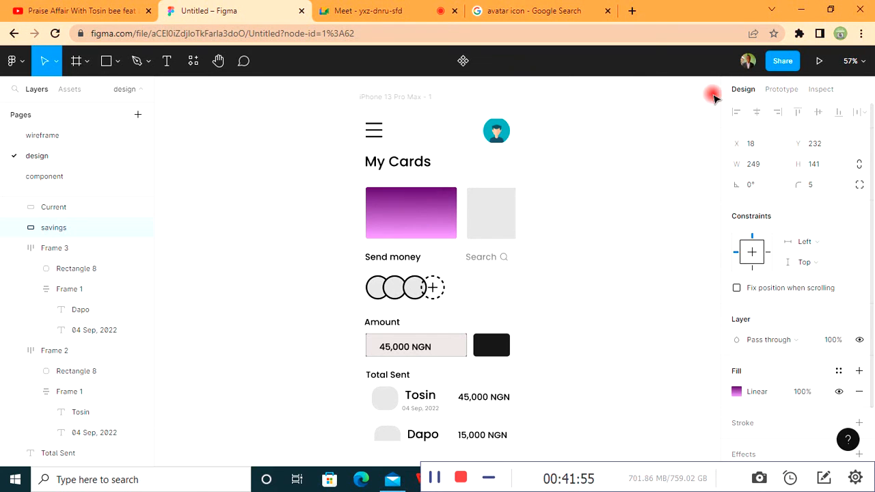
- Change the Current card's fill to Linear and color its first stop muted red A35E5E
left_click(474, 220)
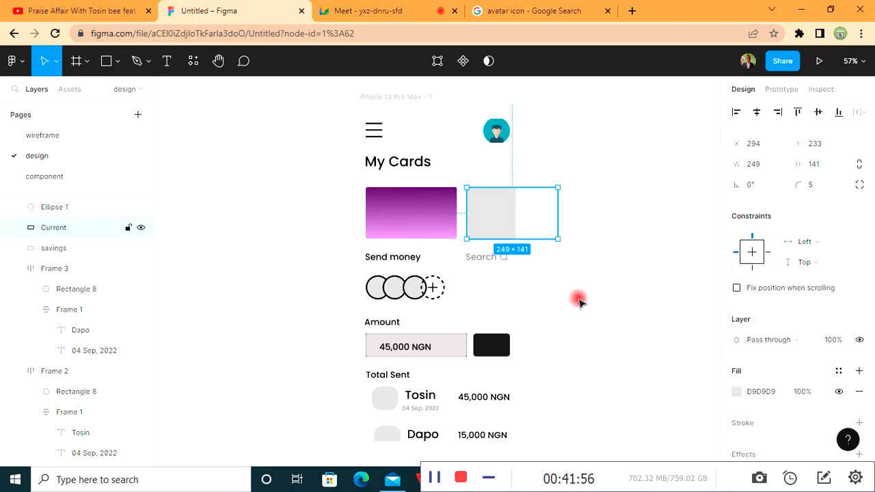
left_click(737, 393)
left_click(598, 131)
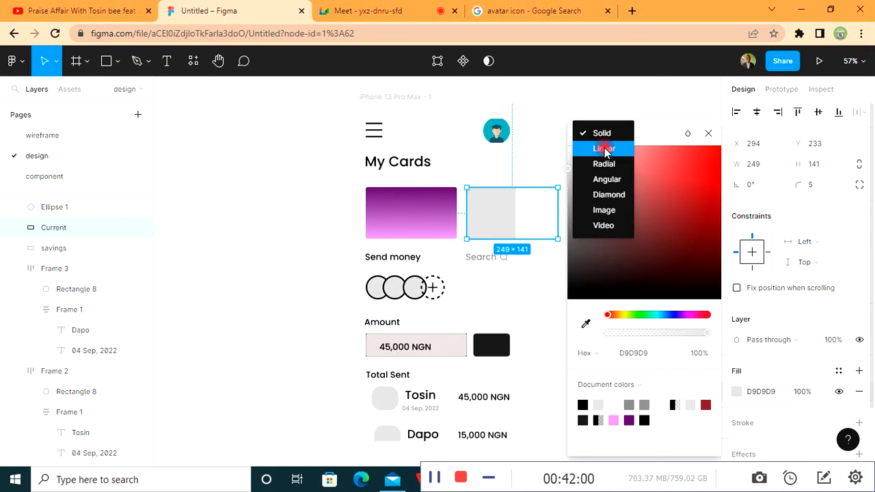
left_click(604, 149)
left_click(632, 205)
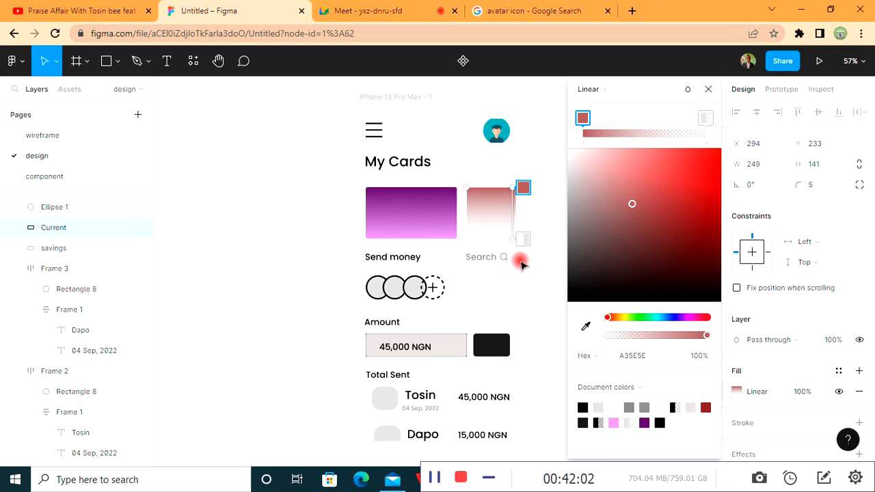
- Recolor the transparent end stop of the Current card's gradient to dark red 680303
left_click(705, 121)
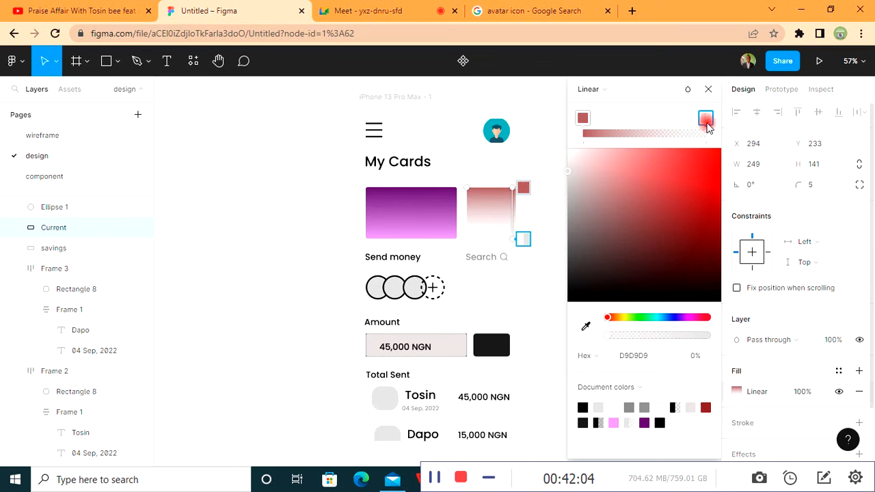
left_click(682, 265)
left_click_drag(710, 215, 706, 220)
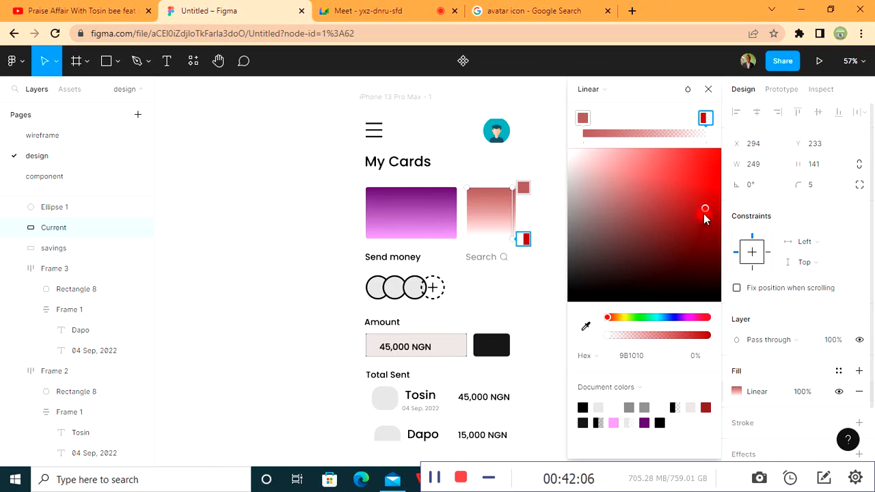
left_click_drag(718, 292, 721, 239)
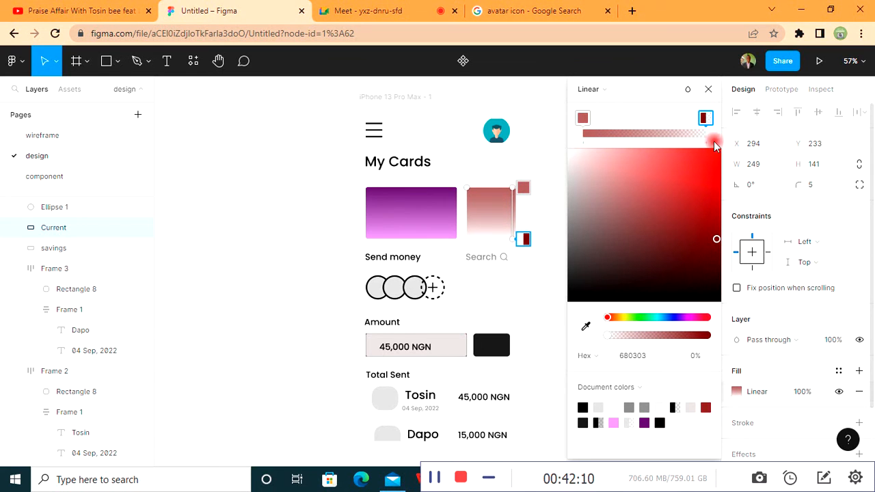
- Delete the Current card gradient's transparent end stop, recolor its first stop red D20606, and add a dark red 470404 stop at the end
key("Delete")
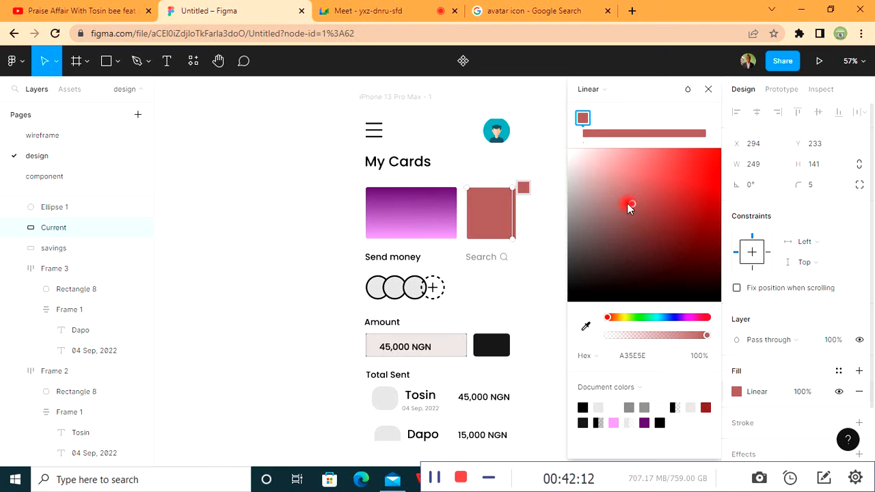
left_click_drag(636, 202, 702, 162)
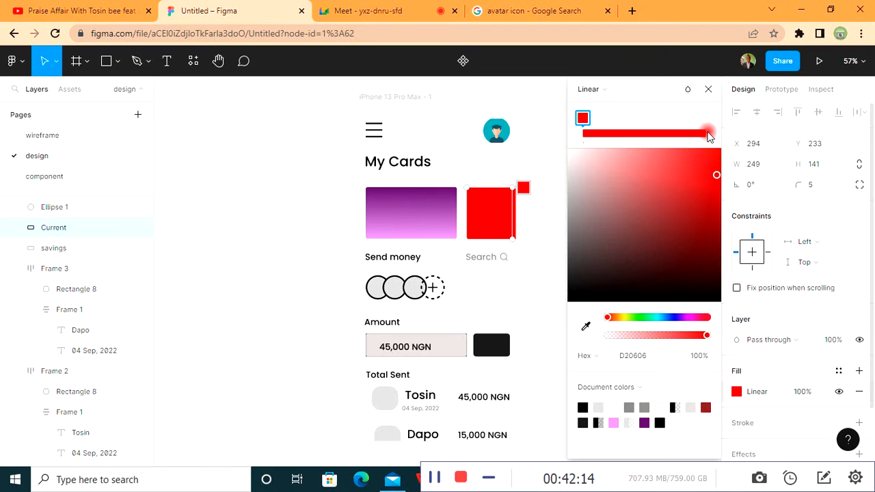
left_click(704, 132)
left_click_drag(717, 176, 712, 258)
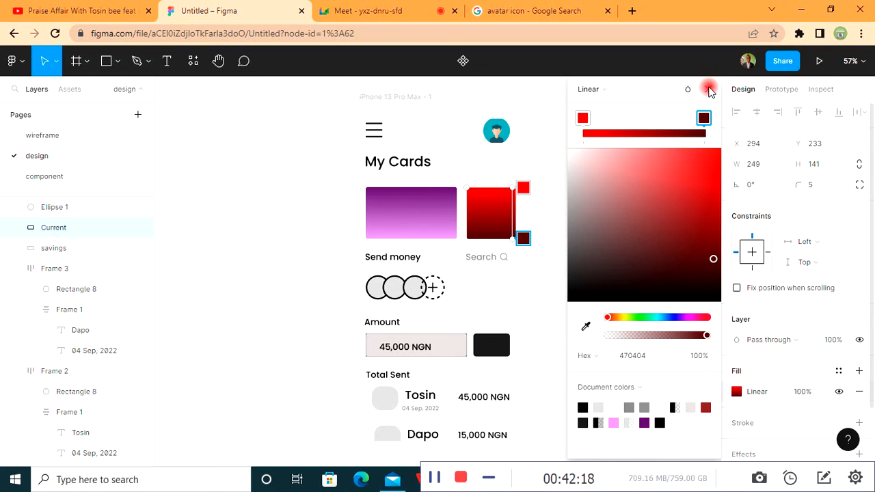
left_click(708, 89)
left_click(669, 260)
- Duplicate the "Send money" text and place the copy in the upper part of the purple savings card
left_click(414, 229)
left_click(426, 247)
left_click(384, 259)
left_click(384, 260)
left_click(384, 261)
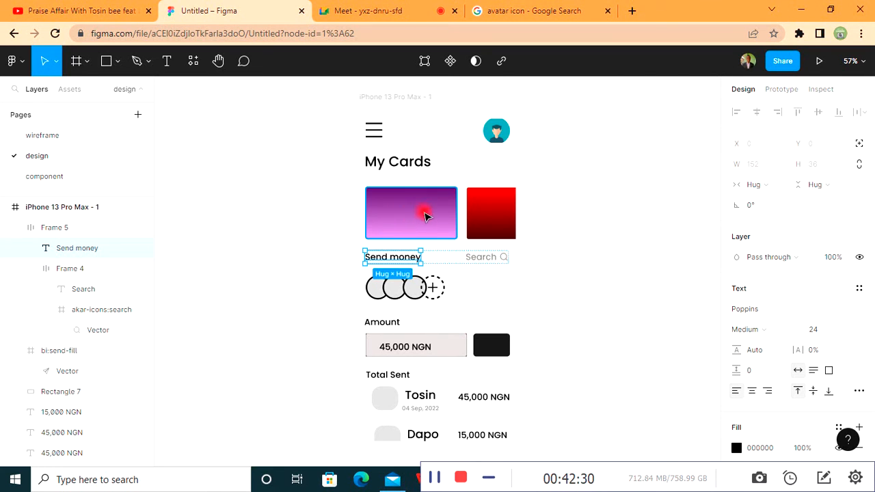
double_click(382, 258)
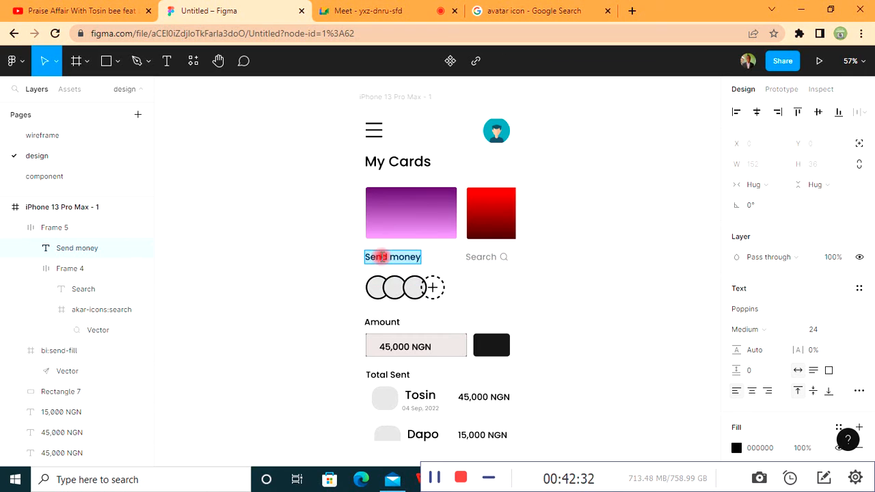
left_click(297, 267)
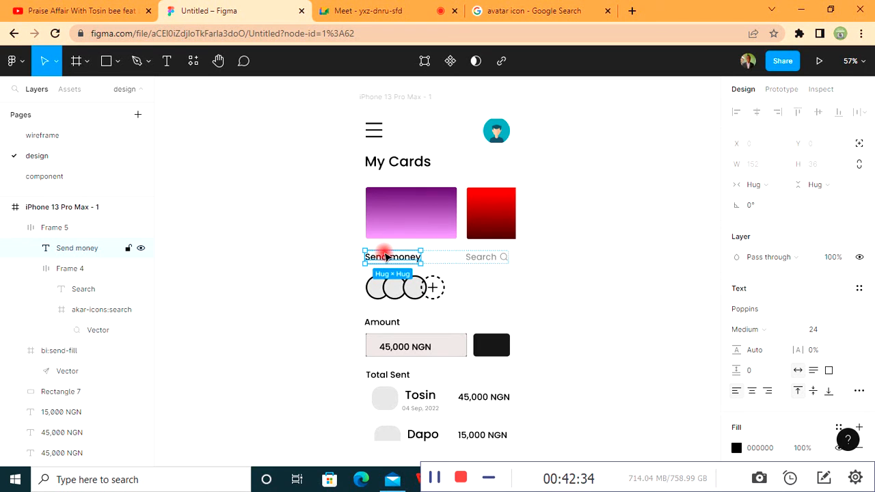
key("ctrl+d")
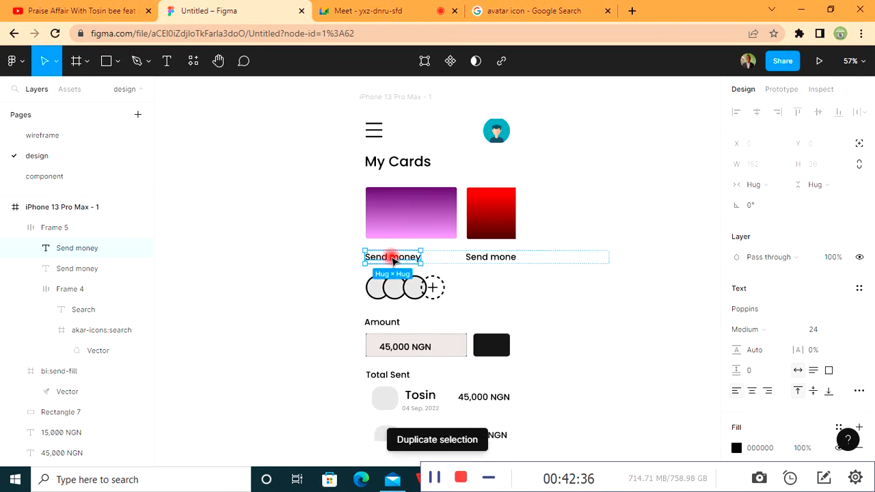
left_click_drag(491, 260, 404, 212)
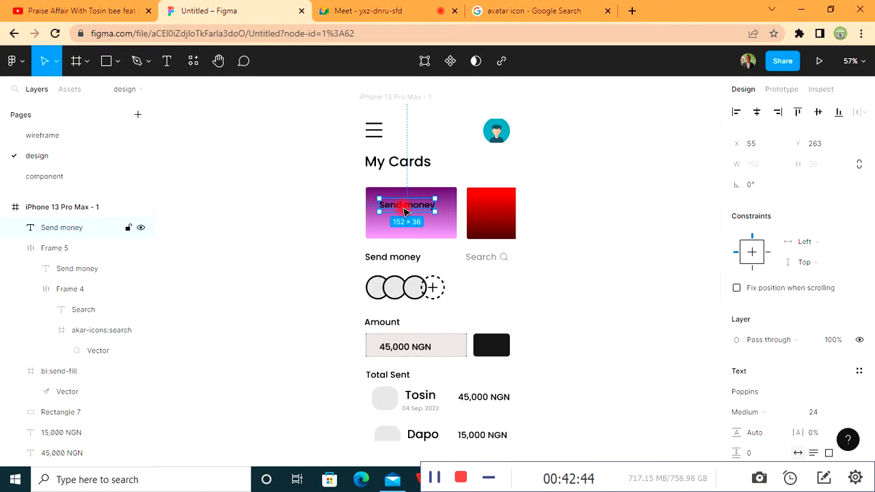
- Change the text on the purple savings card to "Kuda Bank"
double_click(404, 211)
type("Kuda Ba")
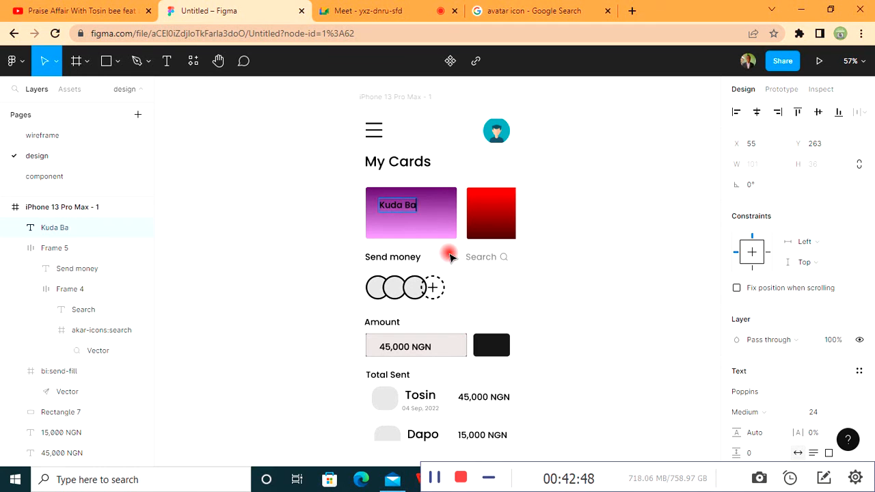
key("Escape")
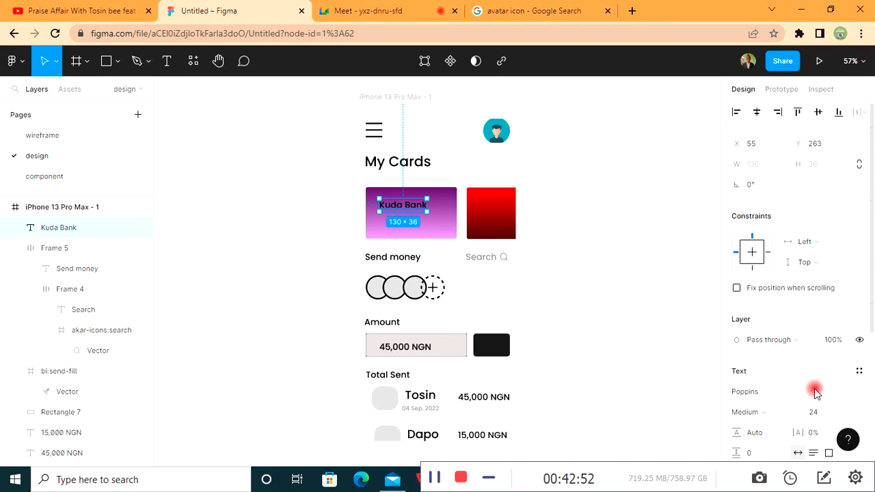
- Set the "Kuda Bank" text's fill color to white FFFFFF
scroll(807, 386, "down", 3)
left_click(736, 323)
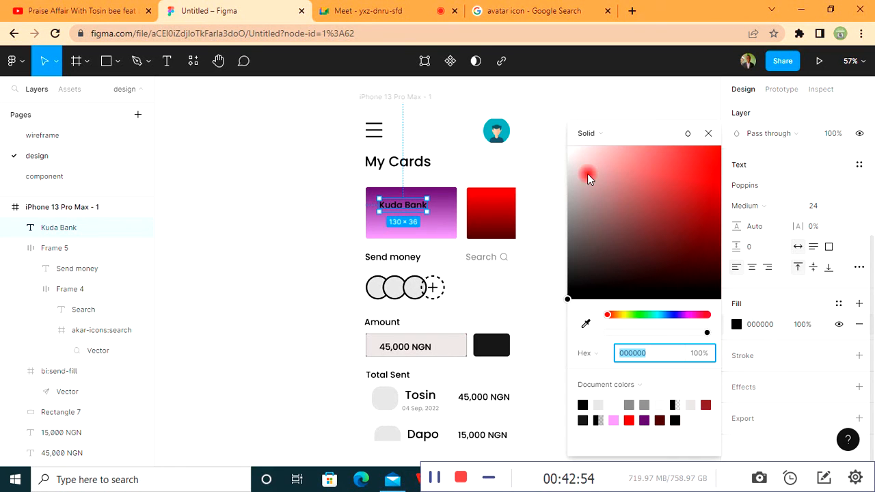
type("ffffff")
key("Return")
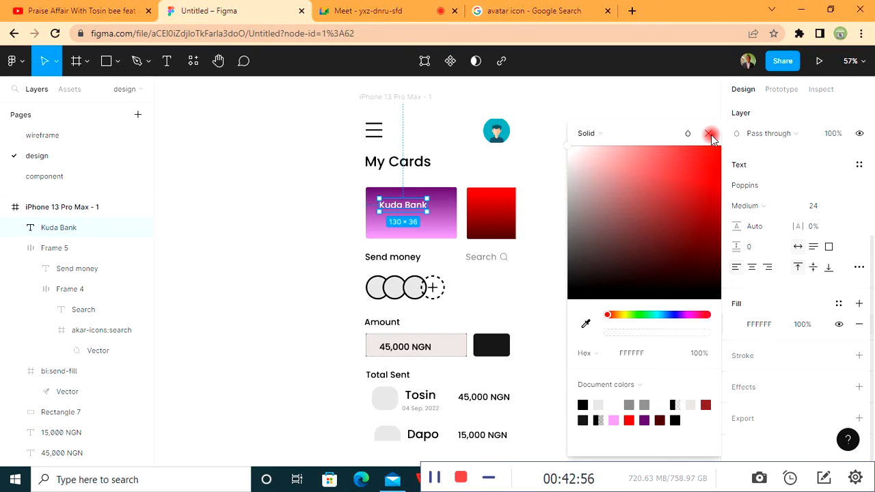
left_click(708, 133)
left_click(650, 217)
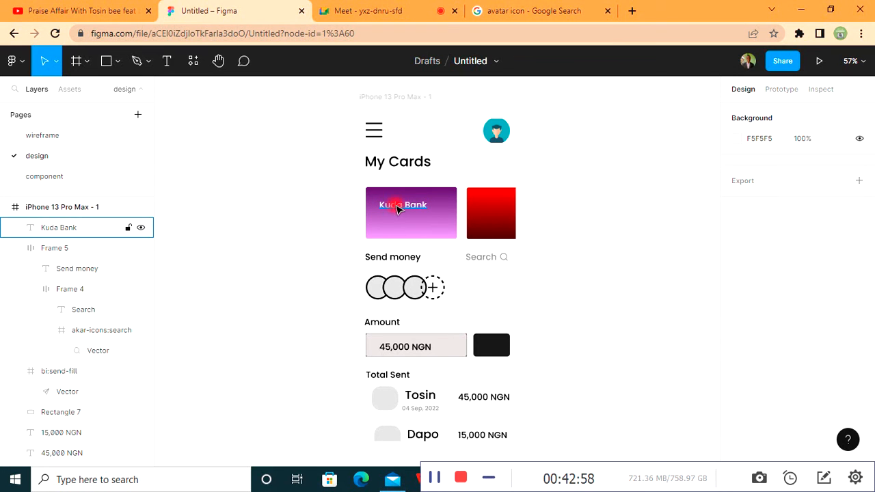
- Duplicate the "Kuda Bank" label onto the red Current card and change the copy's text to "UBA"
left_click(402, 209)
key("ctrl+d")
left_click_drag(401, 210, 513, 207)
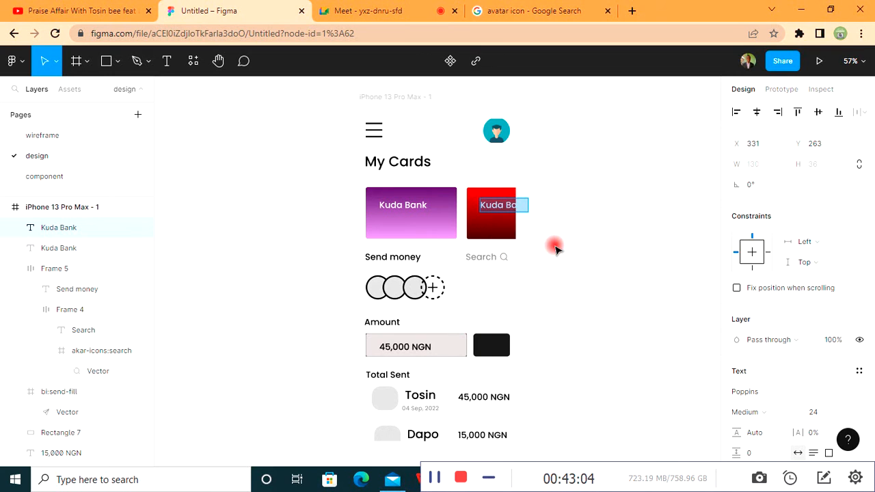
type("UBA")
key("Escape")
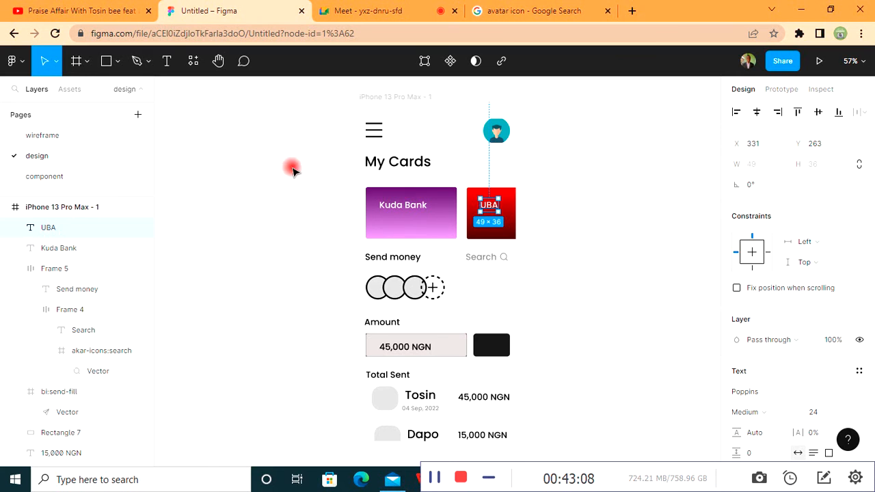
- Duplicate the "Kuda Bank" label into the lower part of the purple card and set the copy's font size to 16
left_click(396, 208)
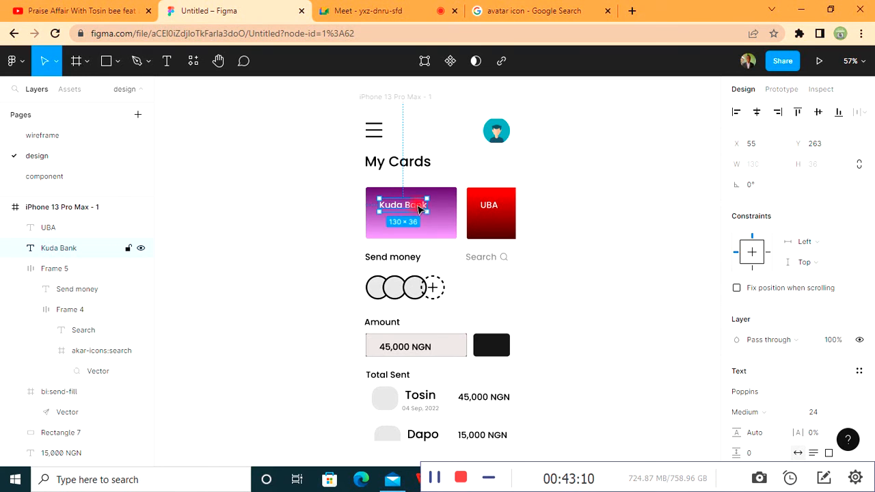
key("ctrl+d")
left_click_drag(398, 205, 402, 230)
scroll(810, 381, "down", 3)
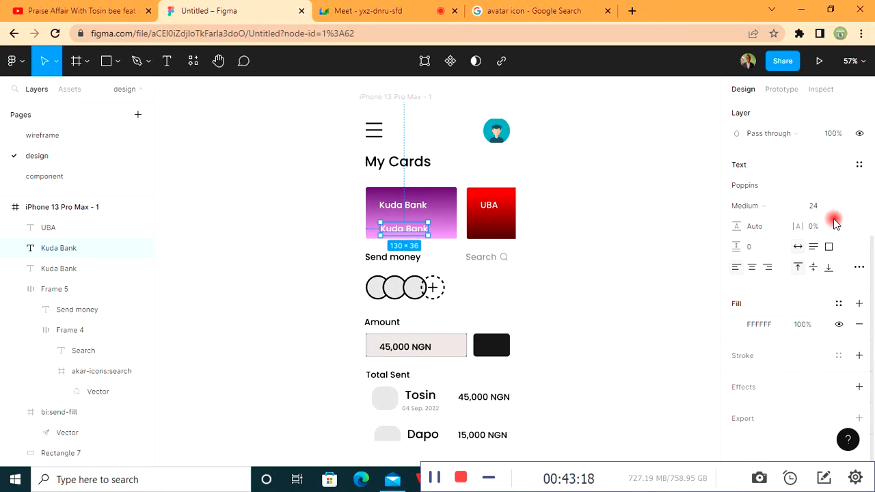
left_click(843, 208)
left_click(829, 186)
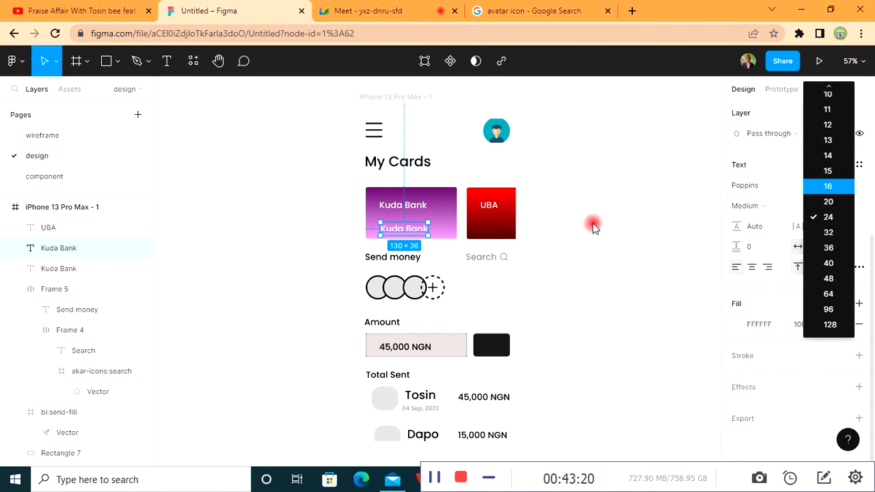
- Shift the smaller label slightly toward the purple card's edge and replace its text with a sample card number
left_click_drag(393, 224, 386, 225)
double_click(386, 225)
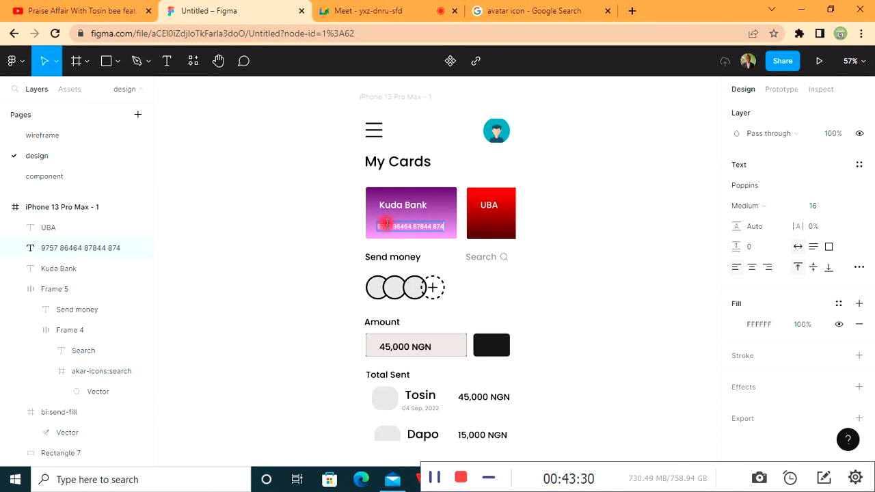
left_click(226, 195)
- Duplicate the card number text and place the copy beneath "UBA" on the red Current card
left_click(408, 228)
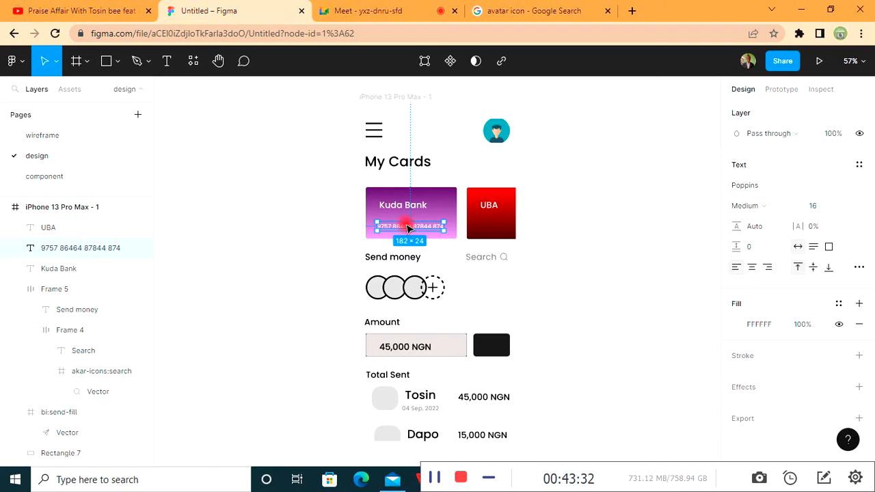
key("ctrl+d")
left_click_drag(414, 235, 507, 233)
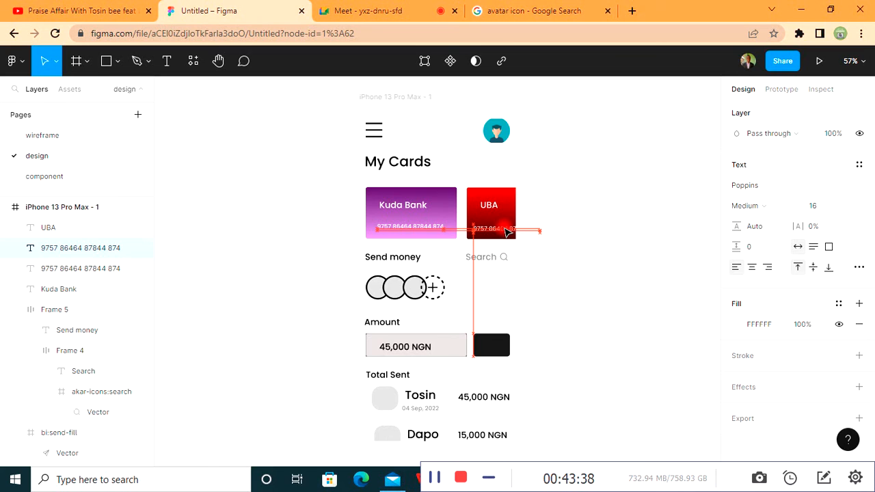
left_click(614, 306)
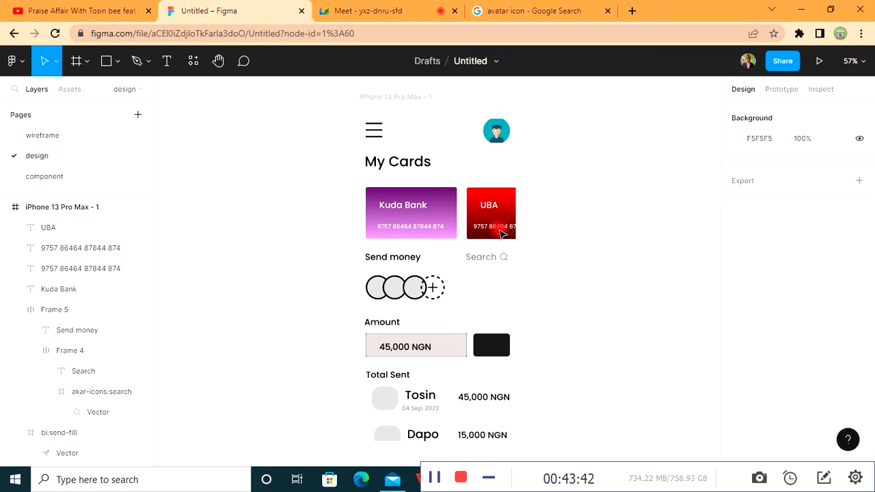
- Recolor the magnifier icon beside the Search text in the Send money row to red B81E1E
left_click(505, 263)
left_click(505, 263)
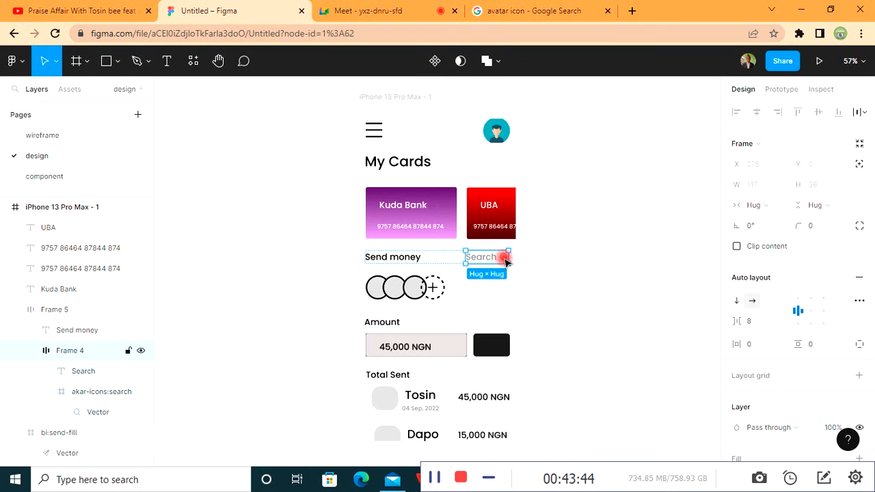
left_click(504, 258)
scroll(707, 397, "down", 2)
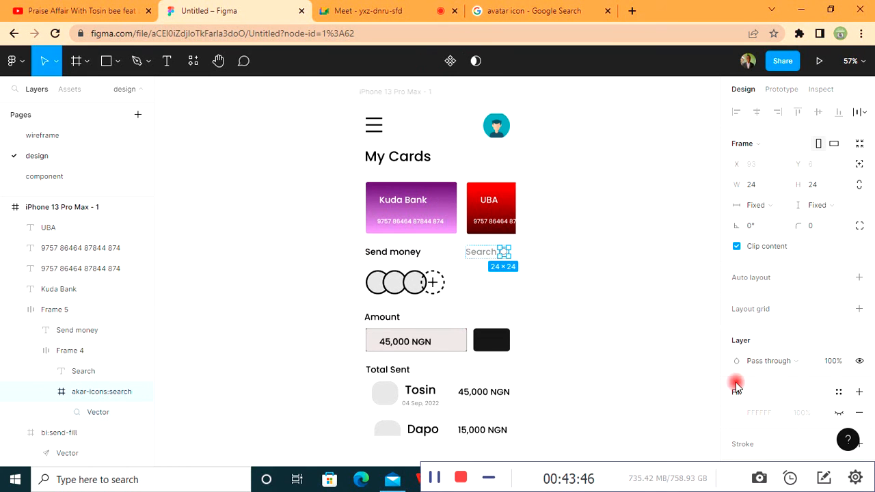
scroll(734, 406, "down", 2)
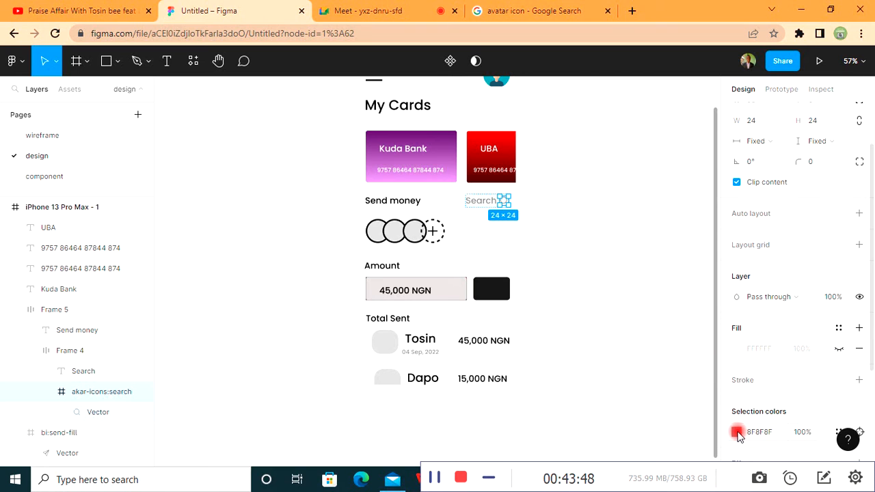
left_click(736, 431)
left_click_drag(644, 273, 697, 190)
left_click(750, 124)
left_click(708, 132)
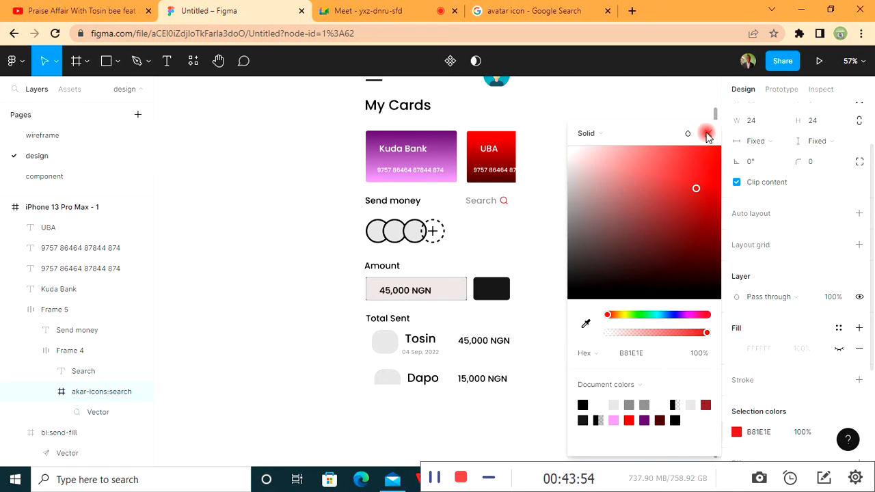
left_click(391, 207)
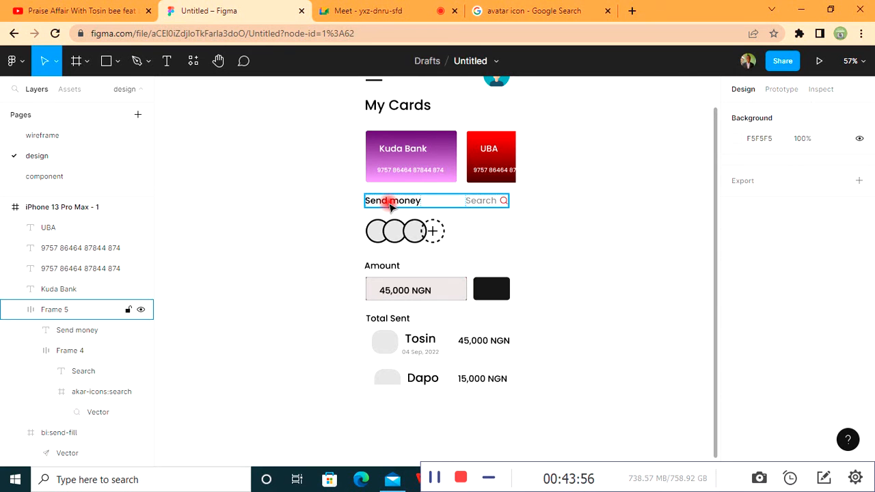
- Switch the first circle under Send money from a solid fill to an image fill
left_click(400, 207)
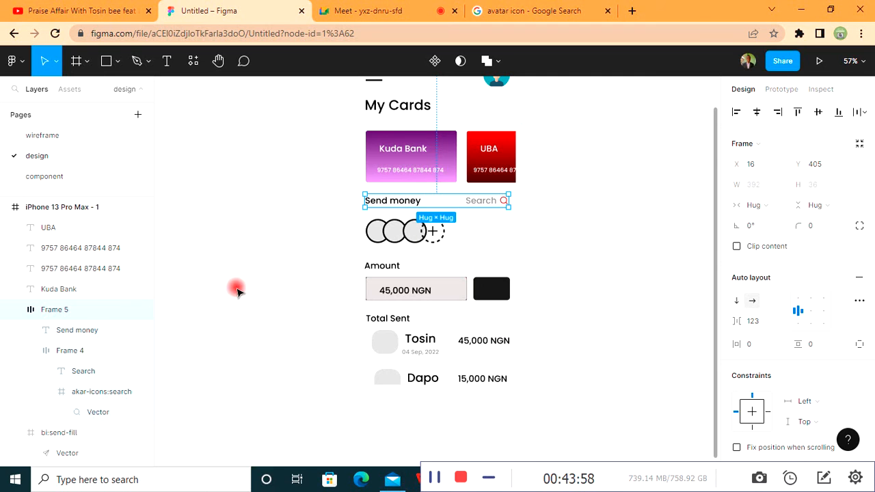
left_click(377, 232)
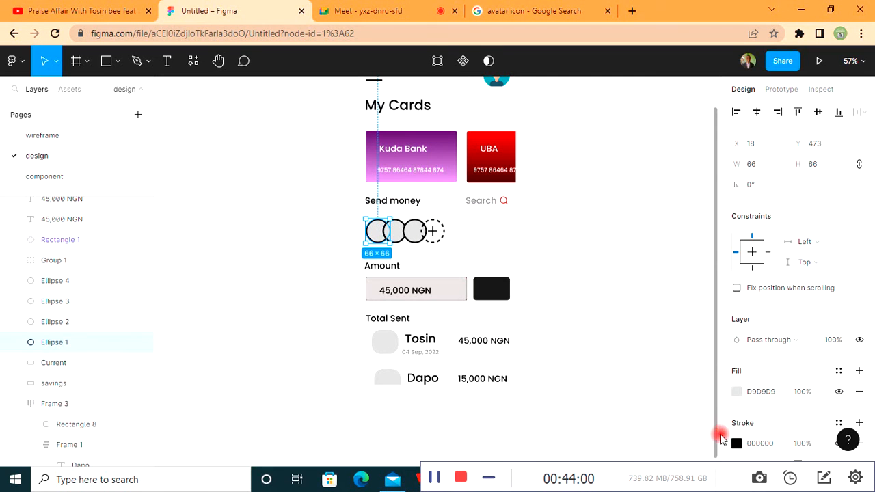
left_click(736, 392)
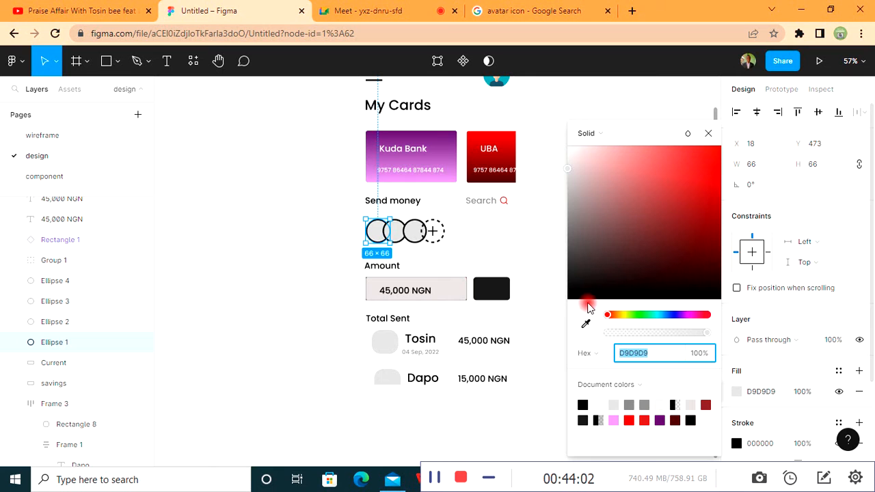
left_click(619, 134)
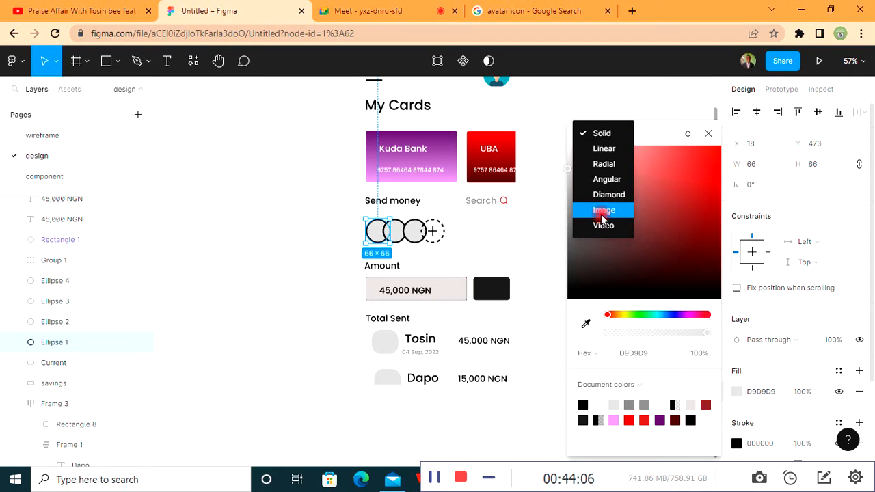
left_click(602, 212)
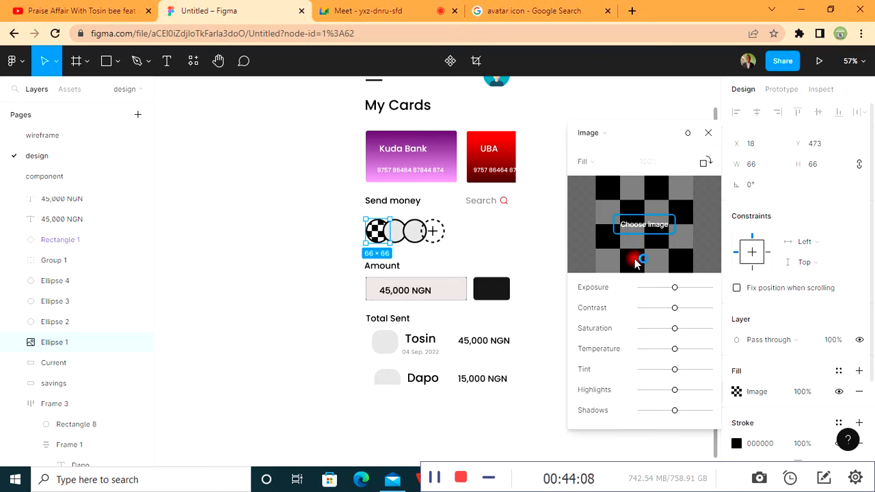
- Load the avatar picture "download (2)" from the Desktop folder into the first circle's image fill
left_click(637, 224)
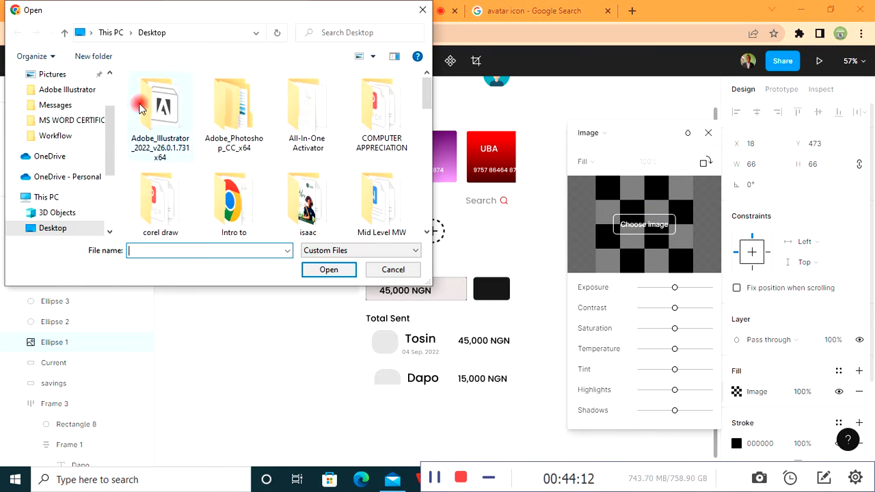
scroll(335, 180, "down", 8)
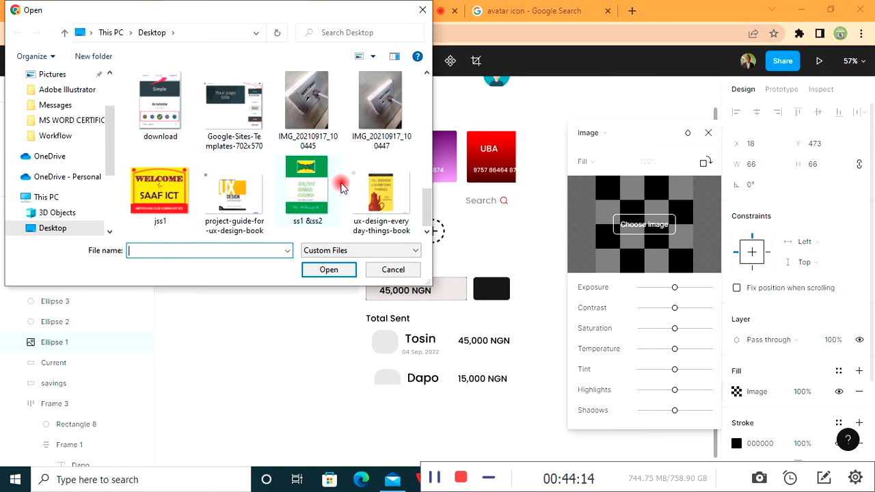
scroll(205, 143, "up", 10)
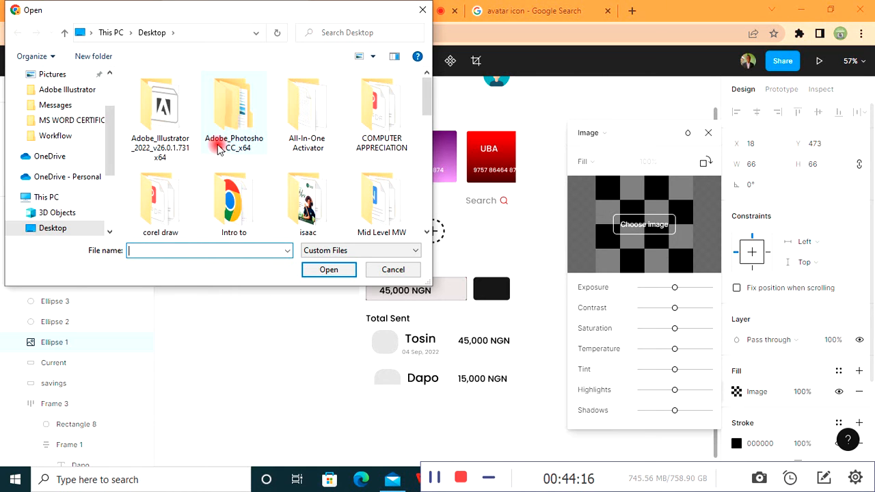
scroll(237, 149, "down", 6)
scroll(287, 185, "up", 5)
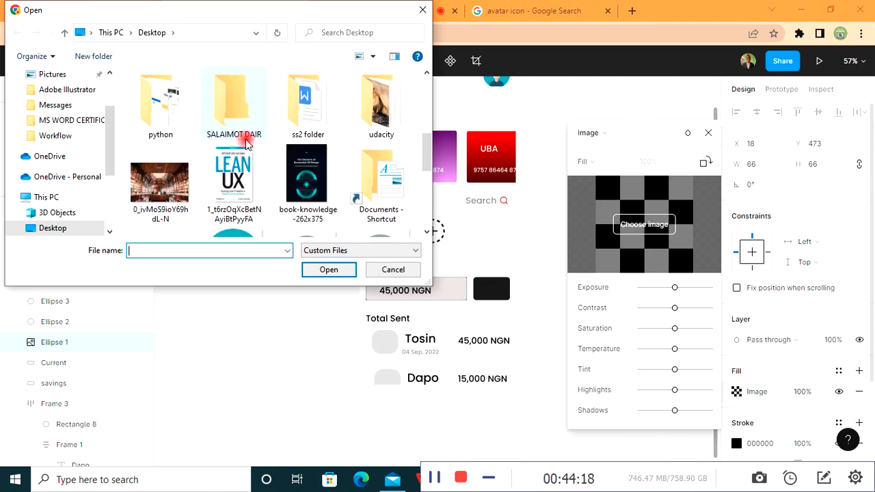
scroll(328, 214, "down", 3)
left_click(308, 96)
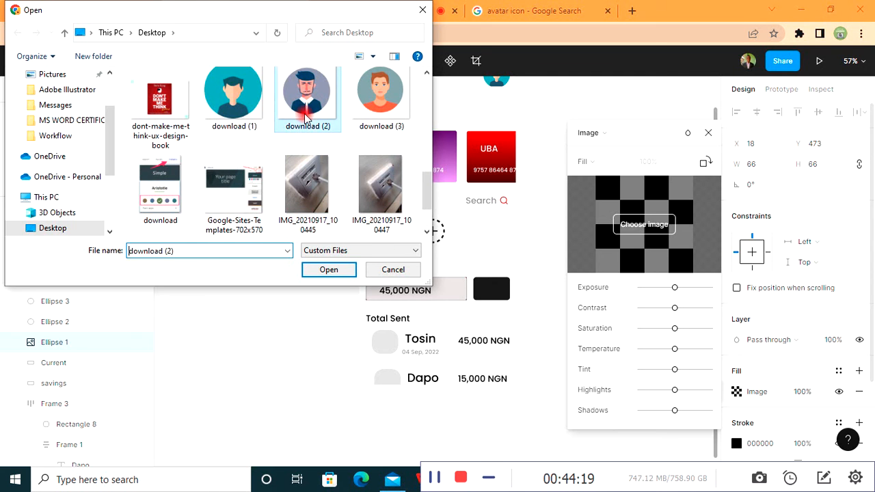
left_click(329, 270)
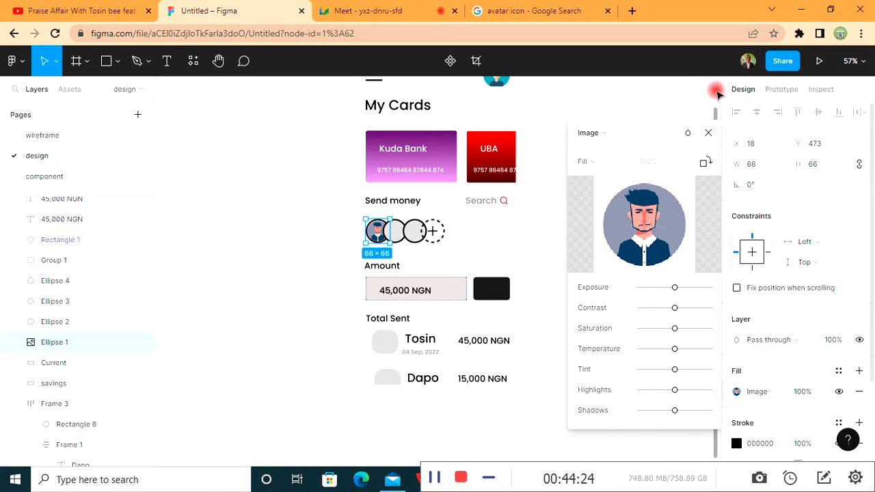
left_click(708, 137)
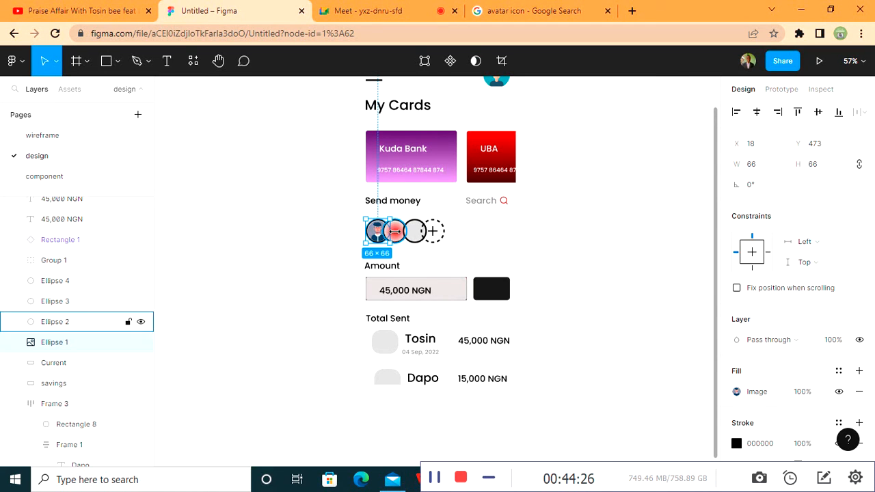
- Fill the third circle under Send money with the avatar image "download (1)" from the Desktop folder
left_click(414, 231)
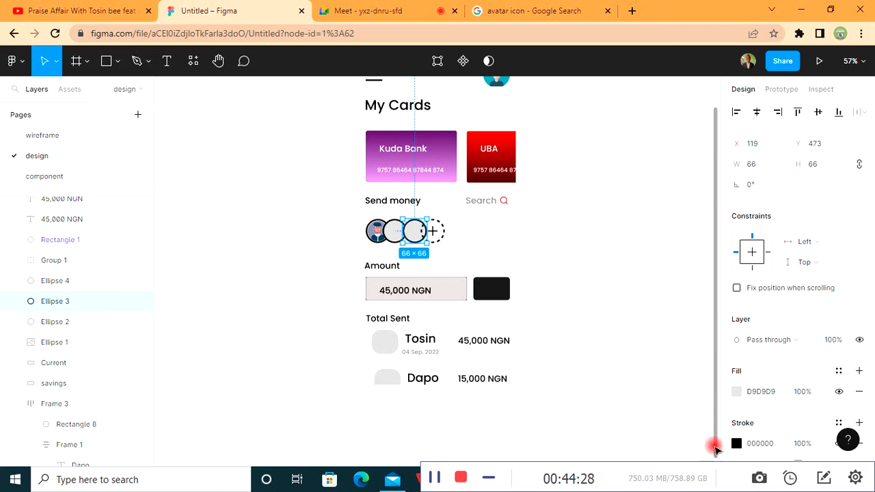
scroll(736, 397, "down", 2)
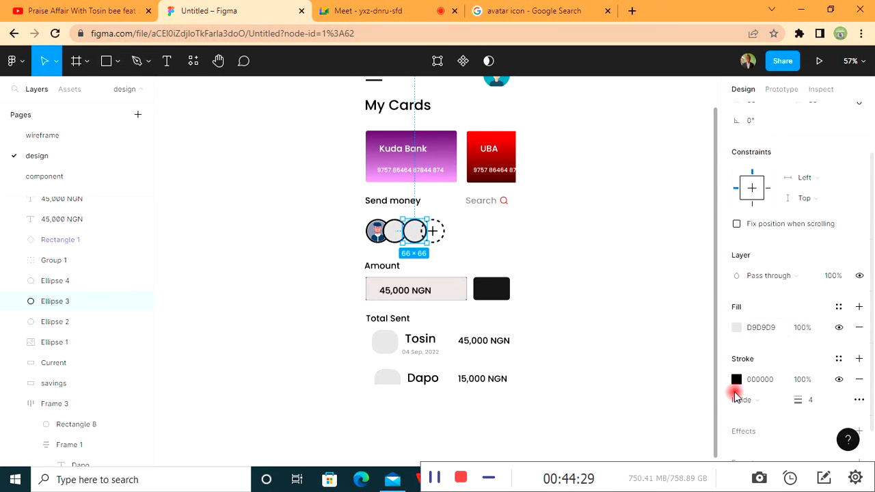
left_click(736, 328)
left_click(607, 134)
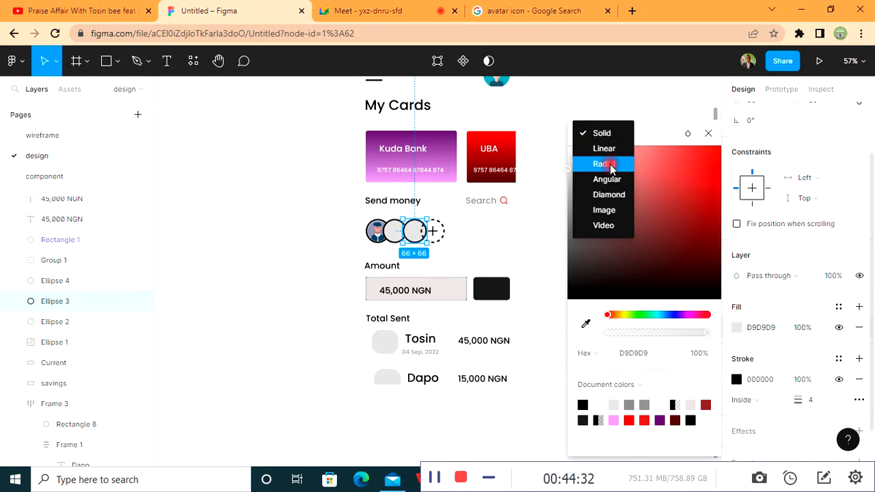
left_click(604, 211)
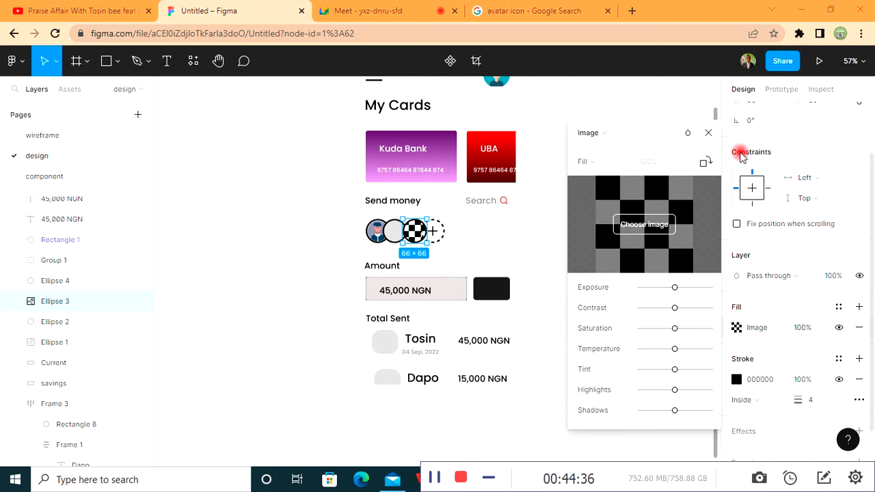
scroll(315, 174, "down", 6)
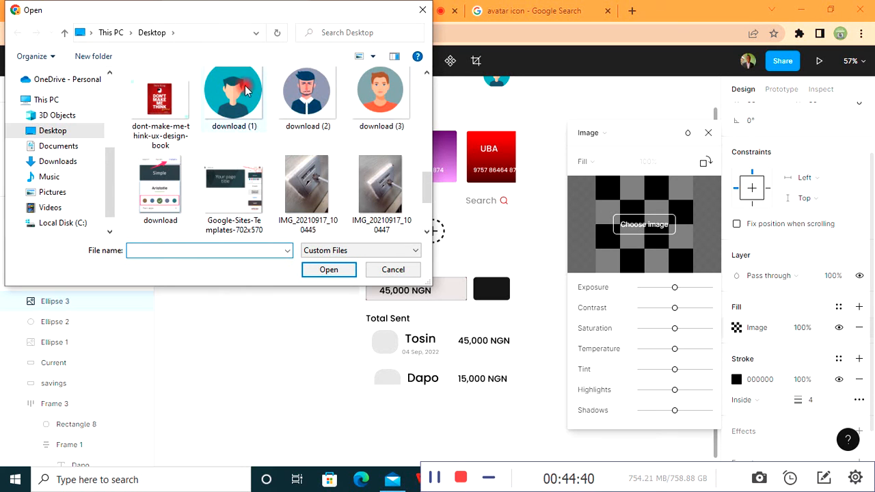
left_click(266, 125)
left_click(334, 271)
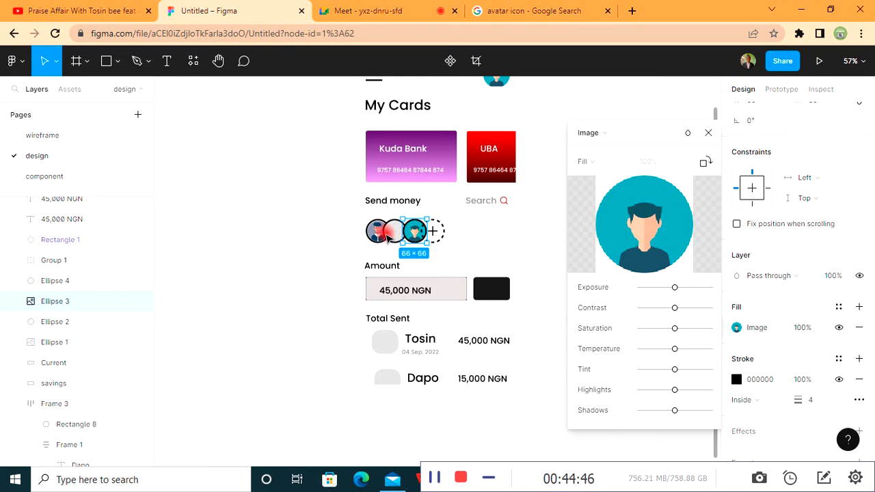
left_click(686, 155)
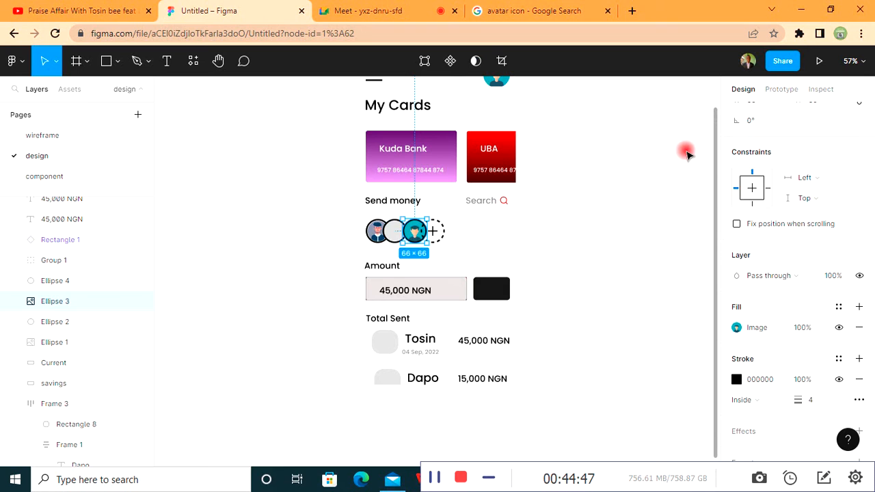
- Fill the middle circle under Send money with the avatar image "download (3)" from the Desktop folder
left_click(395, 231)
left_click(736, 327)
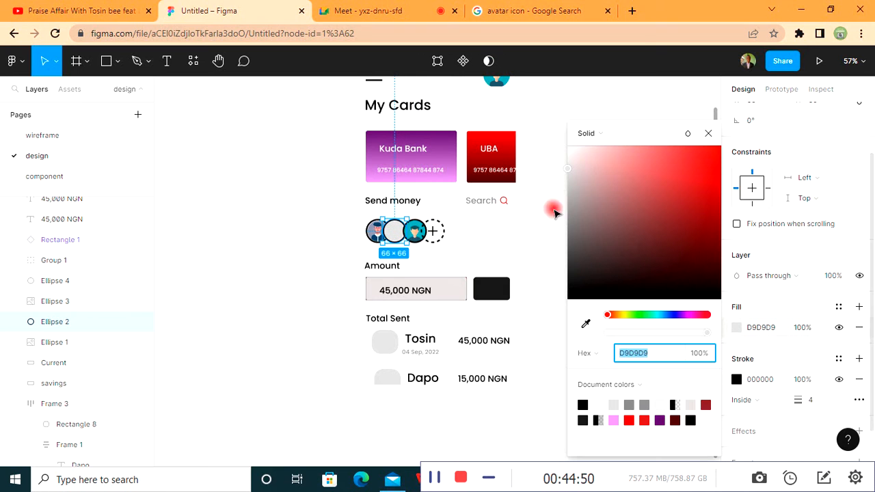
left_click(604, 133)
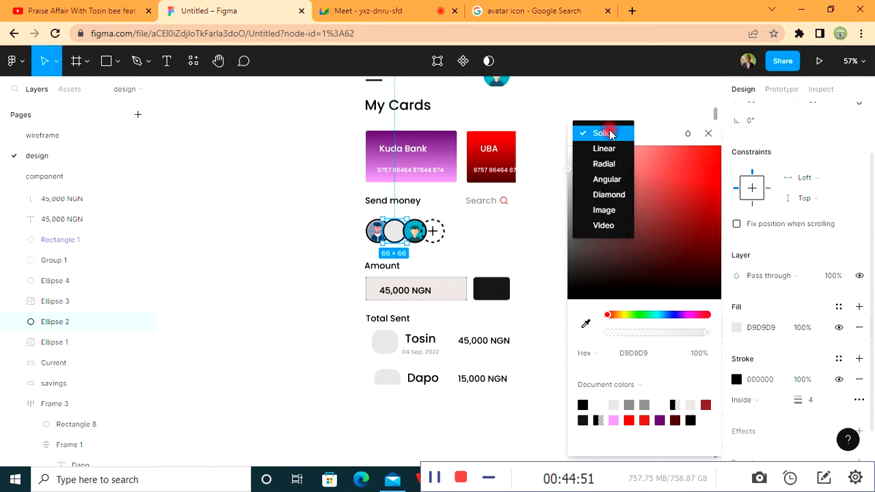
left_click(604, 212)
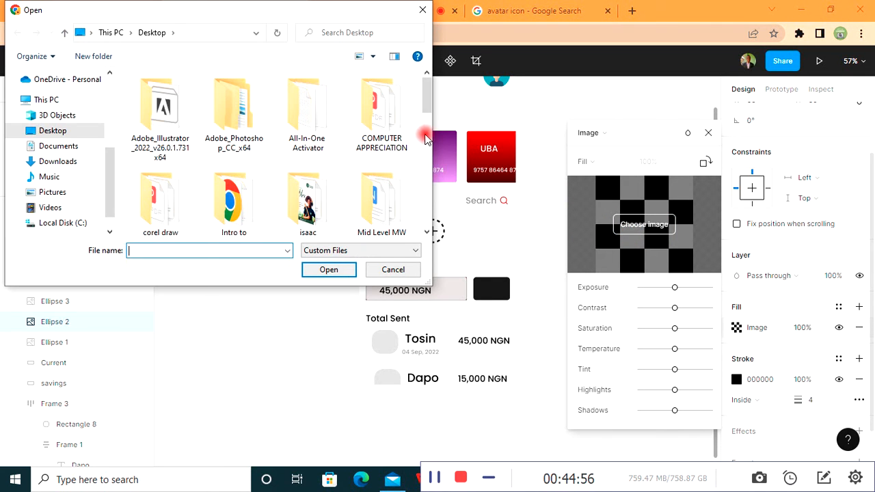
left_click_drag(431, 103, 427, 189)
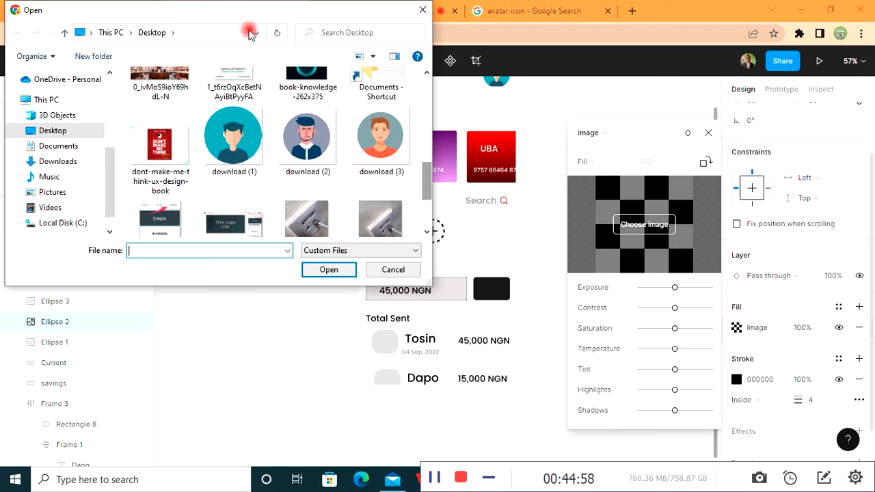
left_click_drag(248, 5, 164, 38)
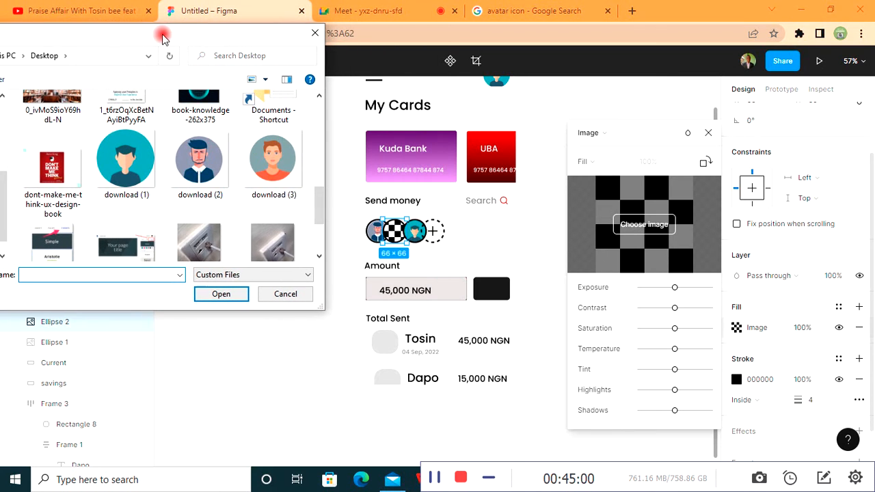
left_click(271, 171)
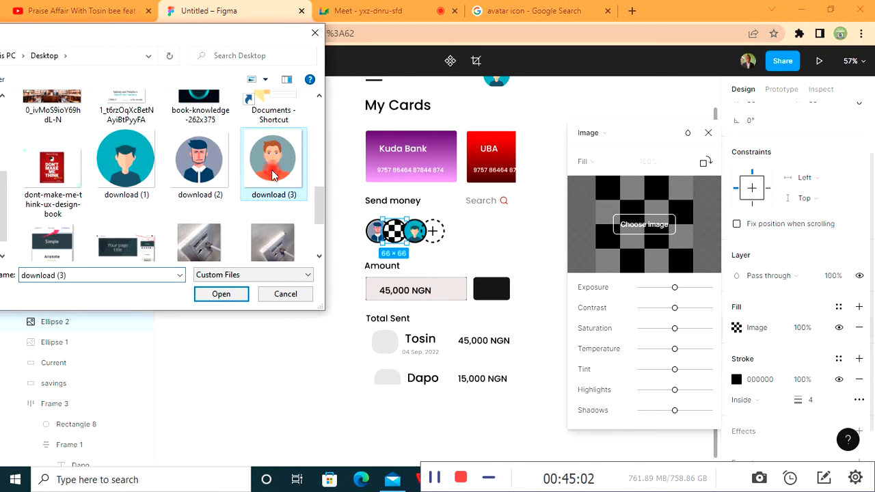
left_click(220, 294)
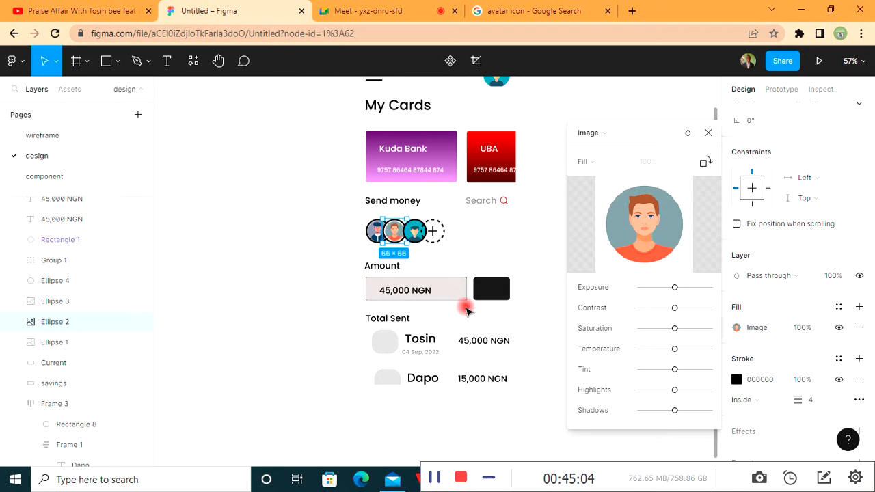
left_click(705, 135)
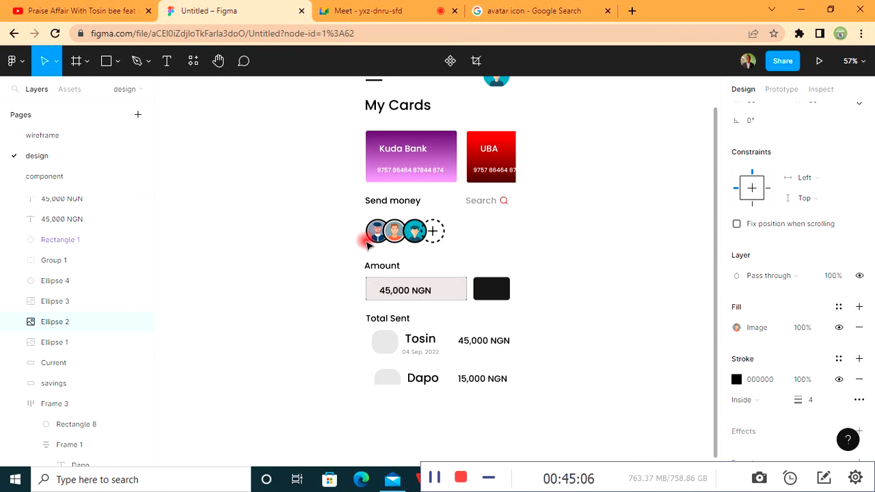
- Set the stroke colour of the three avatar circles under Send money to white (FFFFFF)
left_click(374, 231)
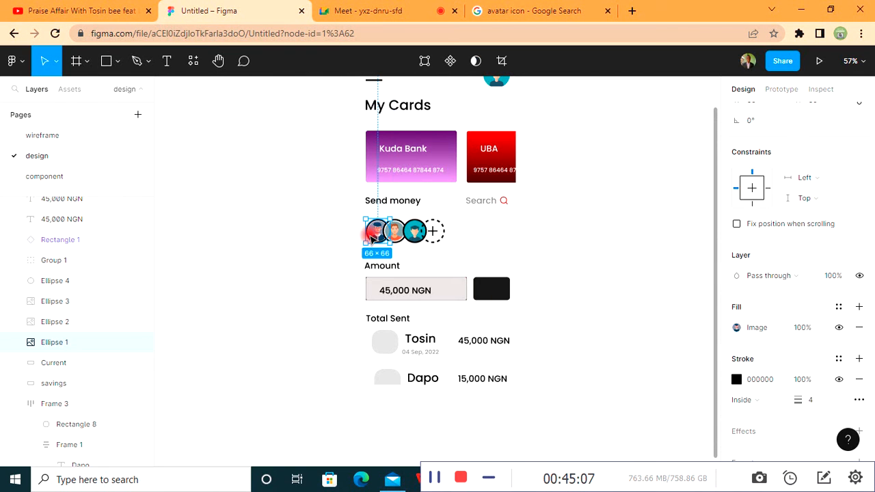
left_click(735, 380)
left_click(567, 292)
left_click_drag(569, 179, 546, 152)
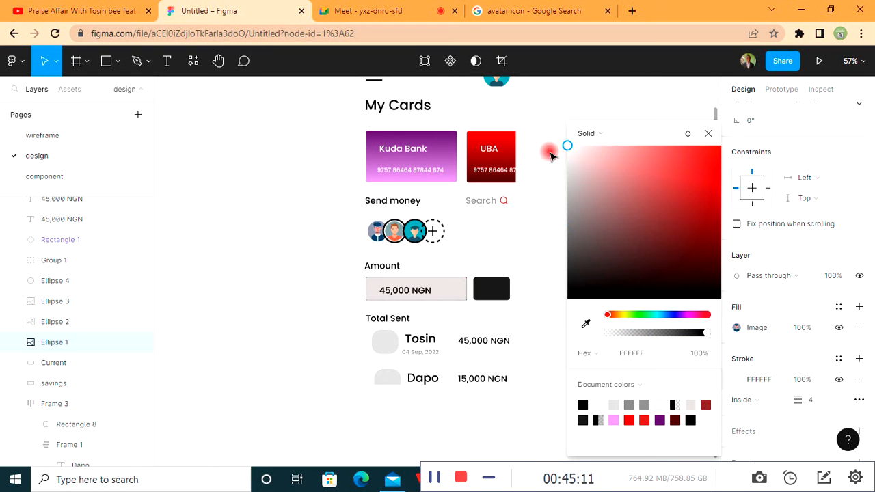
left_click(403, 232)
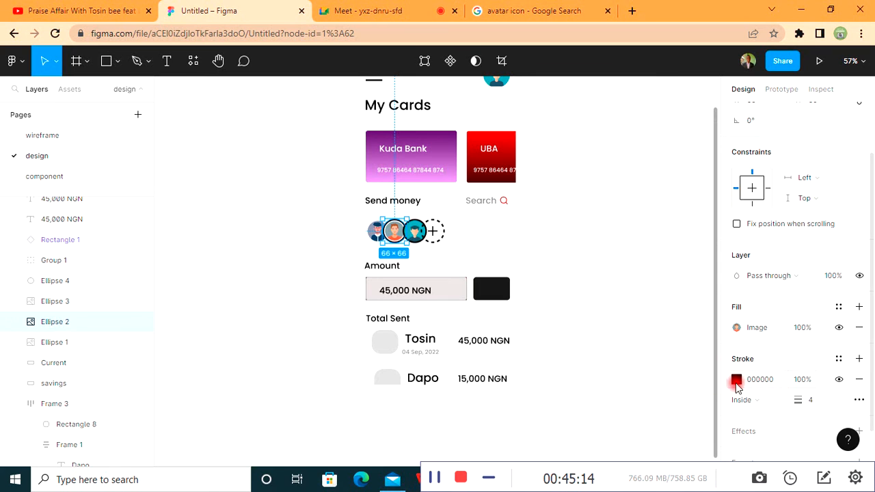
left_click(736, 380)
left_click_drag(673, 288, 513, 134)
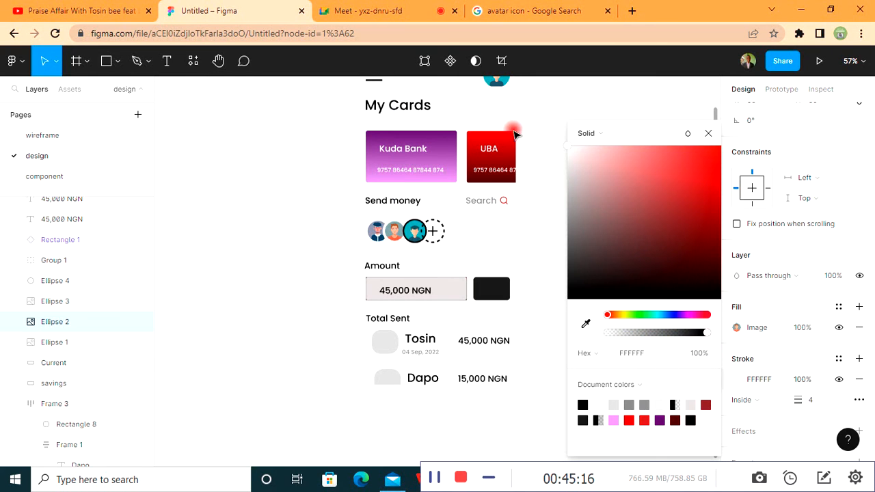
left_click(415, 234)
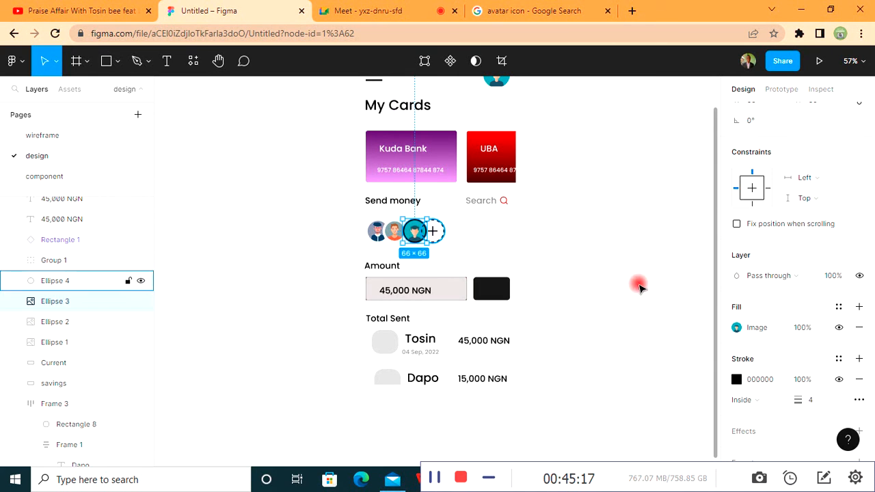
left_click(736, 380)
left_click_drag(520, 136, 515, 121)
left_click(425, 217)
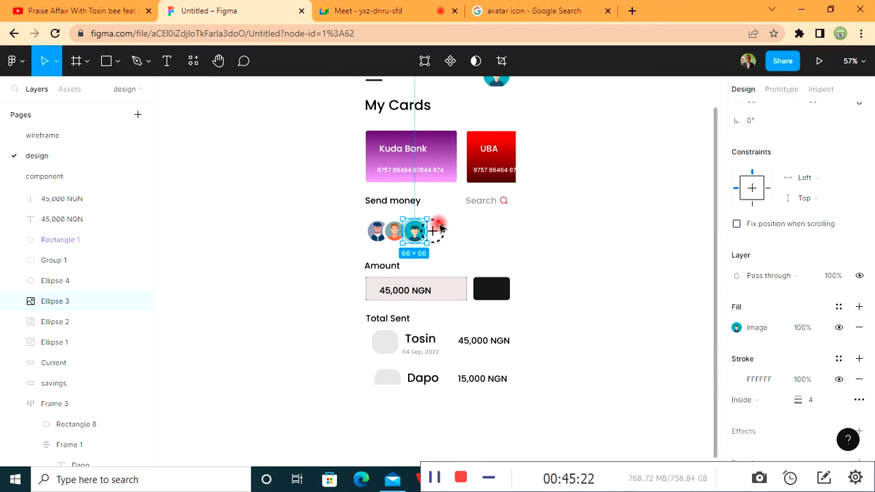
left_click(450, 248)
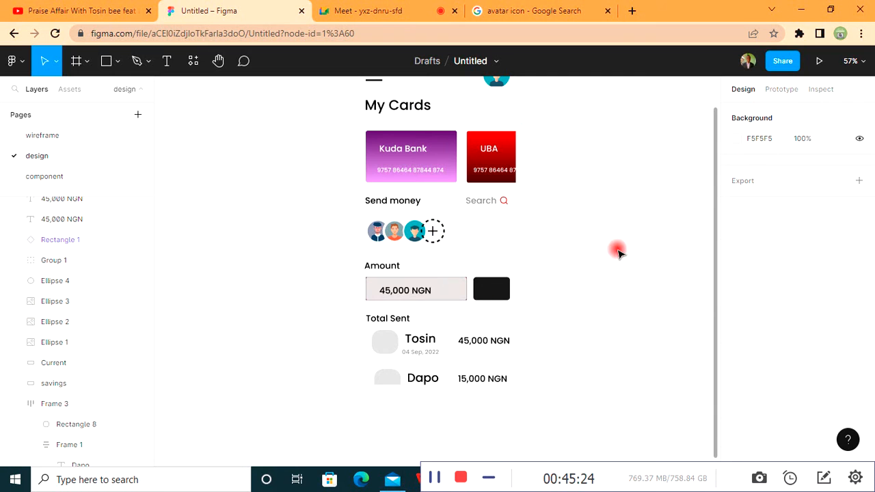
left_click(444, 231)
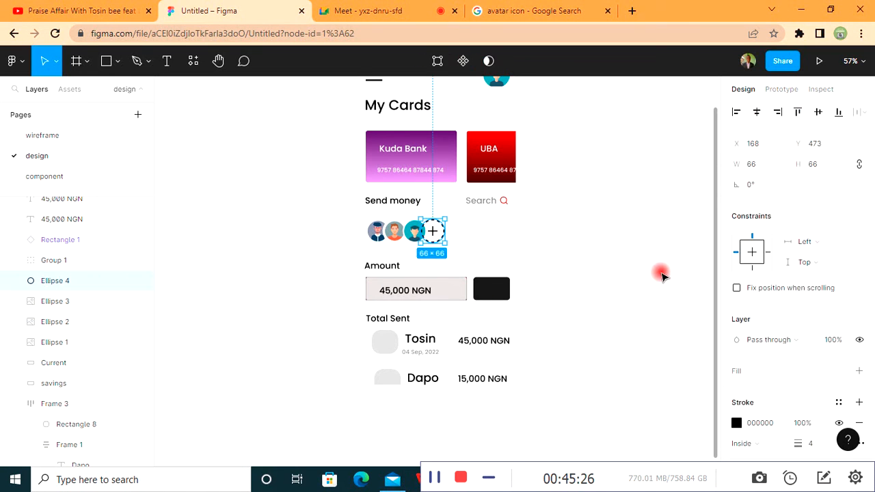
left_click(422, 259)
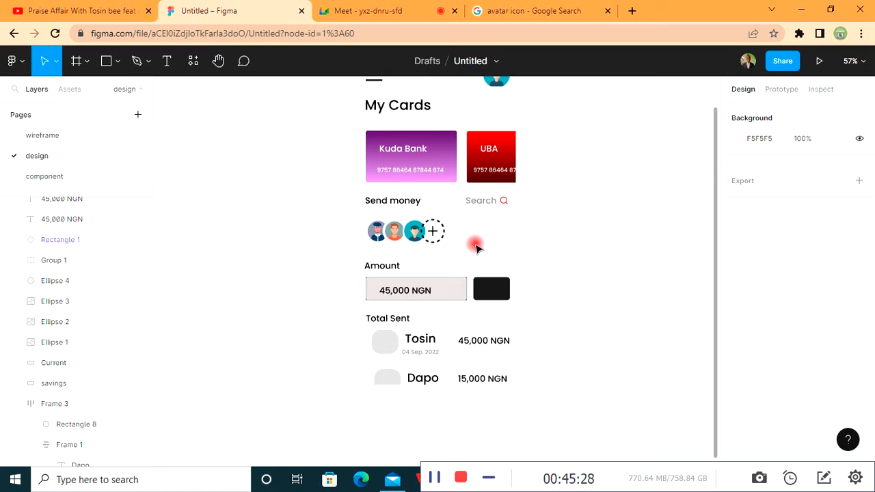
left_click(374, 271)
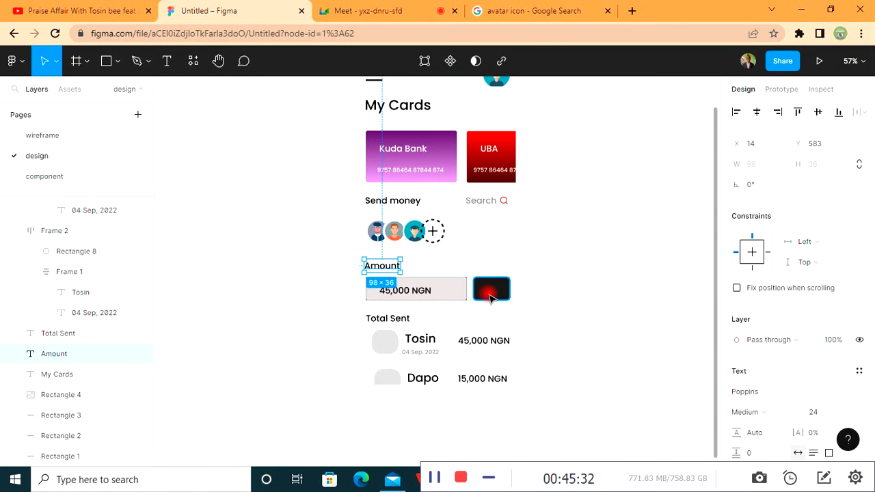
- Change the fill of the dark rounded button beside the amount field to bright red
left_click(490, 298)
left_click(736, 392)
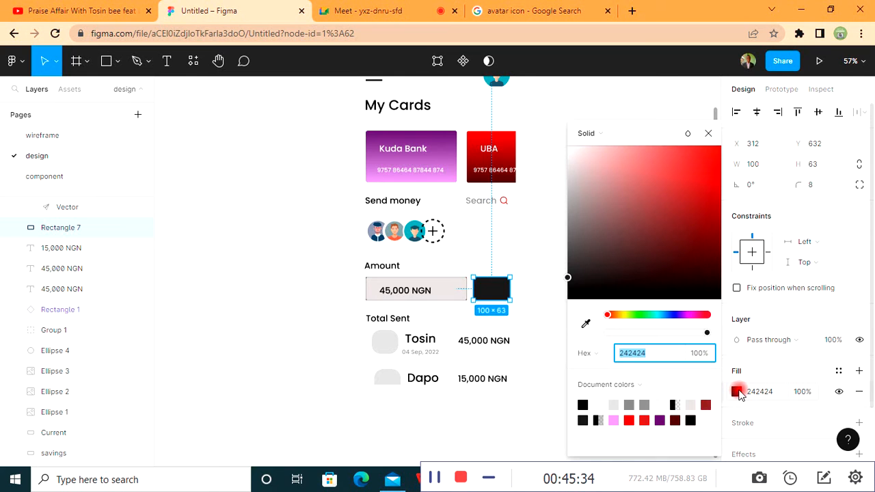
left_click(564, 278)
left_click_drag(564, 277, 715, 194)
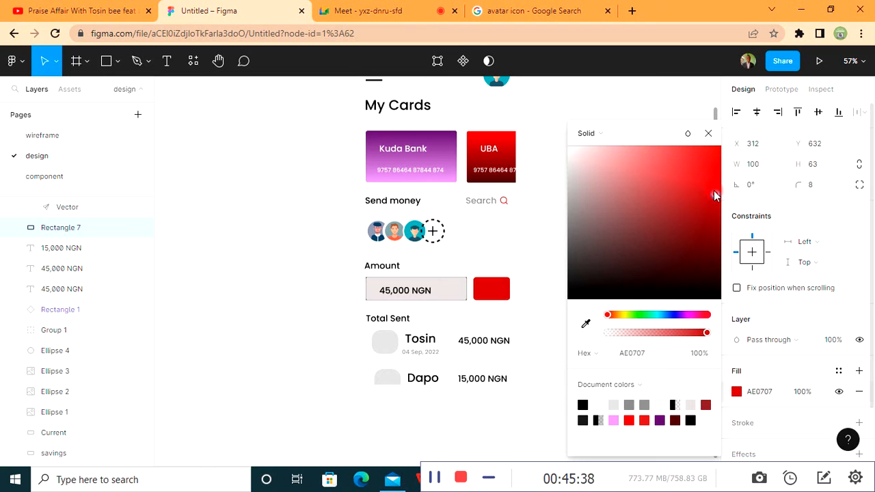
left_click(532, 279)
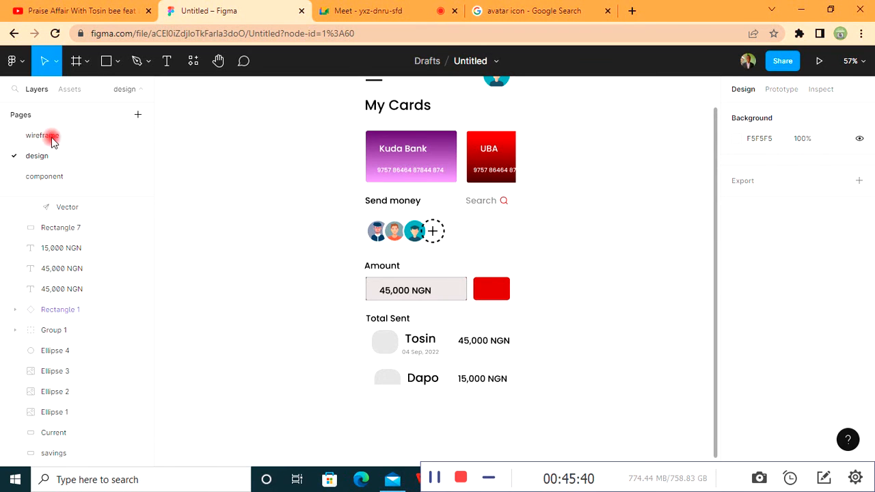
- Place the white send arrow vector in the centre of the red button beside the amount field
left_click(59, 207)
left_click_drag(493, 313, 493, 289)
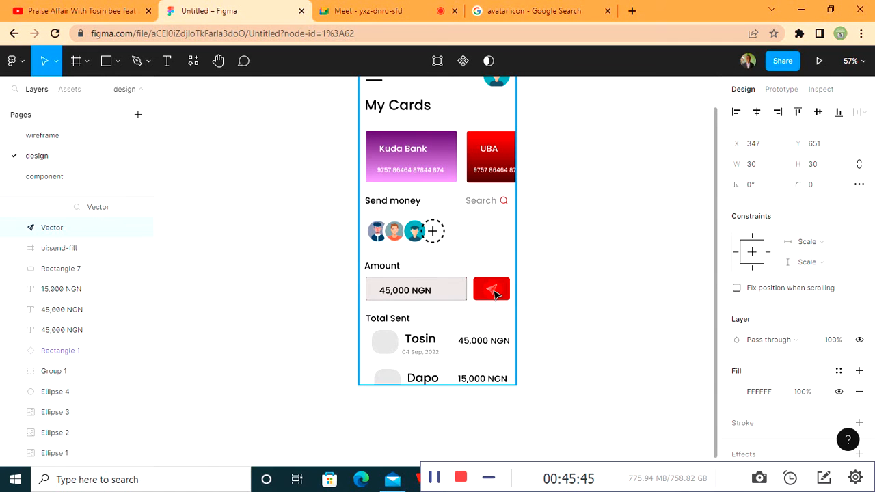
left_click(592, 309)
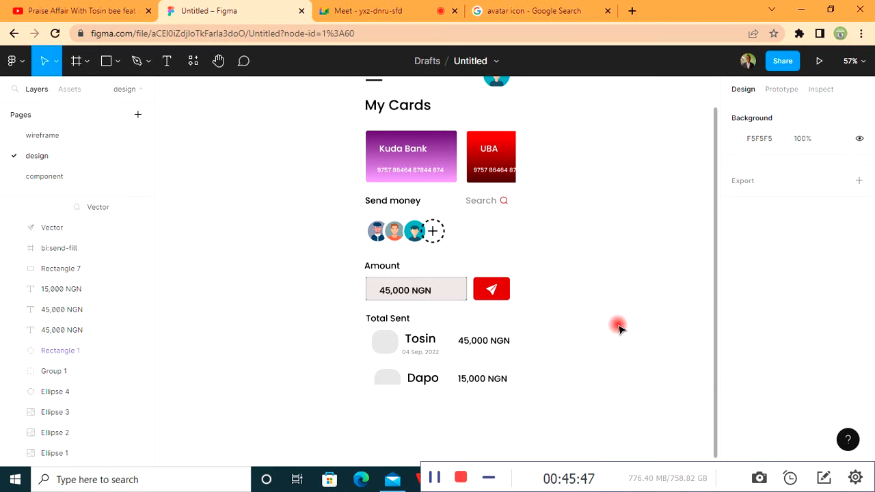
- Change the grey border colour of the amount field behind the 45,000 NGN text to dark red
left_click(412, 293)
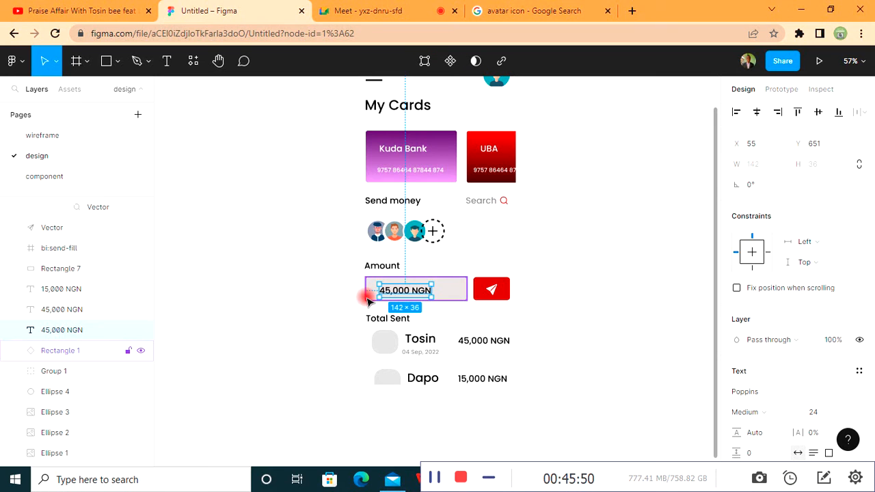
left_click(374, 291)
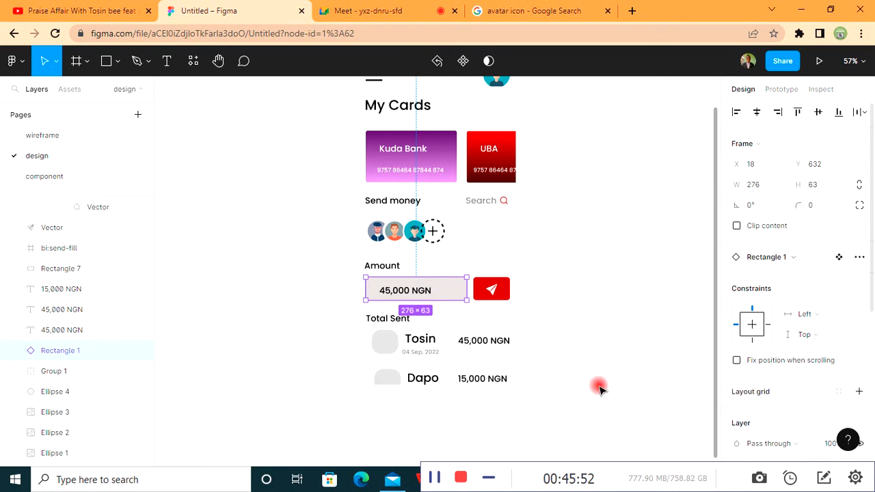
scroll(748, 389, "down", 4)
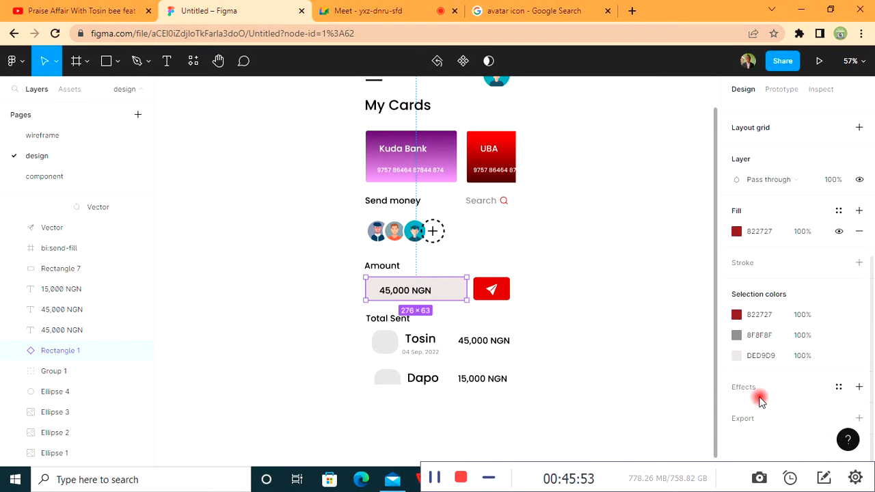
left_click(736, 335)
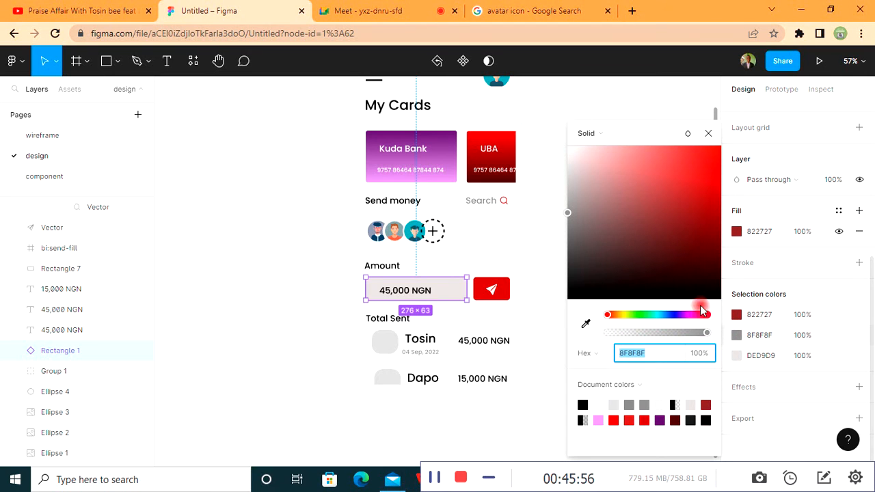
left_click(687, 219)
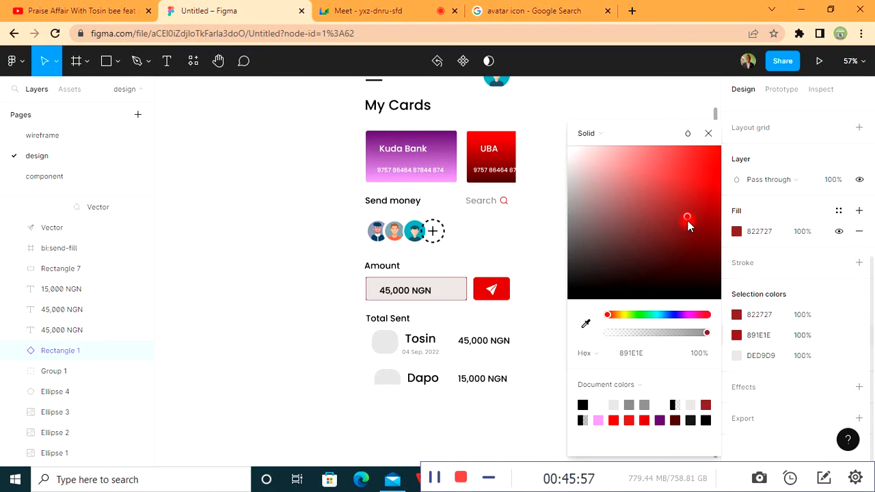
left_click(708, 134)
left_click(688, 96)
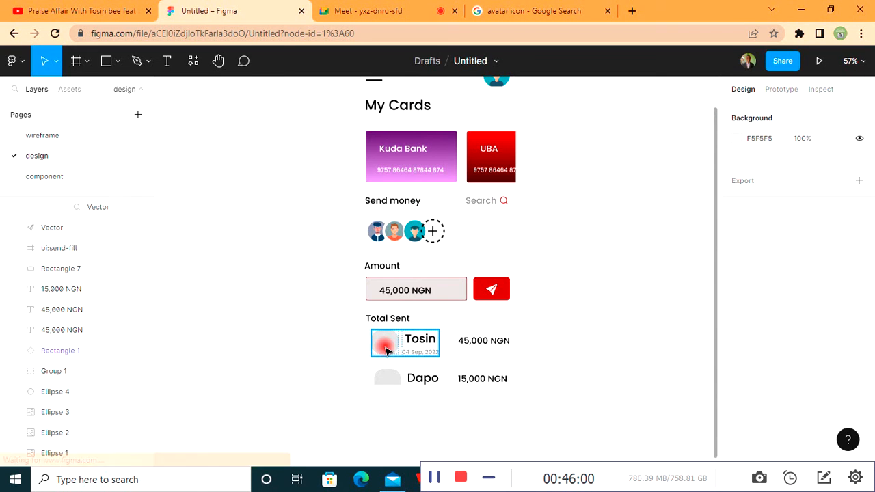
- Fill the grey avatar placeholder in the first Total Sent row with the image download (2)
left_click(382, 350)
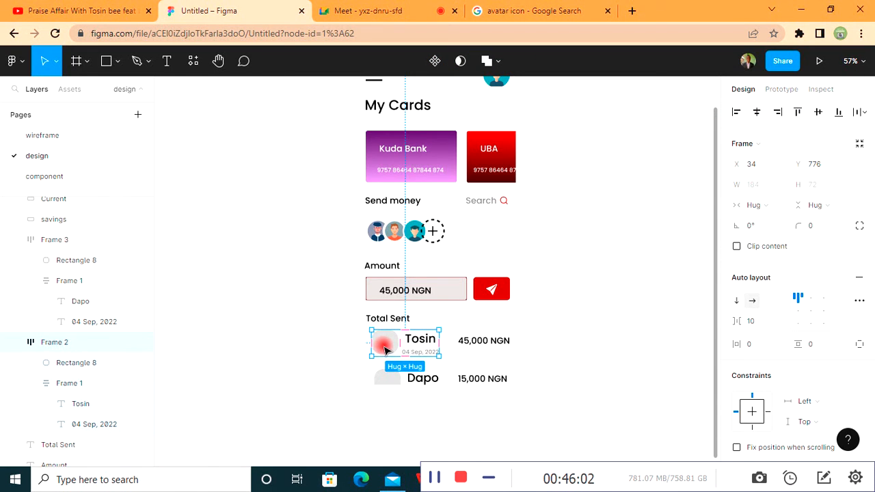
left_click(385, 347)
left_click(733, 309)
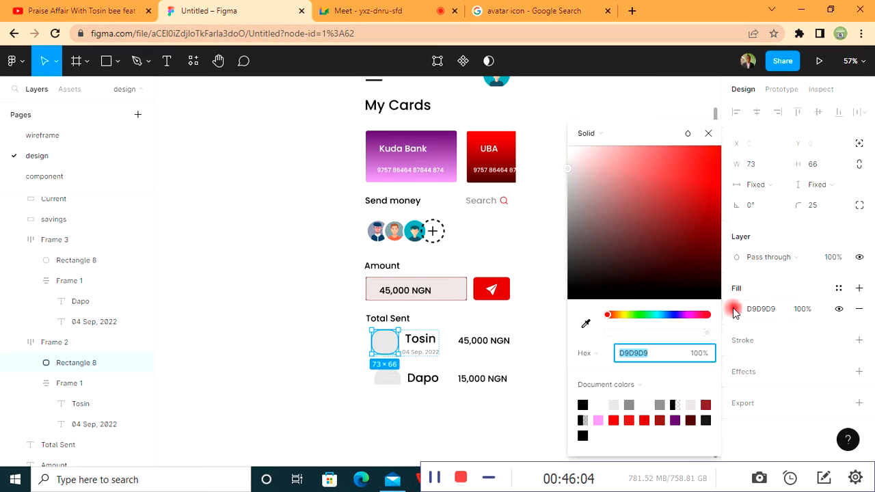
left_click(597, 140)
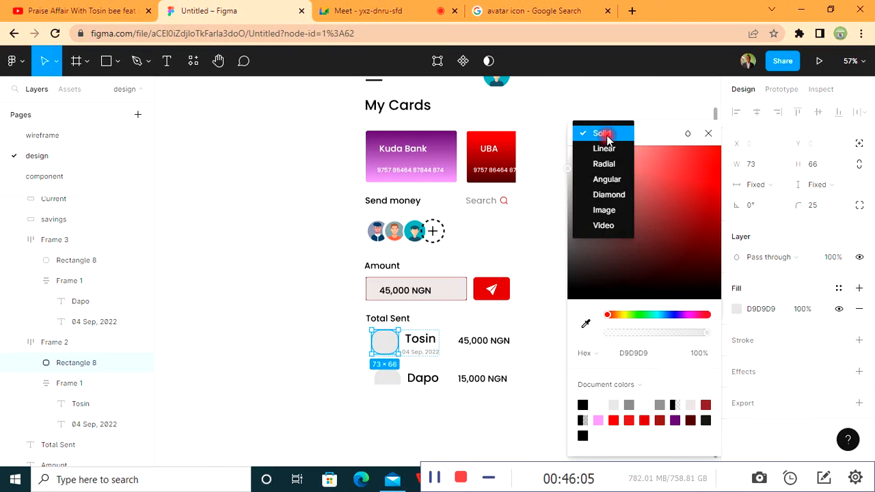
left_click(604, 212)
left_click(647, 226)
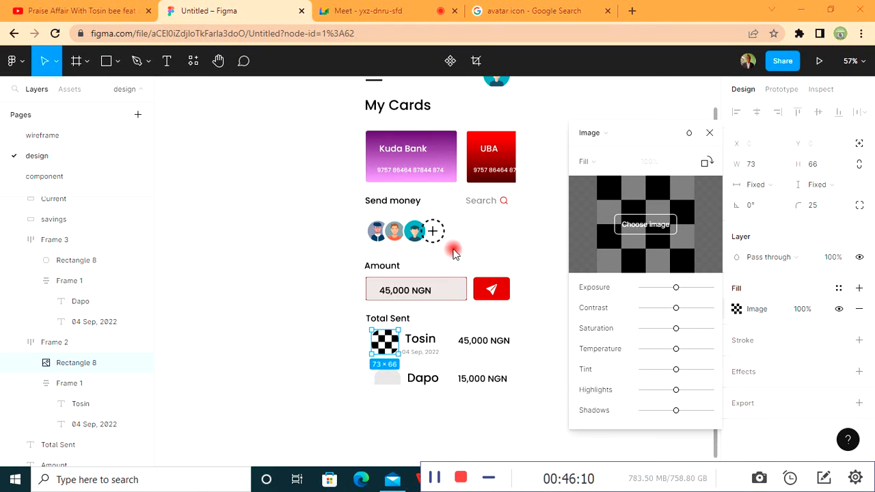
left_click_drag(428, 120, 424, 195)
left_click(313, 216)
left_click(328, 293)
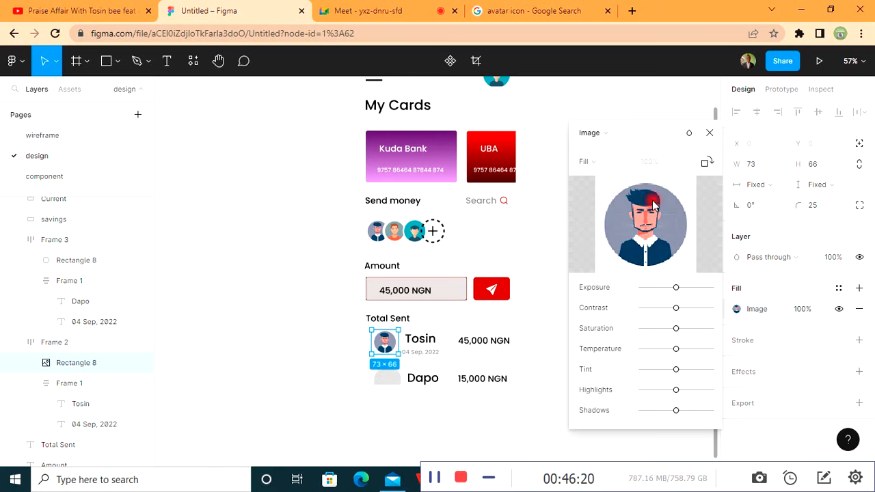
left_click(710, 132)
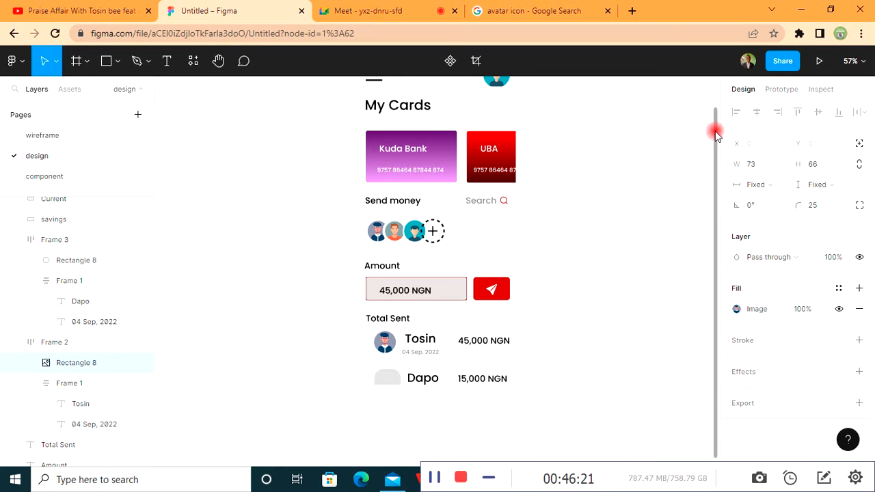
- Fill the grey avatar placeholder in the second Total Sent row with the image download (3)
left_click(387, 379)
left_click(387, 381)
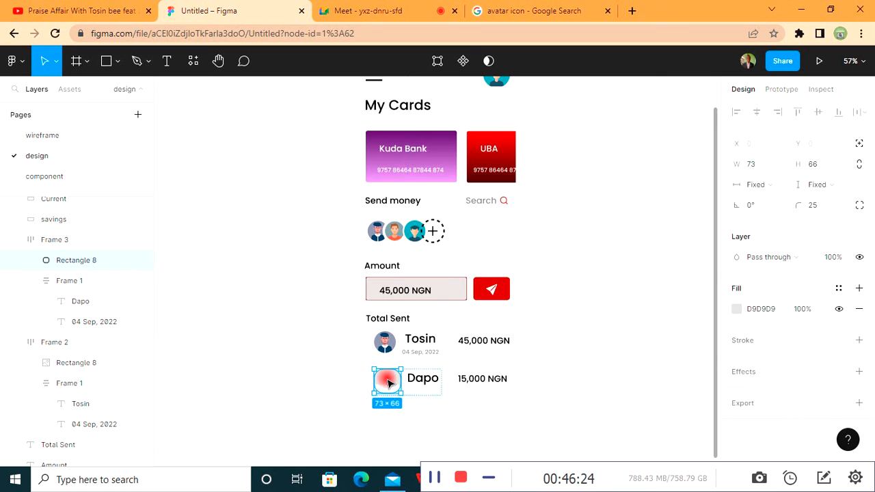
left_click(736, 309)
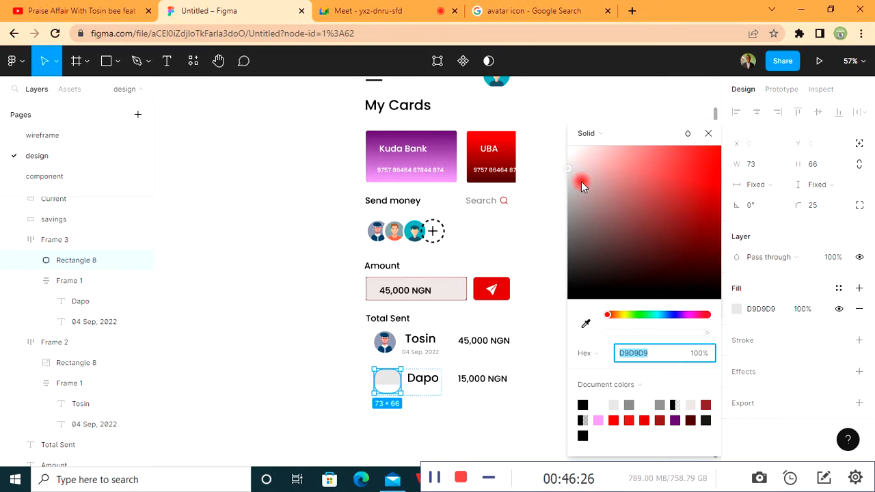
left_click(602, 137)
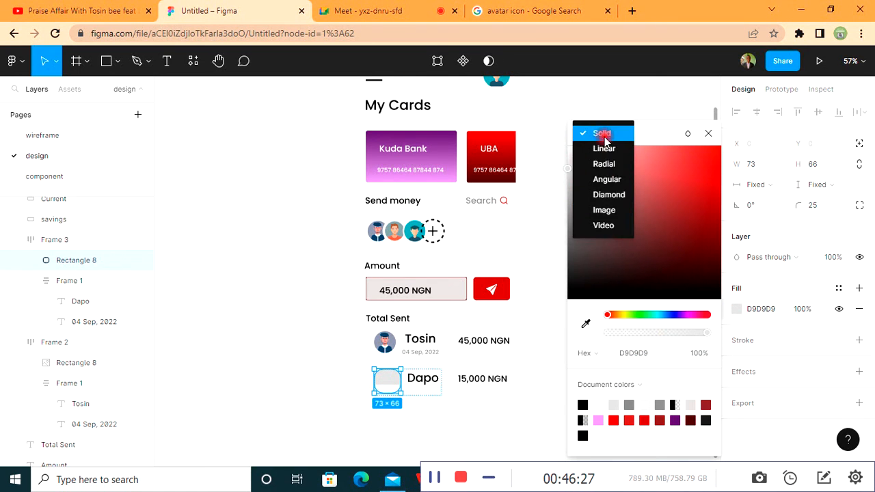
left_click(606, 211)
left_click(646, 231)
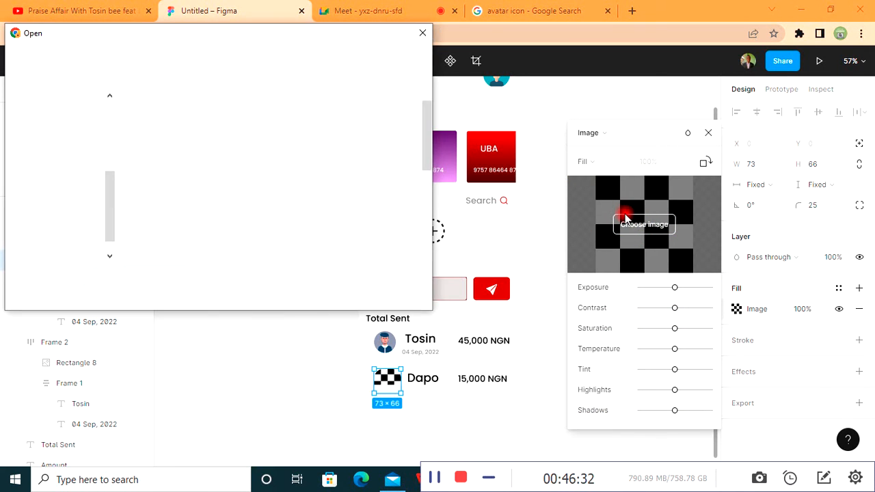
scroll(345, 239, "down", 5)
scroll(350, 236, "down", 5)
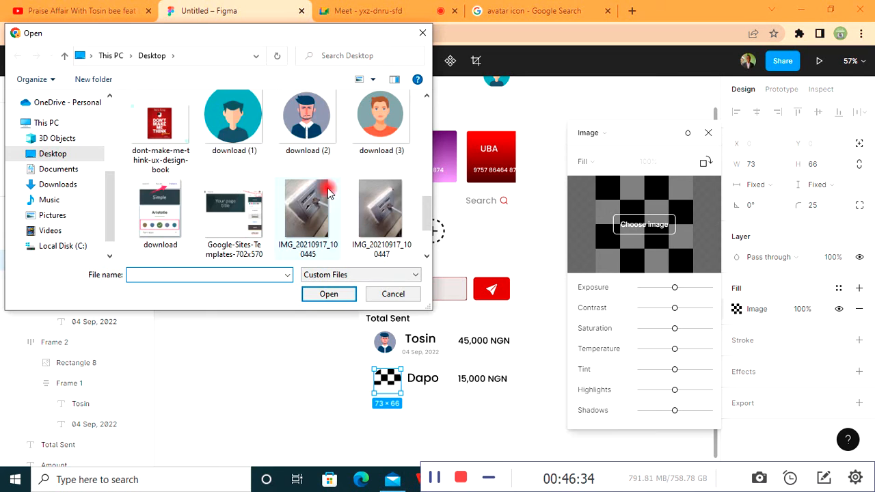
left_click(378, 108)
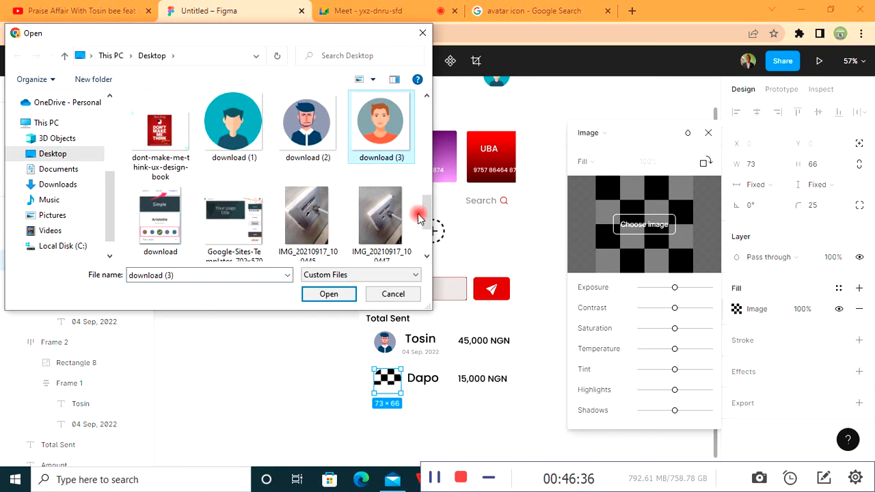
left_click(335, 295)
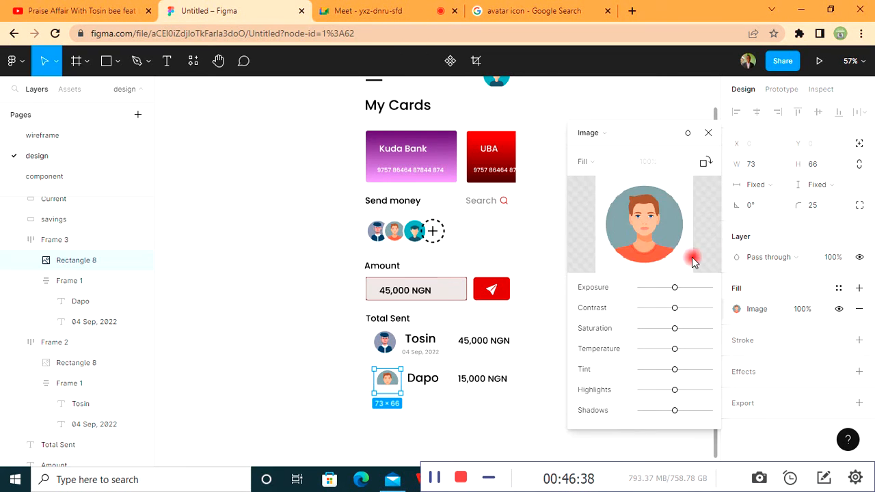
left_click(708, 132)
scroll(650, 201, "up", 3)
scroll(666, 217, "down", 2)
scroll(667, 222, "down", 1)
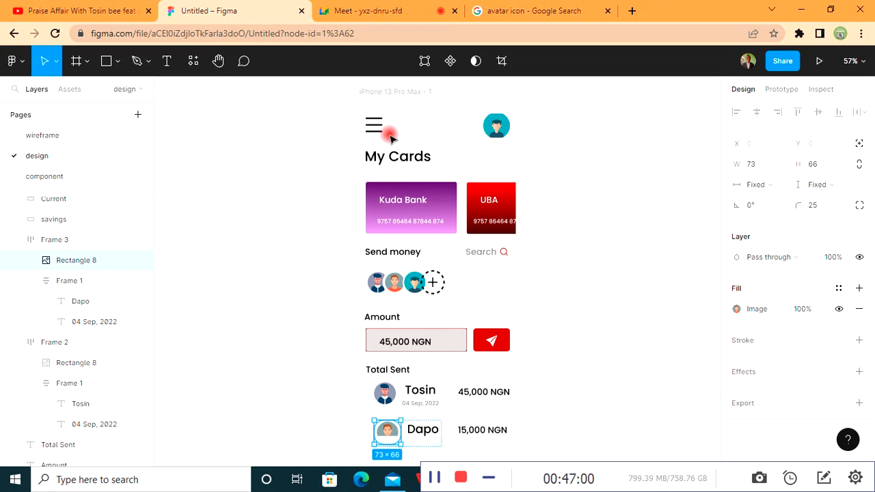
- Duplicate the finished My Cards frame, iPhone 13 Pro Max - 1, and place the copy beside the original
scroll(509, 349, "down", 1)
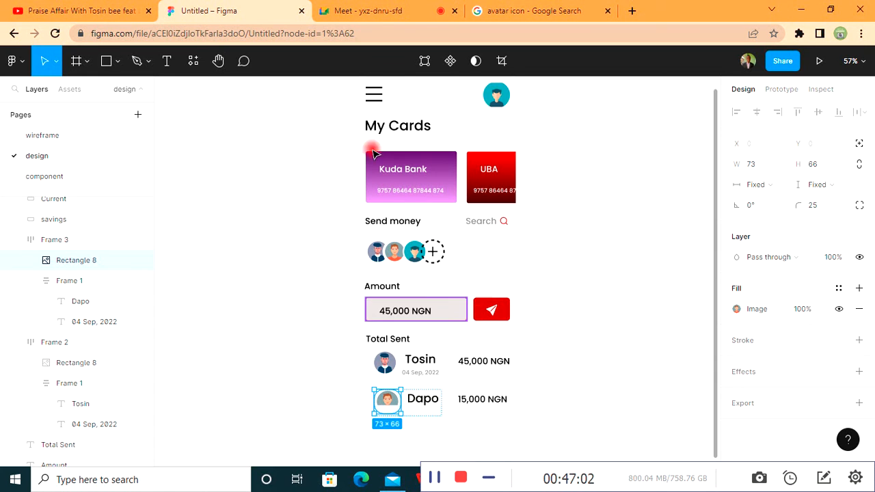
scroll(385, 133, "up", 3)
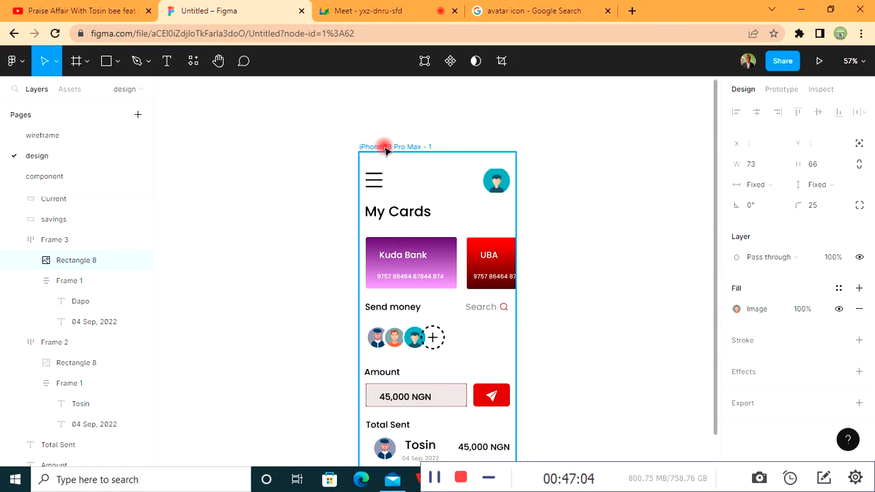
left_click(385, 148)
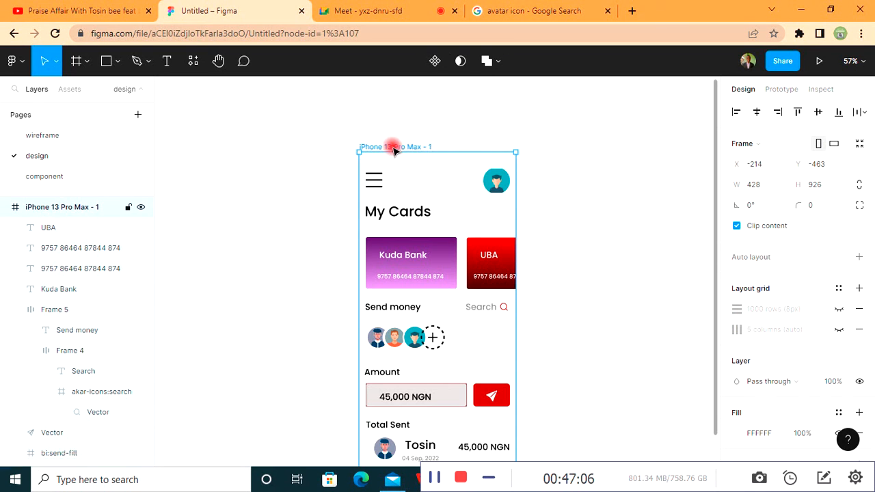
key("ctrl+d")
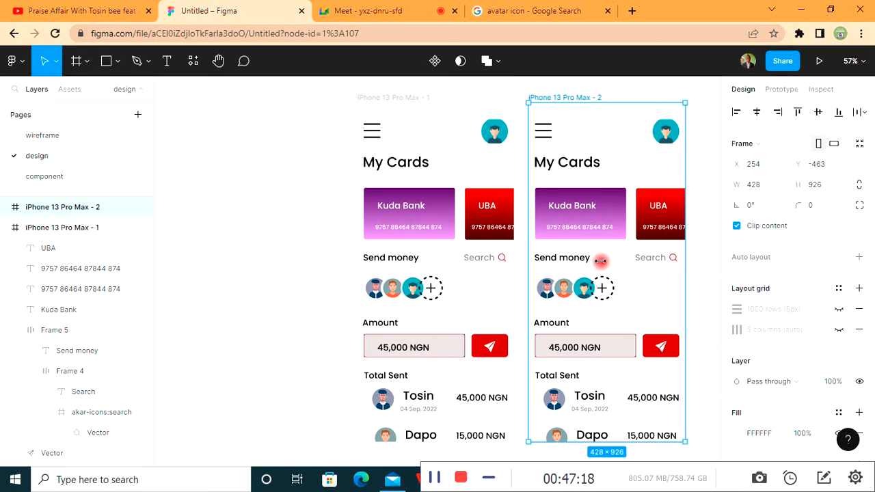
- Change the My Cards heading in the duplicated frame to History
left_click(572, 168)
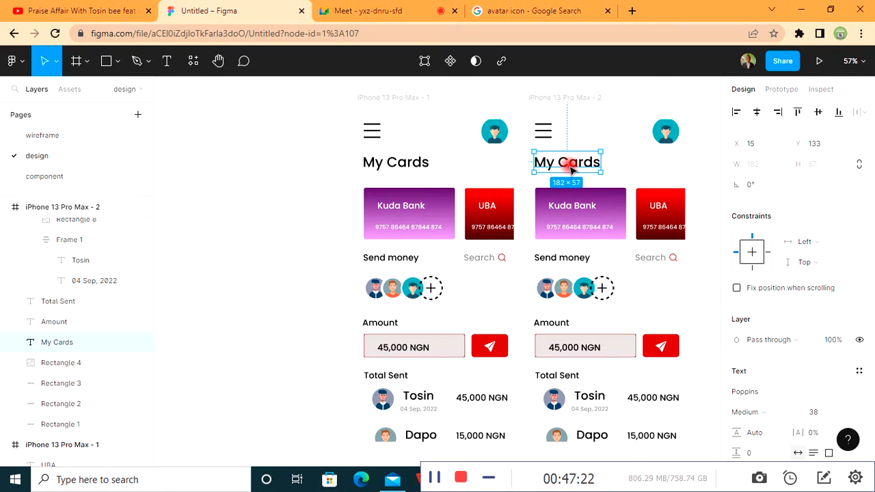
double_click(572, 168)
type("Hi")
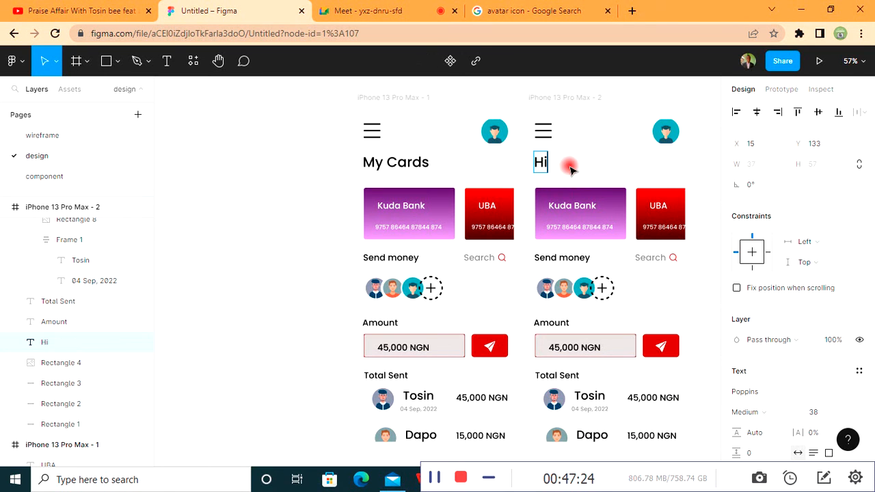
type("stort")
key("Escape")
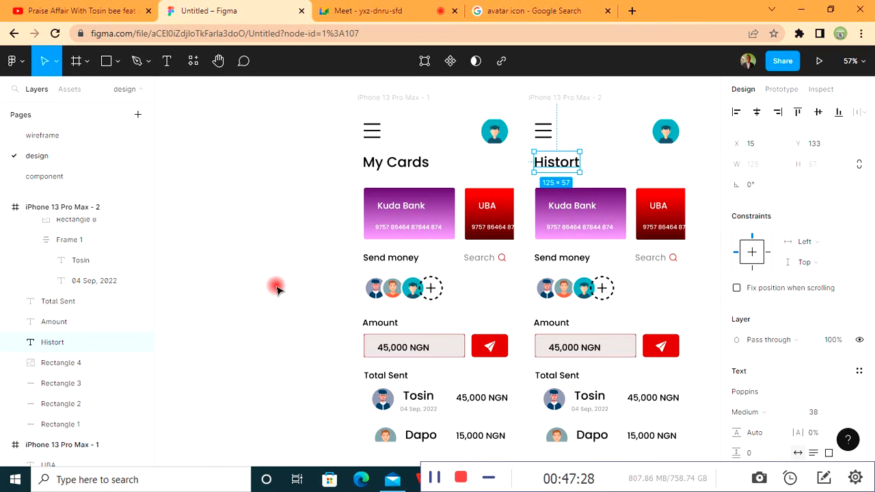
double_click(576, 163)
left_click(571, 163)
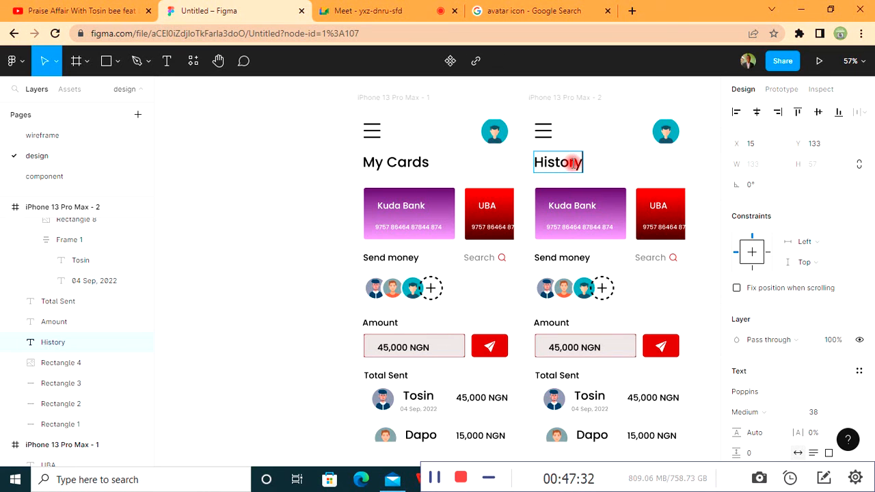
key("Escape")
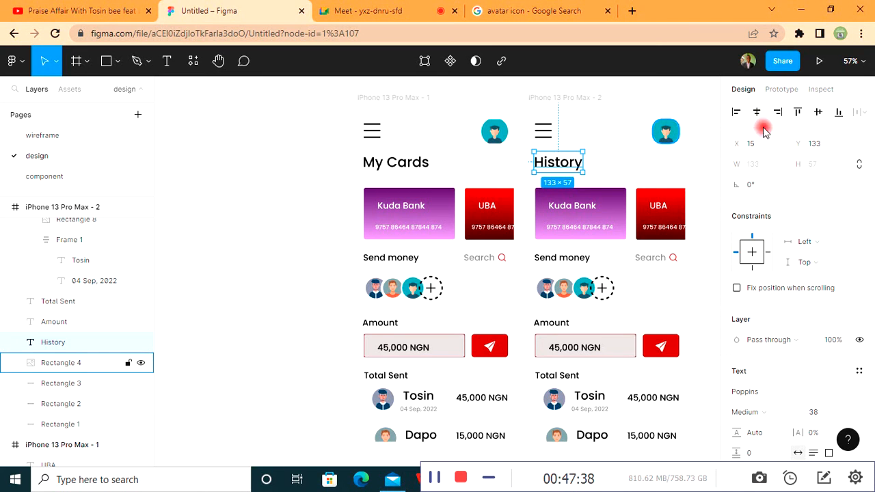
- Delete the header avatar from the duplicated frame and move the History heading to about X 147, Y 107
left_click(667, 135)
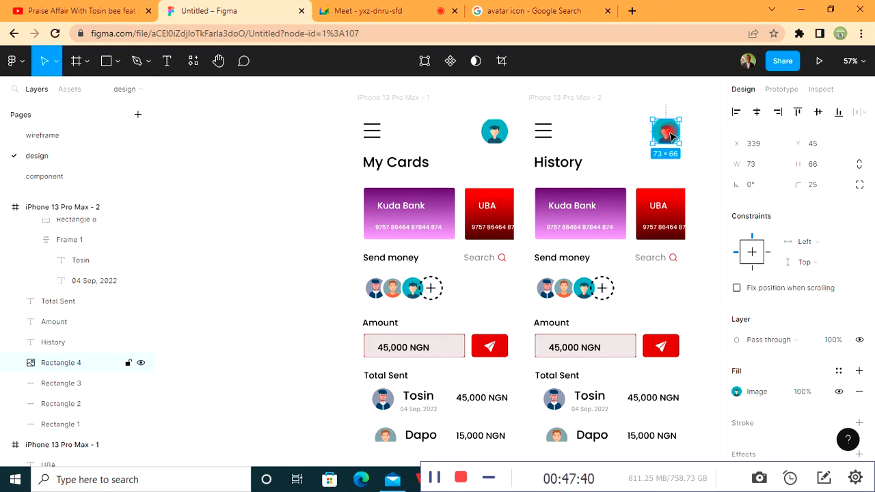
key("Delete")
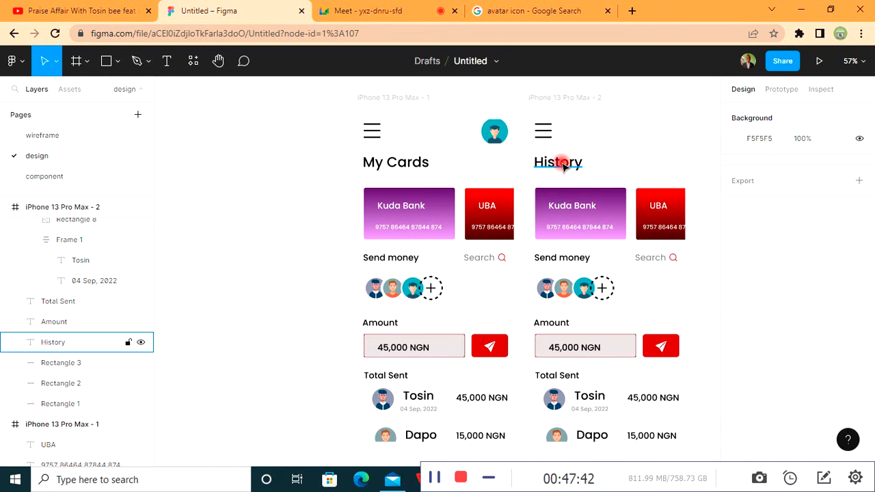
left_click(556, 165)
left_click_drag(573, 167, 604, 157)
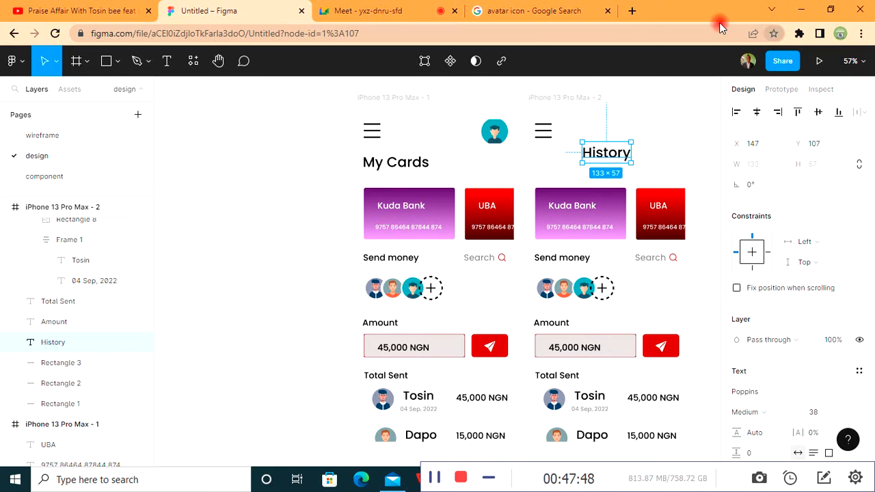
left_click(543, 127)
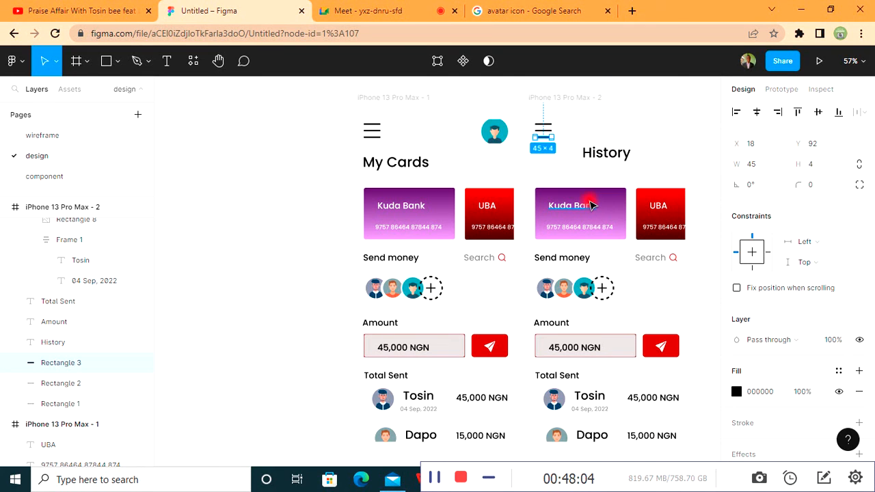
left_click(557, 214)
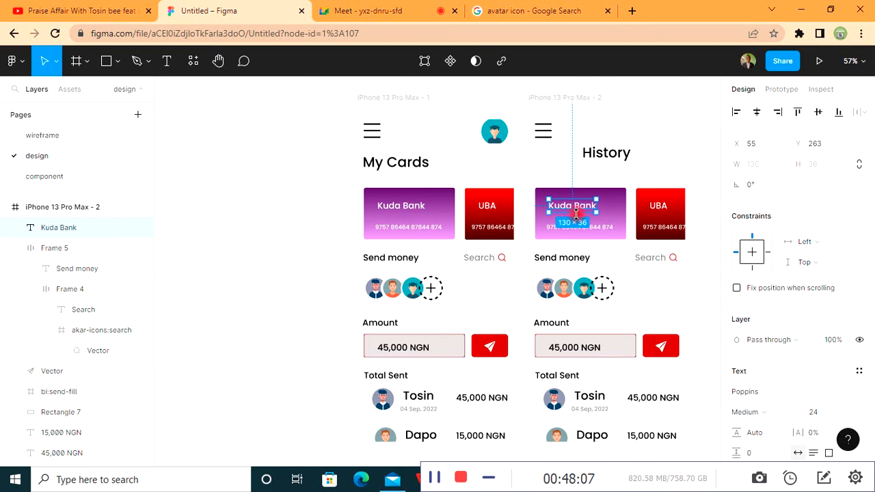
left_click(610, 156)
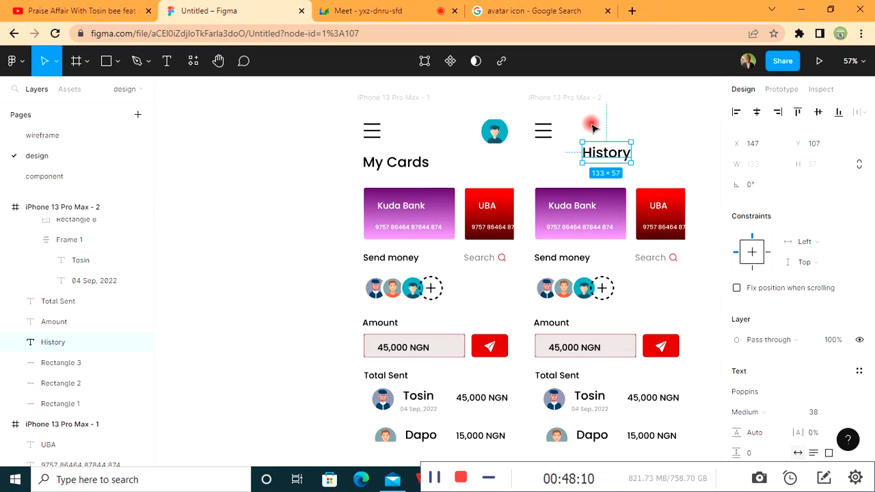
left_click(546, 99)
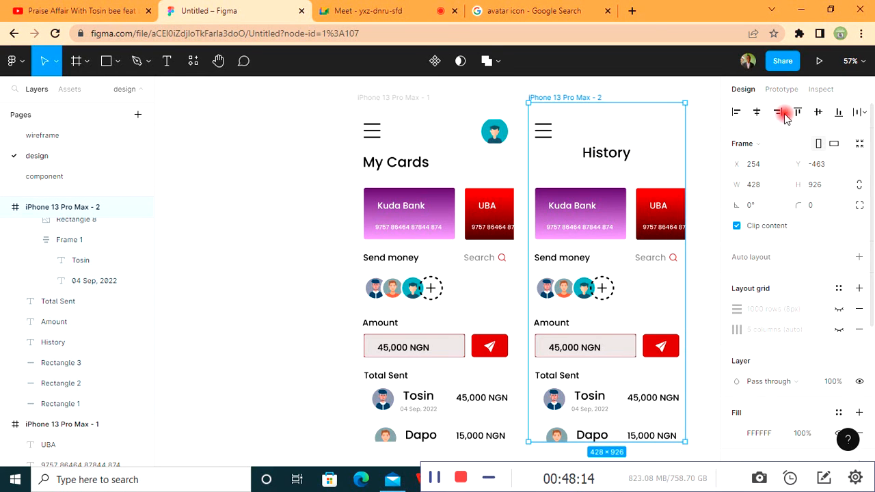
left_click(757, 113)
key("ctrl+z")
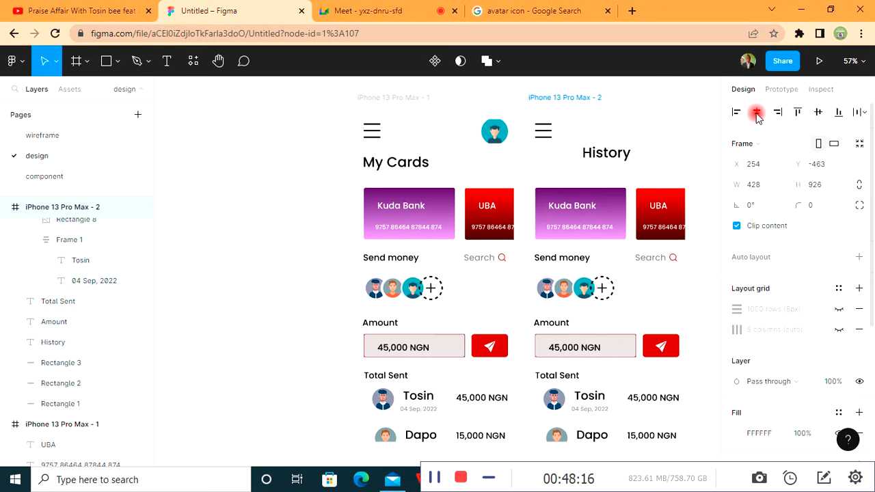
left_click(606, 154)
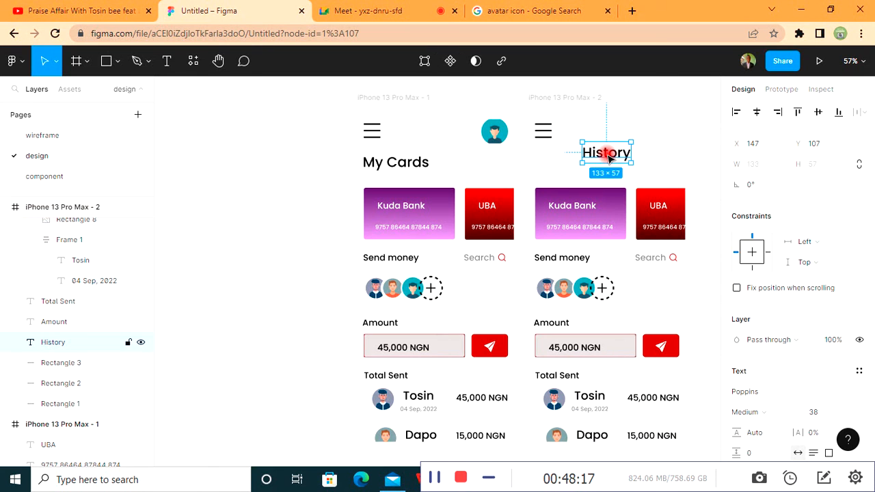
left_click(564, 99)
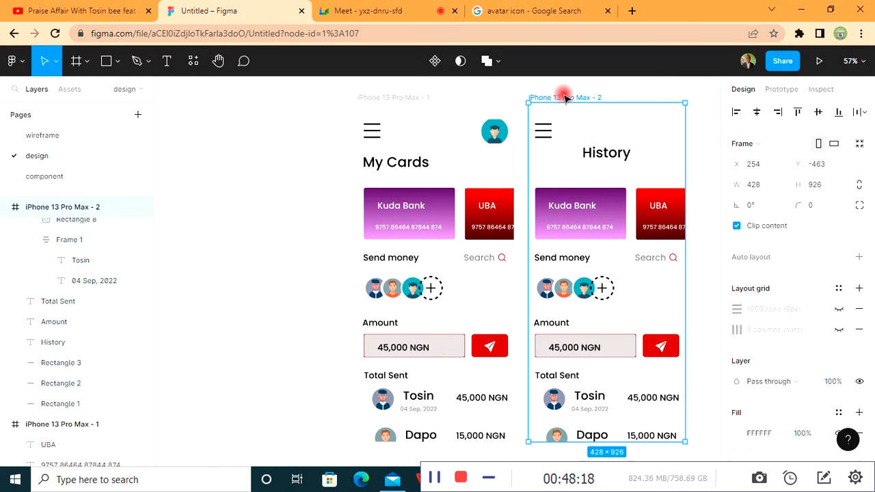
left_click(704, 179)
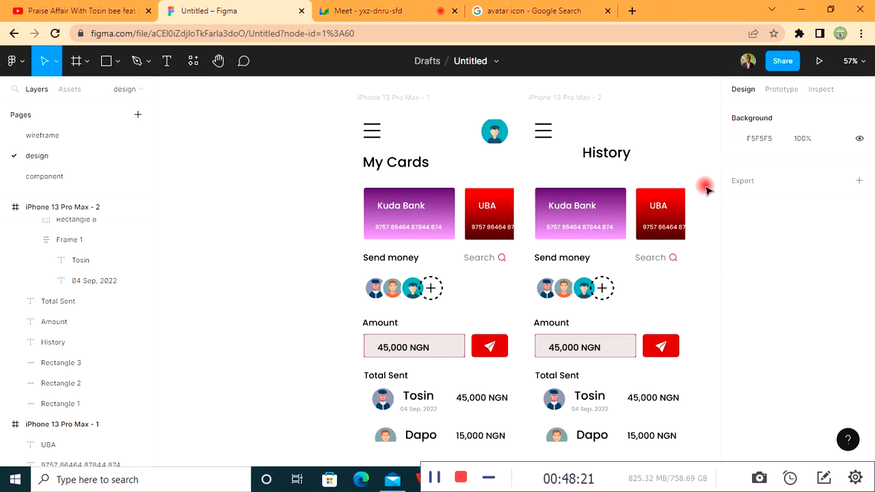
left_click(596, 166)
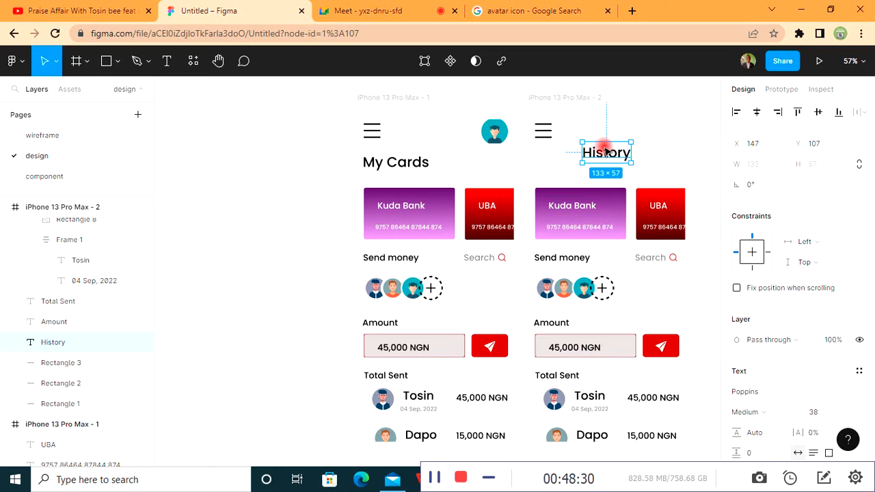
- Delete the Kuda Bank and UBA cards from the History screen, including their bank names and card numbers
left_click(583, 209)
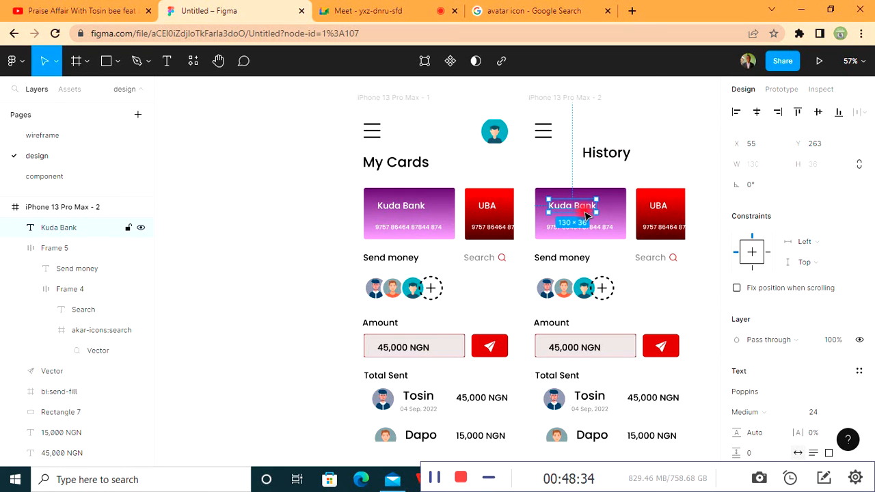
key("Delete")
left_click(565, 228)
key("Delete")
left_click(571, 217)
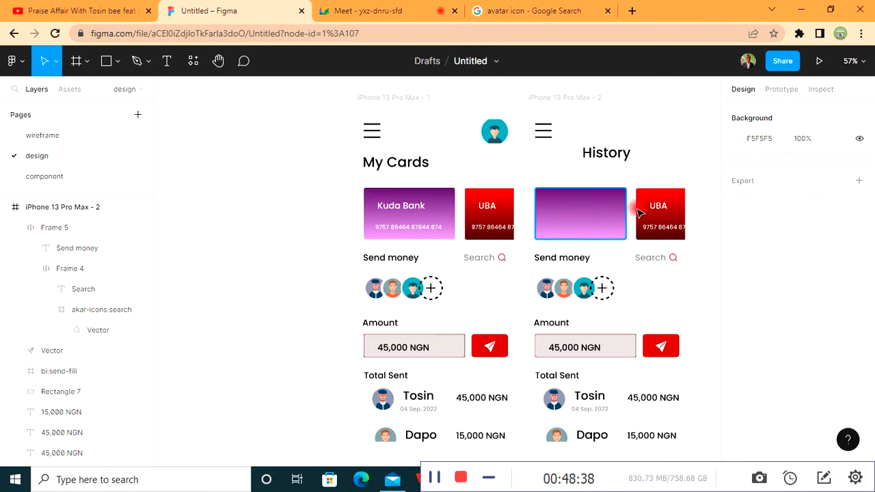
key("Delete")
left_click(660, 211)
key("Delete")
left_click(665, 227)
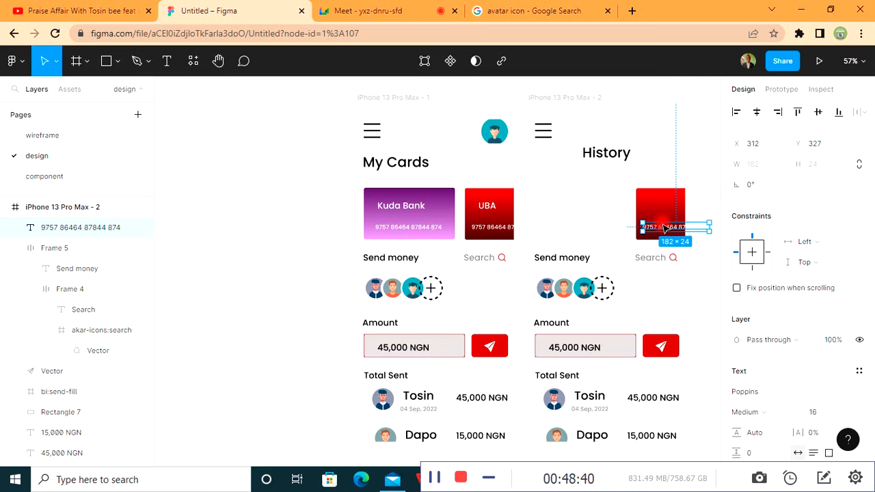
key("Delete")
left_click(658, 215)
key("Delete")
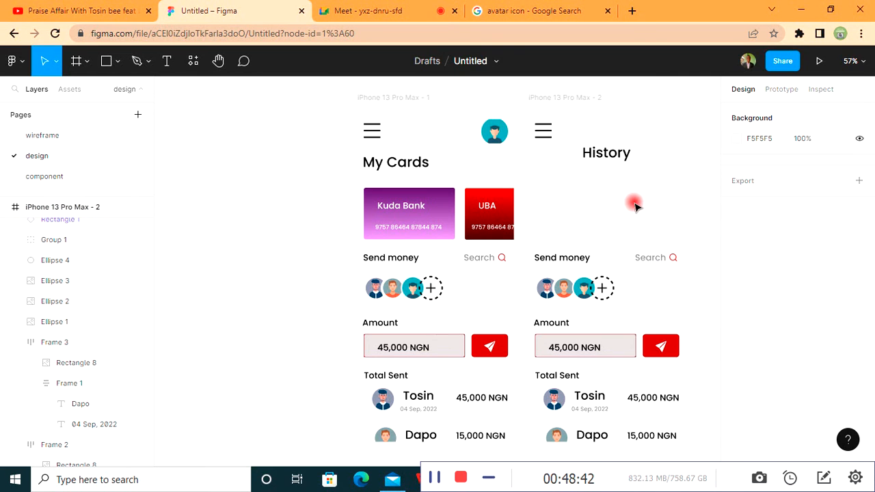
- Draw a rectangle about 156 × 53 below the History heading and set its corner radius to 10
left_click(118, 61)
left_click(118, 93)
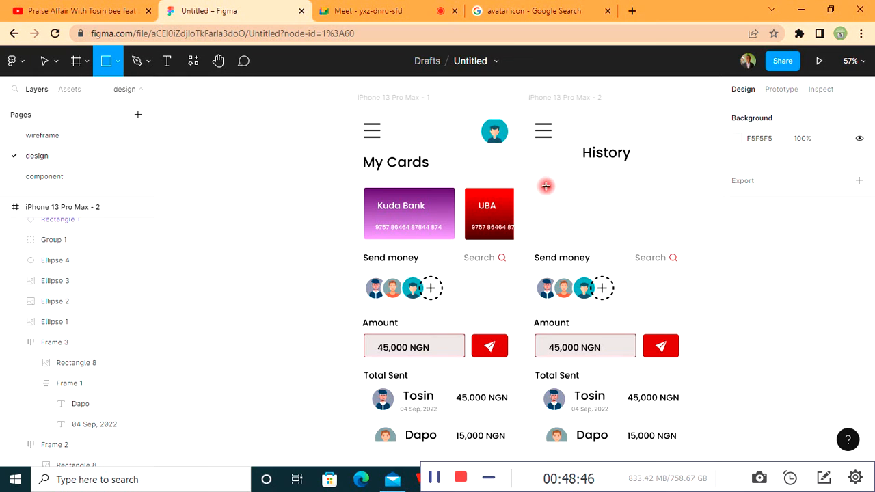
left_click_drag(544, 185, 601, 203)
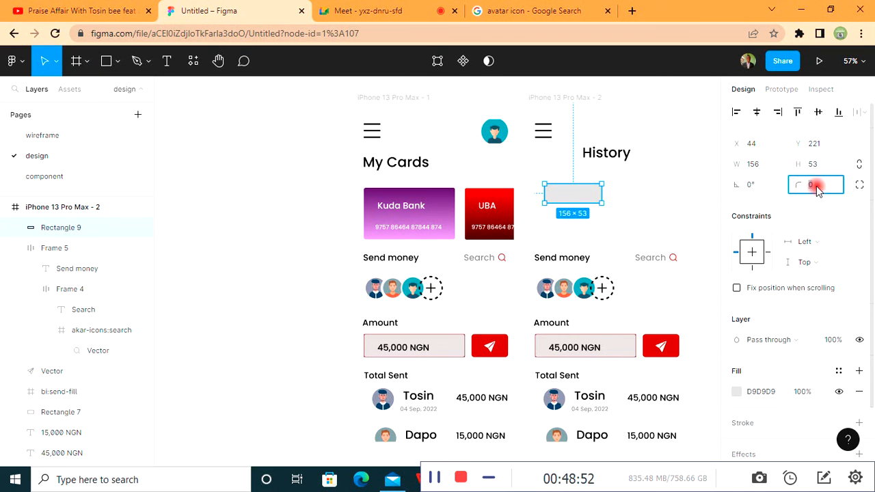
type("1")
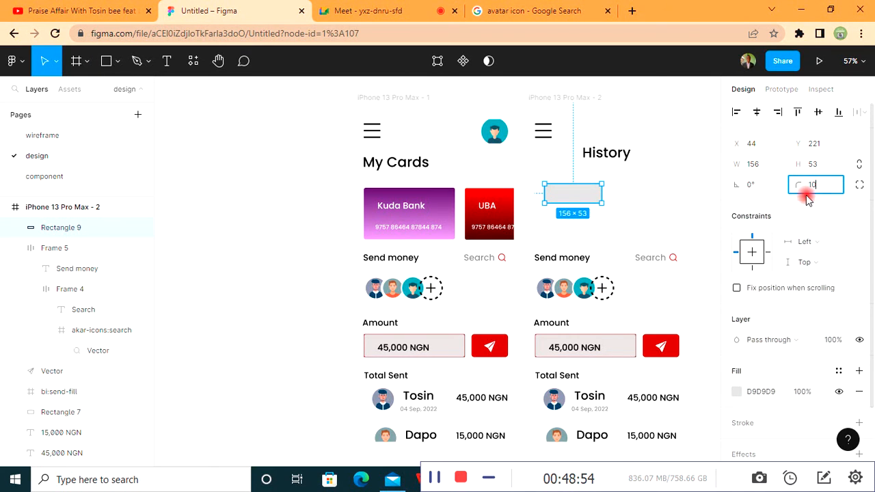
key("shift+Return")
left_click(811, 211)
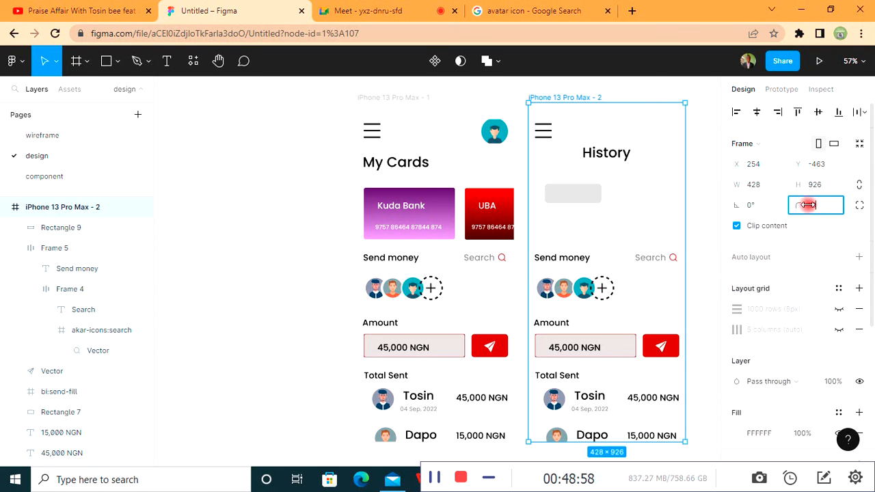
- Fill the rounded rectangle below the History heading with the dark purple document colour 5E0A7B
left_click(571, 191)
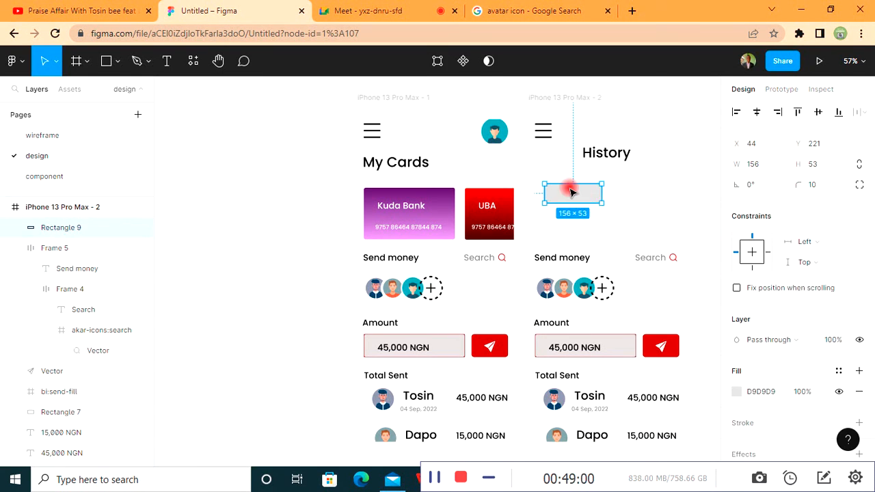
left_click(742, 393)
left_click(742, 393)
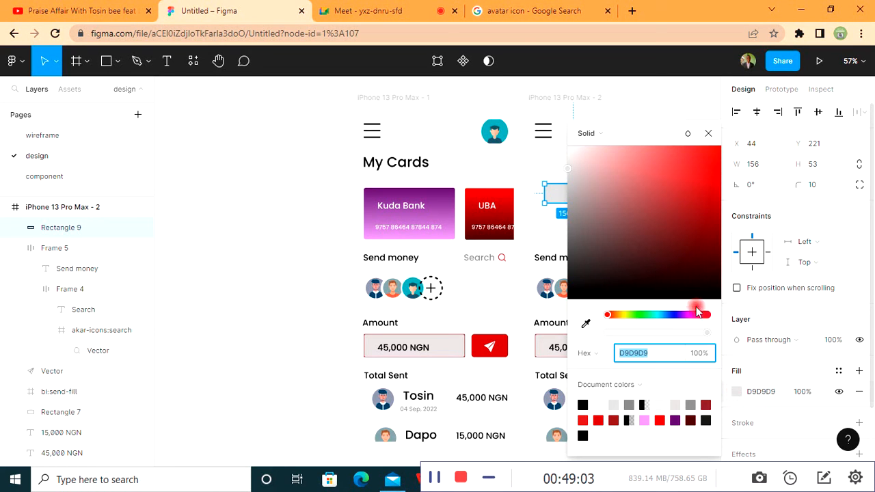
left_click(677, 419)
left_click(708, 133)
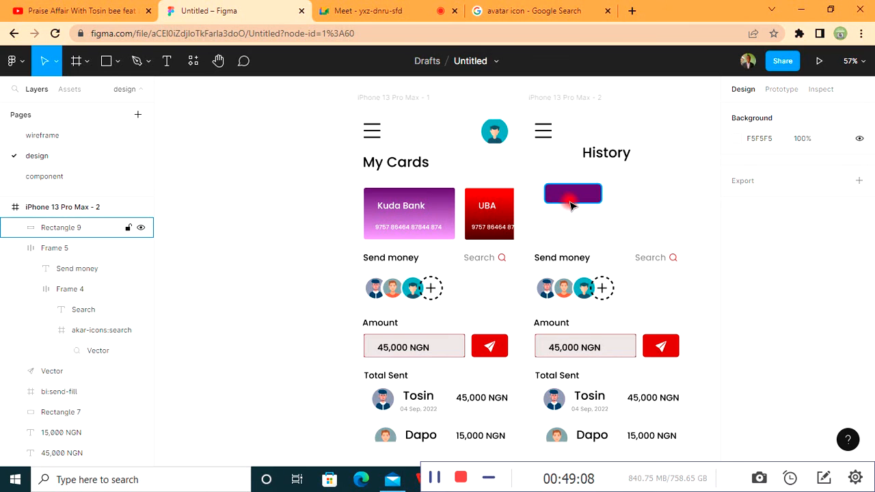
- Duplicate the purple rounded rectangle and place the copy level with it on its right side, leaving a small gap
left_click(569, 200)
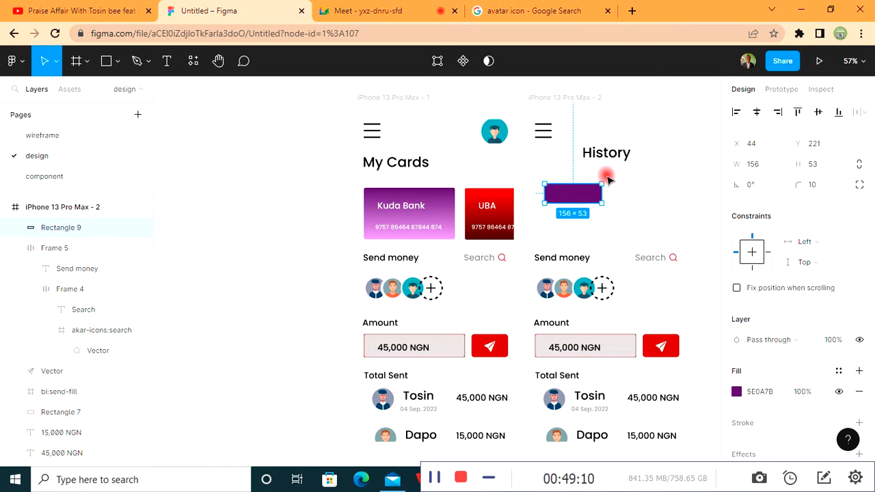
key("ctrl+d")
left_click_drag(569, 198, 631, 199)
left_click(549, 154)
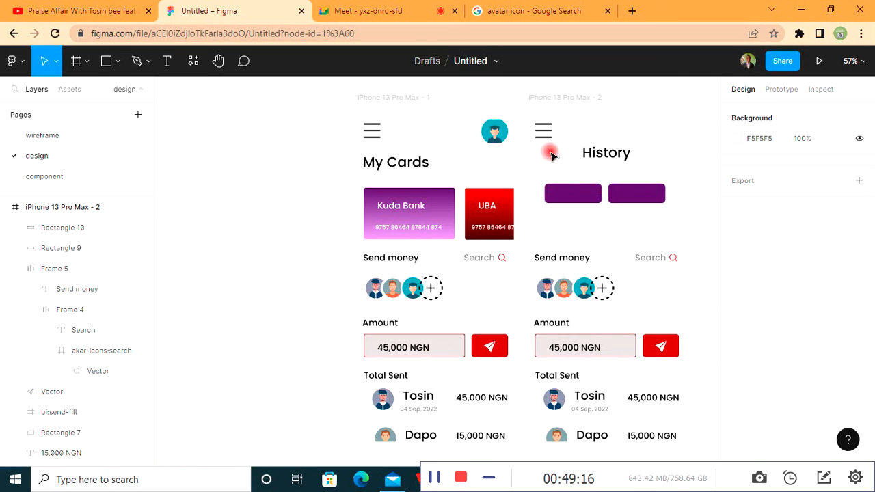
left_click(549, 100)
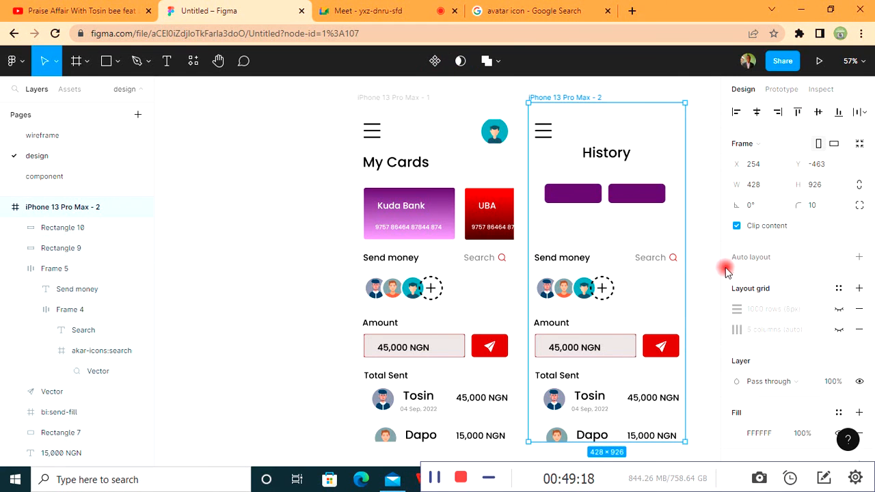
- Show the History frame's row and column grids, then fit the first purple rectangle to them at X 18, Y 210 with width 182
left_click(839, 309)
left_click(839, 330)
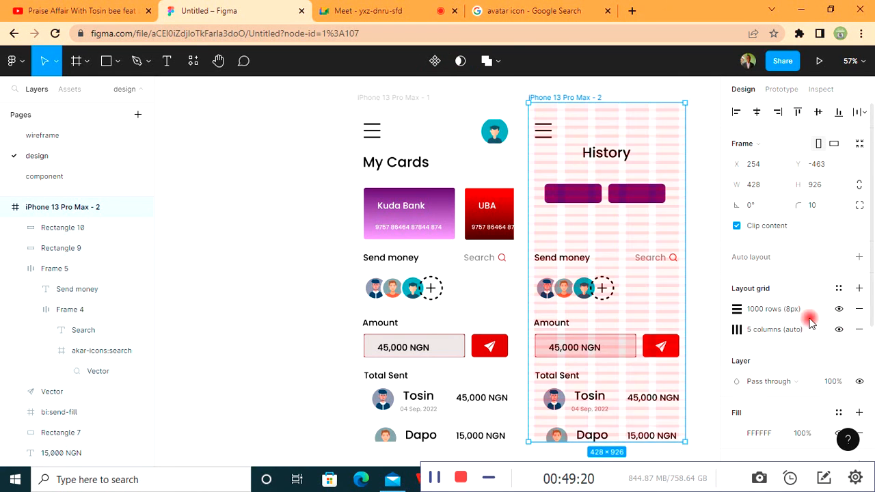
left_click(555, 198)
left_click_drag(554, 197, 545, 196)
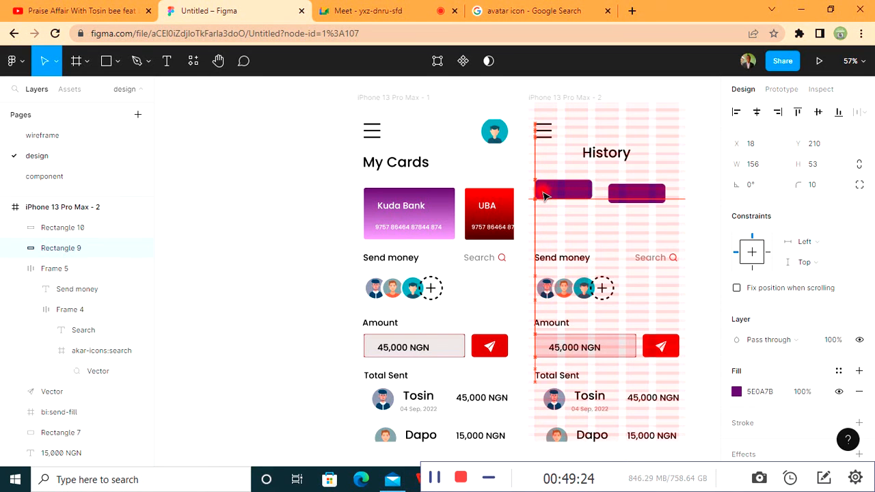
left_click(610, 192)
left_click(589, 193)
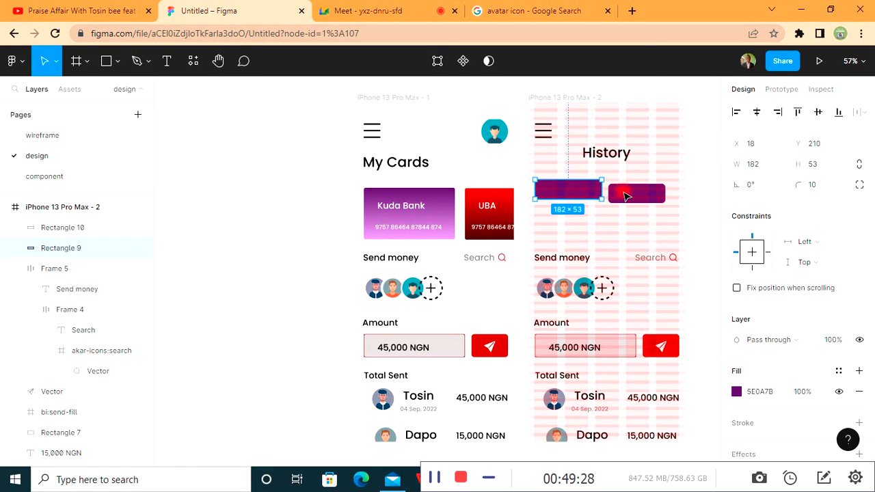
- Replace the second purple rectangle with a duplicate of the 182 × 53 one, placed level with it at X 225, Y 210
left_click(626, 197)
key("Delete")
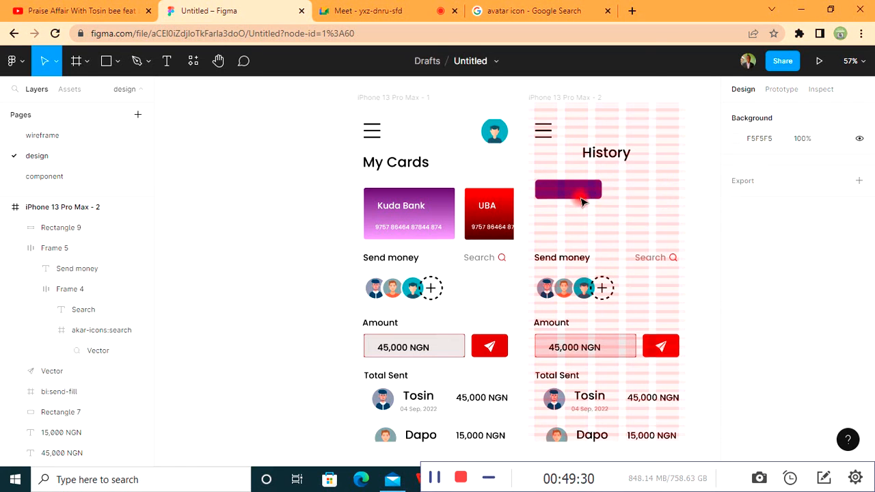
left_click(574, 190)
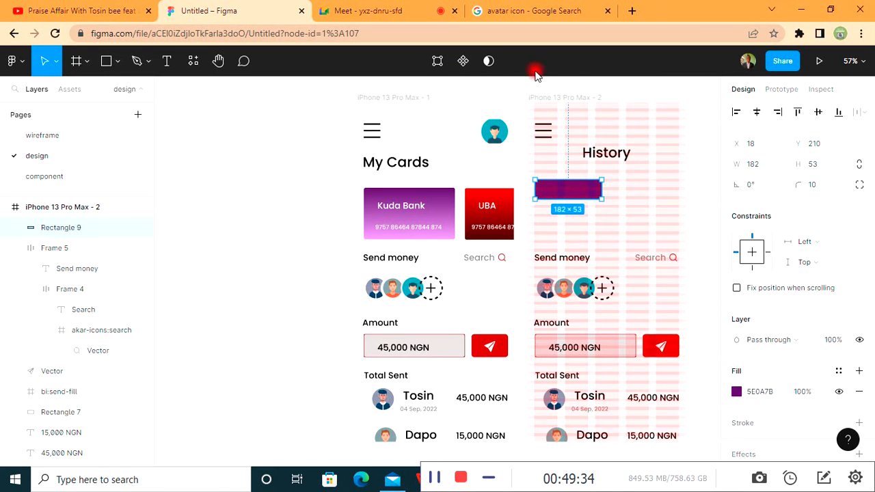
left_click(560, 97)
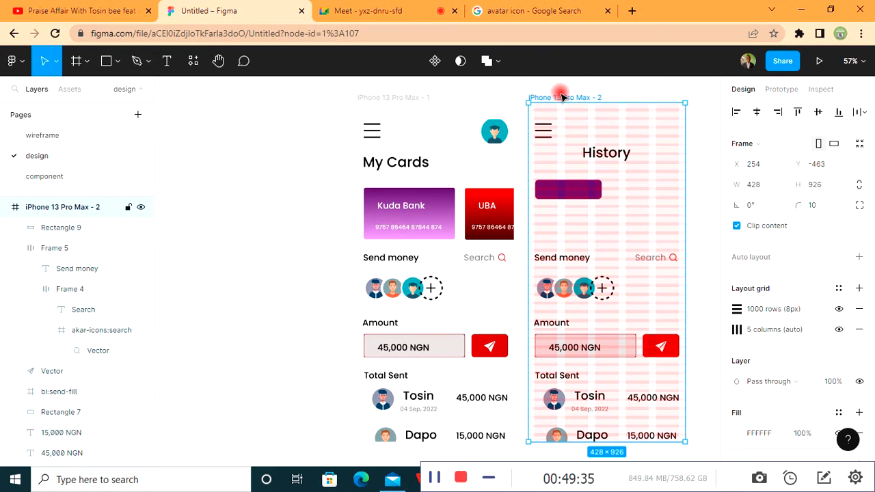
left_click(568, 195)
key("ctrl+d")
left_click_drag(564, 194, 642, 195)
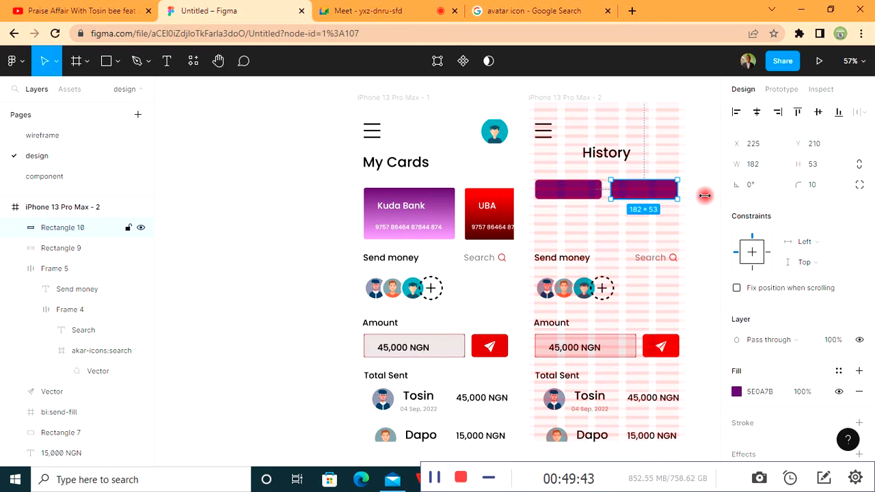
- Hide the row and column layout grids of the History frame
left_click(557, 97)
left_click(839, 309)
left_click(839, 329)
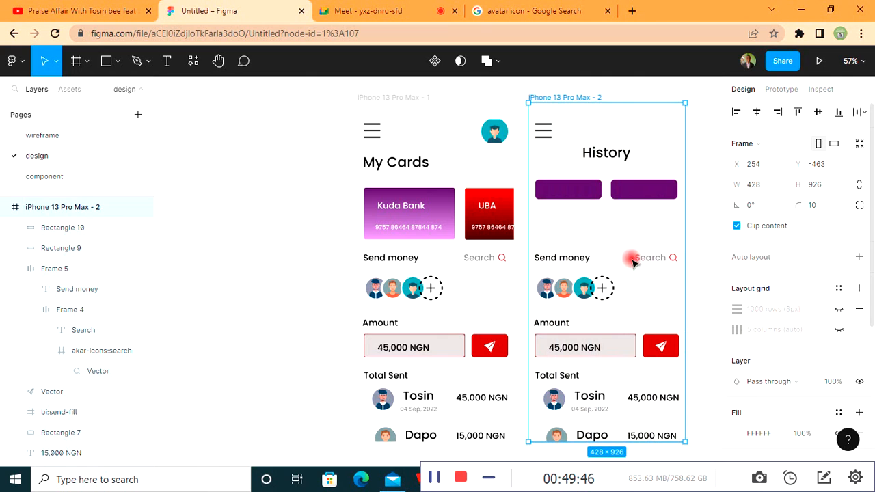
- Turn the second rectangle into an outline by adding an inside stroke of 1 in purple 5E0A7B and removing its fill
left_click(651, 200)
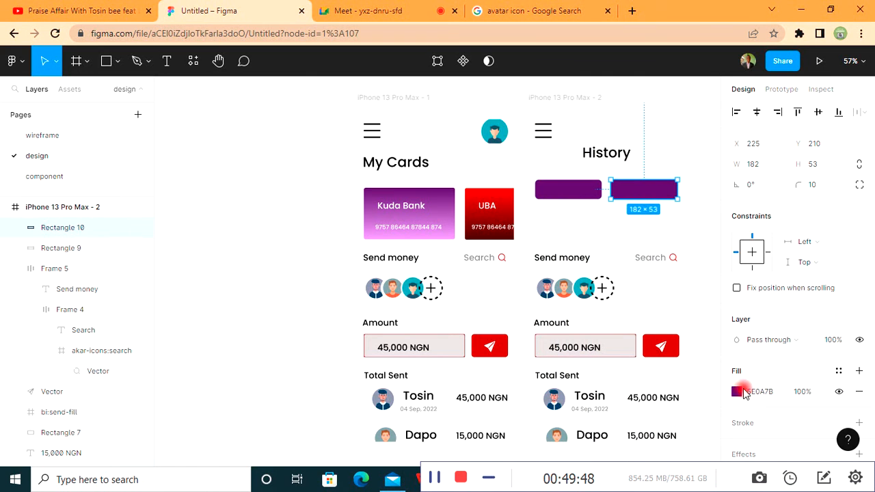
left_click(860, 423)
scroll(847, 396, "down", 2)
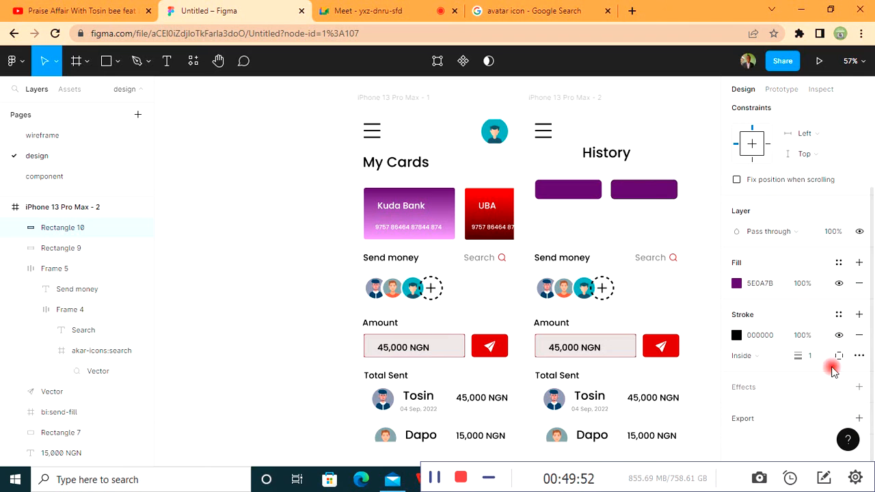
left_click(736, 335)
left_click(629, 353)
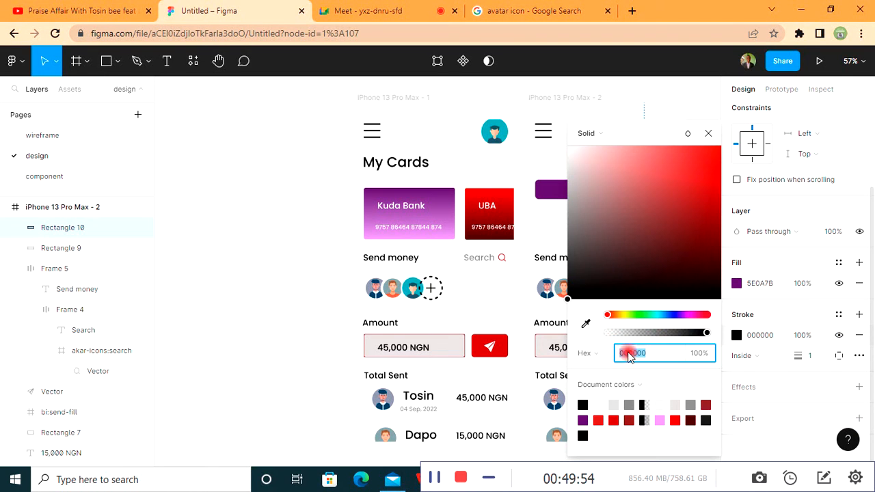
left_click(582, 419)
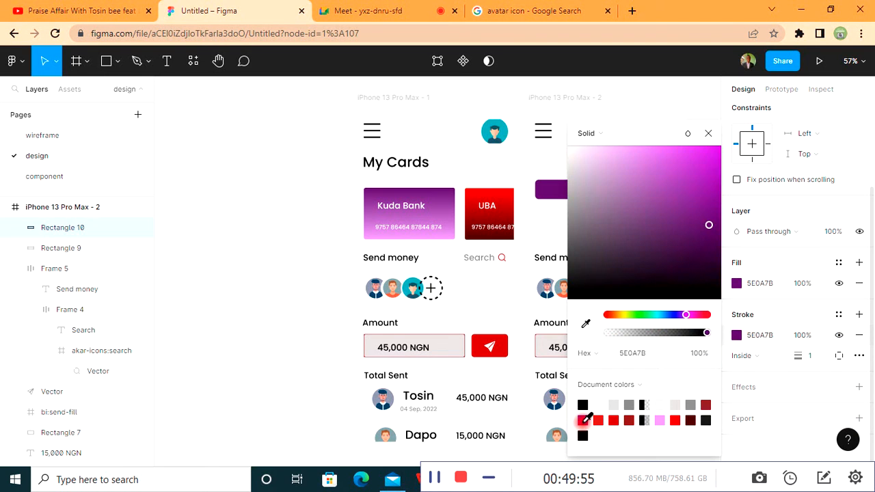
left_click(709, 133)
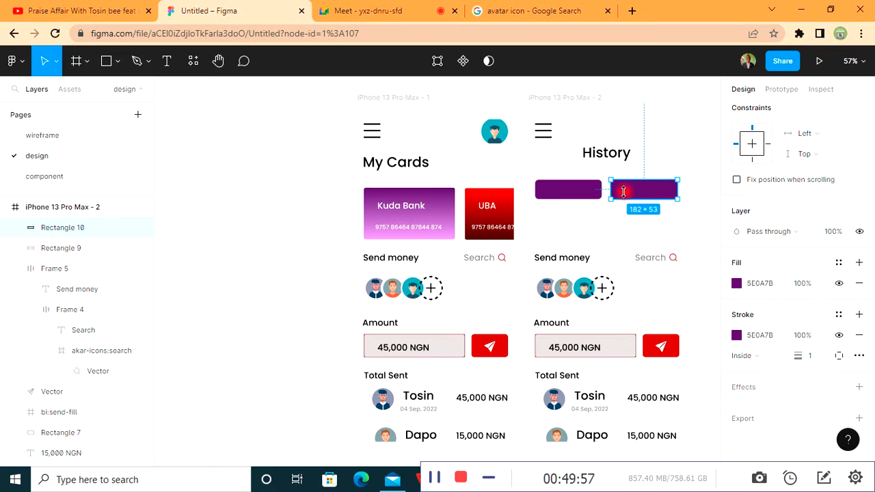
left_click(856, 284)
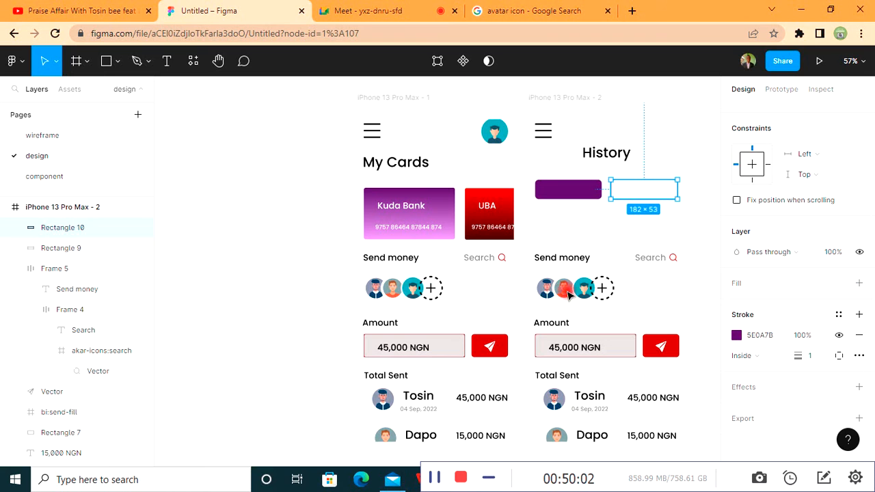
- Duplicate the Amount label on the History screen, place the copy over the filled purple rectangle and bring it to the front
left_click(565, 263)
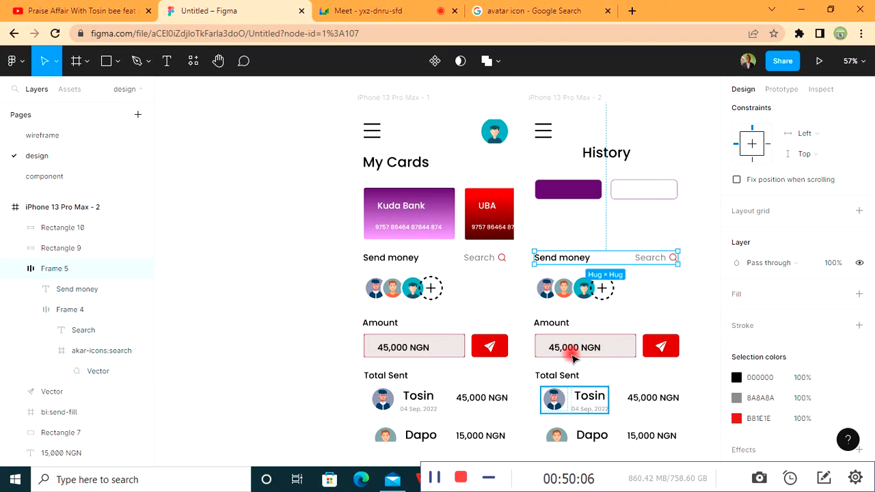
left_click(553, 324)
key("ctrl+d")
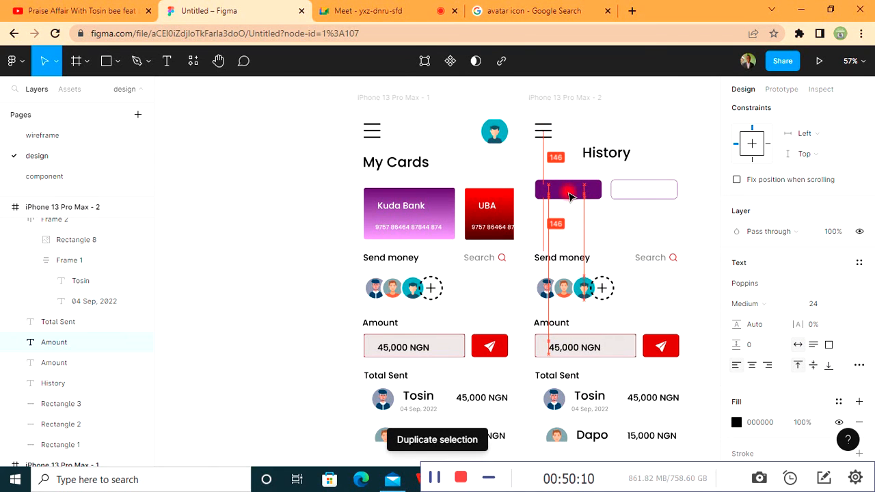
left_click_drag(566, 199, 566, 196)
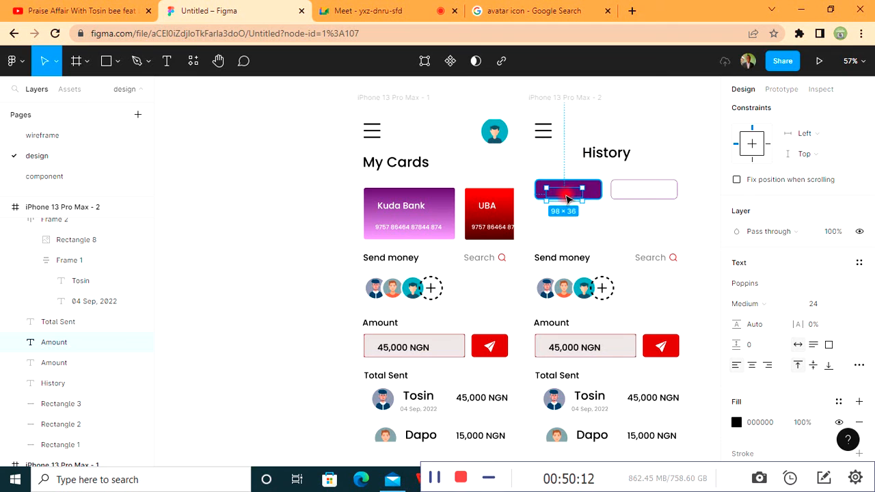
right_click(566, 197)
left_click(629, 189)
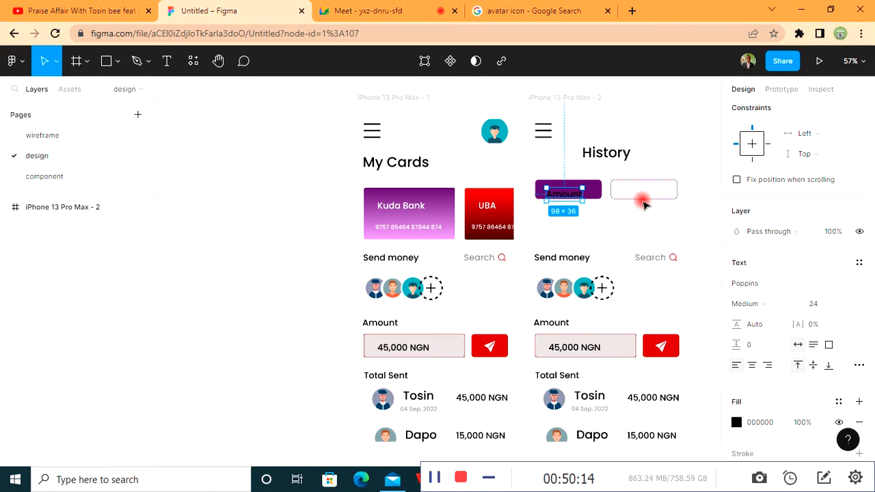
- Colour the label on the purple rectangle white FFFFFF, centre it there and change its text to Savings
left_click(736, 423)
left_click_drag(580, 169, 544, 133)
left_click(709, 135)
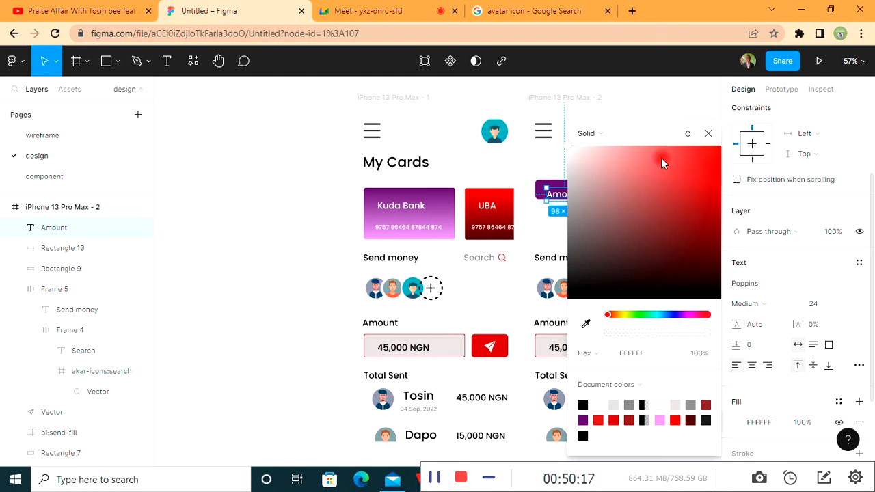
double_click(565, 193)
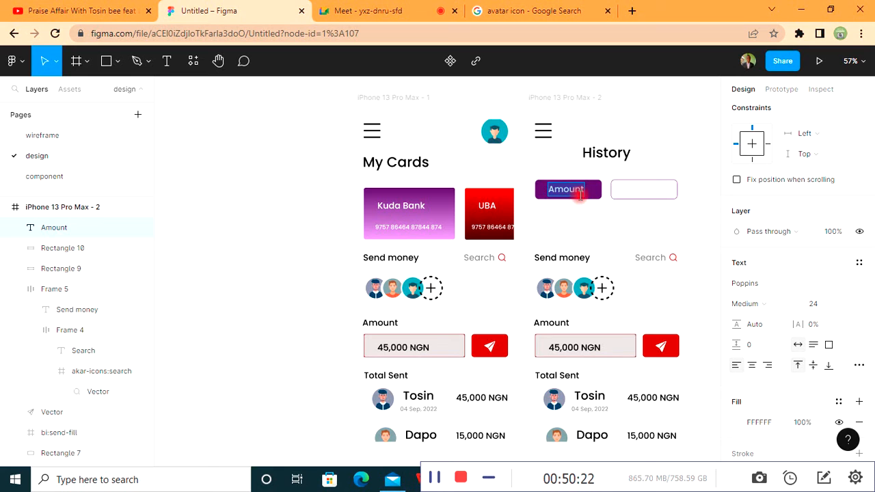
type("Savings")
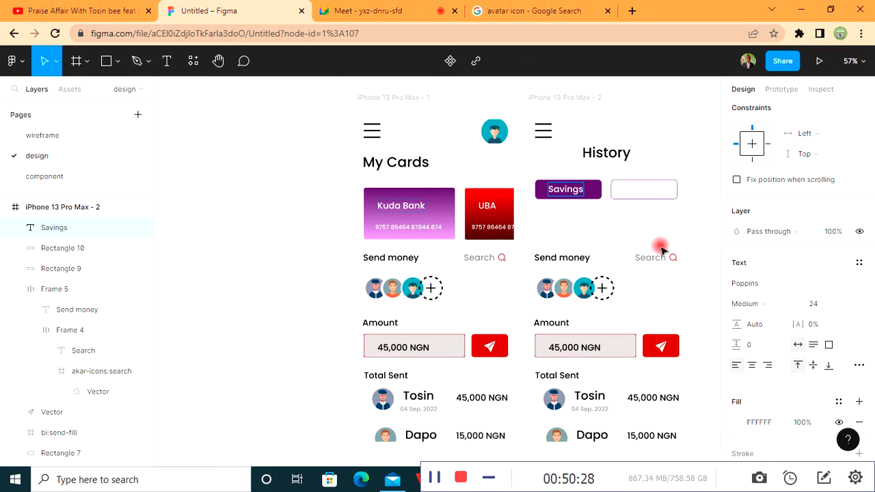
key("Escape")
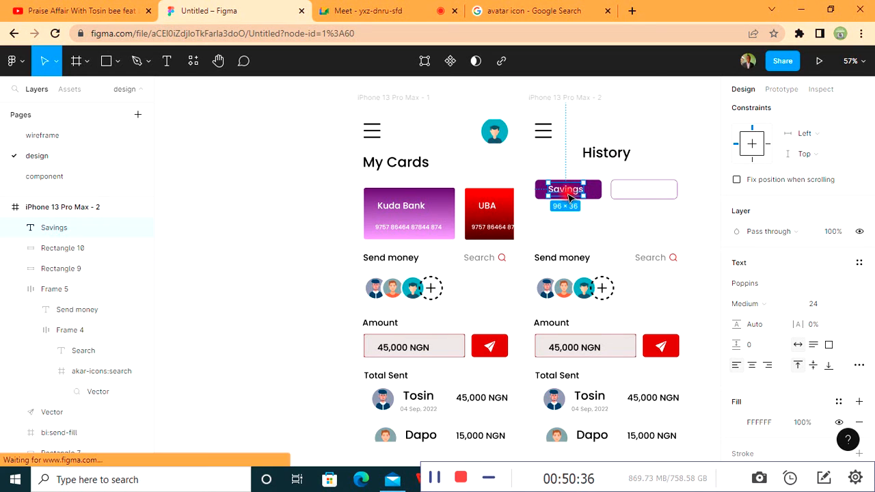
key("Escape")
key("Tab")
key("ctrl+d")
left_click_drag(567, 188, 644, 191)
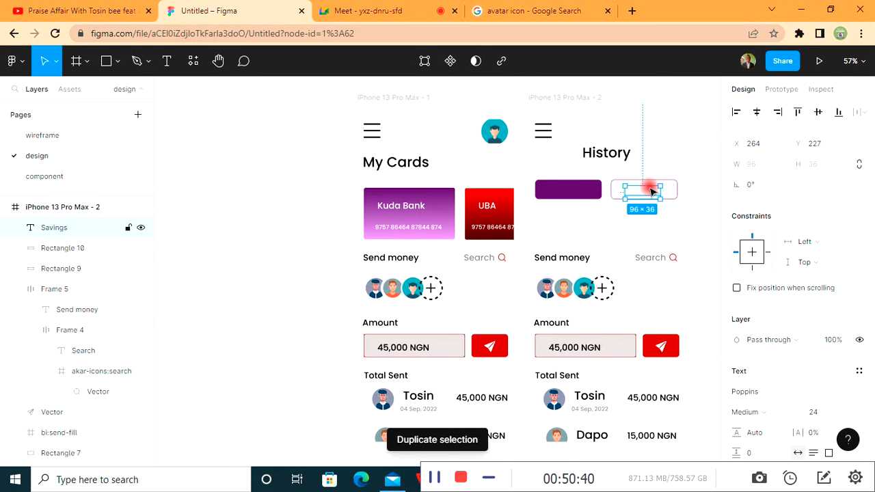
key("ctrl+z")
- Duplicate the Savings label, colour the copy purple 5E0A7B and centre it inside the outlined rectangle
left_click(566, 192)
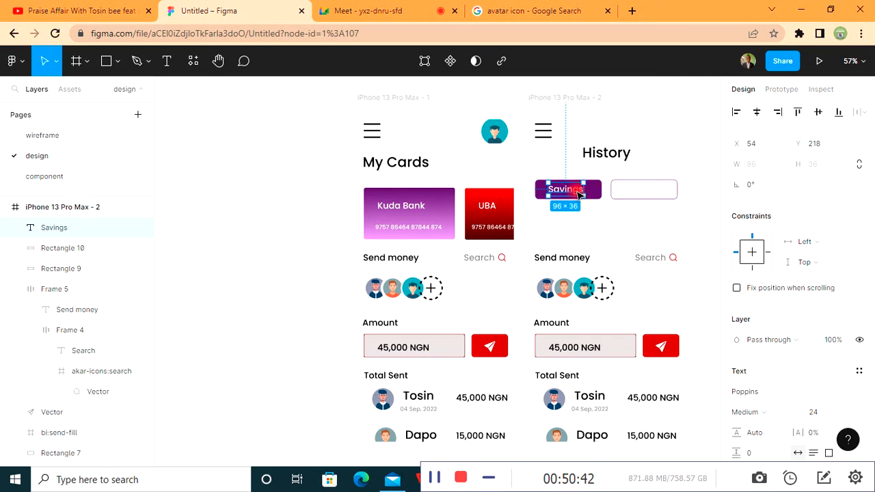
key("ctrl+d")
left_click_drag(566, 191, 640, 191)
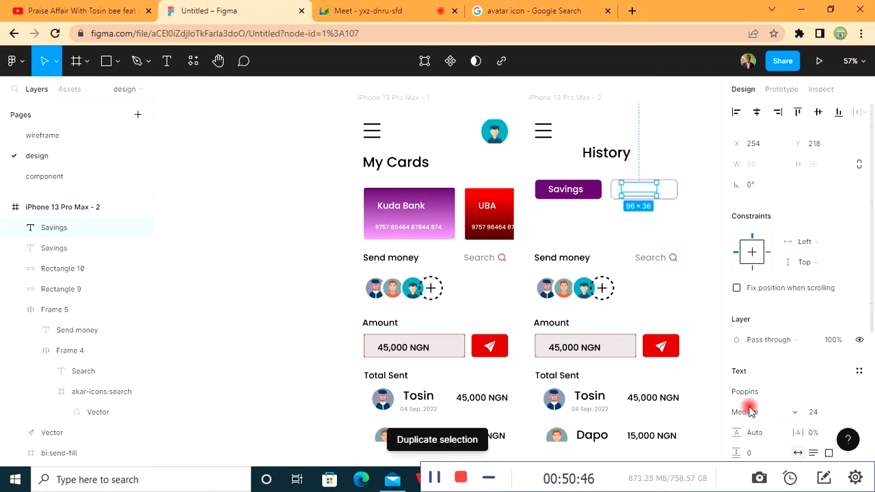
scroll(742, 390, "down", 5)
left_click(737, 324)
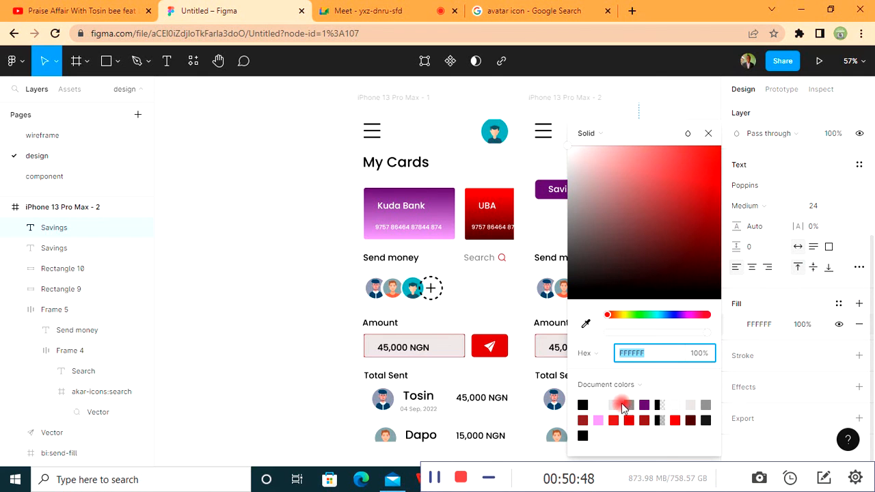
left_click(644, 404)
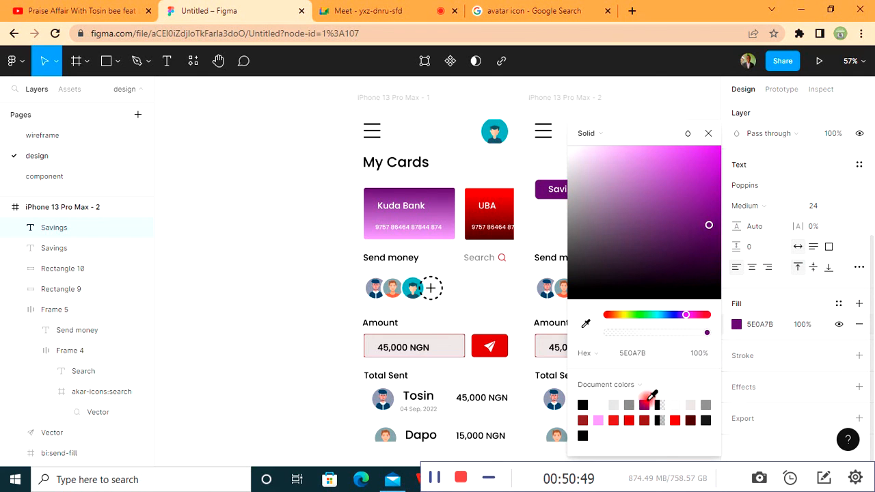
left_click(708, 134)
mouse_move(636, 194)
left_mouse_down()
mouse_move(649, 195)
mouse_move(641, 194)
left_mouse_up()
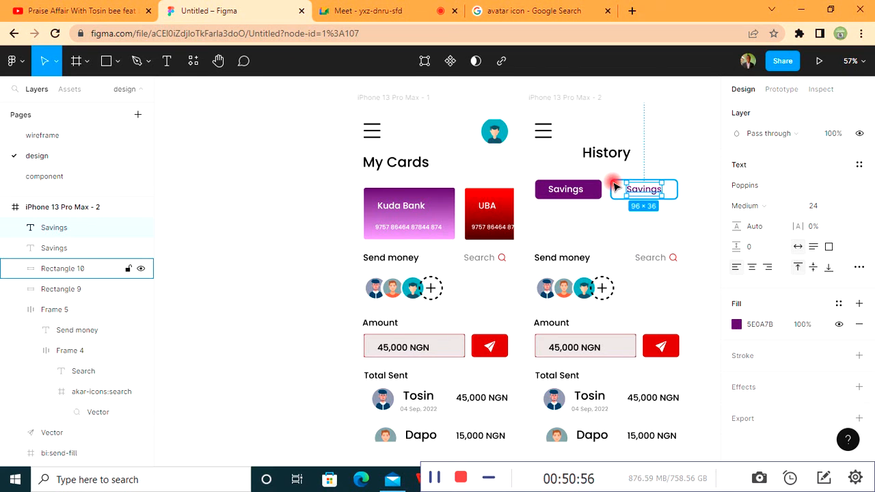
- Add auto layout to each Savings label together with its rectangle, making separate outlined and filled button frames
left_click(612, 180, "shift")
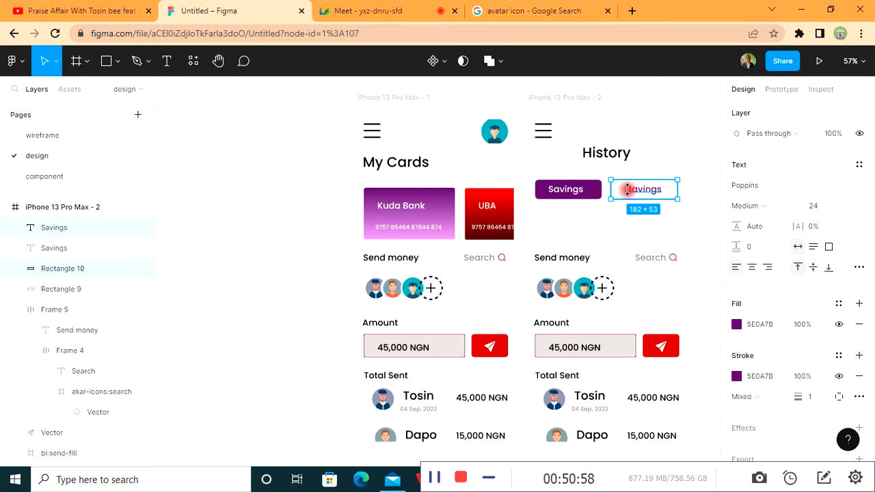
key("shift+a")
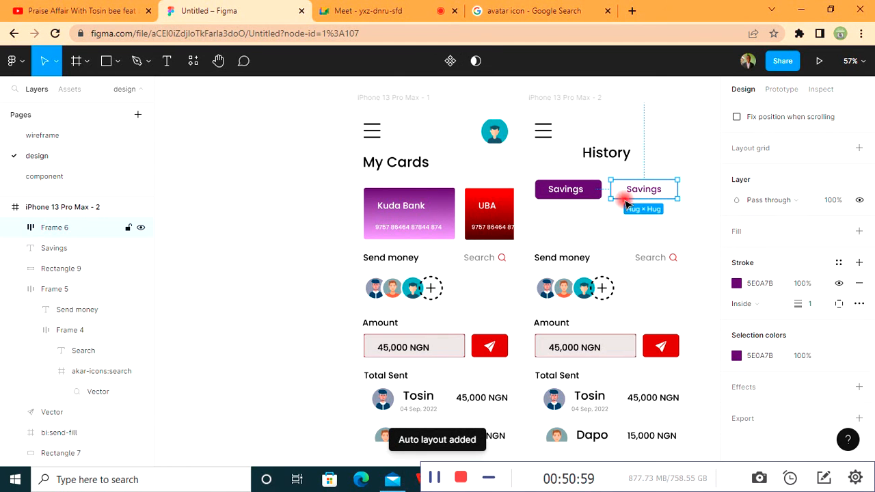
left_click(564, 189)
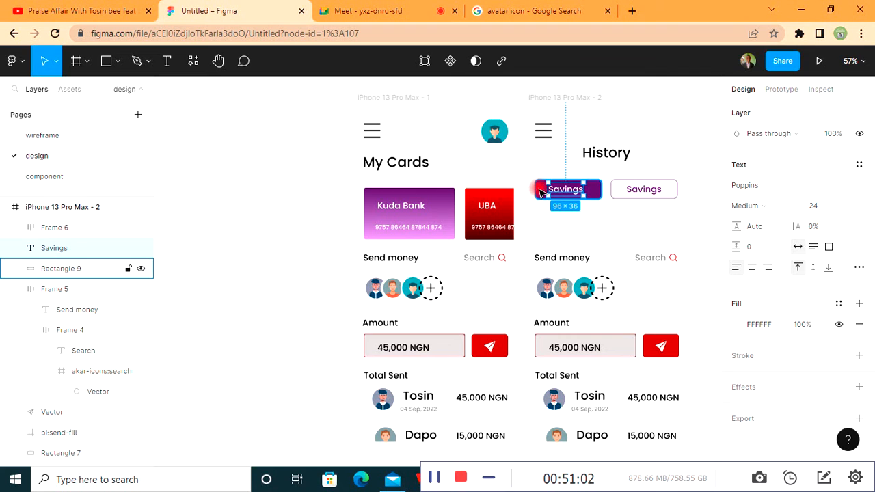
left_click(539, 187, "shift")
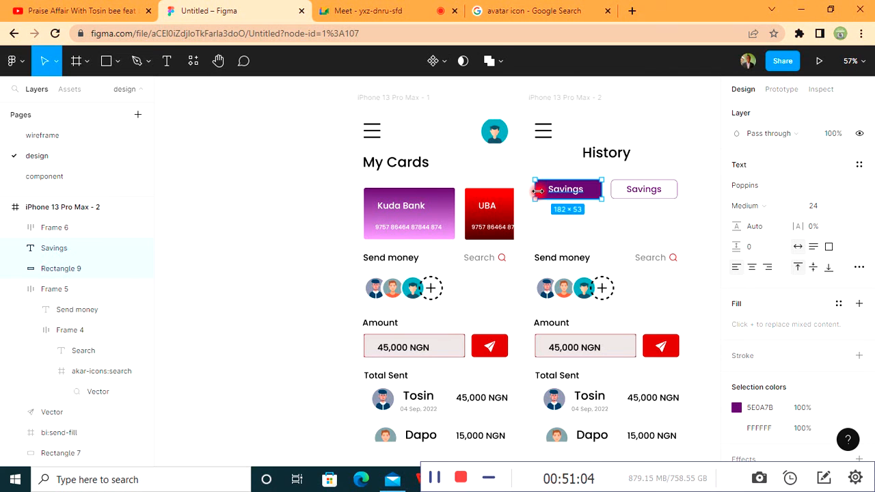
key("shift+a")
left_click(699, 195)
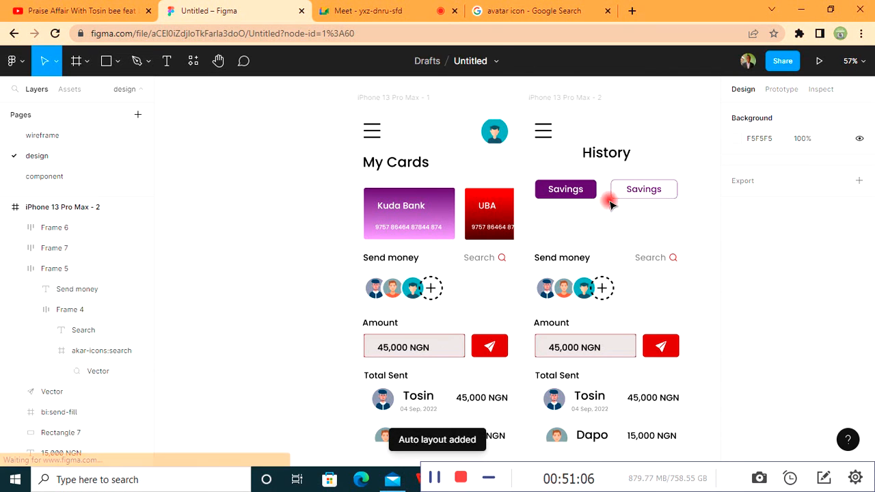
- Set the width of the filled Savings button on the History screen to 175
left_click(588, 193)
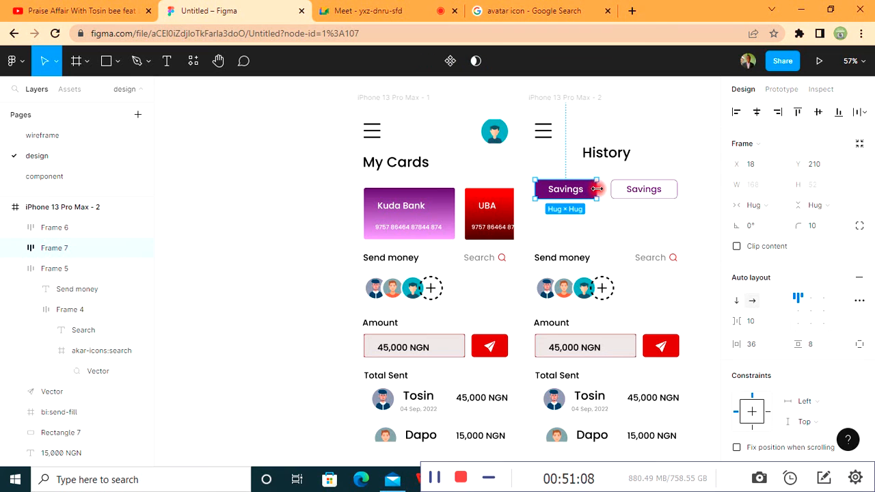
left_click(629, 189)
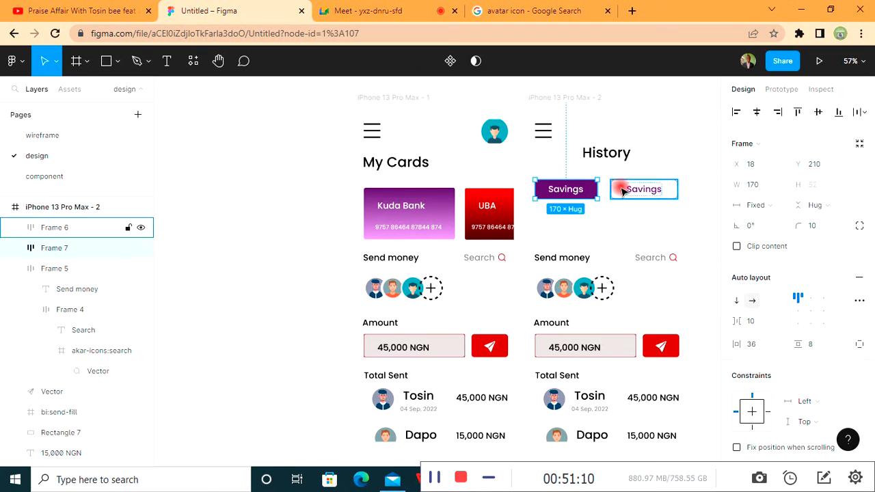
left_click(584, 193)
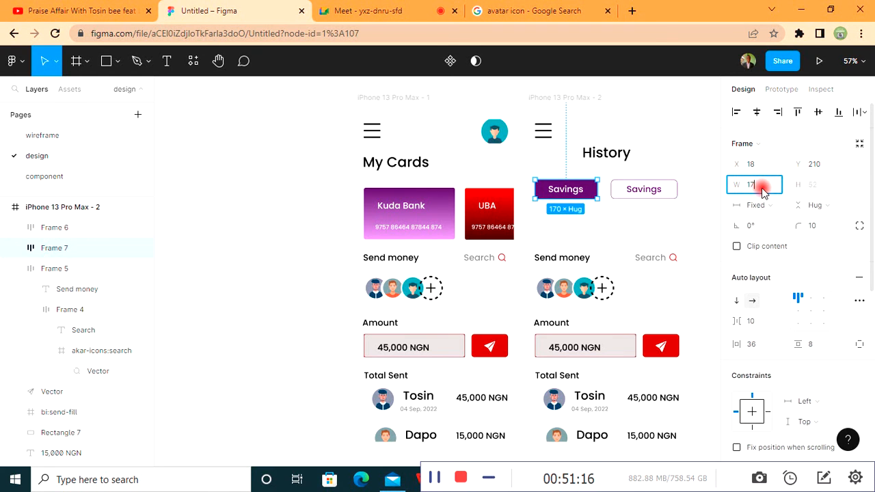
key("Return")
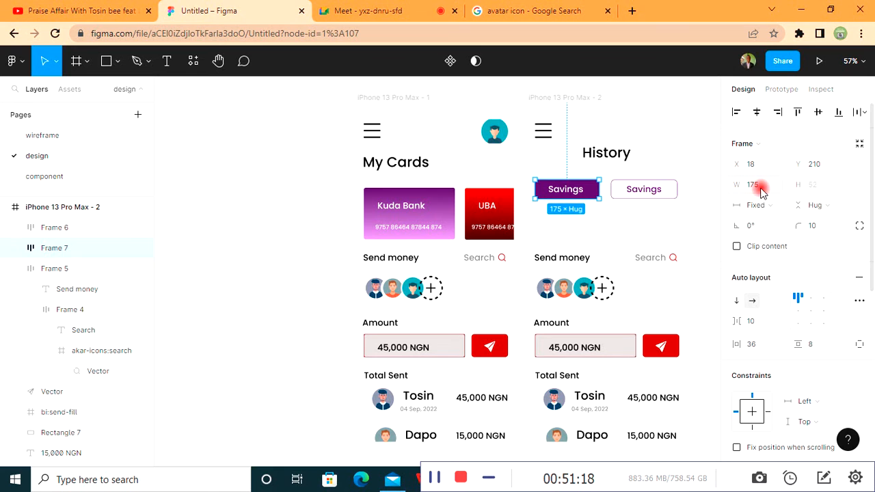
- Try to resize the width of the outlined Savings button, and undo the change
left_click(617, 189)
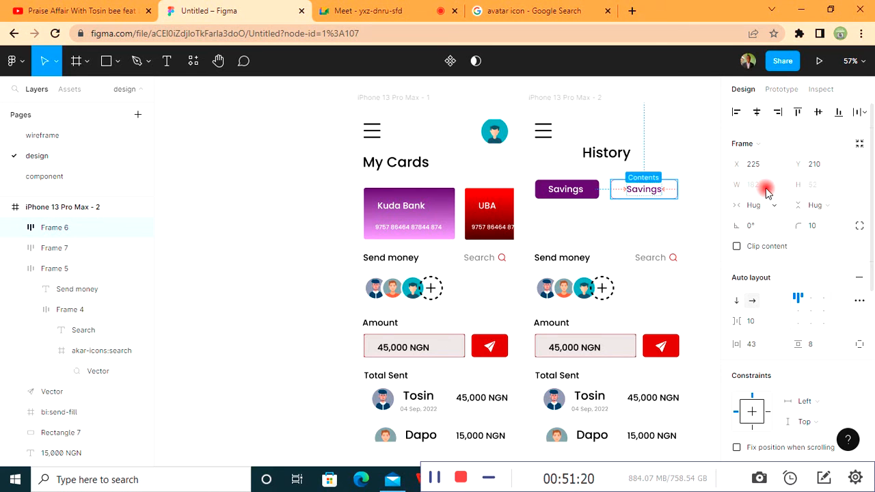
left_click_drag(609, 190, 716, 185)
left_click(744, 184)
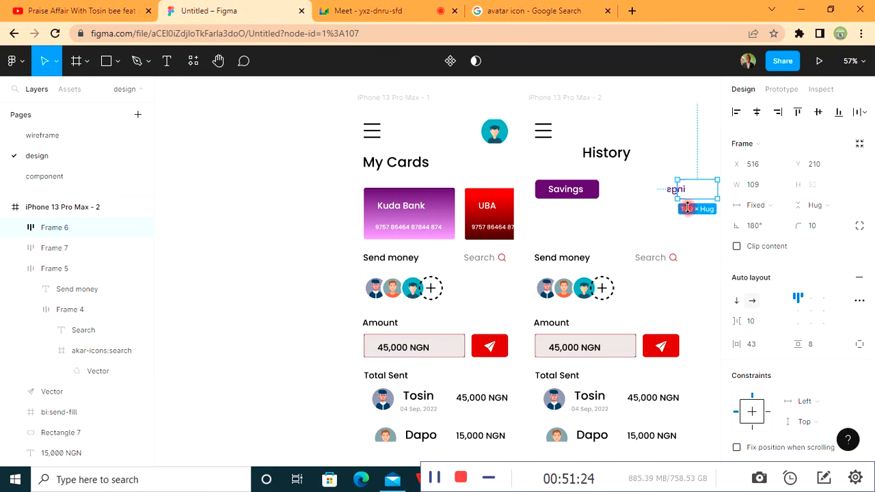
key("ctrl+z")
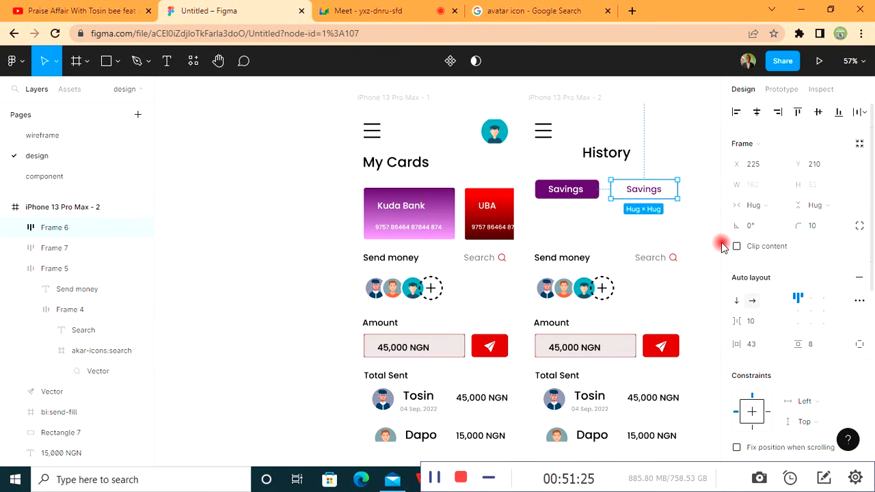
- Change the label inside the outlined button to Currents
left_click(11, 229)
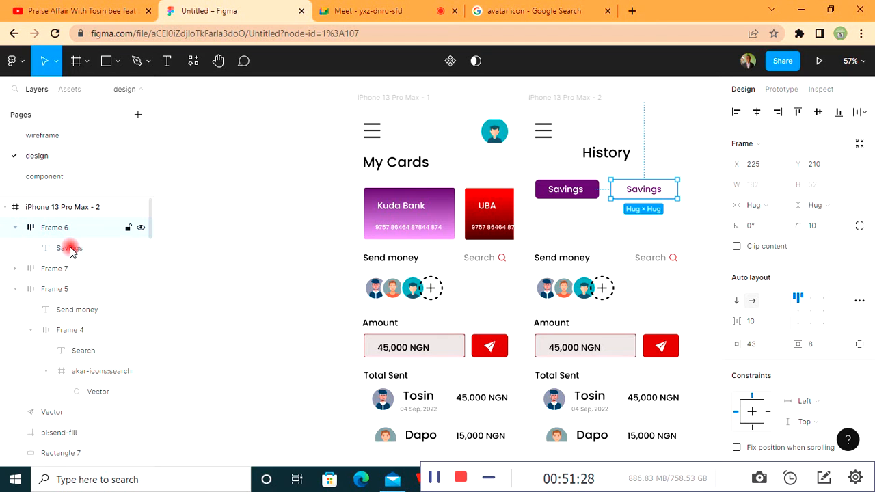
left_click(566, 194)
left_click(677, 215)
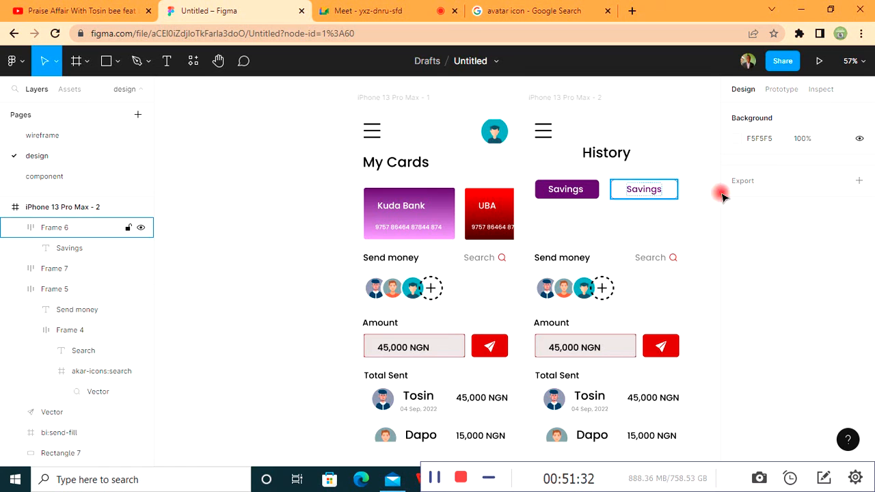
left_click(642, 190)
left_click(640, 193)
double_click(641, 193)
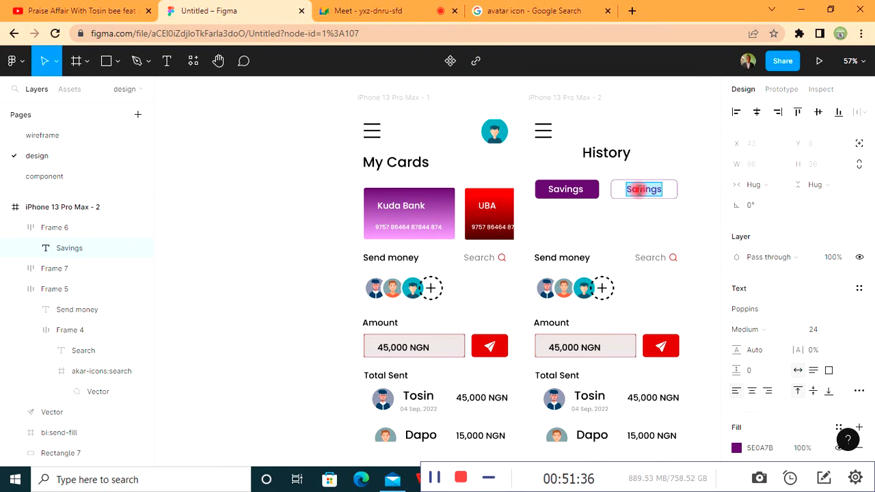
type("Currents")
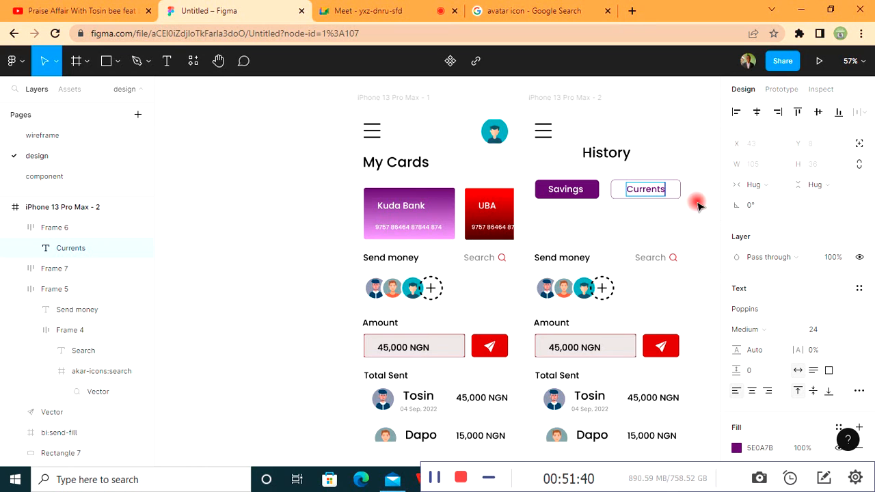
key("Escape")
key("Escape")
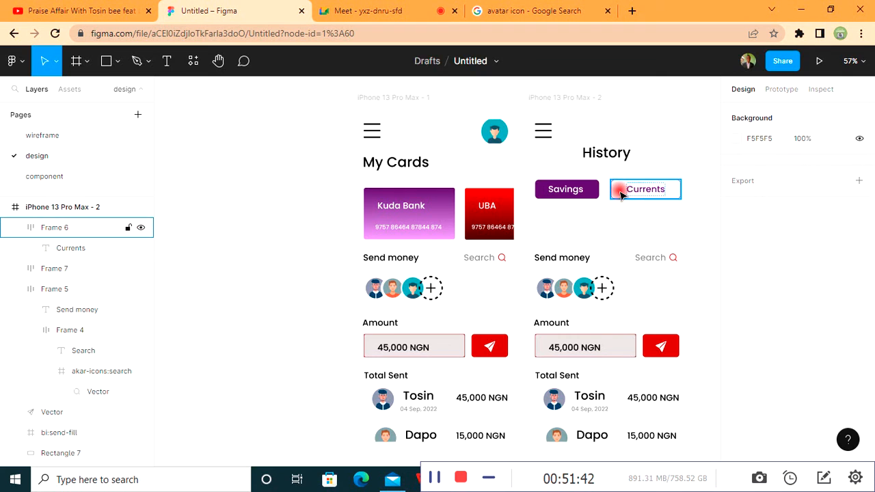
- Shift the outlined Currents button slightly closer to the filled Savings button
left_click(619, 192)
left_click(621, 192)
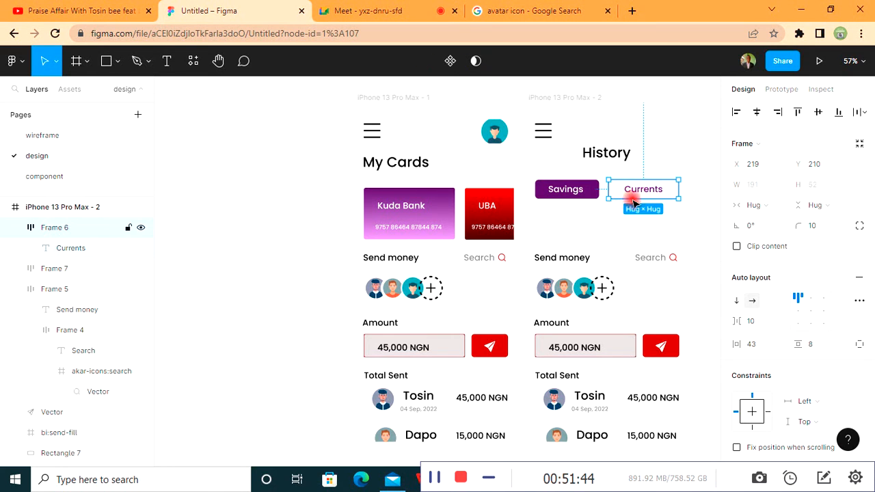
key("Escape")
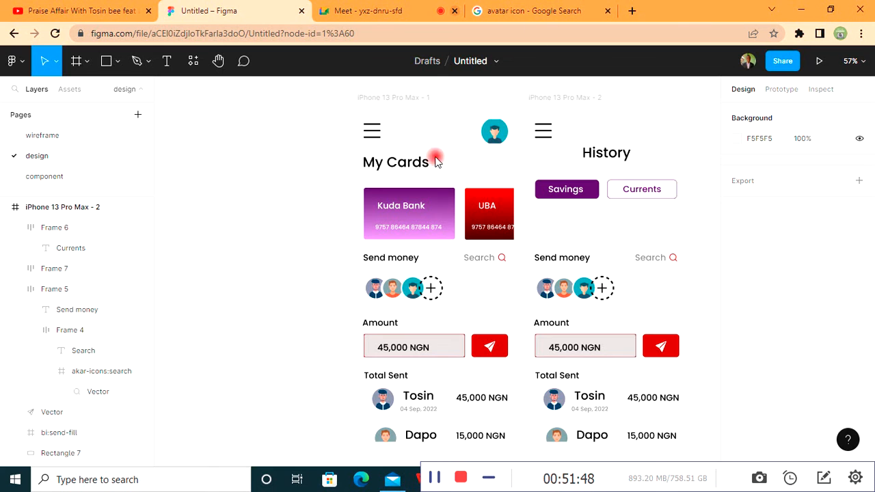
- Delete the Send money row on the History screen and place a copy of the Amount label reading Sept 2022 below the Savings button
left_click(545, 259)
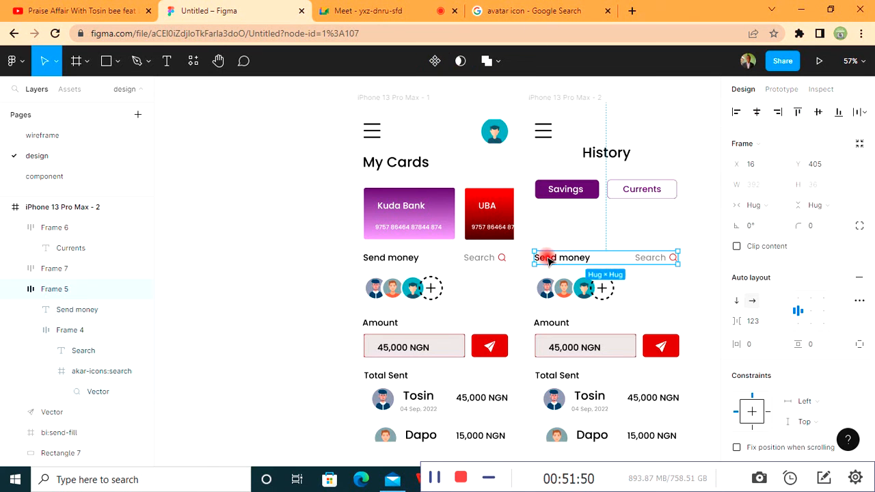
key("Delete")
left_click(553, 326)
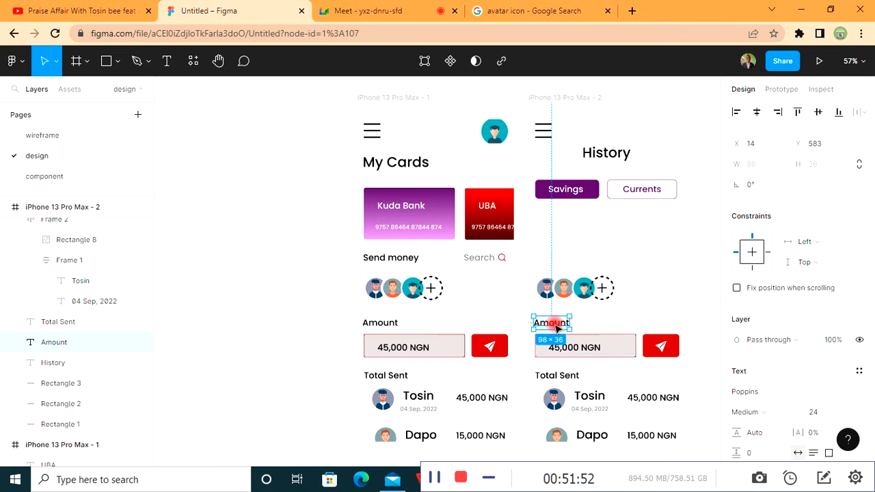
key("ctrl+d")
left_click_drag(555, 325, 557, 219)
type("Sept 2022")
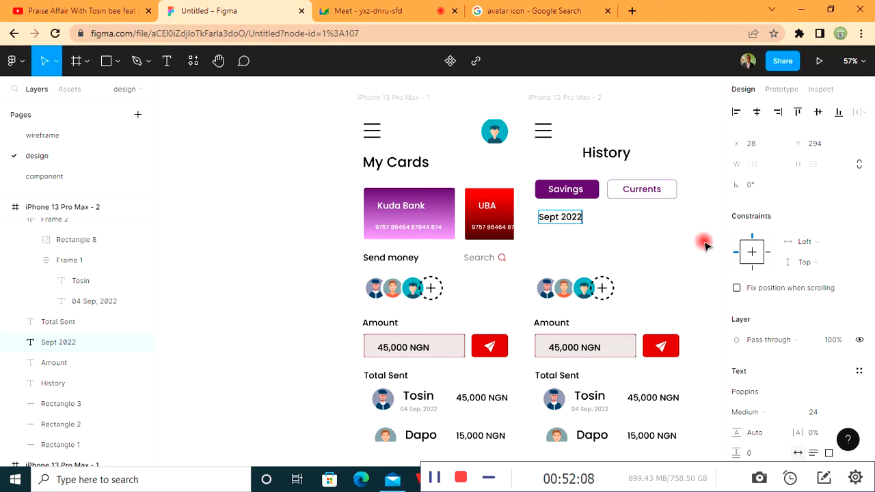
key("Escape")
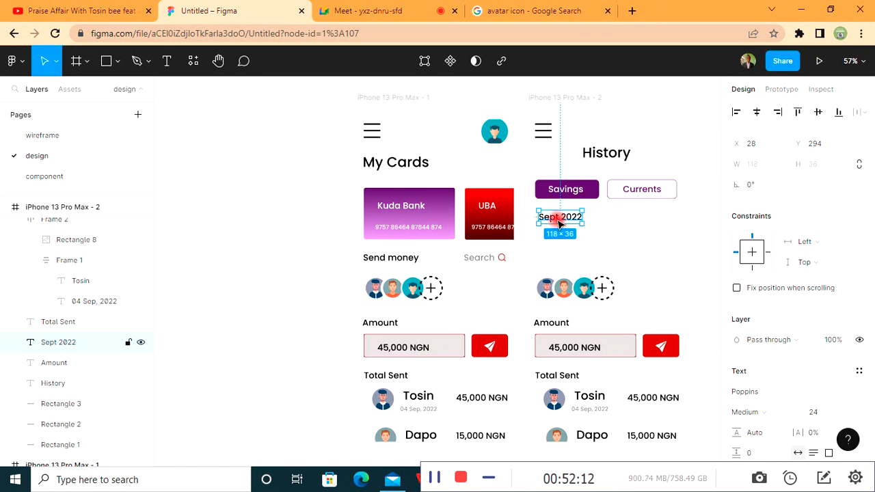
- Duplicate the Sept 2022 label, place the copy level with it below the Currents button and change its text to -47,000NGN
key("ctrl+d")
left_click_drag(558, 220, 645, 220)
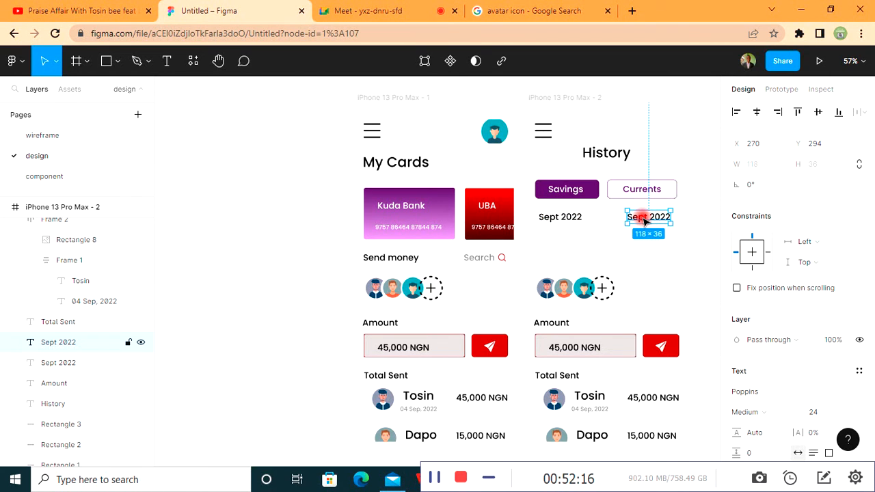
type("-47,000NGN")
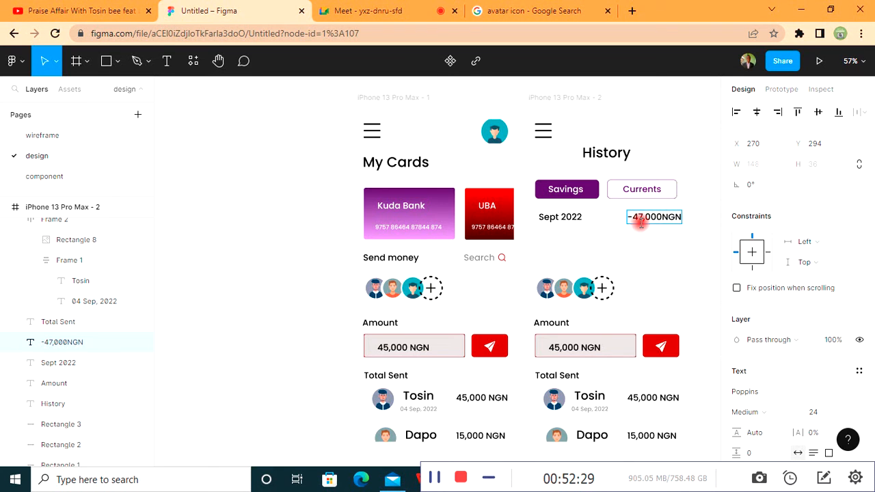
left_click(640, 220)
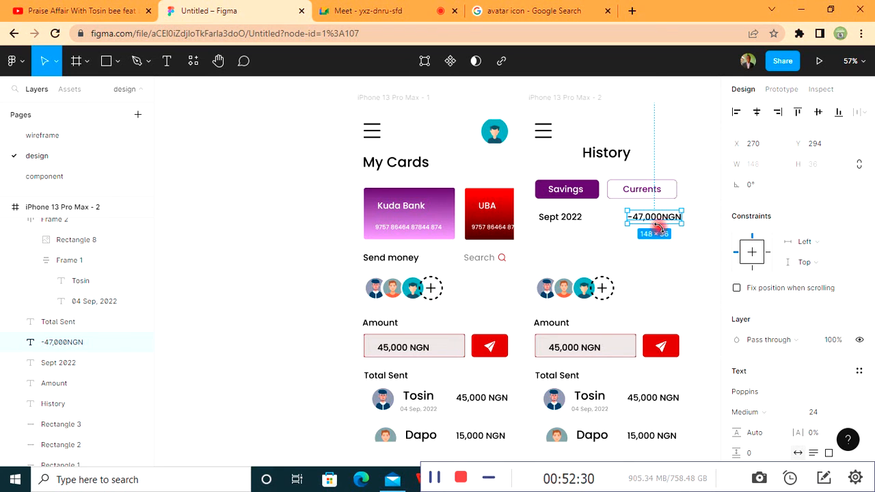
- Colour the -47,000NGN amount red D40000 and move it to X 257, in line with the Currents button's outer edge
scroll(805, 355, "down", 5)
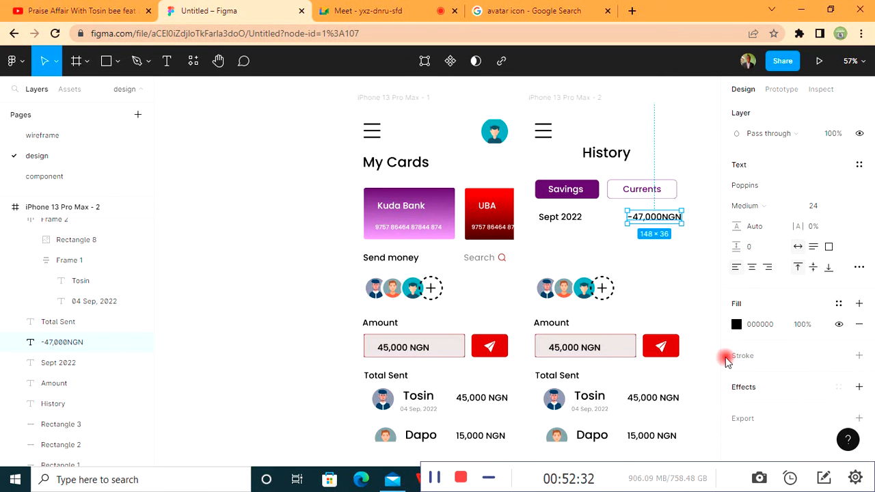
left_click(736, 324)
left_click(720, 172)
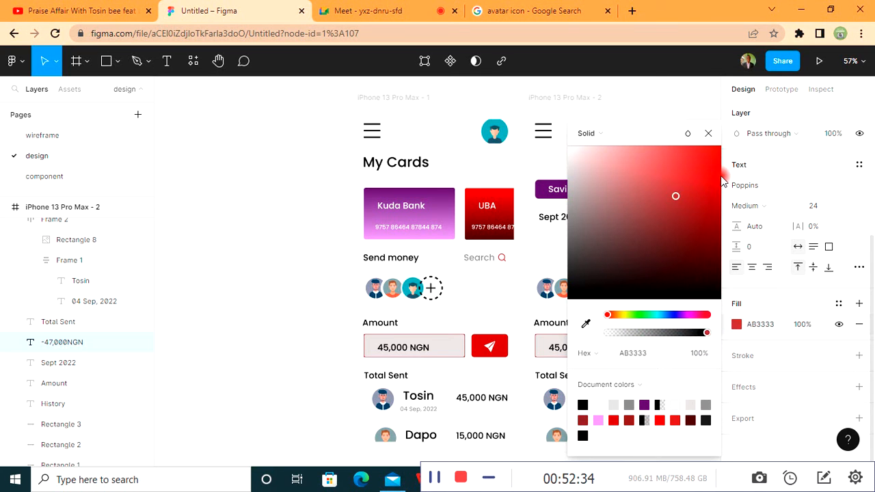
left_click(707, 132)
left_click(667, 225)
left_click(648, 218)
left_click_drag(648, 218, 643, 218)
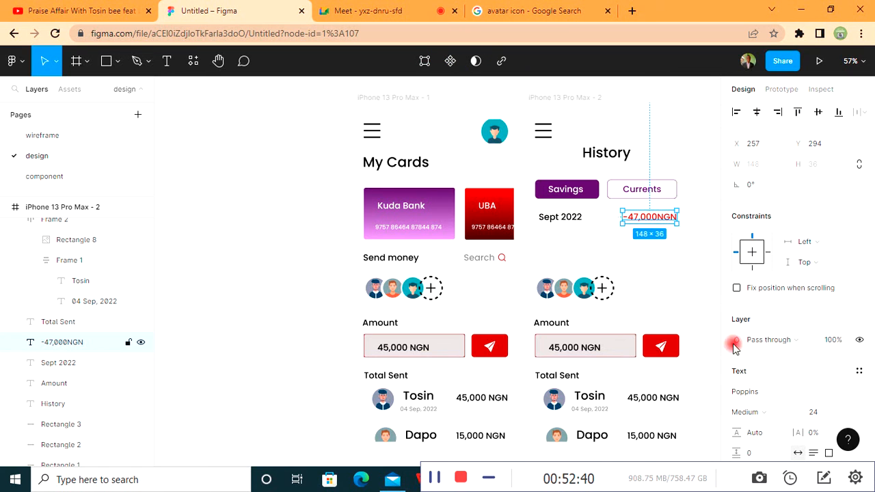
- Recolour the -47,000NGN amount to the softer red D92525 and nudge the Sept 2022 label to Y 295
scroll(746, 406, "down", 3)
left_click(735, 325)
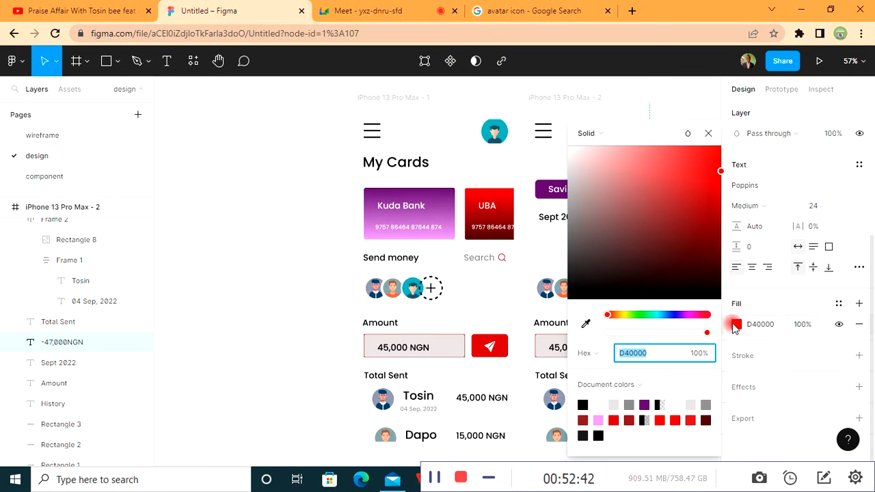
left_click(694, 169)
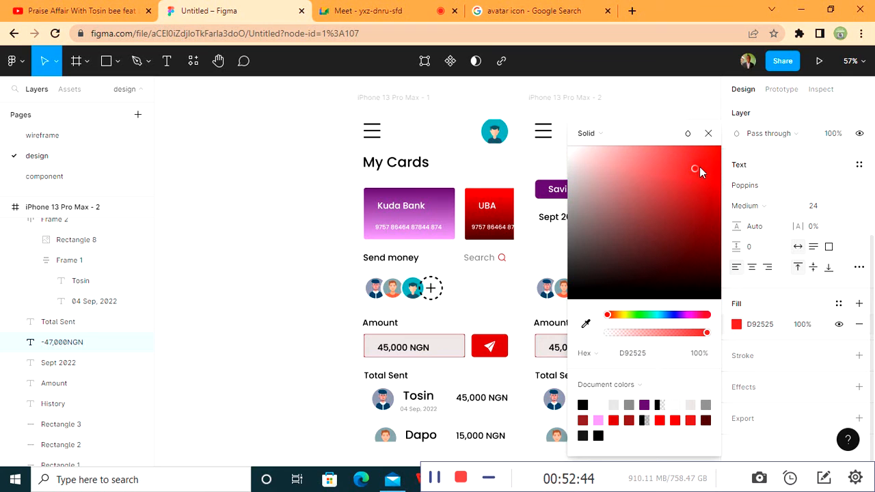
left_click(703, 110)
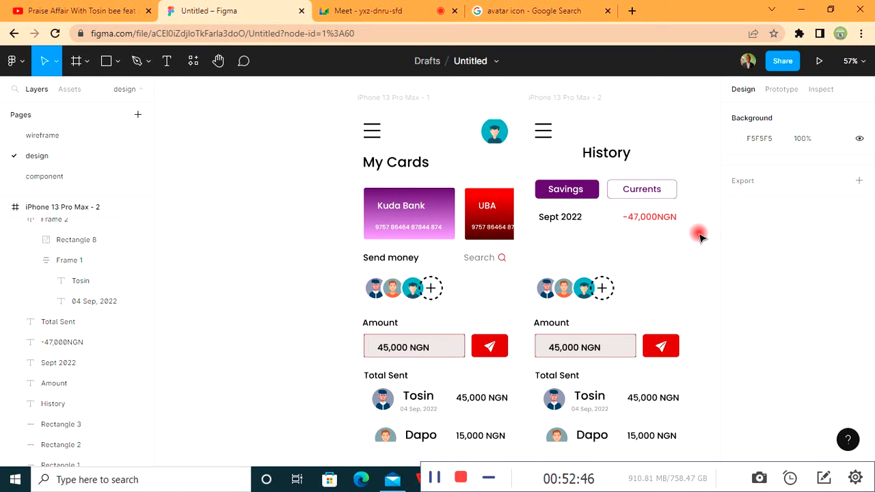
left_click(566, 217)
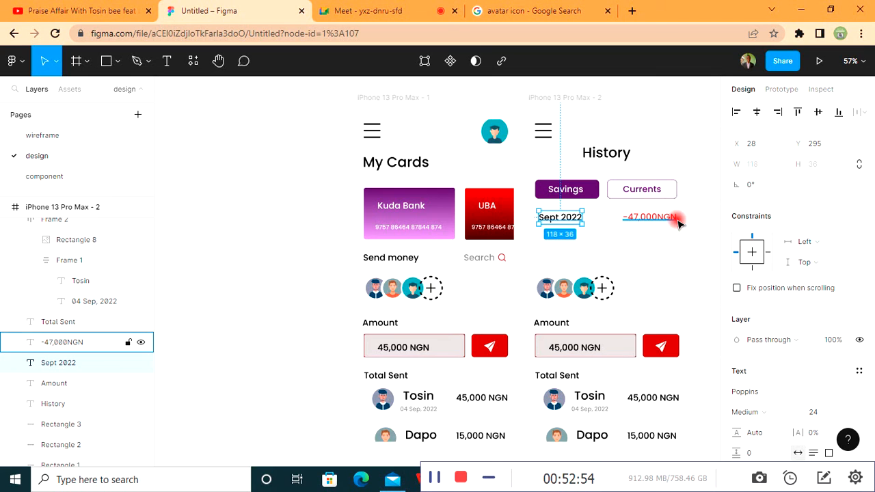
- Delete the avatar row, Amount label, 45,000 NGN input field and red send button from the History screen
left_click(549, 292)
left_click_drag(641, 270, 554, 329)
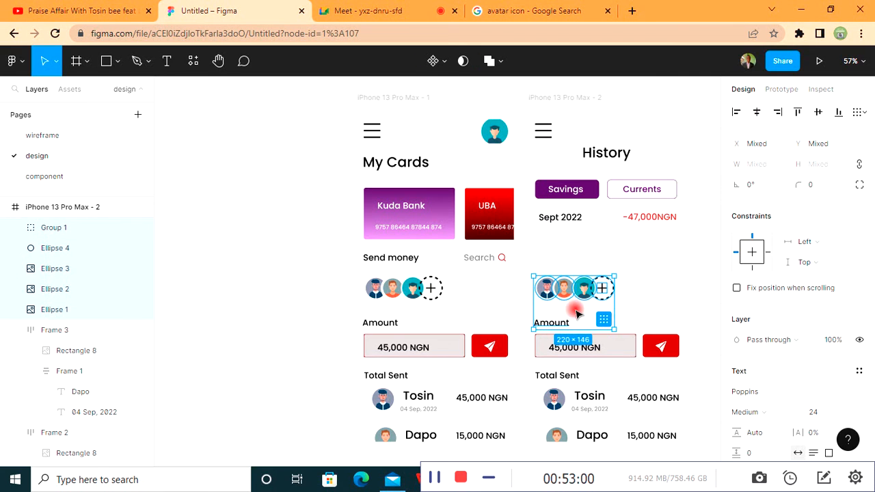
key("Delete")
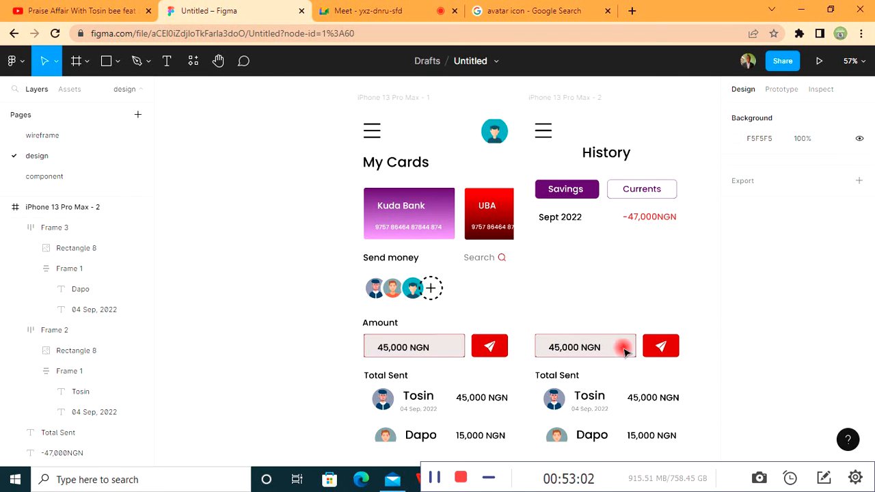
left_click_drag(602, 363, 526, 320)
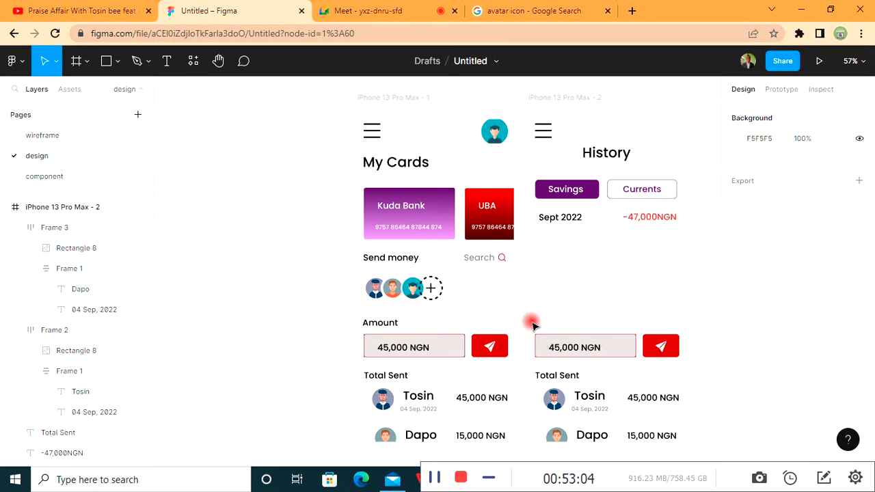
left_click_drag(648, 371, 664, 367)
key("Delete")
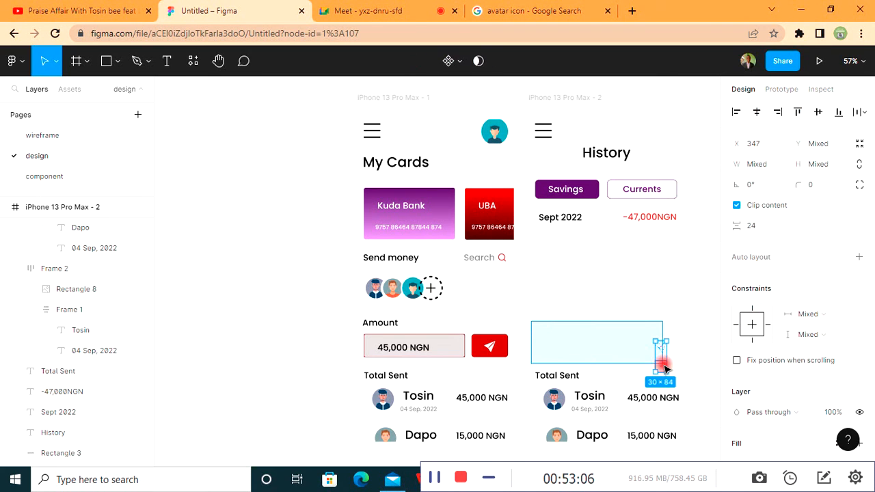
key("Delete")
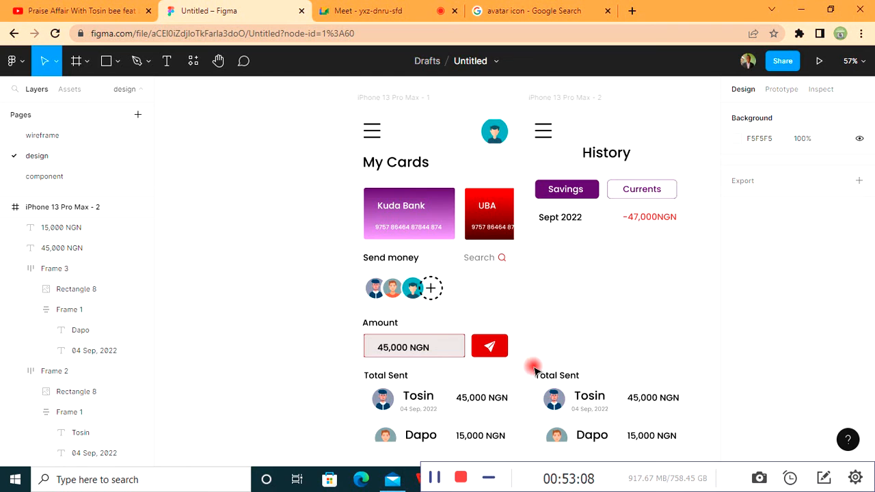
- Move the Total Sent heading with both transaction rows and their amounts up, directly below the Sept 2022 line
left_click_drag(533, 366, 673, 446)
left_click_drag(608, 412, 612, 280)
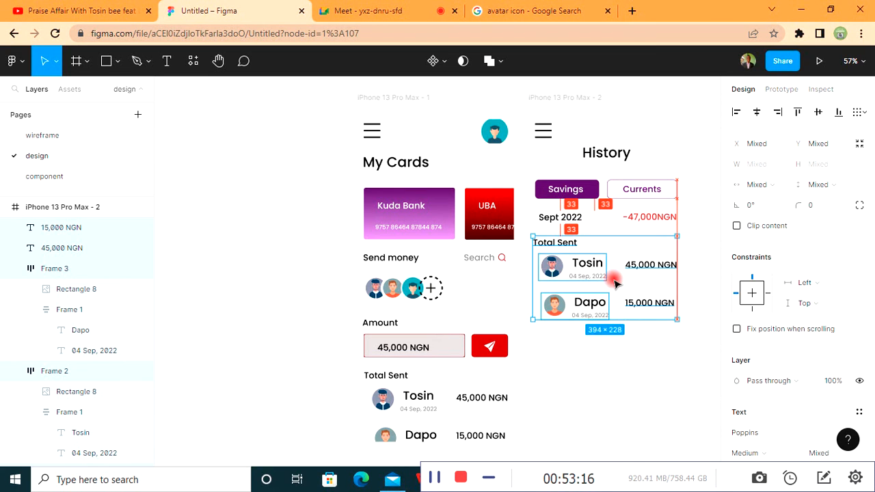
left_click(695, 275)
- Duplicate the two transaction rows with their amounts directly below the originals and shift the last row's avatar-and-name frame in line with the others
left_click_drag(533, 250, 630, 315)
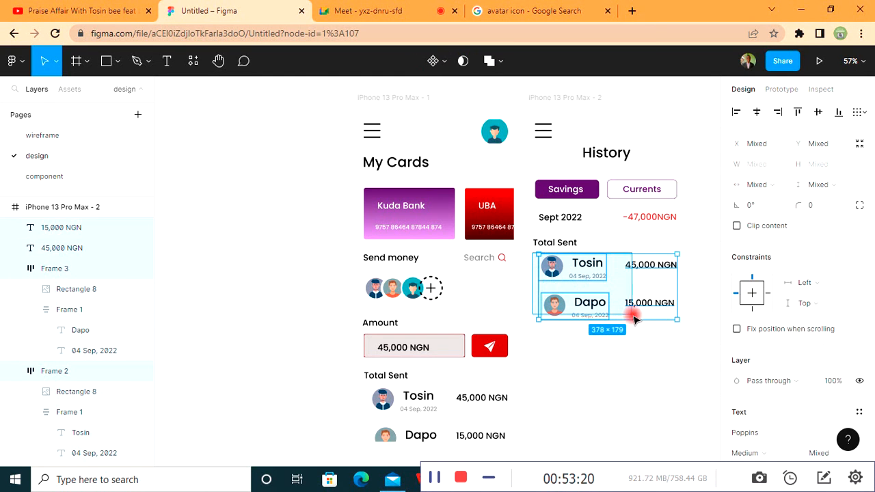
key("ctrl+d")
left_click_drag(619, 283, 624, 360)
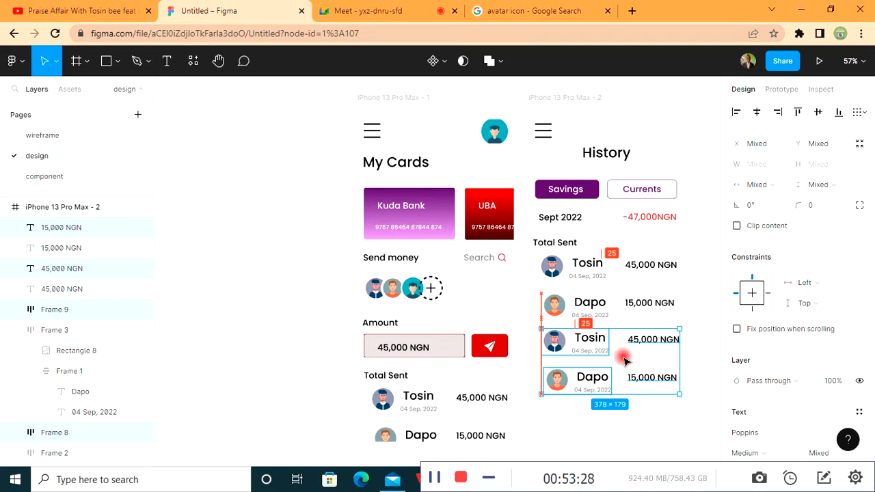
left_click(596, 391)
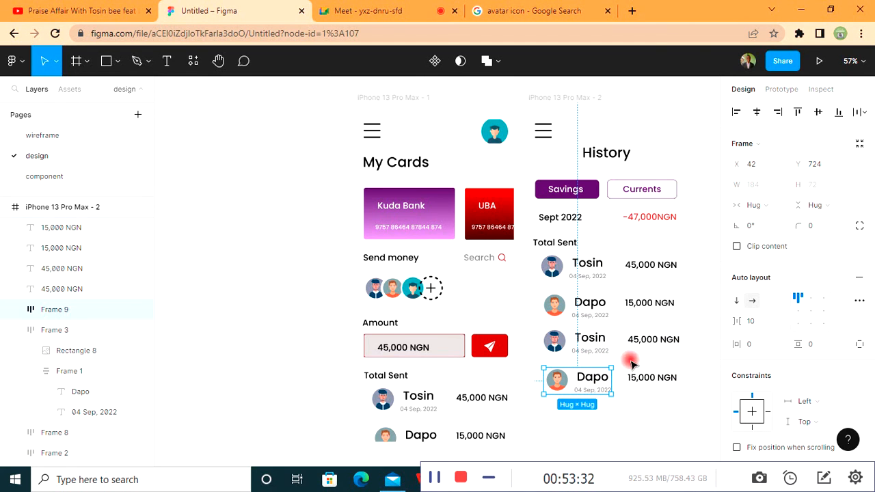
left_click(699, 325)
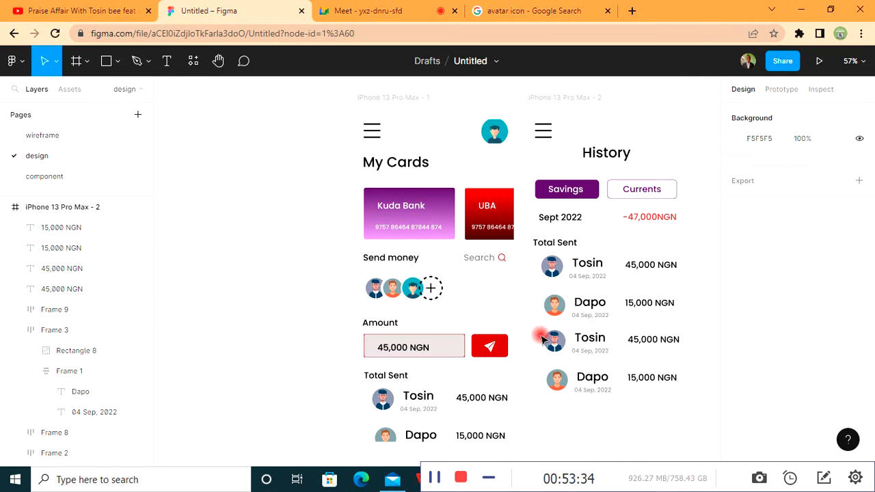
left_click(562, 386)
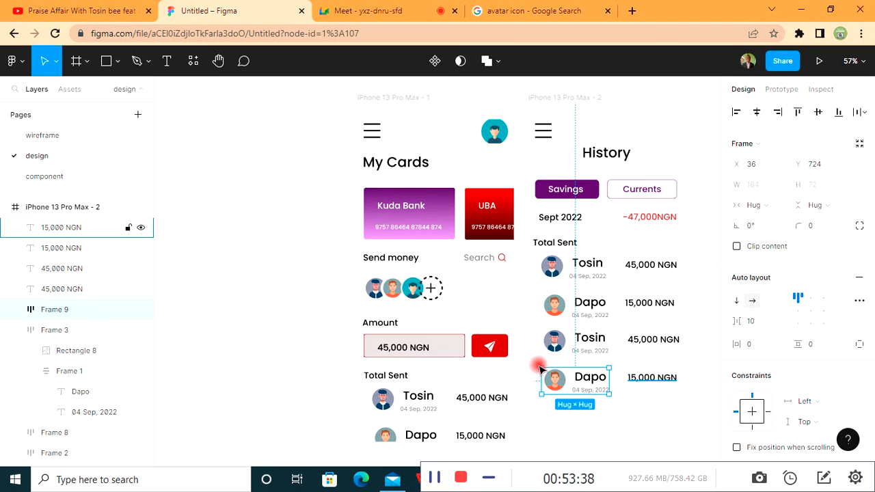
- Add a fifth transaction row at the end of the History list by duplicating the third row with its 45,000 NGN amount
left_click_drag(702, 325, 608, 423)
key("ctrl+d")
left_click(700, 361)
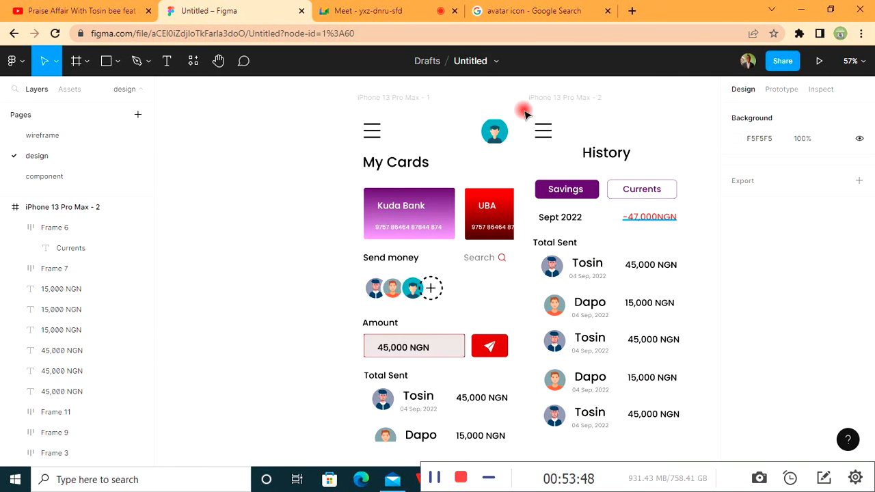
- Show the 1000-row and 5-column layout grids on the History frame
left_click(562, 96)
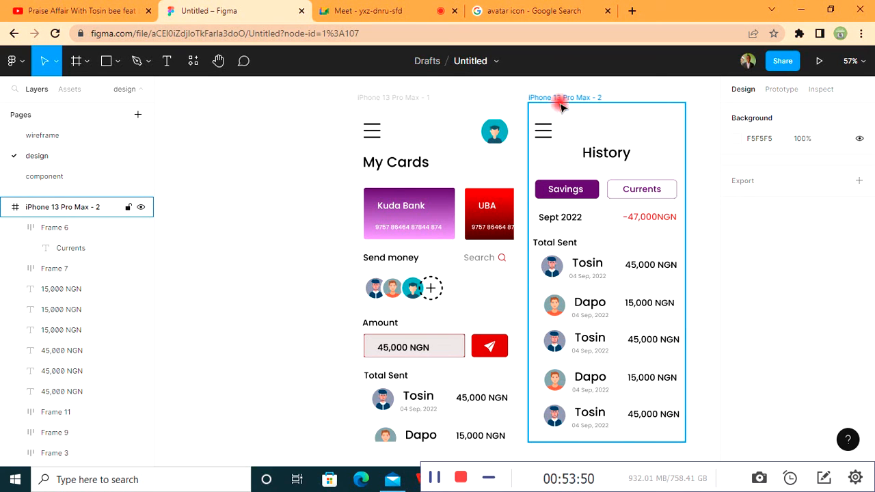
left_click(560, 98)
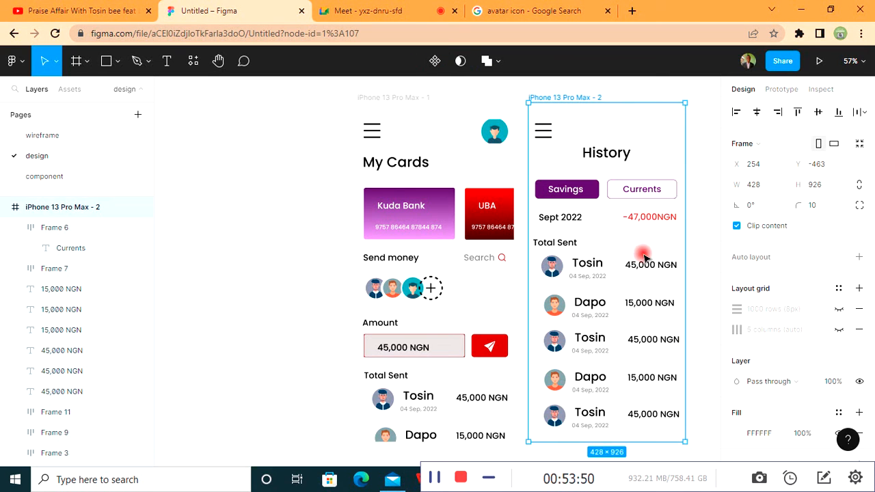
left_click(547, 245)
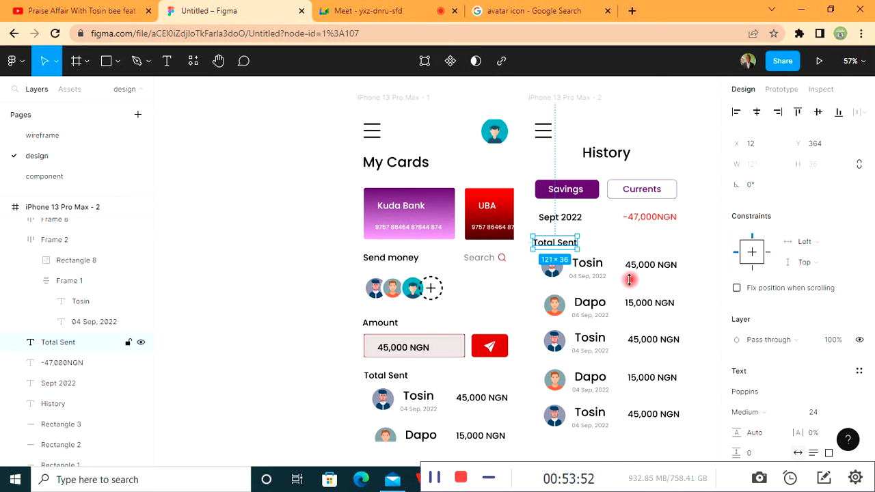
left_click(555, 313)
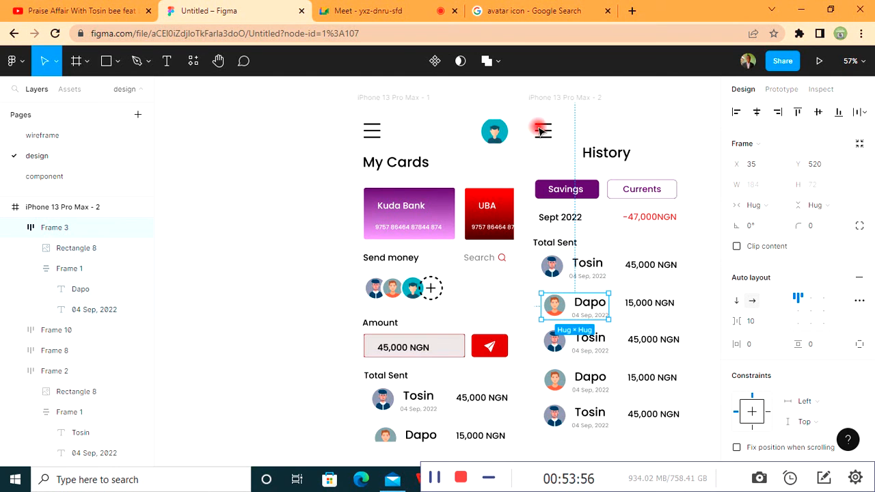
left_click(541, 100)
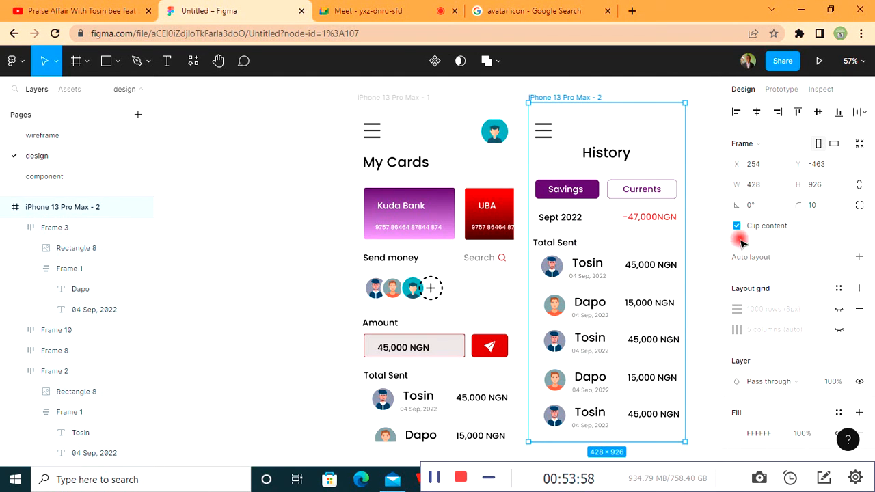
left_click(838, 309)
left_click(838, 329)
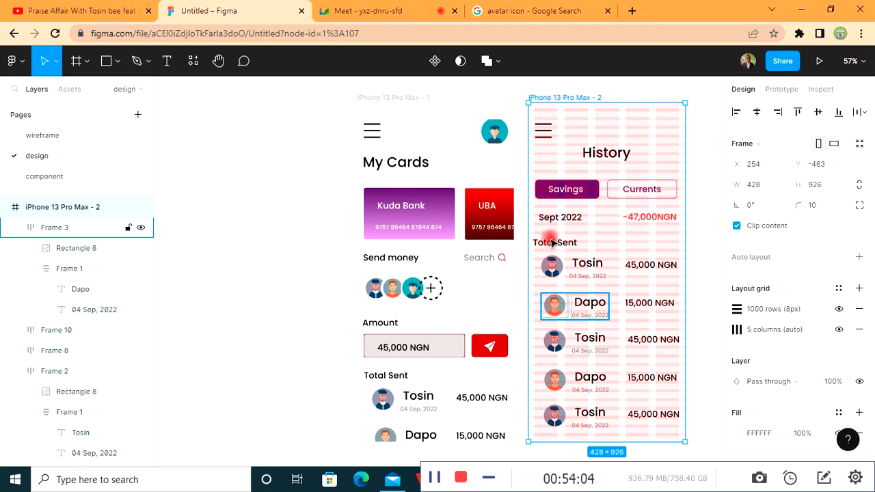
- Nudge the avatar-and-name frames of the five transaction rows horizontally so they line up at X 33
left_click(556, 383)
left_click(556, 418)
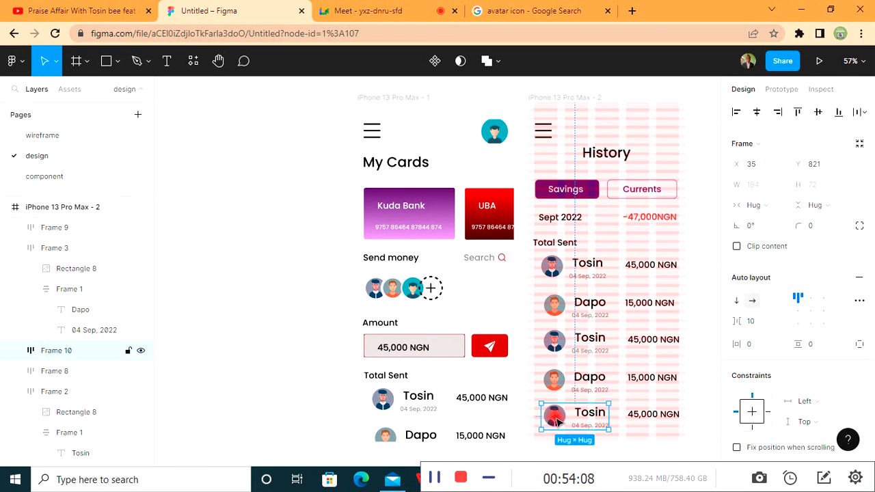
left_click(557, 342)
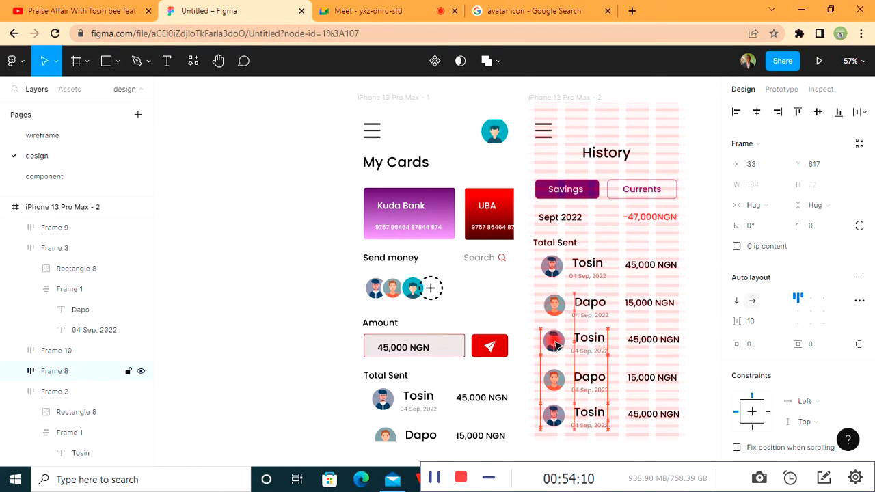
left_click(555, 309)
left_click(550, 268)
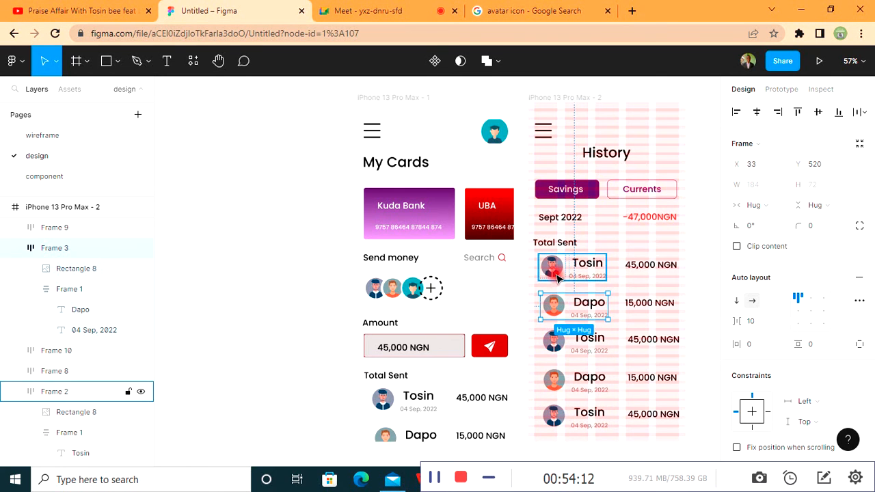
key("Right")
key("Right")
key("Right")
key("Right")
key("Right")
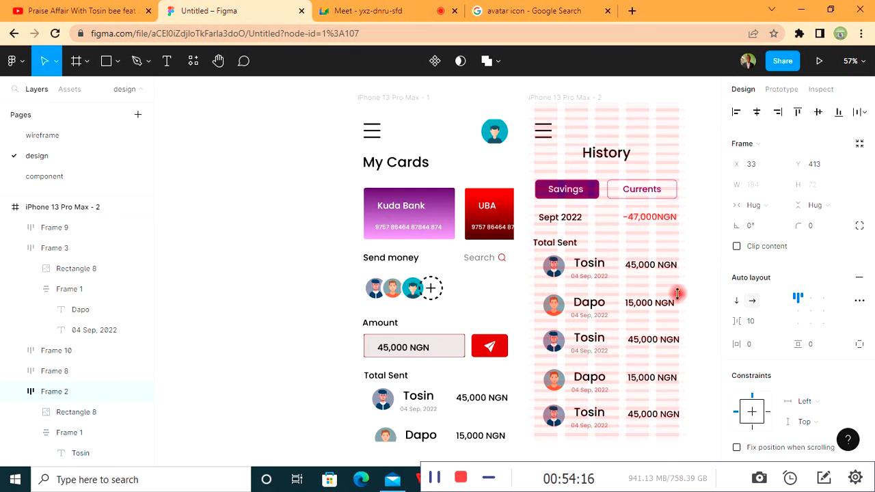
- Hide the row and column layout grids on the History frame
left_click(555, 245)
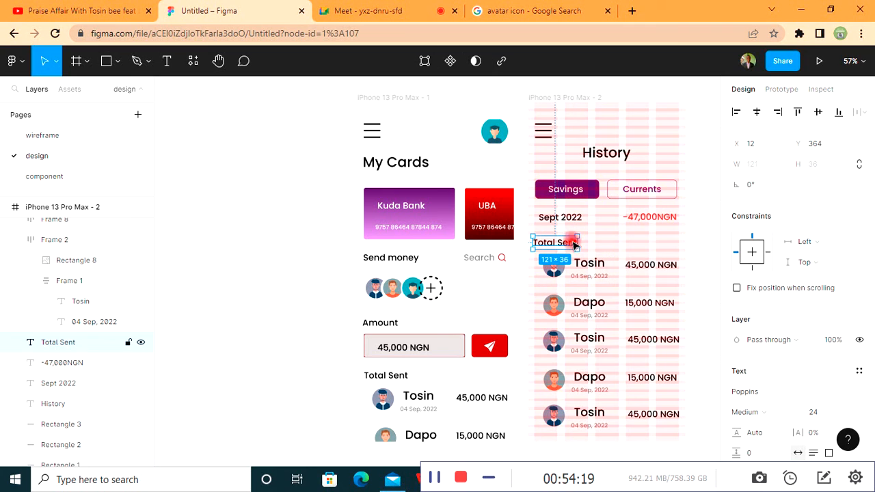
left_click(537, 97)
left_click(838, 309)
left_click(839, 330)
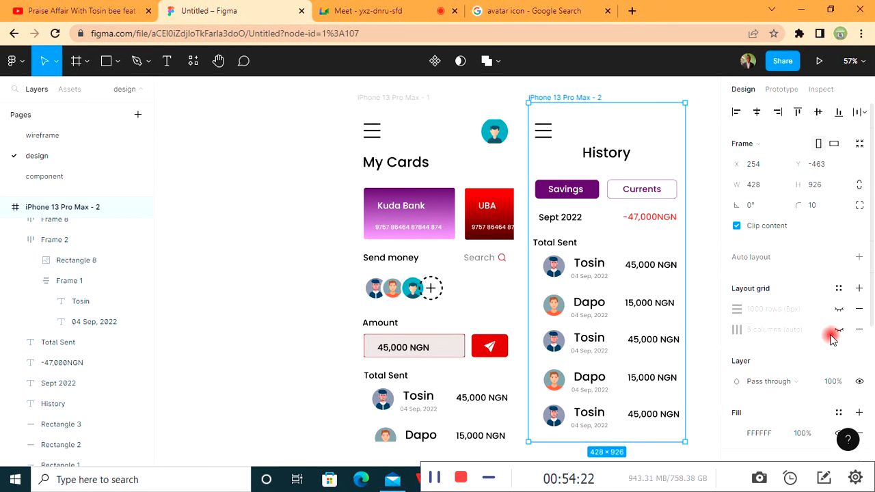
- Duplicate the whole History screen to create a third phone screen beside it
left_click(718, 349)
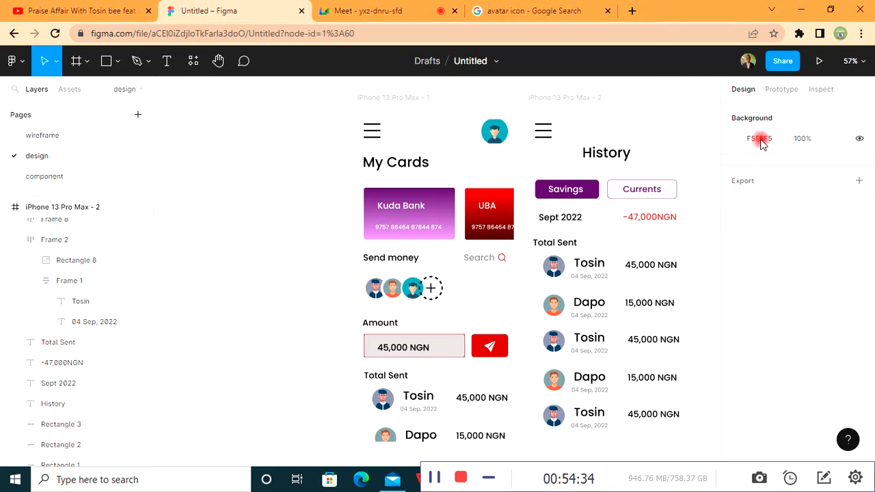
left_click(566, 97)
key("ctrl+d")
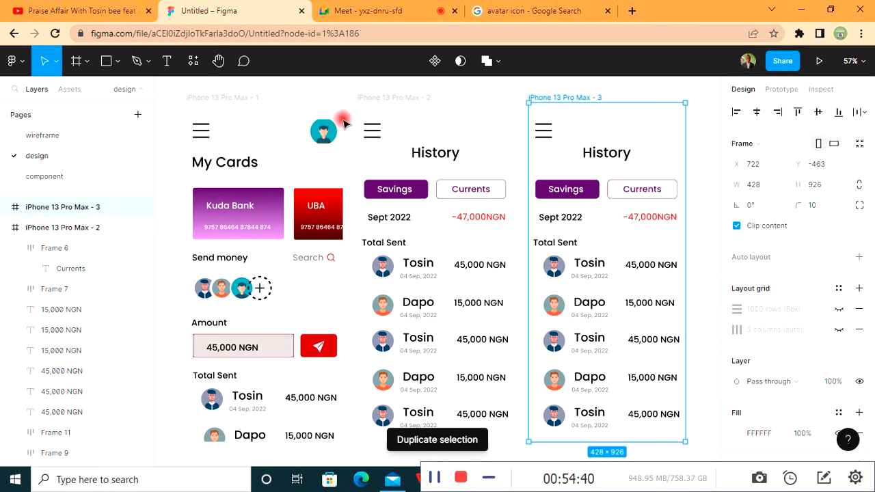
- Change the third screen's History heading to Beneficiary and centre it horizontally in the frame
left_click(612, 153)
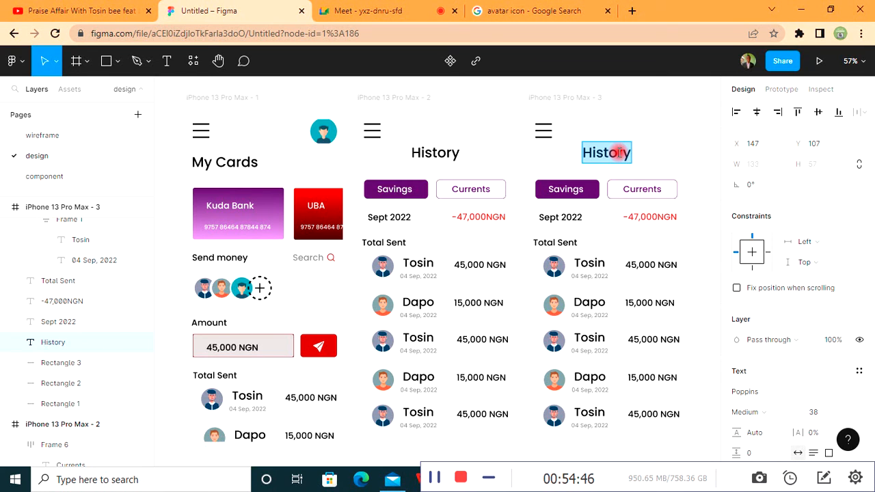
type("b")
key("BackSpace")
type("Bene")
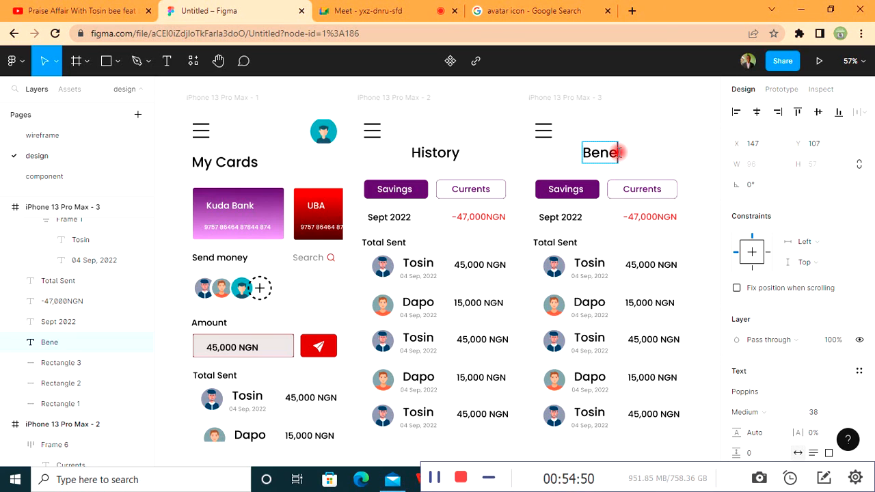
type("ficiary")
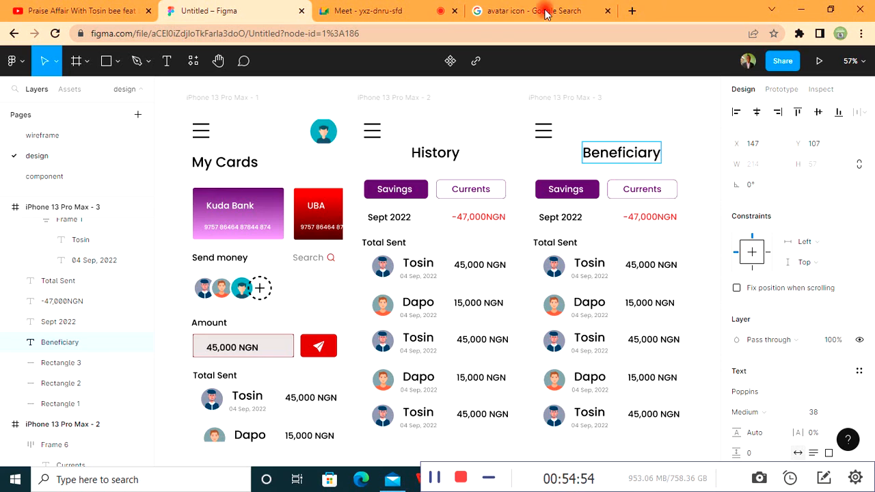
key("Escape")
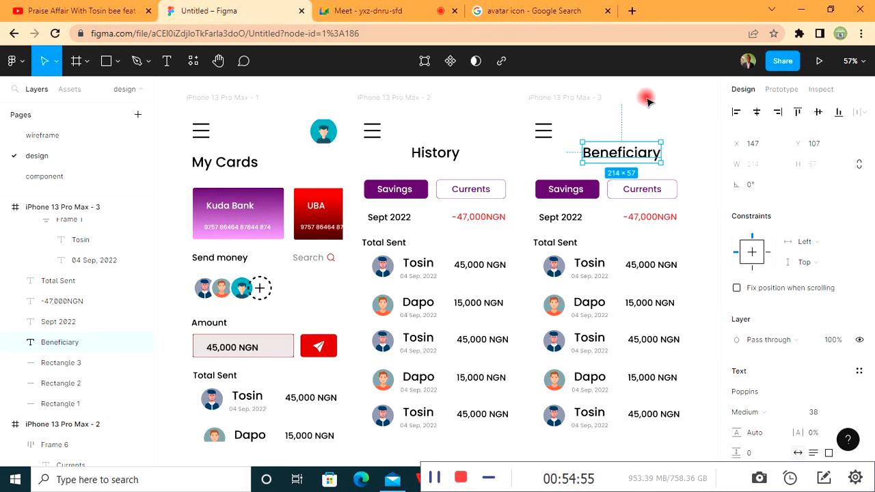
left_click(757, 115)
left_click(307, 162)
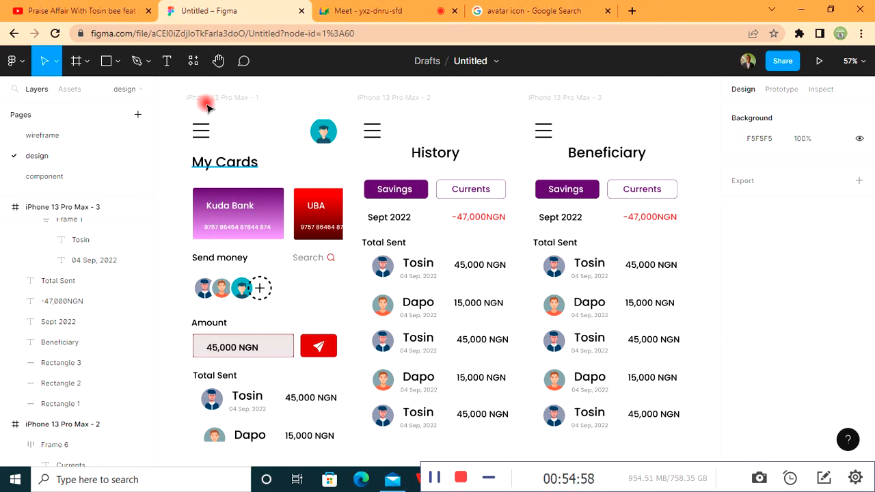
left_click(209, 98)
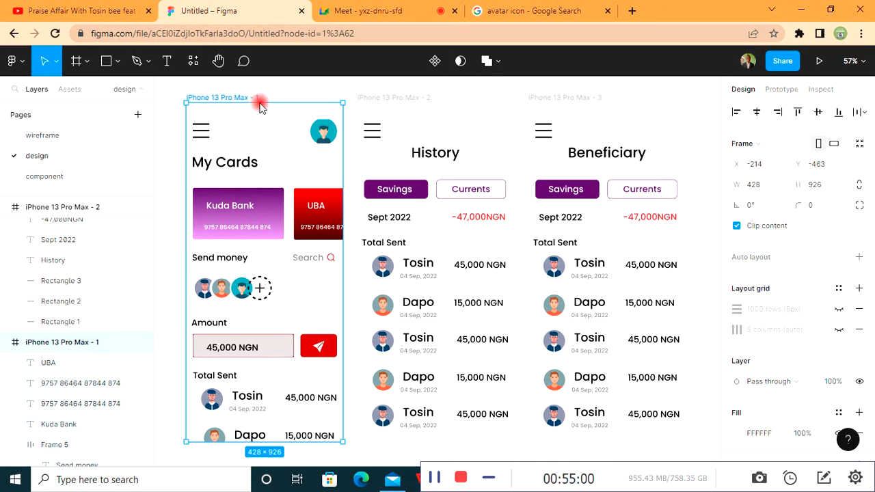
left_click(778, 90)
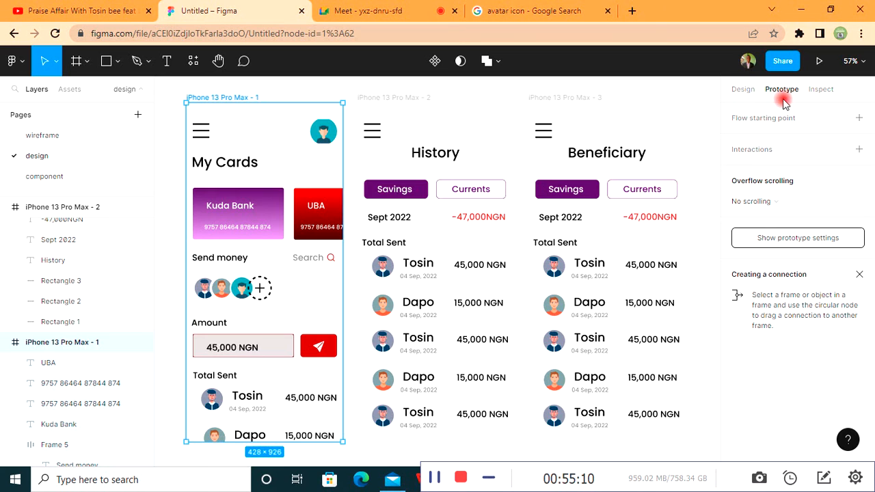
left_click(742, 88)
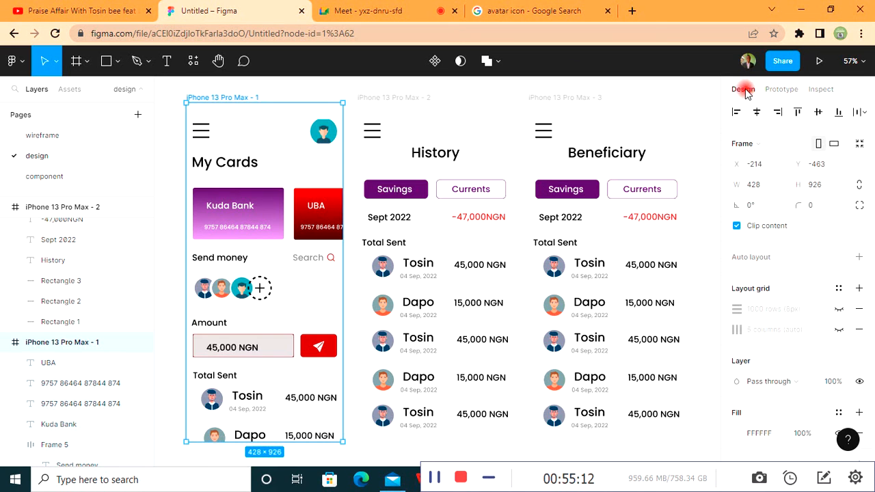
left_click(783, 91)
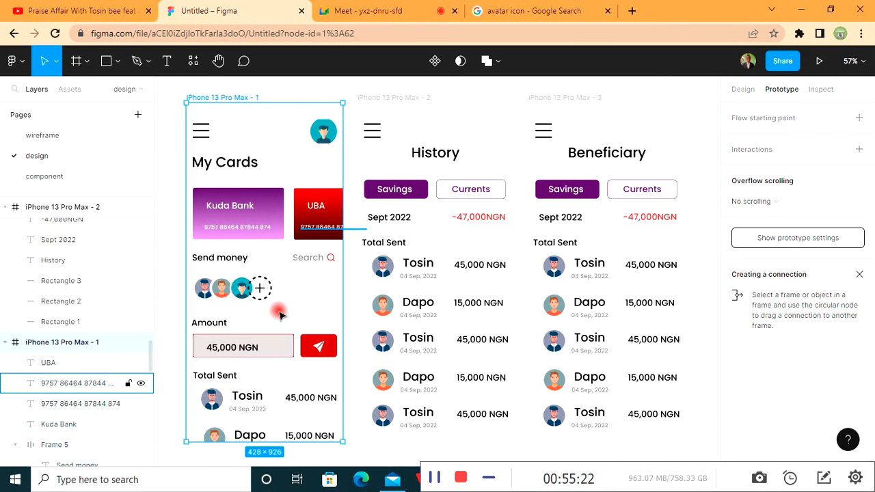
scroll(319, 264, "down", 1)
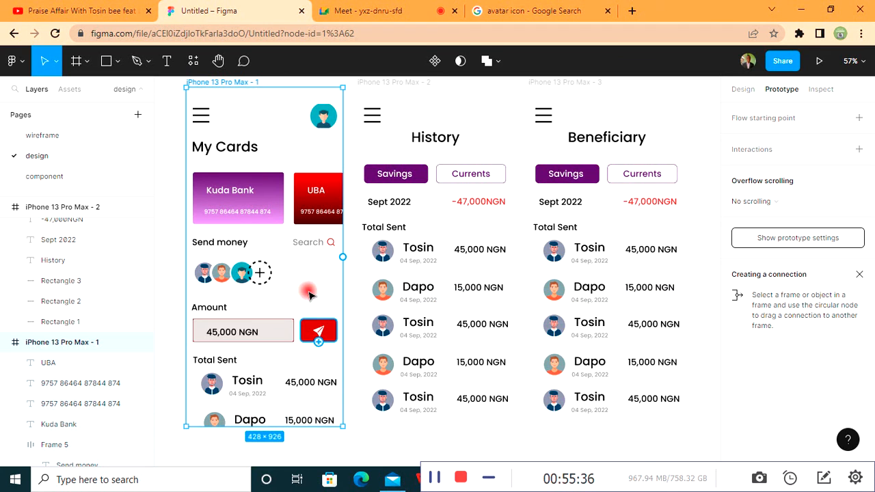
- Duplicate the My Cards screen's Total Sent label, place the copy at X 284 on the same line and change its text to View more
left_click(229, 360)
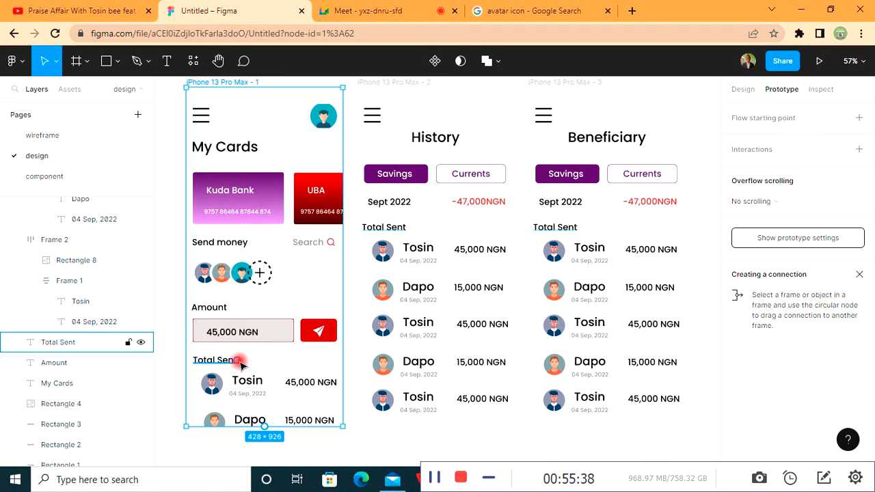
left_click(743, 95)
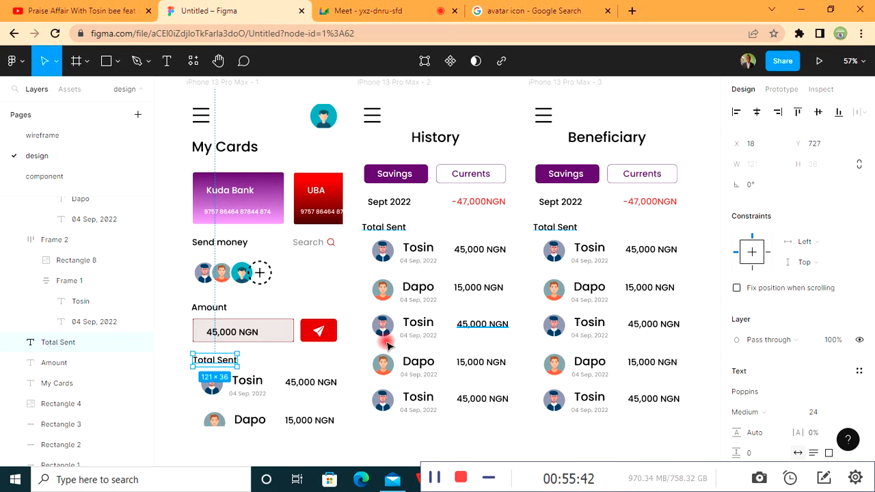
key("ctrl+d")
left_click_drag(202, 360, 311, 361)
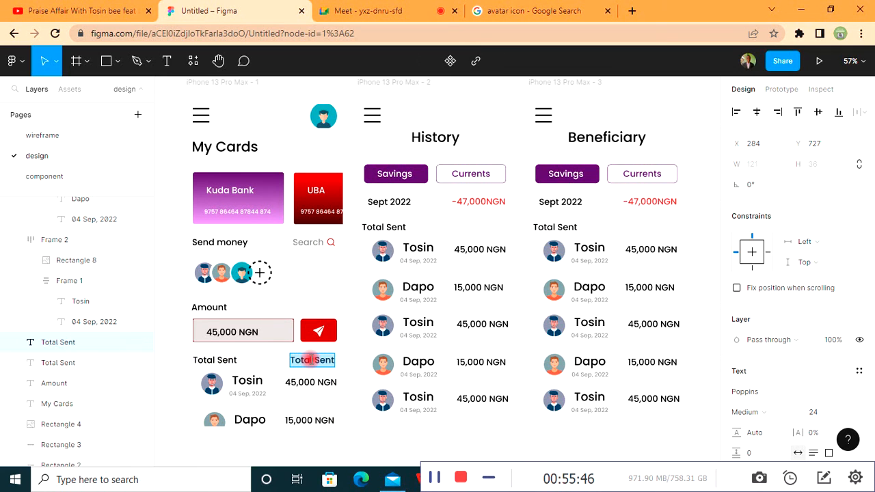
type("View more")
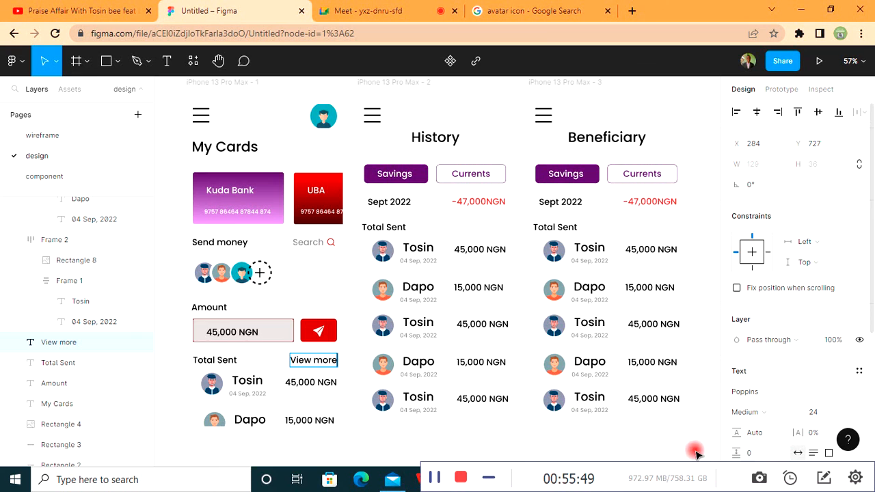
key("Escape")
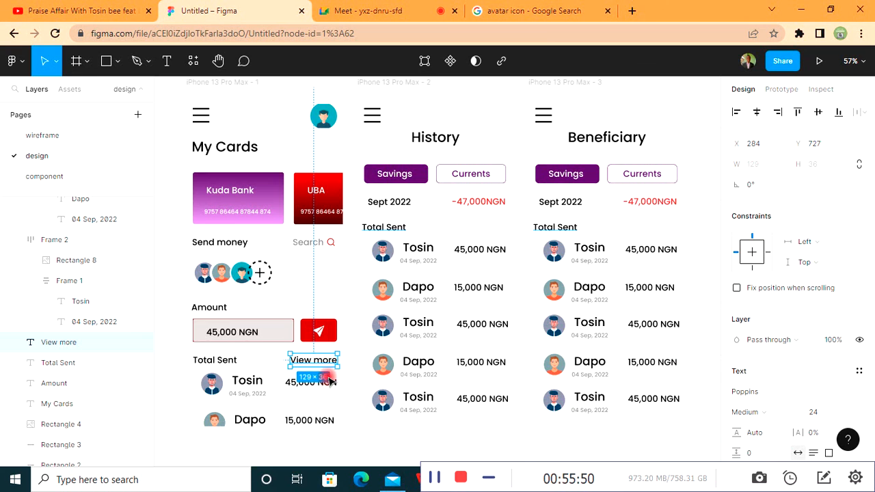
- Change the View more label's fill colour to dark red 6A1414
scroll(790, 433, "down", 3)
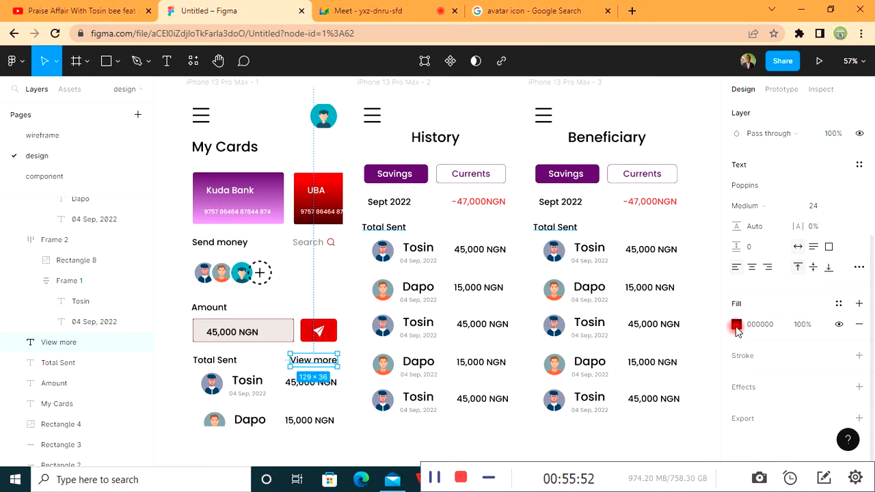
left_click(736, 324)
left_click(700, 223)
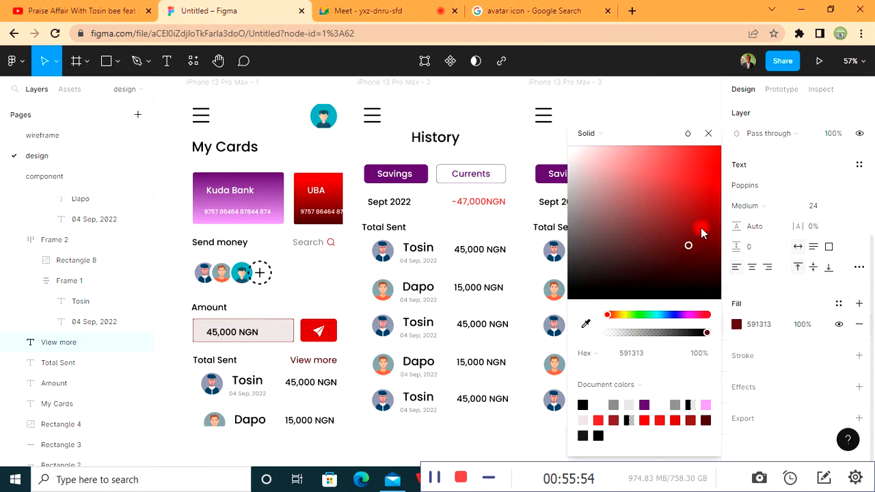
left_click(700, 222)
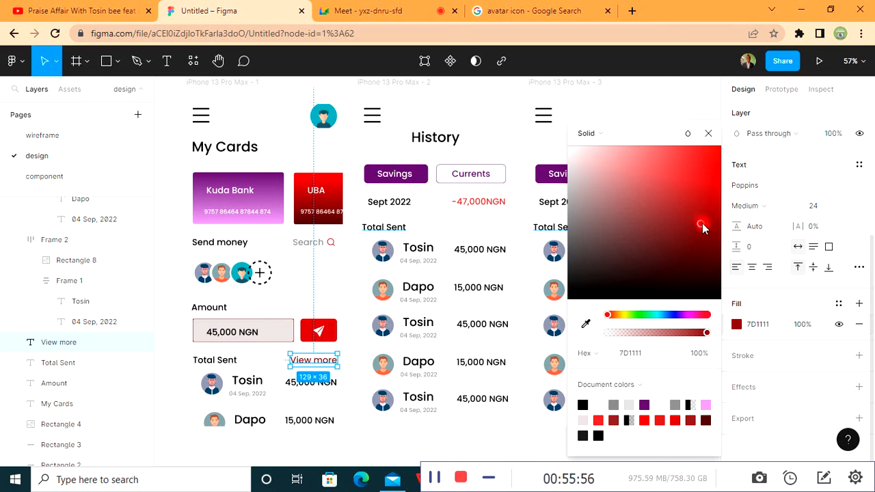
left_click(708, 133)
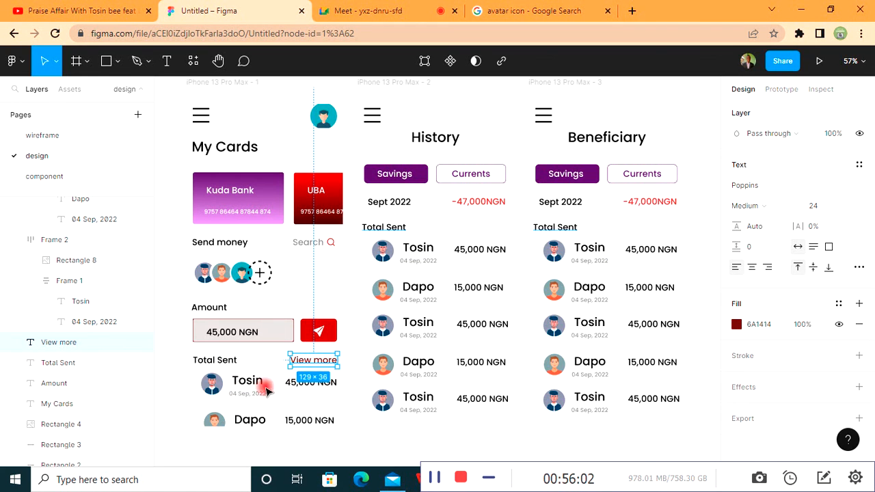
- Align the View more label with the Total Sent label along their vertical centres on the My Cards screen
left_click(227, 368, "shift")
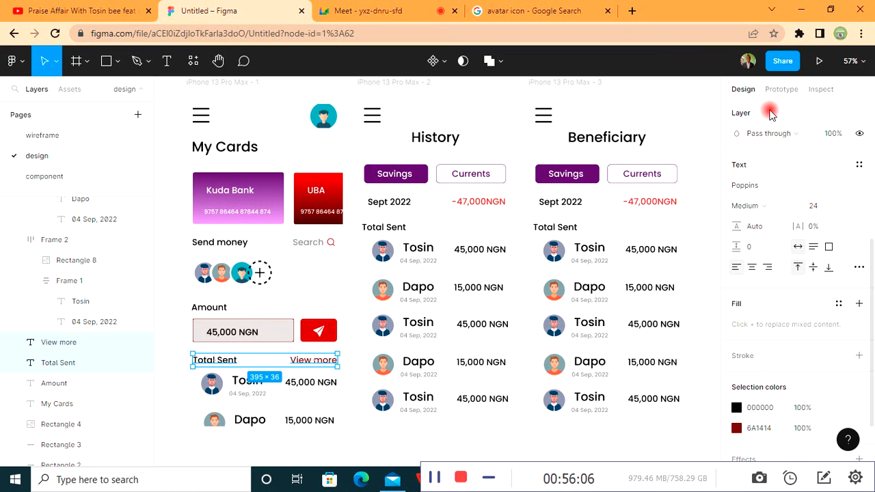
left_click(818, 113)
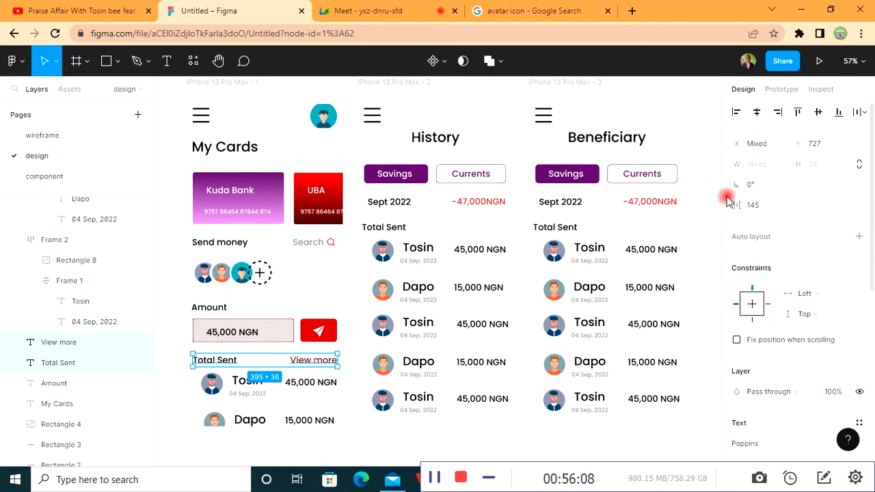
left_click(175, 307)
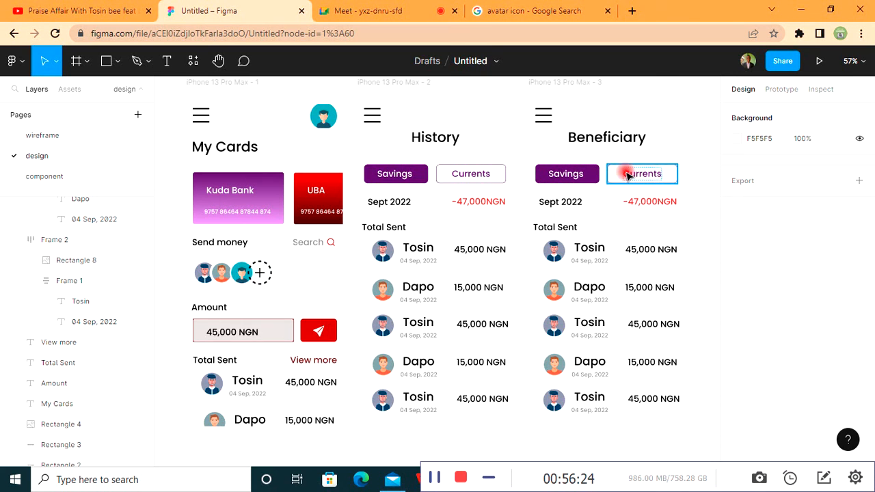
- Create a prototype connection from the My Cards screen's View more label to the History frame
left_click(782, 90)
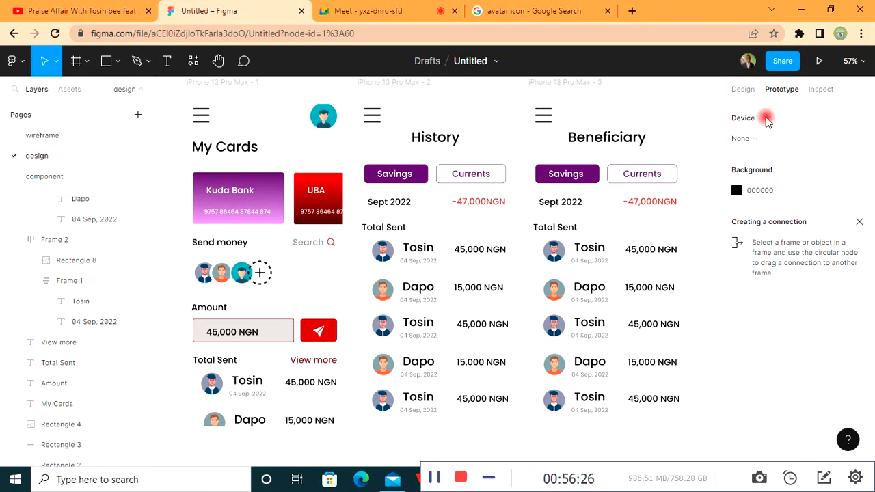
left_click(747, 60)
left_click(789, 92)
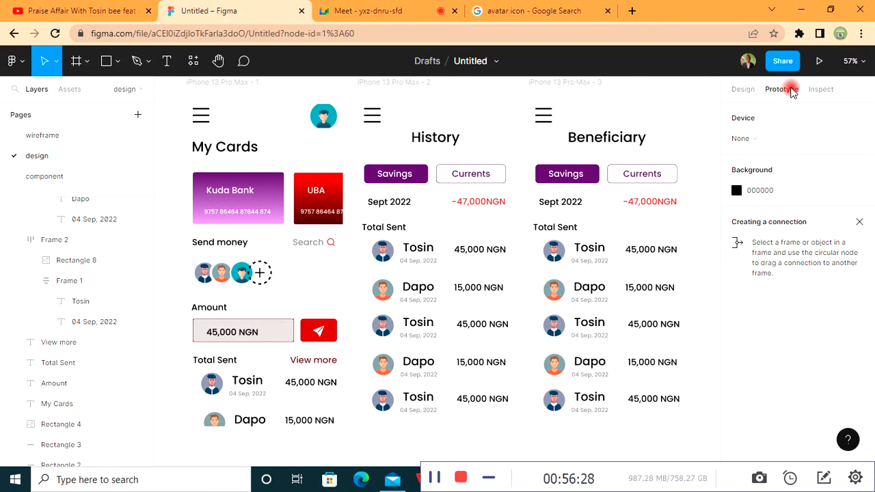
scroll(304, 161, "up", 1)
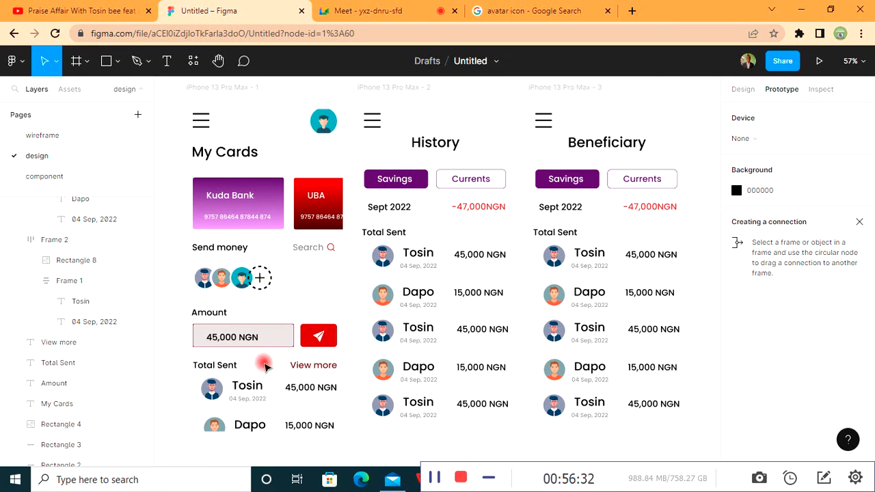
left_click(314, 368)
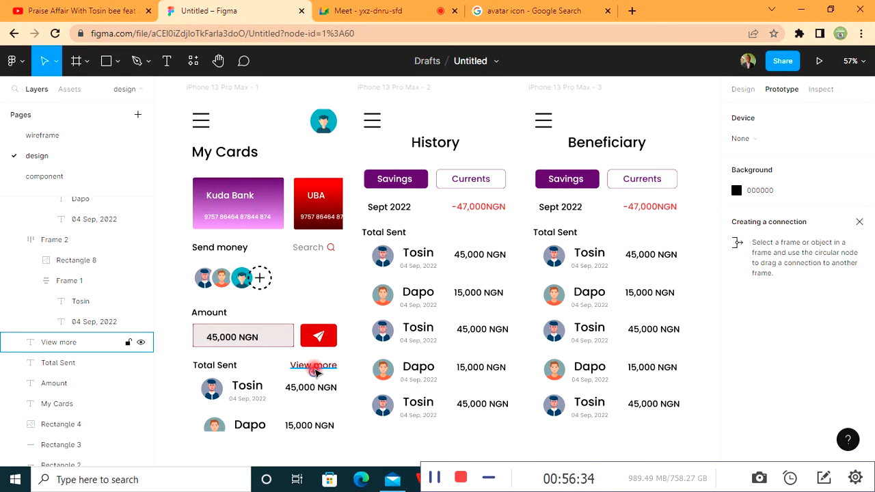
left_click_drag(338, 364, 372, 260)
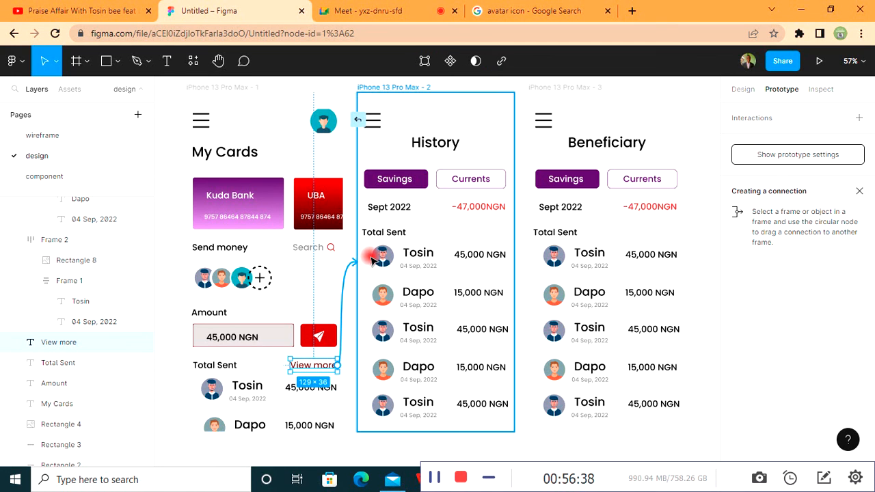
mouse_move(372, 260)
left_mouse_down()
mouse_move(361, 284)
mouse_move(356, 265)
left_mouse_up()
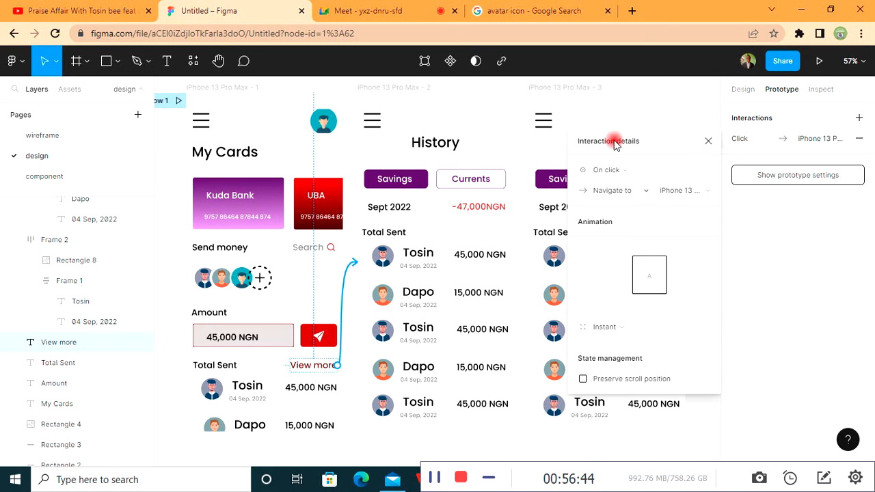
- Review the View more interaction's trigger and action options, keeping On click and Navigate to
left_click(610, 172)
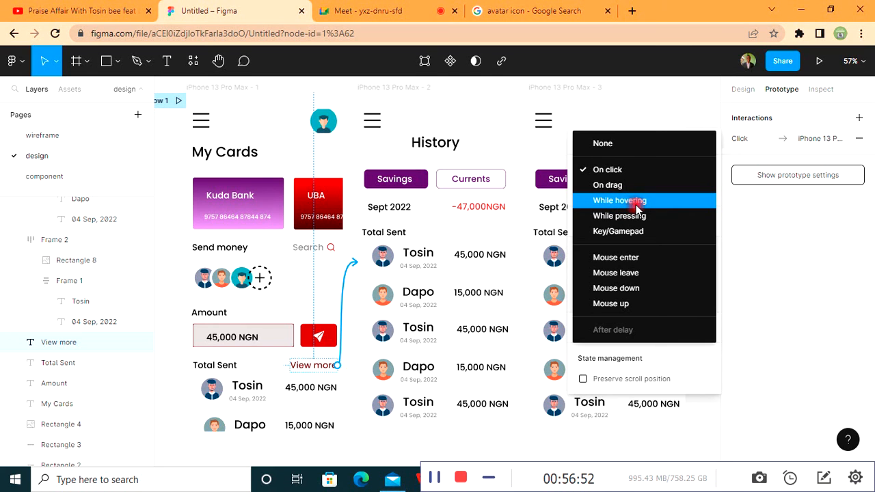
left_click(618, 176)
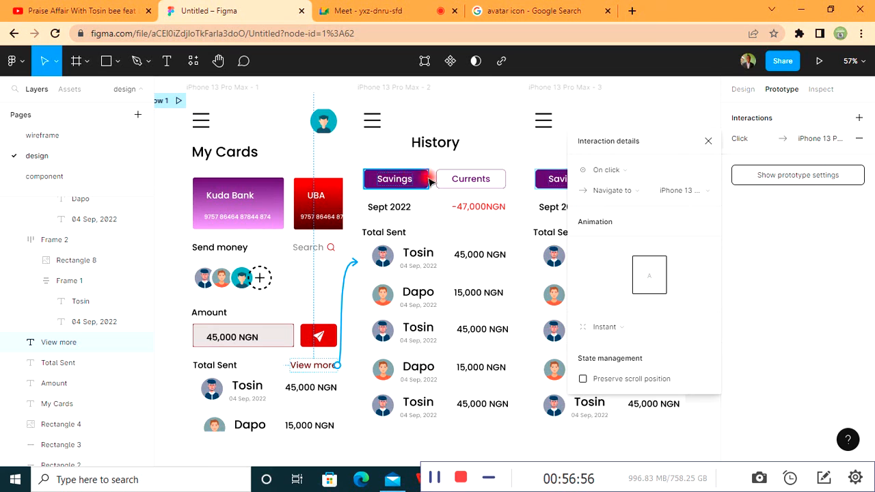
left_click(628, 192)
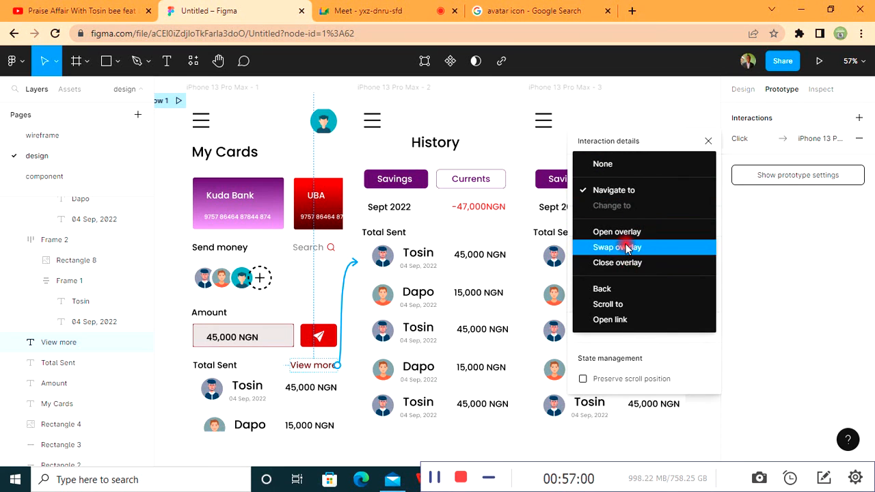
left_click(615, 191)
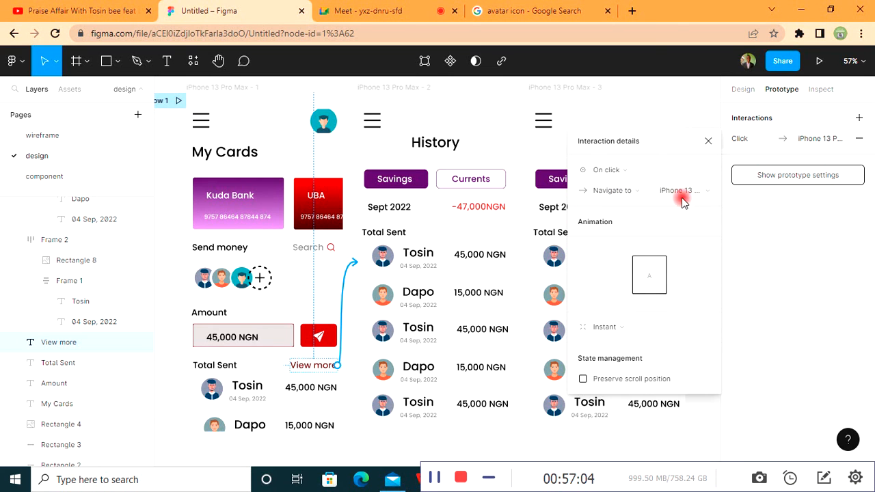
- Set the View more interaction's animation to Smart animate with Ease out easing
left_click(601, 327)
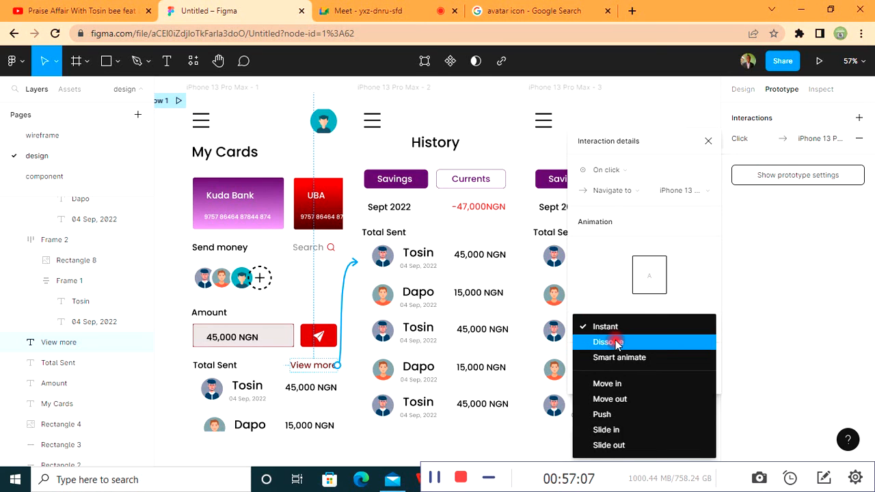
left_click(615, 342)
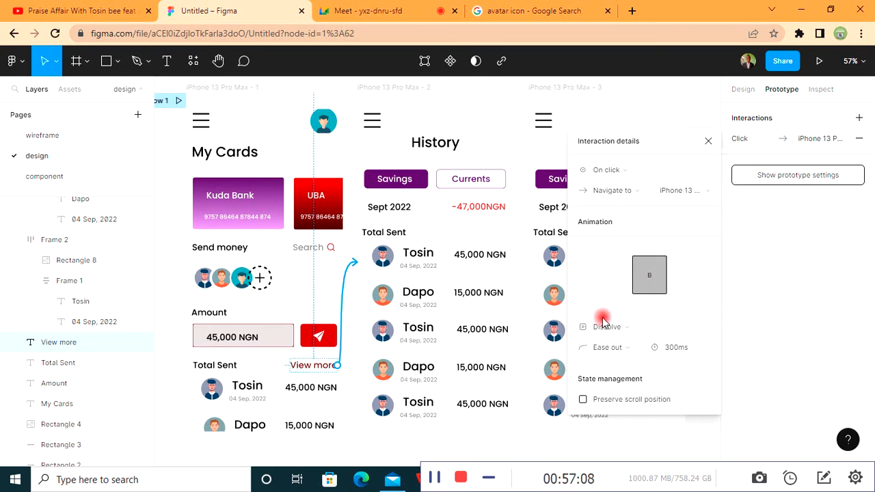
left_click(597, 326)
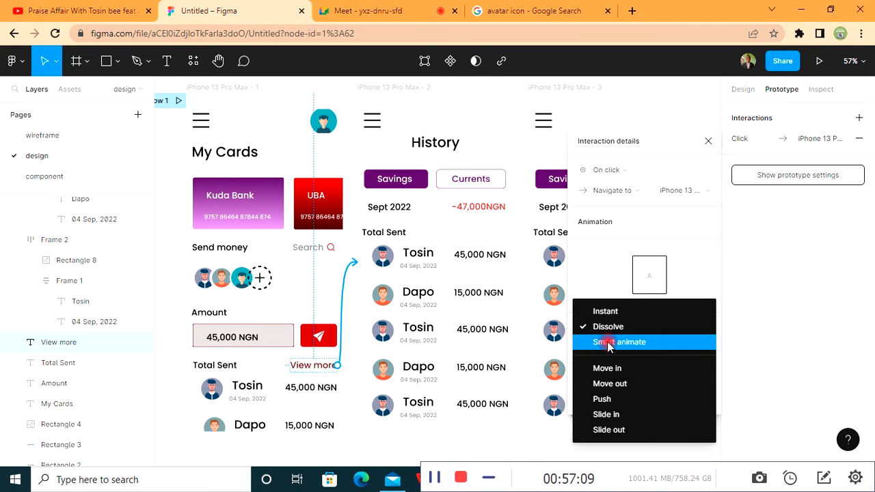
left_click(608, 343)
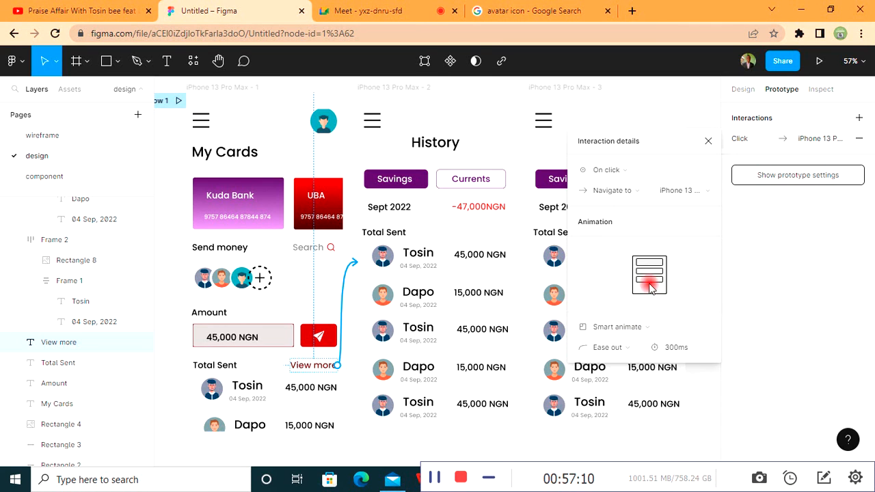
left_click(594, 350)
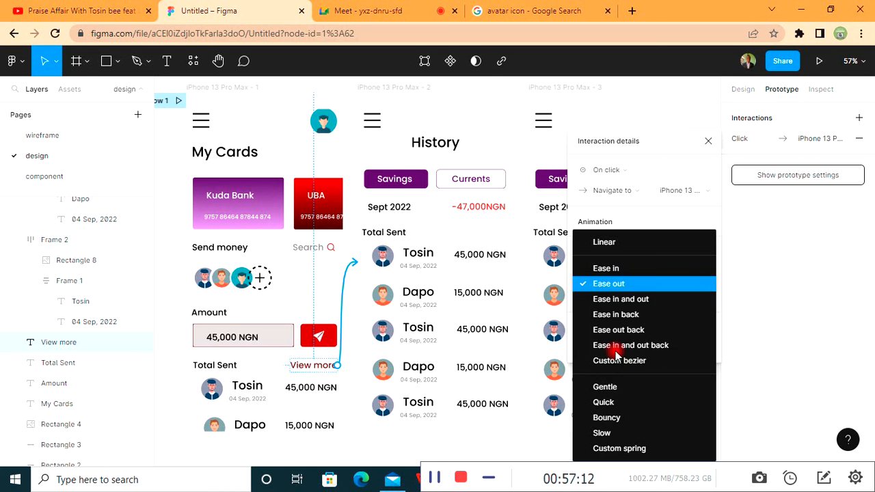
left_click(615, 283)
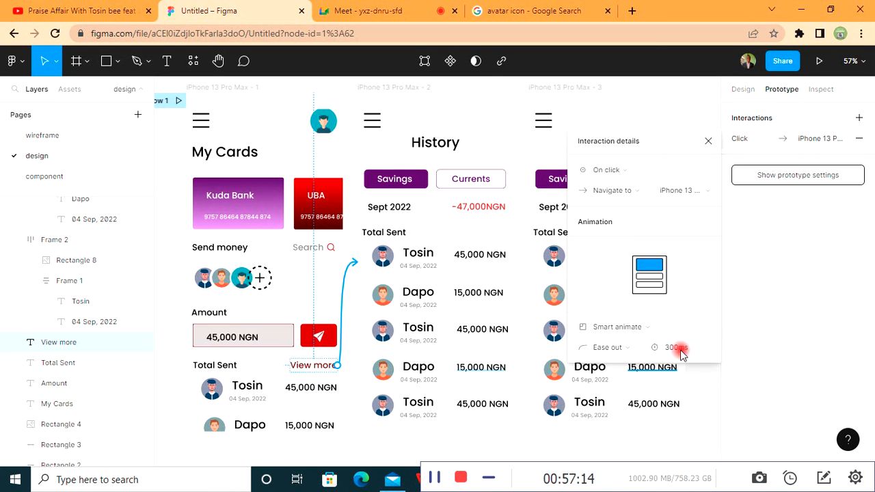
left_click(708, 141)
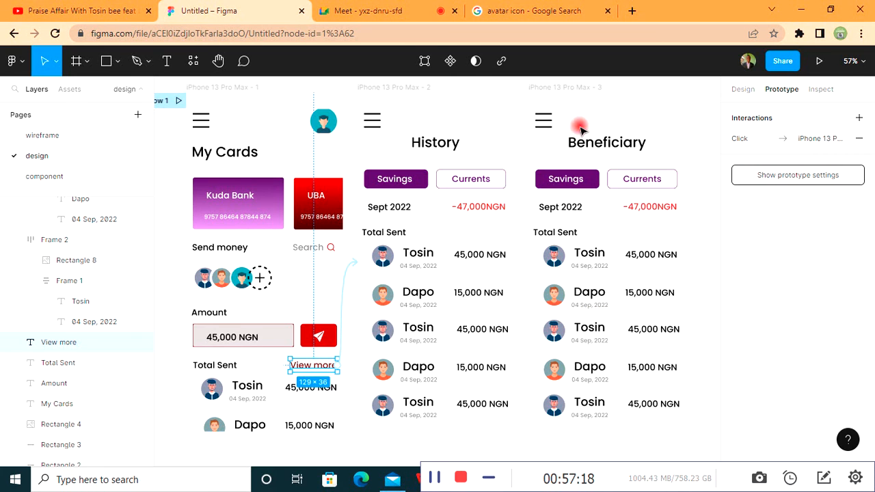
- Connect the plus icon in the Send money row to the Beneficiary frame with an On click, Smart animate interaction
left_click(260, 283)
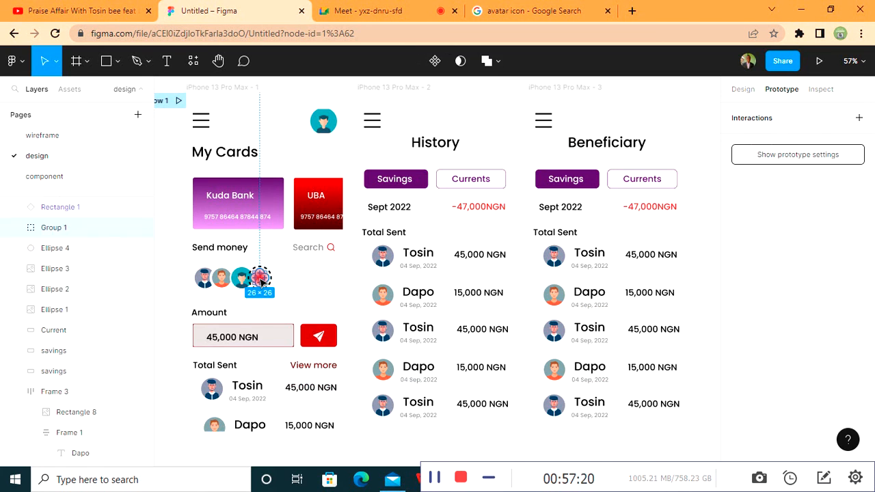
left_click_drag(269, 277, 561, 180)
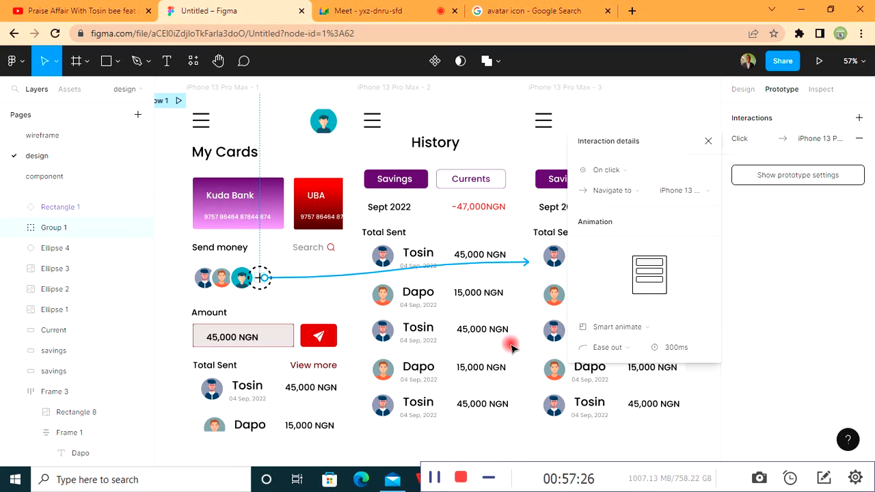
left_click(710, 142)
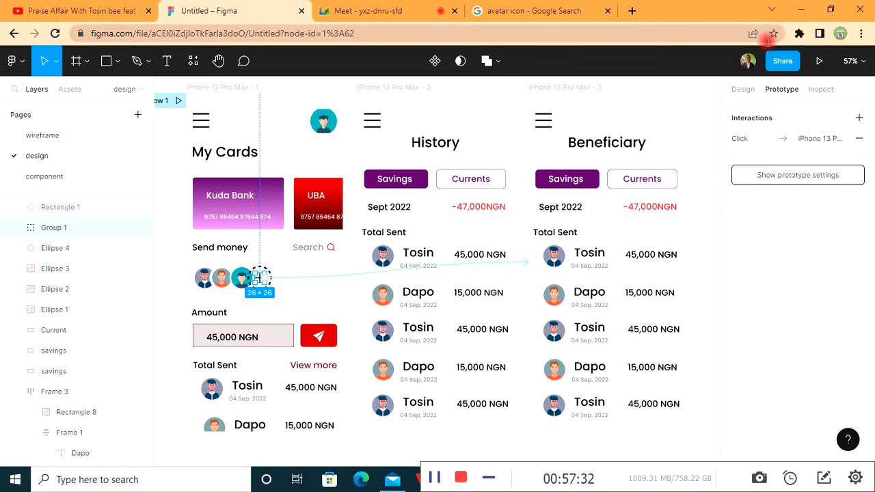
- Present the prototype from the My Cards screen and scale it down so the whole phone screen fits the view
left_click(819, 61)
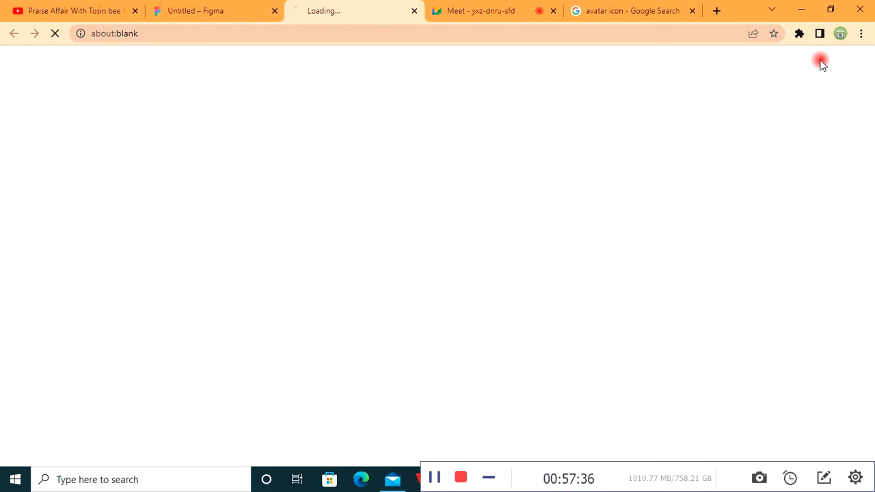
left_click(183, 13)
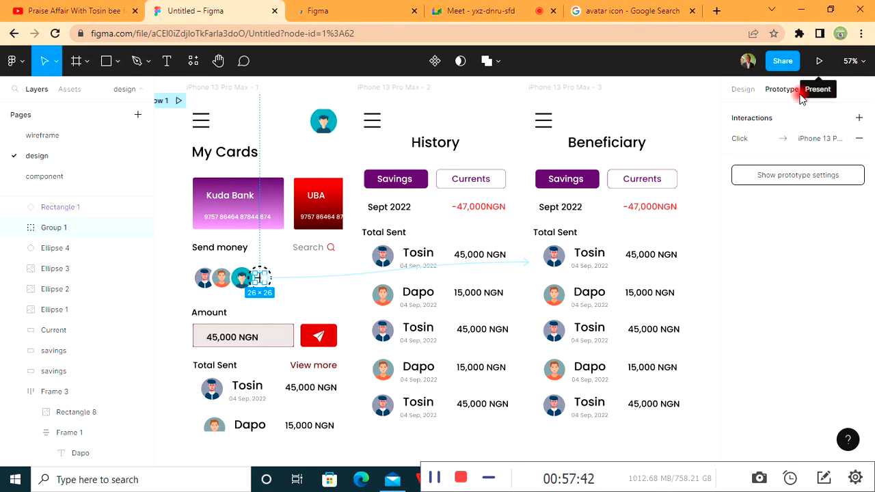
left_click(334, 7)
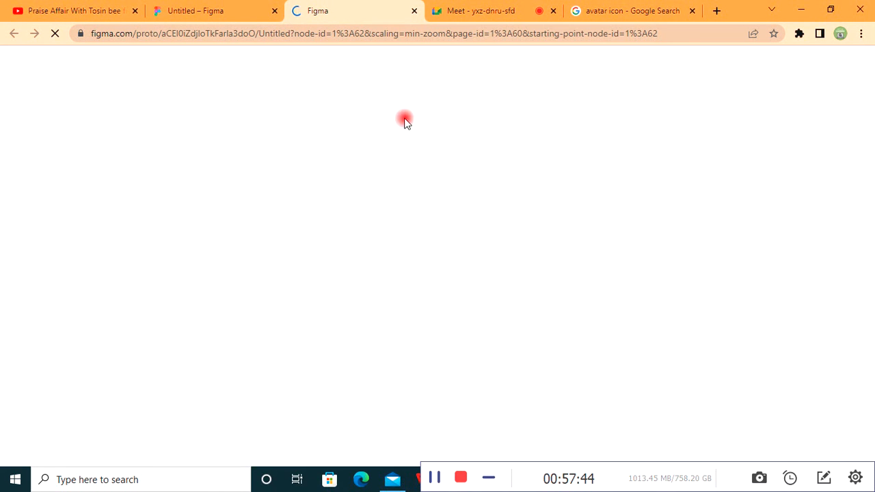
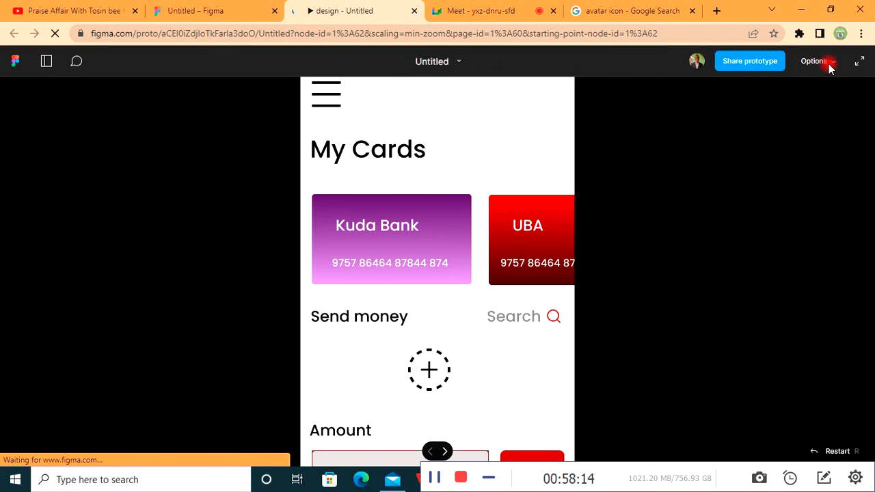
left_click(833, 58)
left_click(830, 63)
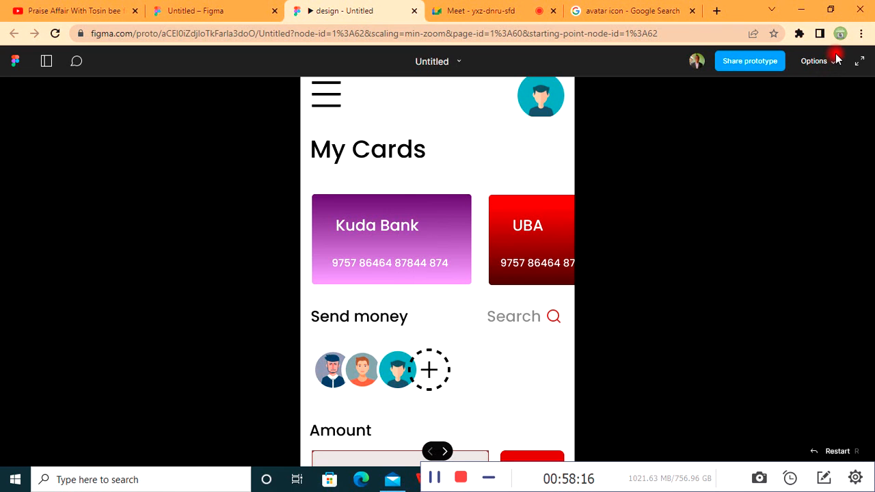
left_click(836, 63)
left_click(755, 109)
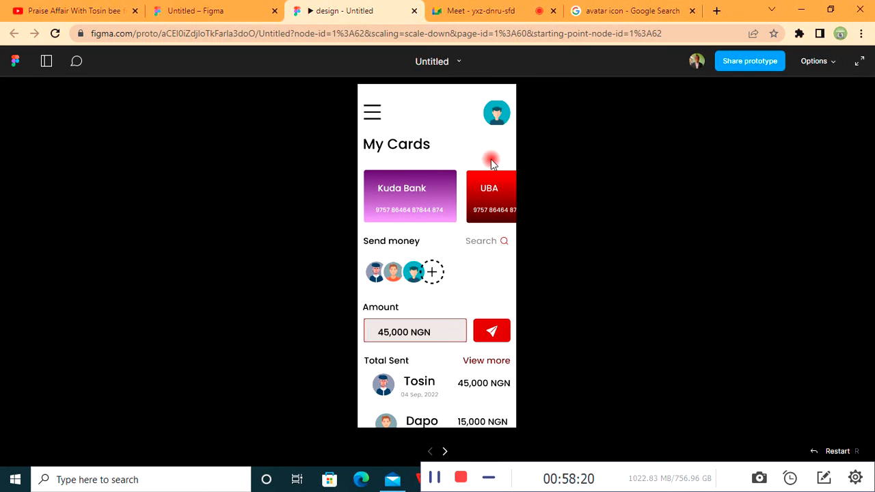
- Test the Send money plus icon's link to the Beneficiary screen in the preview and return to the design file
left_click(432, 272)
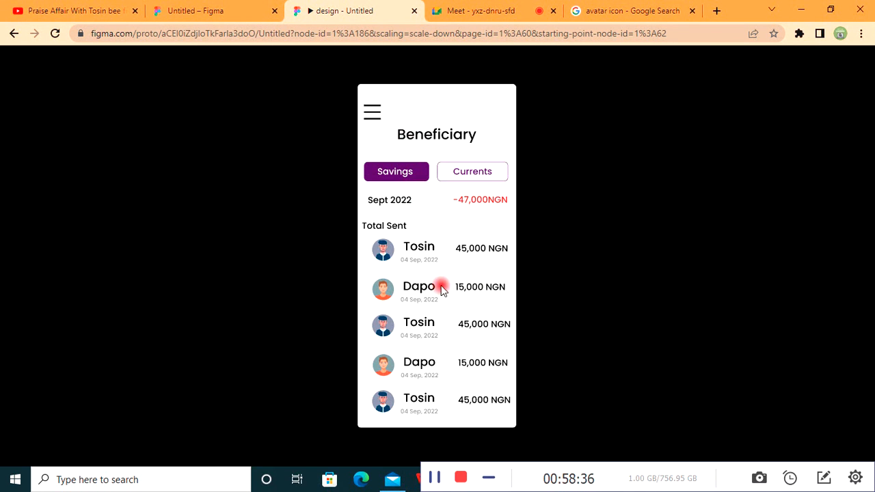
left_click(226, 8)
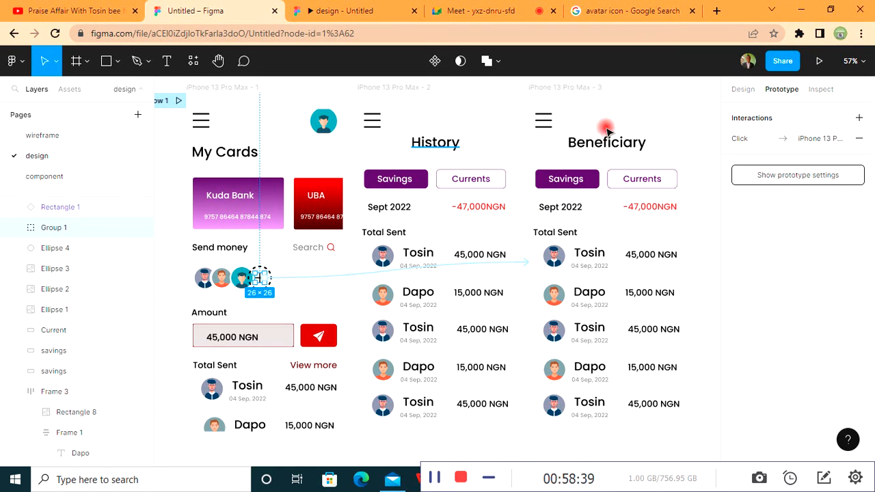
- Wrap the three bars of the Beneficiary screen's menu icon in an auto layout frame and connect it to the History frame
left_click(539, 120)
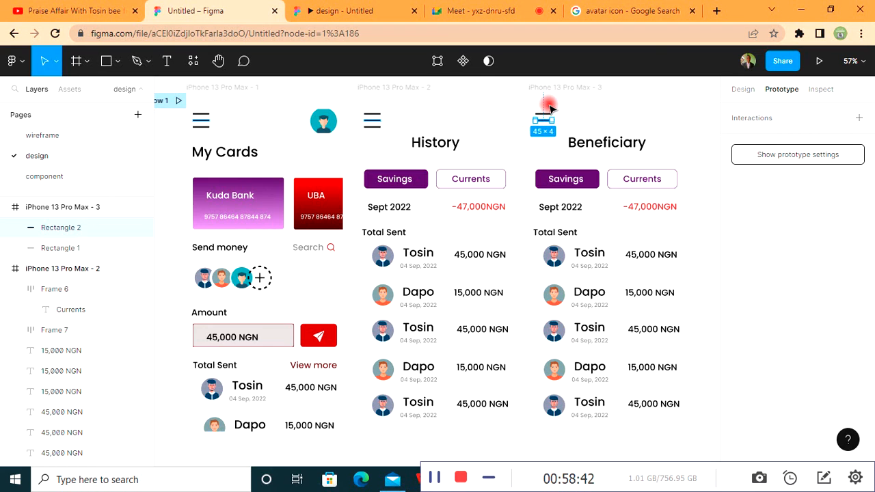
left_click(549, 106)
left_click(547, 115)
left_click_drag(574, 108, 531, 126)
left_click_drag(578, 110, 543, 130)
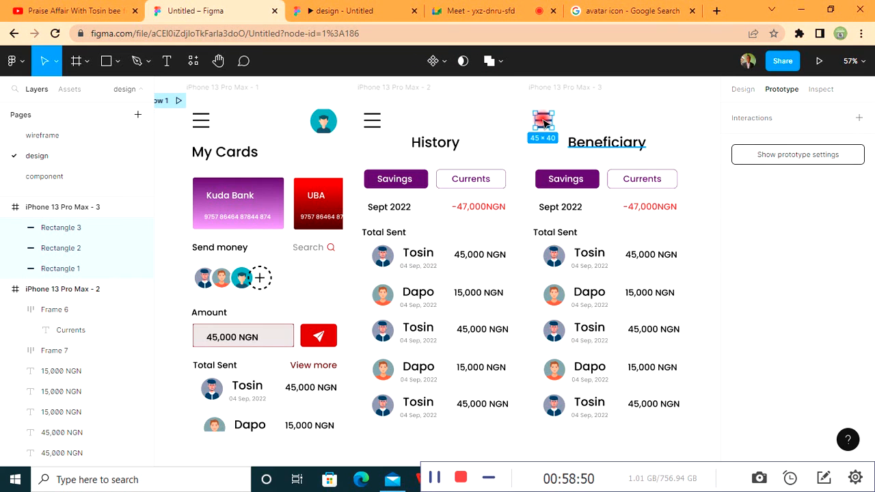
key("shift+a")
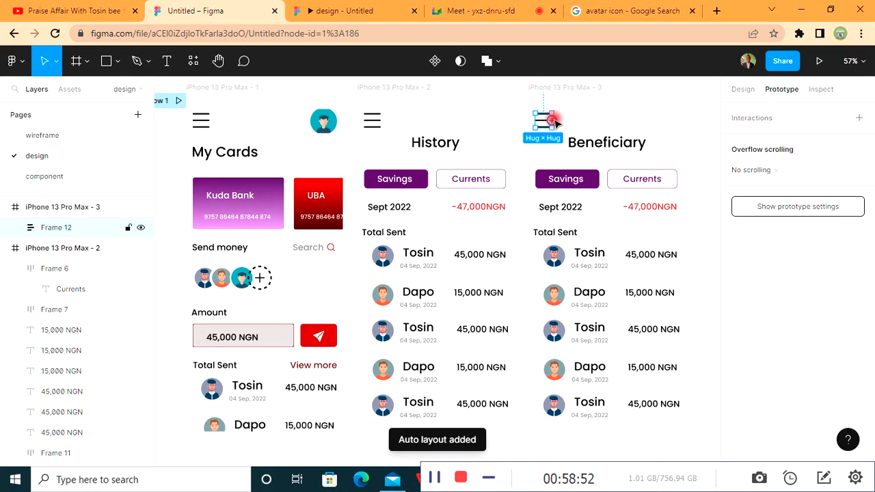
left_click_drag(552, 120, 495, 130)
- Wrap the History screen's menu icon bars in auto layout and connect them to the My Cards frame with an On click, Smart animate interaction
left_click(371, 118)
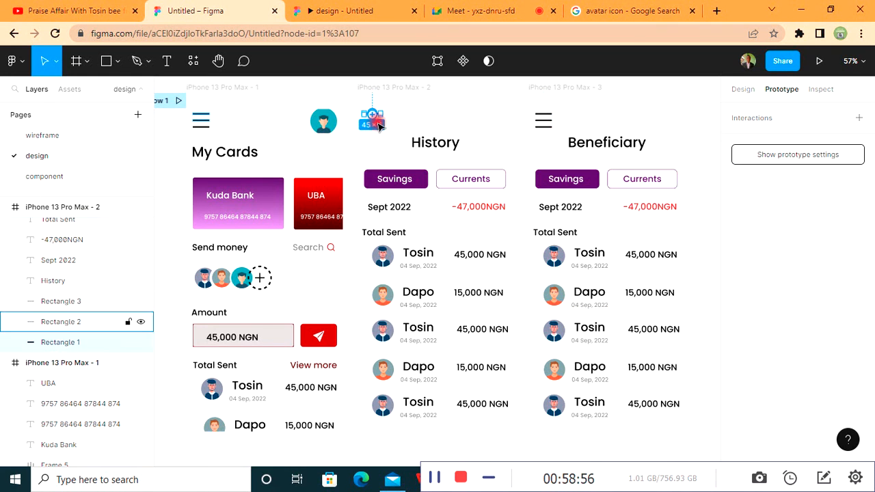
left_click(380, 127, "shift")
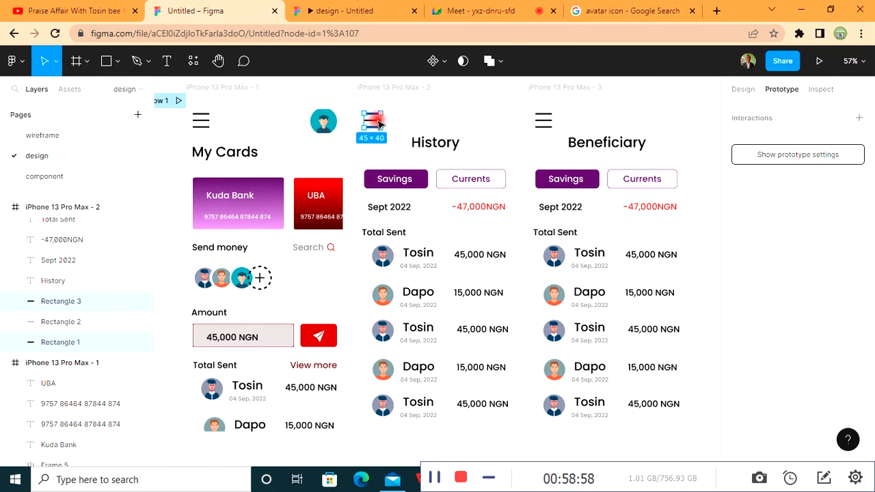
key("shift+a")
left_click_drag(381, 121, 291, 149)
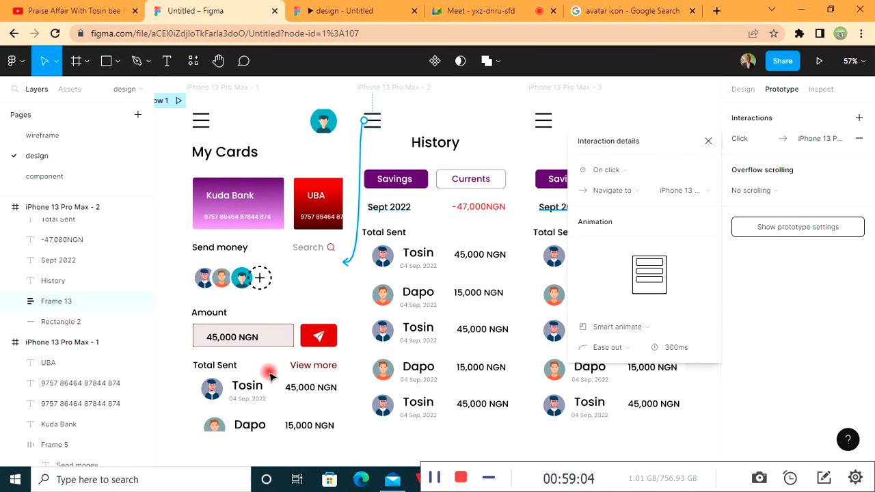
left_click(708, 144)
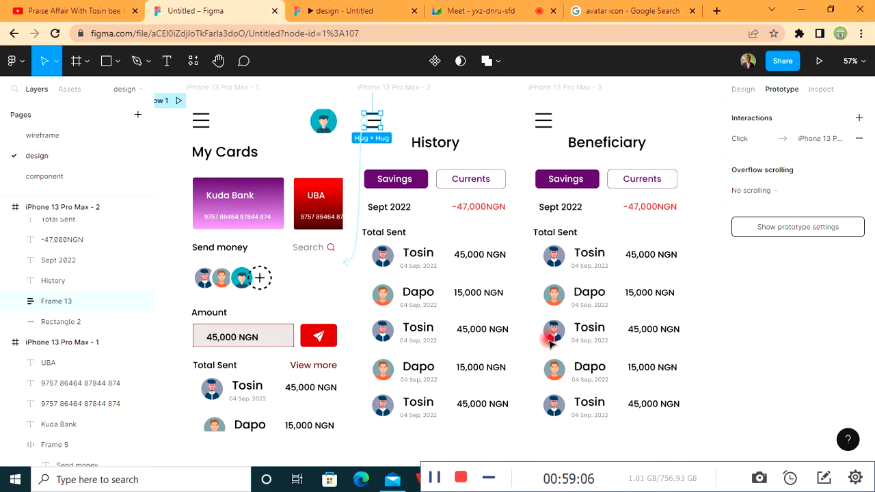
- Set the corner radius of the My Cards frame to 30
left_click(181, 101)
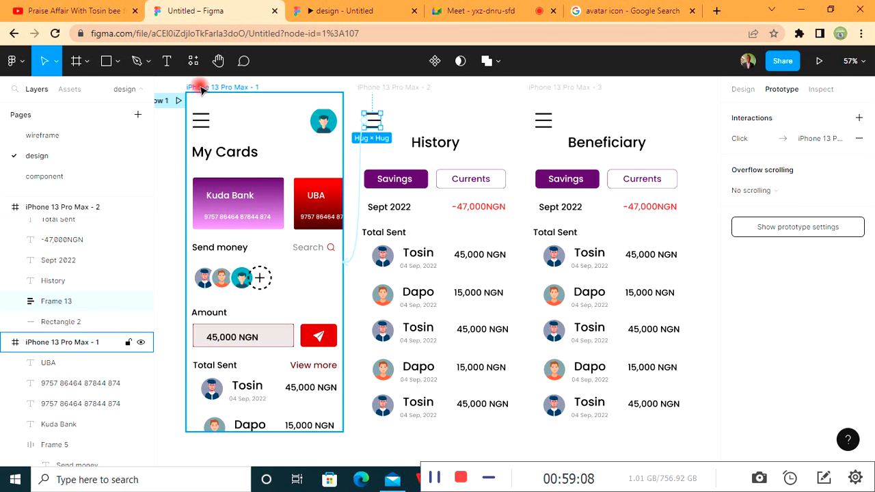
left_click(743, 89)
left_click(816, 206)
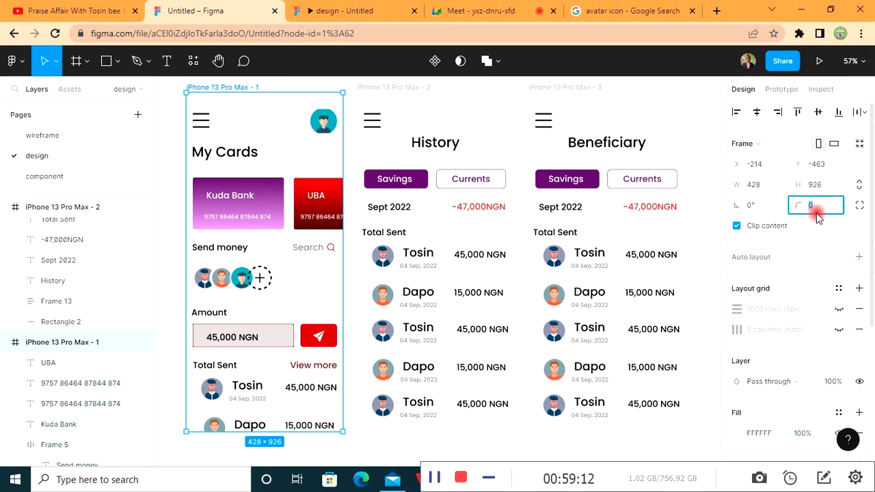
type("30")
key("Return")
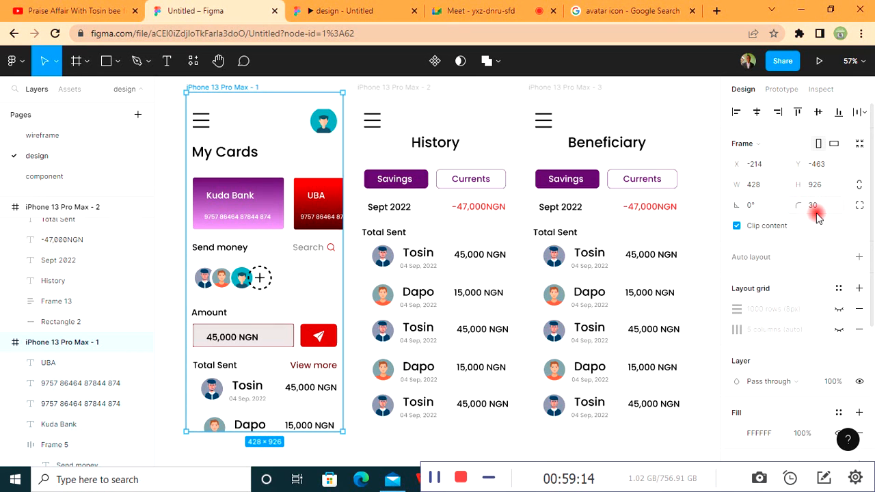
- Give the History and Beneficiary frames a corner radius of 30
left_click(370, 87)
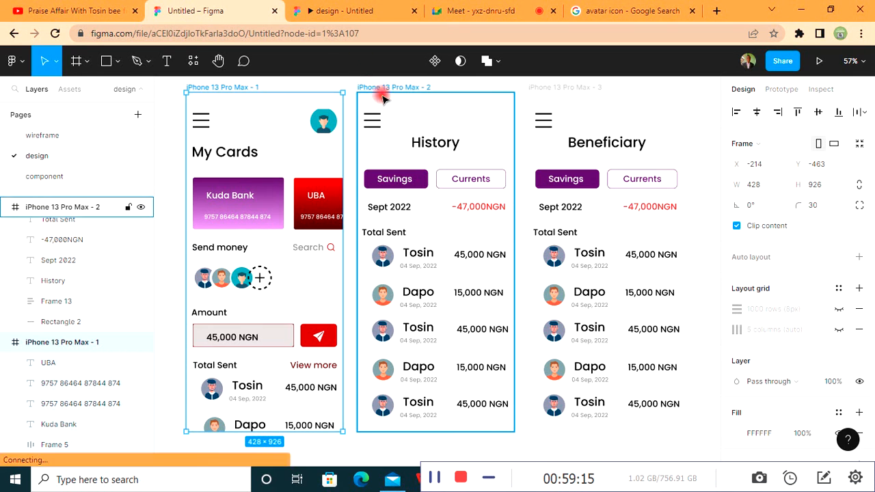
left_click(810, 206)
type("3")
key("Return")
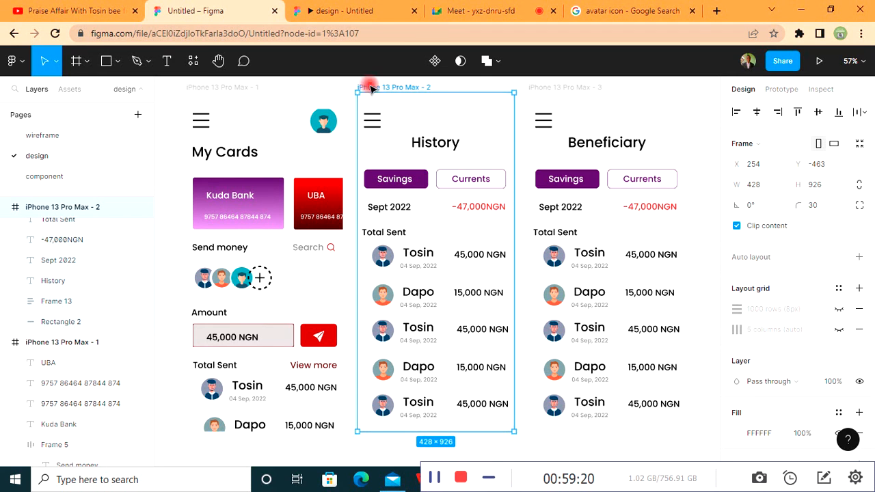
left_click(542, 89)
left_click(813, 205)
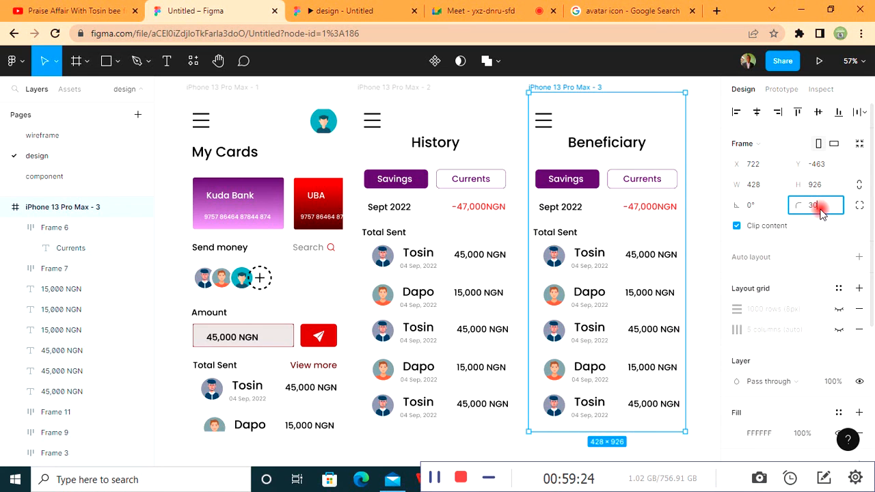
- Test the menu icons and the View more link in the prototype preview, moving from Beneficiary through History and ending on My Cards
left_click(373, 10)
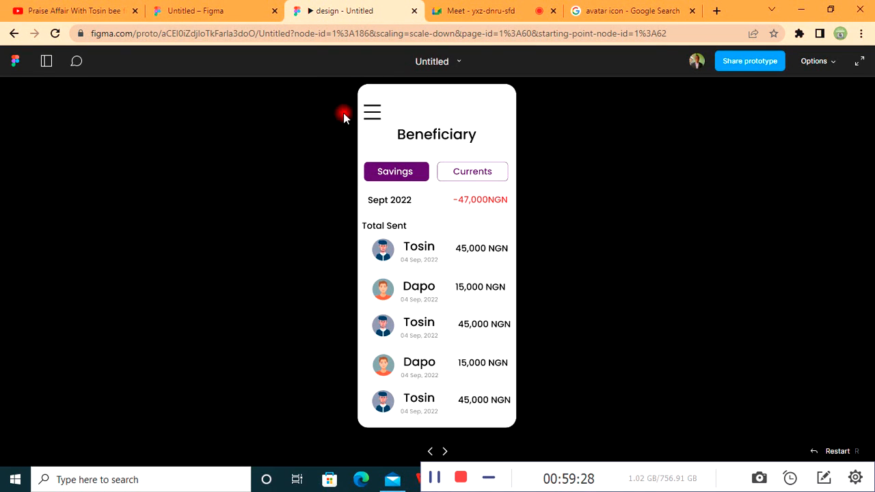
left_click(371, 113)
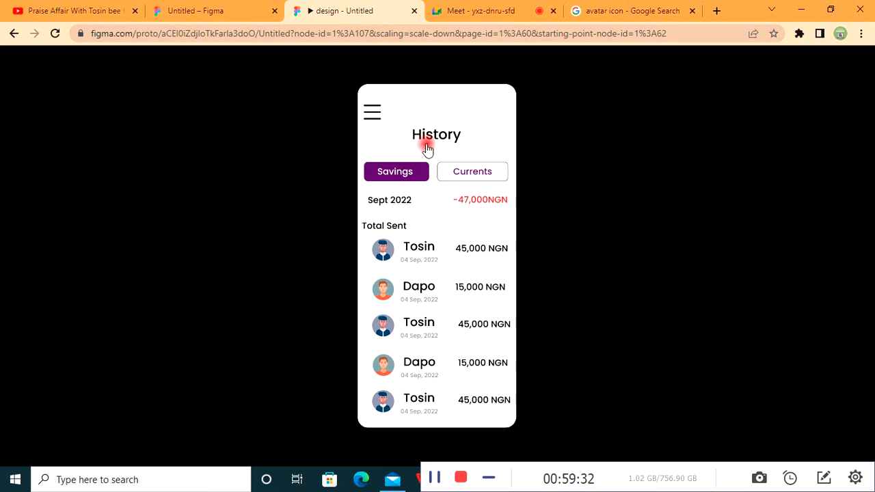
left_click(372, 116)
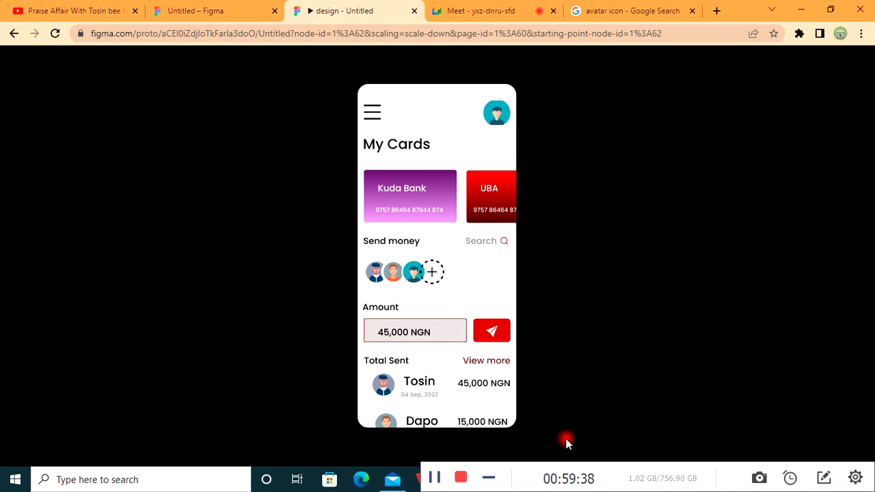
left_click(495, 367)
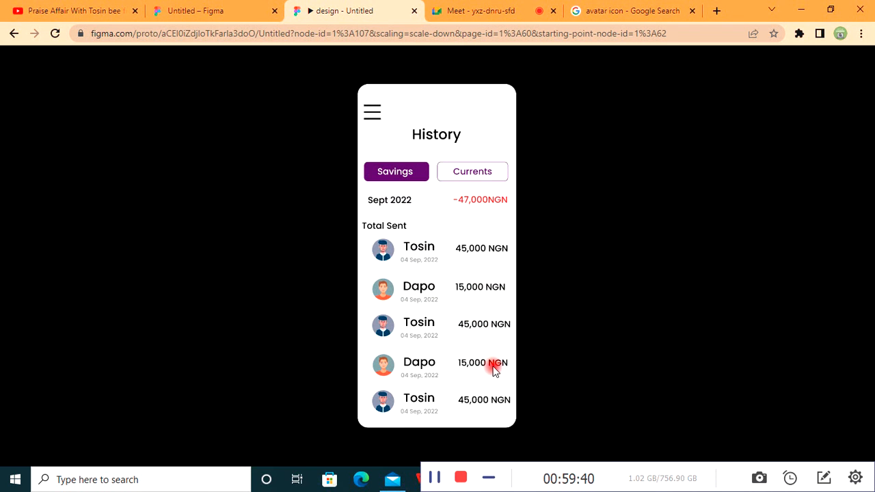
left_click(364, 126)
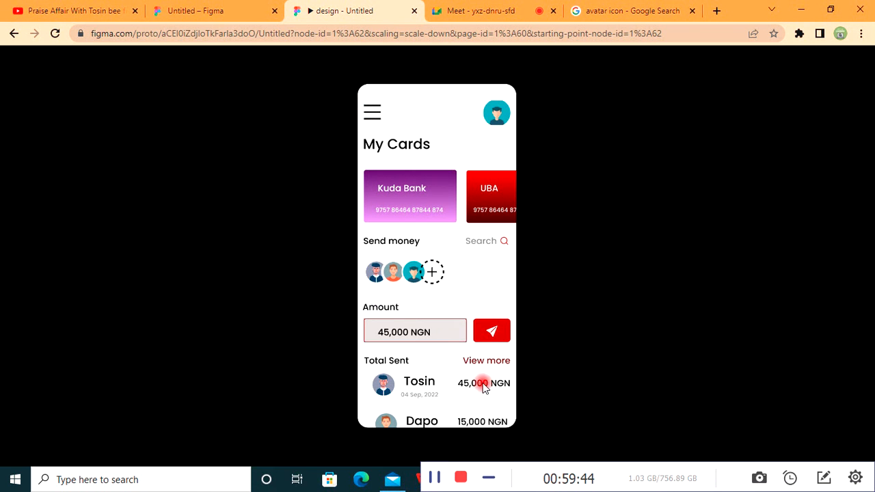
- Test the Search label and the Send money plus icon in the preview, and return to the design file
left_click(482, 244)
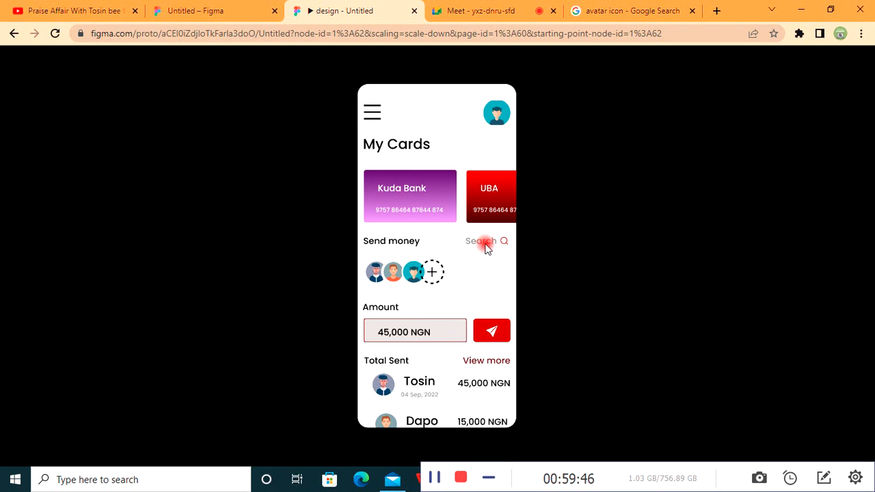
left_click(482, 244)
left_click(503, 242)
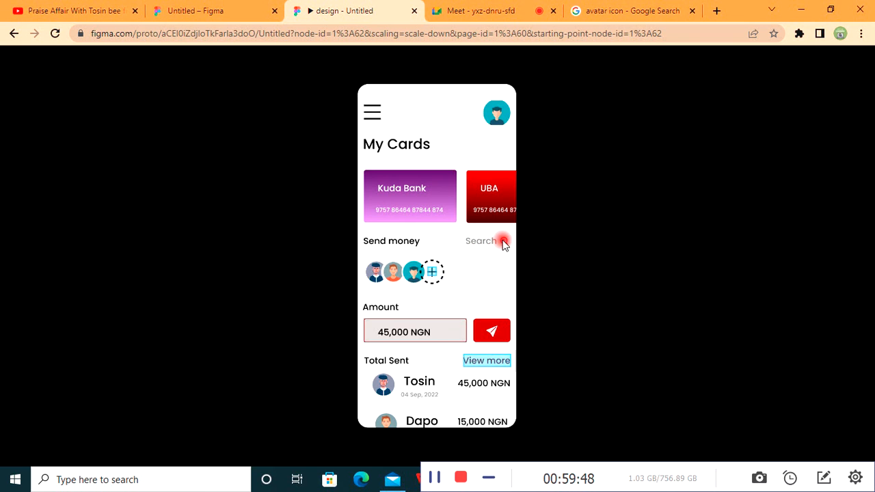
left_click(503, 241)
left_click(431, 273)
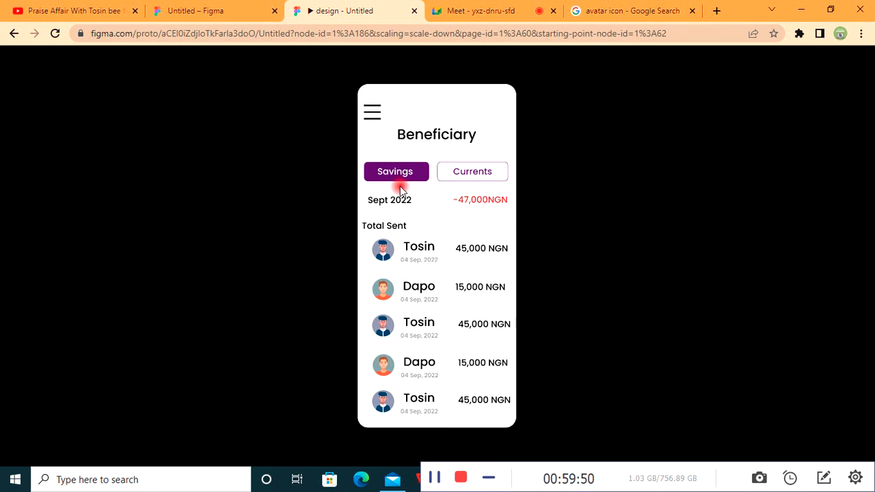
left_click(245, 7)
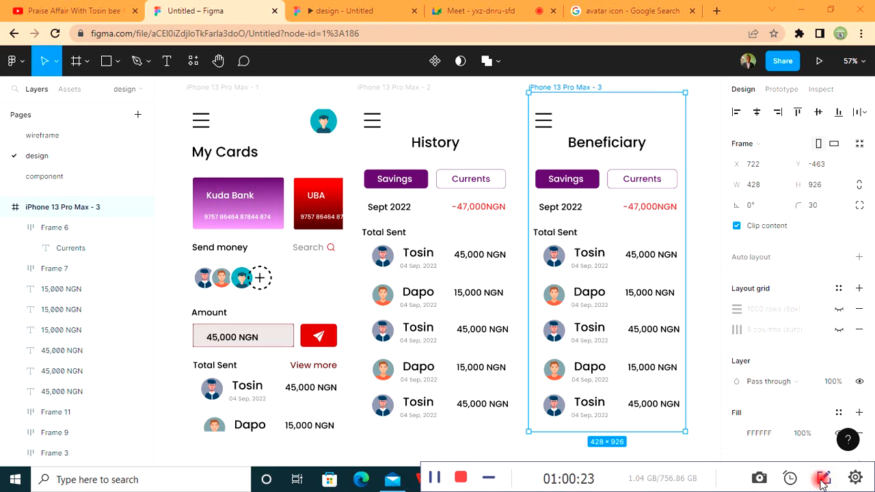
left_click(822, 480)
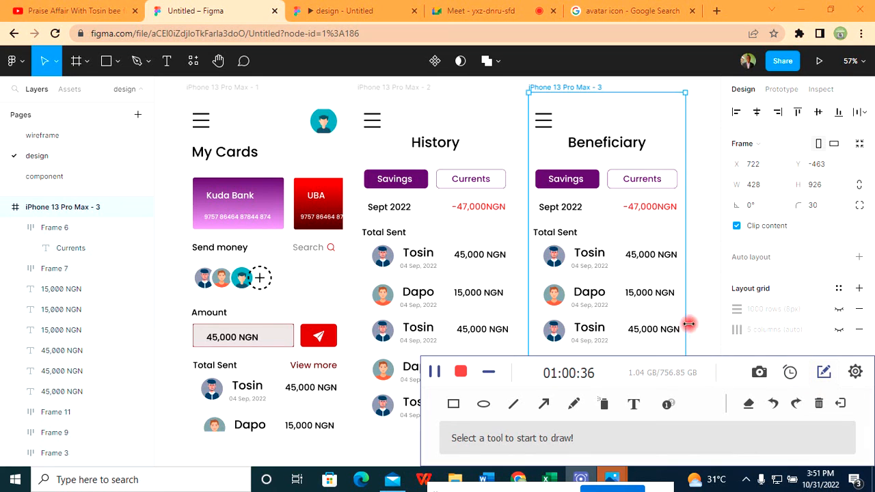
left_click(751, 373)
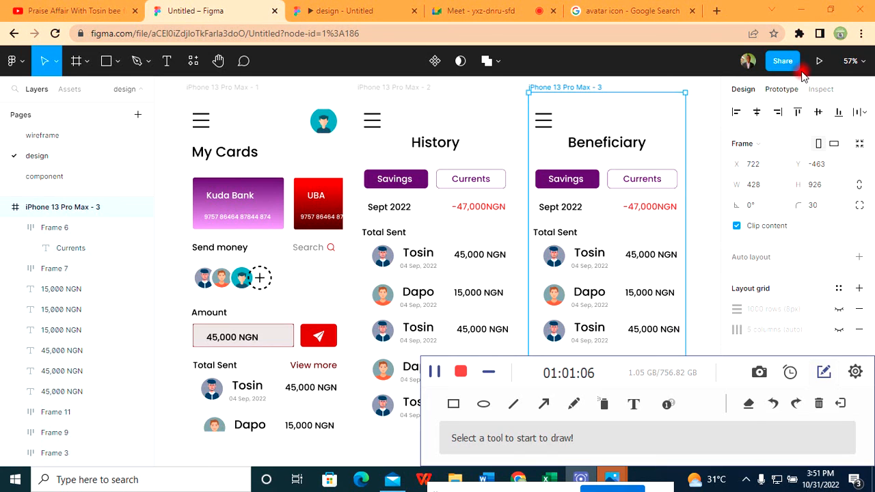
- Copy the file's share link for anyone with the link, keeping it linked to the selected frame, and close the sharing dialog
left_click(780, 60)
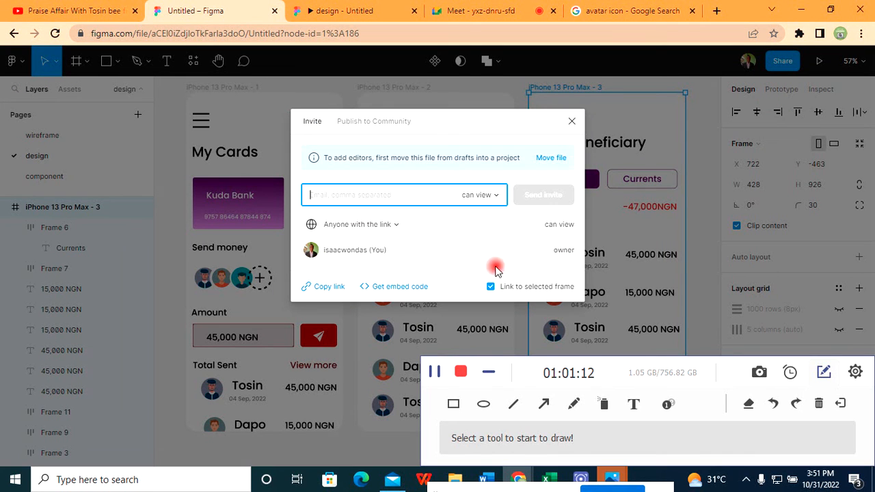
left_click(328, 265)
left_click(329, 286)
left_click(571, 121)
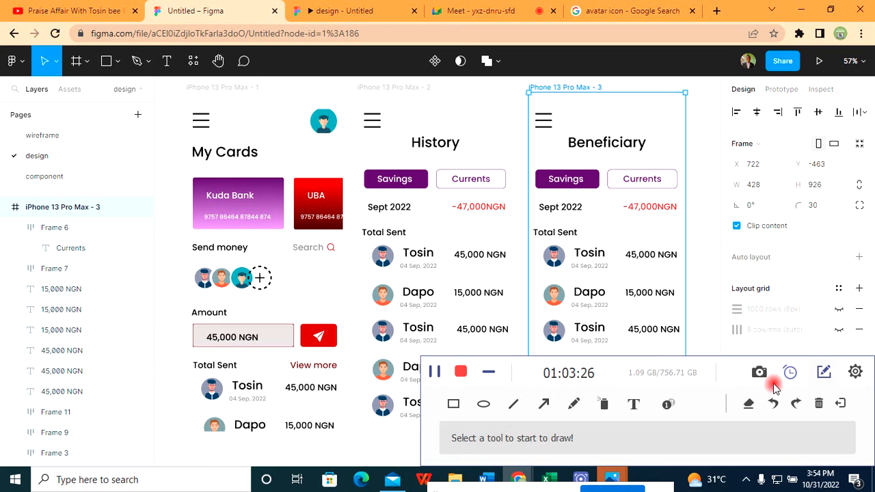
- Minimize the browser and the open avatar image windows to clear the desktop
left_click(487, 371)
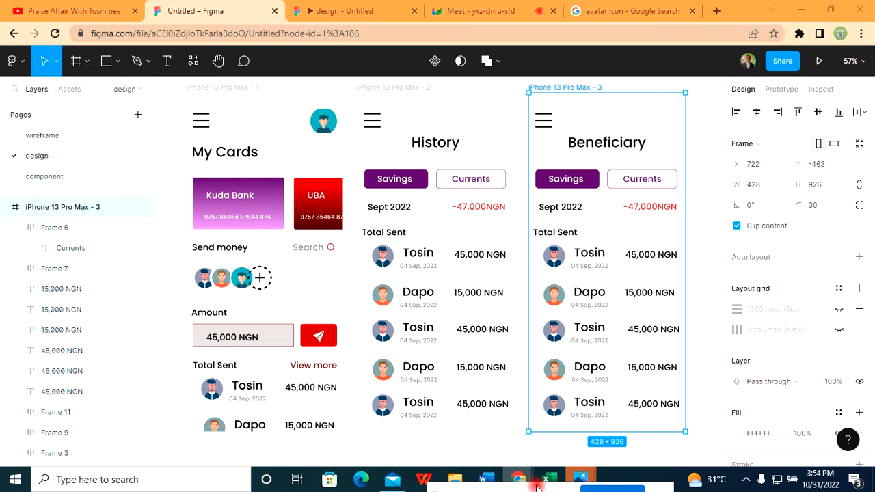
left_click(799, 13)
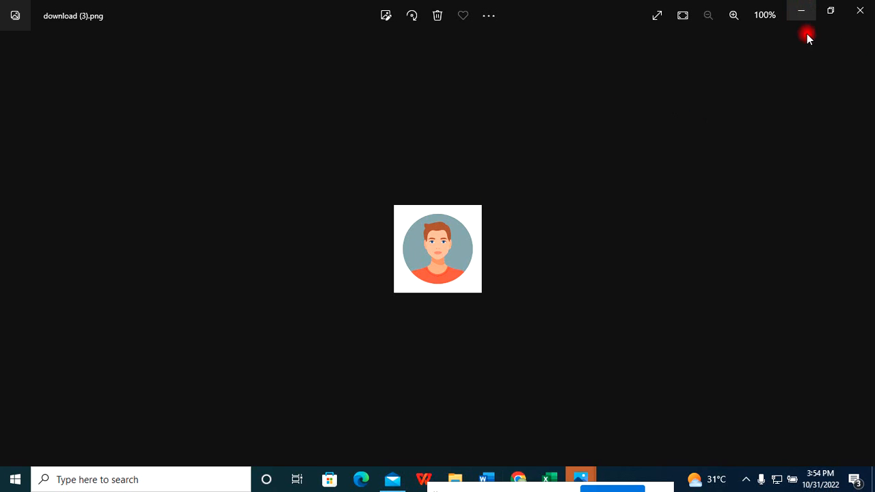
left_click(801, 12)
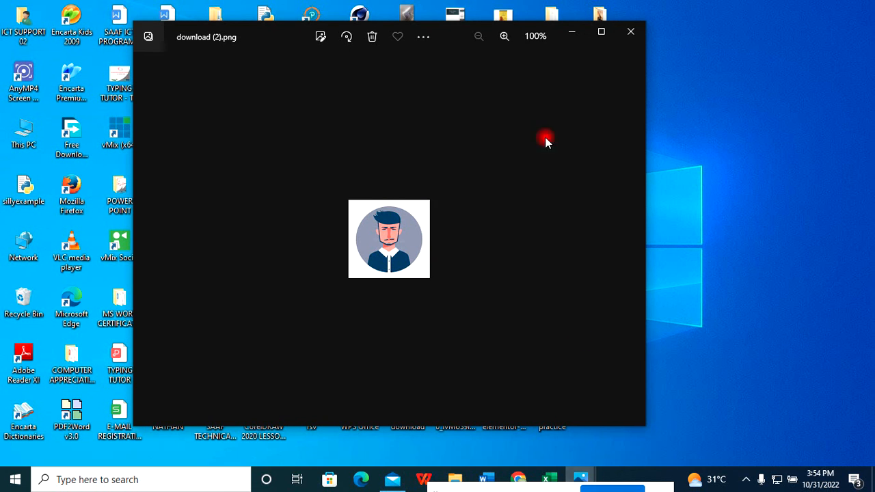
left_click(573, 32)
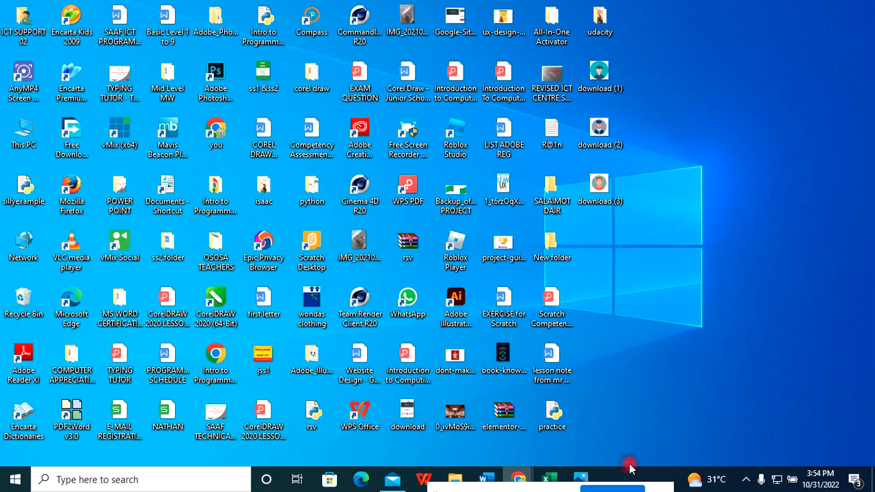
left_click(872, 482)
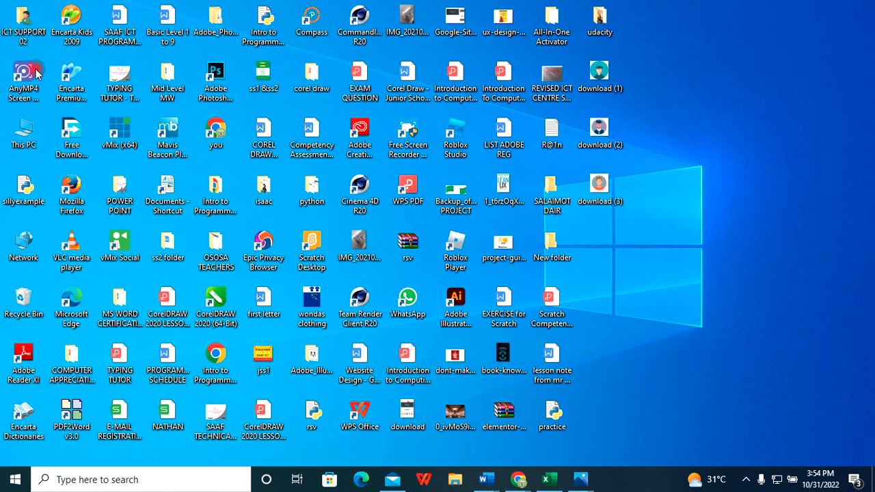
left_click(264, 485)
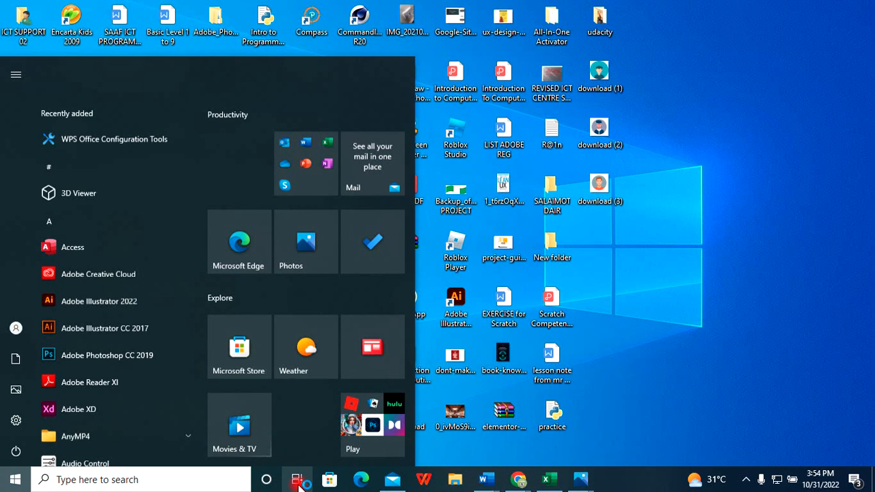
left_click(299, 485)
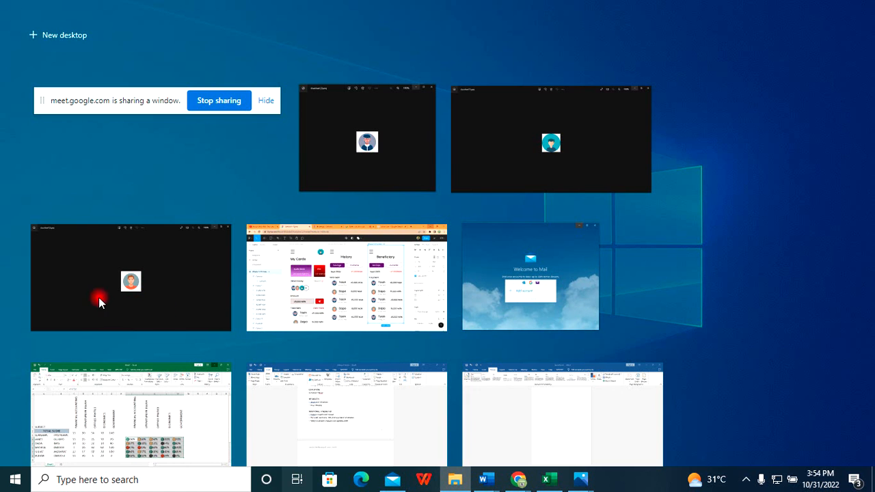
scroll(414, 180, "down", 4)
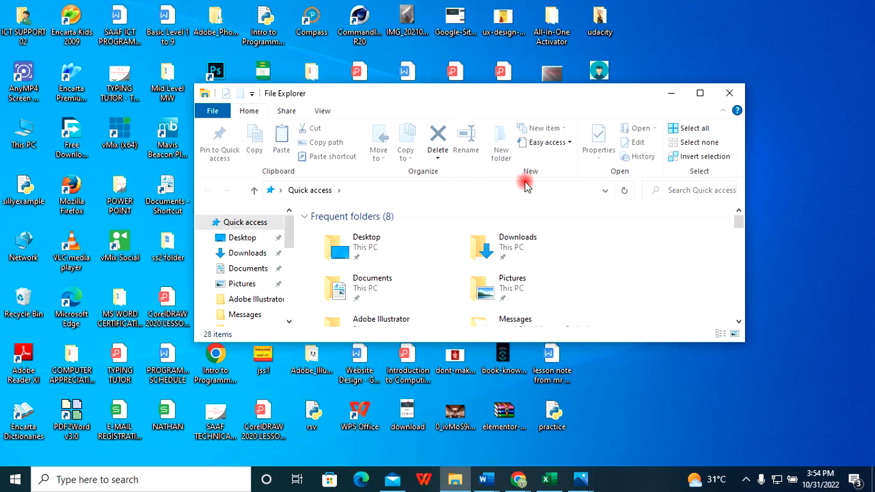
left_click(669, 94)
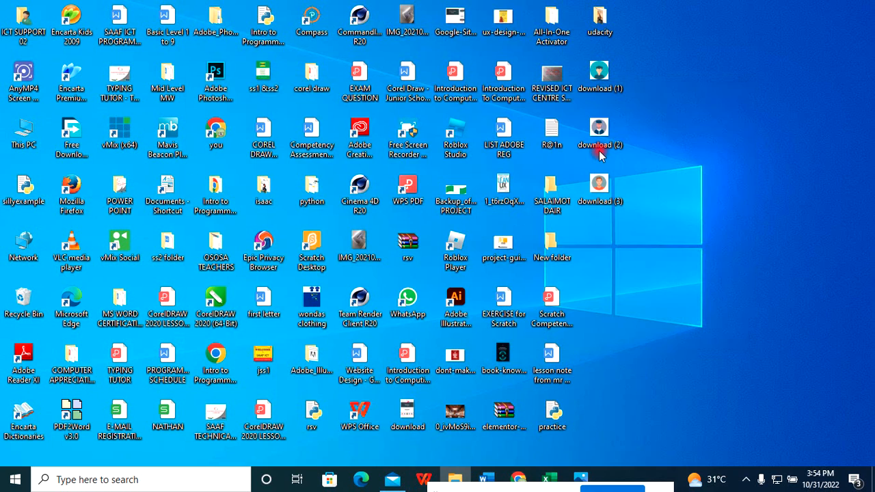
- Look through the open windows in Task View and select the Meet screen-sharing notice
left_click(297, 479)
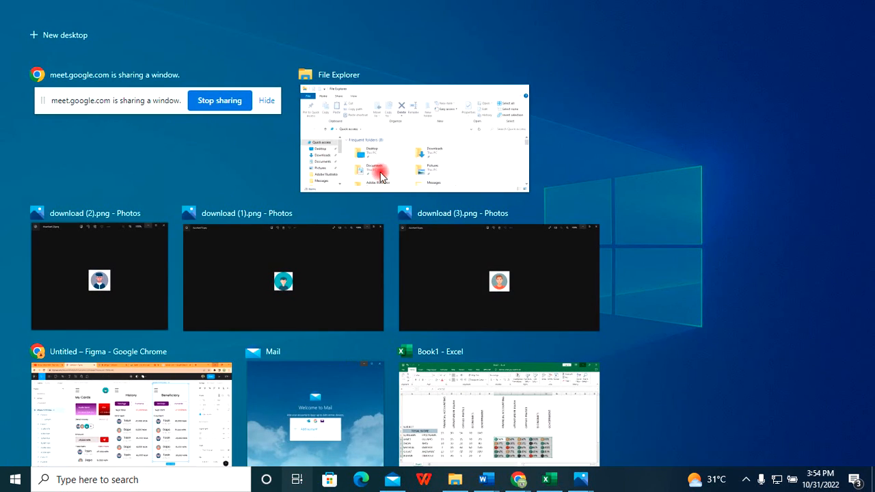
scroll(179, 348, "down", 3)
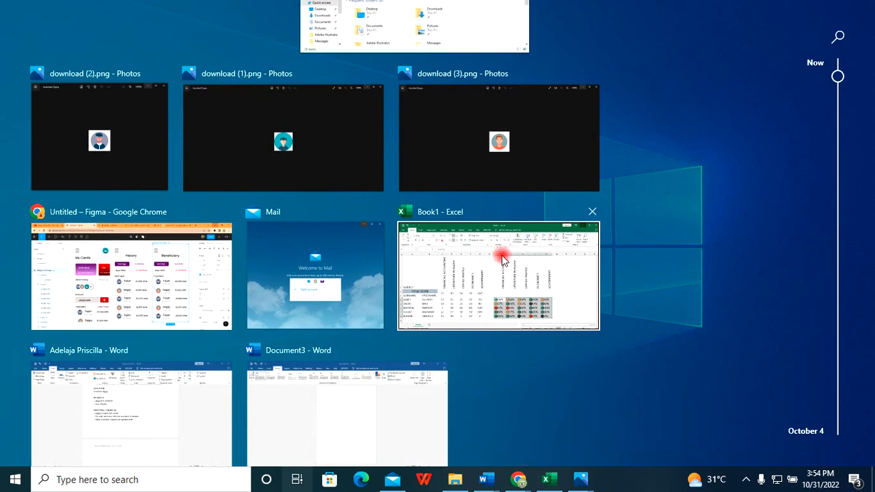
scroll(435, 362, "down", 8)
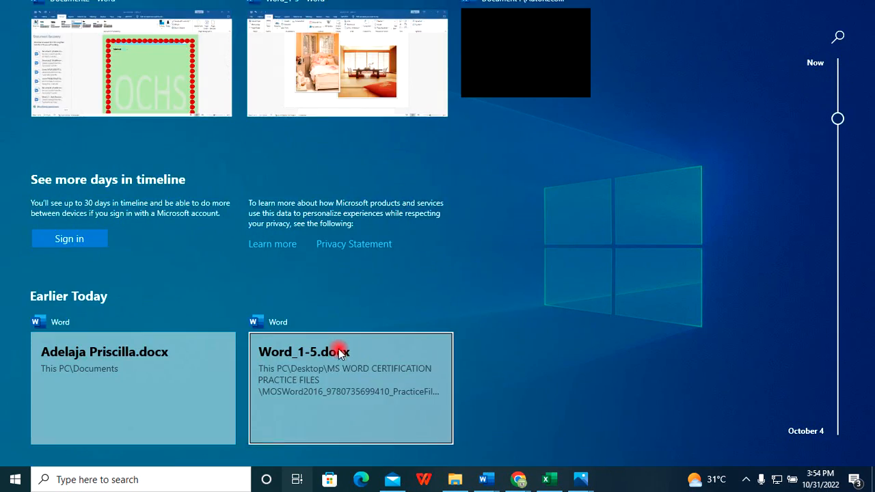
scroll(338, 353, "up", 10)
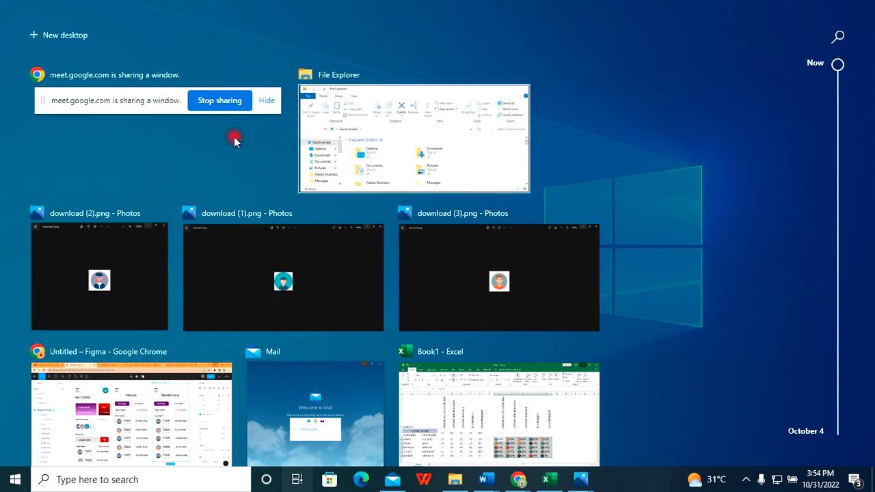
left_click(218, 101)
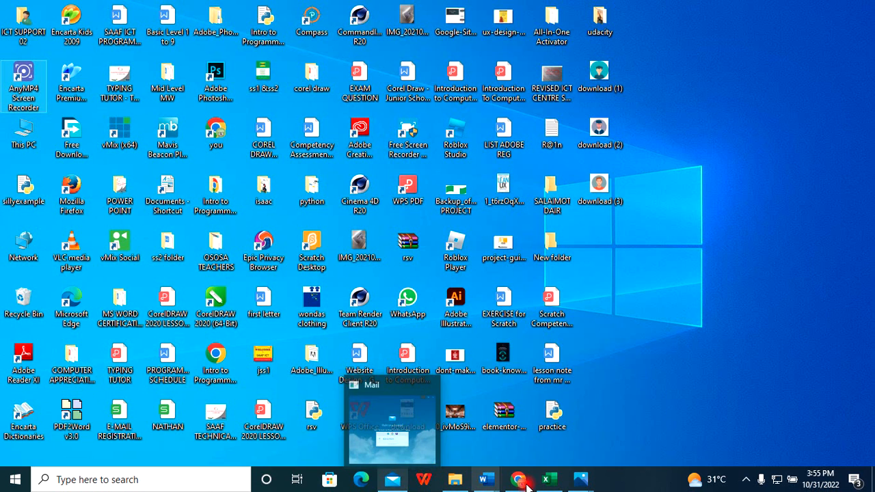
mouse_move(486, 482)
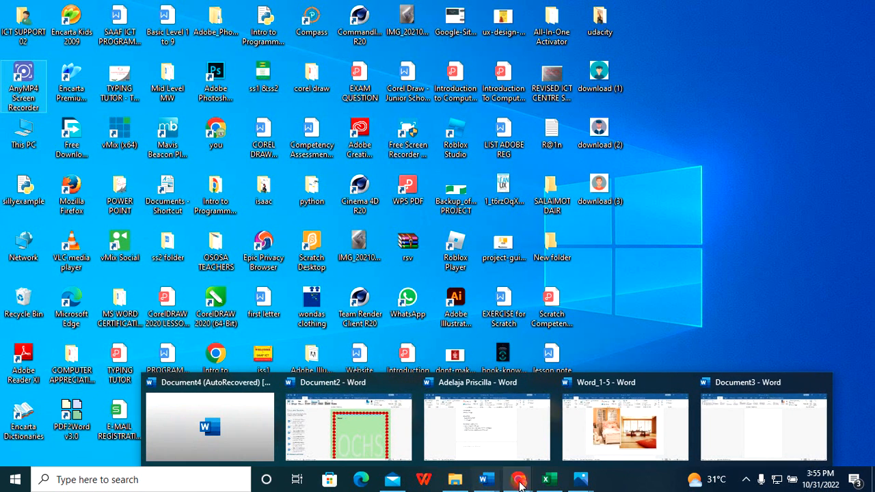
mouse_move(565, 484)
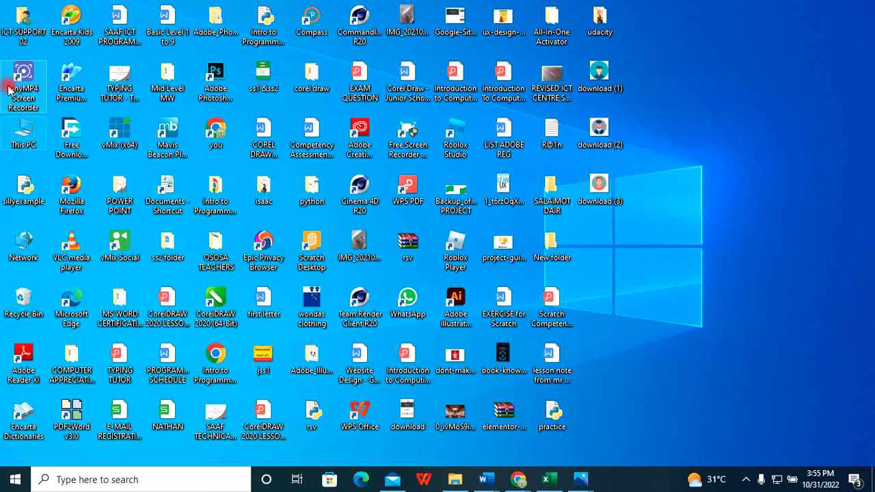
left_click(9, 482)
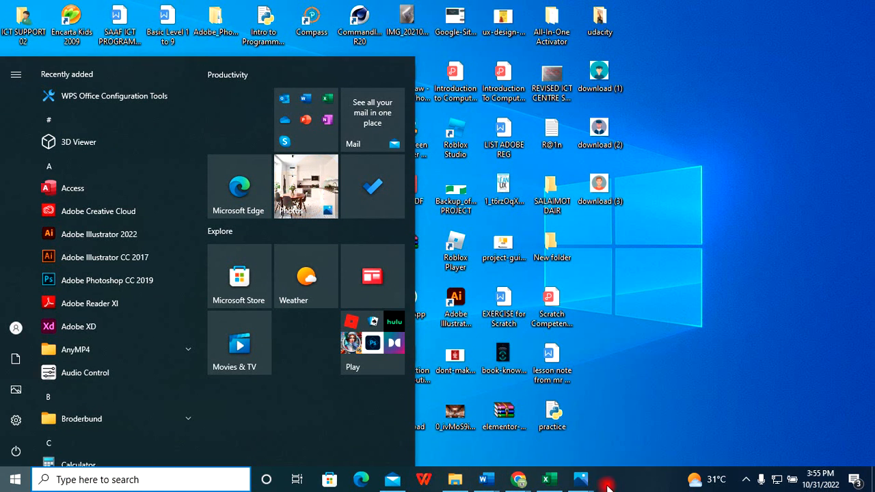
left_click(637, 381)
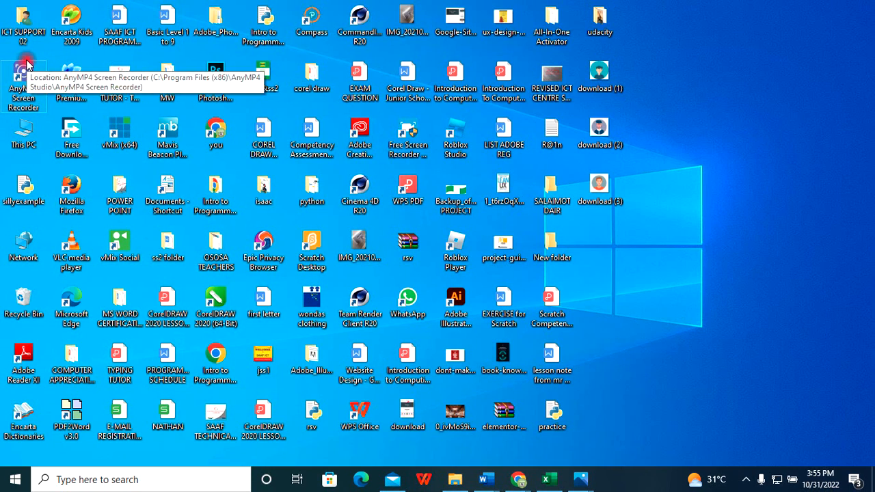
left_click(39, 76)
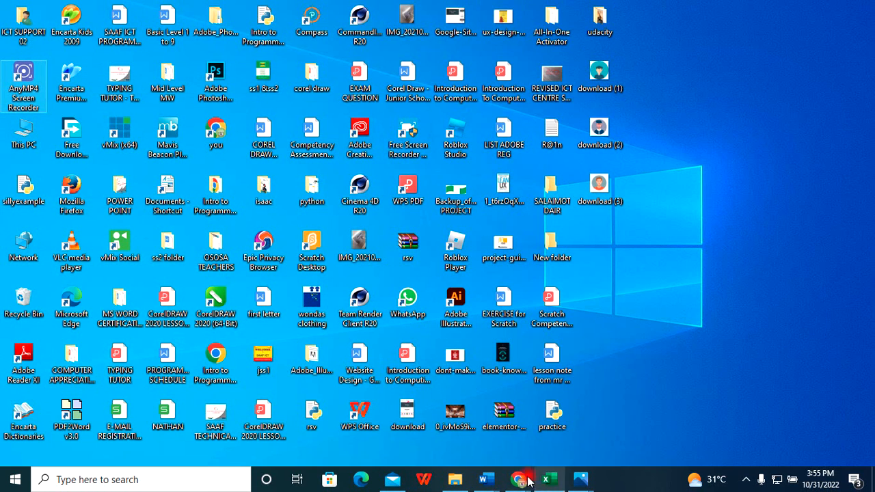
left_click(668, 485)
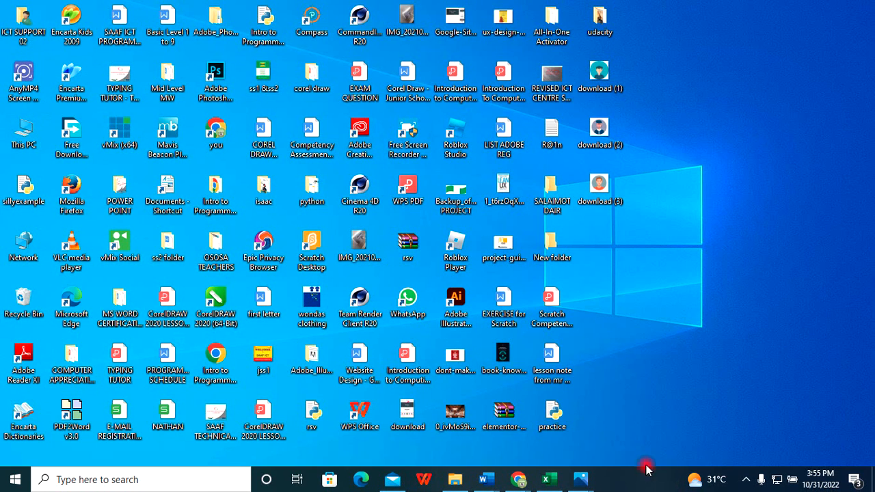
left_click(745, 42)
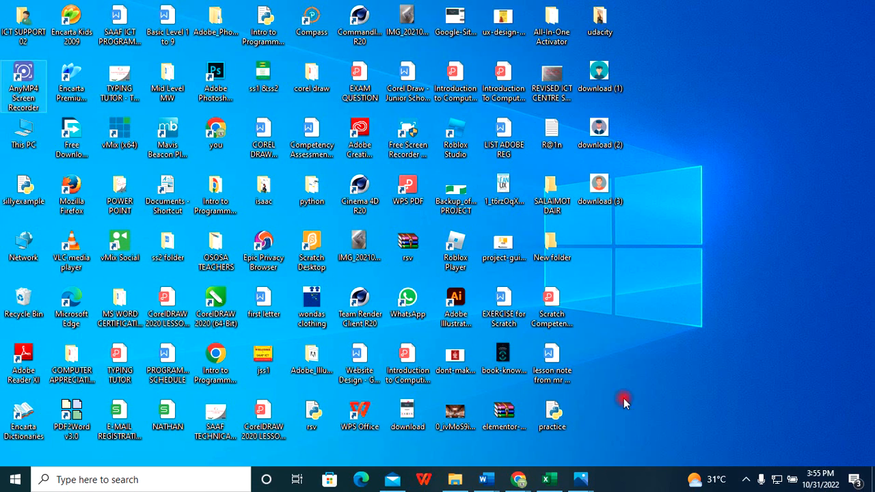
- Bring up the Meet screen-sharing notice, move it to the middle of the desktop and stop sharing the window
left_click(299, 478)
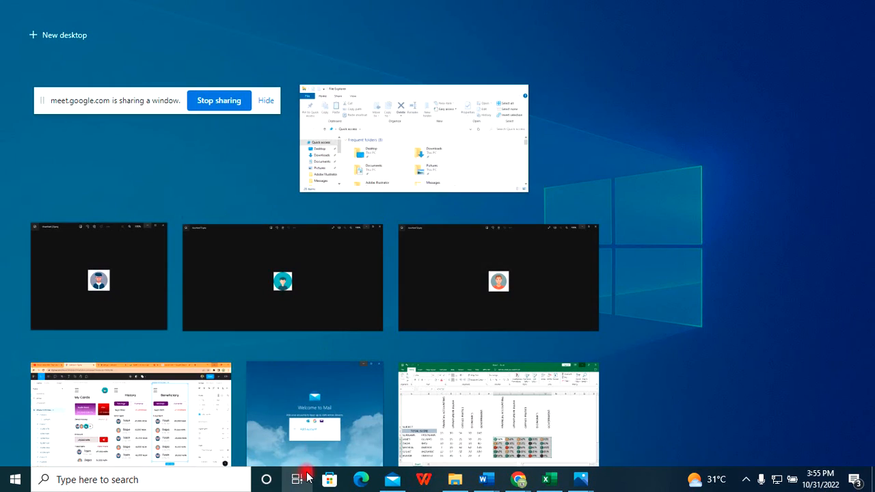
left_click(215, 100)
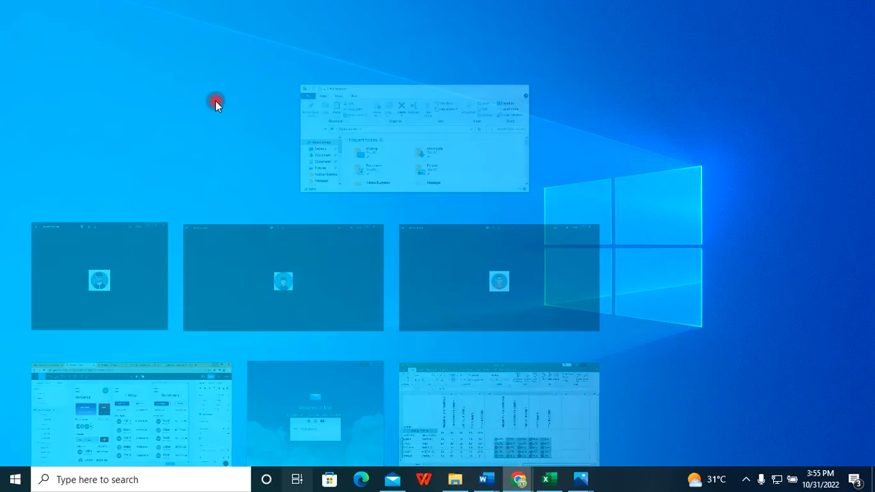
mouse_move(531, 481)
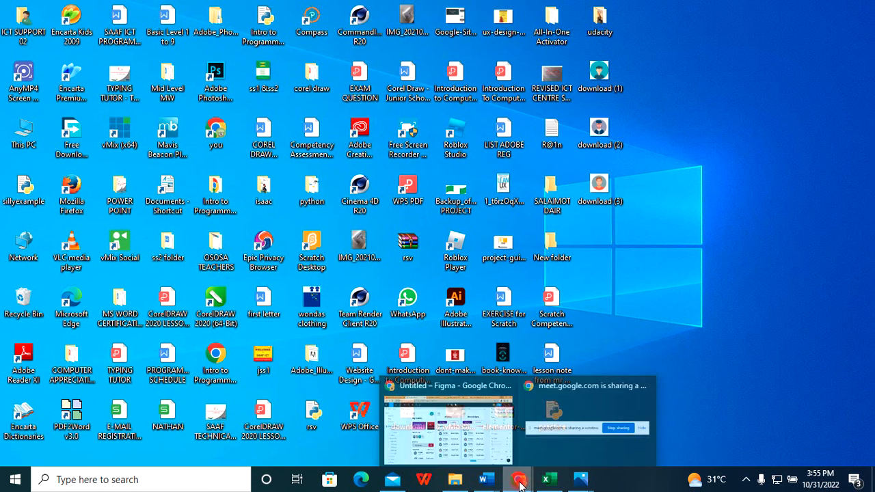
left_click(578, 428)
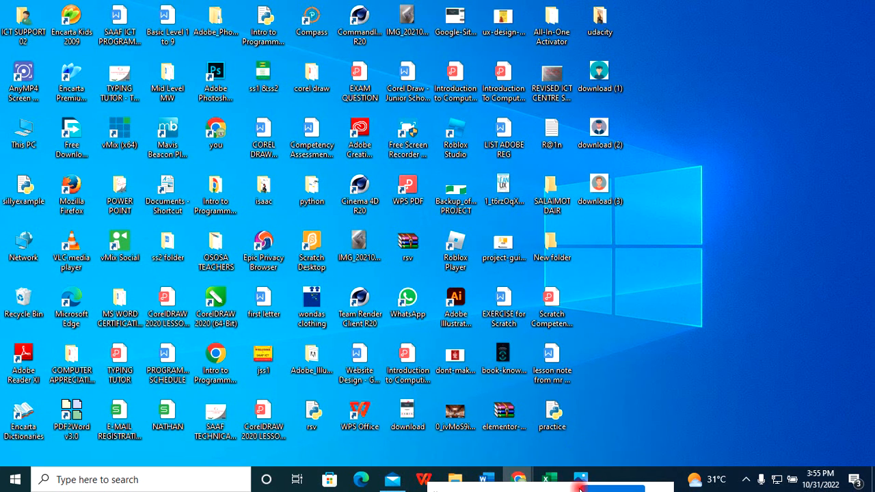
left_click_drag(546, 489, 454, 315)
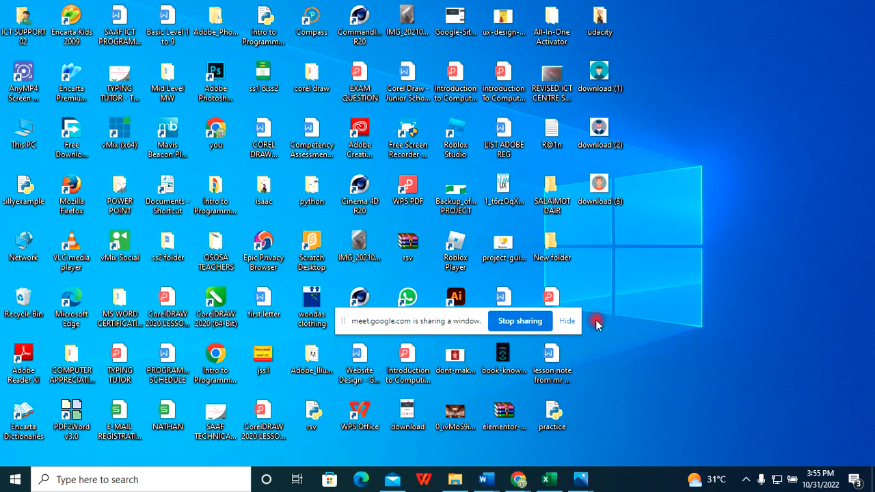
left_click(506, 321)
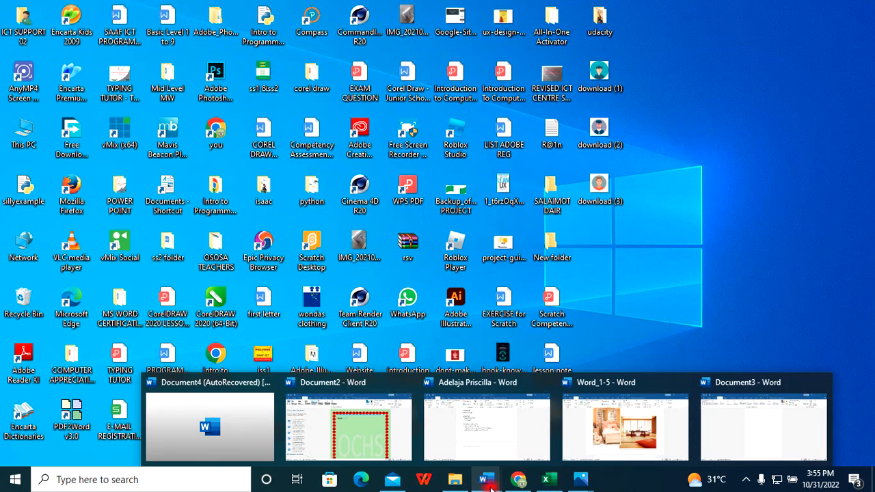
- Bring up the download (3).png image window in Photos and close it
mouse_move(560, 485)
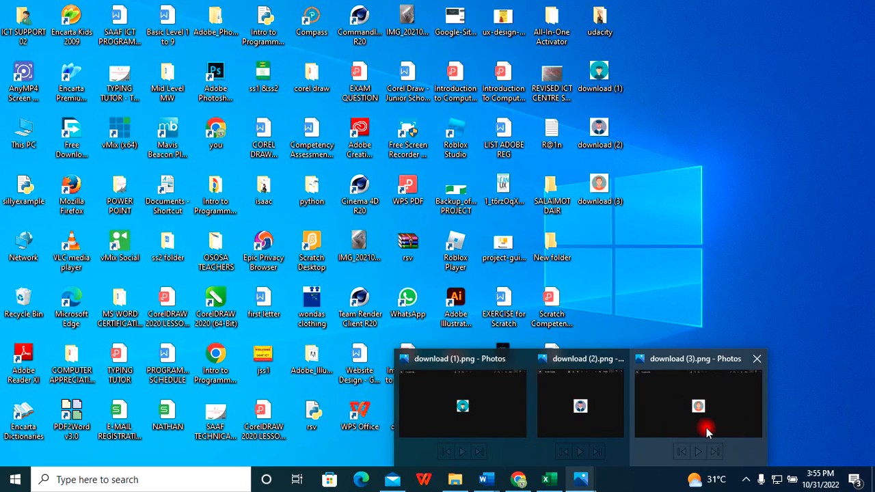
left_click(707, 427)
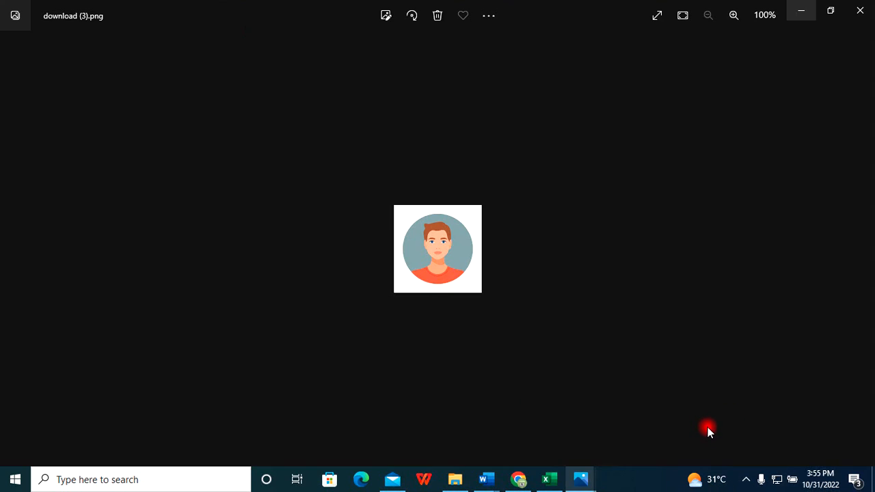
left_click(860, 10)
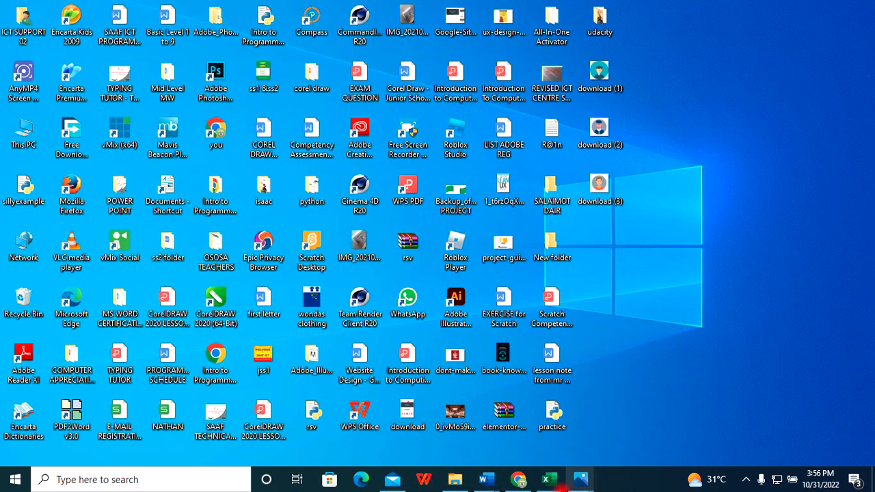
- Check the browser's design file and YouTube page, and minimize the browser and the Book1 workbook
mouse_move(579, 479)
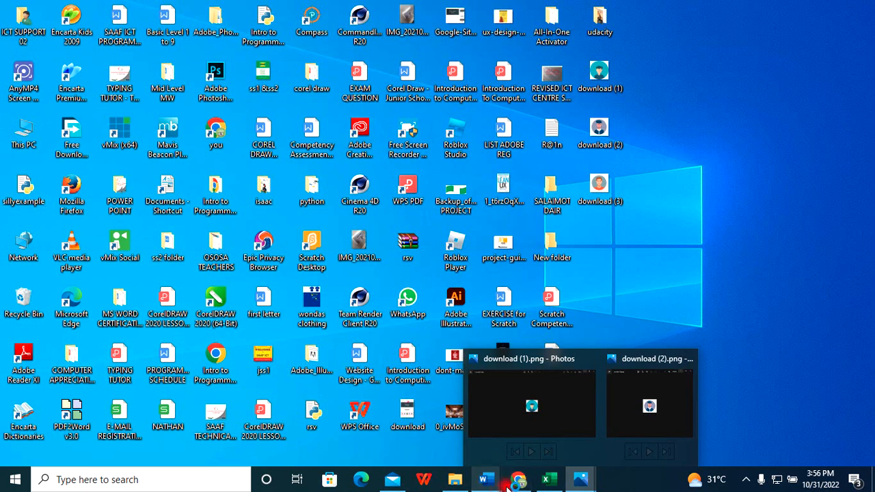
left_click(517, 479)
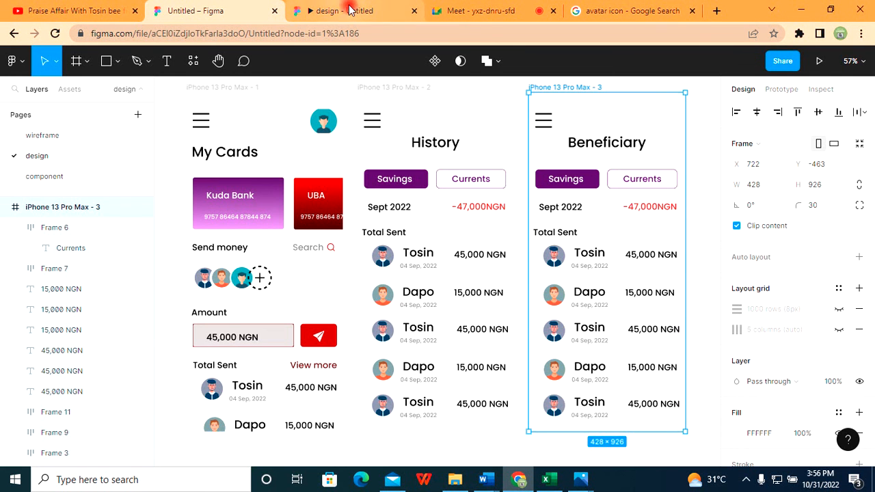
left_click(96, 7)
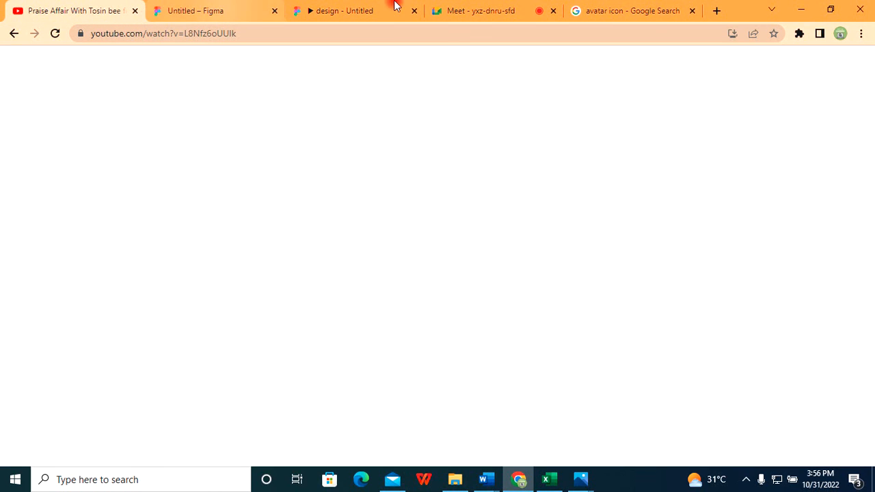
left_click(801, 10)
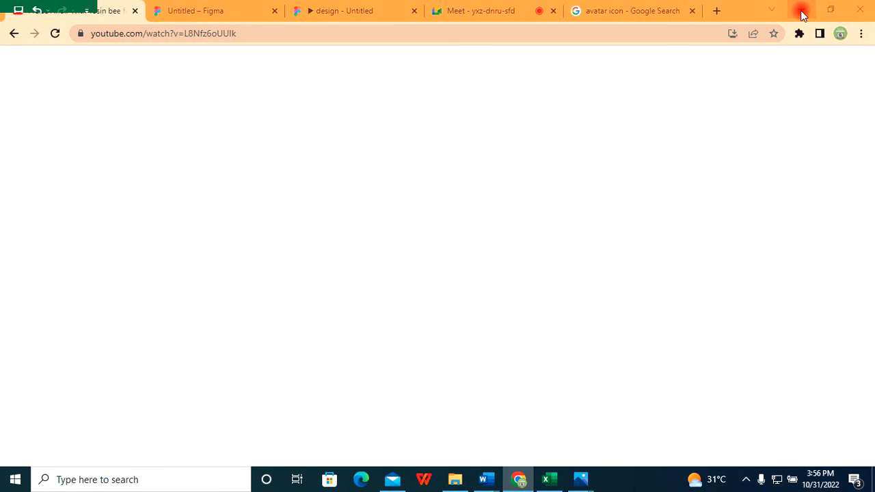
left_click(796, 10)
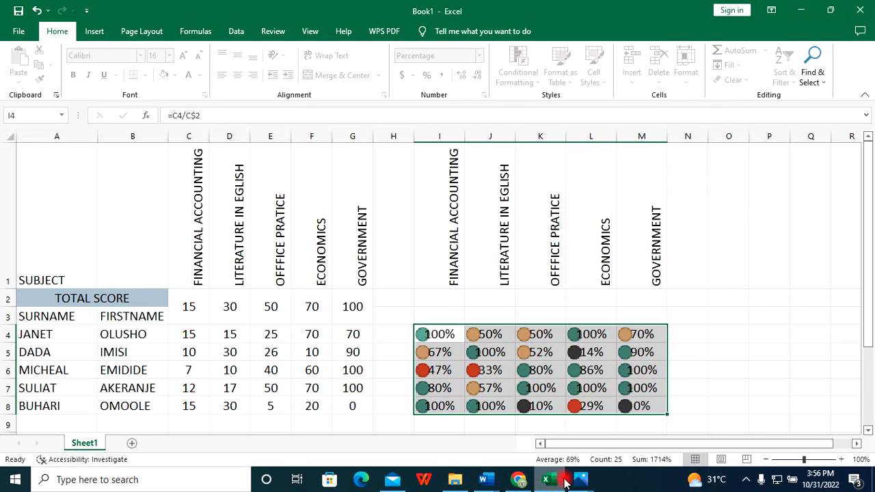
left_click(801, 9)
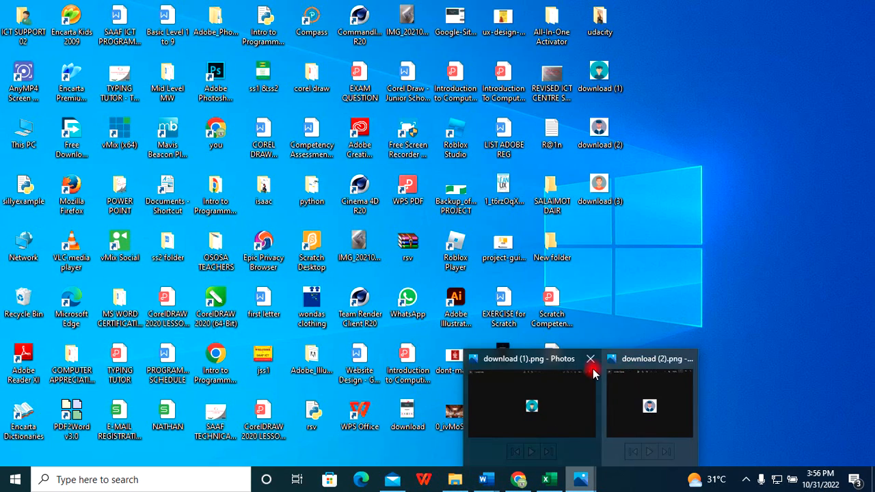
- Close the remaining download (1).png and download (2).png image windows in Photos
mouse_move(591, 362)
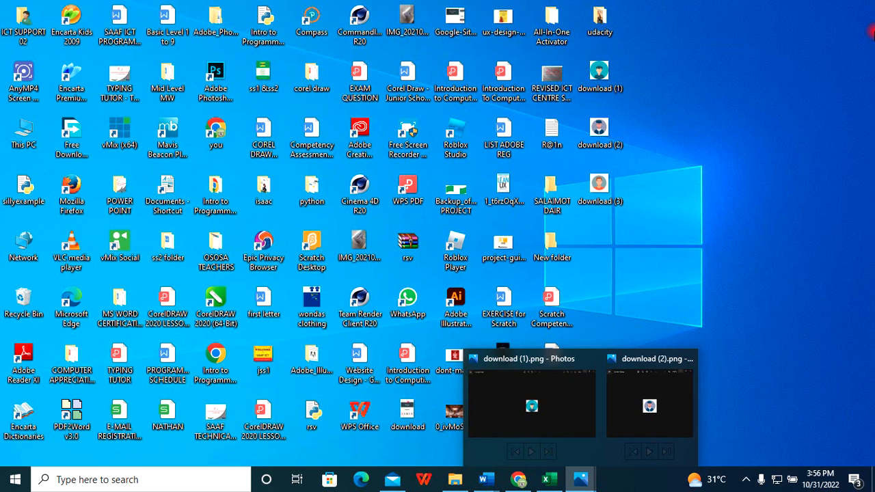
left_click(20, 80)
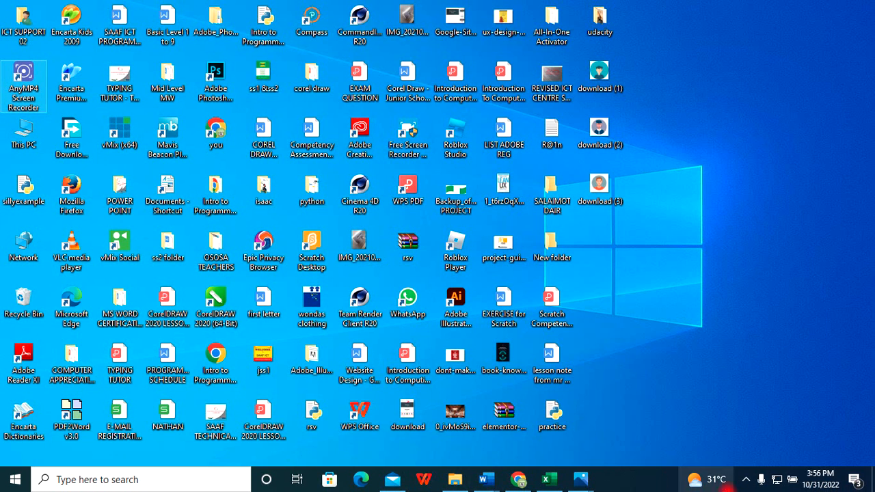
left_click(873, 482)
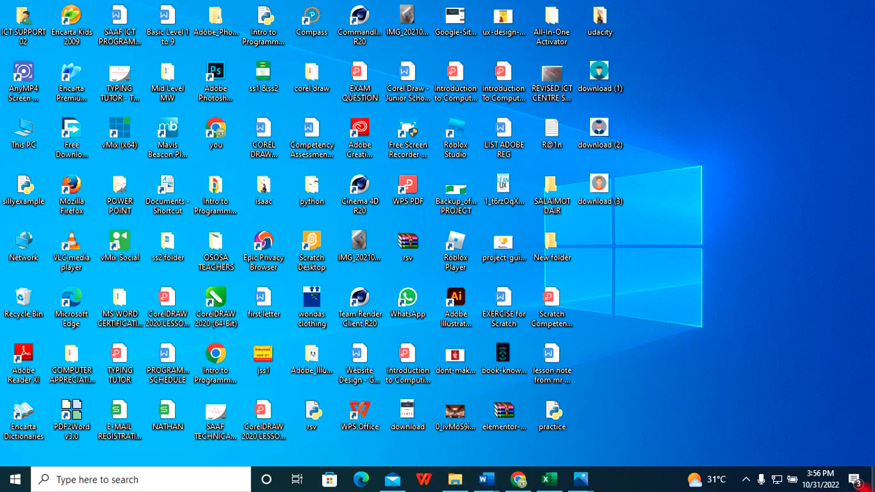
left_click(579, 481)
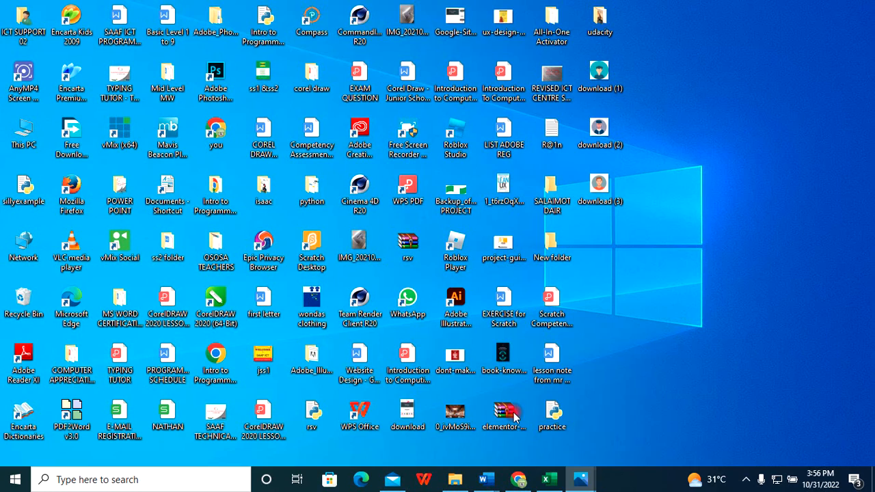
left_click(578, 485)
left_click(578, 486)
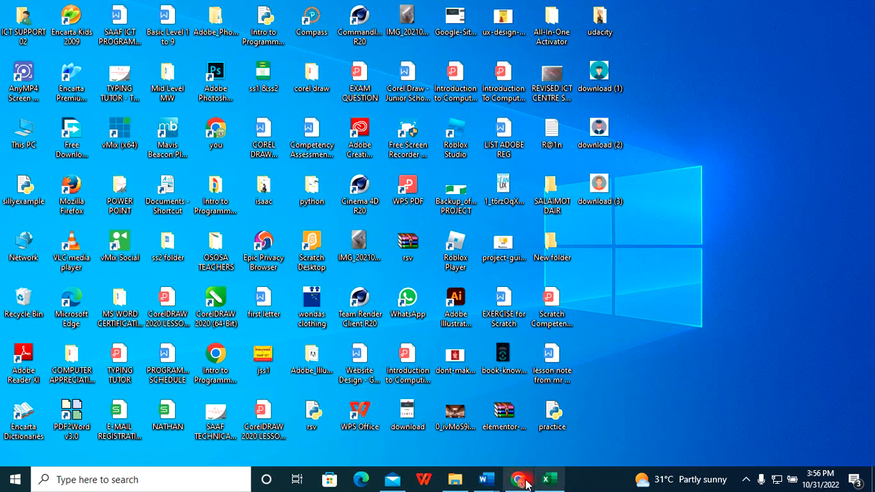
left_click(28, 84)
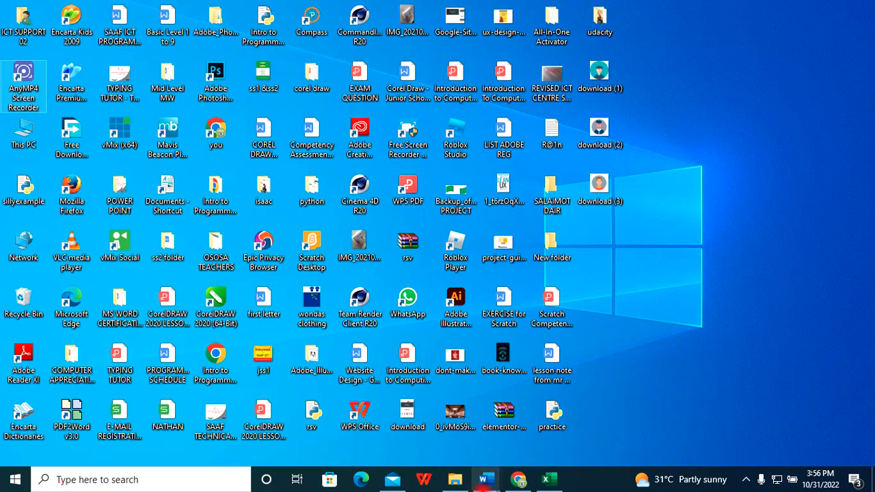
mouse_move(512, 481)
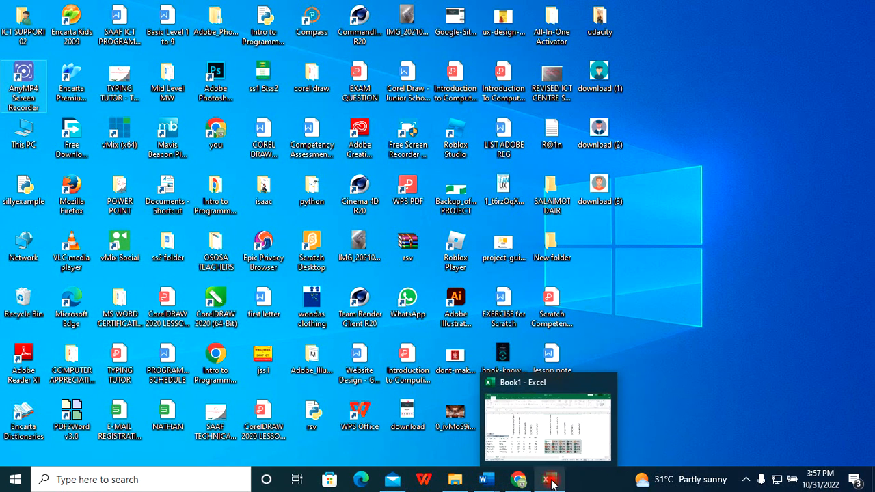
mouse_move(485, 482)
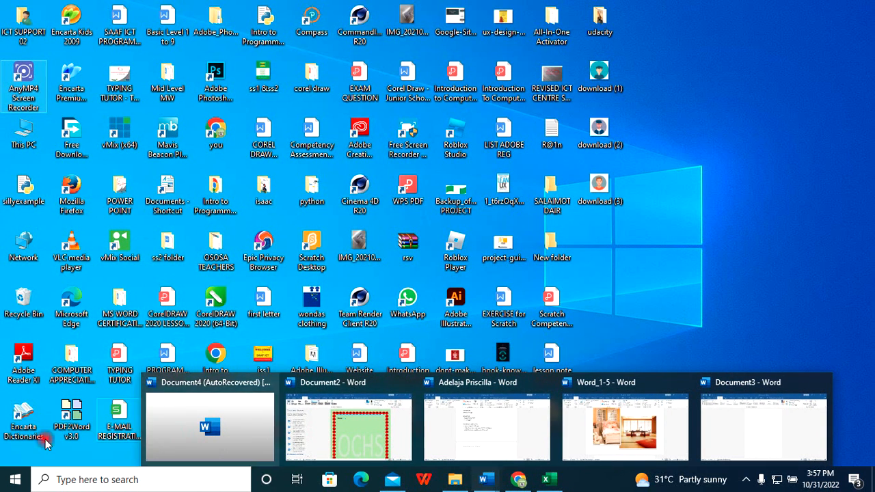
left_click(5, 485)
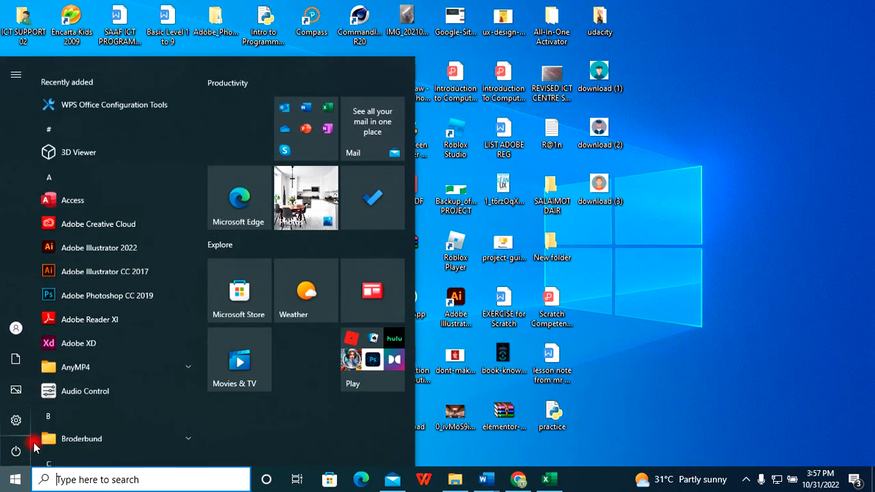
scroll(94, 348, "down", 5)
scroll(103, 308, "up", 5)
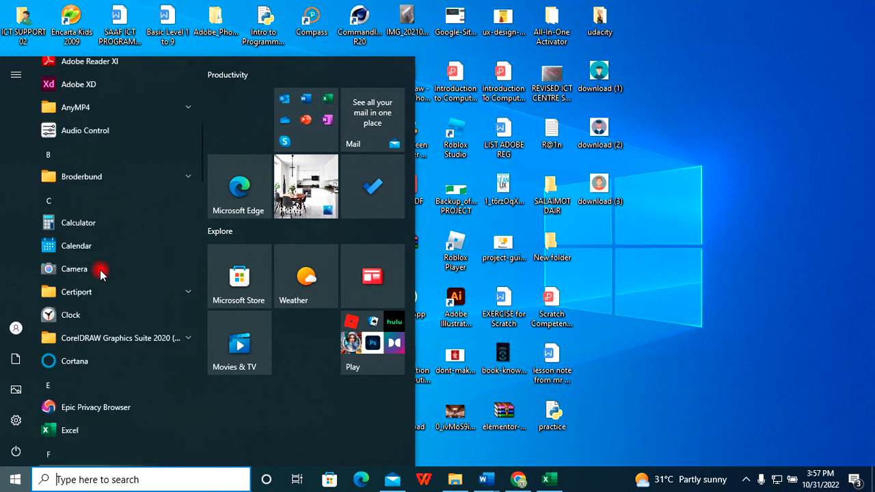
scroll(109, 273, "up", 2)
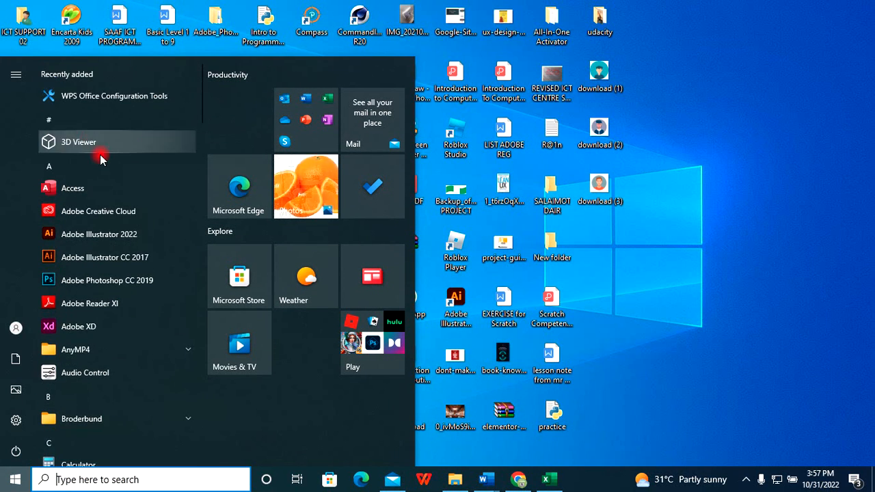
left_click(784, 386)
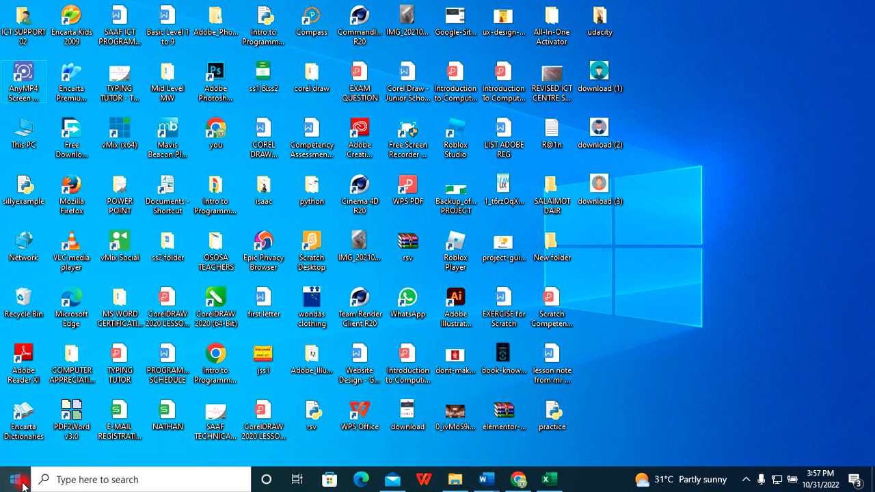
left_click(16, 479)
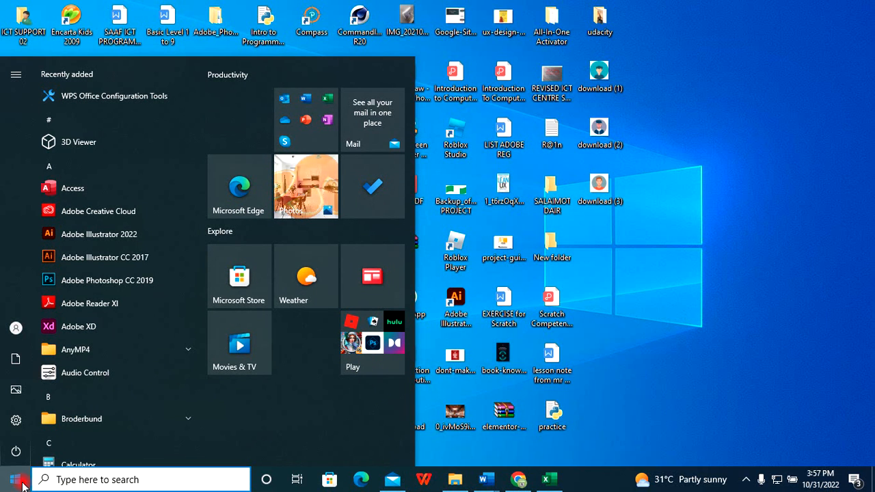
type("m")
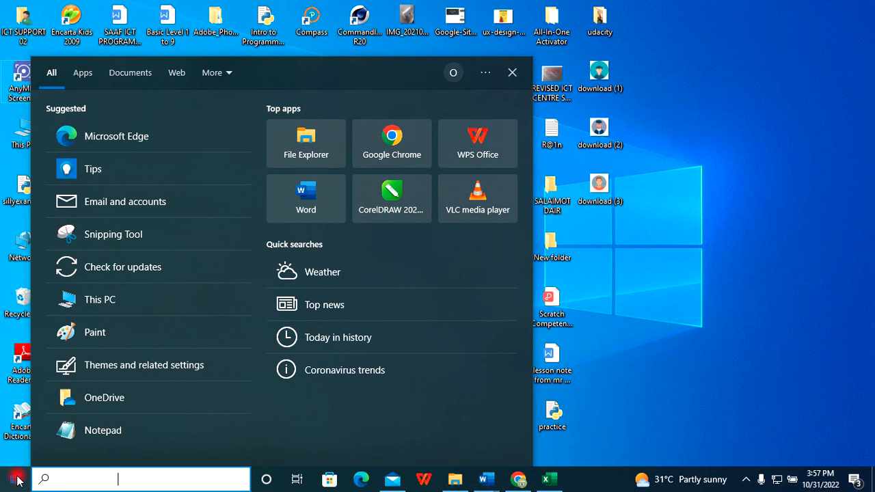
left_click(17, 482)
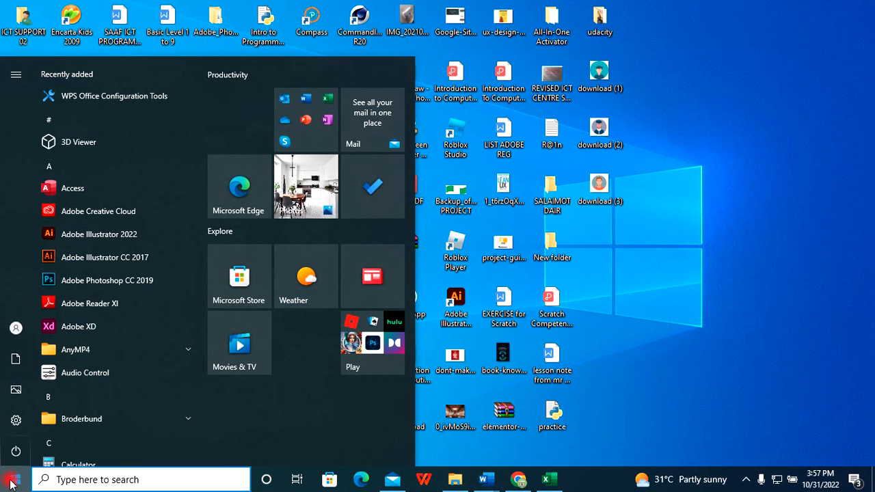
- Open Task Manager and look through the list of running apps and background processes
left_click(9, 483)
right_click(10, 483)
left_click(11, 483)
left_click(15, 482)
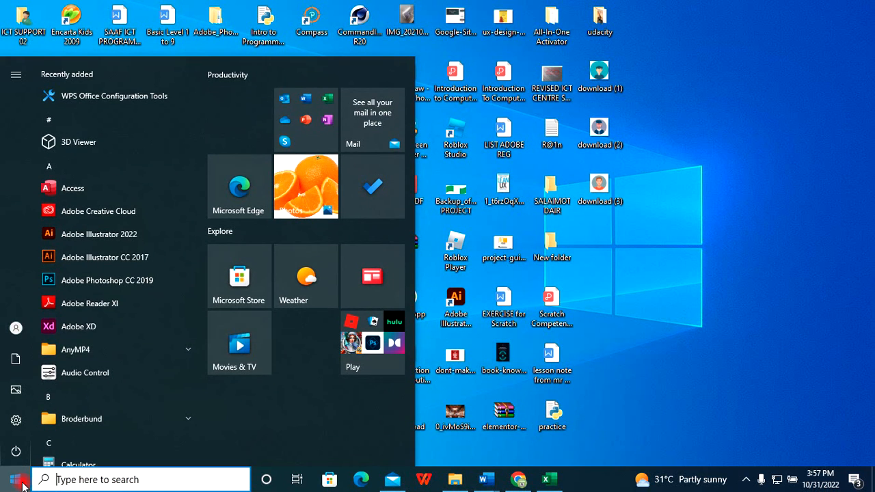
right_click(15, 482)
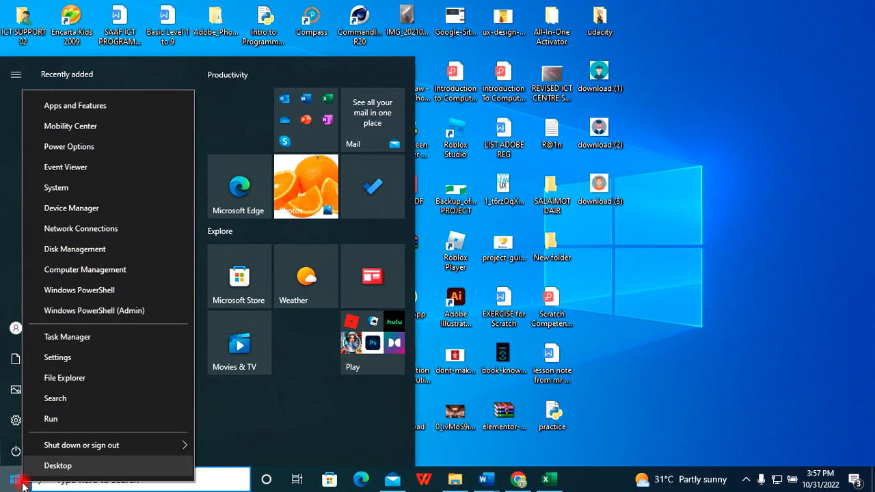
left_click(67, 337)
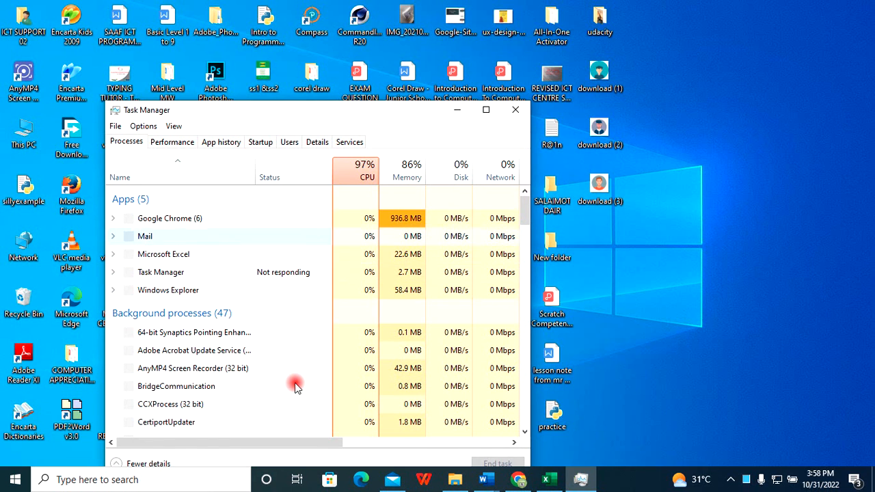
scroll(295, 386, "down", 2)
scroll(295, 386, "down", 8)
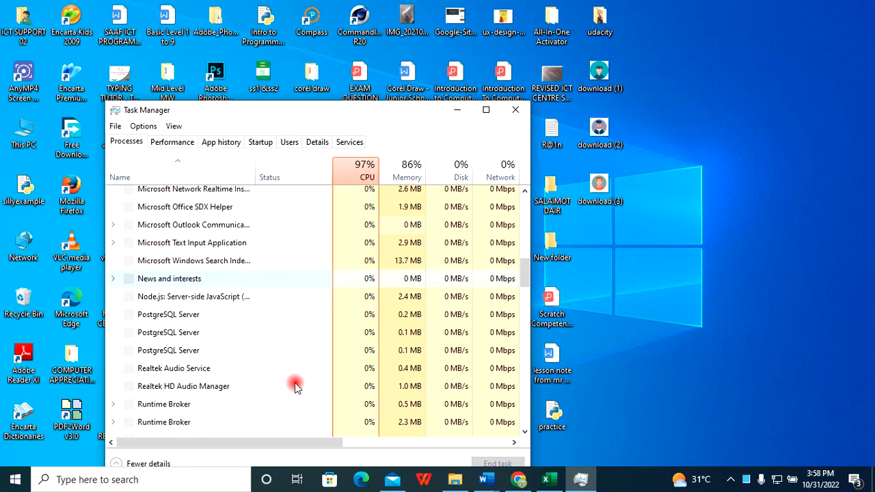
- Open the Downloads folder in a maximized File Explorer window and minimize Task Manager
key("super+e")
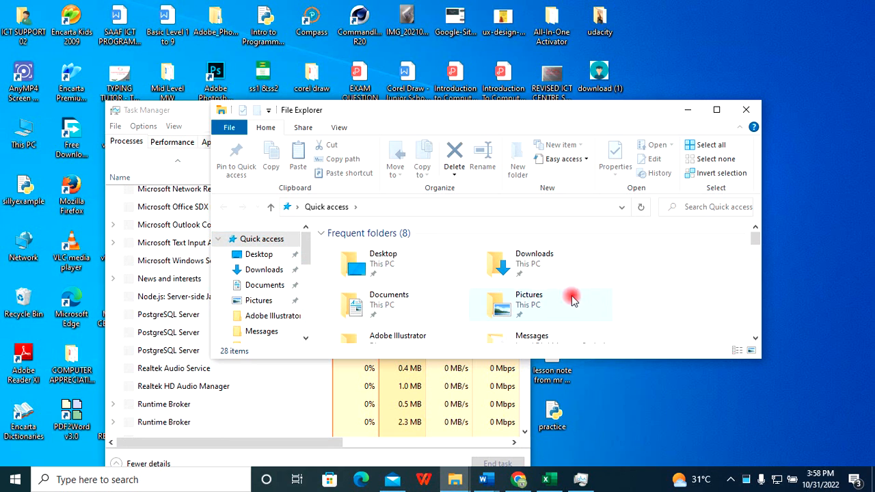
left_click(522, 262)
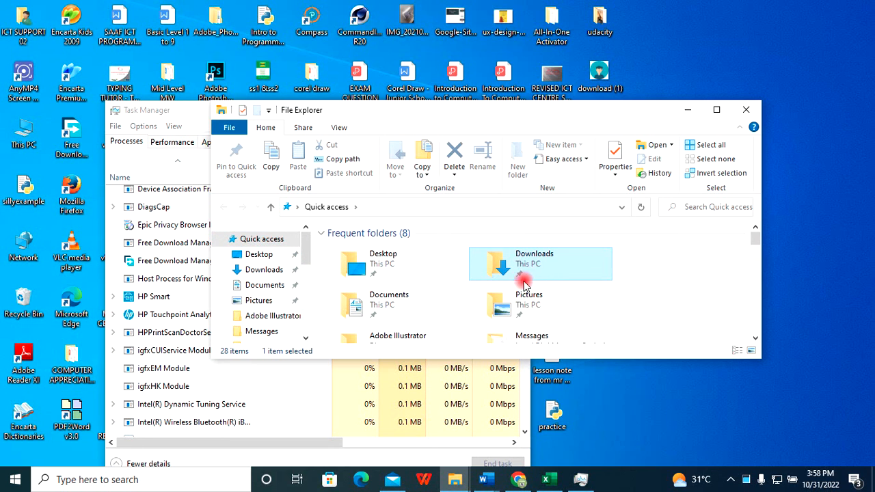
left_click(715, 110)
key("Return")
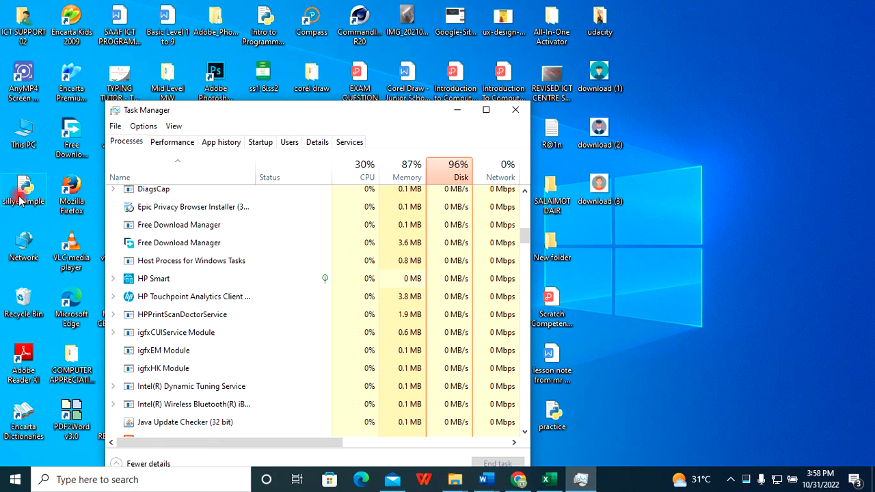
left_click(457, 110)
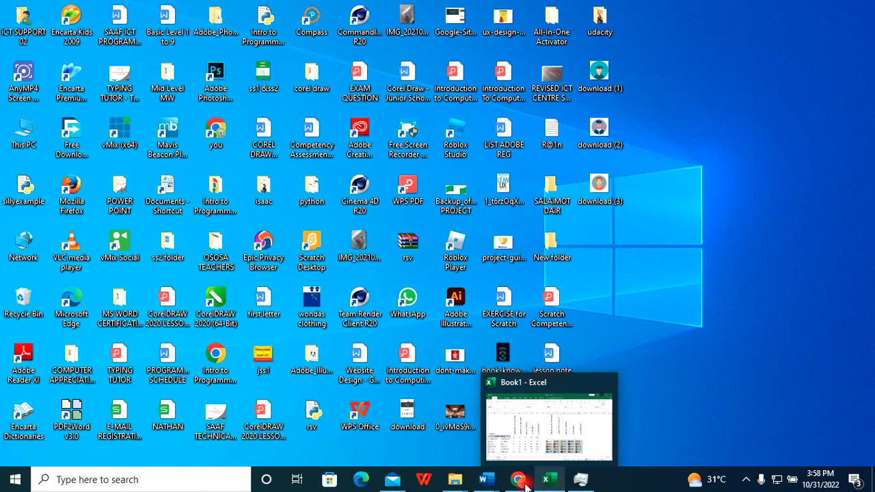
- Bring up File Explorer, look through the files in the Downloads folder and switch to the Pictures folder
left_click(23, 71)
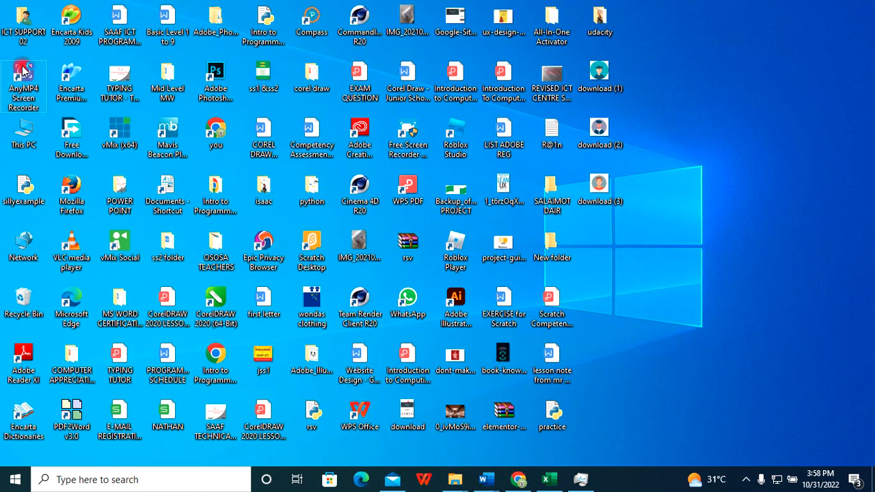
left_click(448, 485)
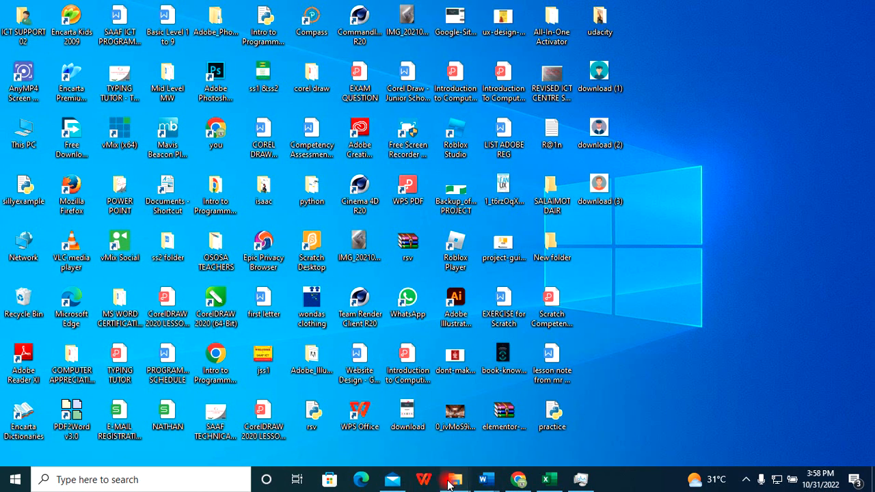
left_click(486, 425)
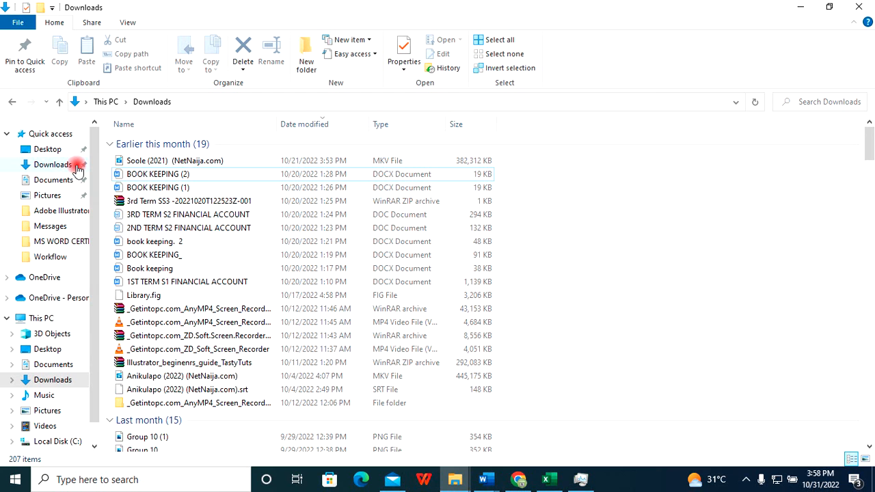
left_click(171, 173)
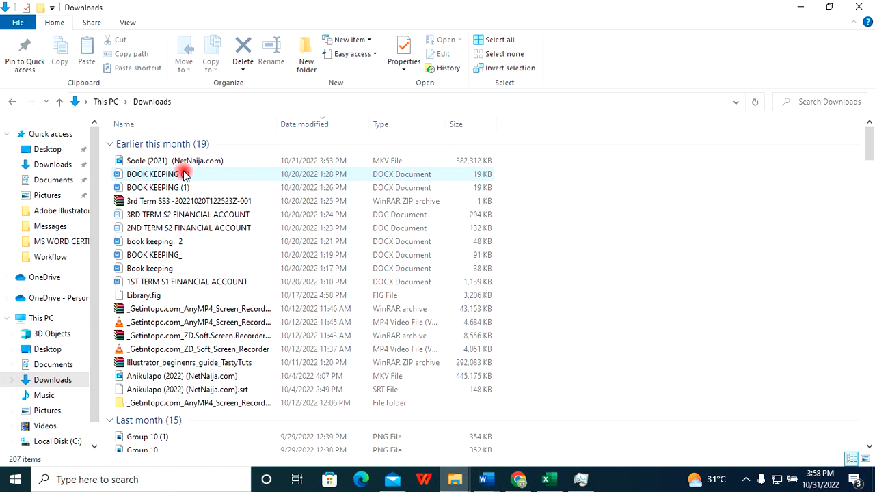
scroll(183, 198, "down", 4)
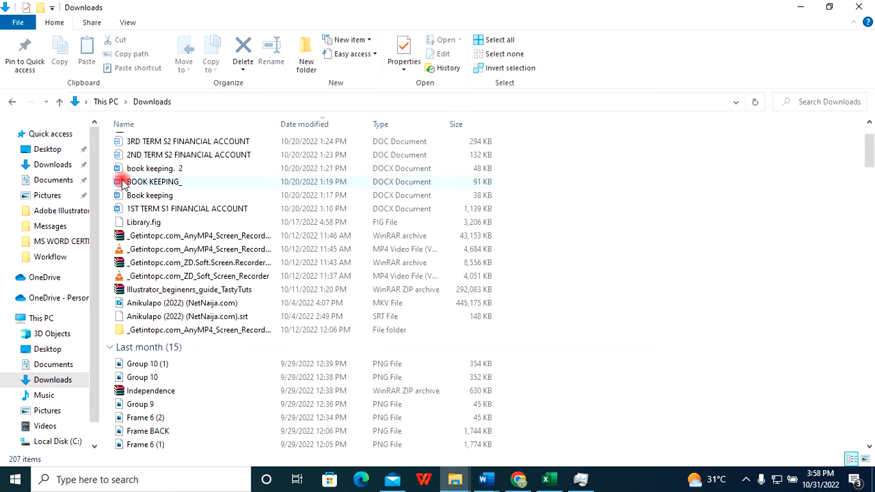
left_click(39, 196)
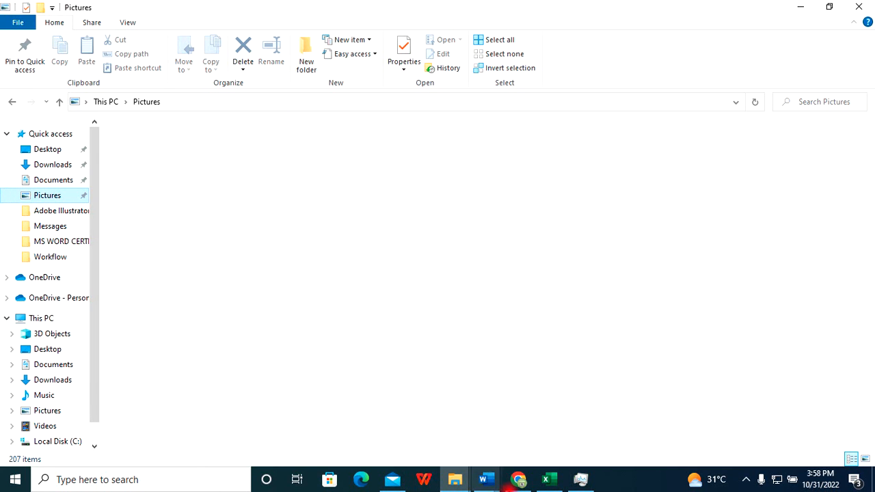
- Switch to Chrome, check the Figma prototype and design file, and leave the Google Meet call
left_click(518, 479)
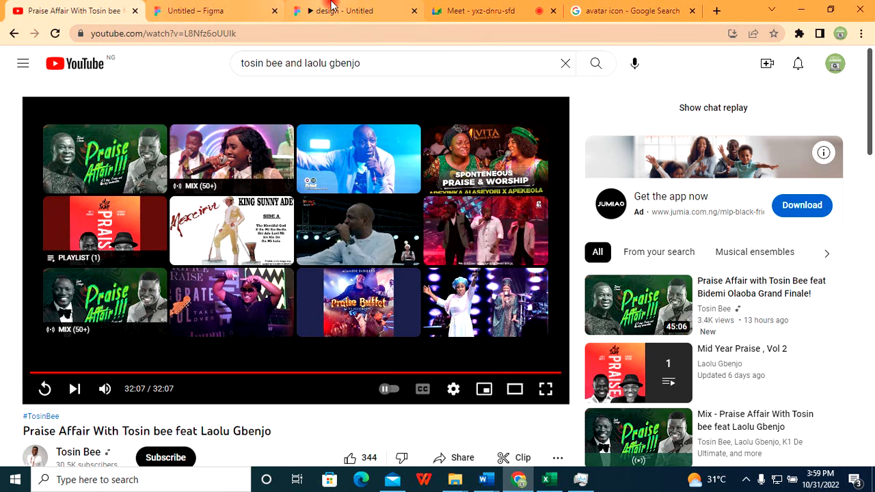
left_click(306, 10)
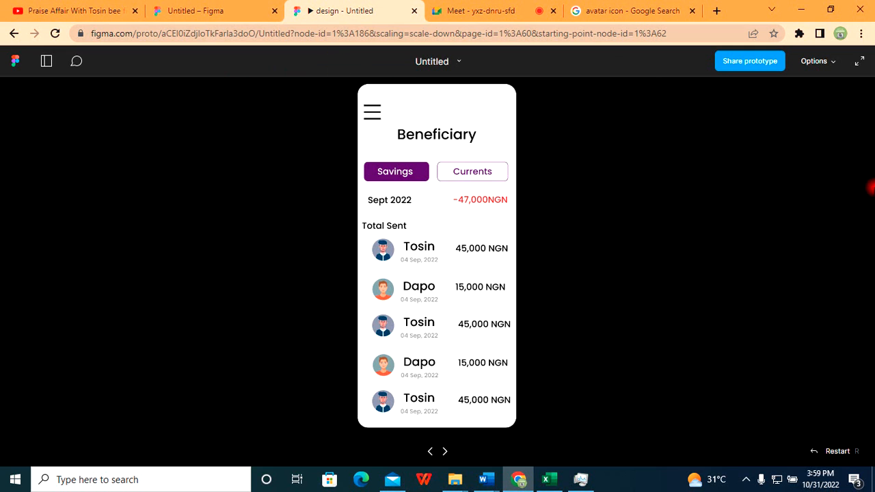
left_click(221, 7)
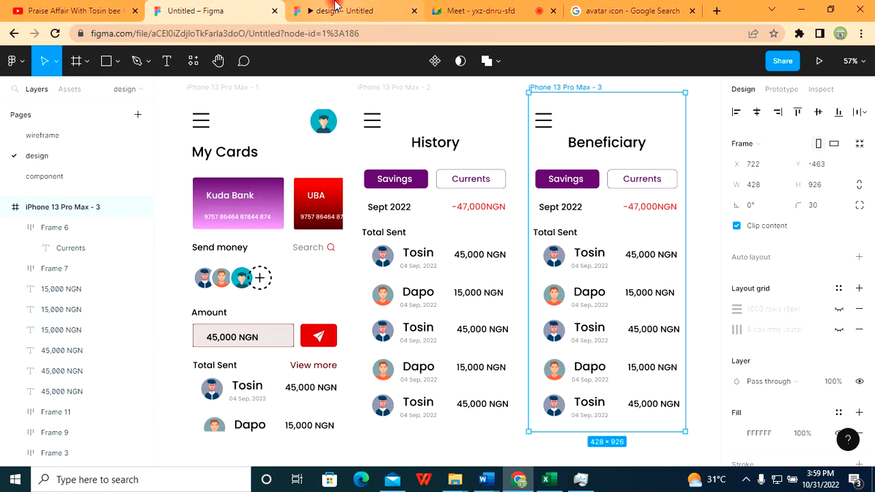
key("ctrl+Tab")
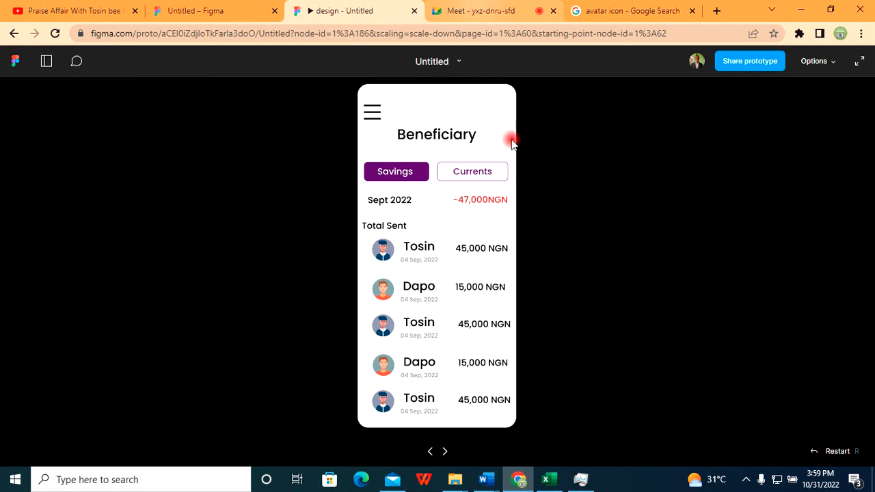
left_click(505, 15)
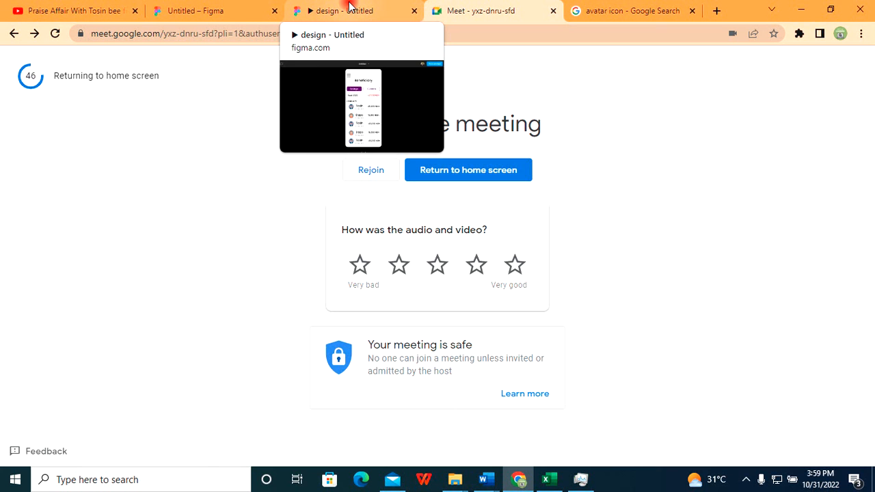
- Check the Figma design file and the Meet page, and minimize the browser and the Pictures folder window
left_click(211, 9)
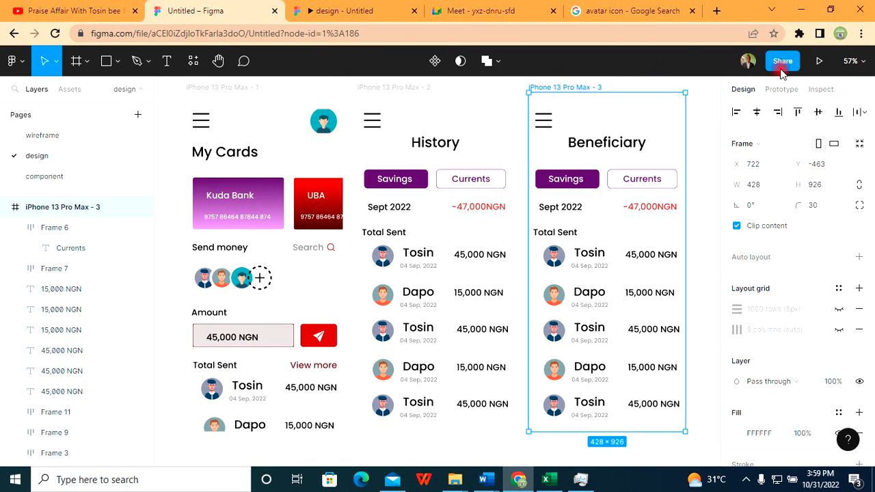
left_click(621, 12)
left_click(484, 7)
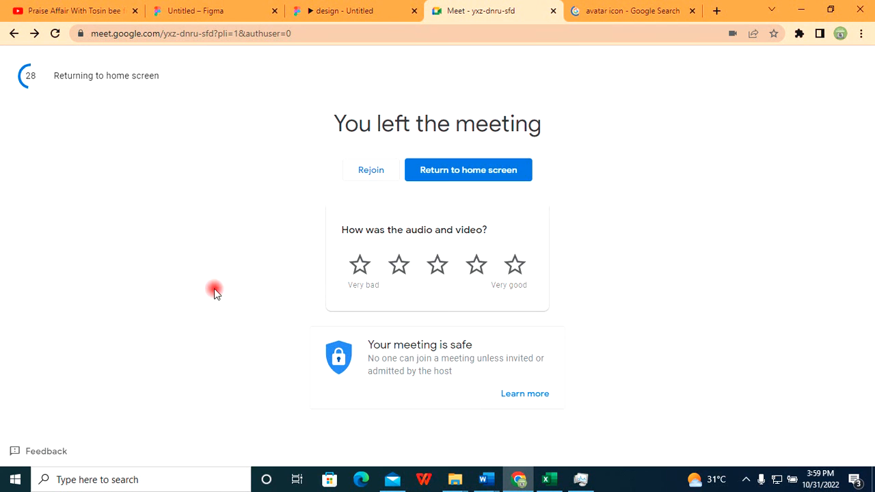
left_click(796, 9)
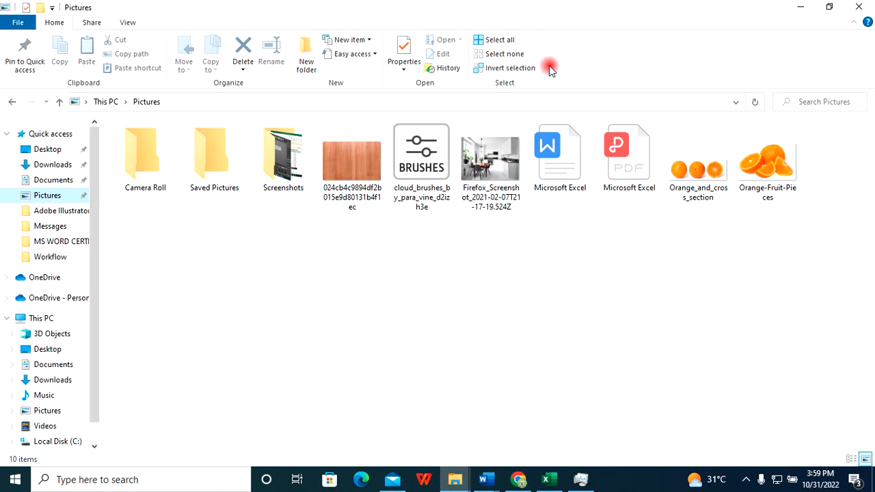
left_click(796, 8)
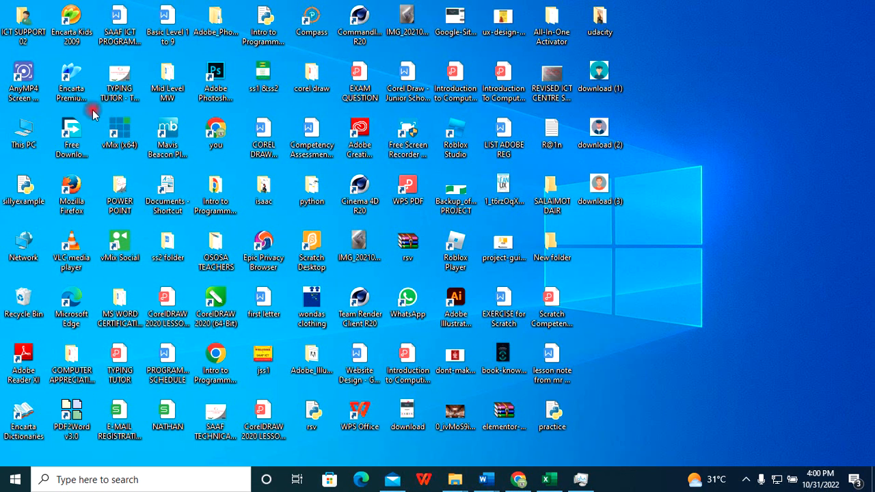
- Bring Task Manager back up and look through its background processes
left_click(20, 86)
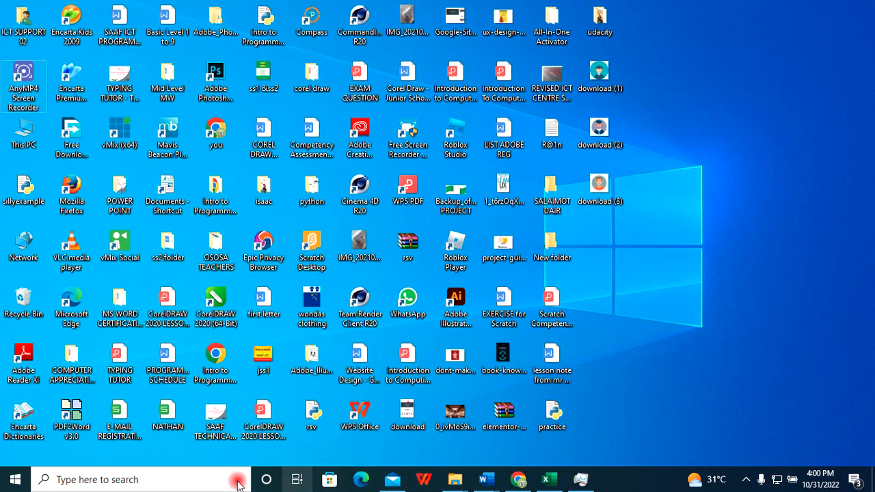
left_click(4, 481)
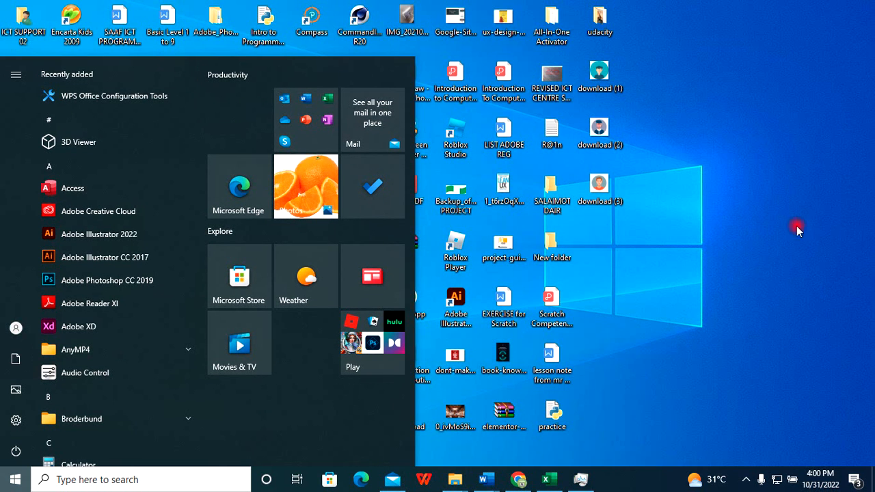
left_click(761, 224)
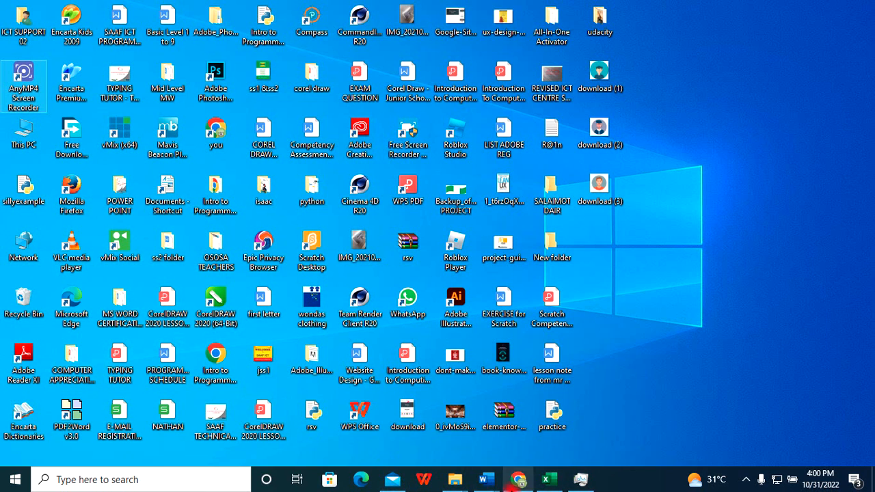
left_click(588, 481)
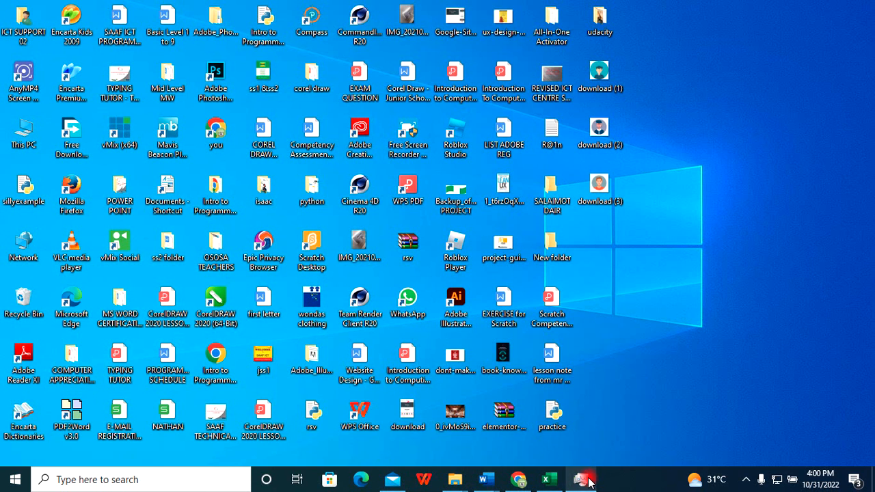
scroll(317, 226, "up", 7)
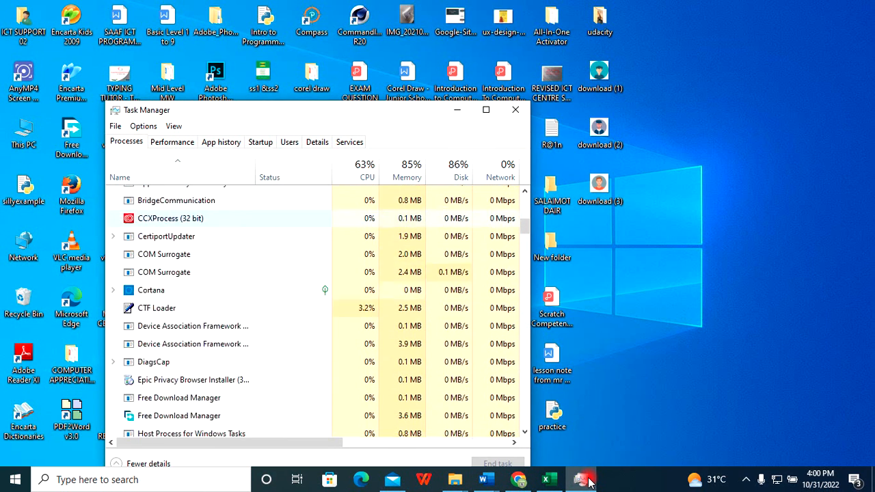
- Look through the running apps and background processes in Task Manager, including the screen recorder's entry
scroll(317, 274, "up", 3)
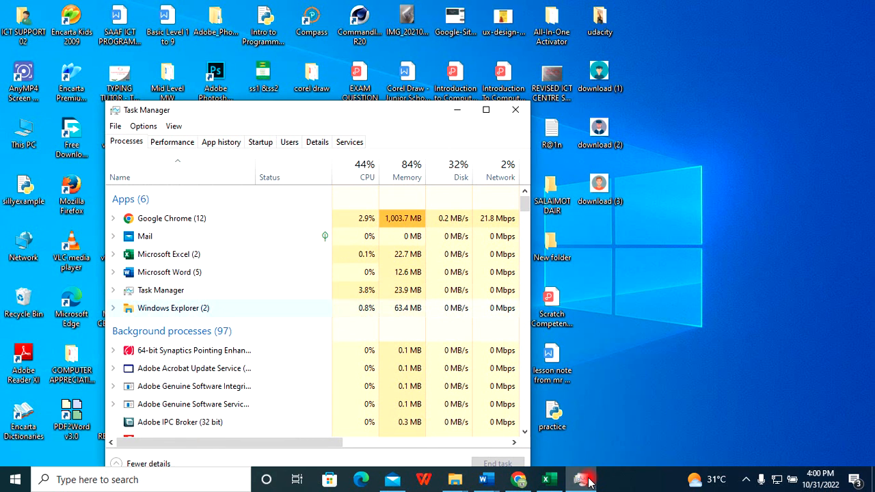
scroll(317, 307, "down", 3)
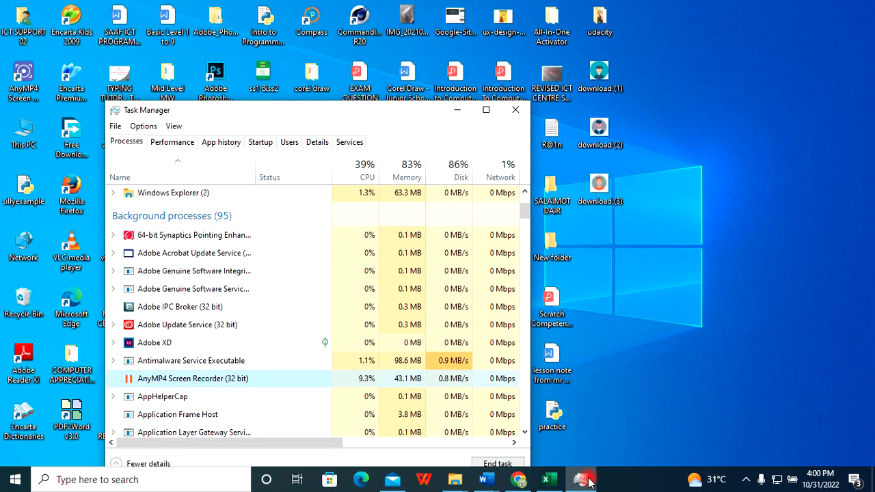
scroll(273, 297, "up", 3)
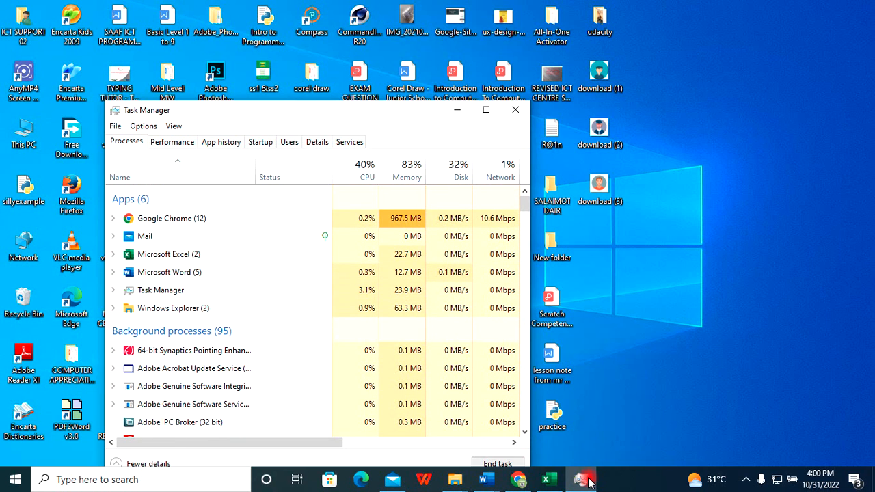
- Try to open AnyMP4 Screen Recorder from its desktop shortcut, and close Task Manager
left_click(26, 87)
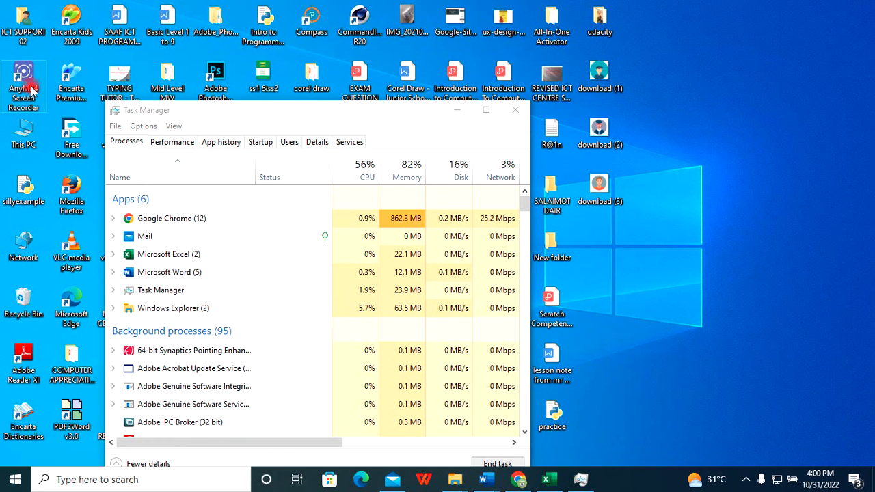
right_click(30, 87)
left_click(71, 96)
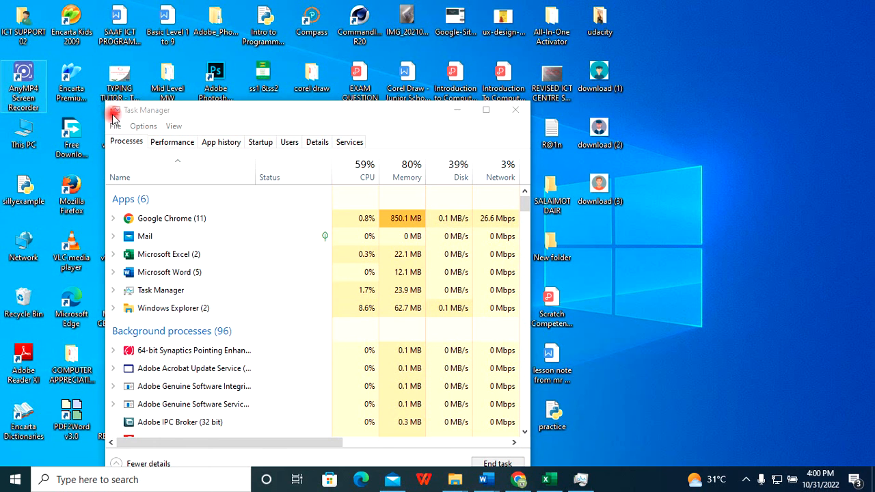
left_click(458, 111)
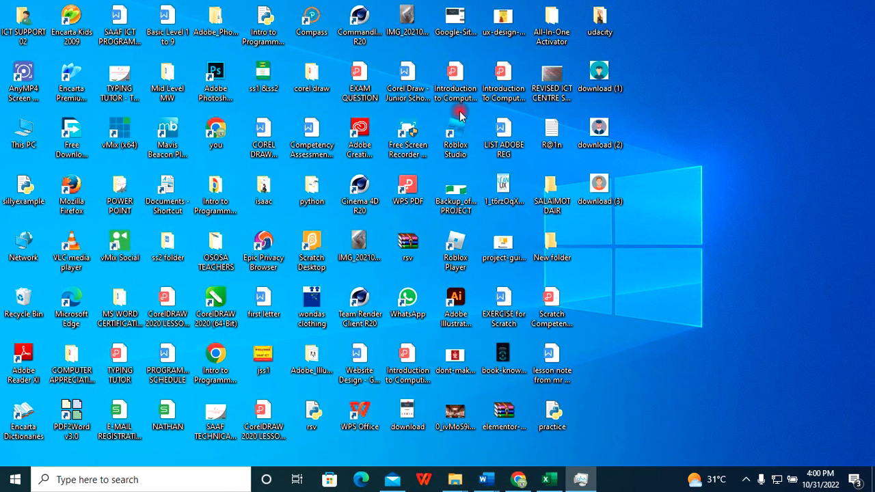
left_click(582, 480)
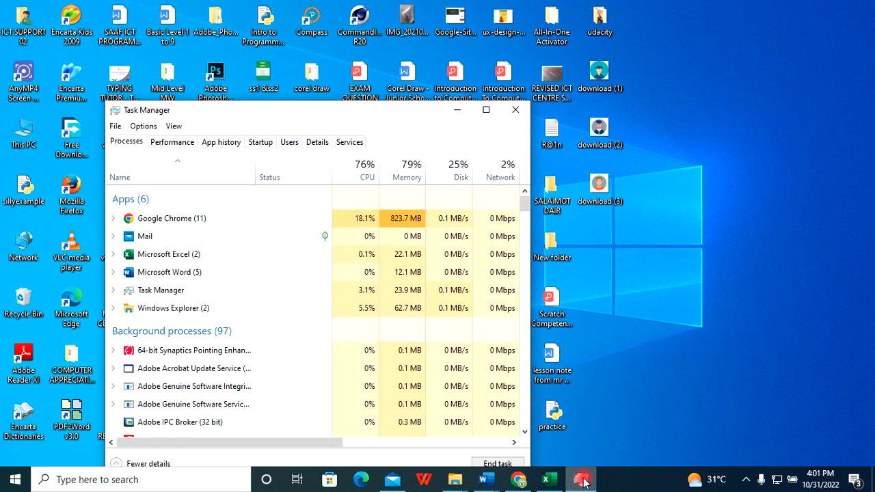
left_click(582, 480)
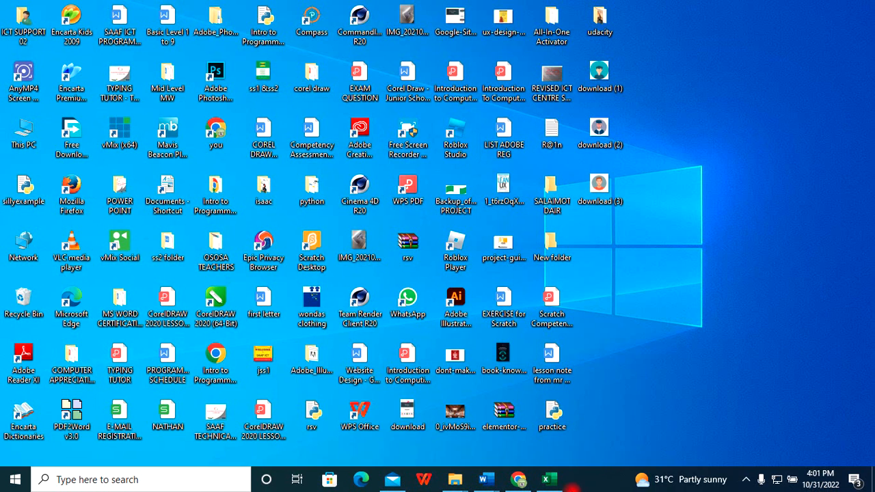
- Restore the AnyMP4 Screen Recorder control bar from the hidden system tray and move it to the upper part of the desktop
left_click(747, 480)
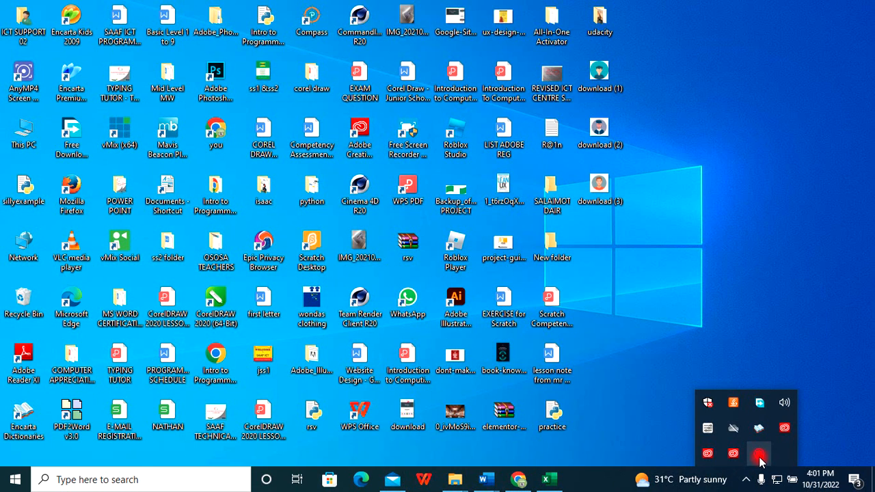
left_click(758, 458)
left_click_drag(638, 472, 544, 80)
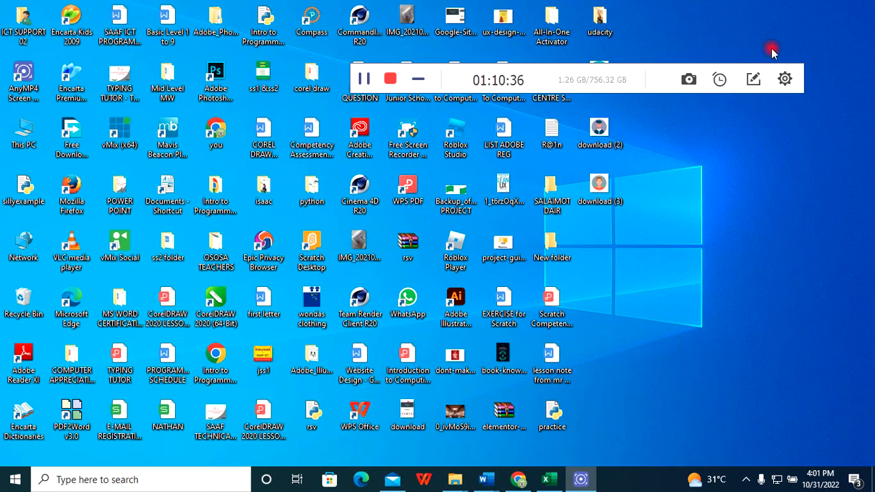